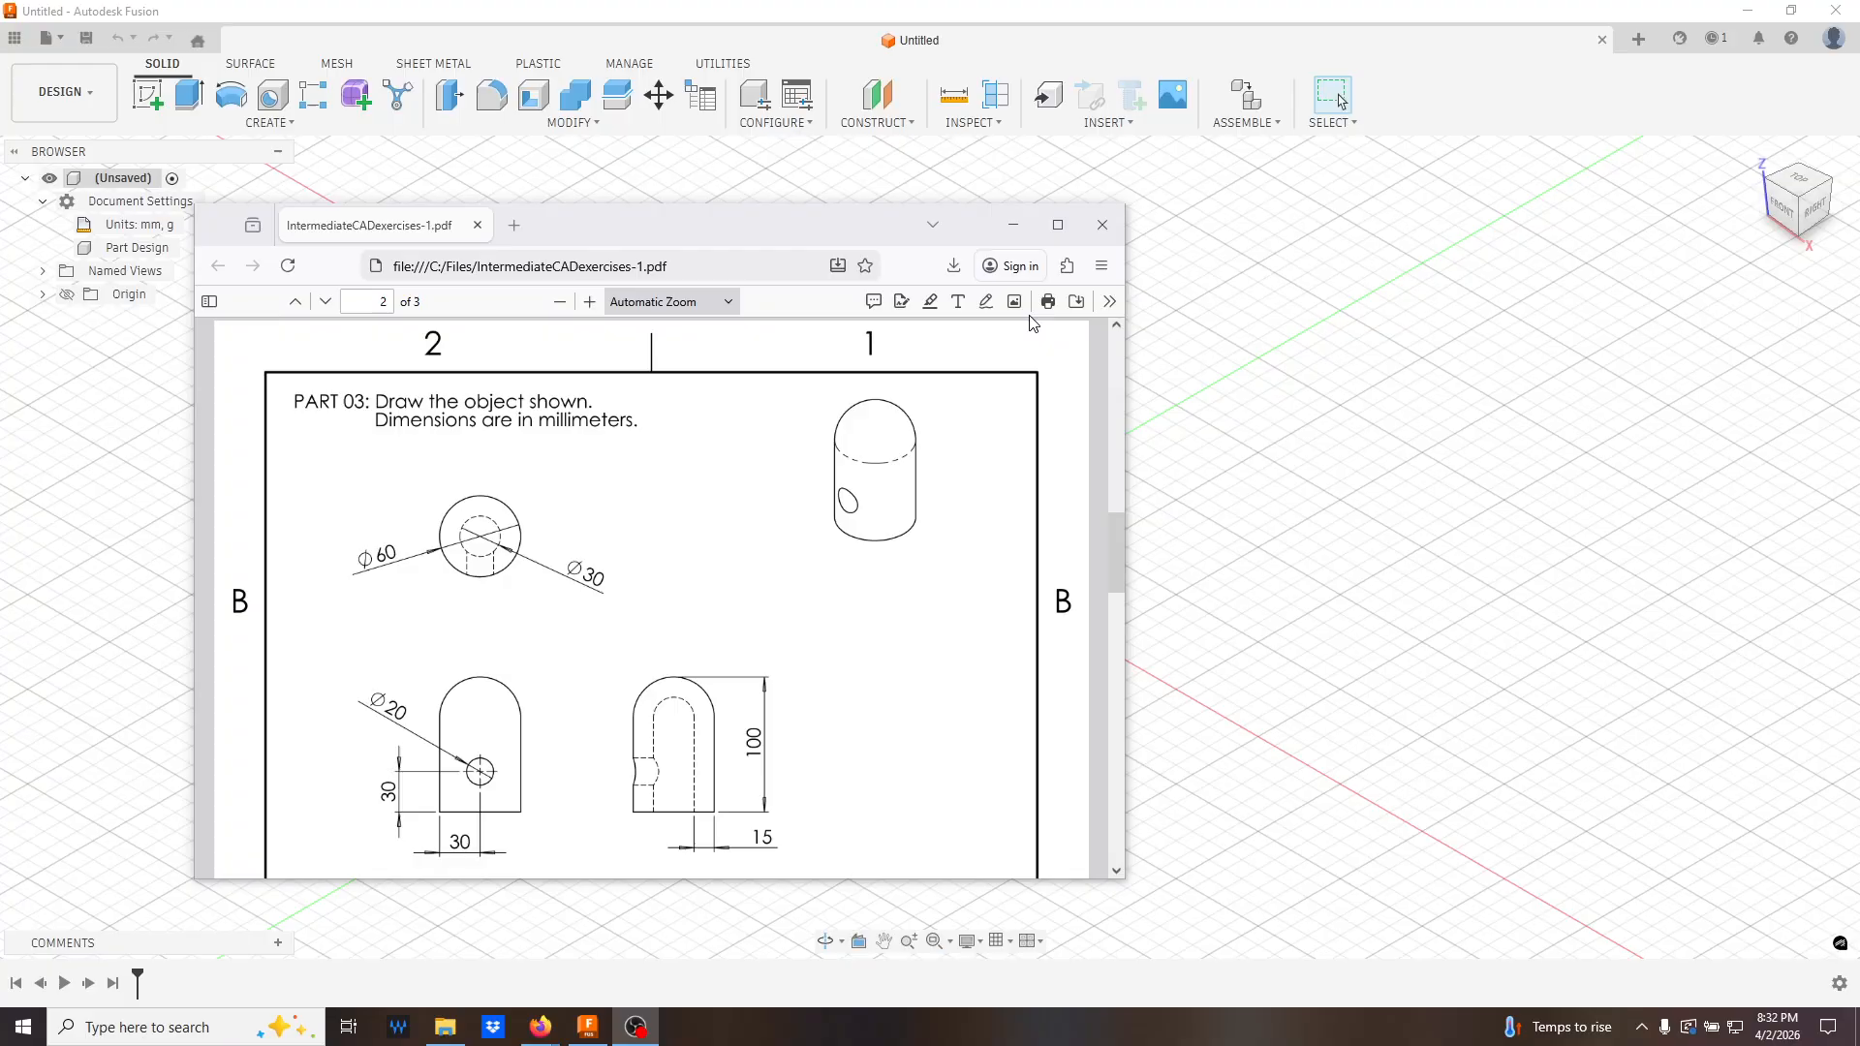
- Put the reference drawing out of view and start a new sketch on the front (XZ) plane
left_click(1009, 227)
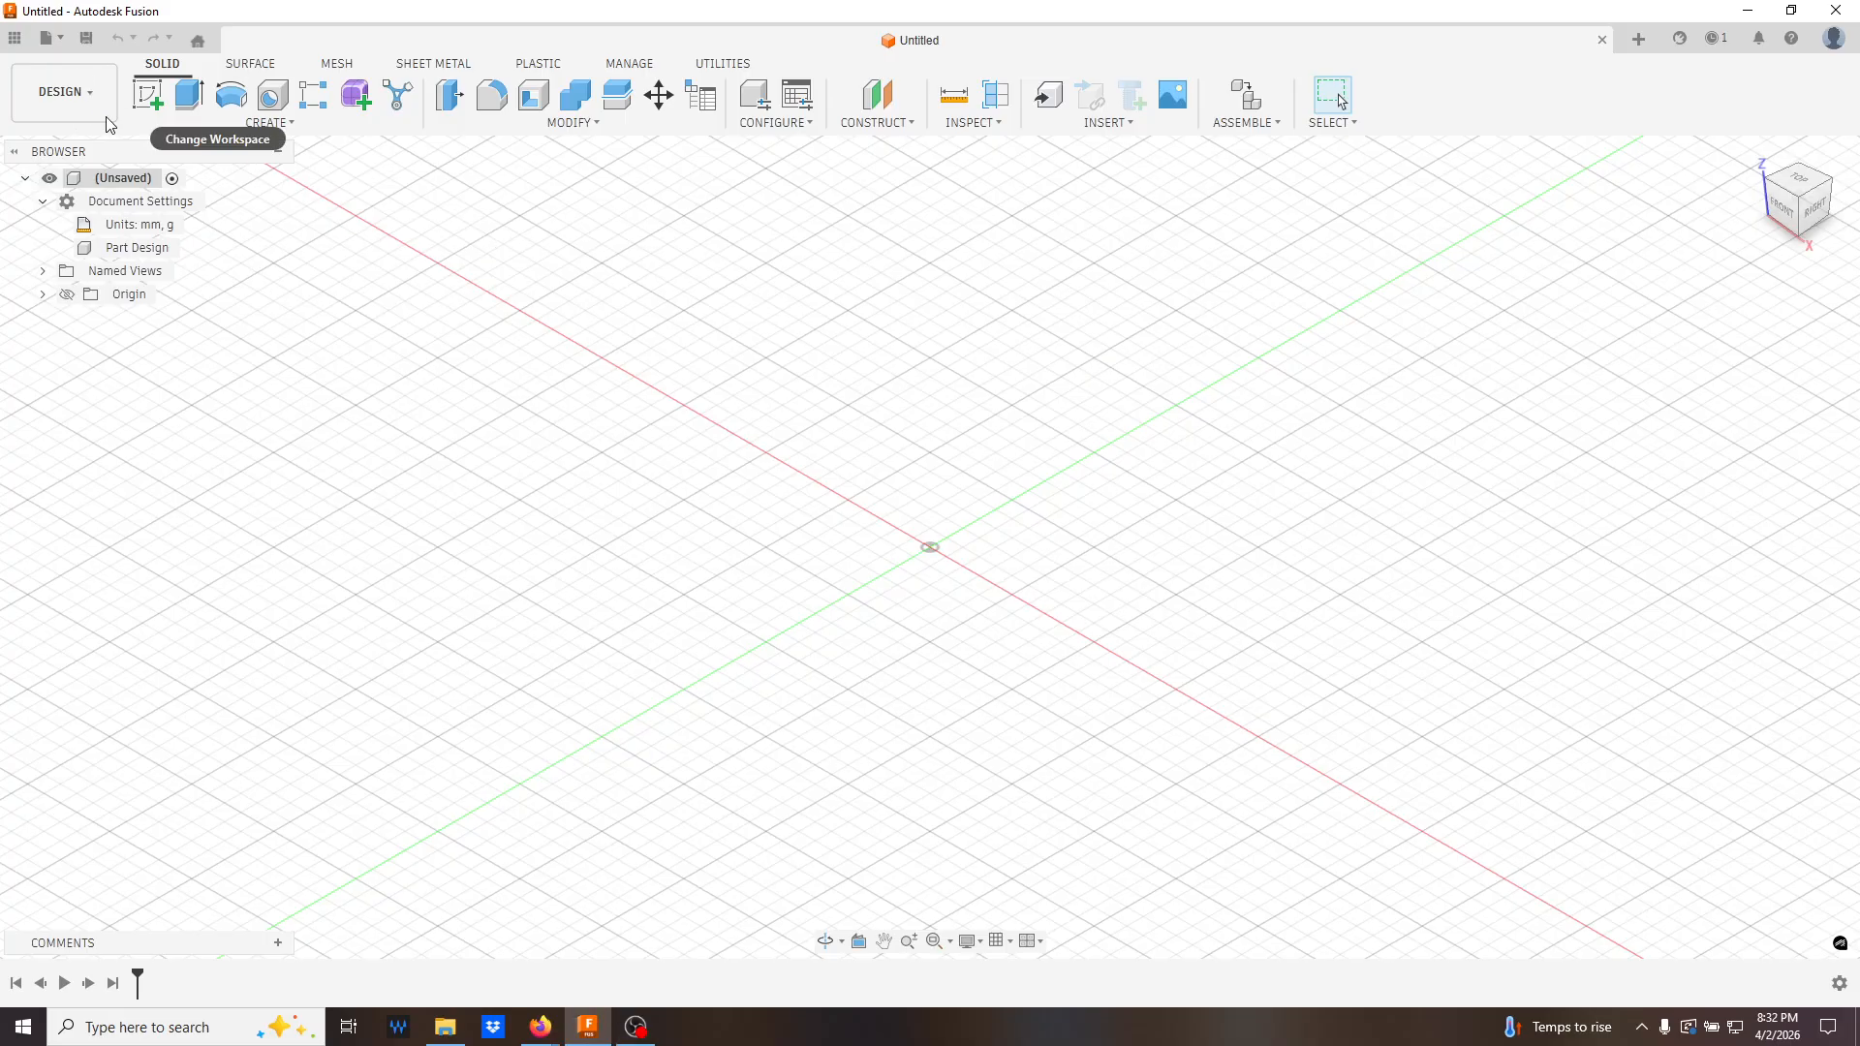
left_click(147, 94)
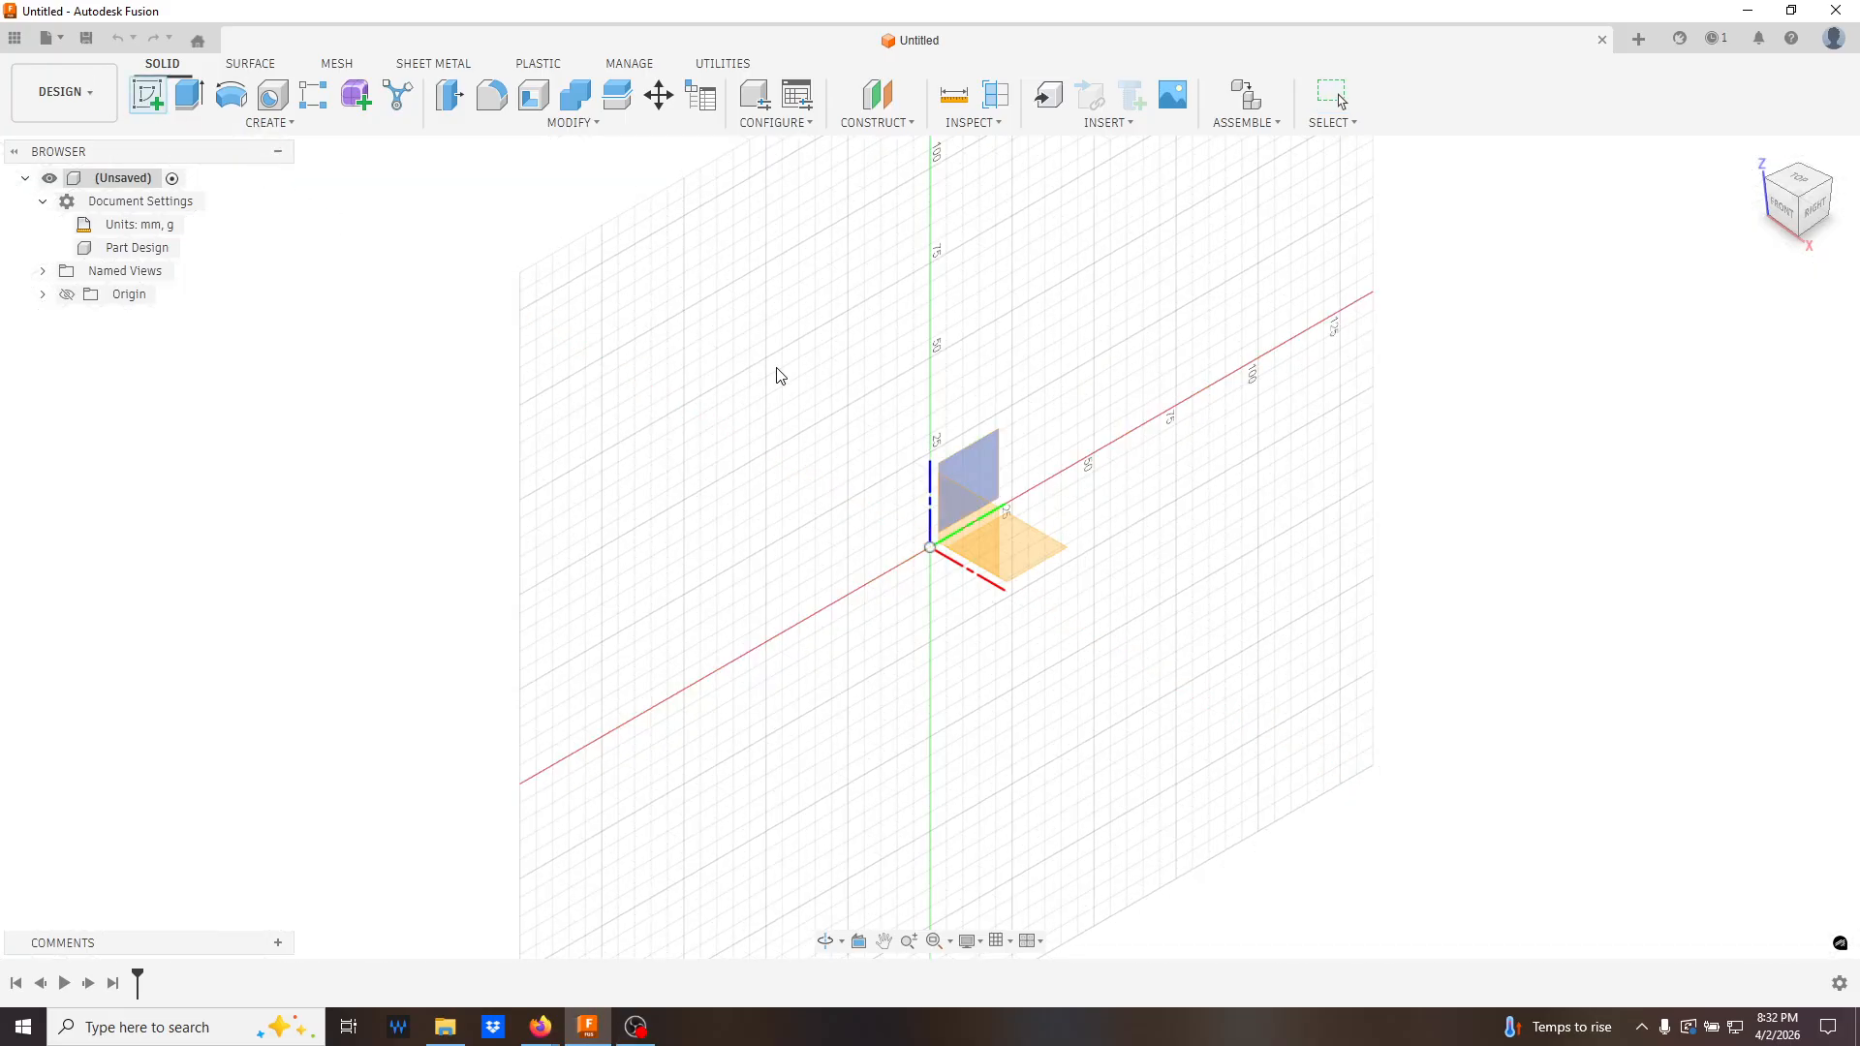
left_click(992, 548)
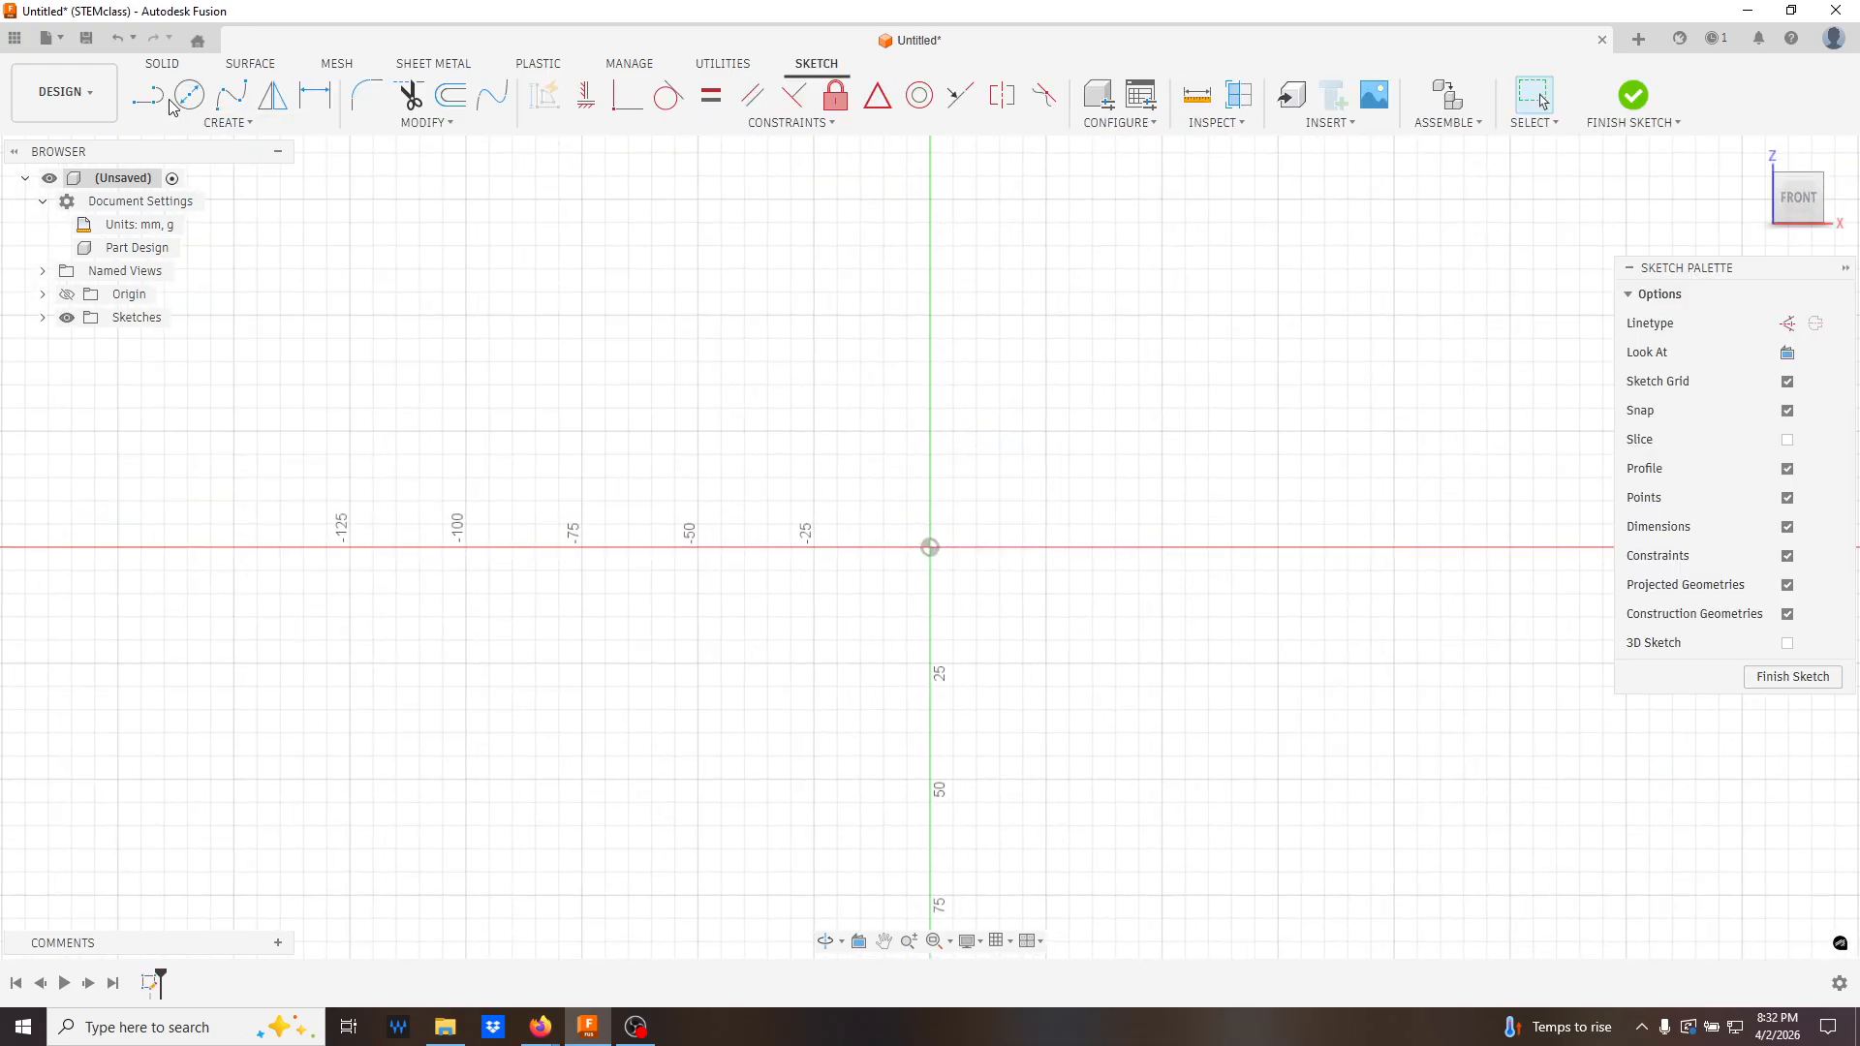
- Sketch an upright rectangle about 15 by 40 mm above and beside the origin in positive X, and delete its upper edge
left_click(227, 123)
mouse_move(256, 183)
left_click(383, 183)
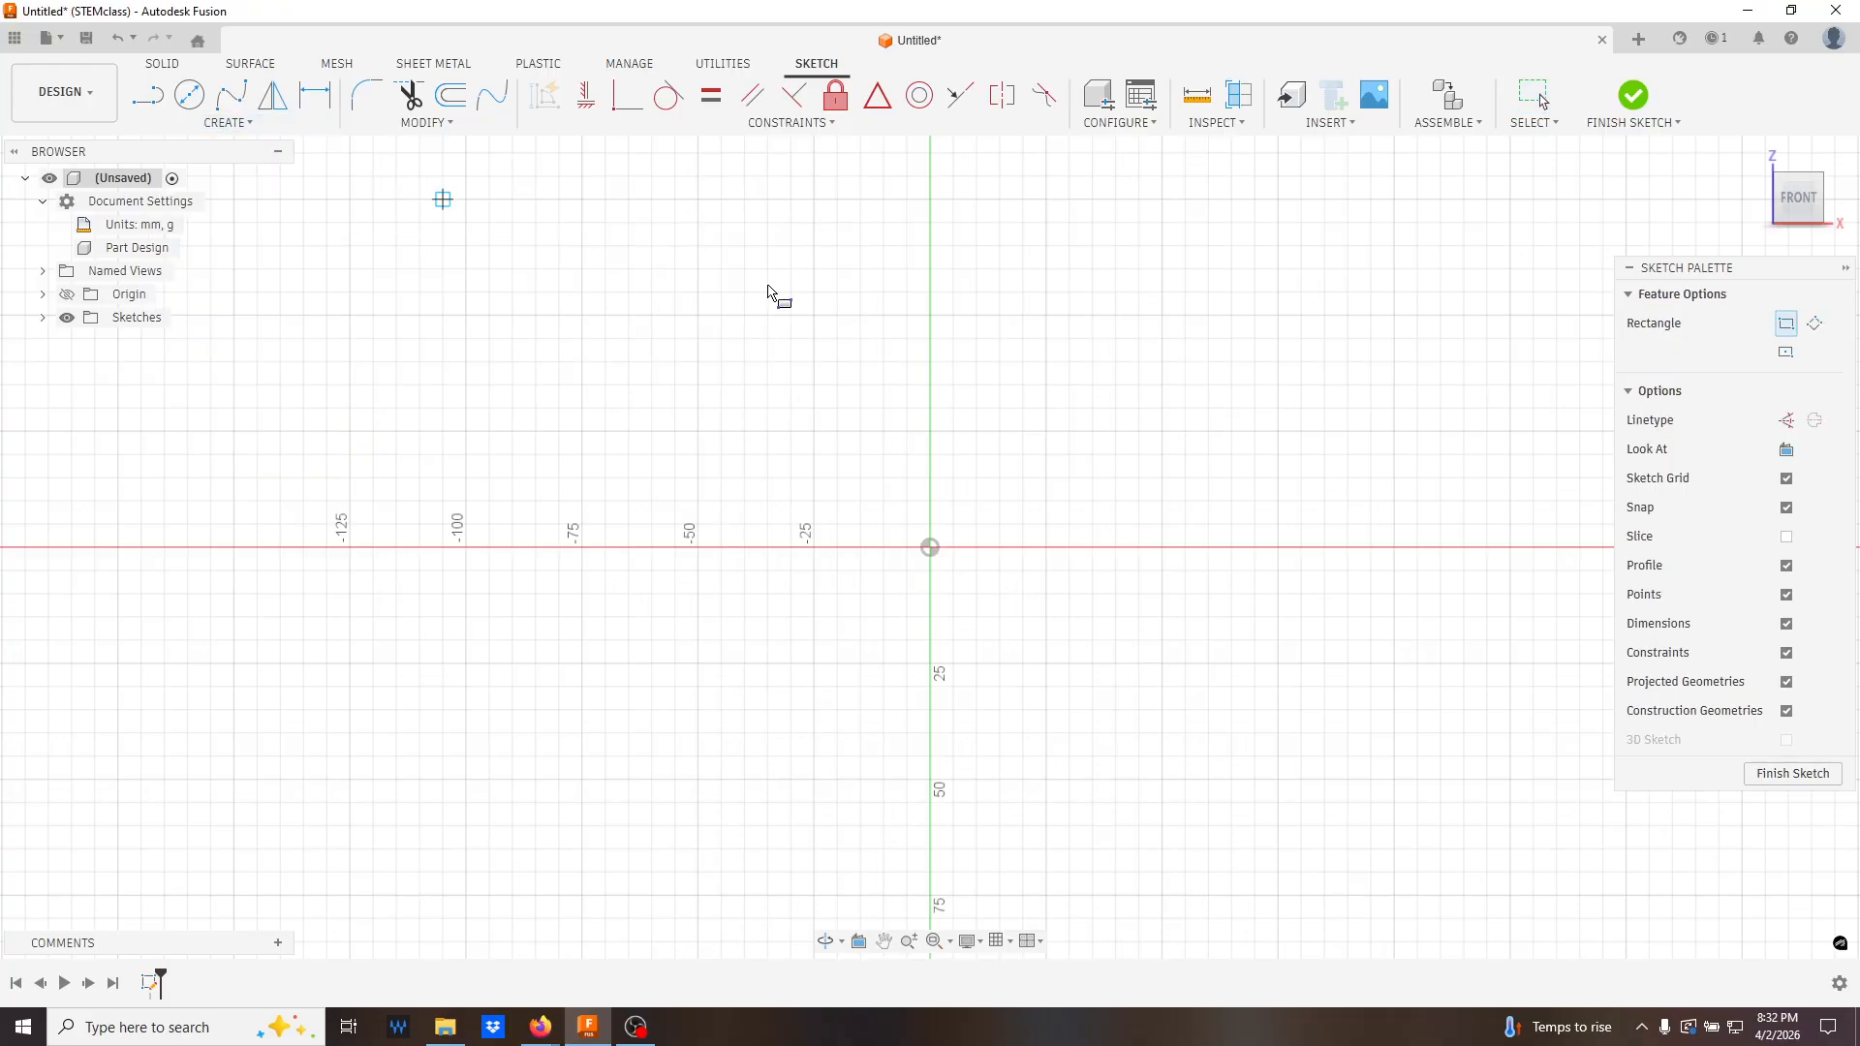
left_click(1069, 339)
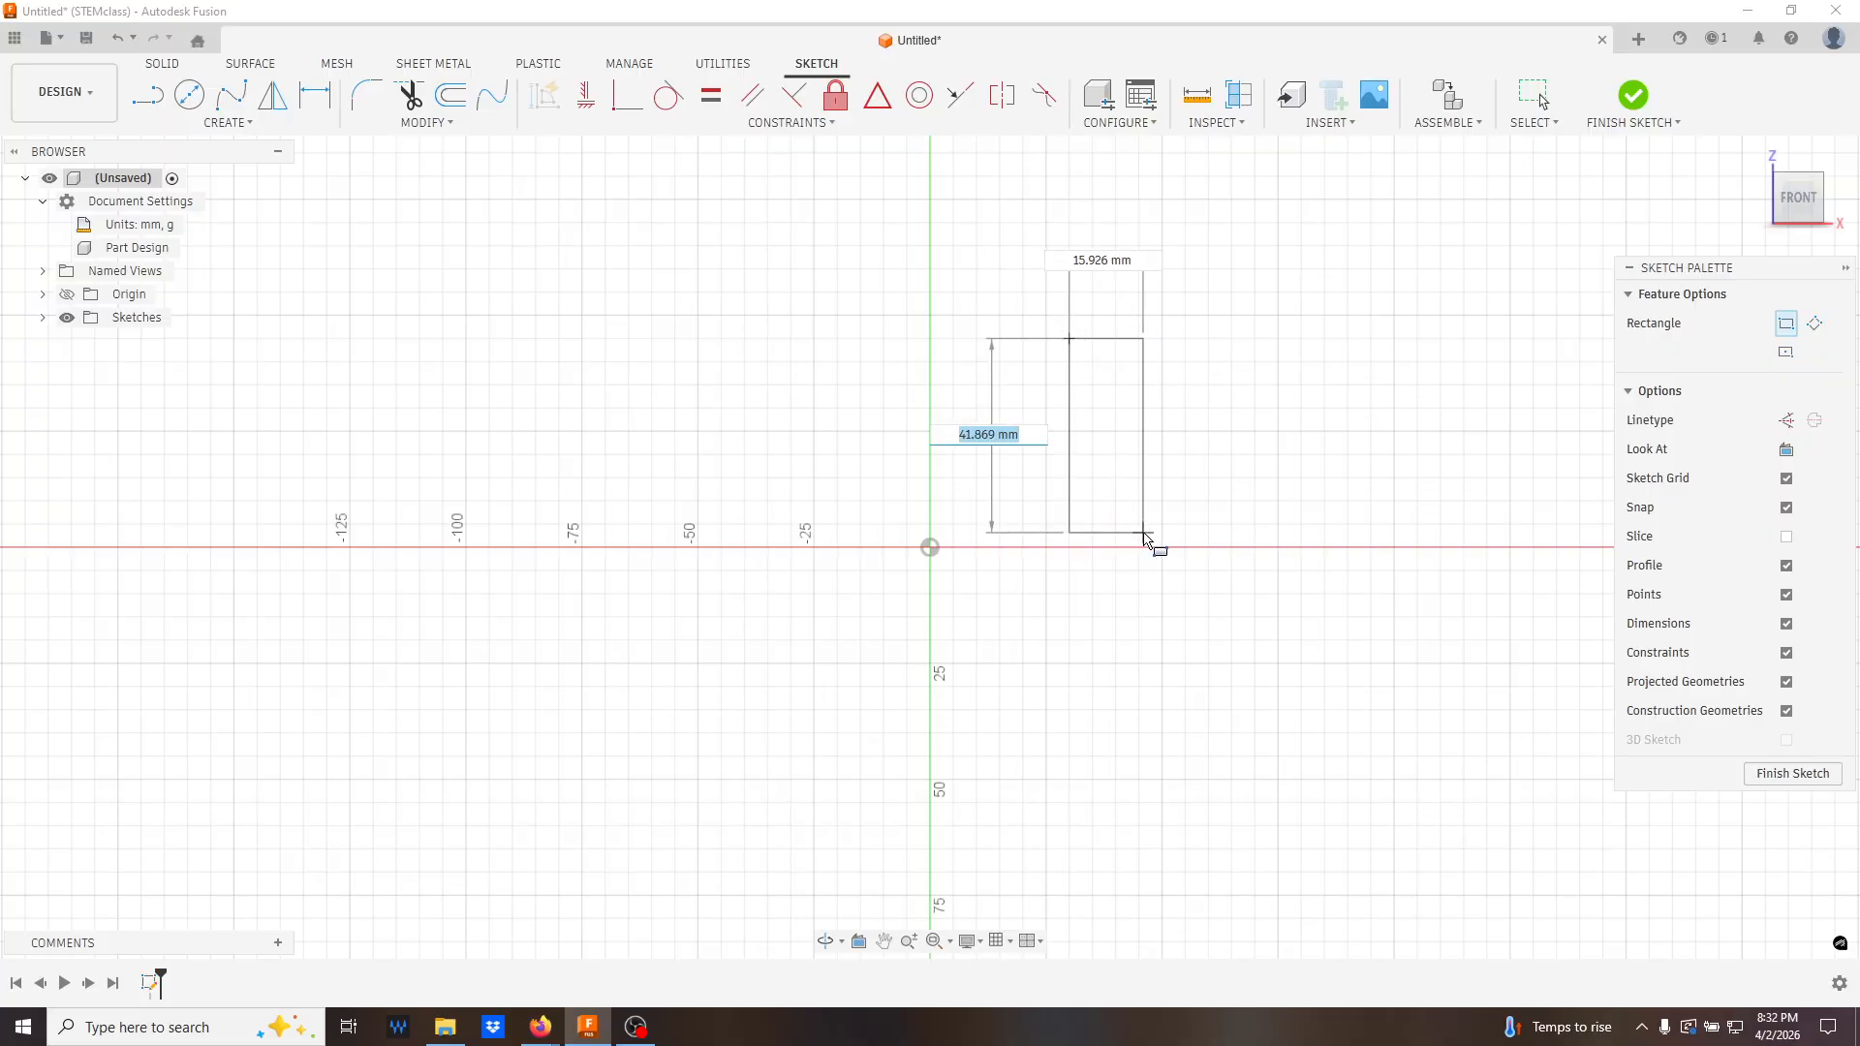
left_click(1144, 535)
key("Escape")
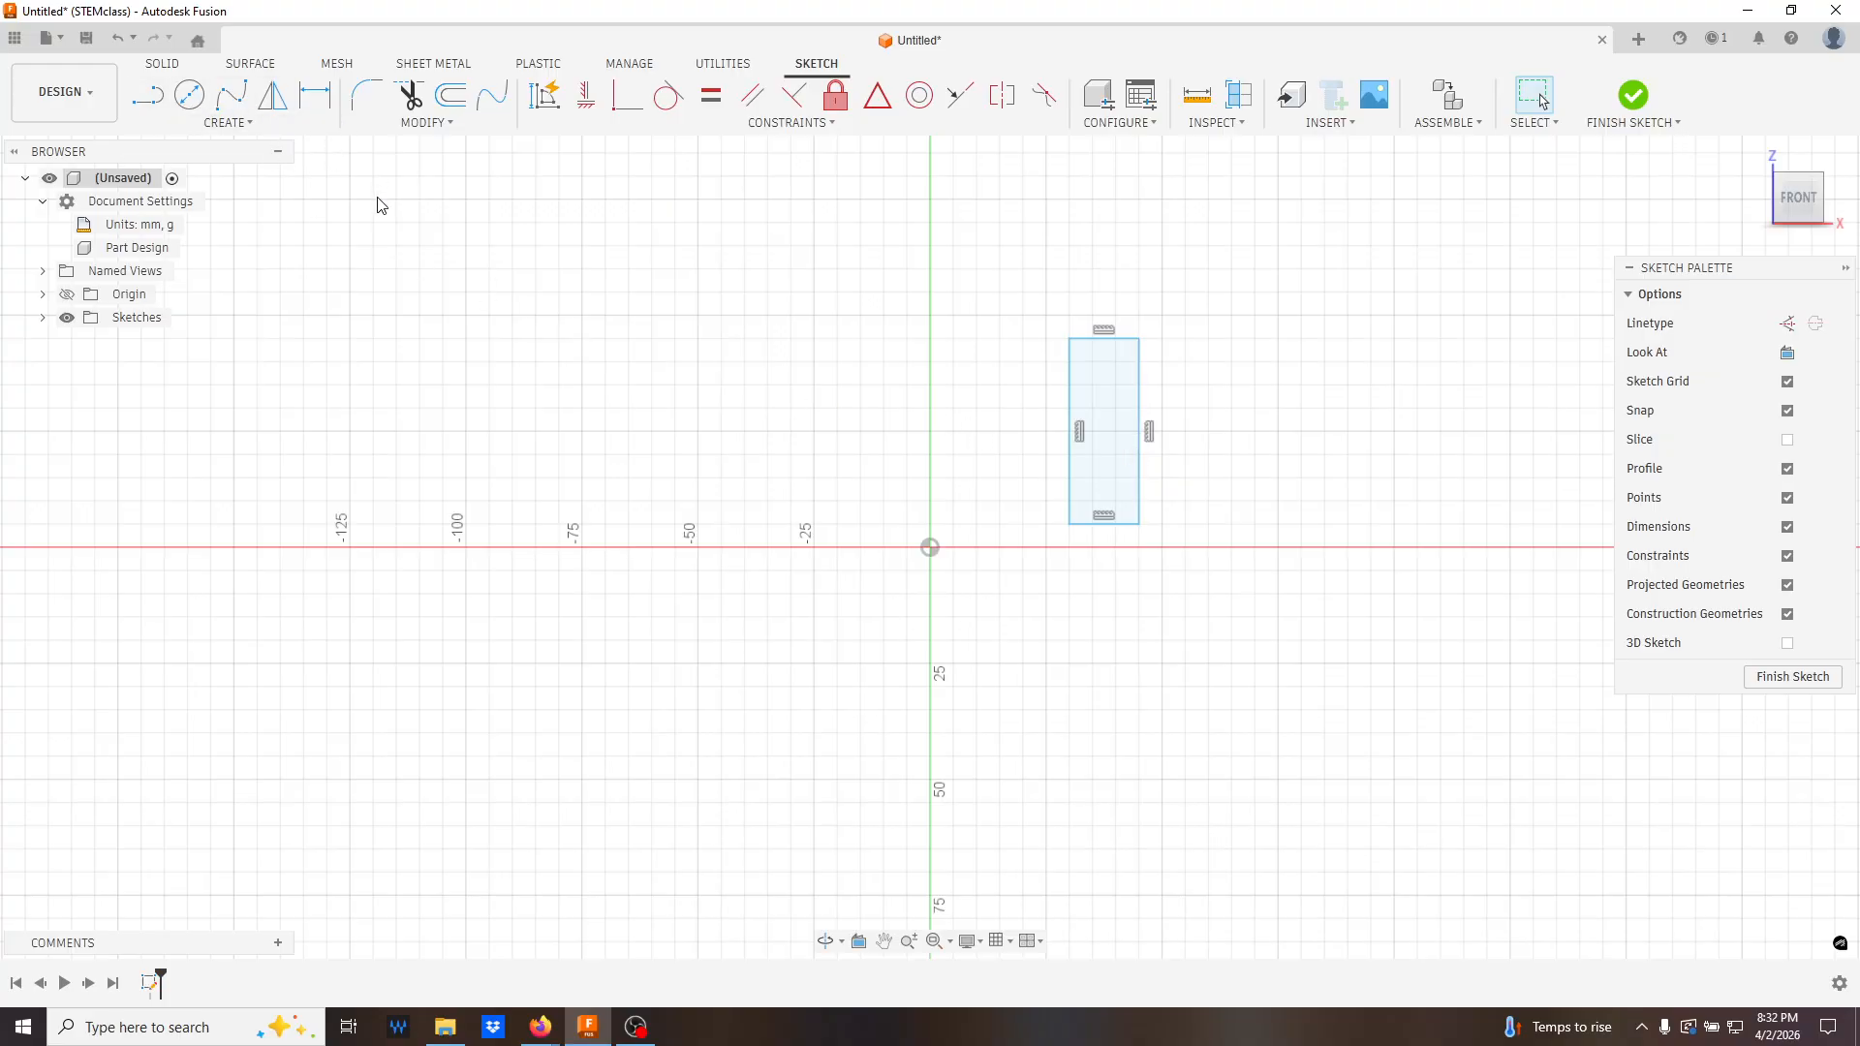
left_click(1123, 339)
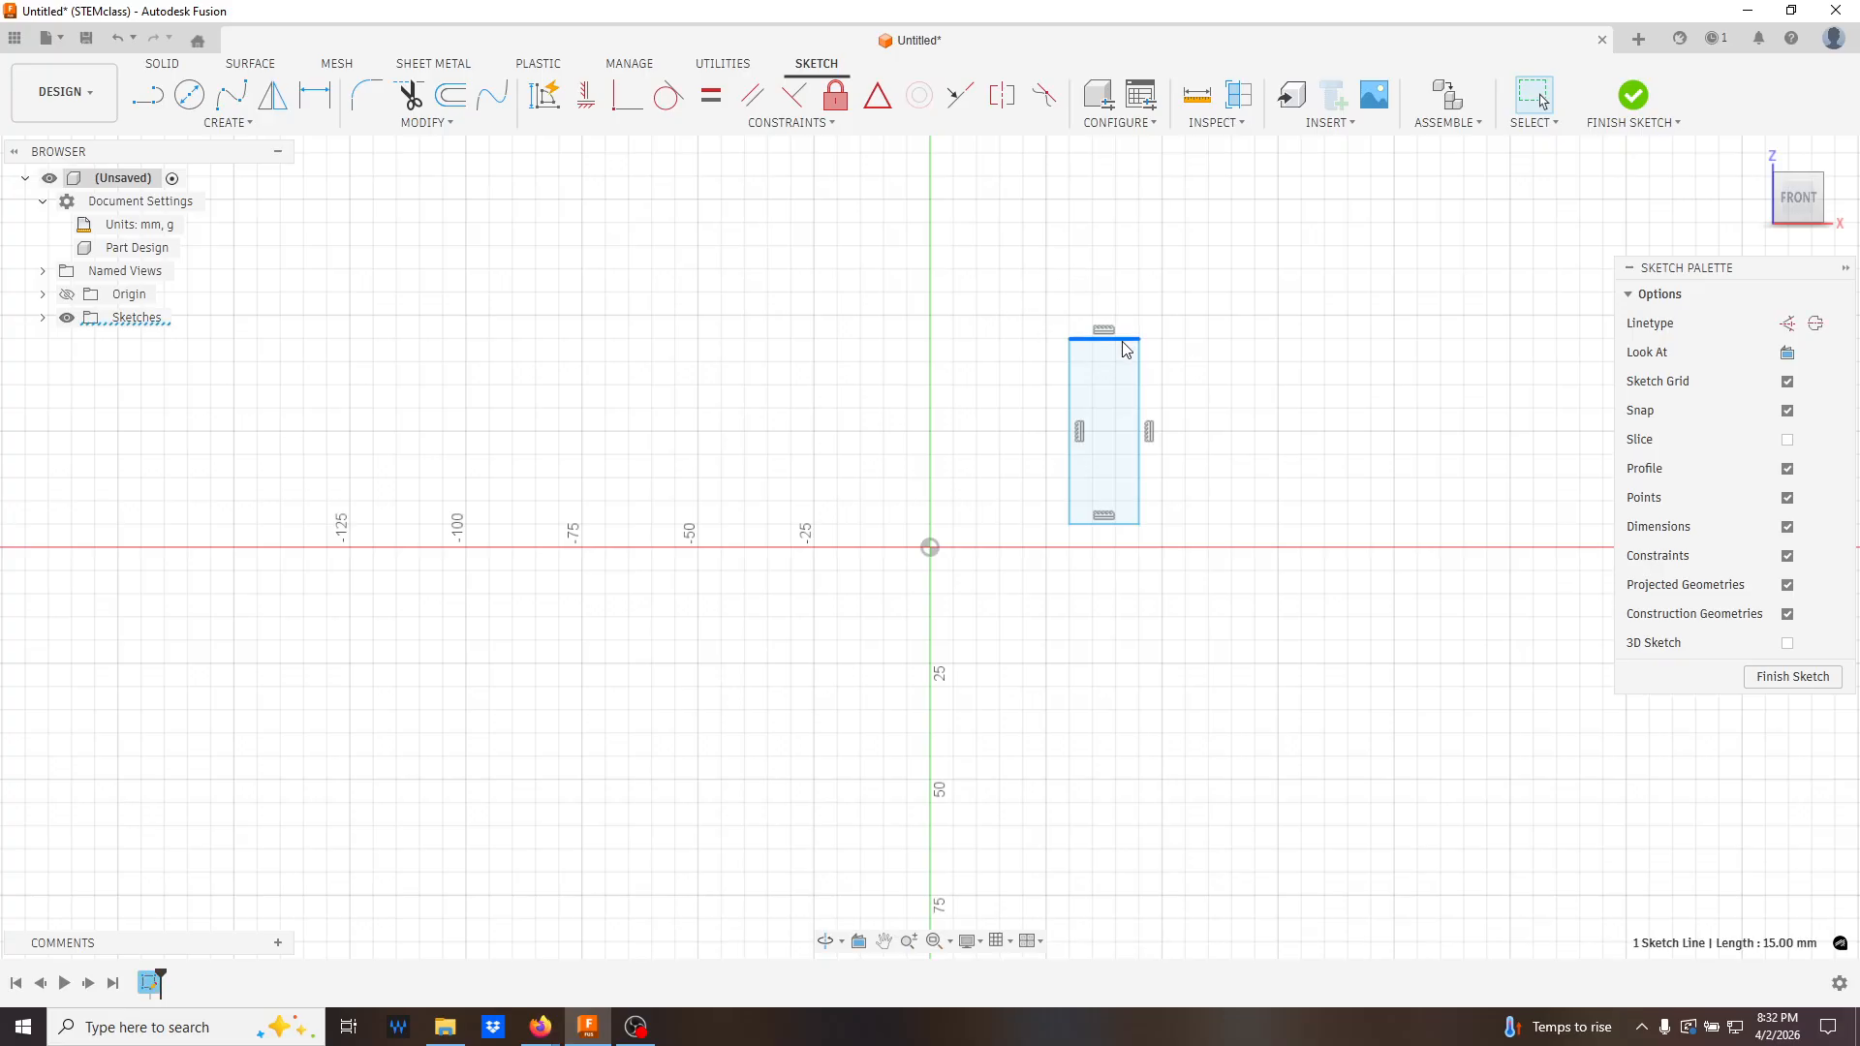
key("Delete")
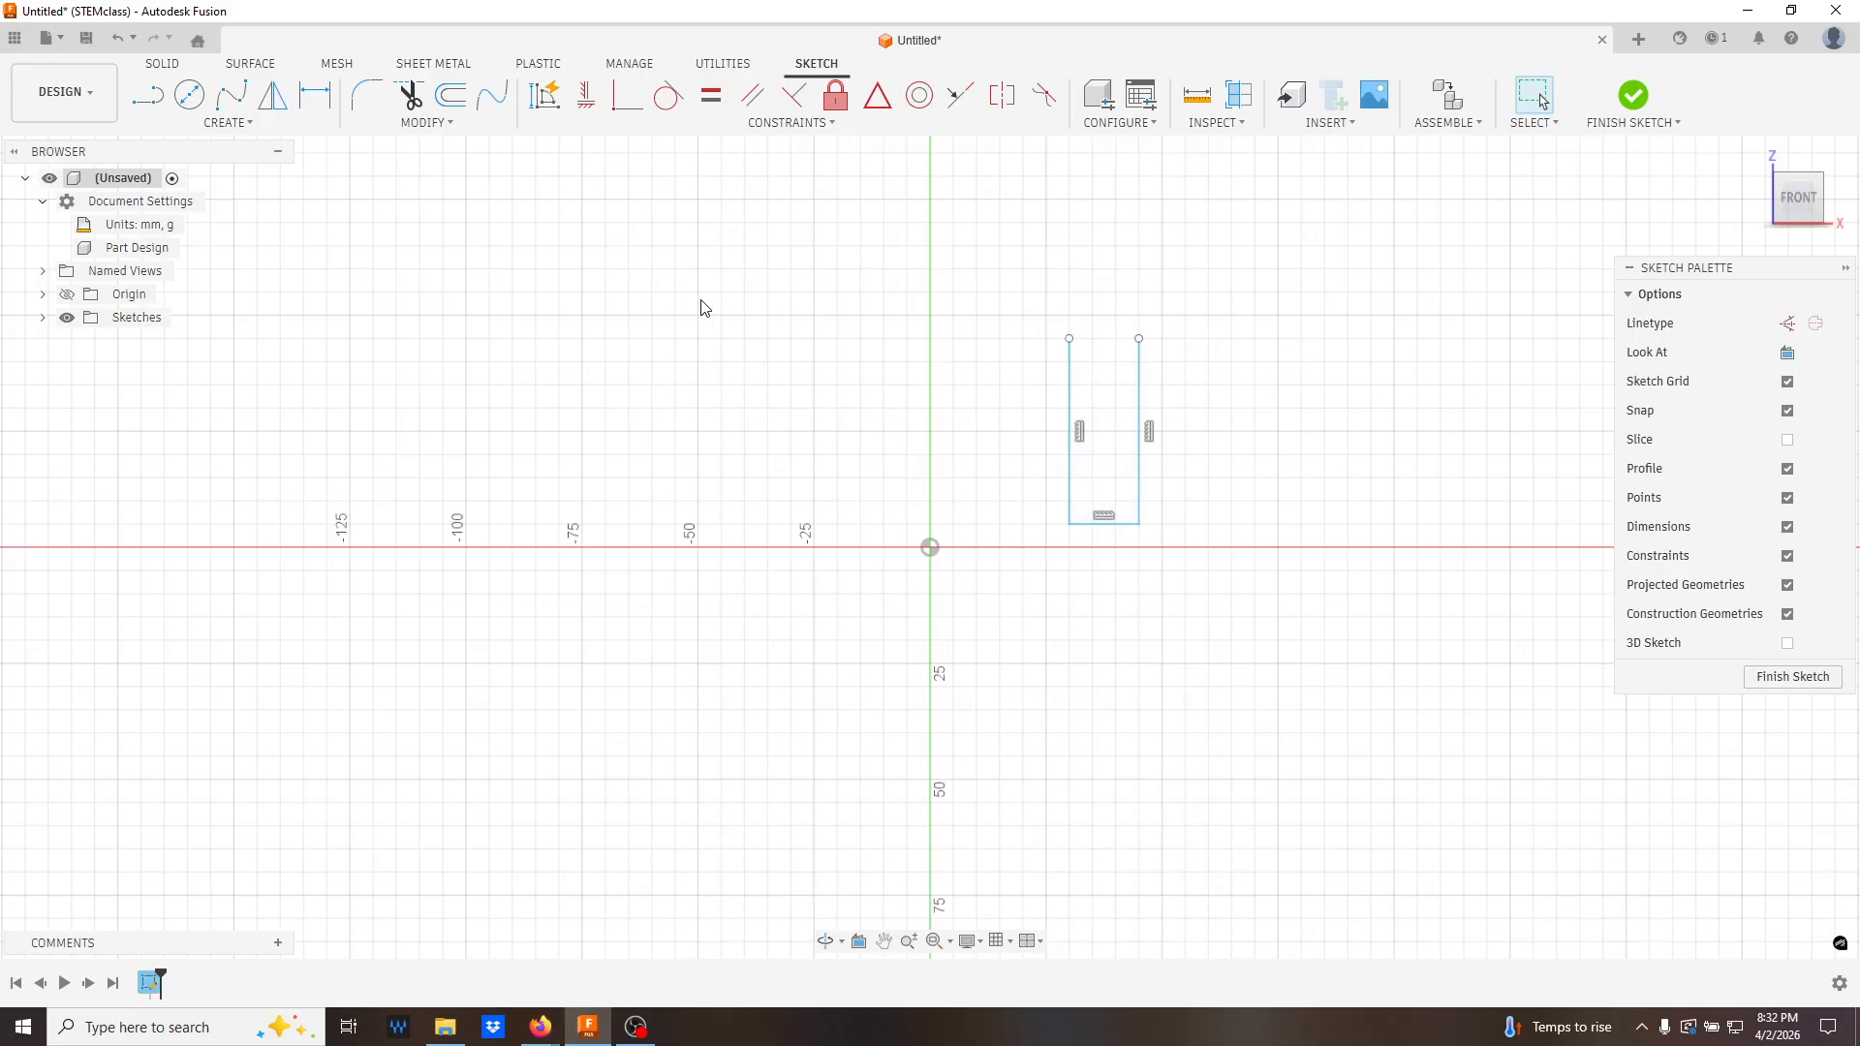
- Sketch two separate quarter-like three-point arcs, one outside the other, above the open rectangle
left_click(227, 123)
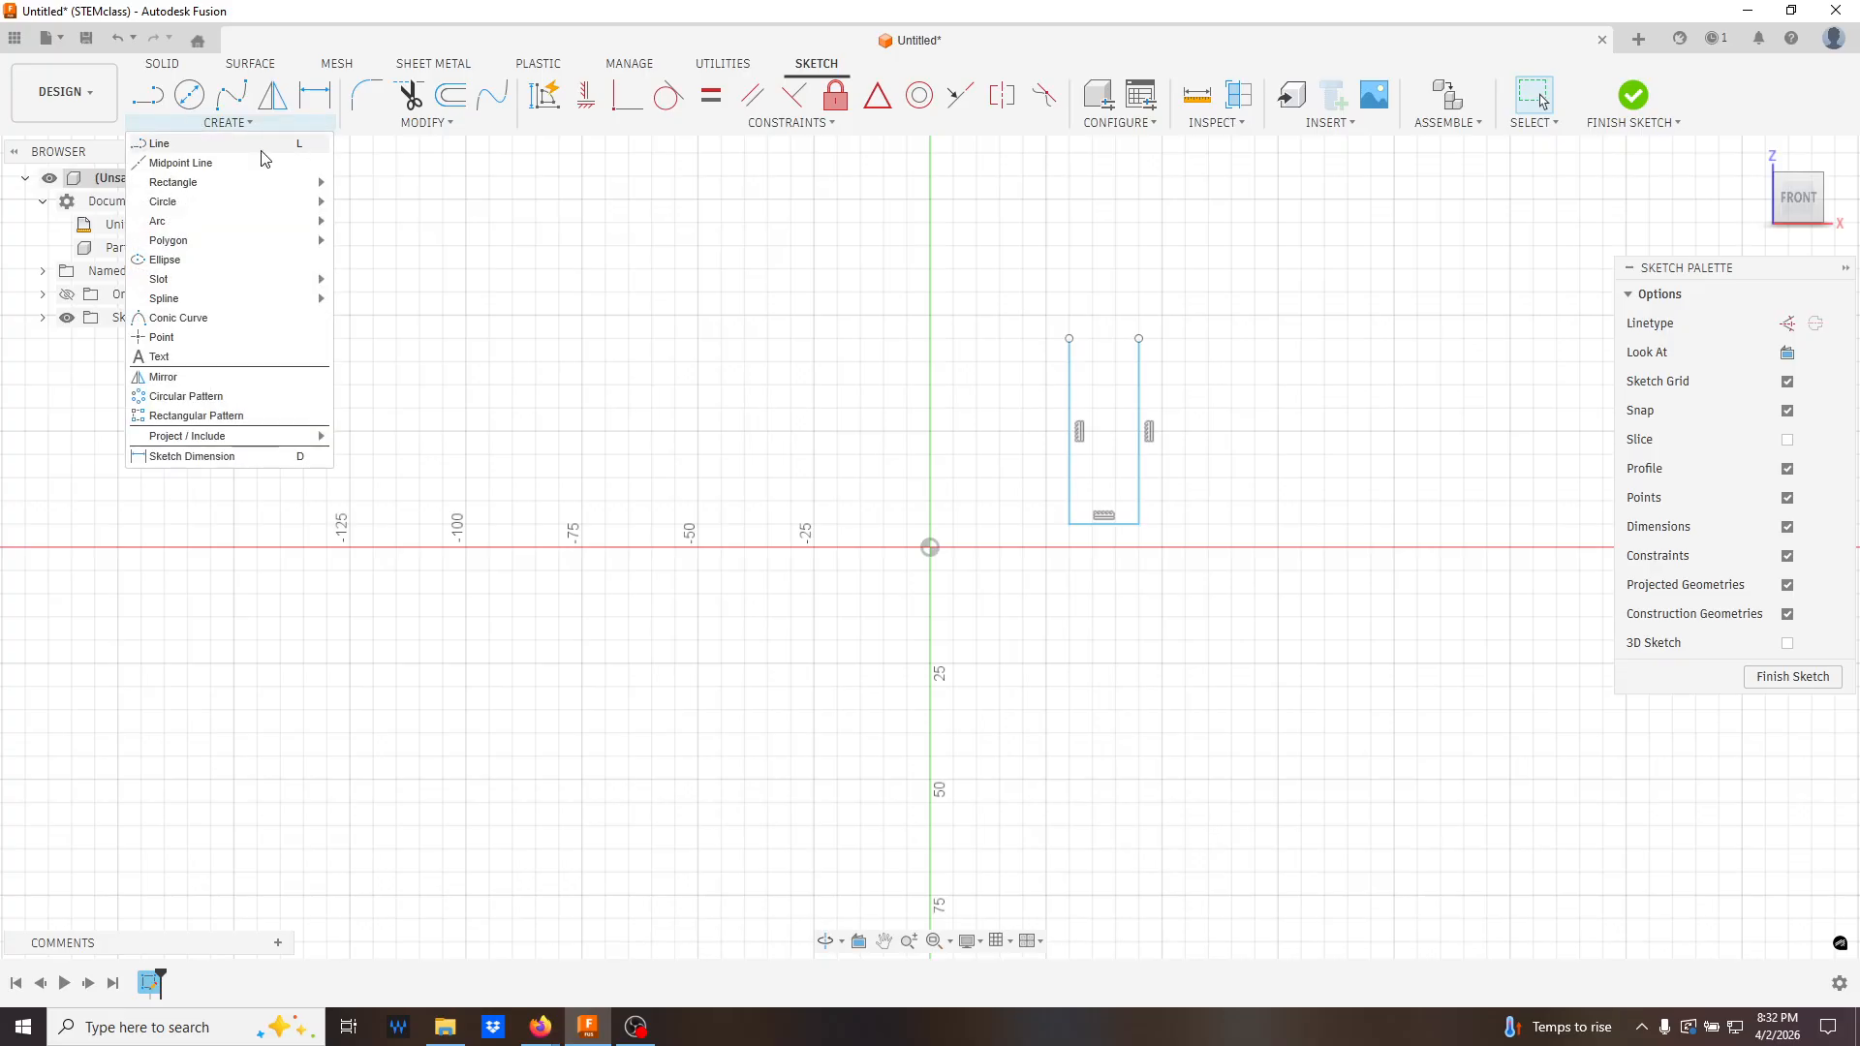
mouse_move(267, 202)
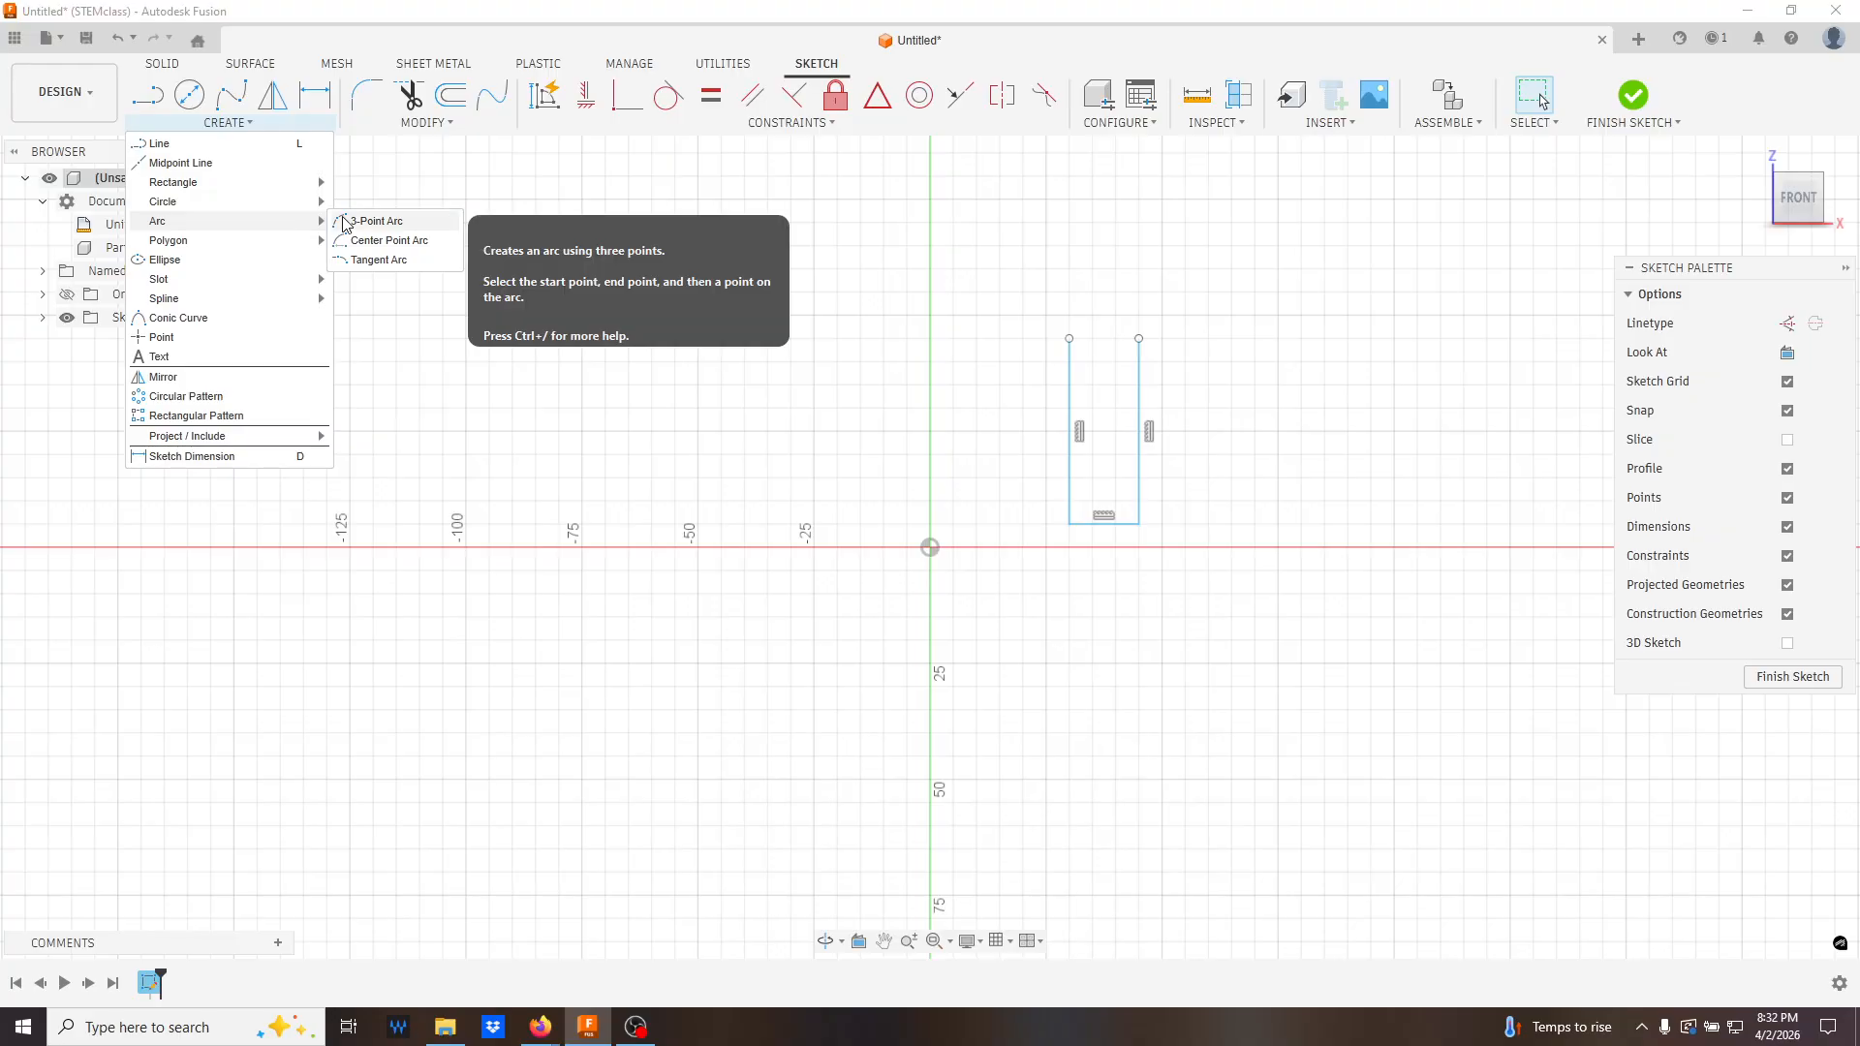
left_click(363, 221)
left_click(998, 198)
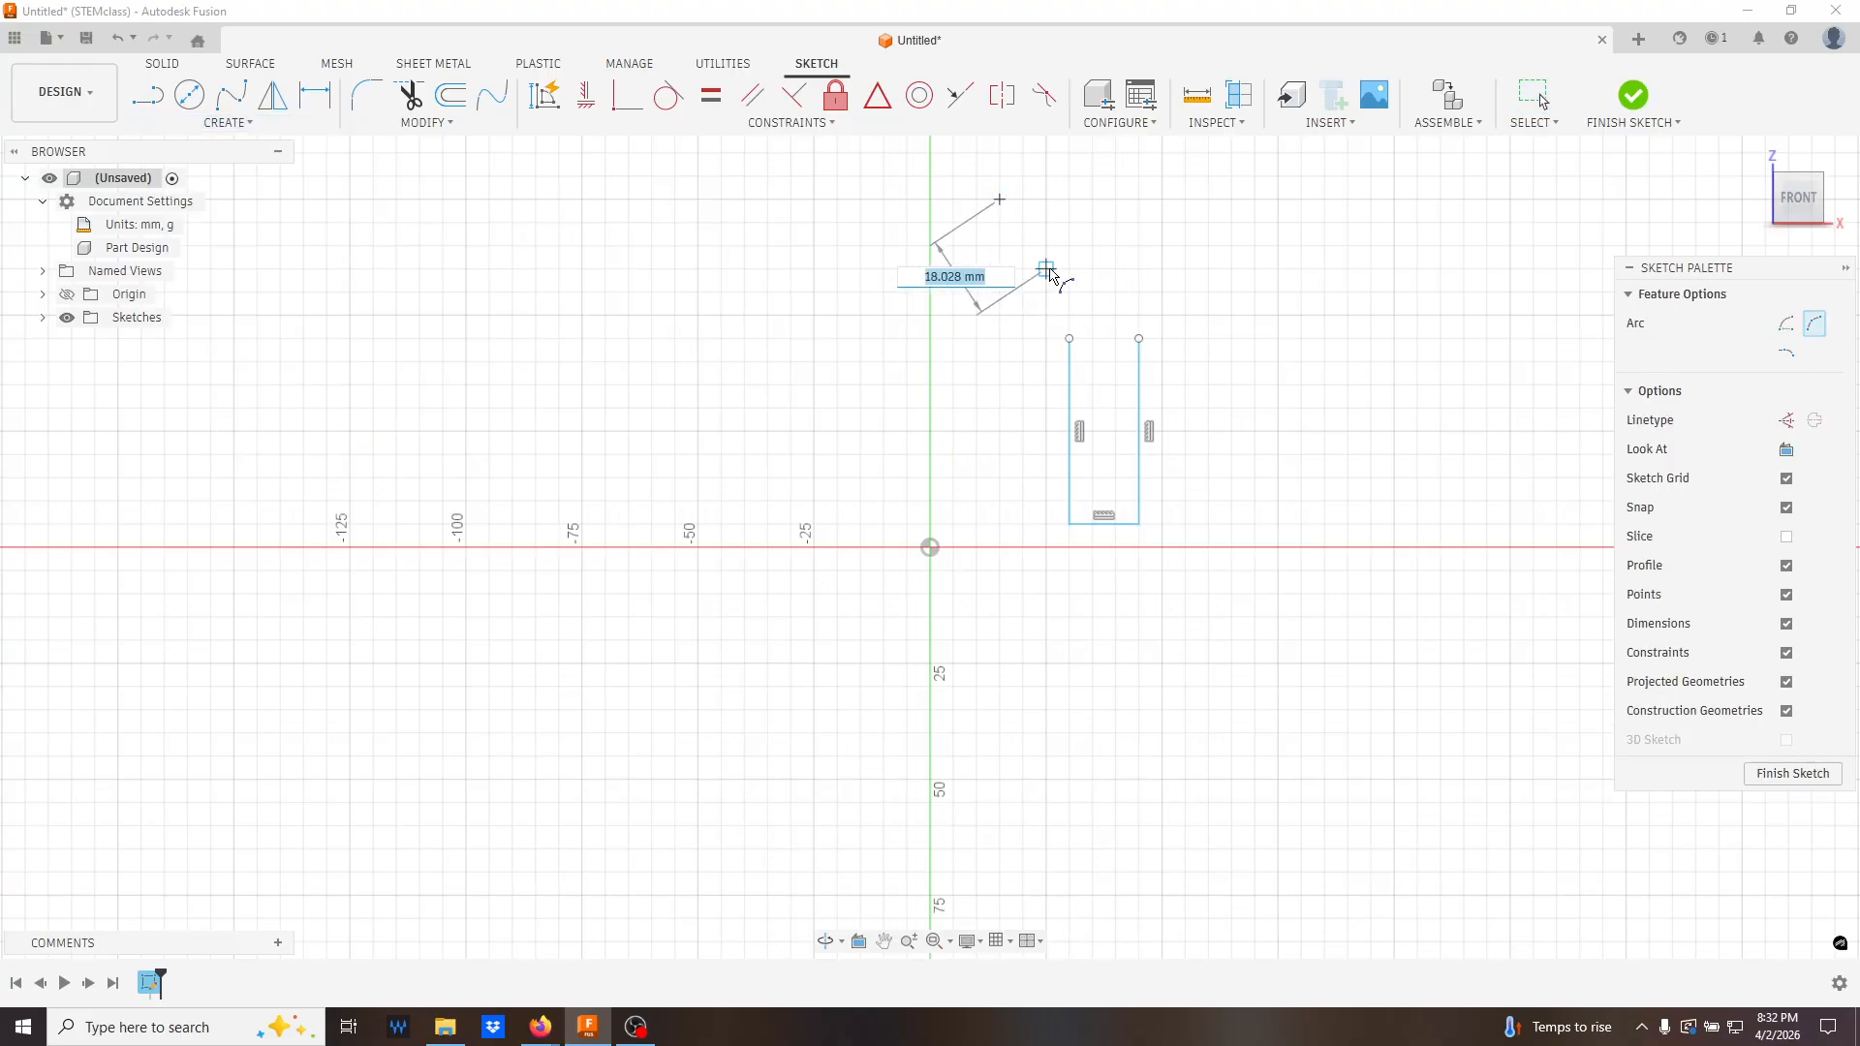
left_click(1115, 269)
left_click(1091, 228)
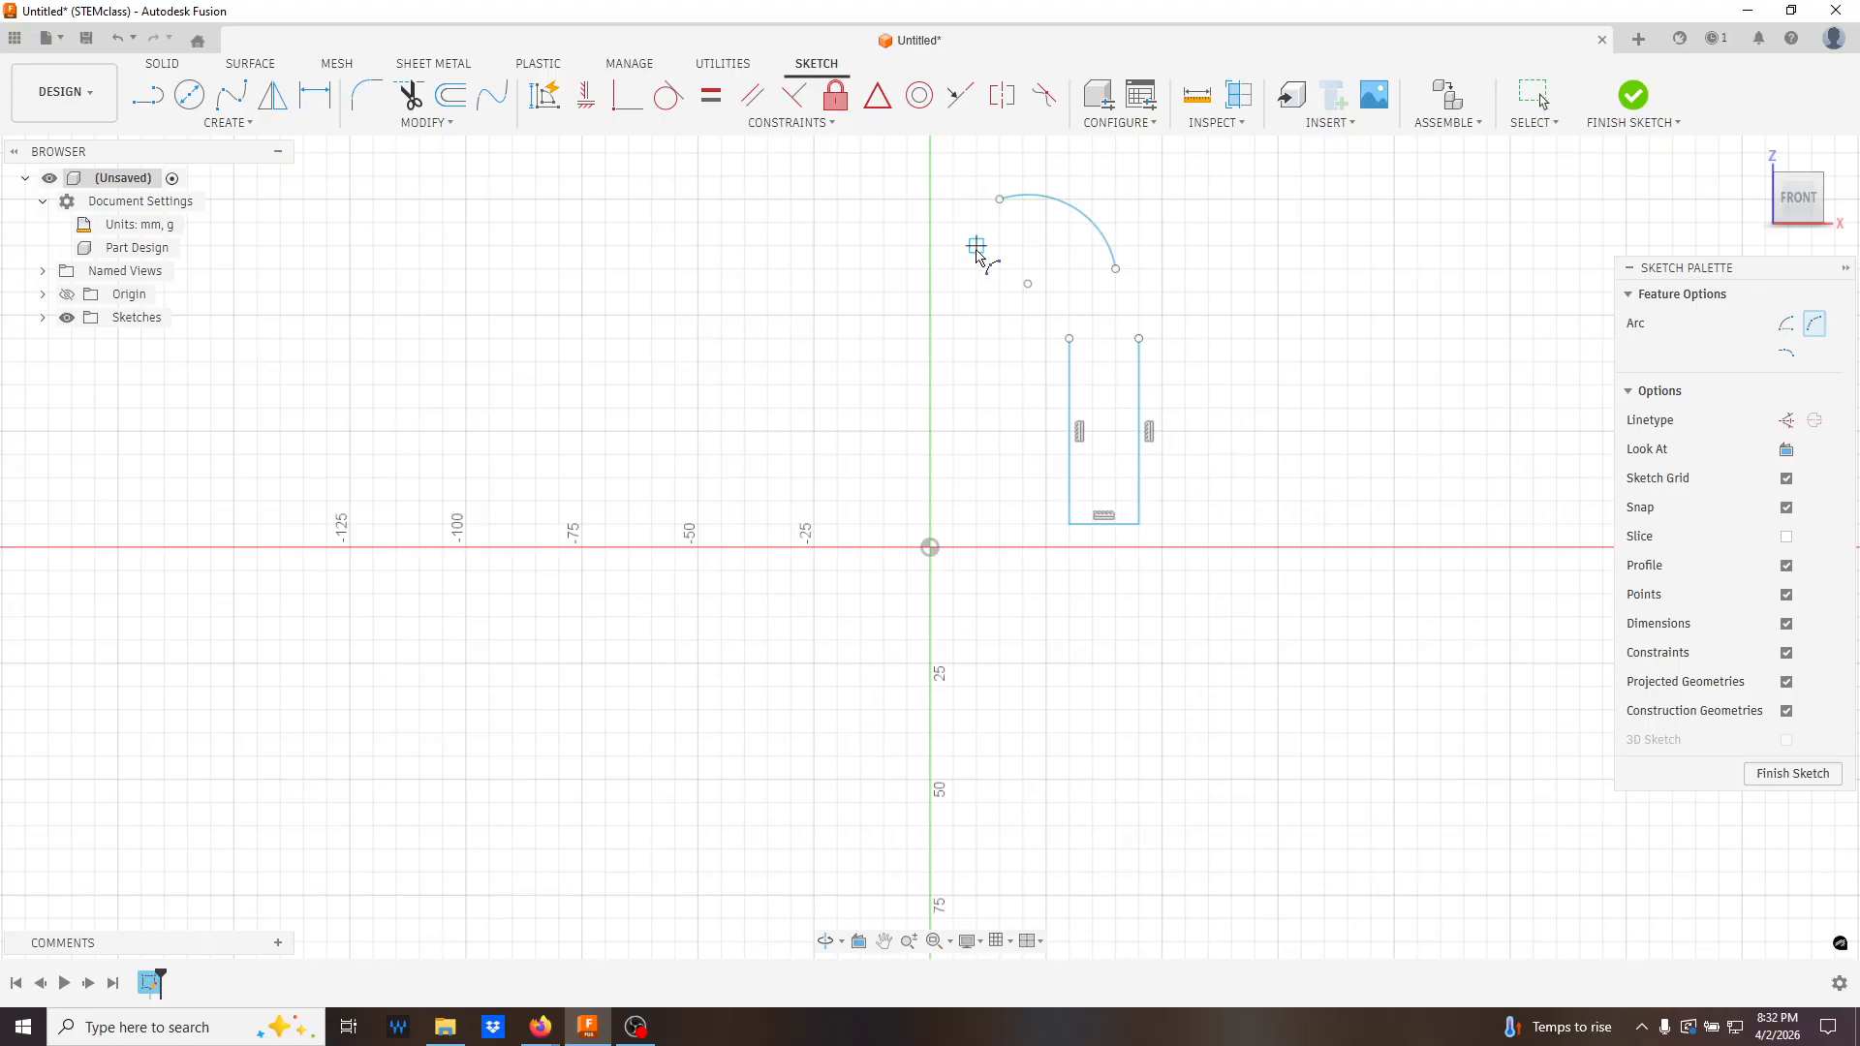
left_click(944, 259)
left_click(1027, 336)
left_click(985, 272)
key("Escape")
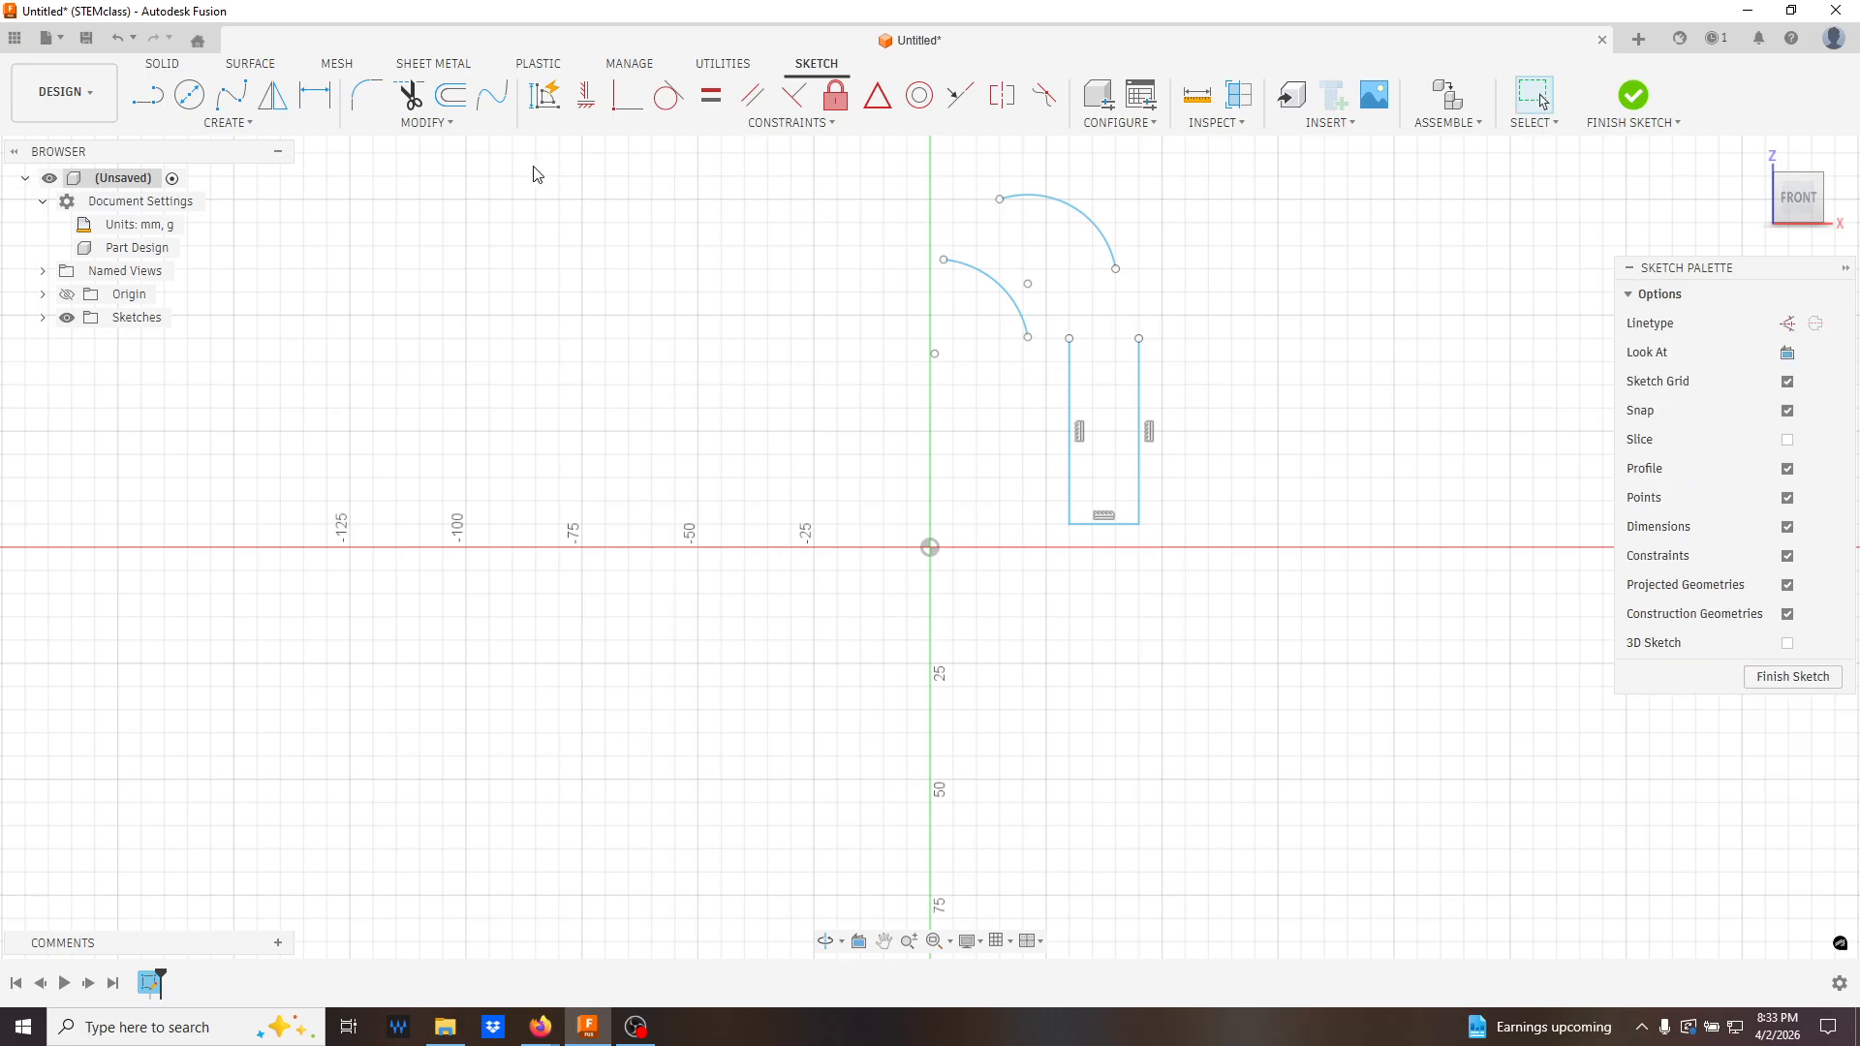
- Draw a line about 17.7 mm long joining the upper starting points of the two arcs
left_click(244, 123)
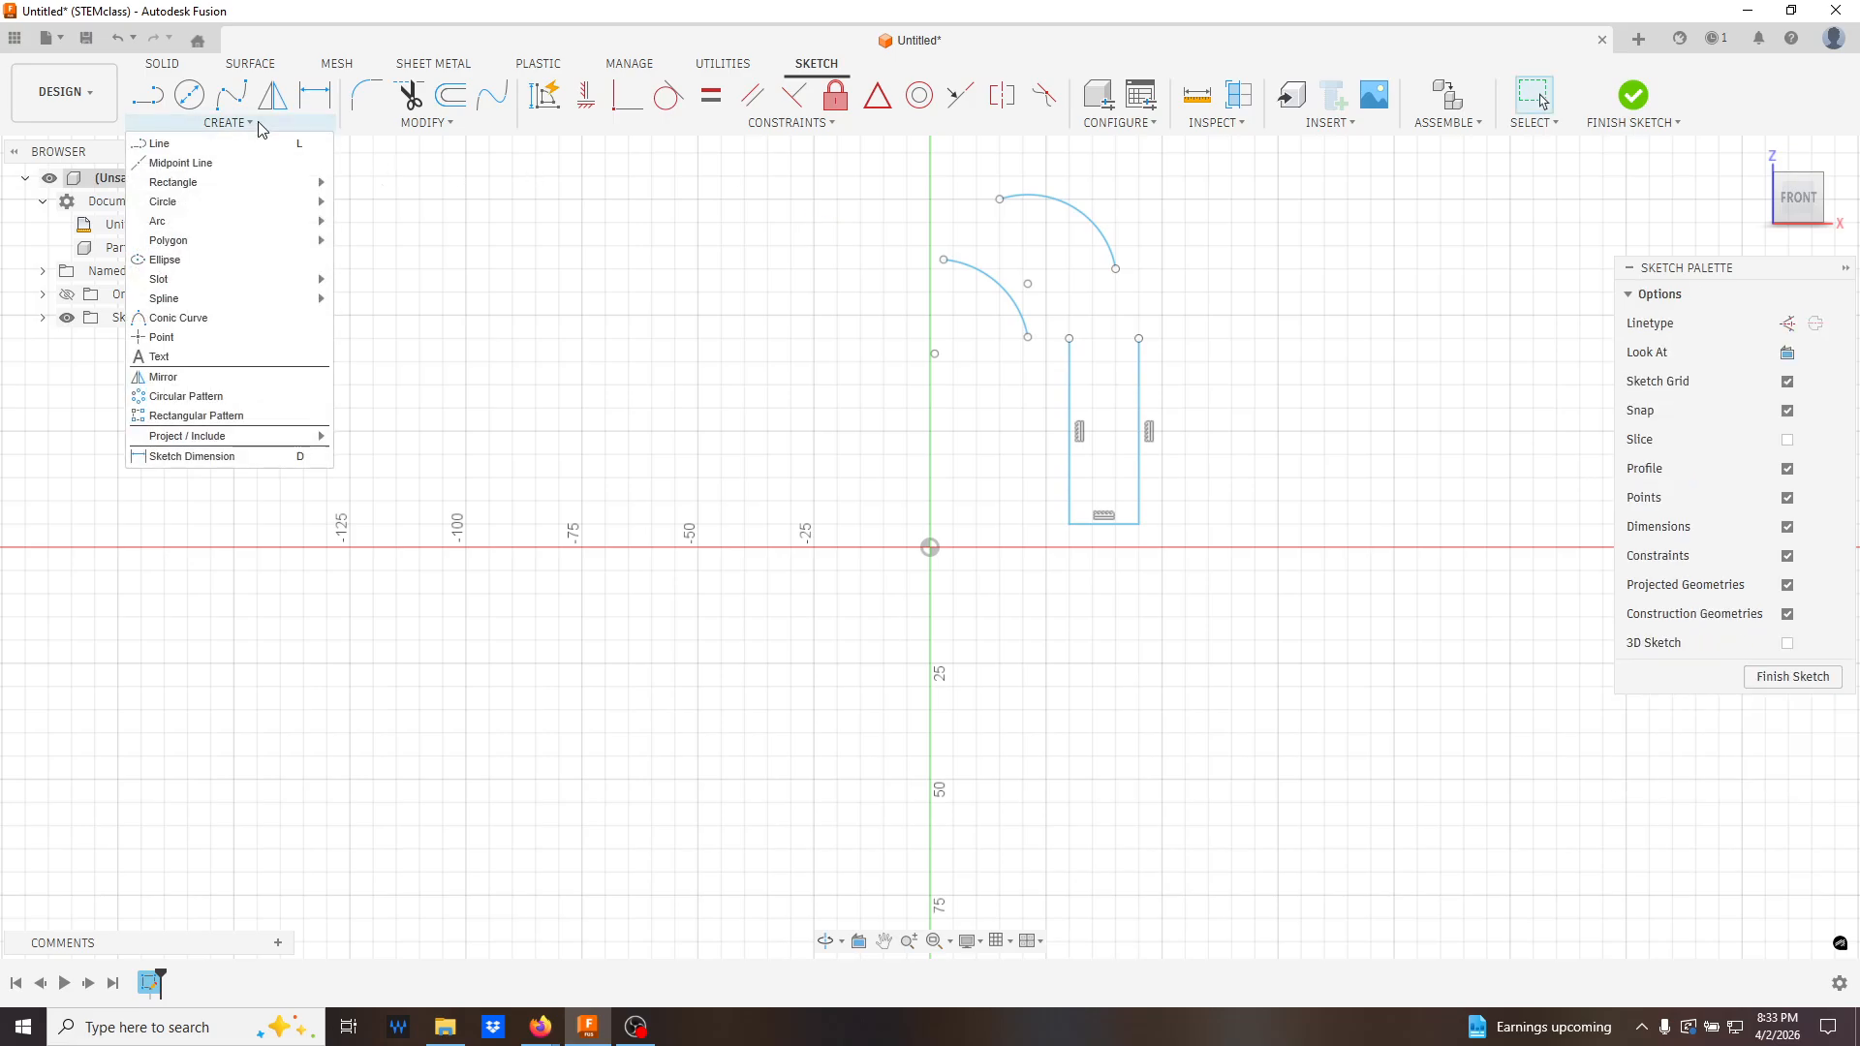
left_click(161, 145)
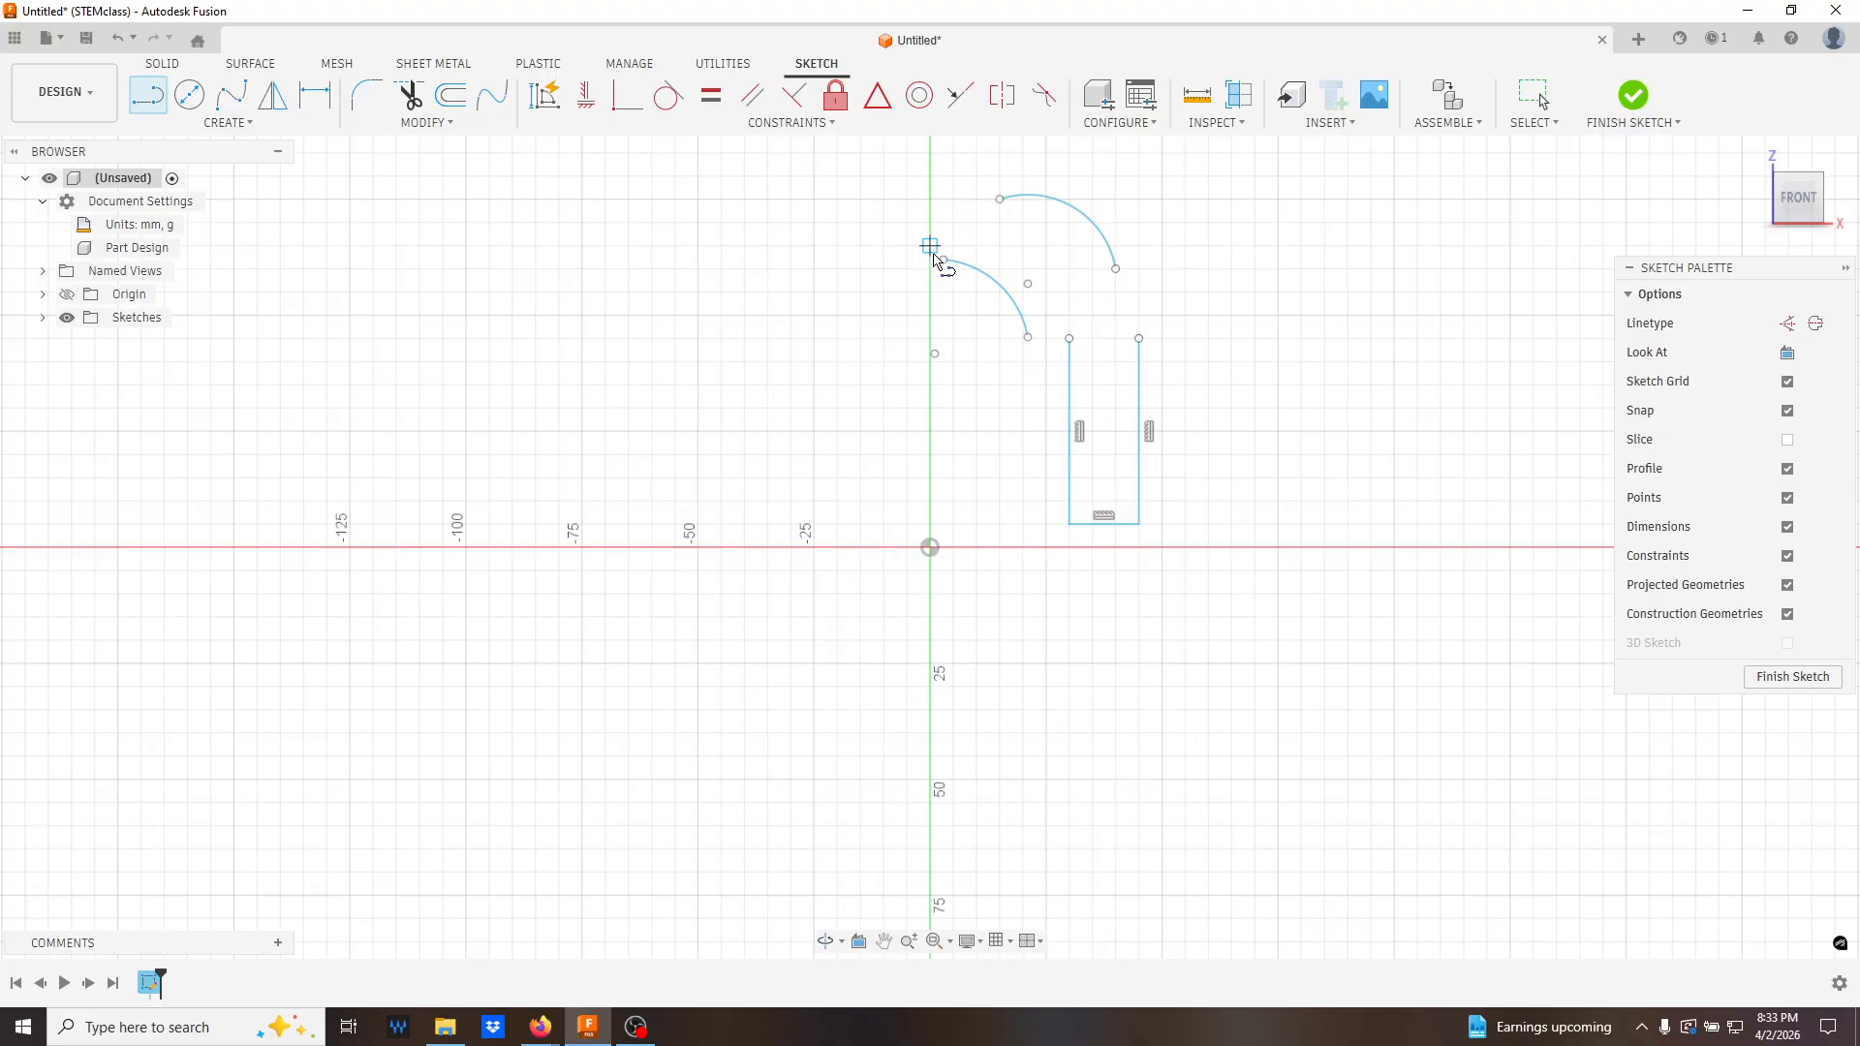
left_click(943, 260)
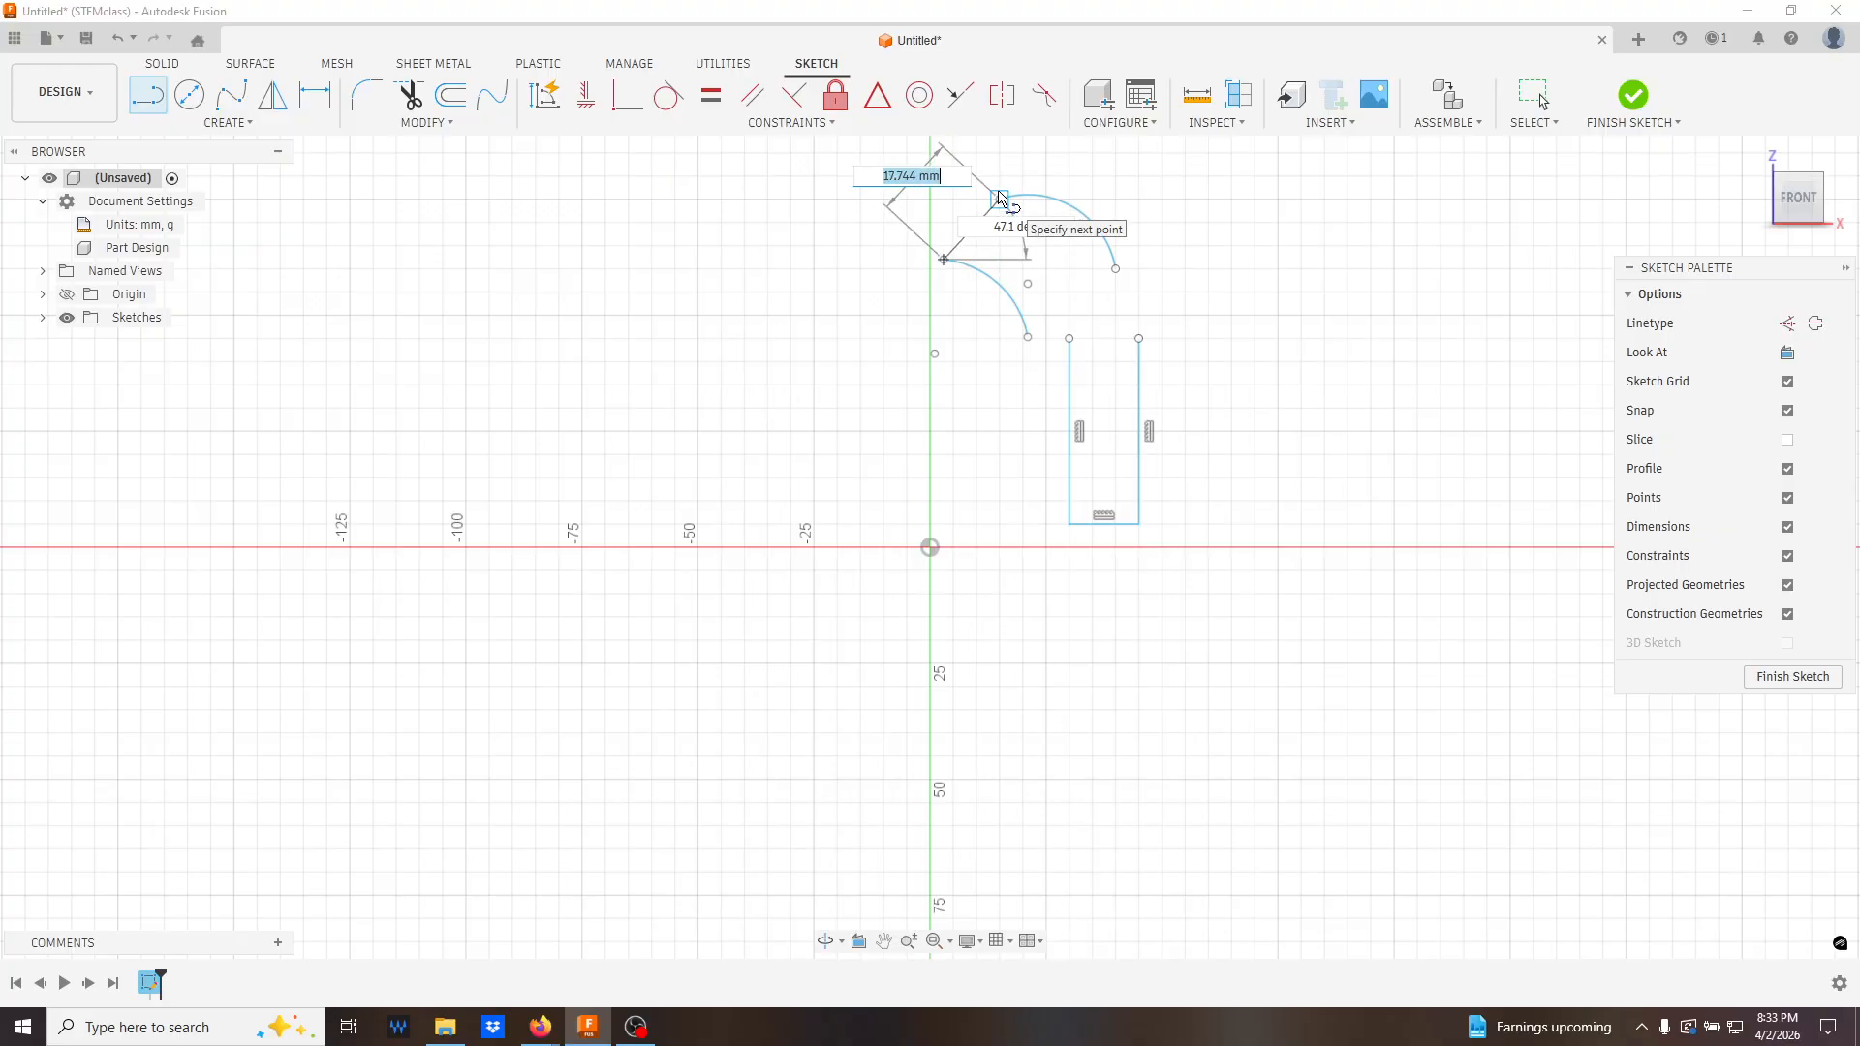
left_click(1000, 200)
key("Escape")
- Move the outer arc's upper end nearly above the inner arc's end and constrain the line between them to be vertical
left_click(972, 235)
left_click(1022, 231)
left_click_drag(1000, 201, 952, 175)
left_click(949, 215)
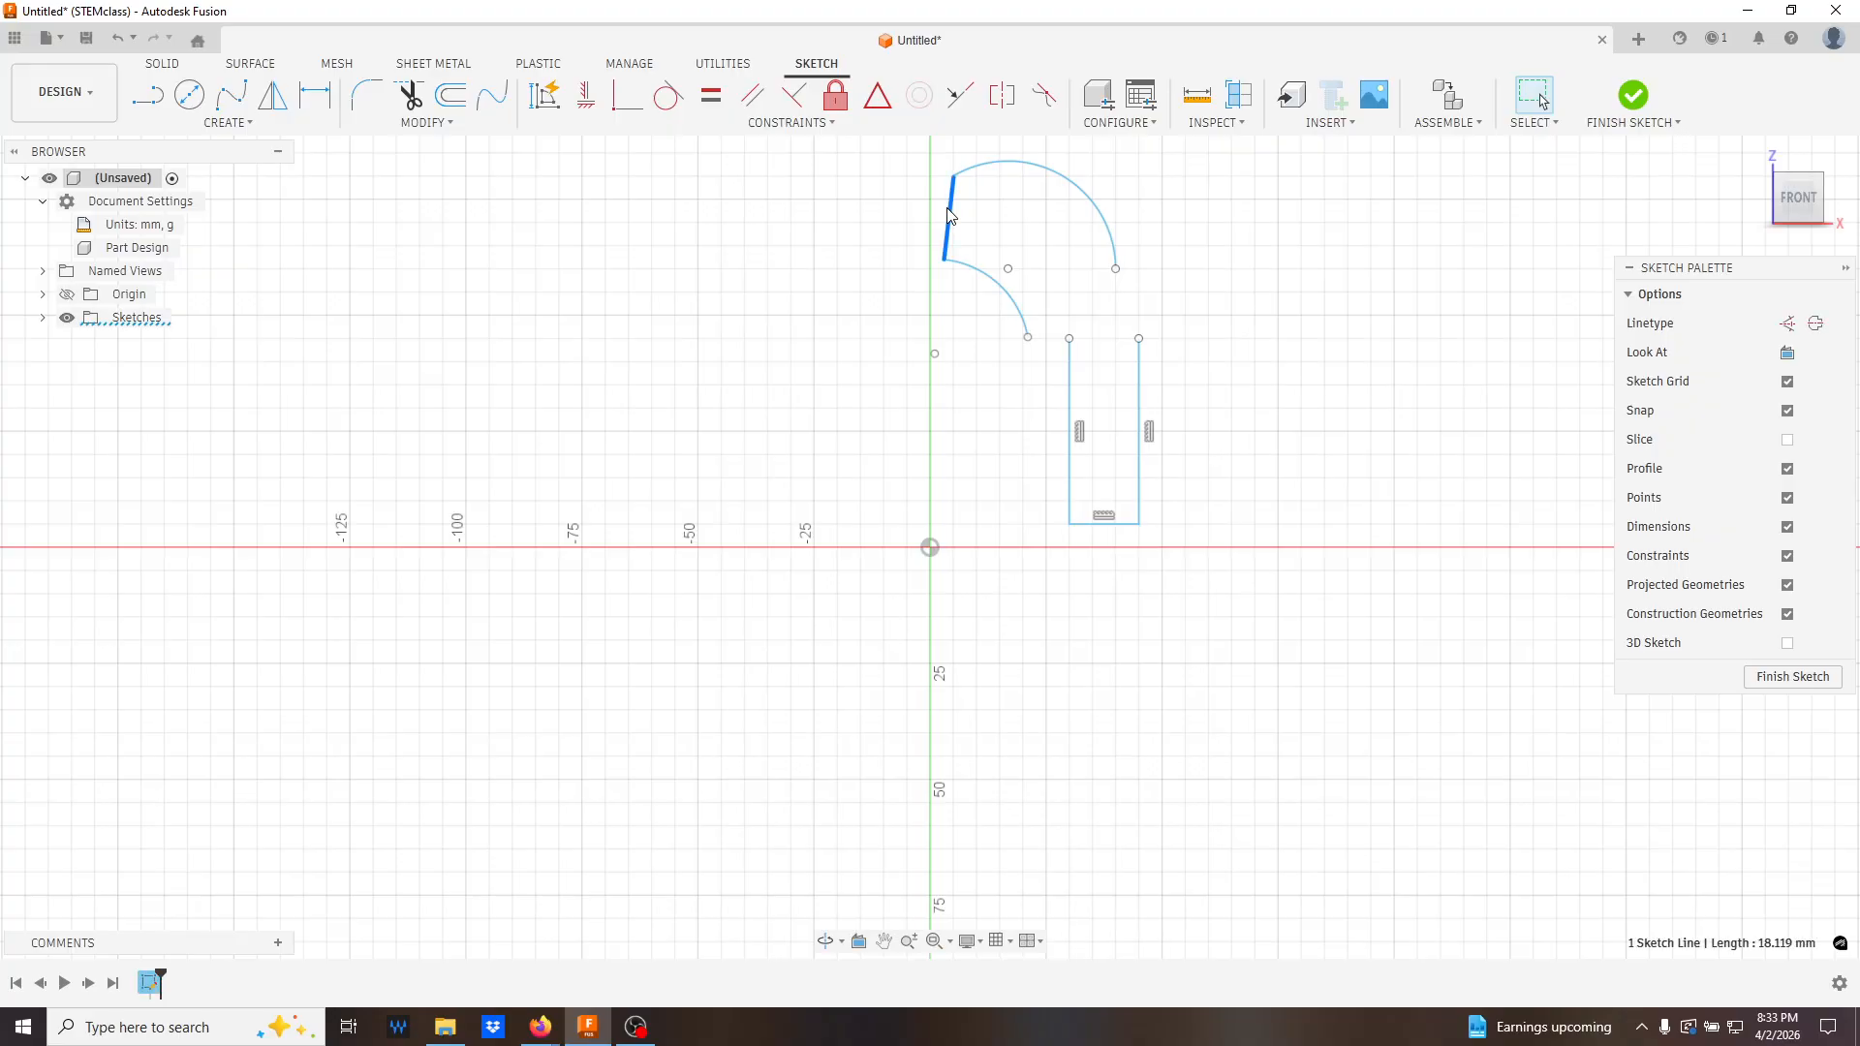
left_click(581, 104)
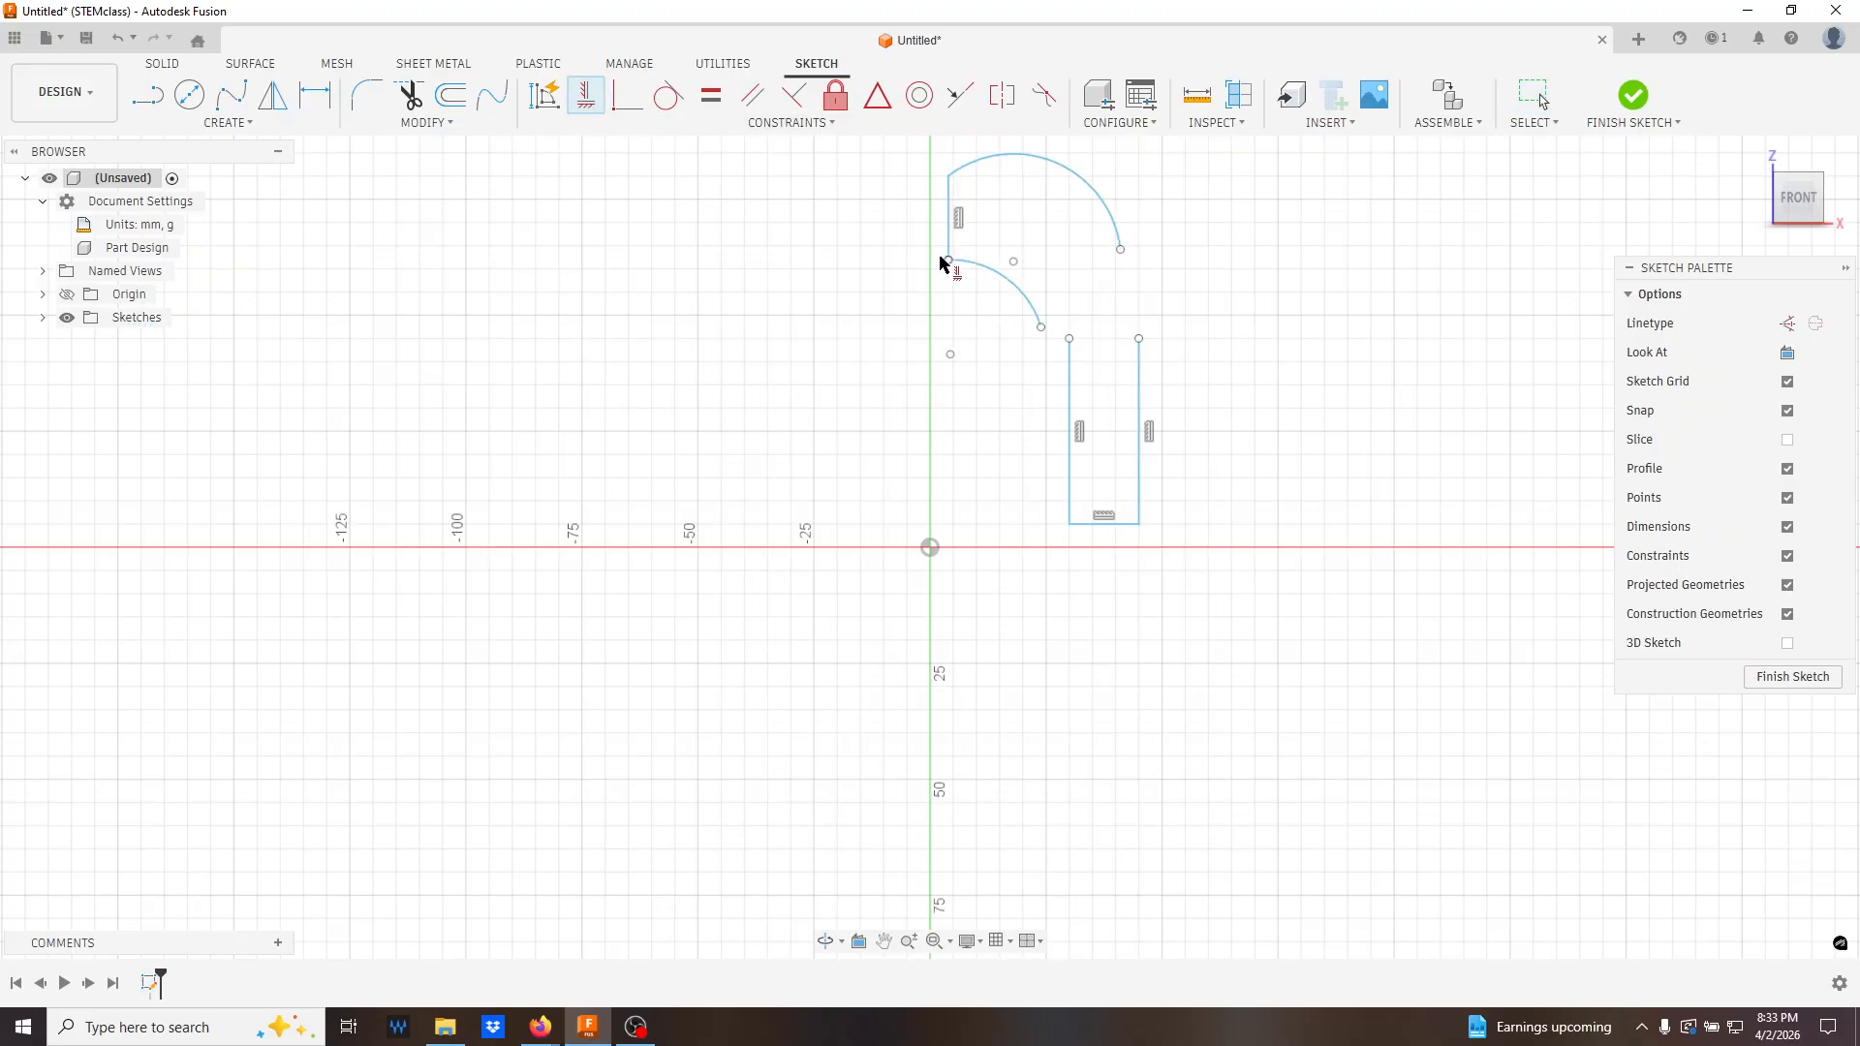
key("Escape")
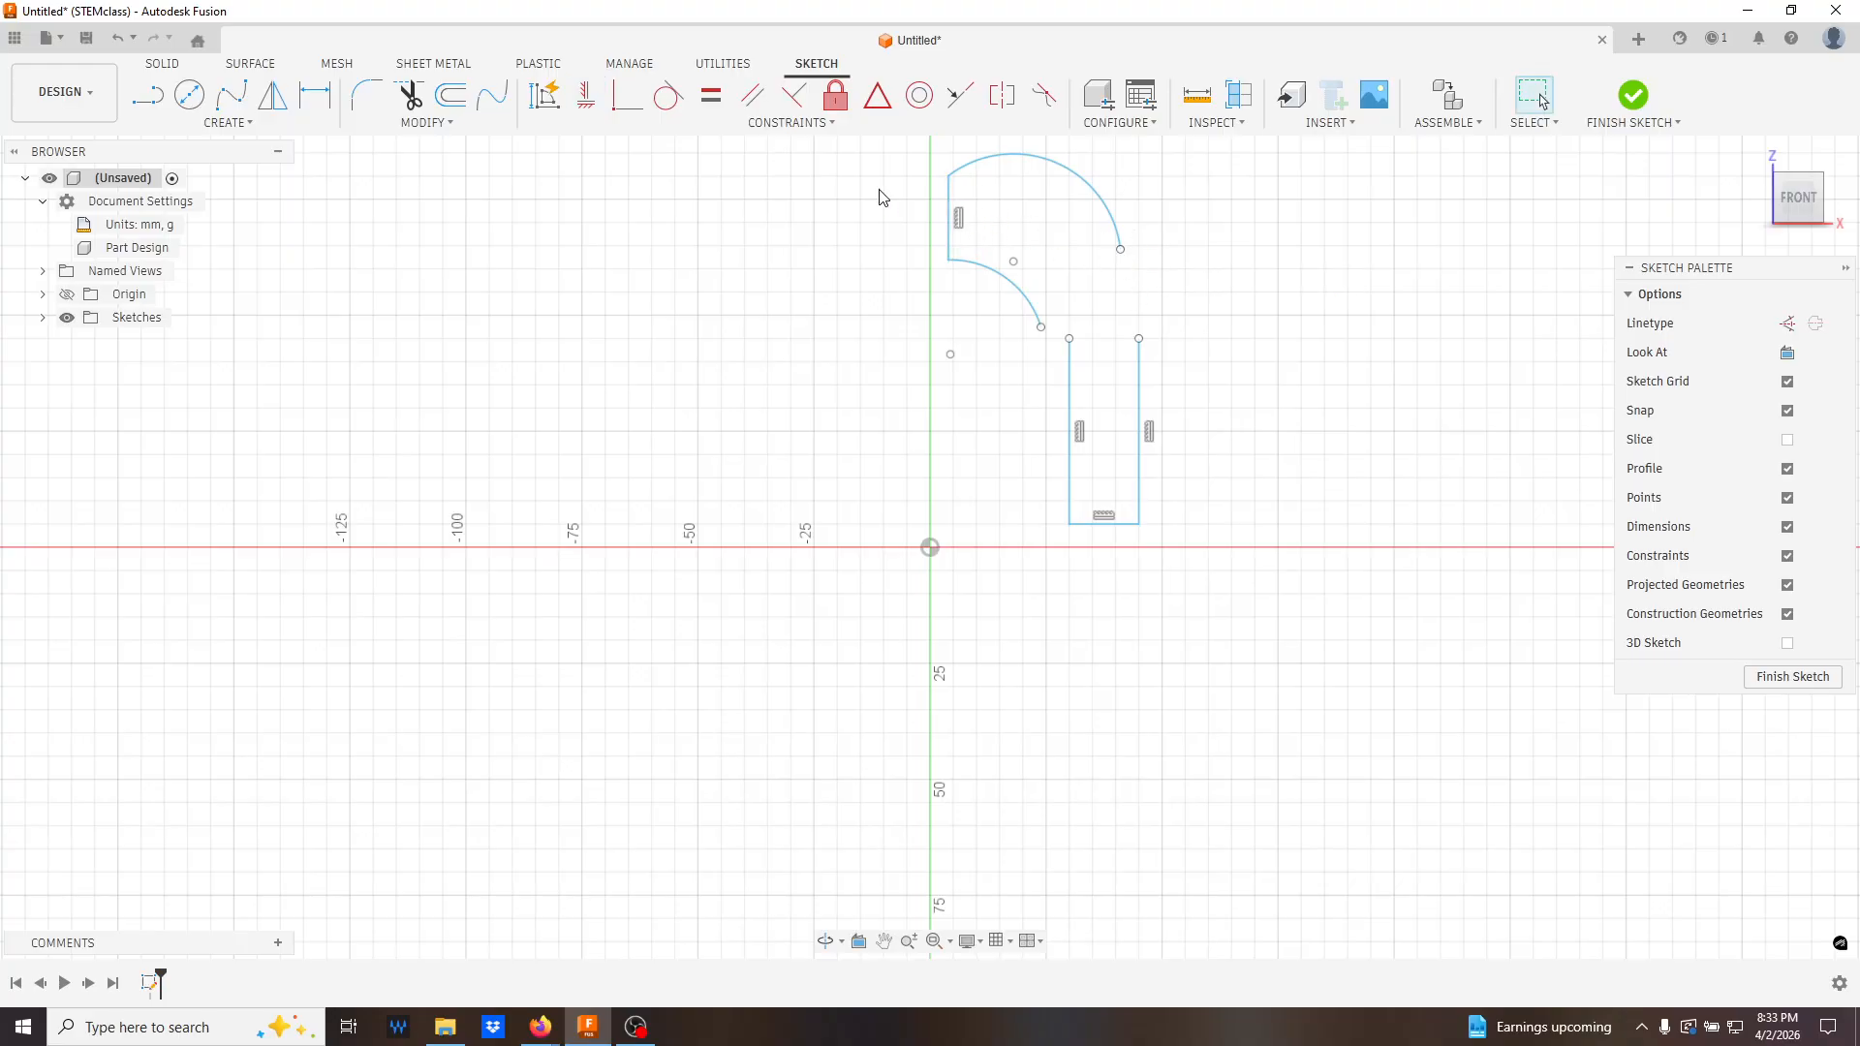
- Join the lower ends of the outer and inner arcs to the upper ends of the outer and inner vertical lines with Coincident constraints
left_click(798, 130)
left_click(629, 101)
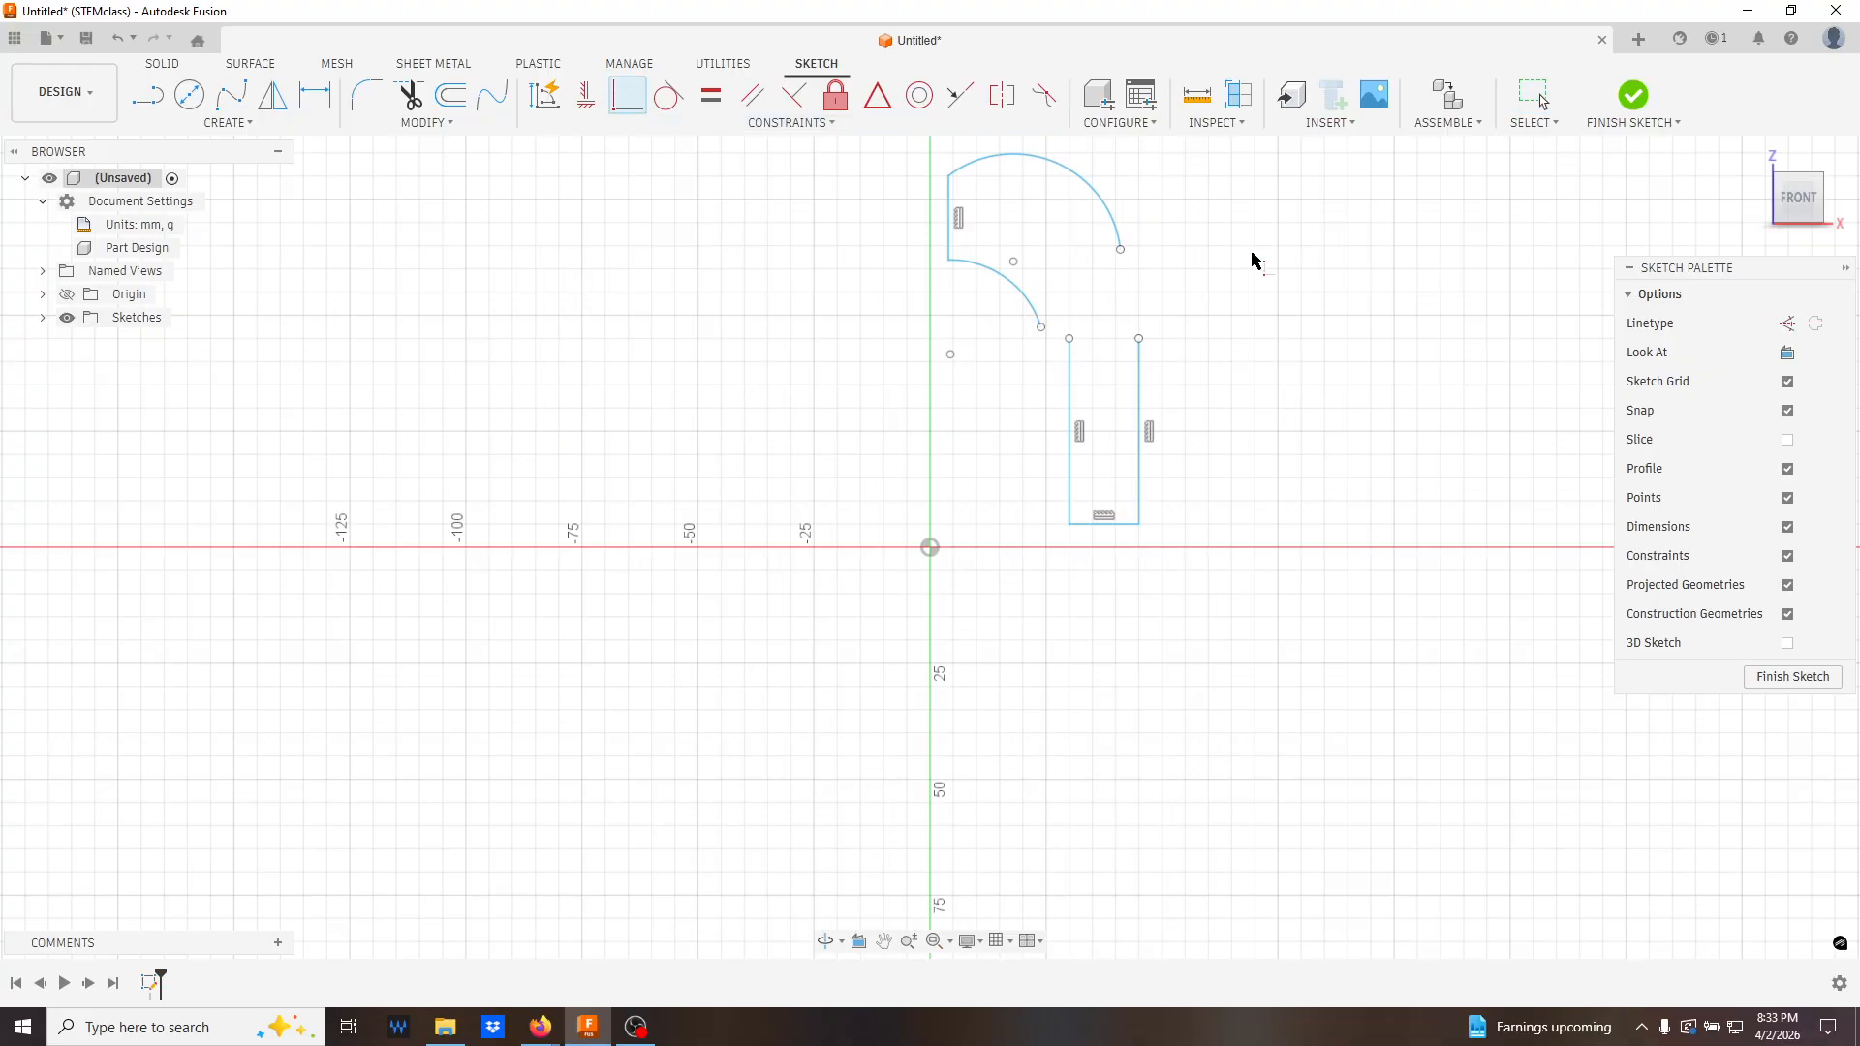
left_click(1120, 251)
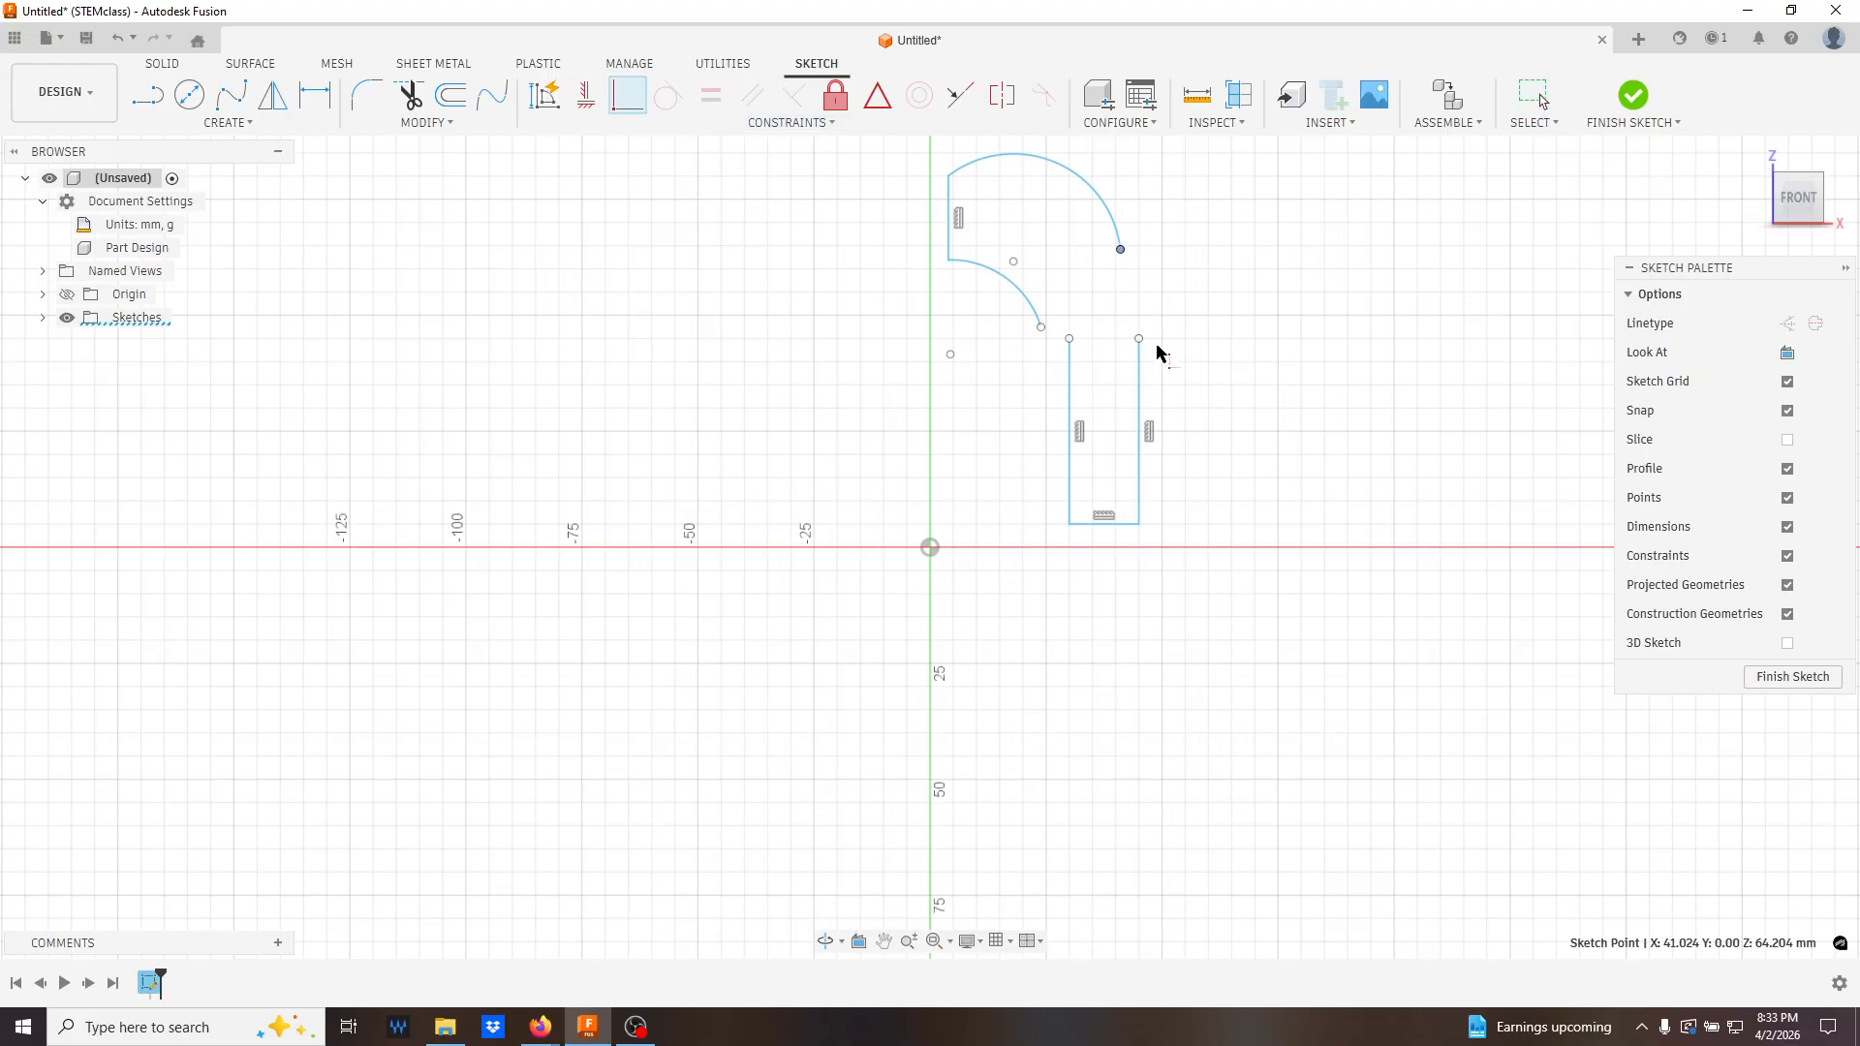
left_click(1139, 340)
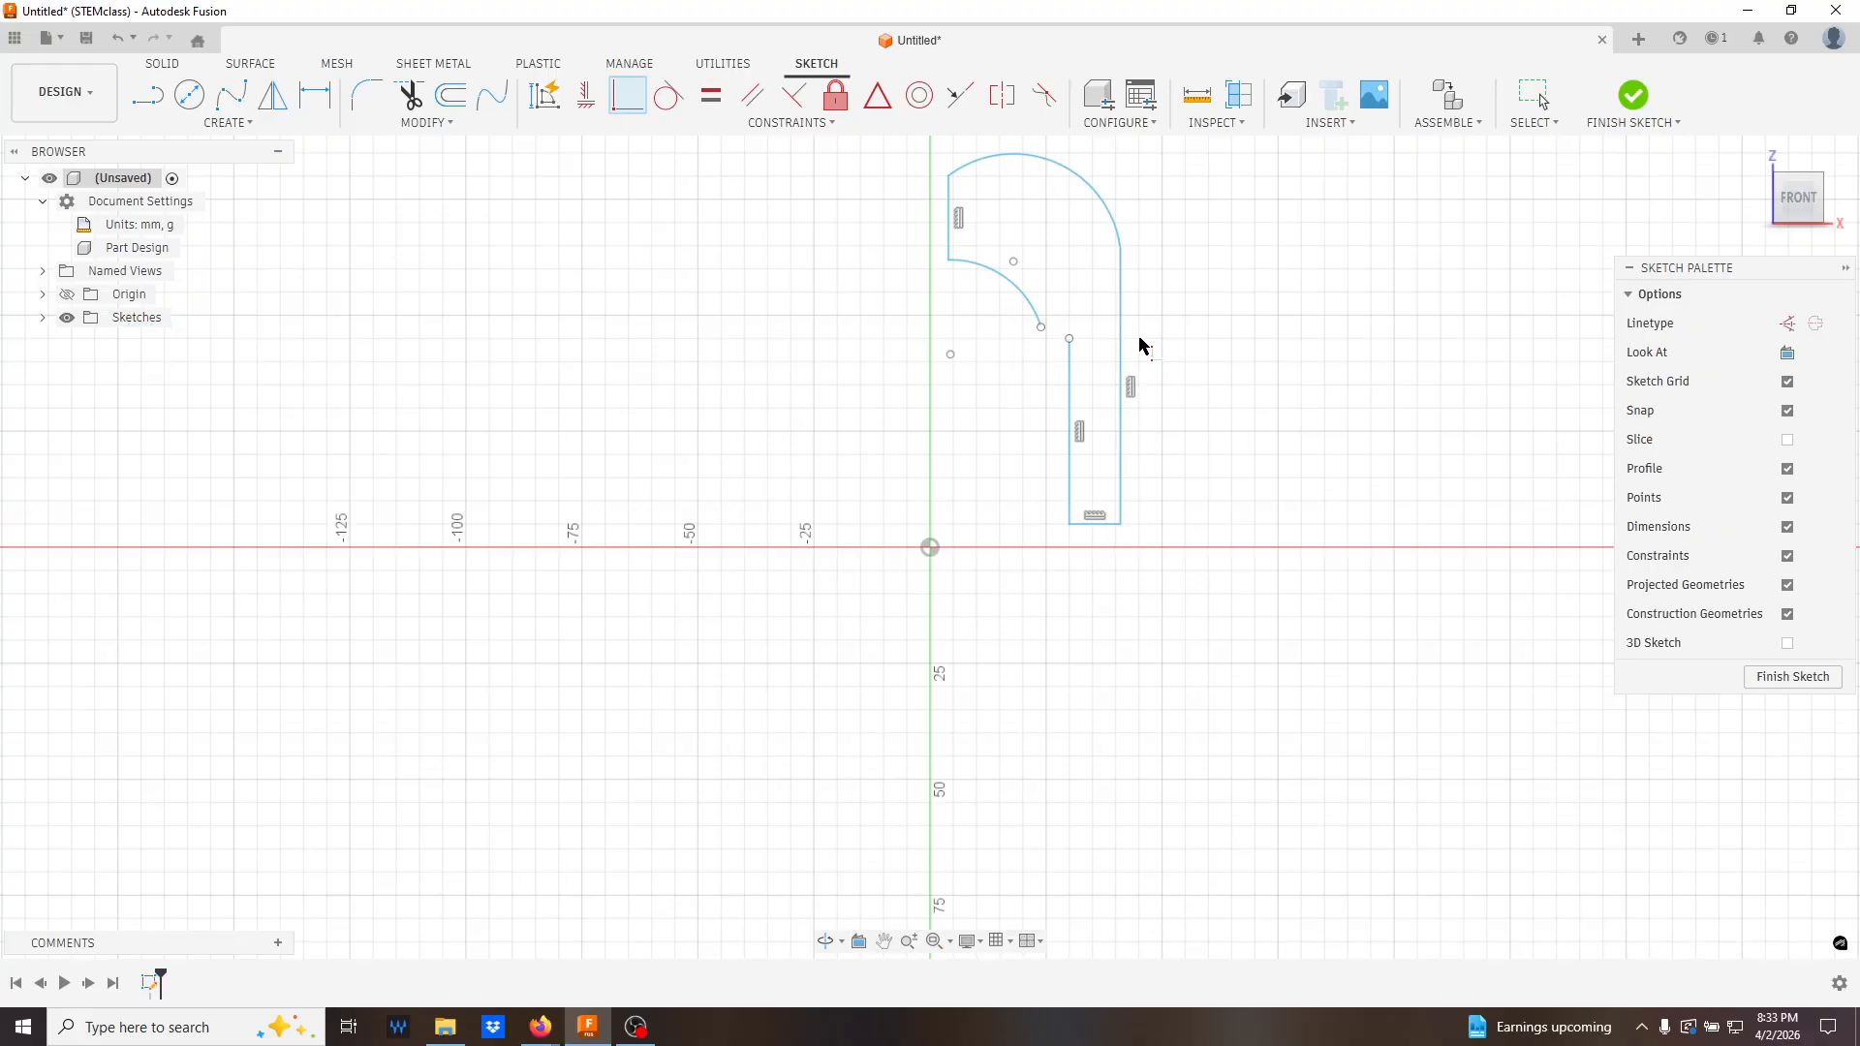
left_click(1070, 339)
left_click(1043, 328)
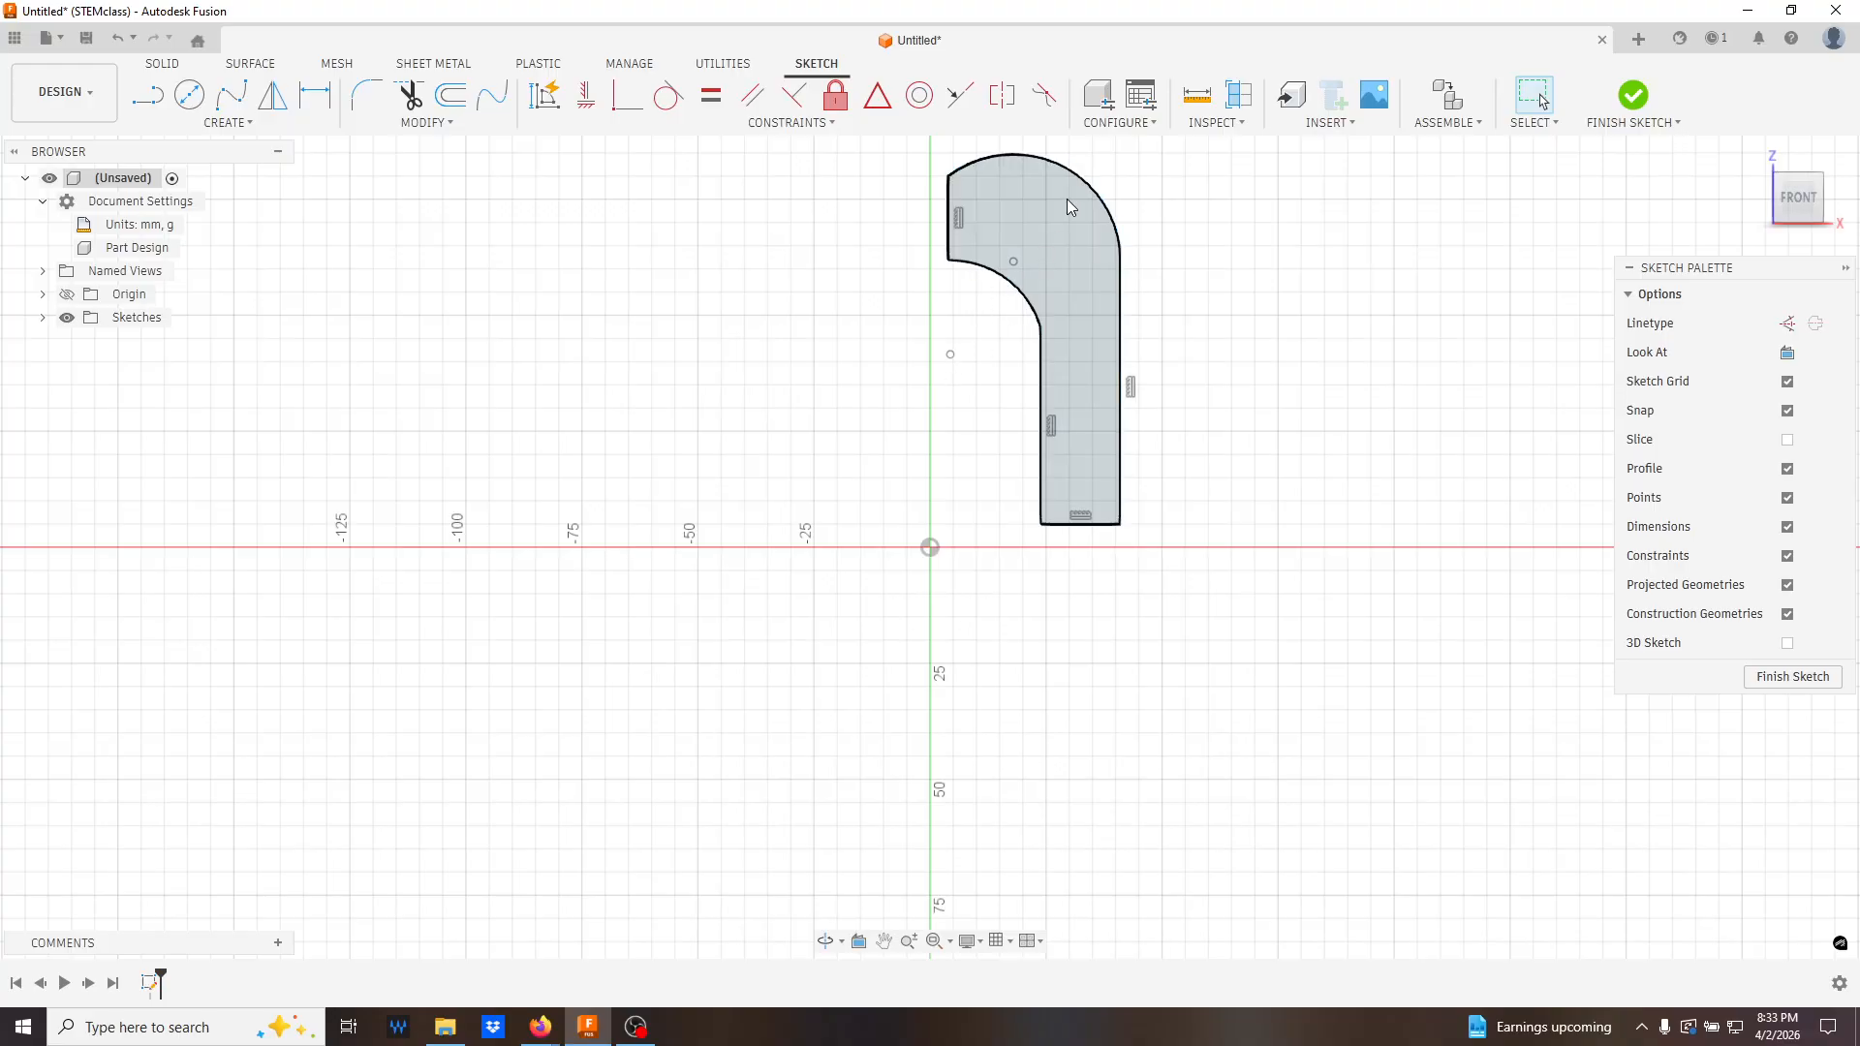
- Make the centre points of the two arcs coincident
left_click(950, 355)
left_click(1013, 263)
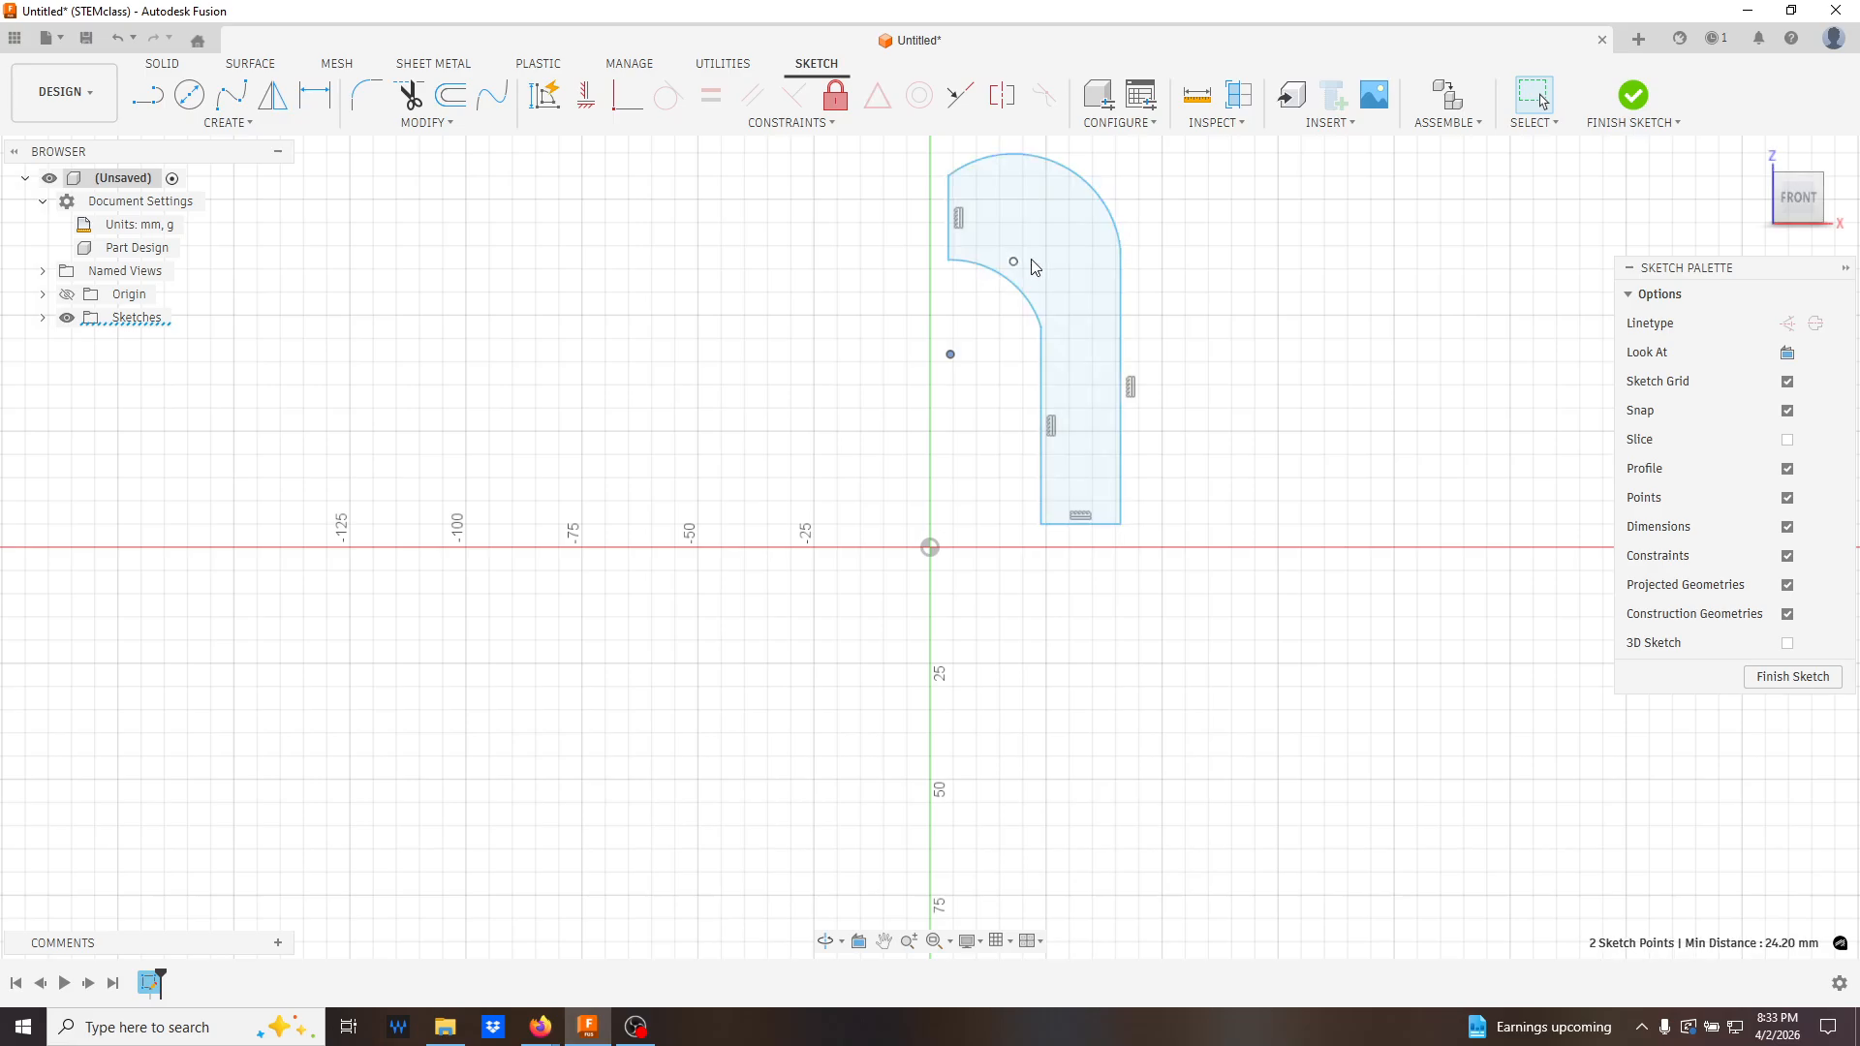
left_click(426, 122)
left_click(593, 126)
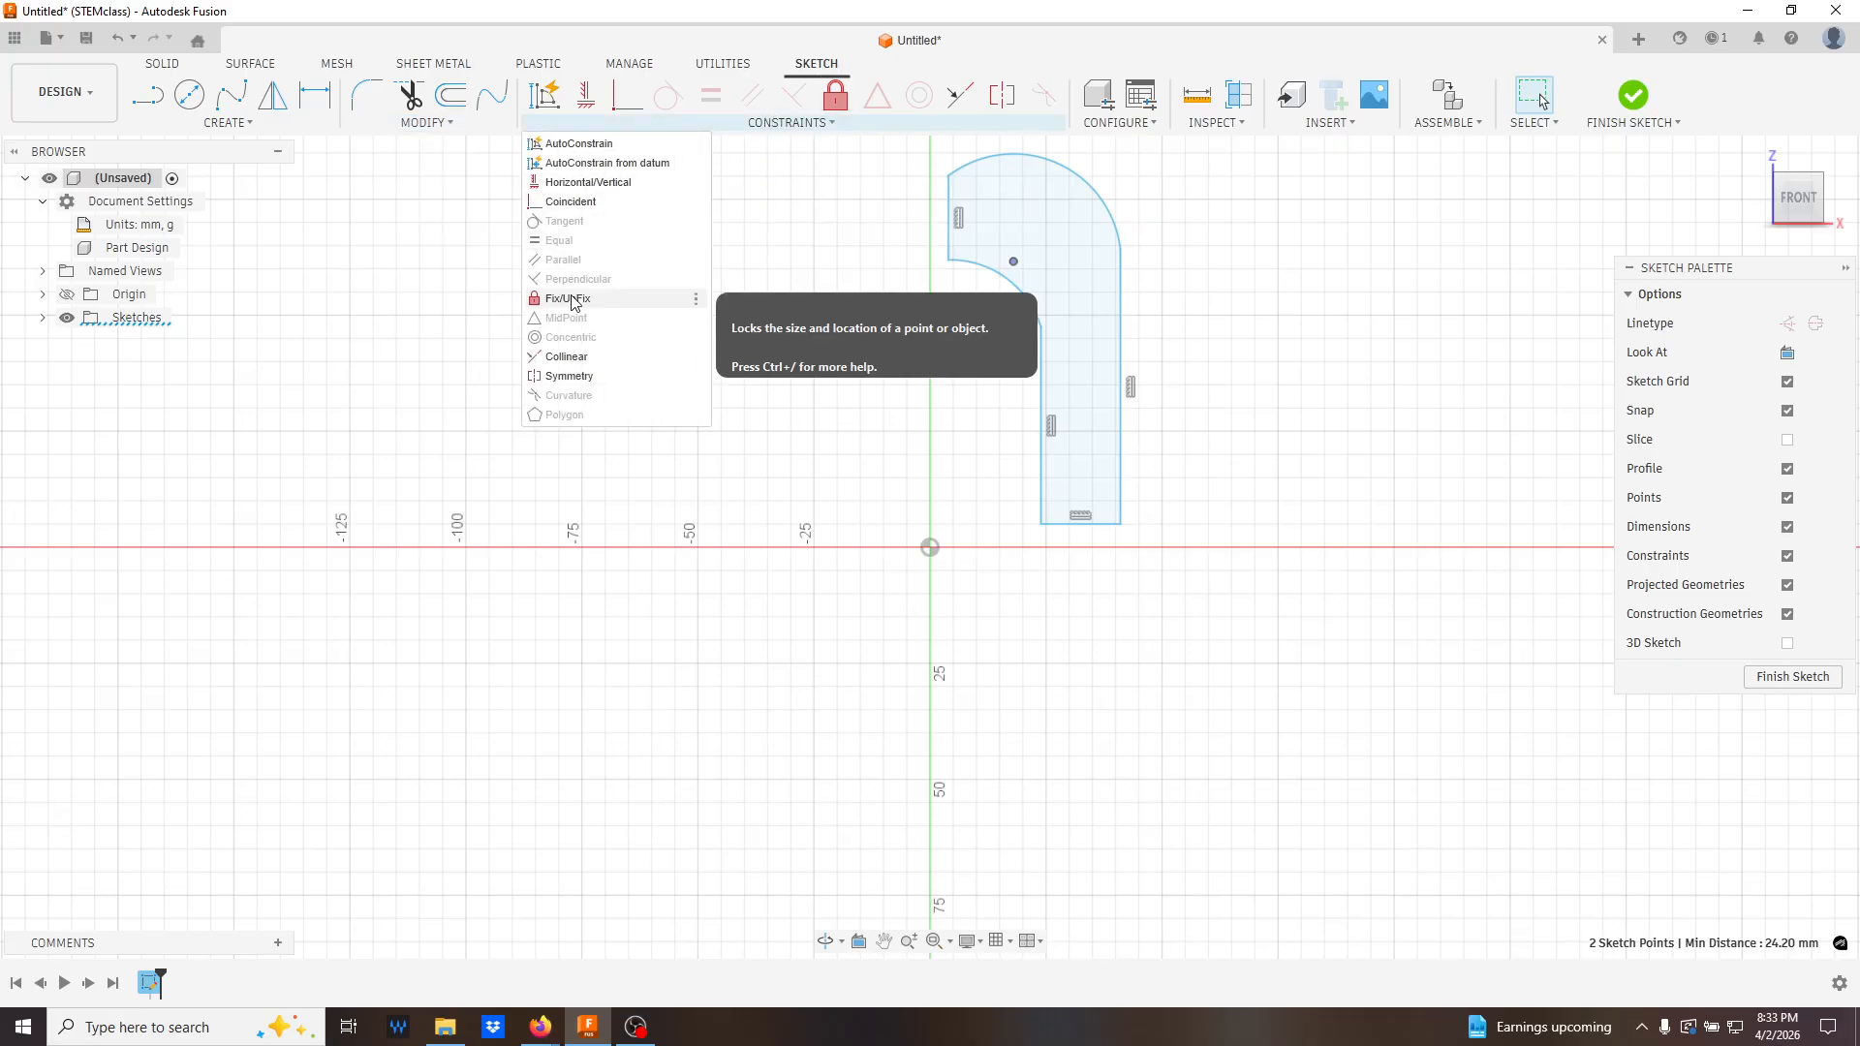
left_click(571, 201)
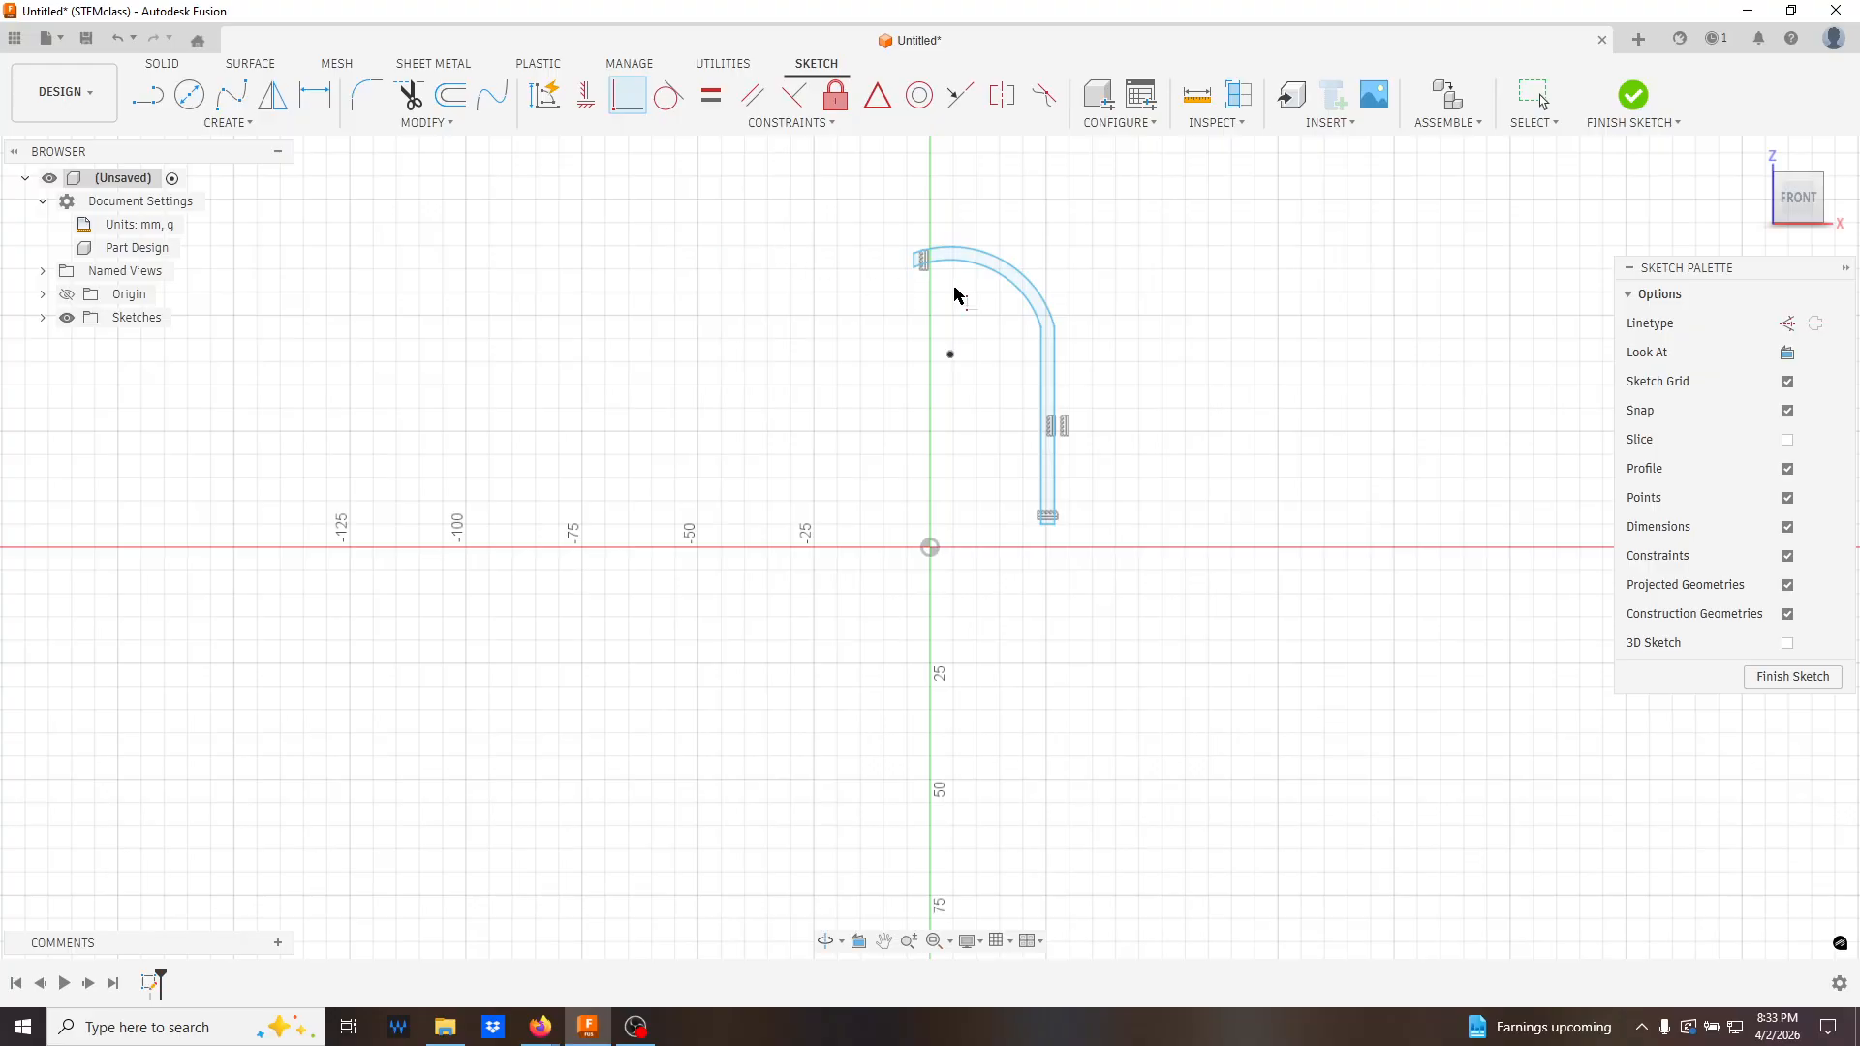
key("Escape")
- Raise the outer arc's lower end and move its upper end to about X 2.5 mm, Z 75 mm
mouse_move(1032, 275)
left_mouse_down()
mouse_move(1059, 237)
mouse_move(1058, 280)
left_mouse_up()
mouse_move(915, 233)
left_mouse_down()
mouse_move(974, 186)
mouse_move(944, 207)
left_mouse_up()
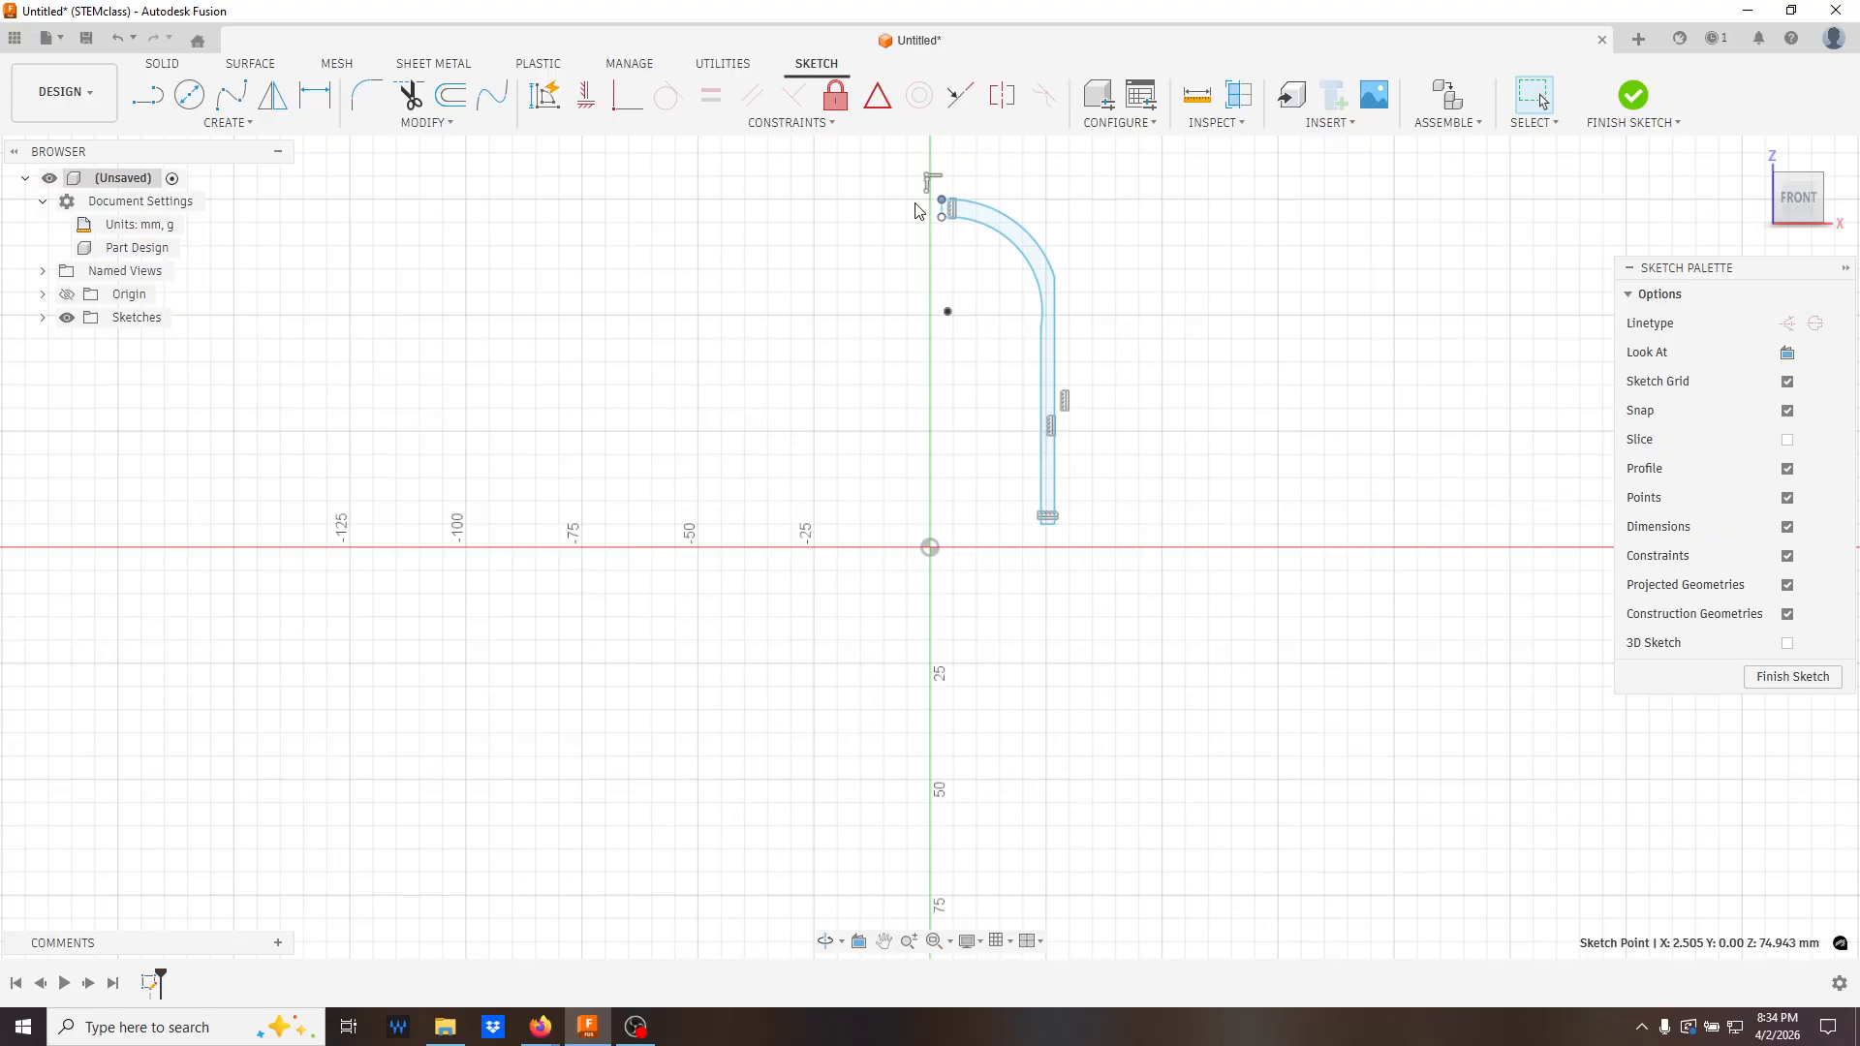
left_click(876, 123)
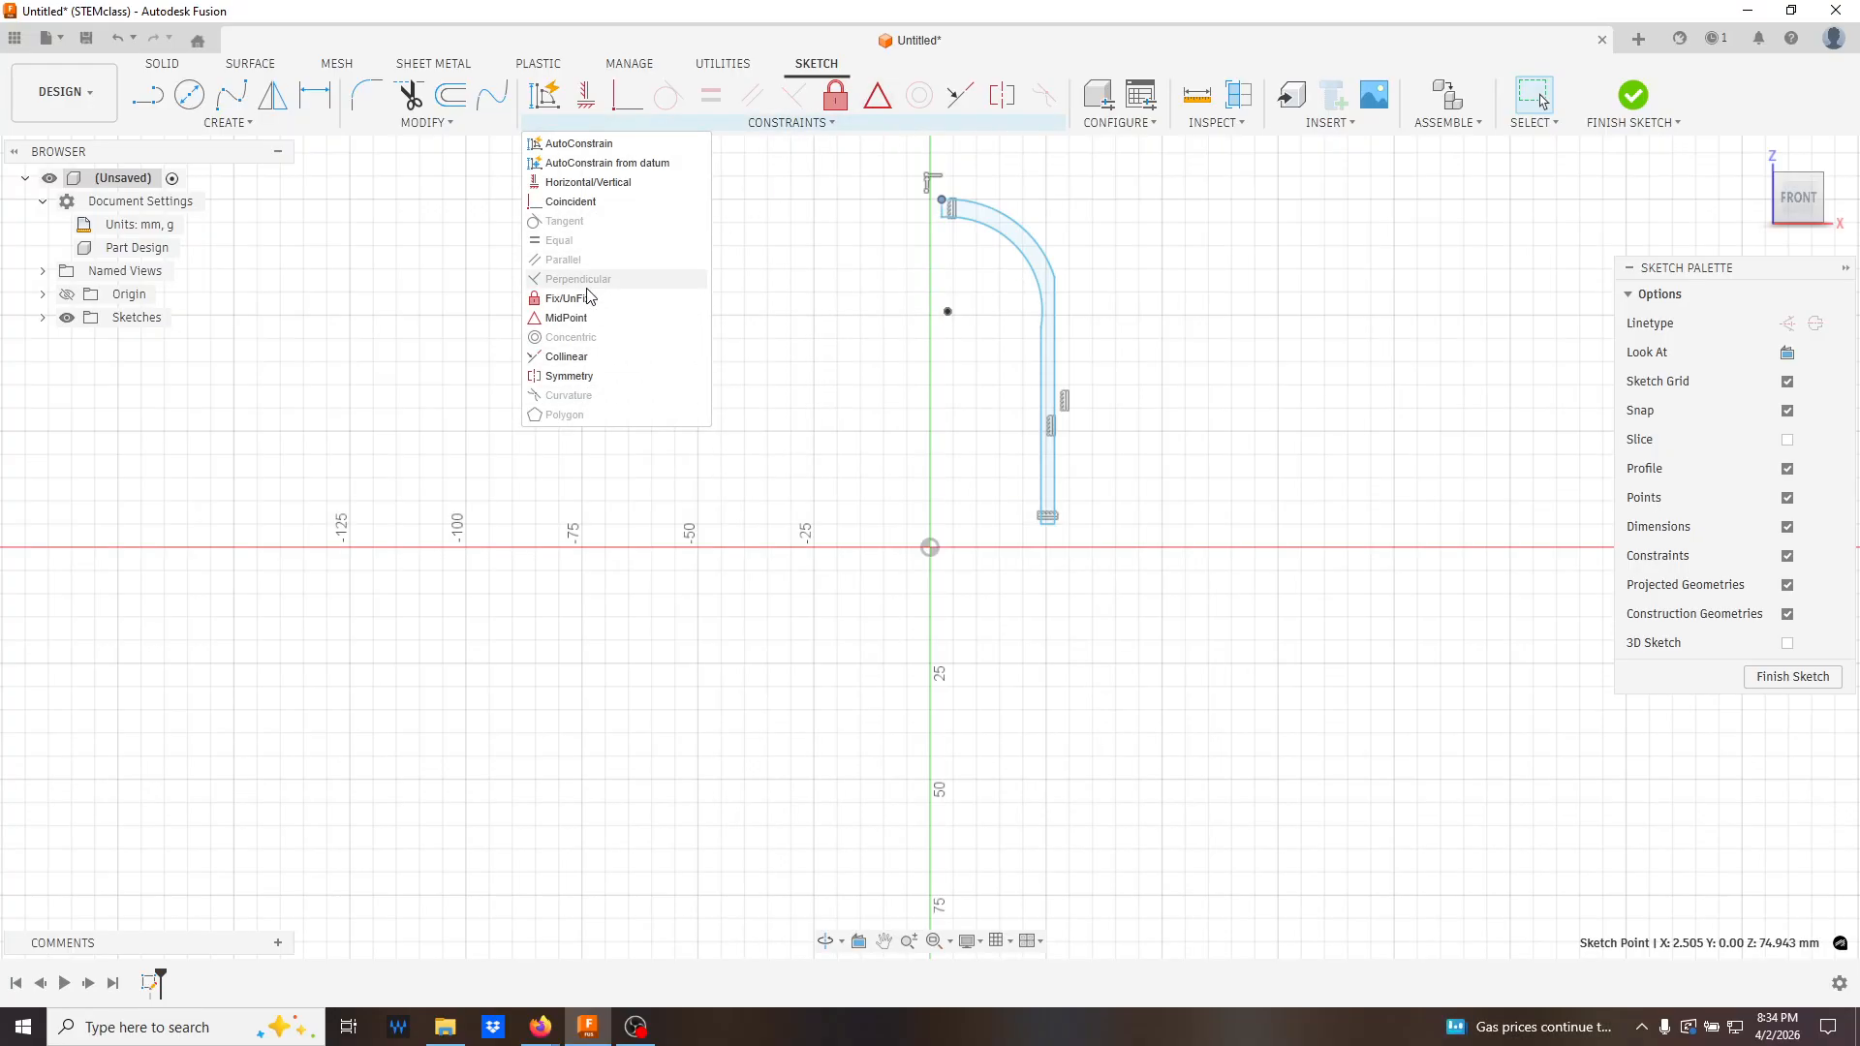
left_click(1013, 255)
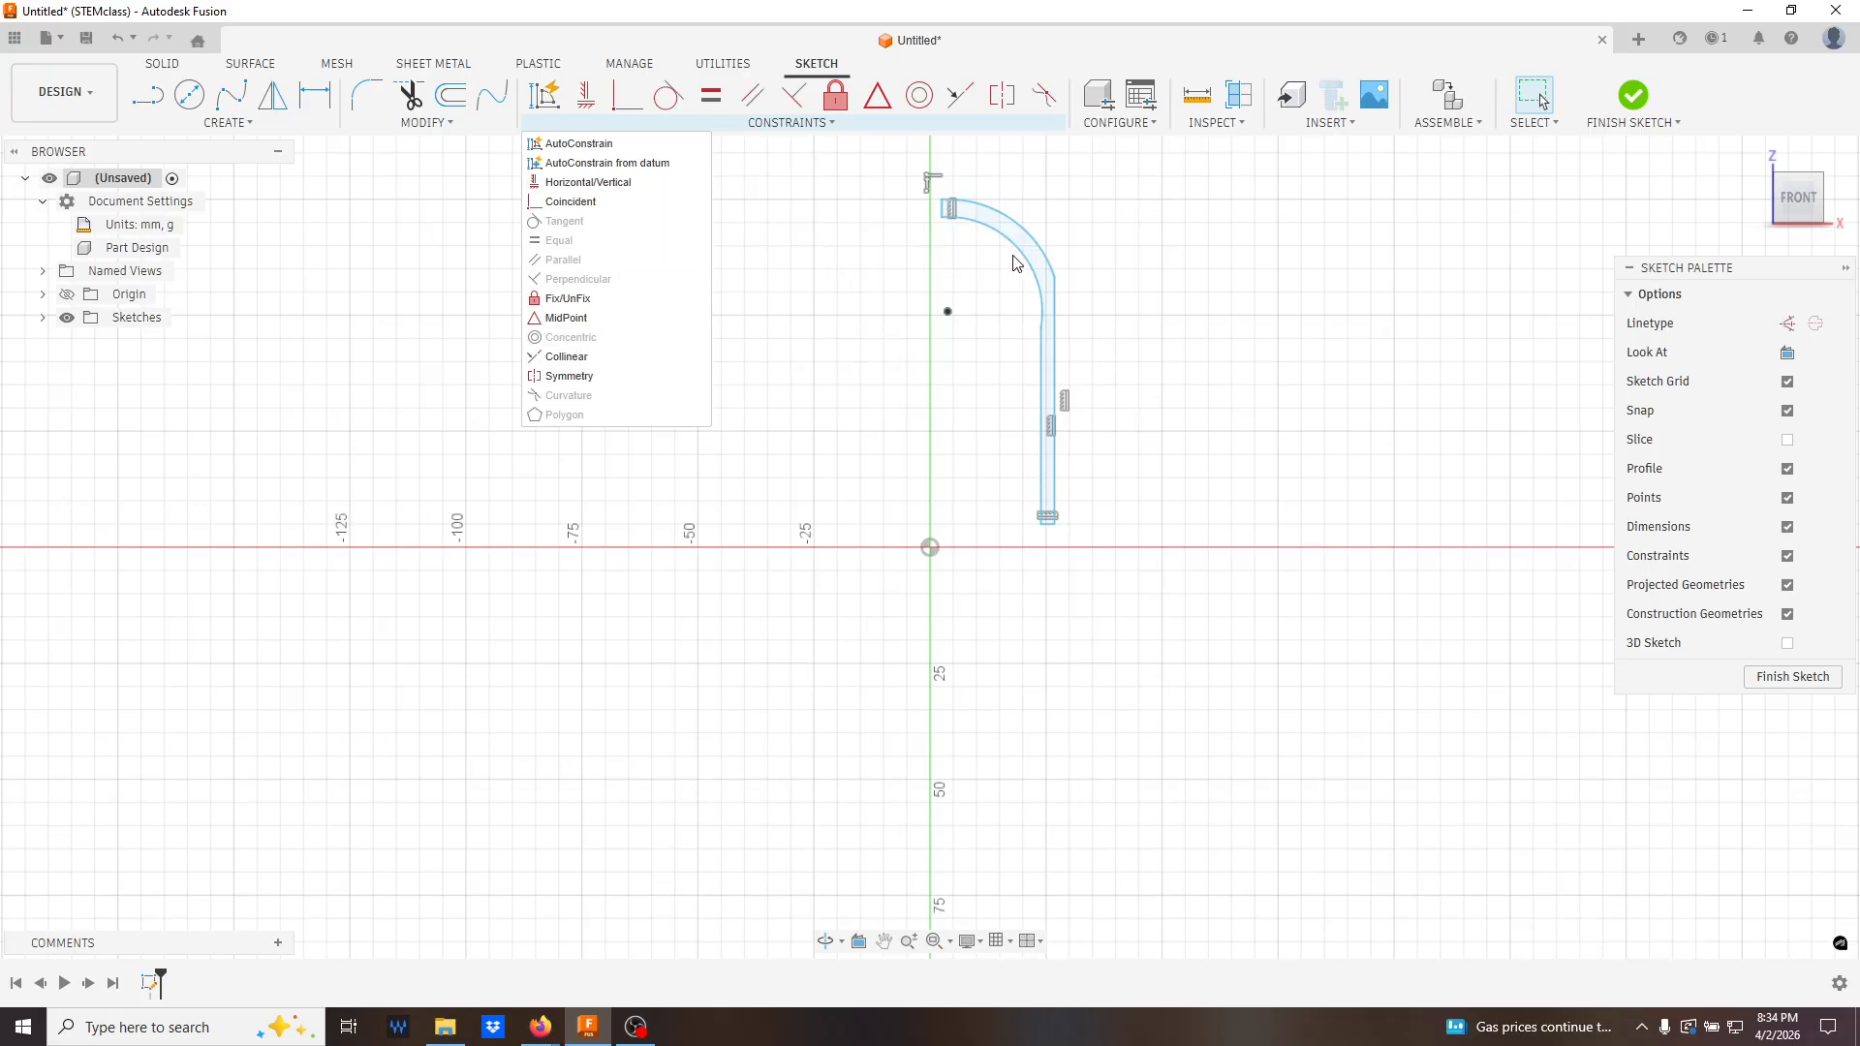
- Make each arc tangent to its vertical line and move the profile's lower outer corner onto the horizontal axis at X 45 mm
left_click(1048, 264)
left_click(1055, 302, "shift")
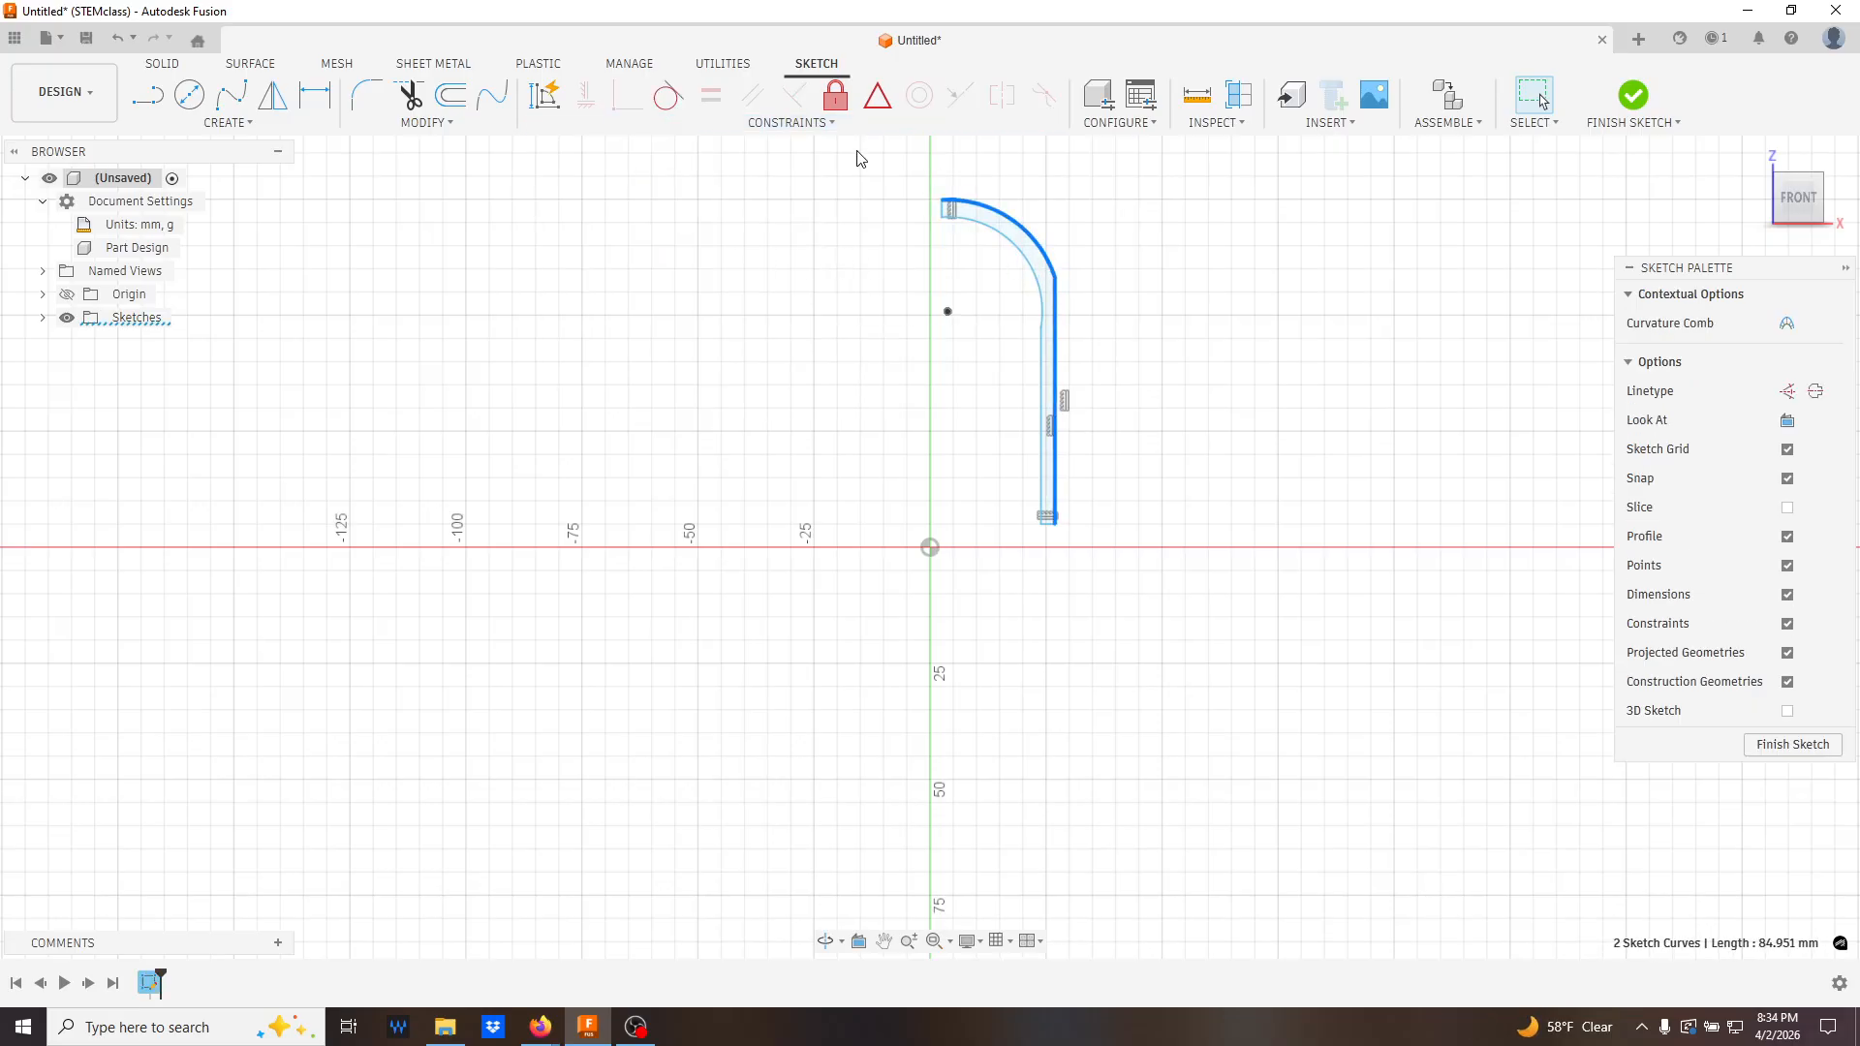
left_click(667, 94)
left_click(1041, 278)
left_click(1053, 379)
key("Escape")
mouse_move(1061, 525)
left_mouse_down()
mouse_move(1158, 527)
mouse_move(1121, 552)
mouse_move(1139, 507)
mouse_move(1156, 568)
mouse_move(1136, 577)
mouse_move(1141, 549)
left_mouse_up()
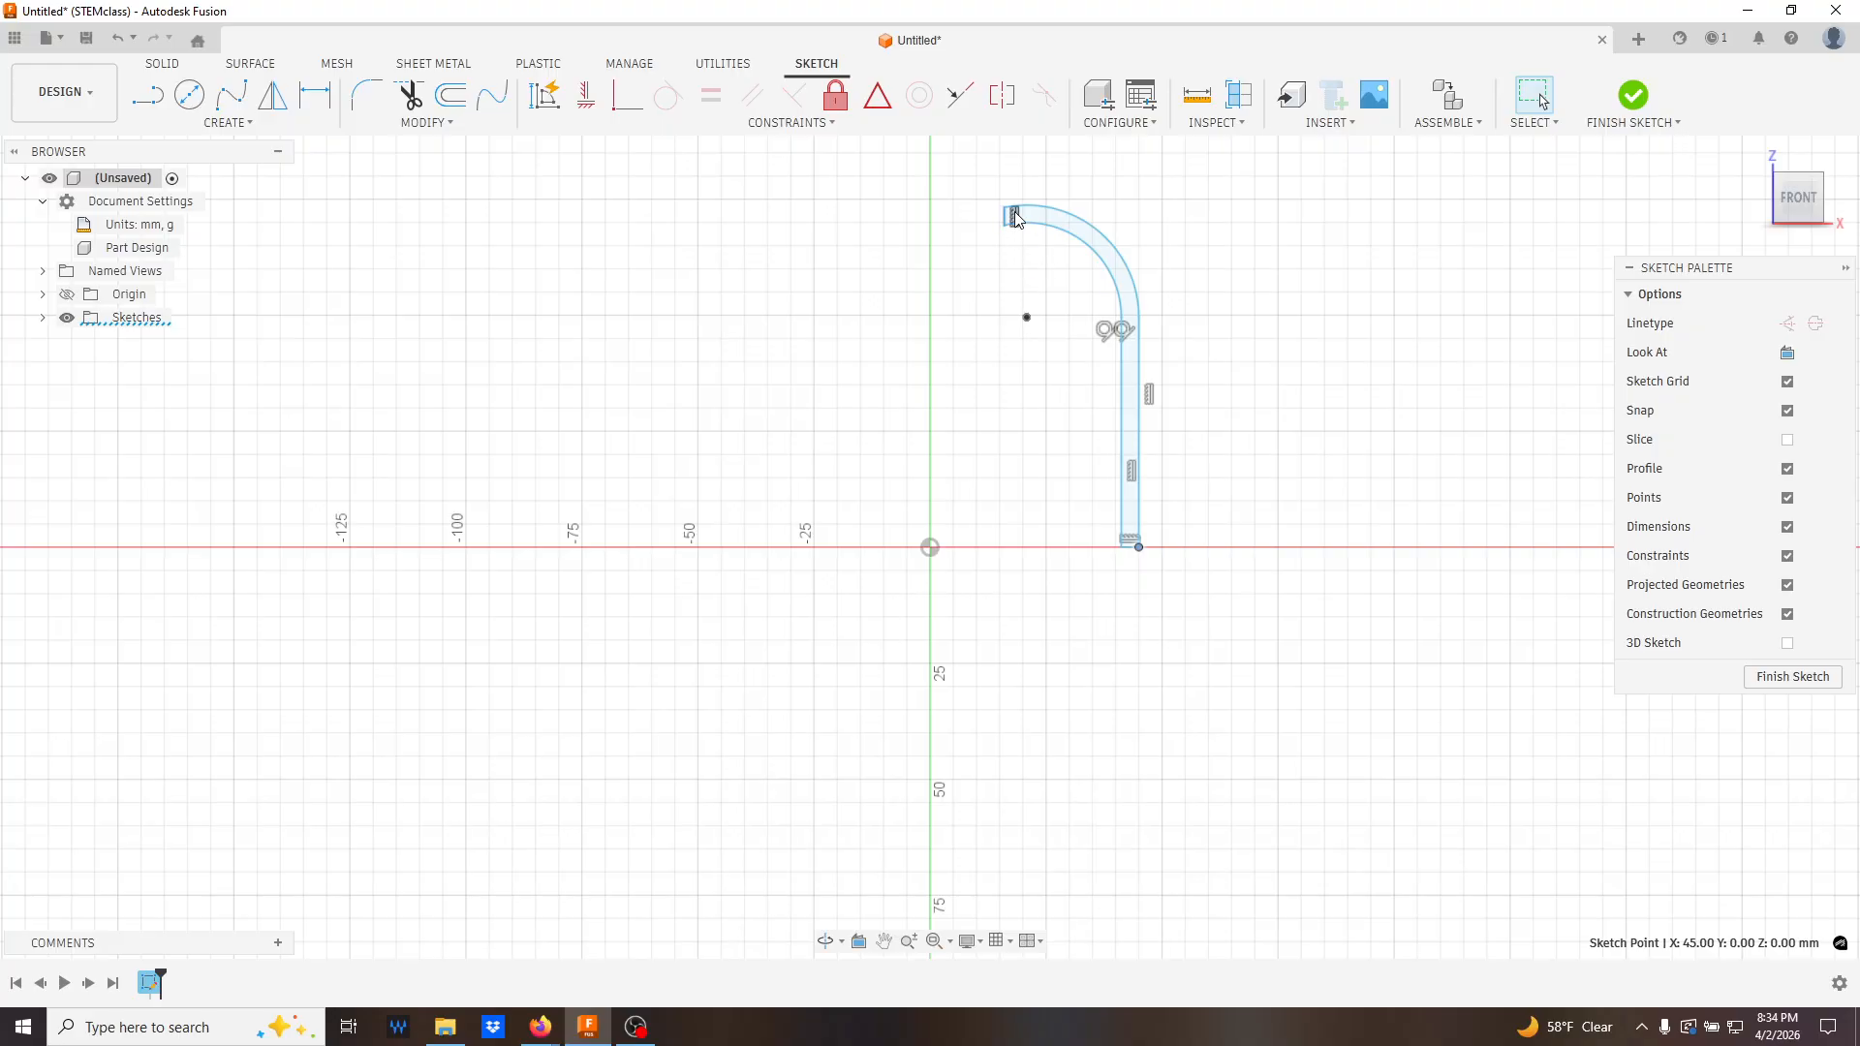
- Constrain the arcs' shared centre point to be coincident with the short vertical line closing the profile's upper end
scroll(1008, 230, "up", 3)
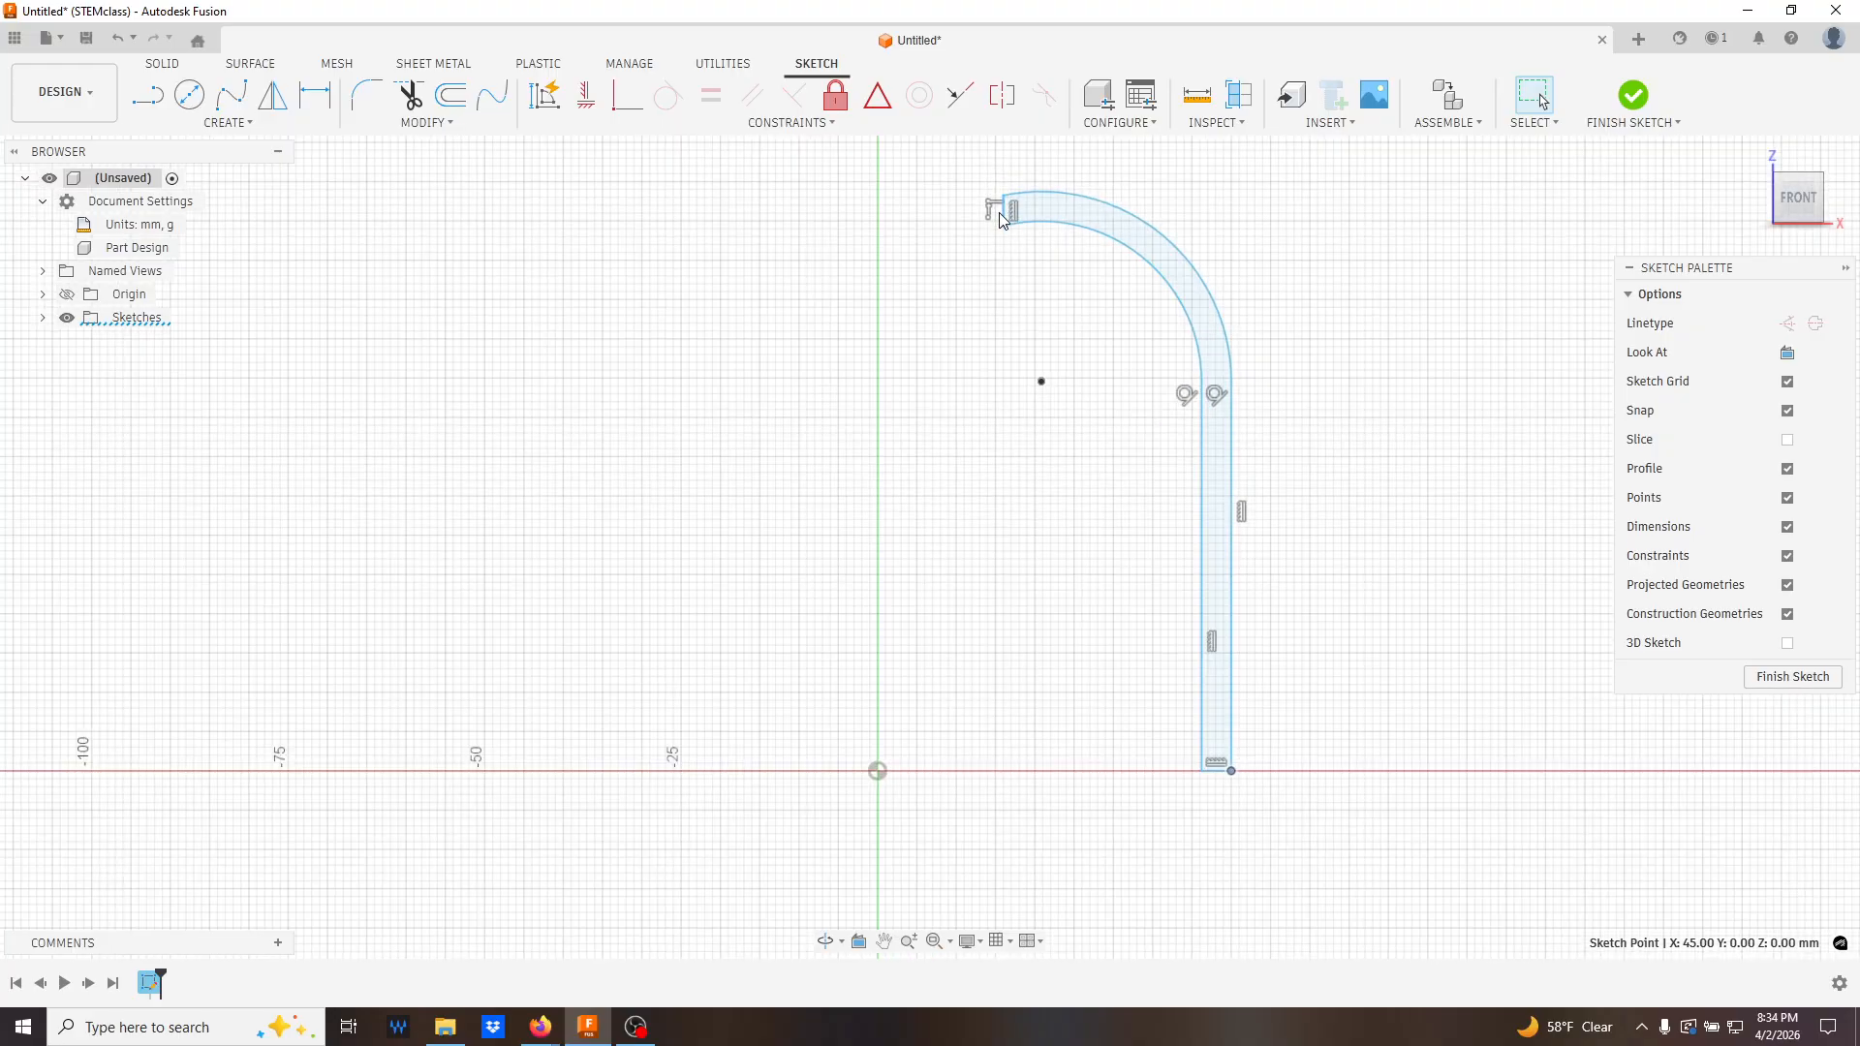
left_click(1004, 215)
left_click(1041, 380, "shift")
left_click(627, 95)
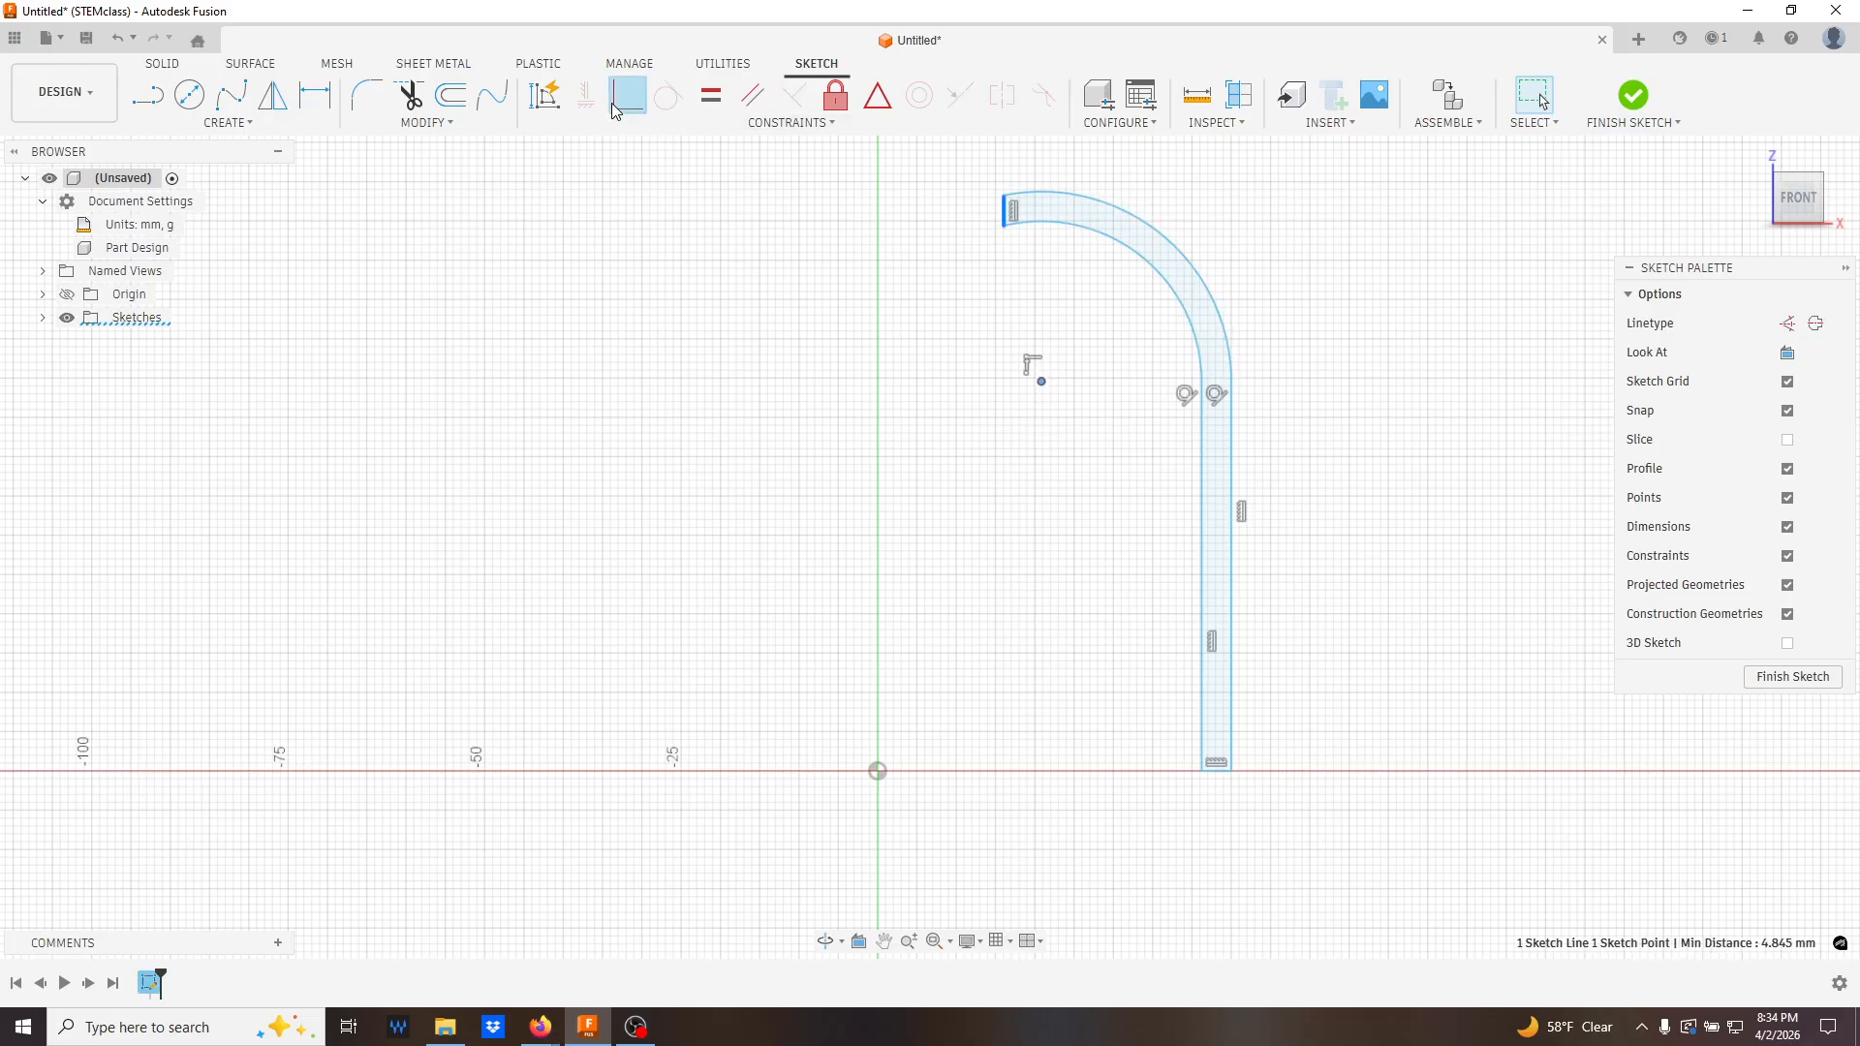
key("Escape")
- Move the arcs' shared centre to X 9 mm, Z 55 mm and select the short upper end line
mouse_move(1043, 383)
left_mouse_down()
mouse_move(989, 335)
mouse_move(984, 391)
mouse_move(971, 358)
mouse_move(942, 378)
mouse_move(951, 350)
left_mouse_up()
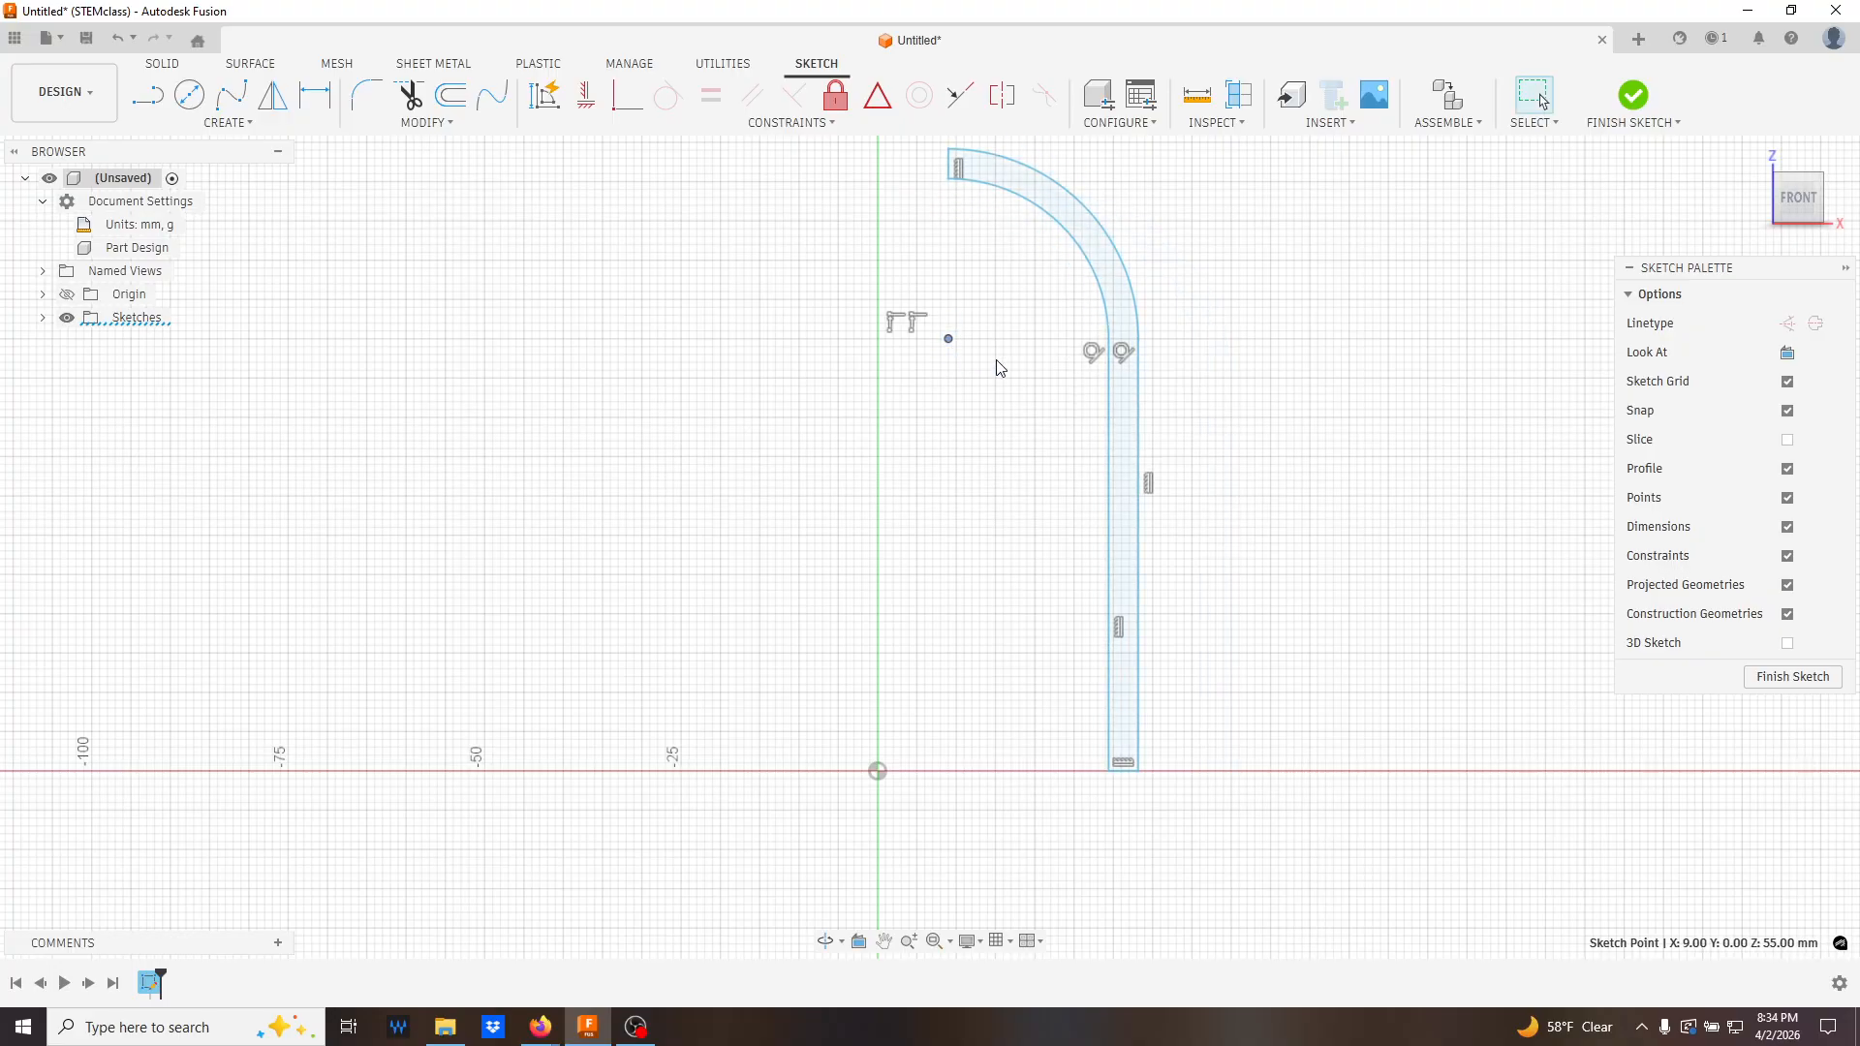
scroll(952, 174, "down", 1)
left_click(952, 172)
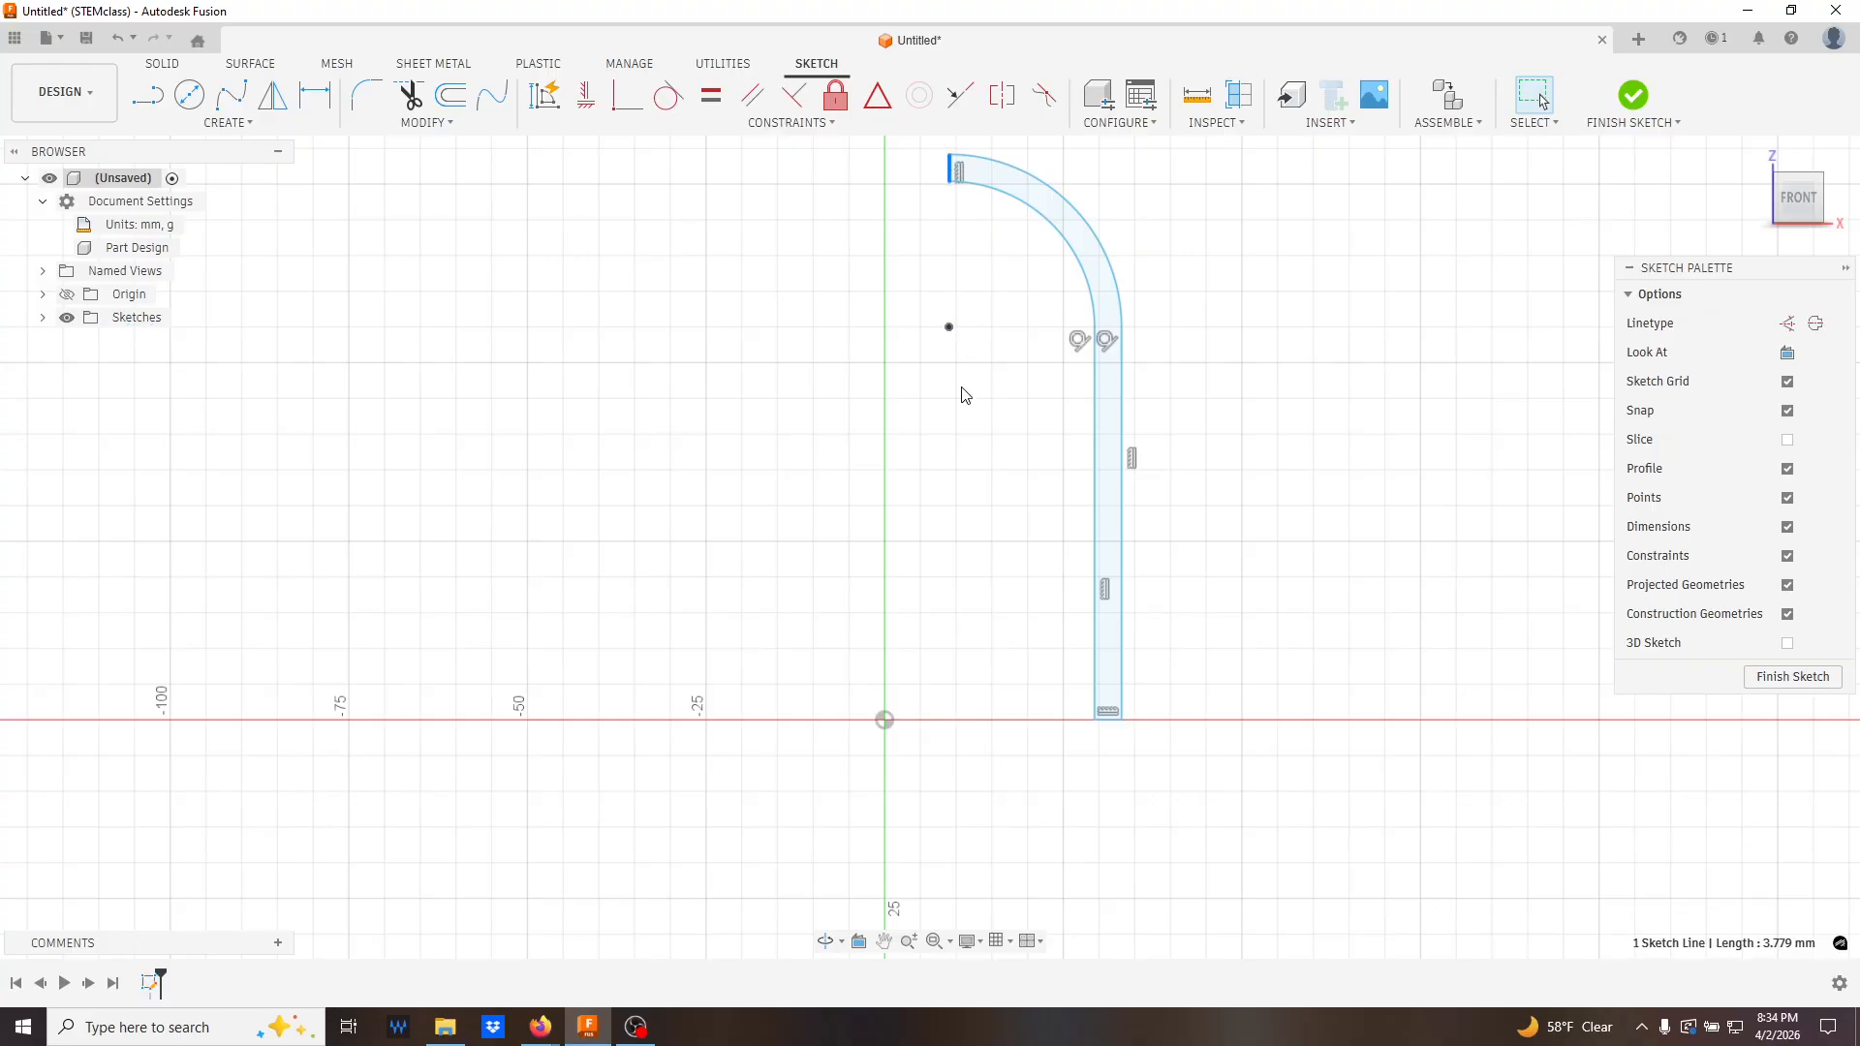
- Constrain the short upper end line to be coincident with the origin and resize the outer arc to a radius of about 28.4 mm
left_click(884, 718, "ctrl")
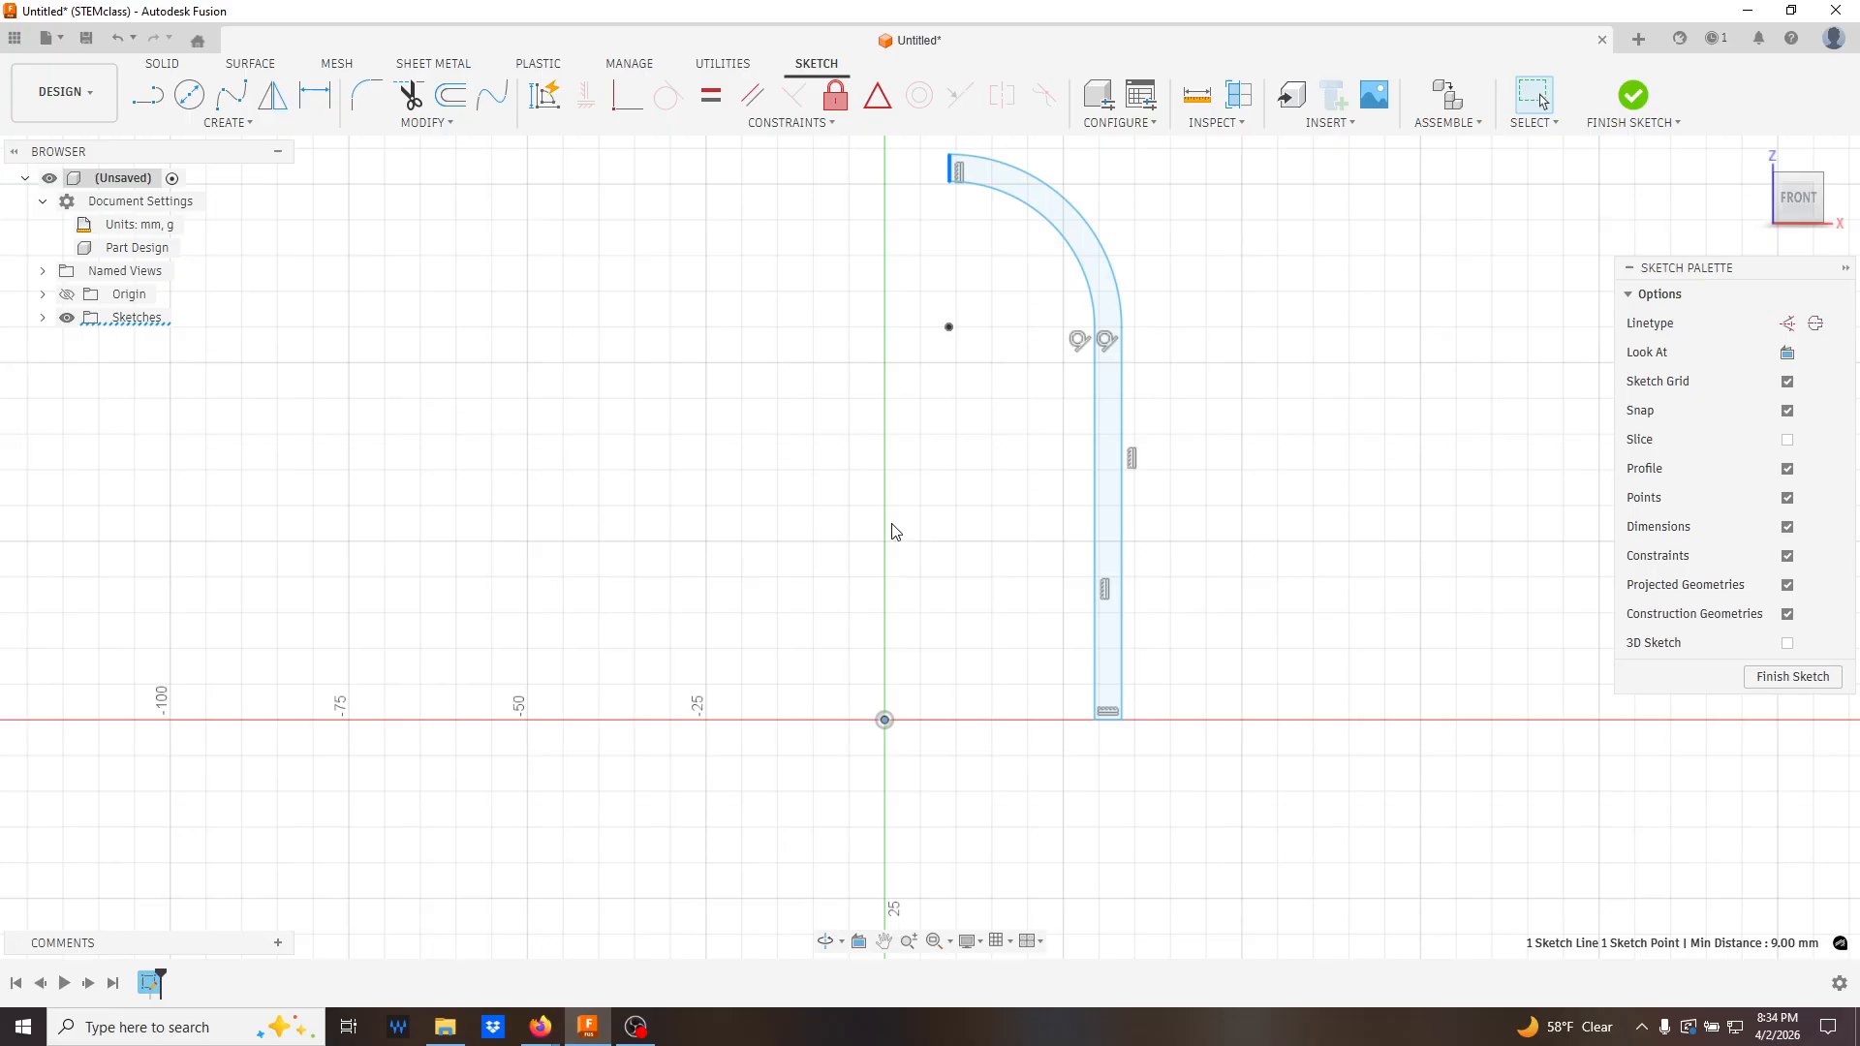
left_click(621, 105)
left_click(1046, 722)
left_click(885, 722)
key("Escape")
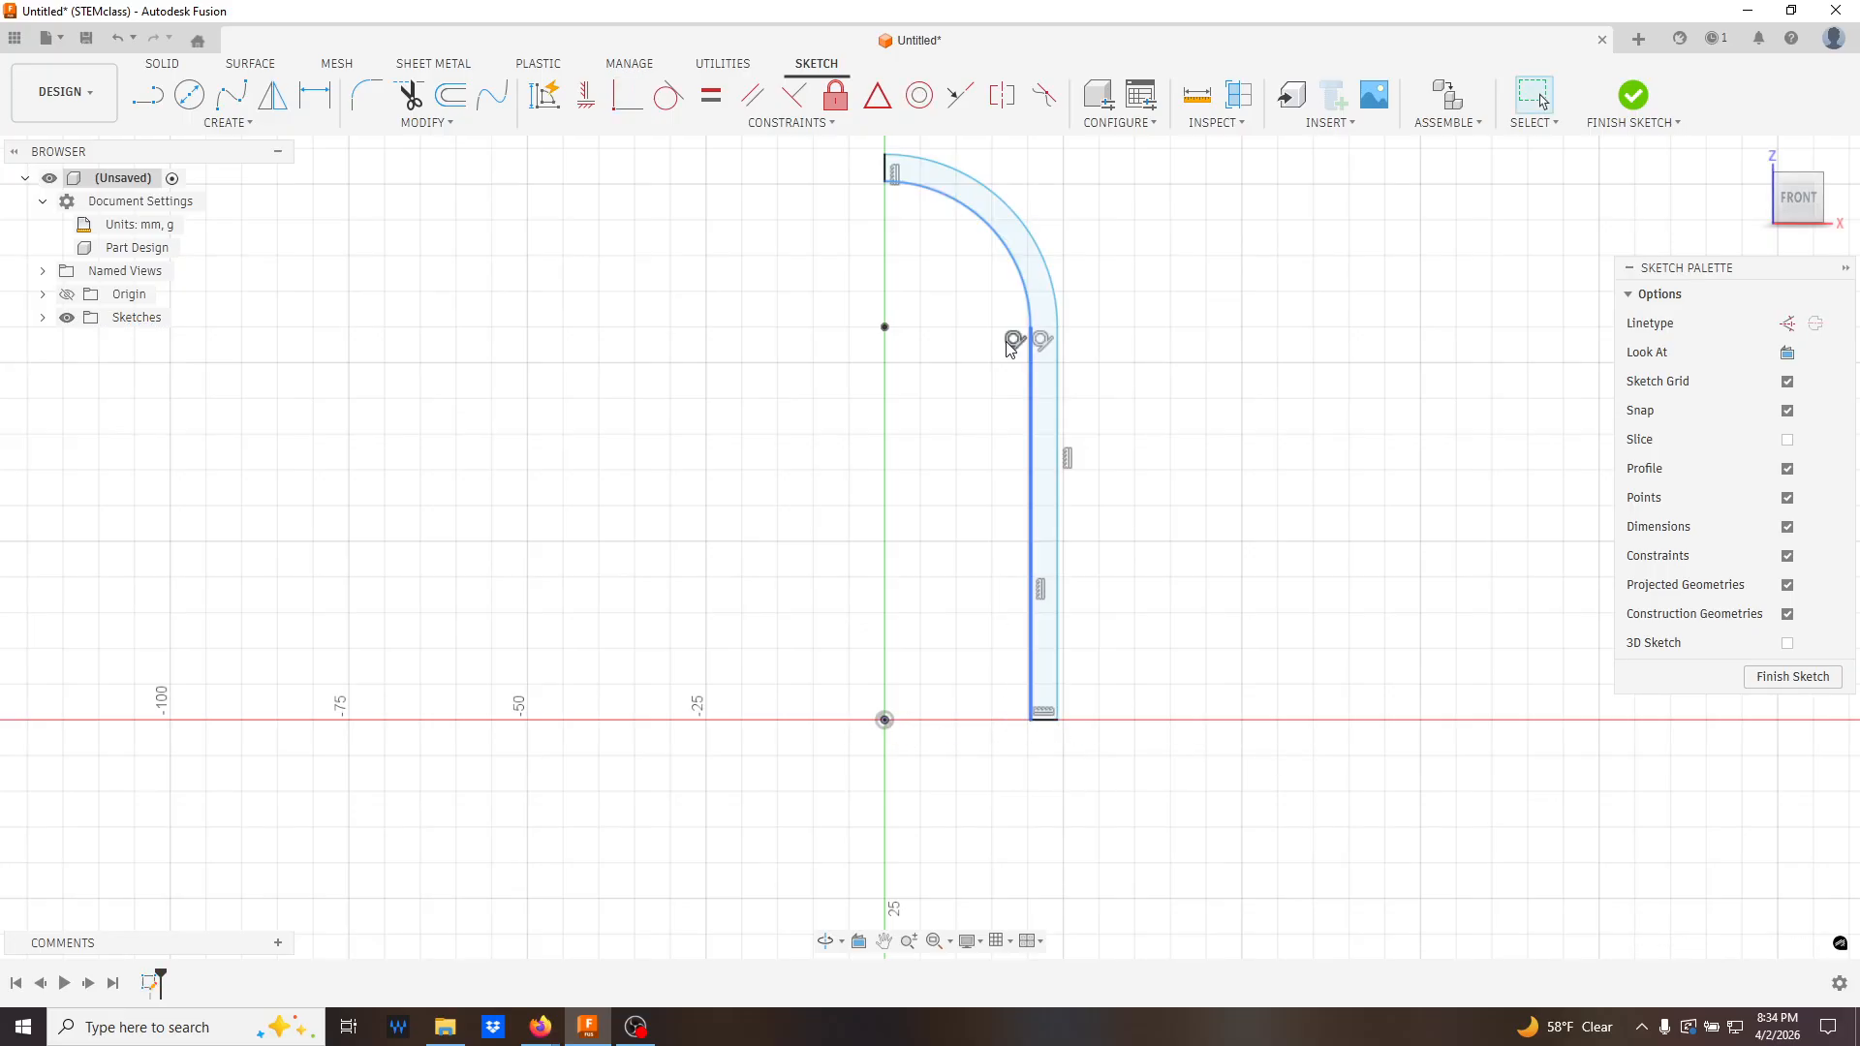
left_click_drag(1020, 281, 1089, 337)
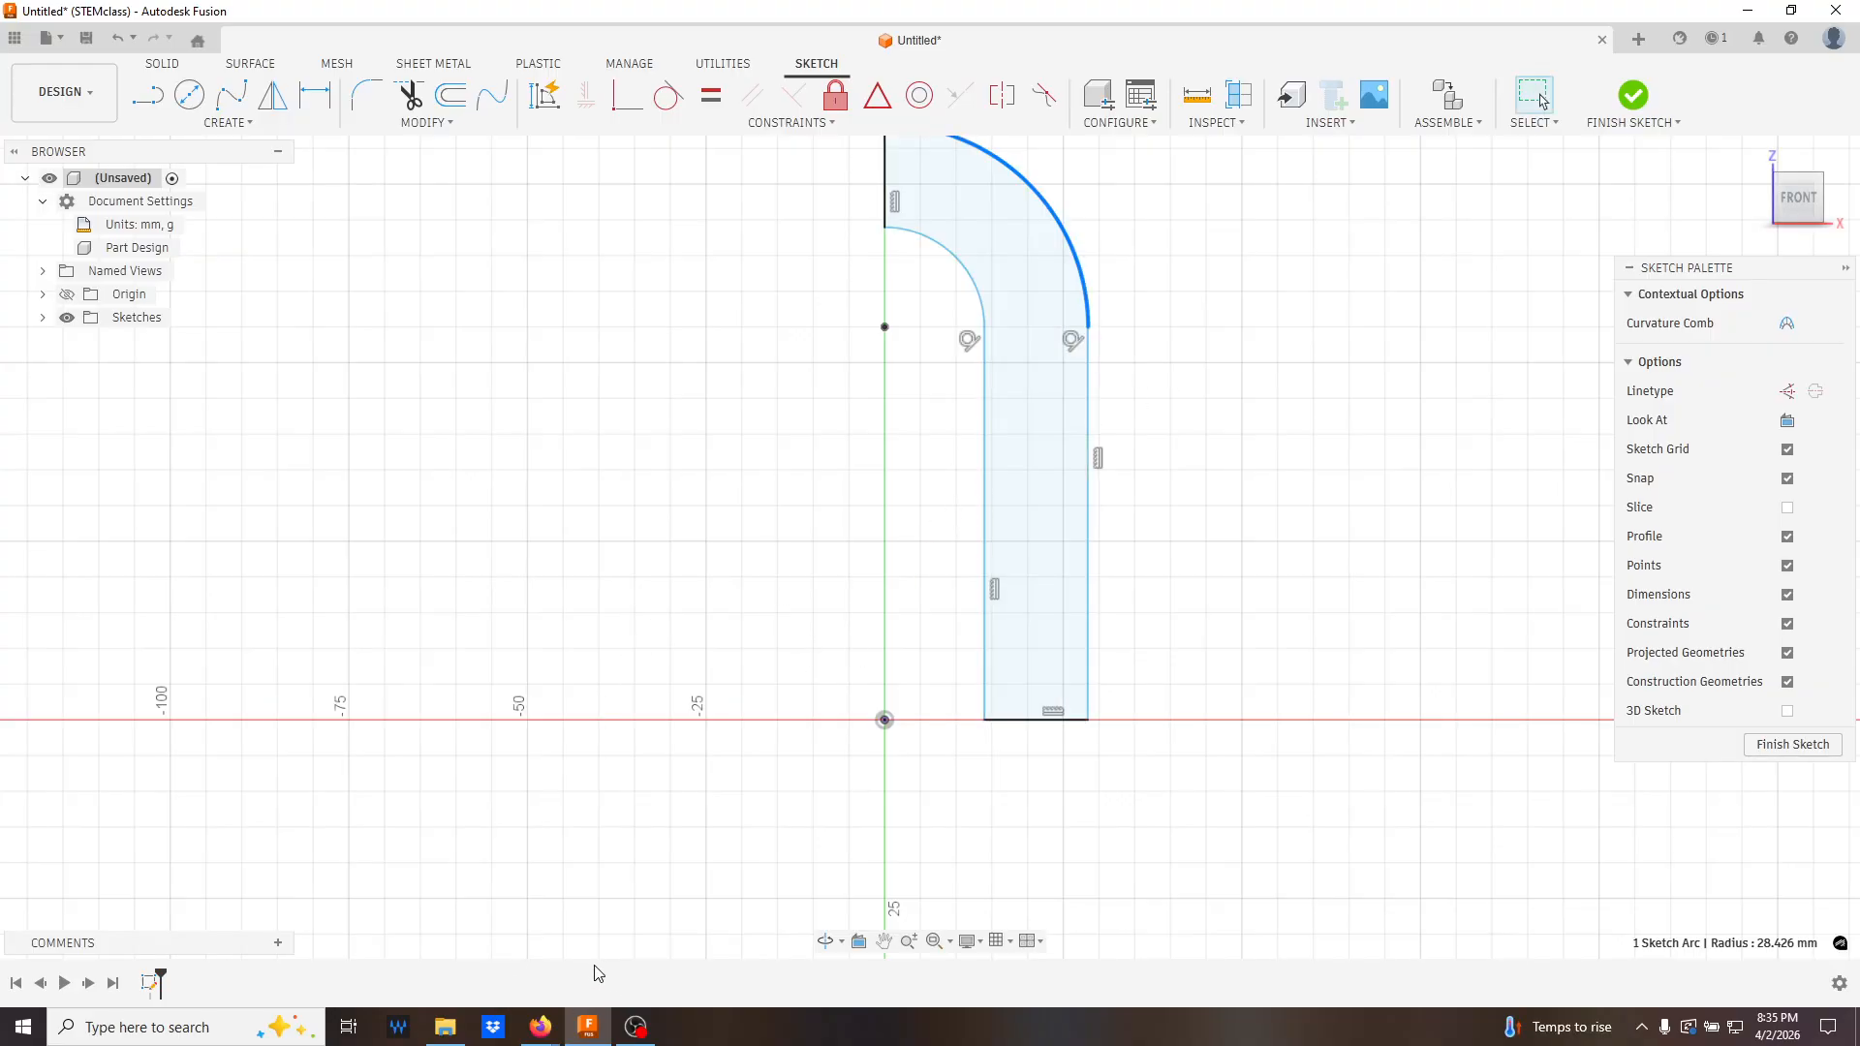
scroll(754, 644, "up", 1)
scroll(917, 506, "down", 3)
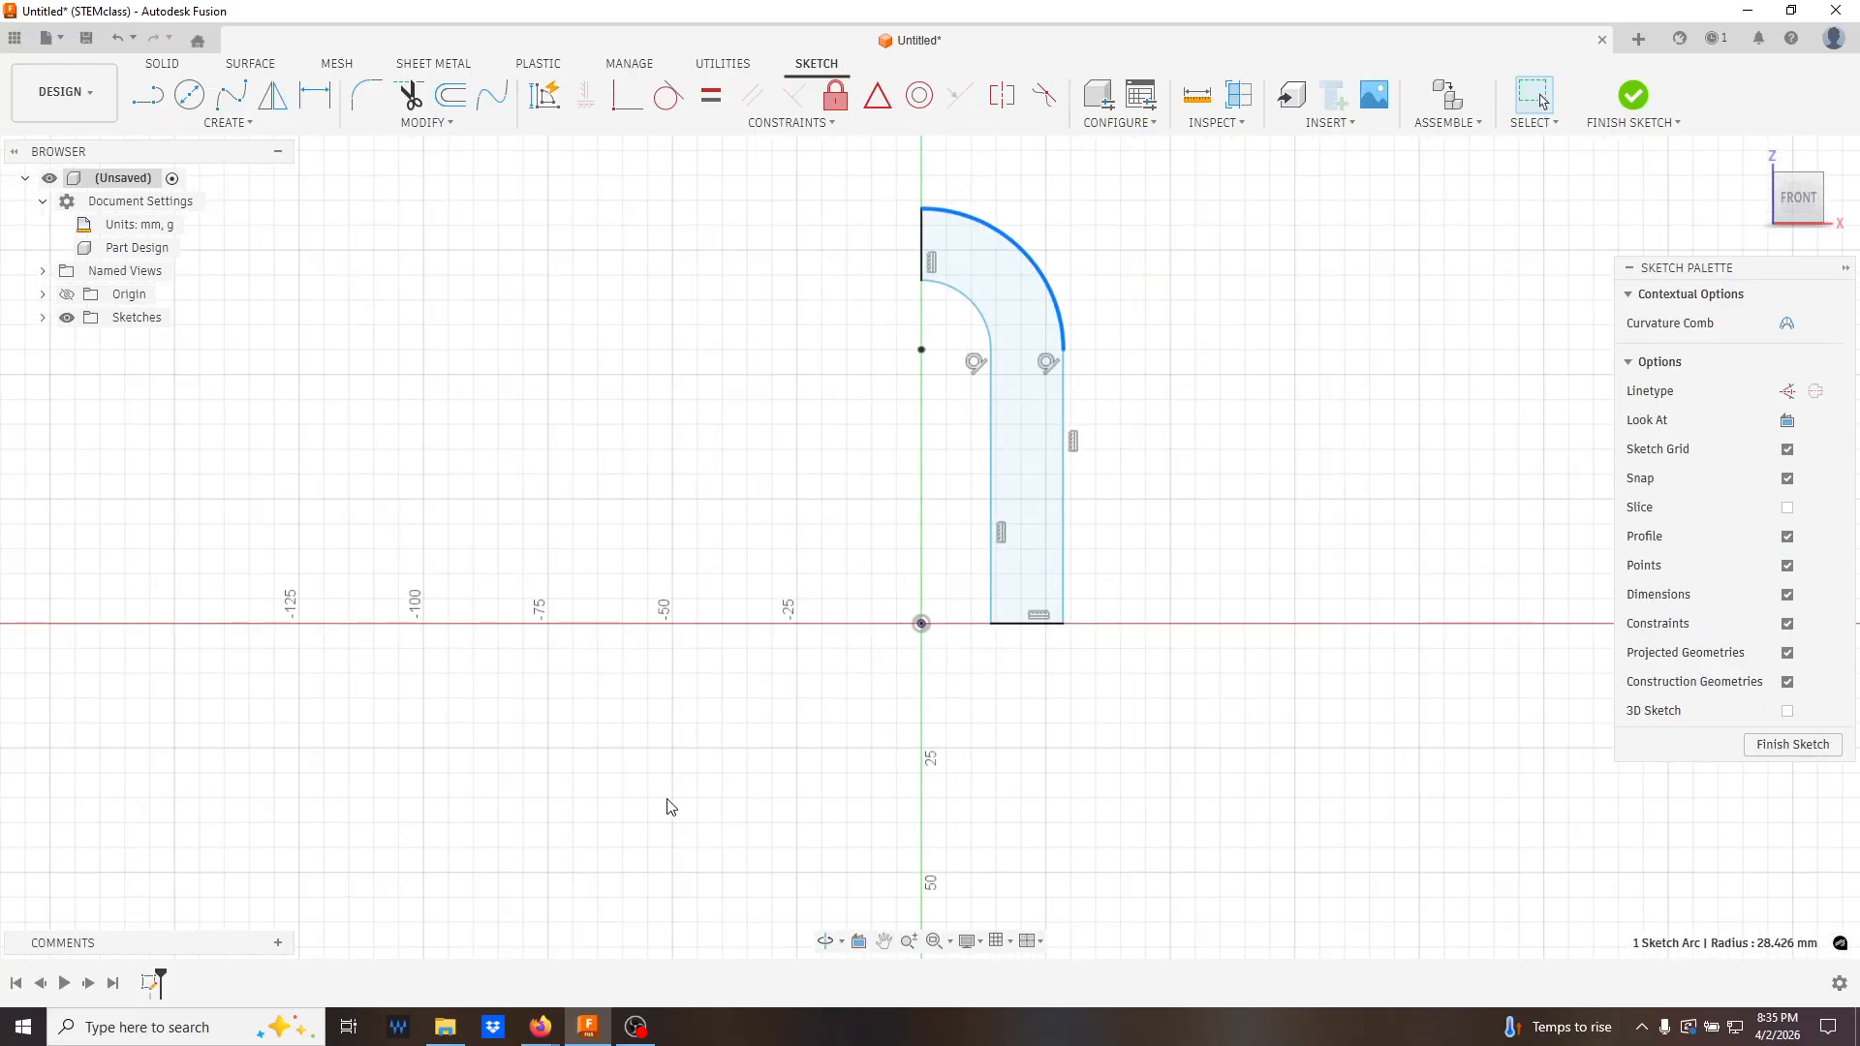
- Check the PART 03 drawing in Firefox and dimension the profile's short bottom edge to 15 mm in Fusion
mouse_move(539, 1025)
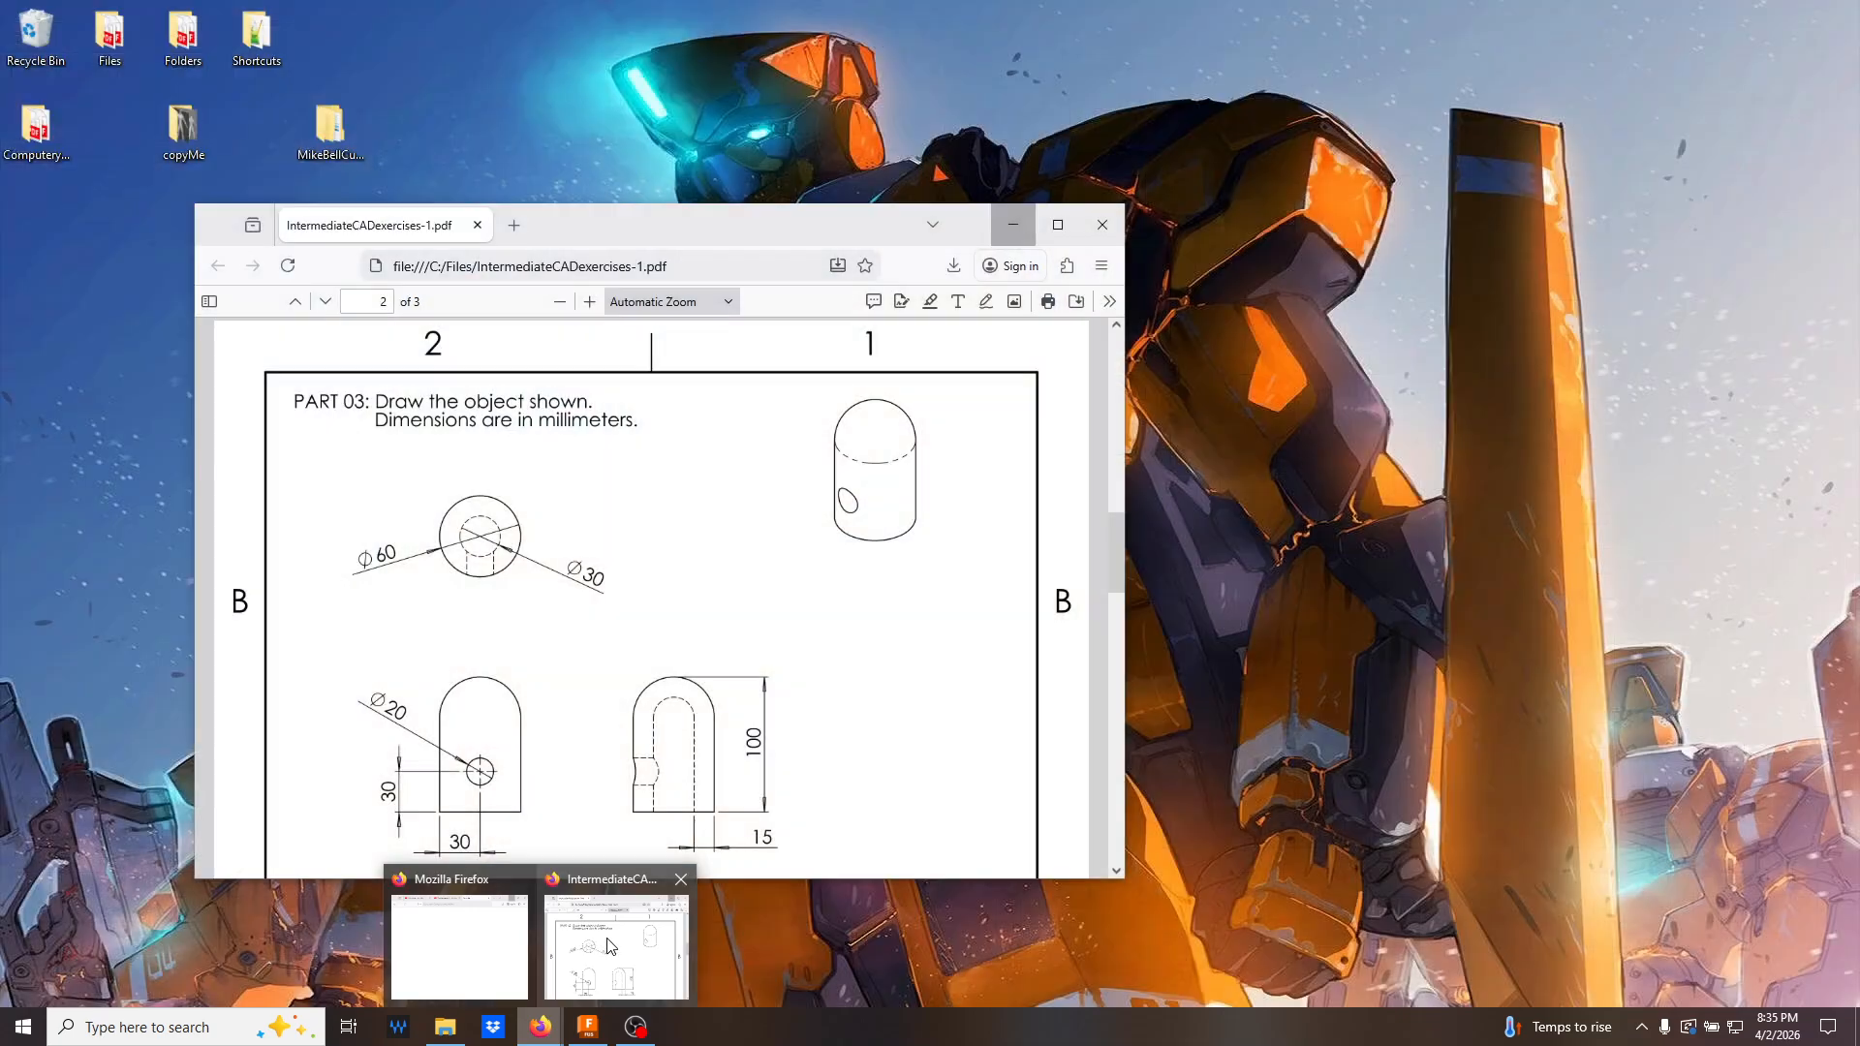
left_click(608, 946)
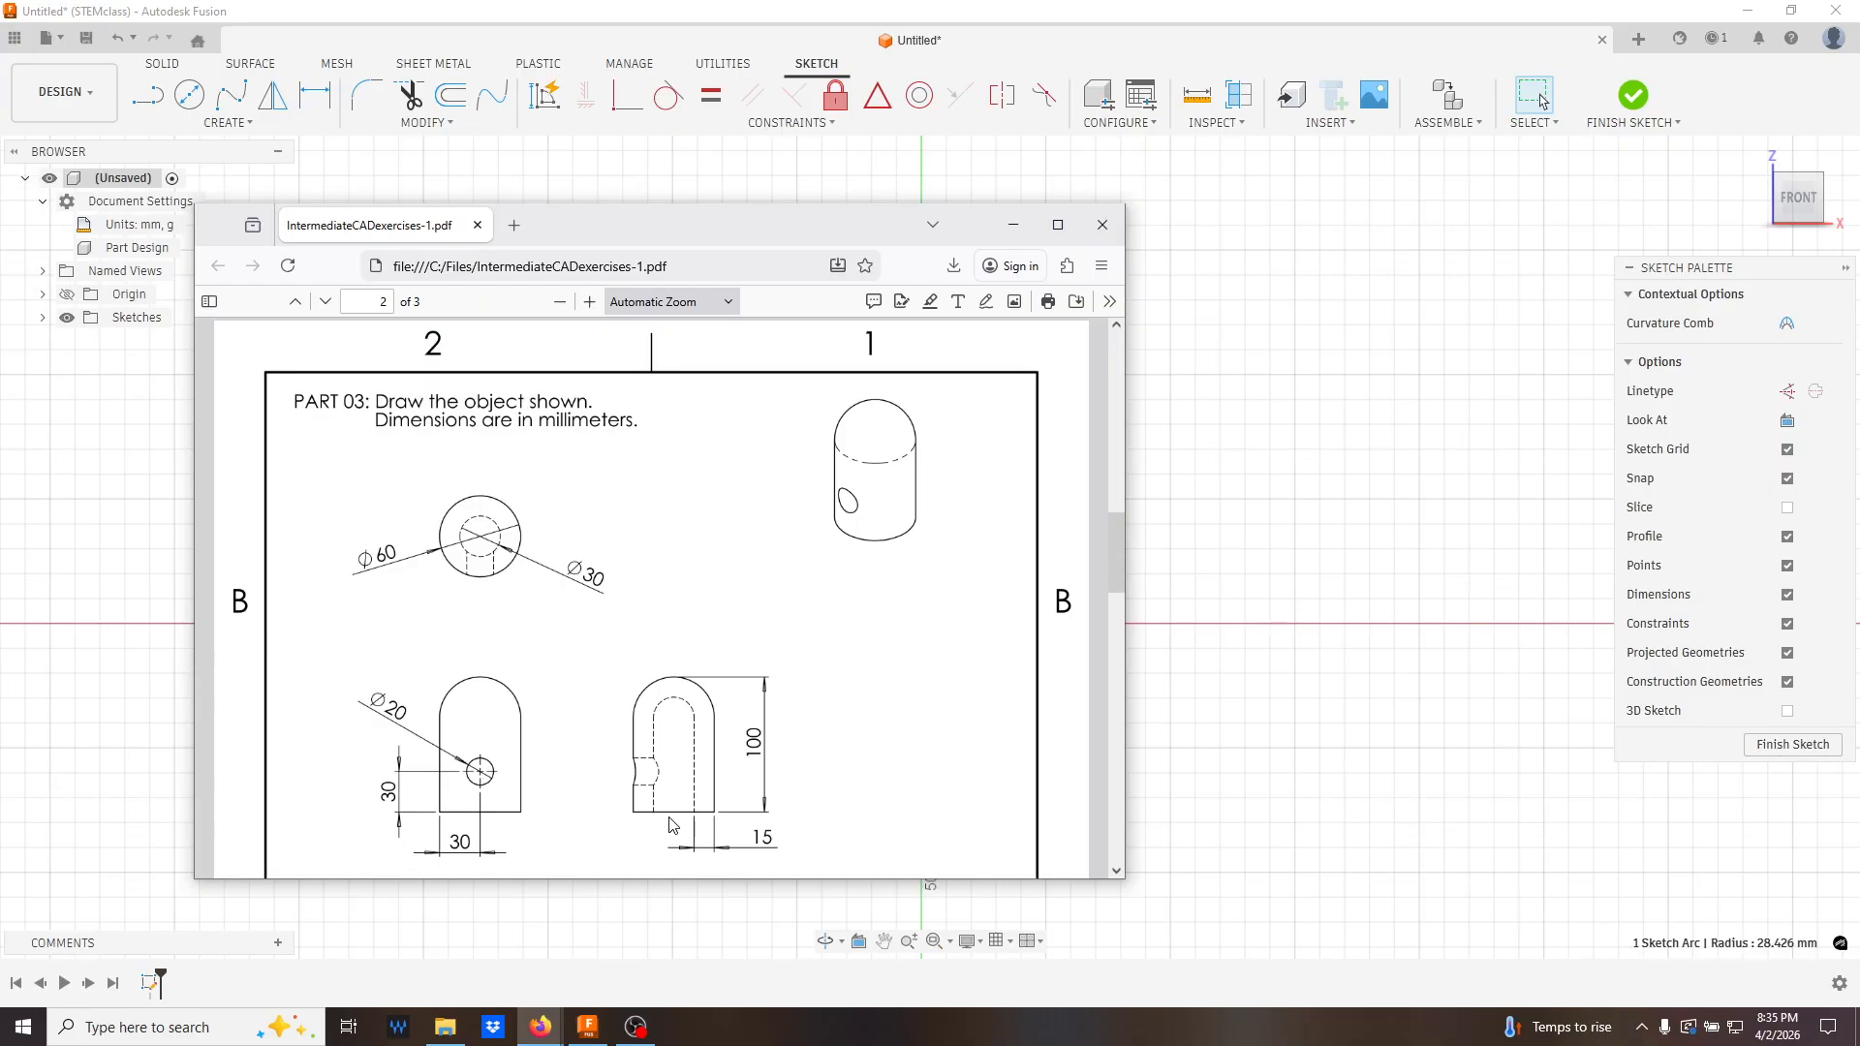
left_click(1329, 412)
key("d")
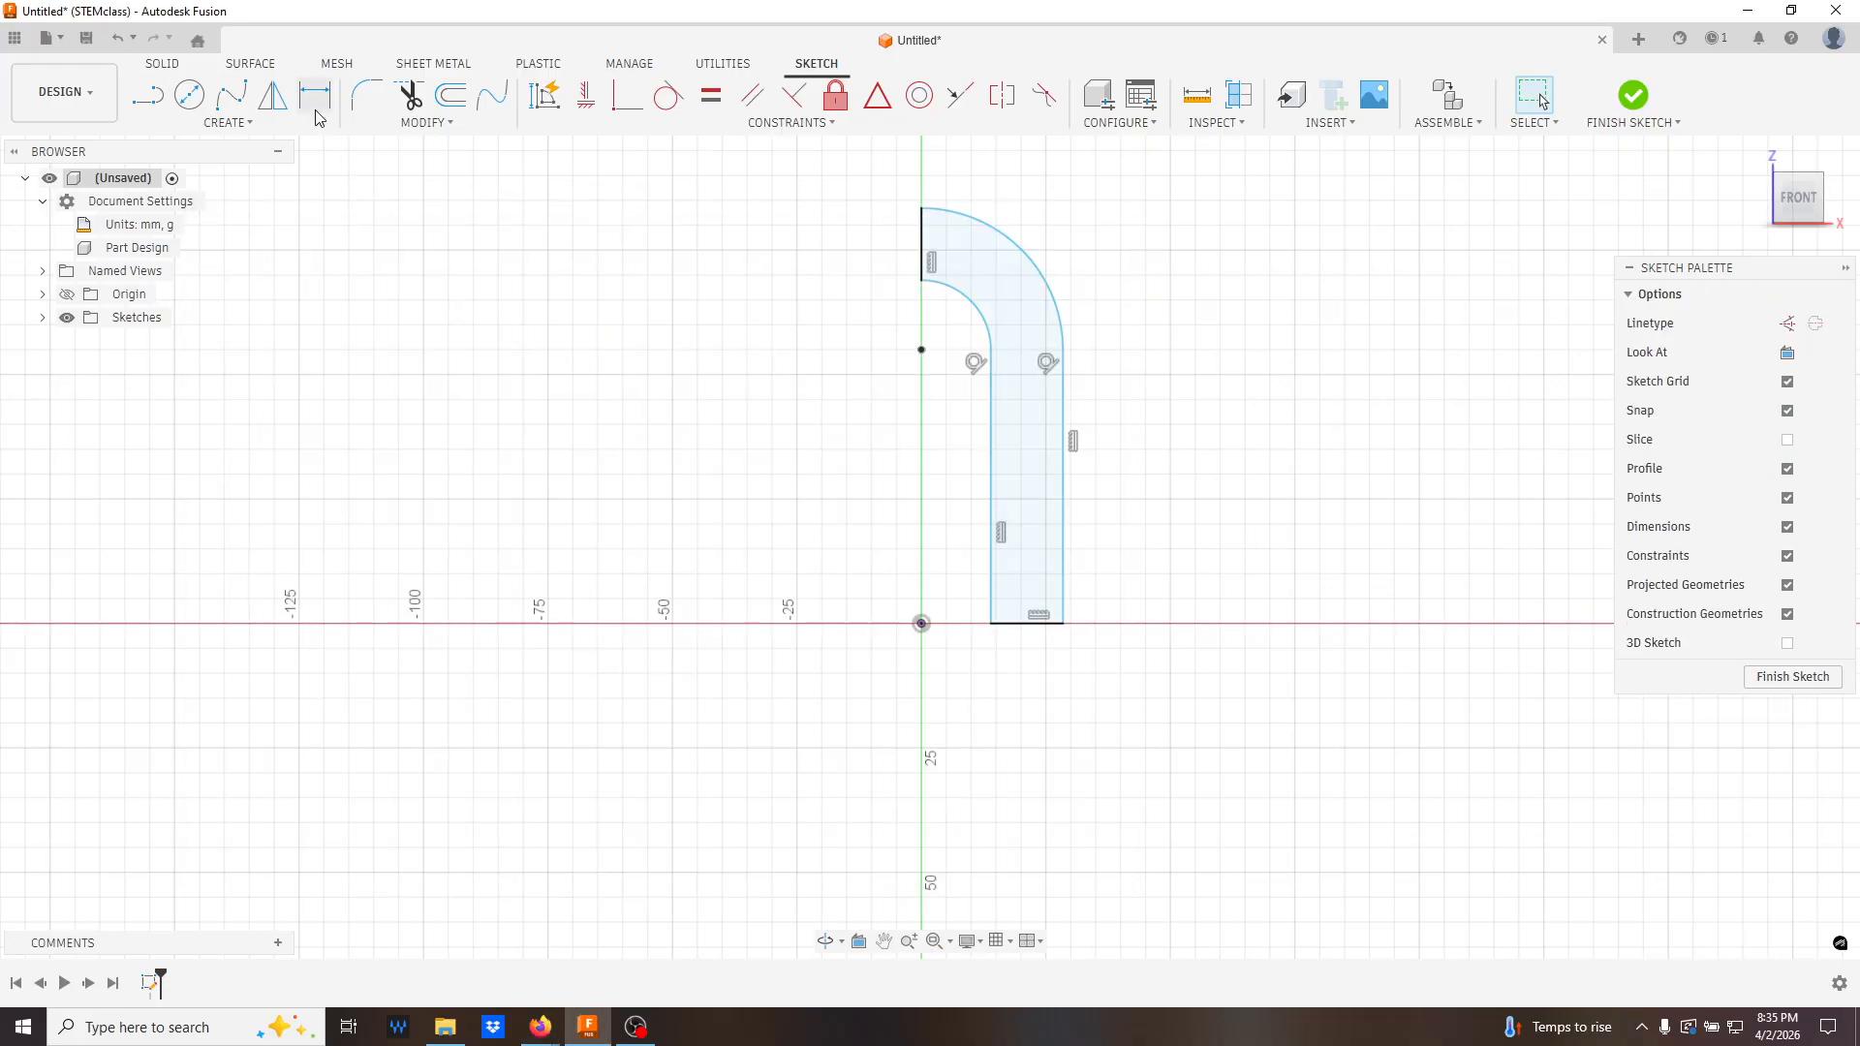
left_click(1038, 624)
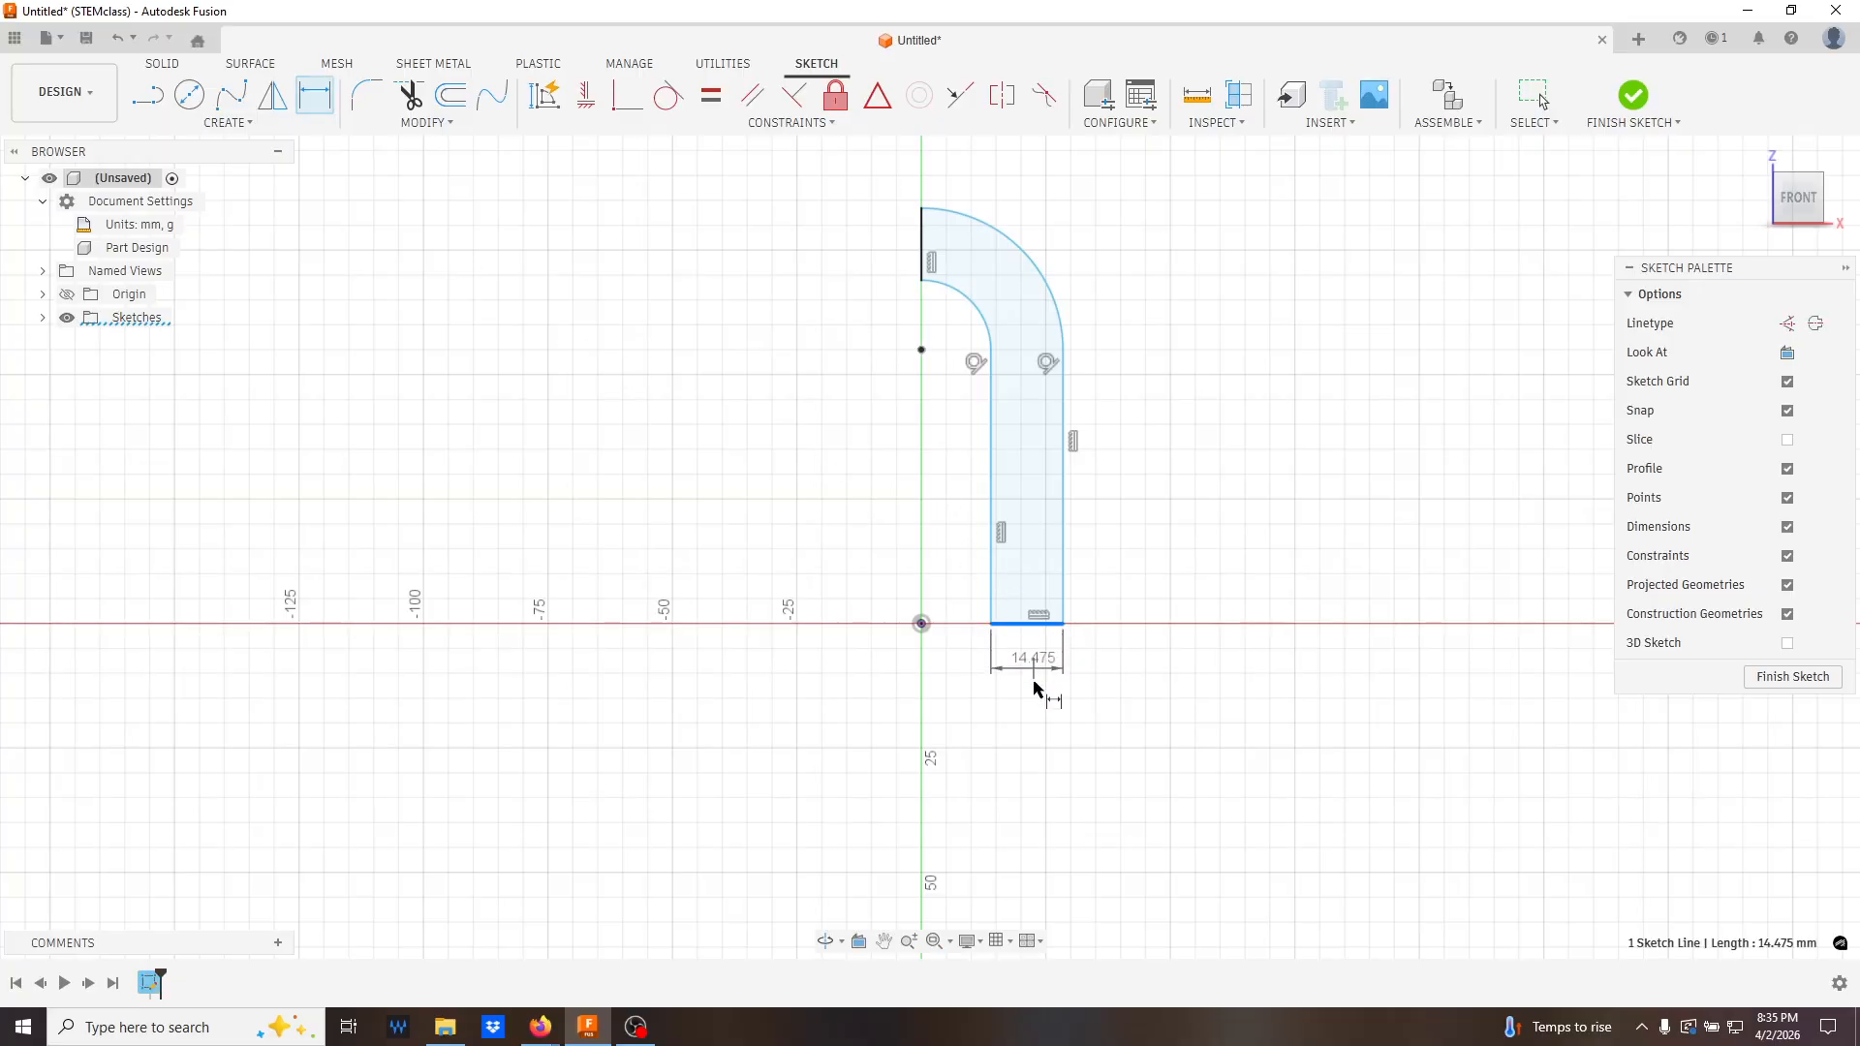
left_click(1035, 724)
type("15")
key("Return")
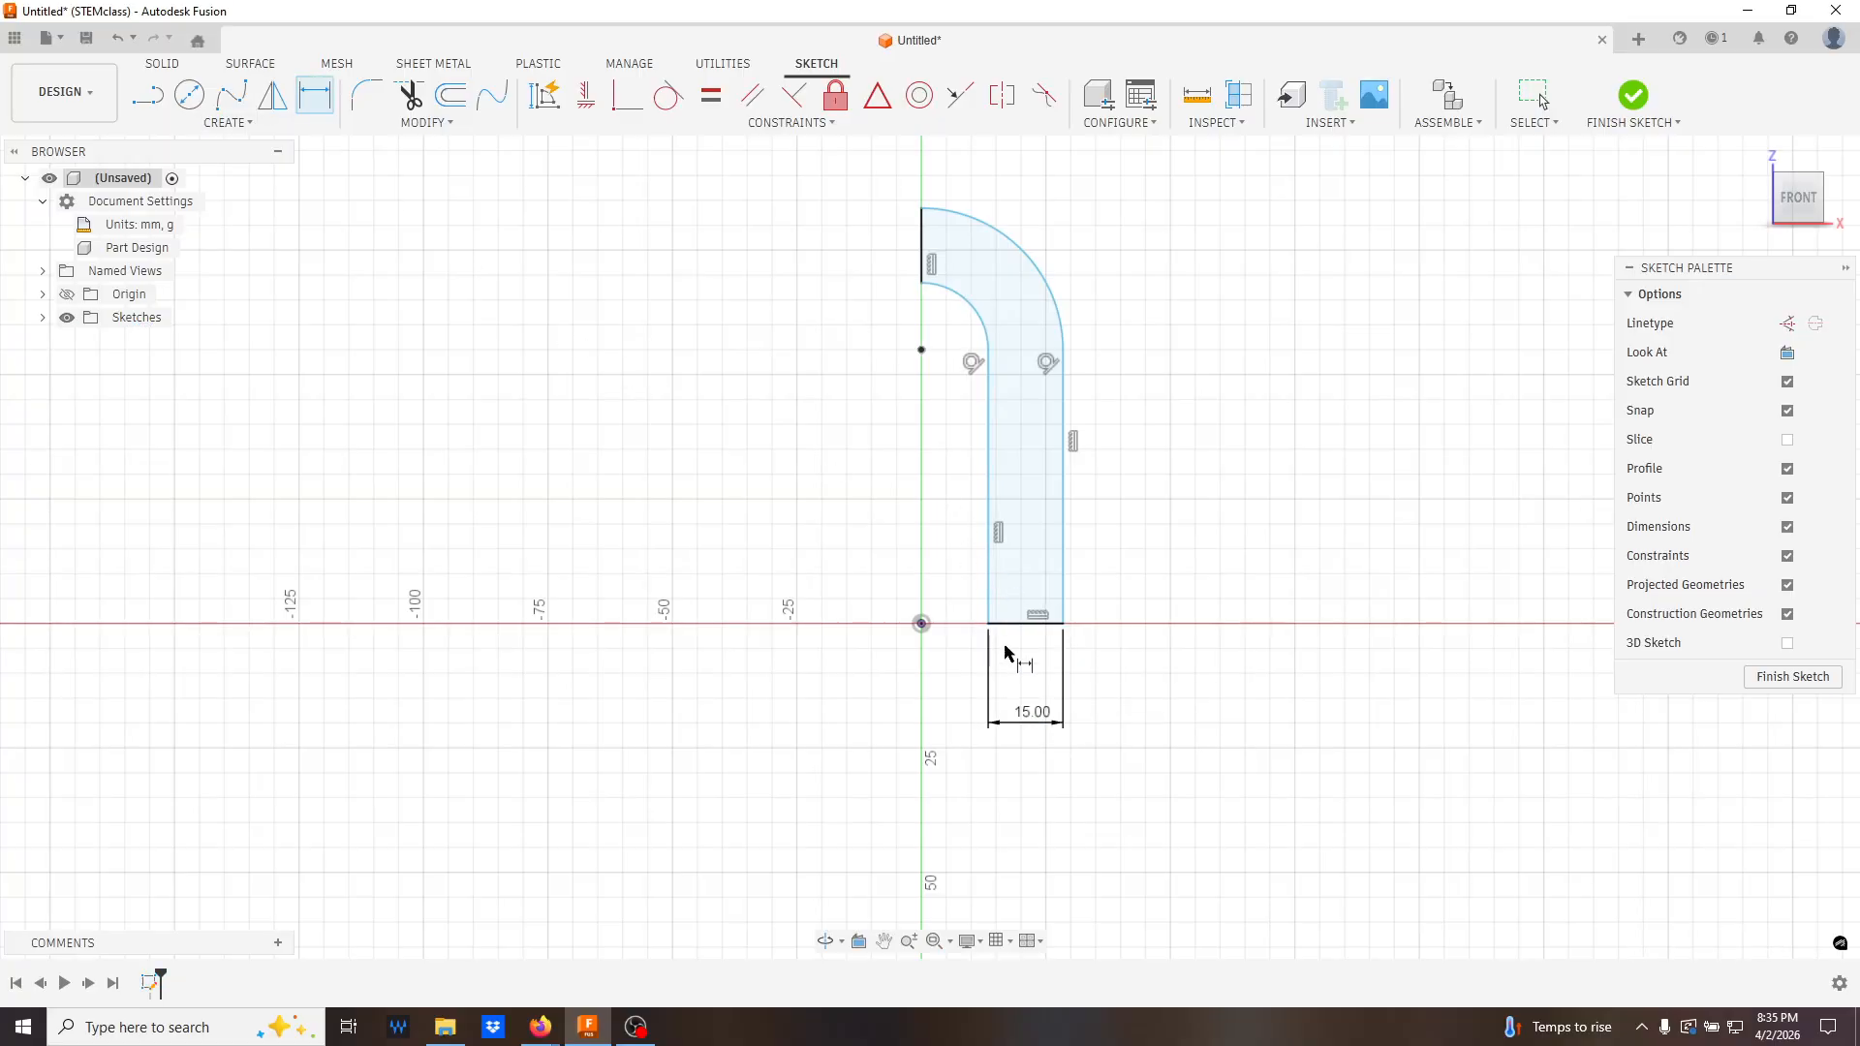
- Dimension the inner vertical line 15 mm from the origin and raise the outer arc's lower end to about Z 61.6 mm
left_click(921, 624)
left_click(987, 594)
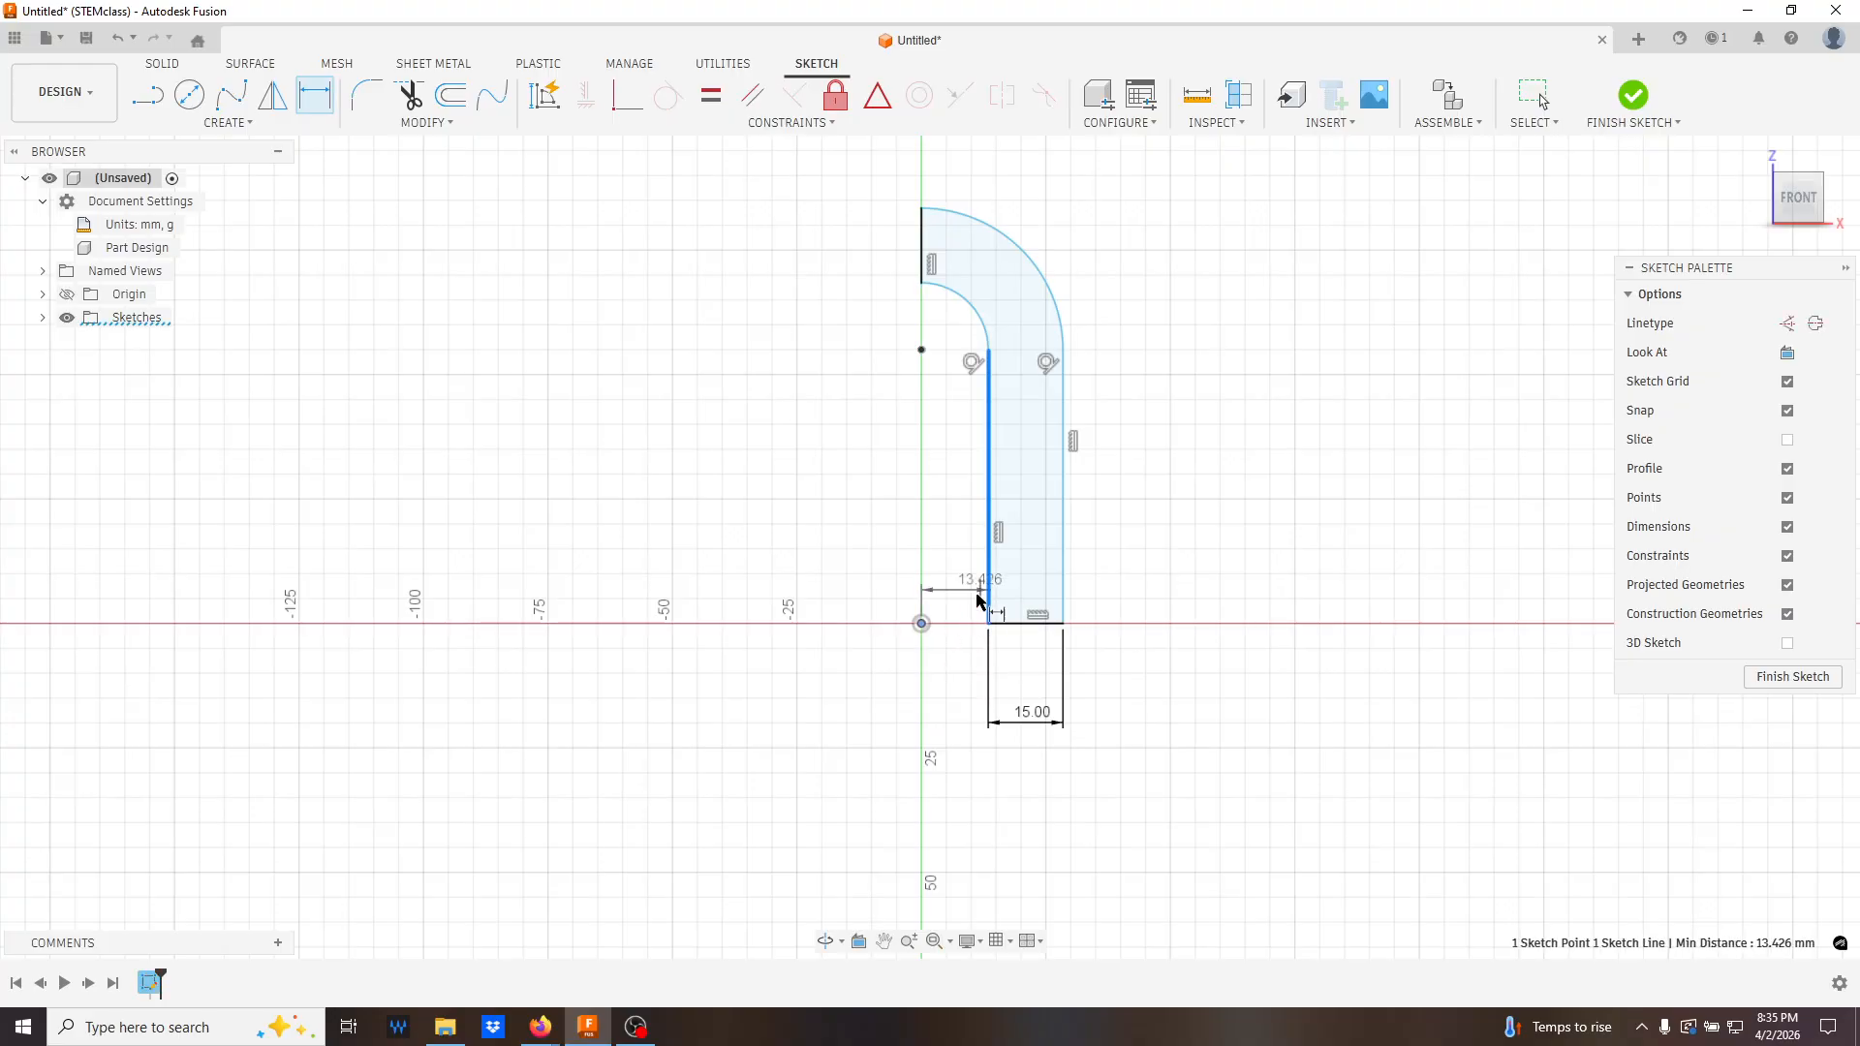
left_click(970, 779)
type("15")
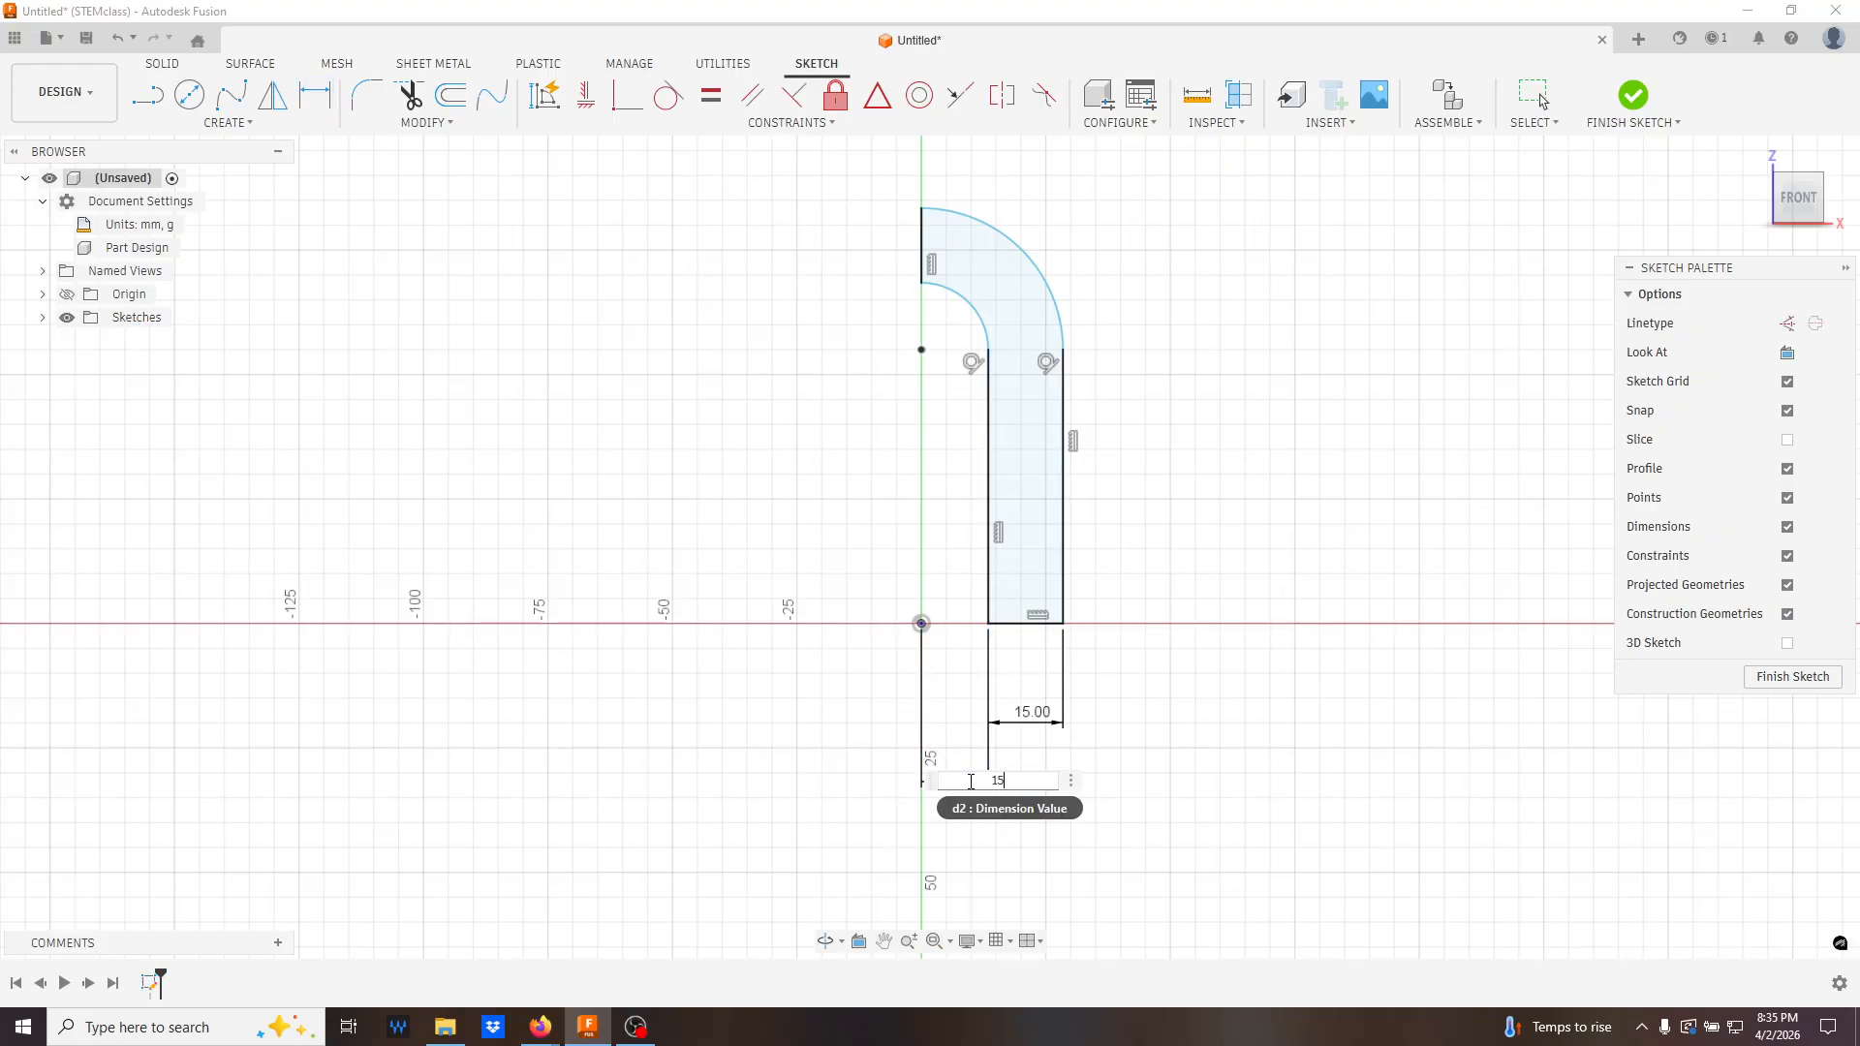
key("Return")
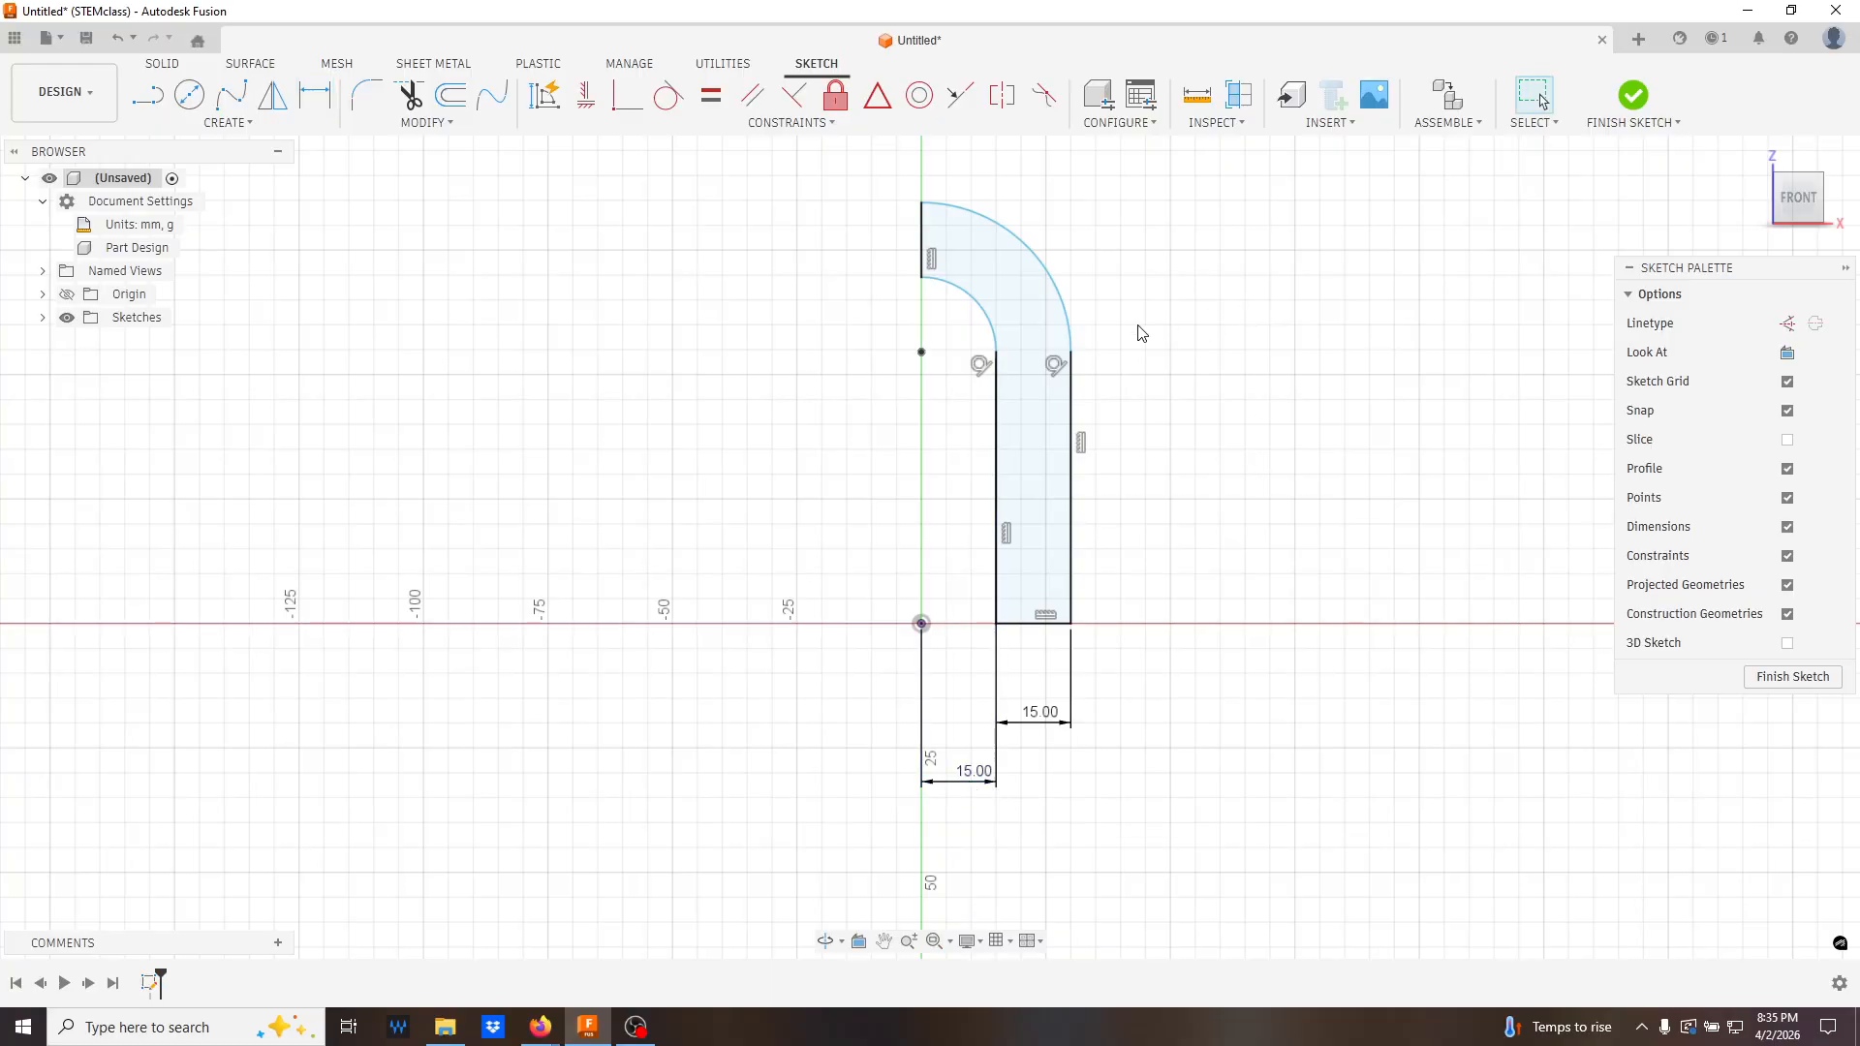
left_click_drag(1074, 359, 1072, 320)
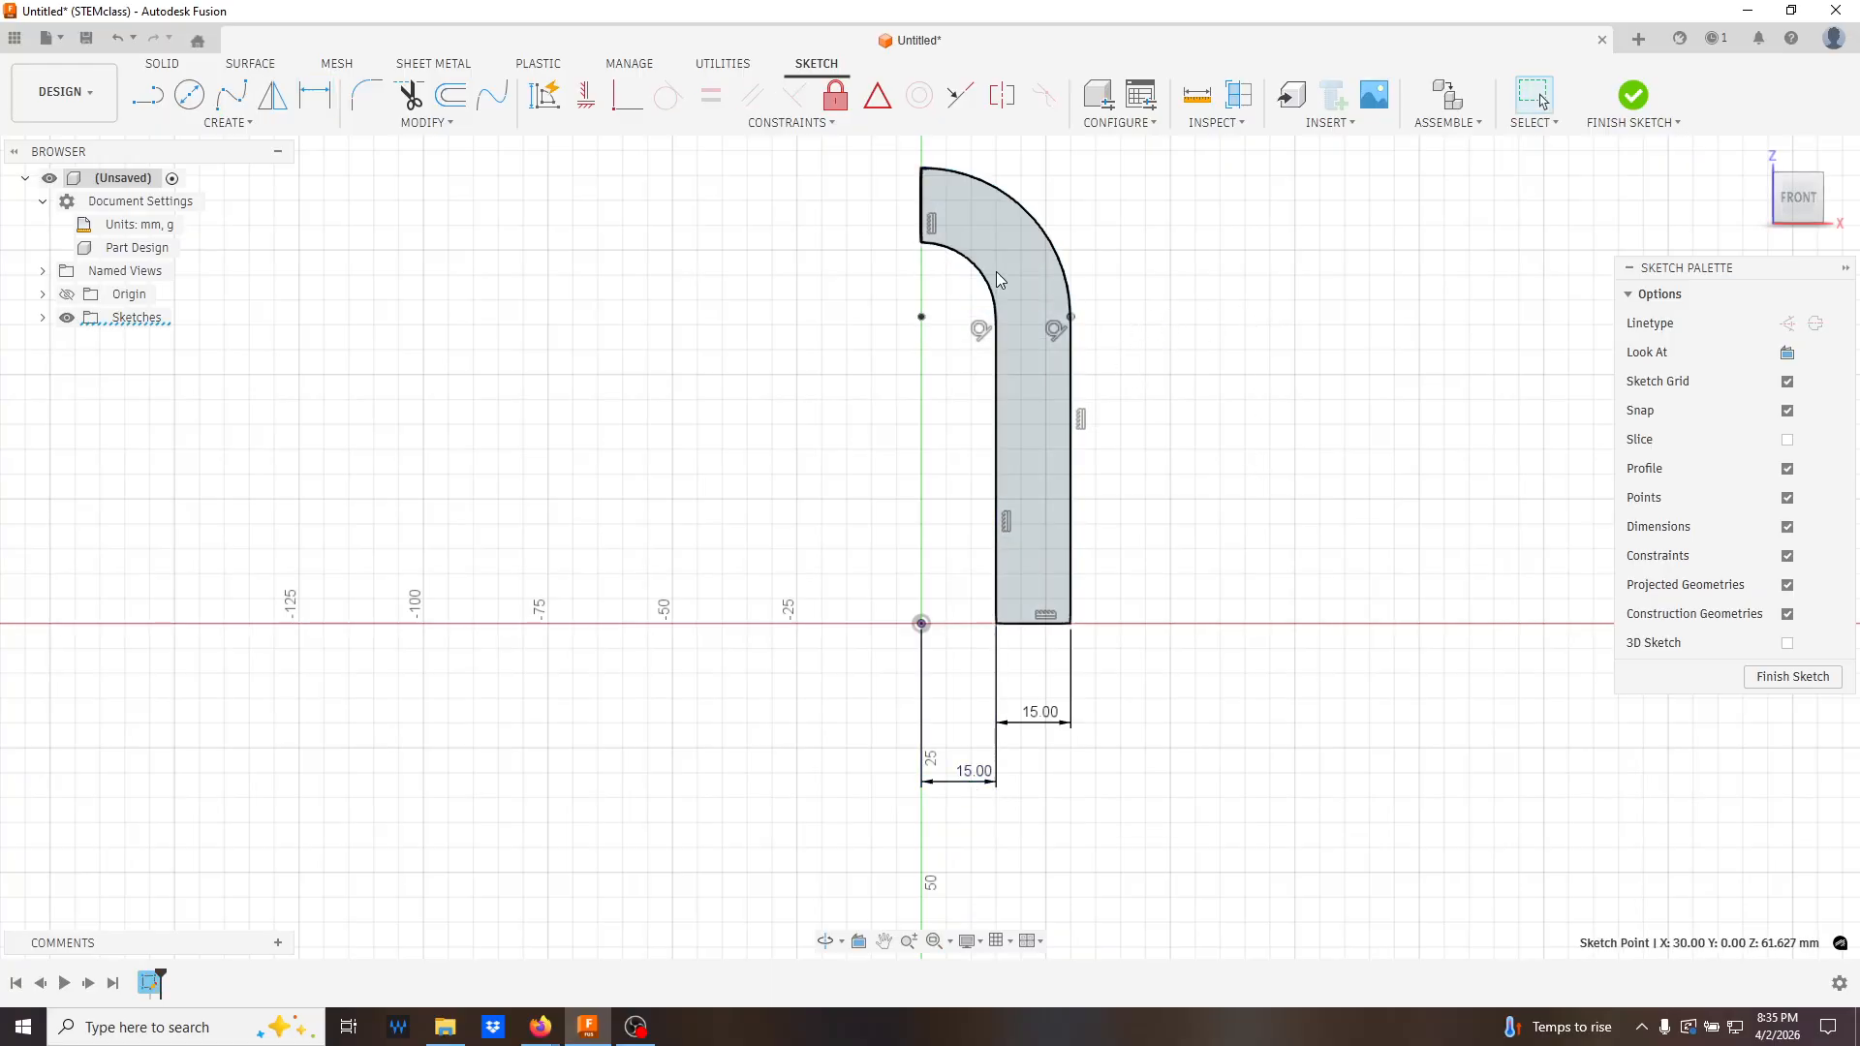
left_click(921, 246)
key("ctrl+z")
left_click(315, 94)
left_click(921, 169)
key("Escape")
key("Escape")
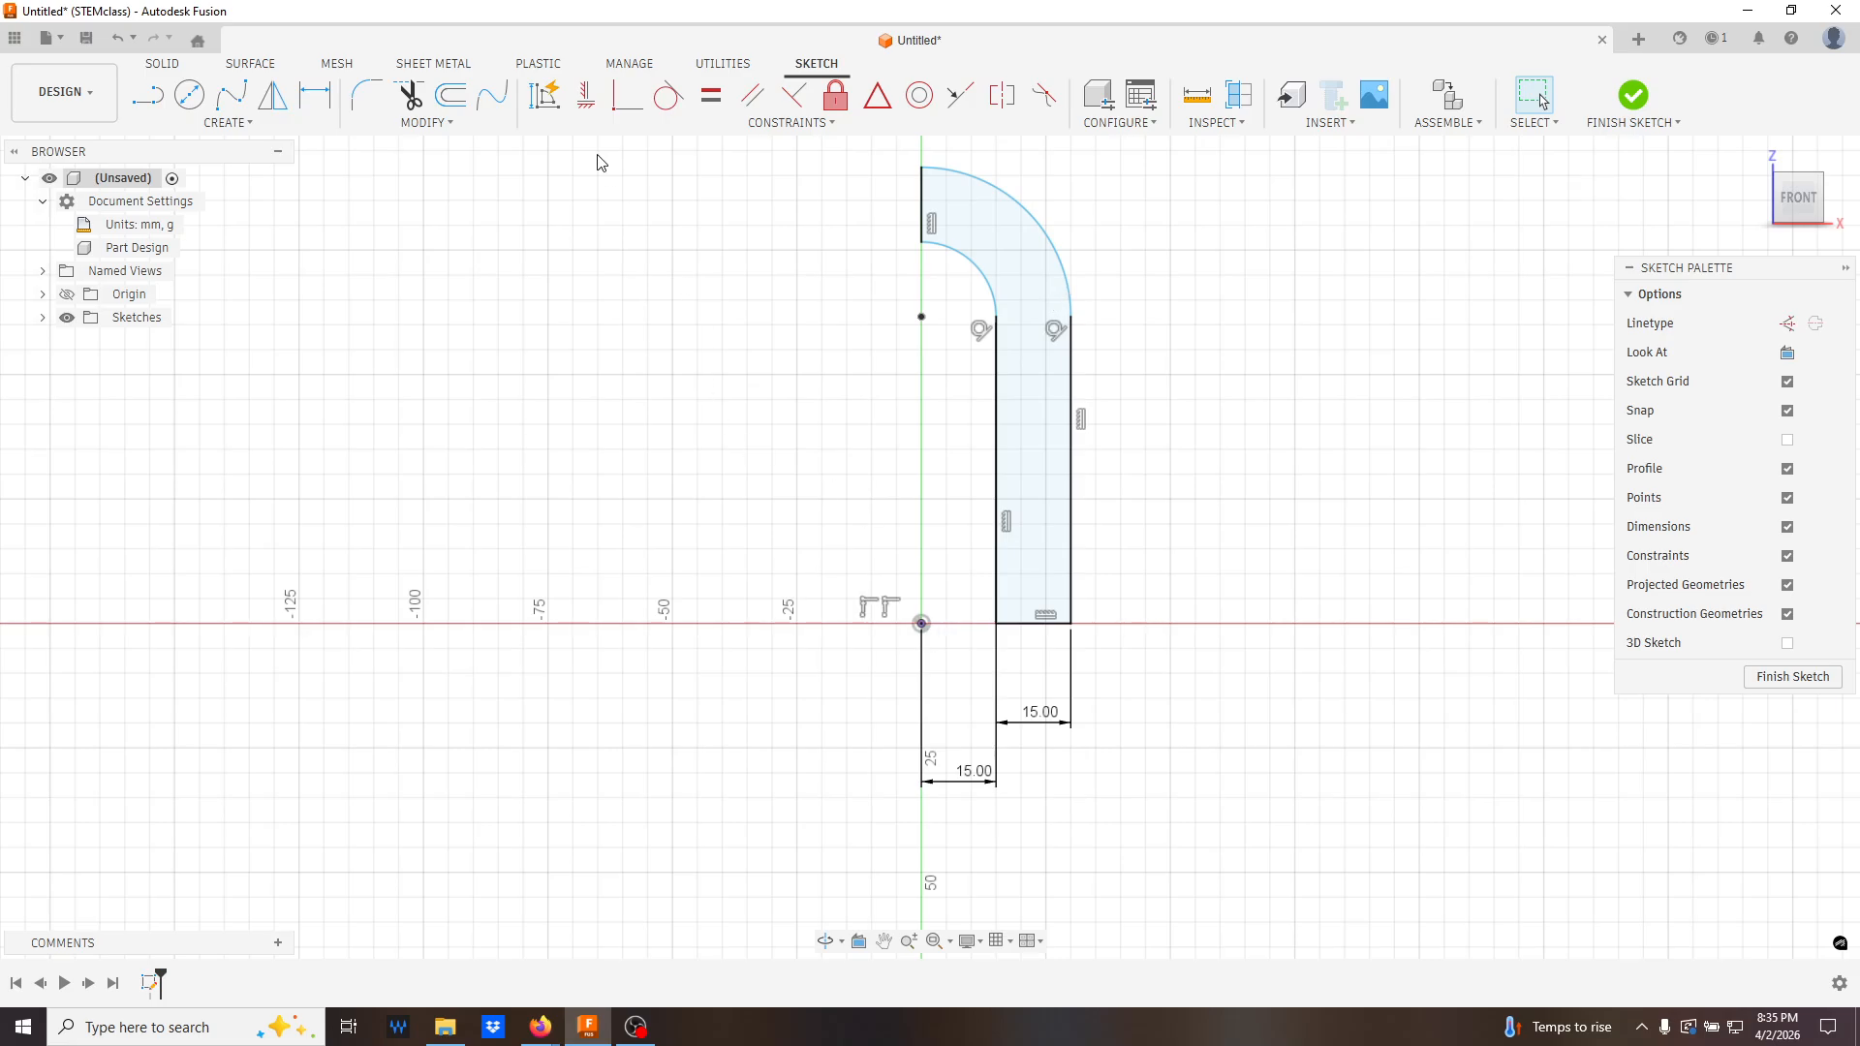
- Dimension the height from the origin to the profile's uppermost point as 100 mm and finish the sketch
key("d")
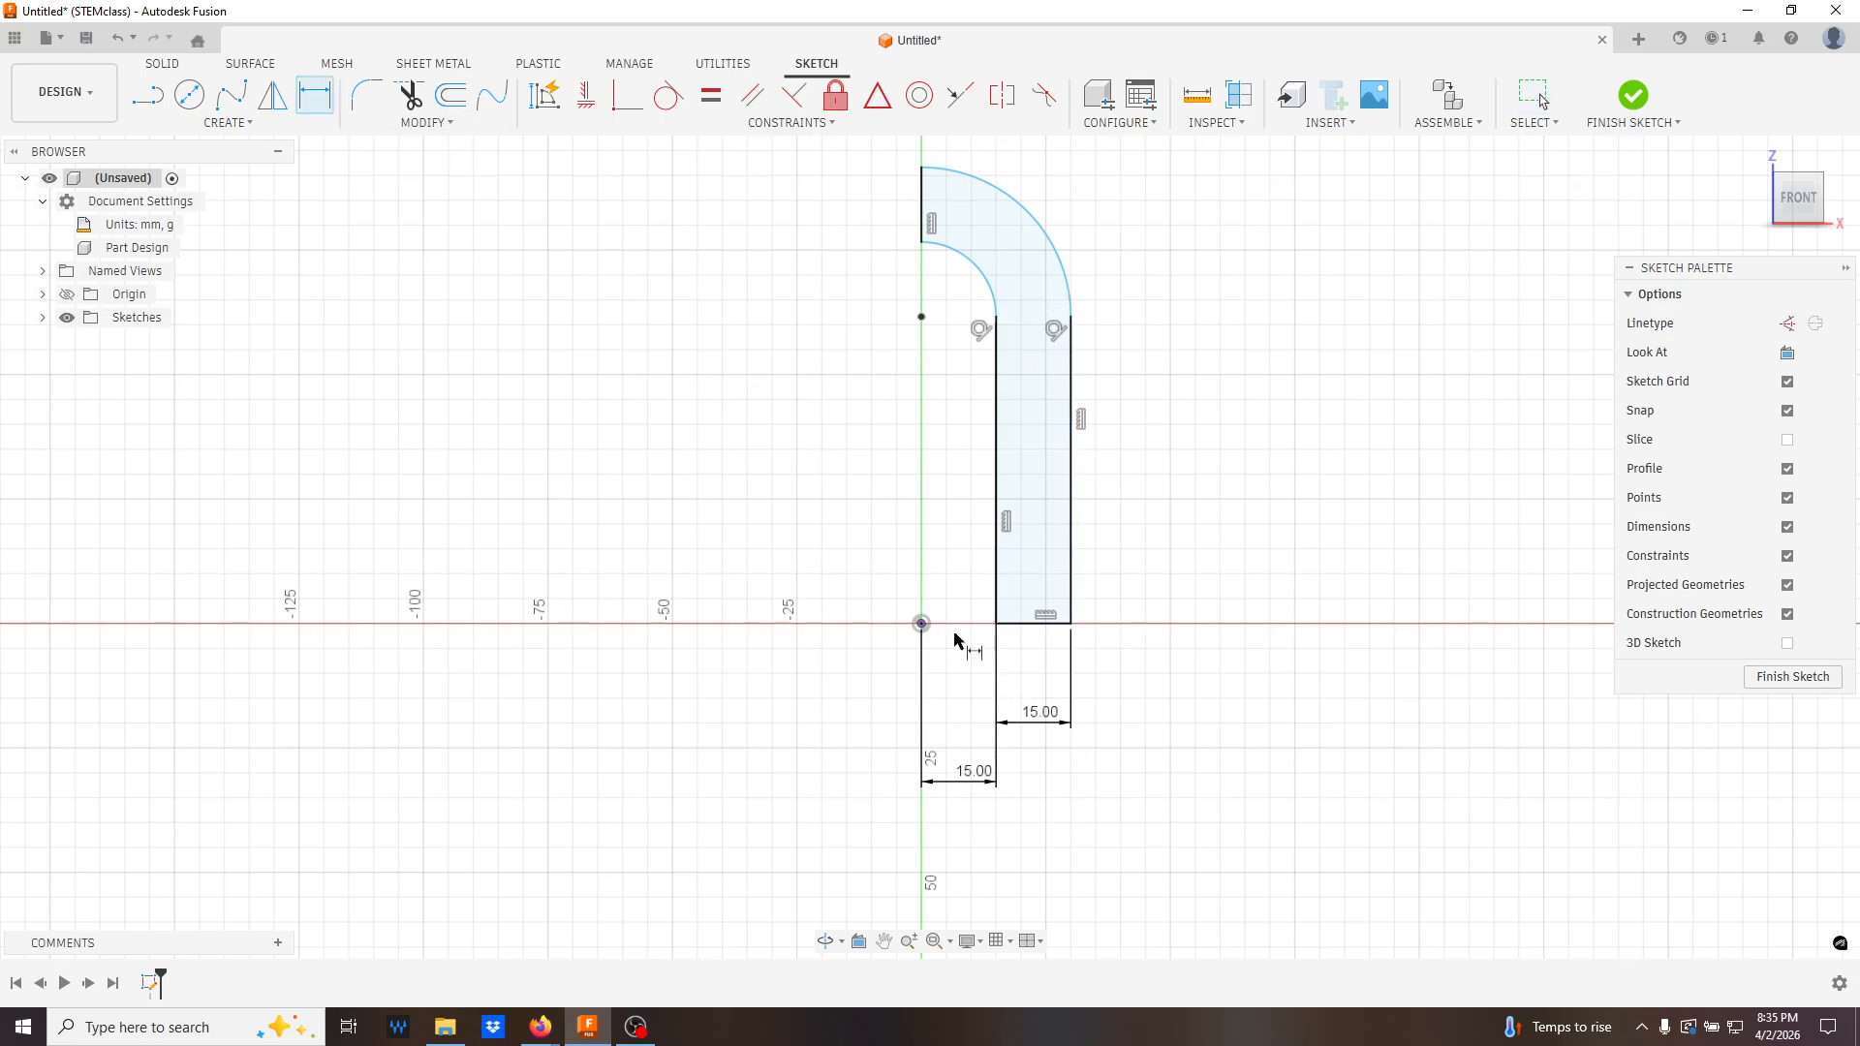
left_click(921, 622)
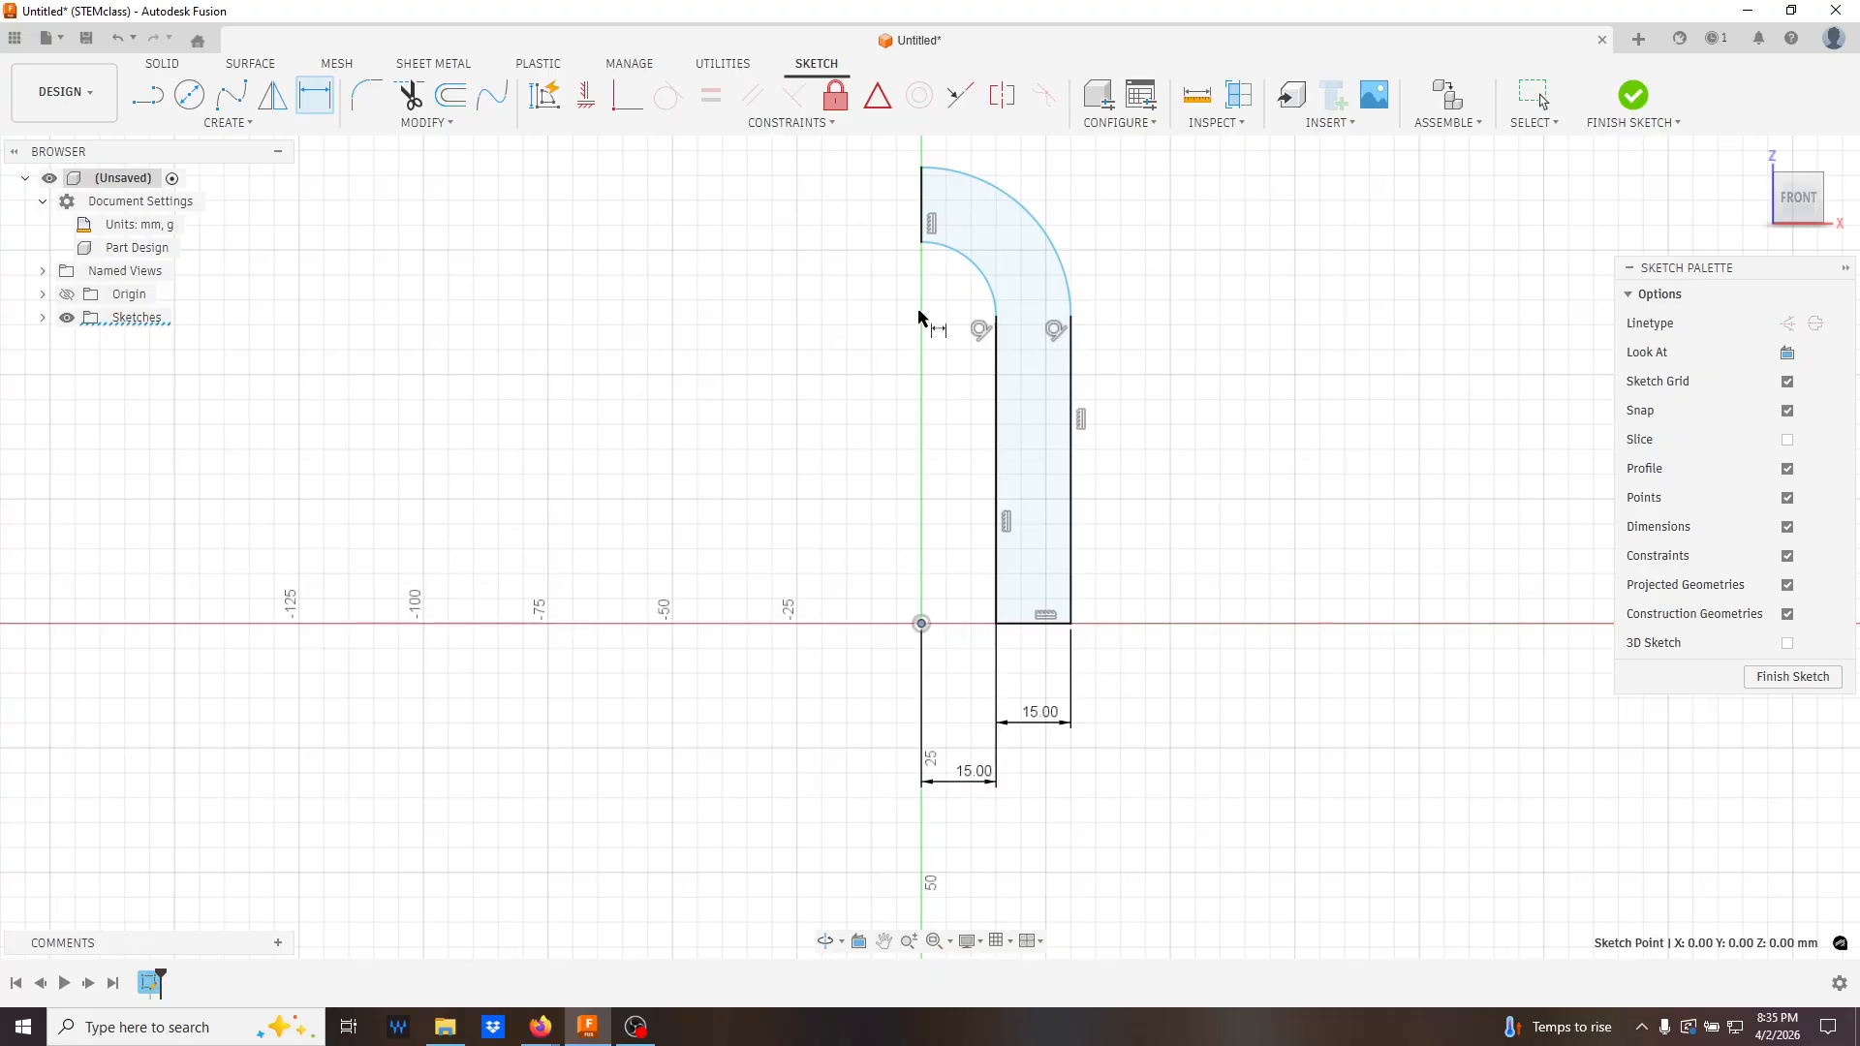
left_click(921, 169)
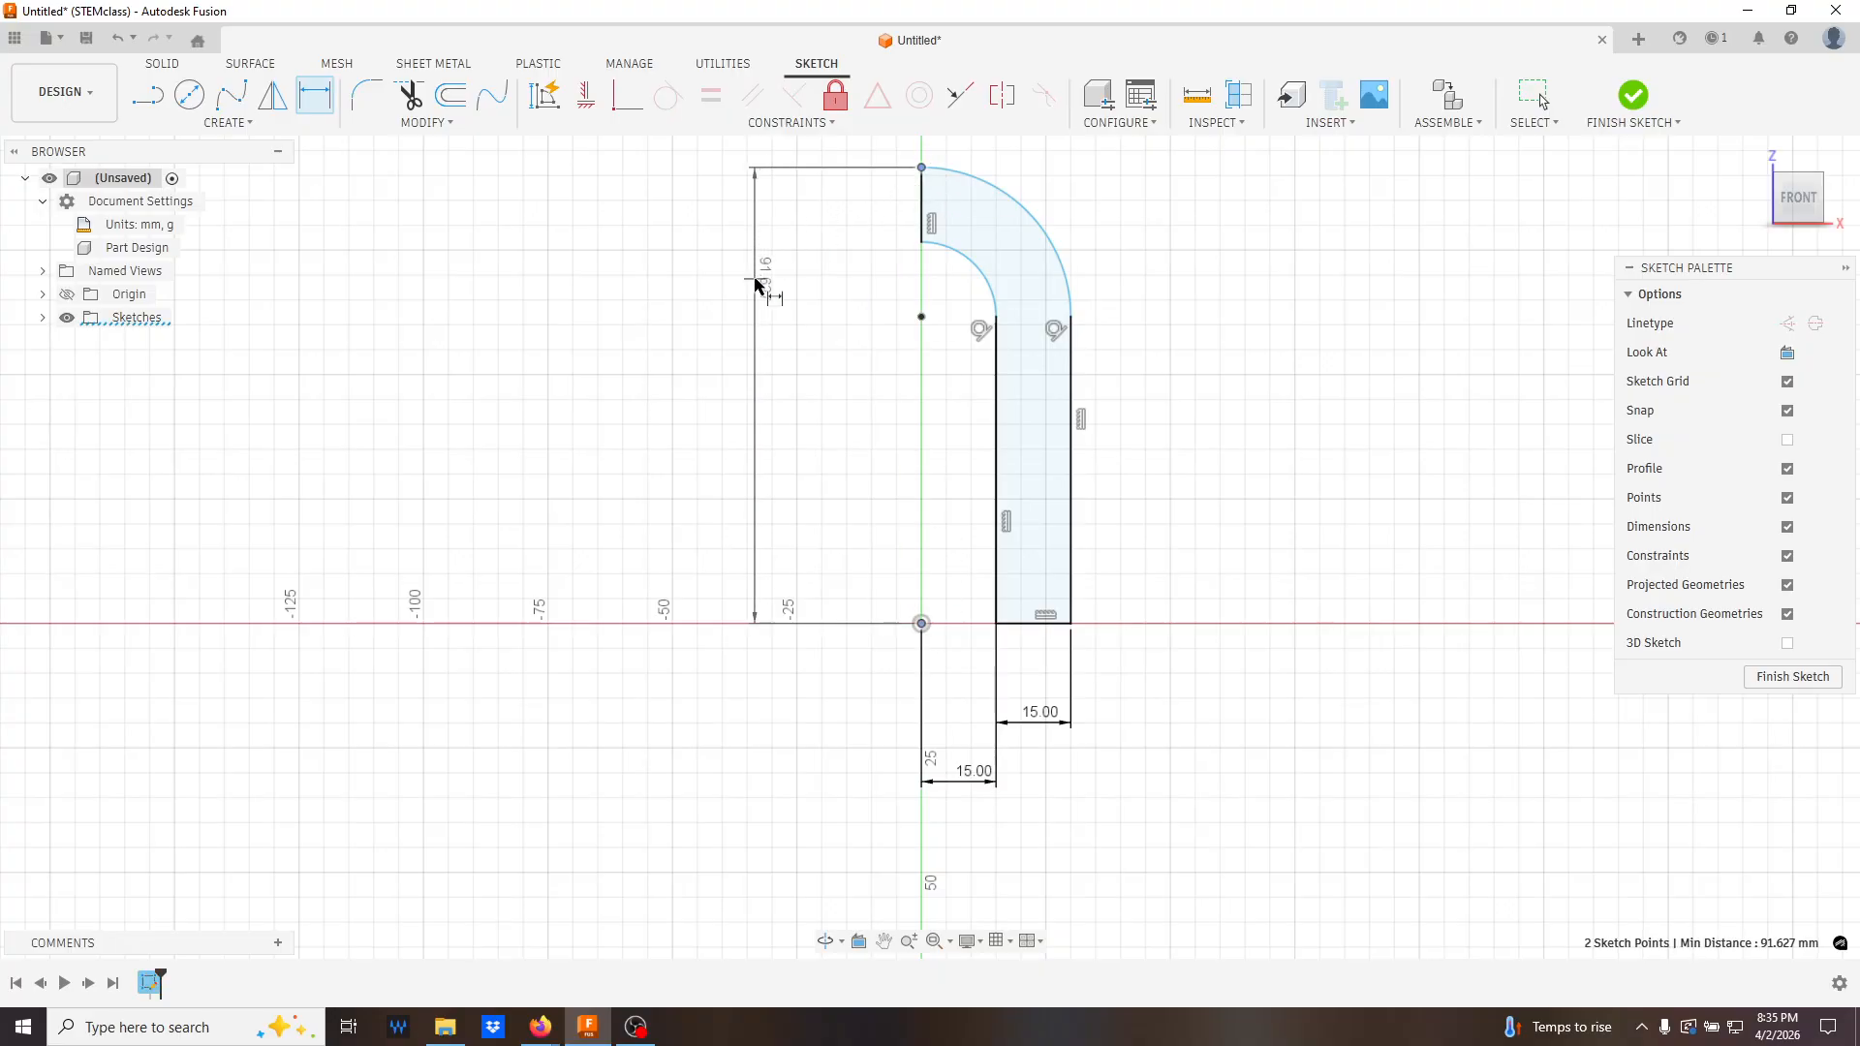
left_click(757, 282)
type("100")
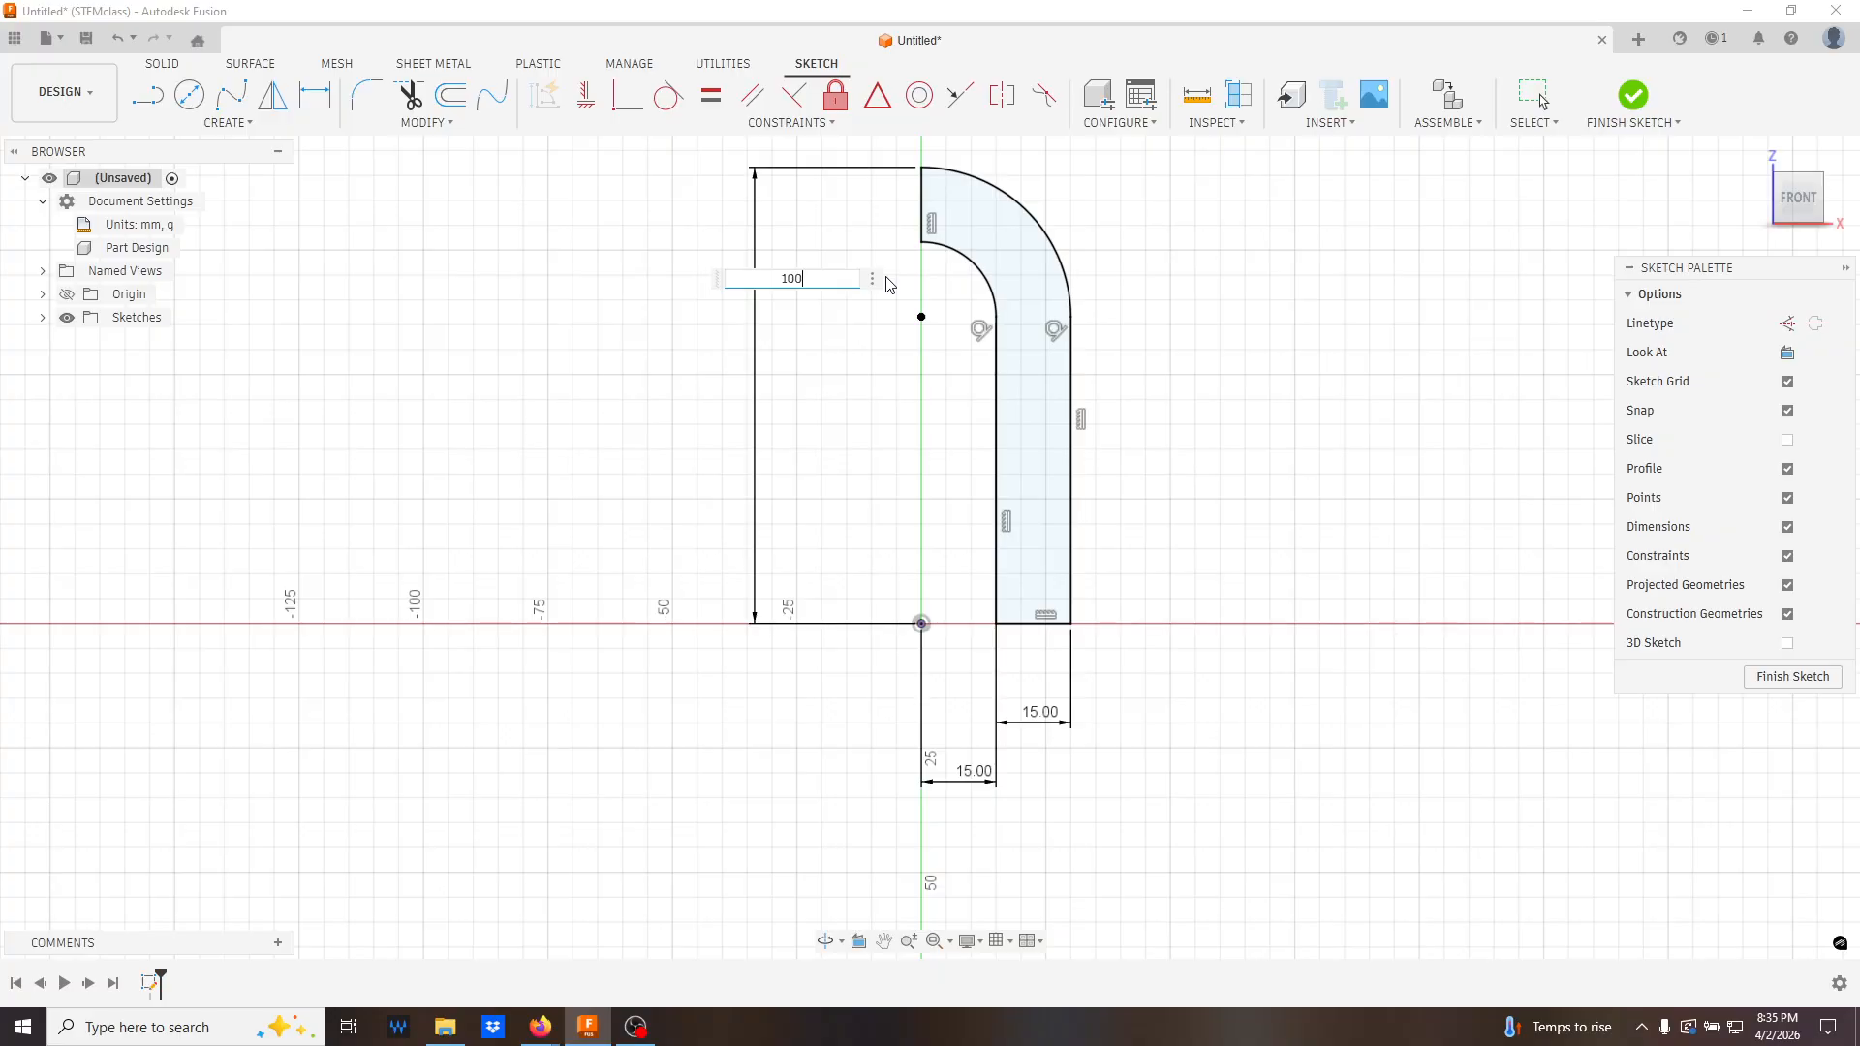
key("Return")
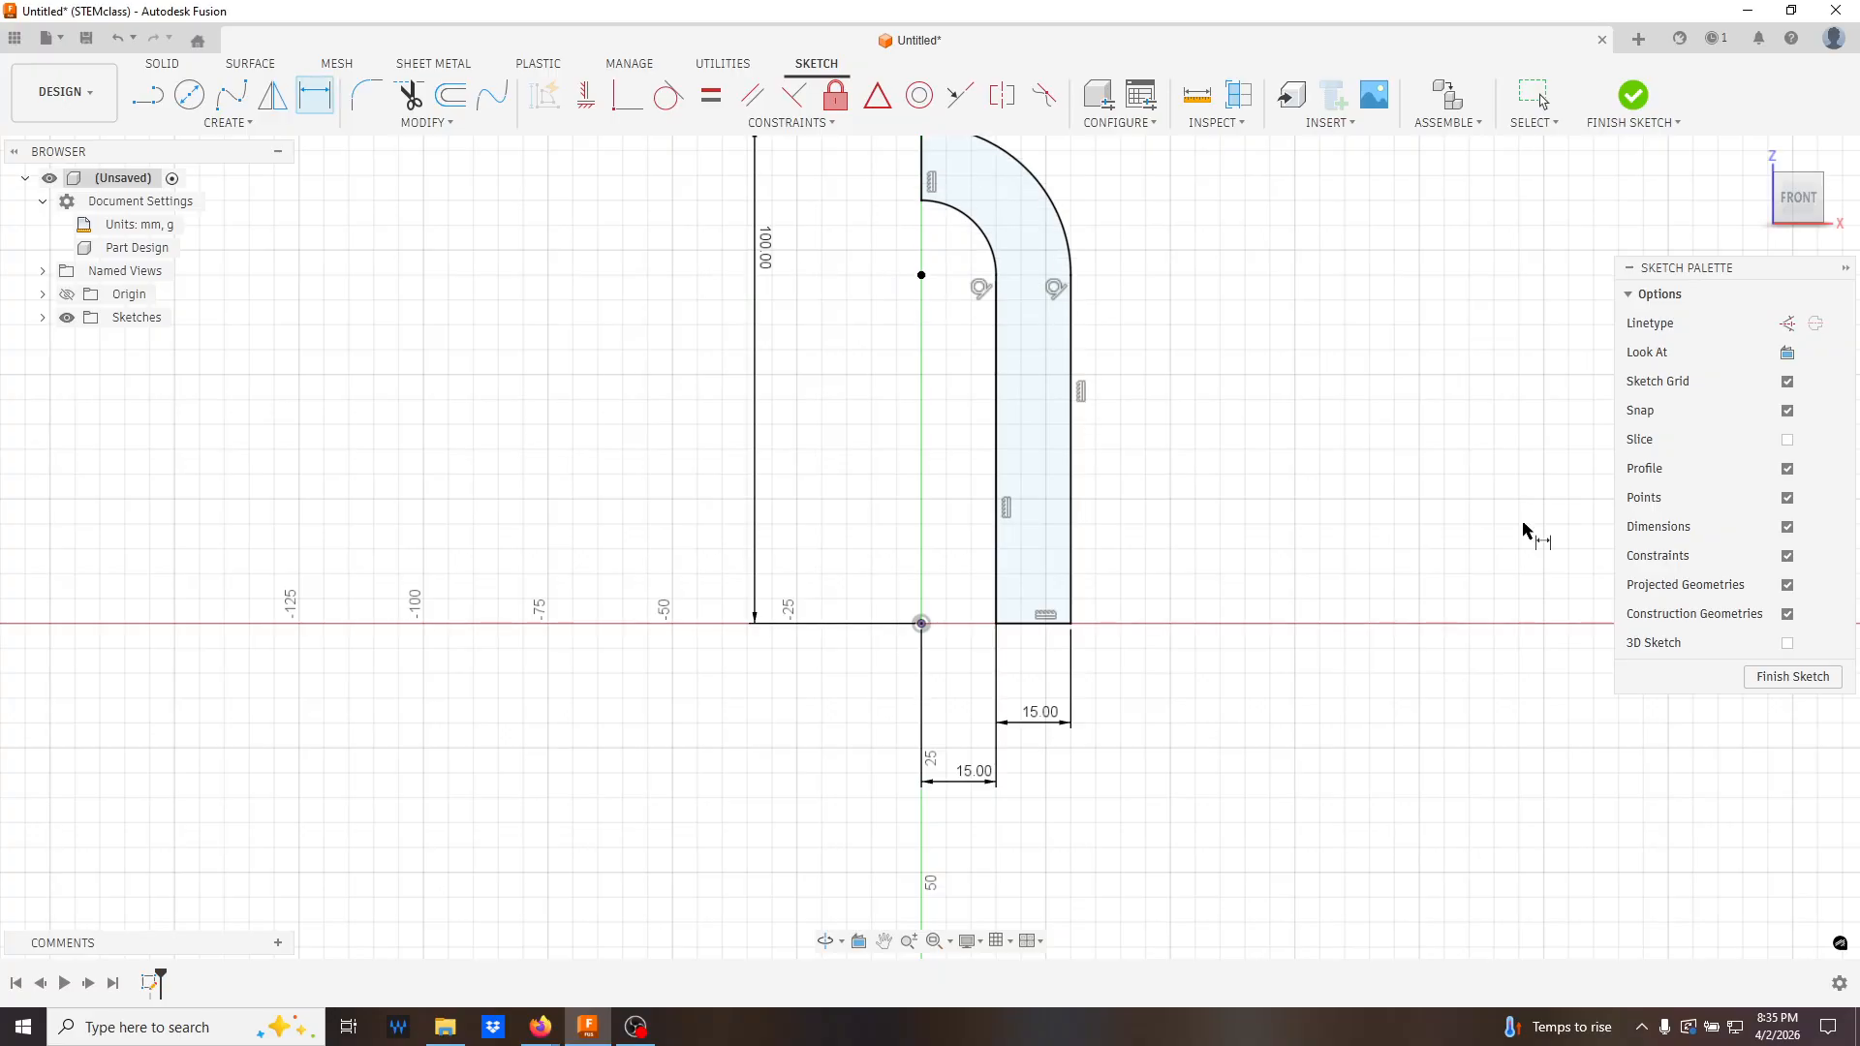
left_click(1793, 676)
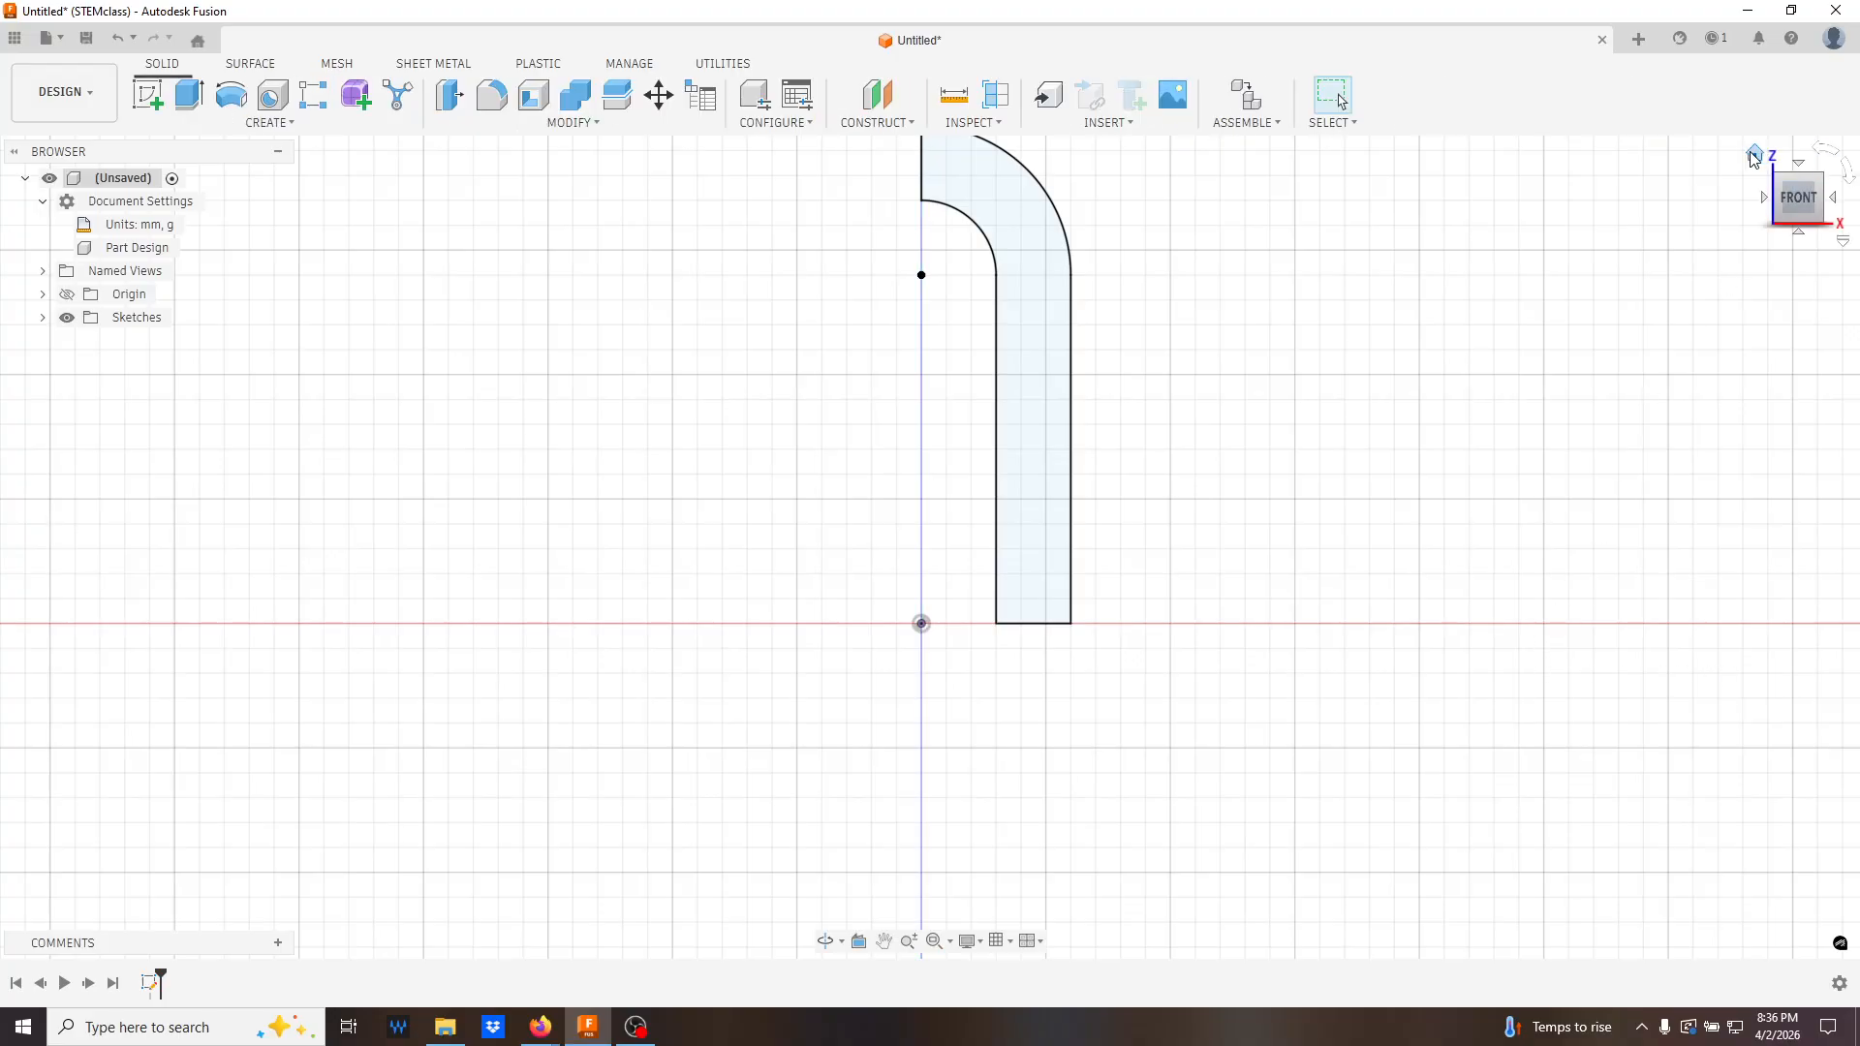
- Revolve the profile fully around its short upper vertical line as a new body
left_click(1754, 155)
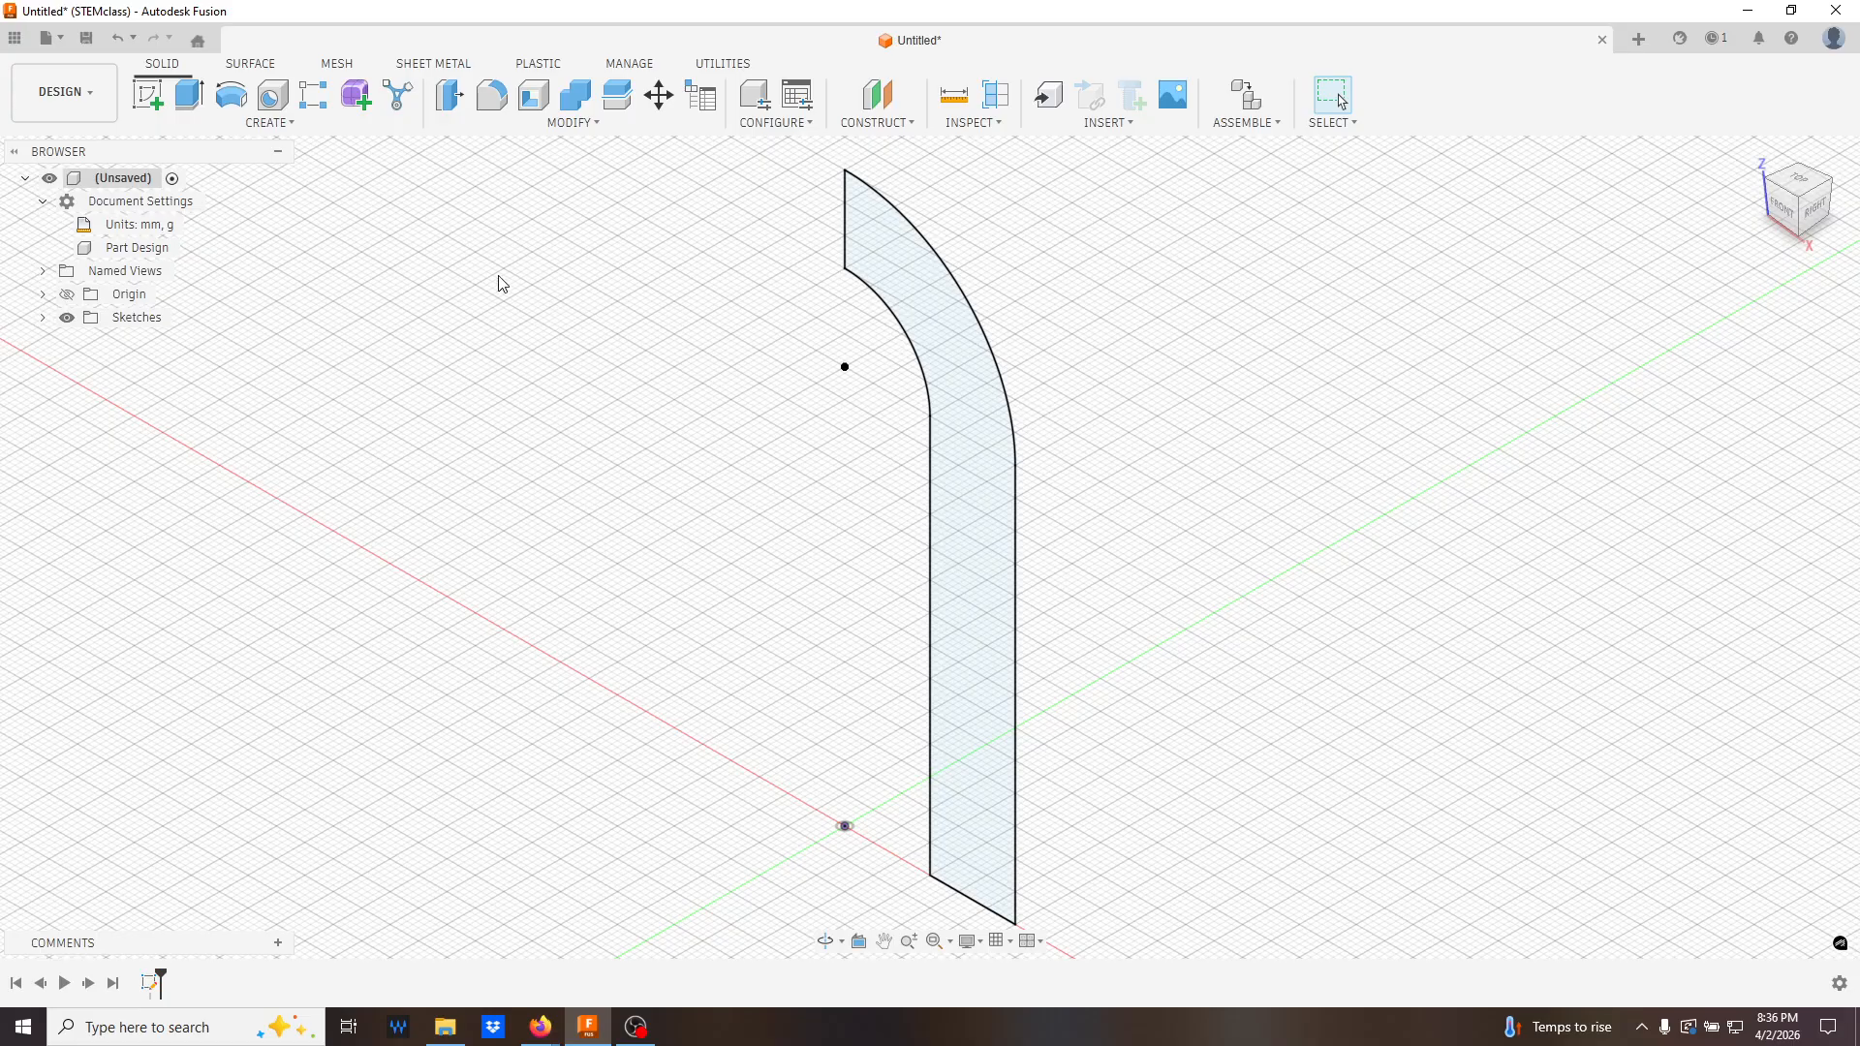
left_click(235, 98)
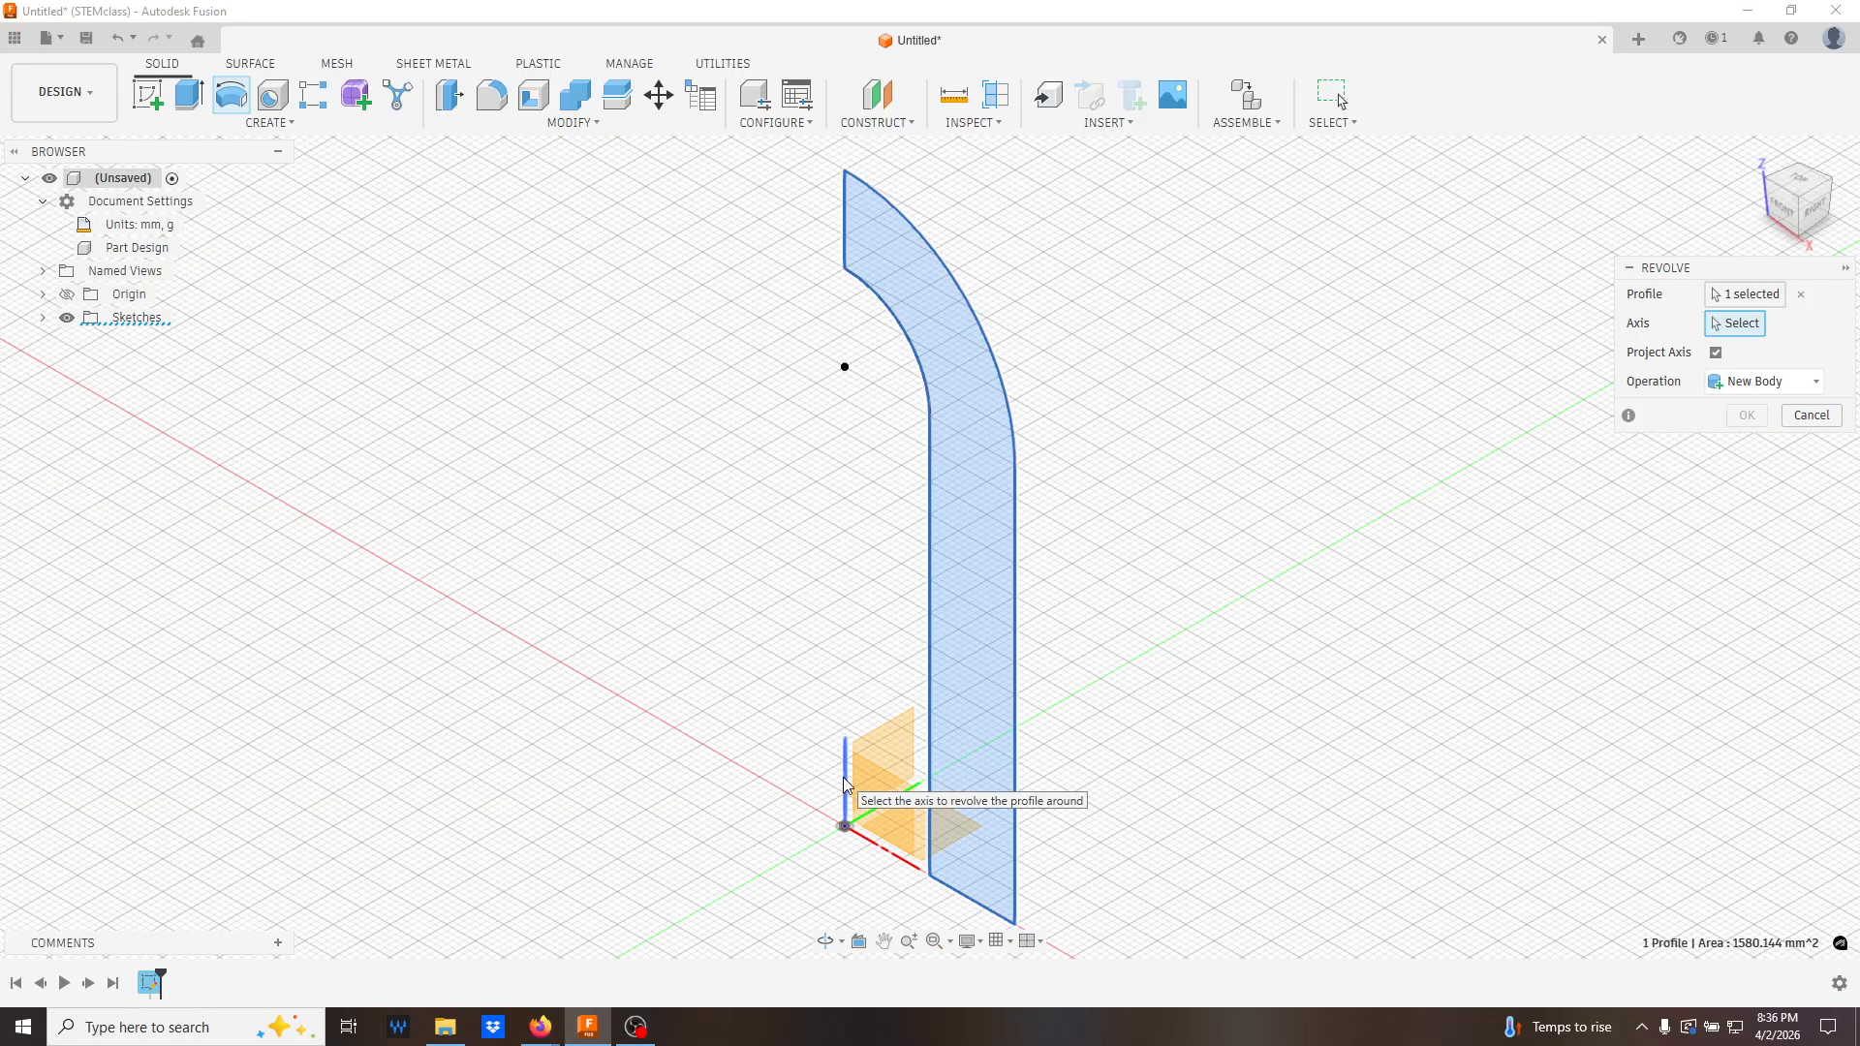
left_click(848, 236)
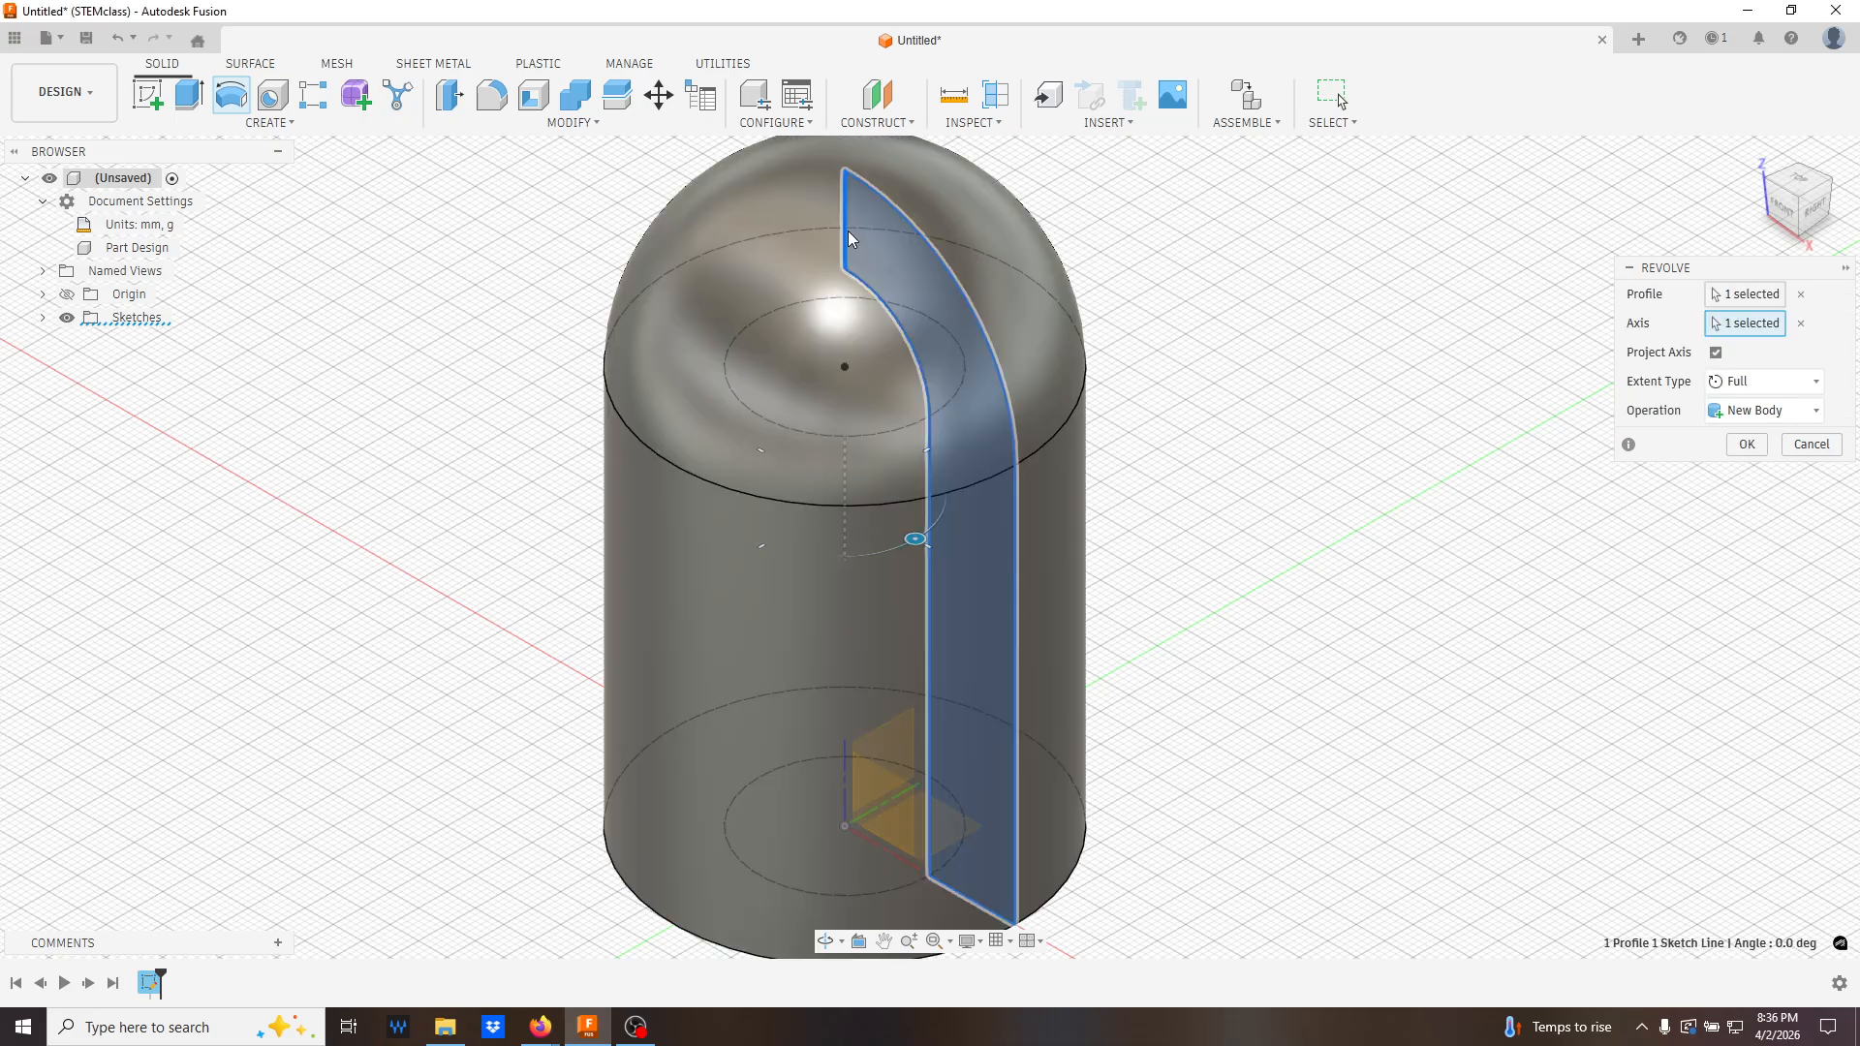
left_click(1746, 443)
scroll(1269, 538, "down", 5)
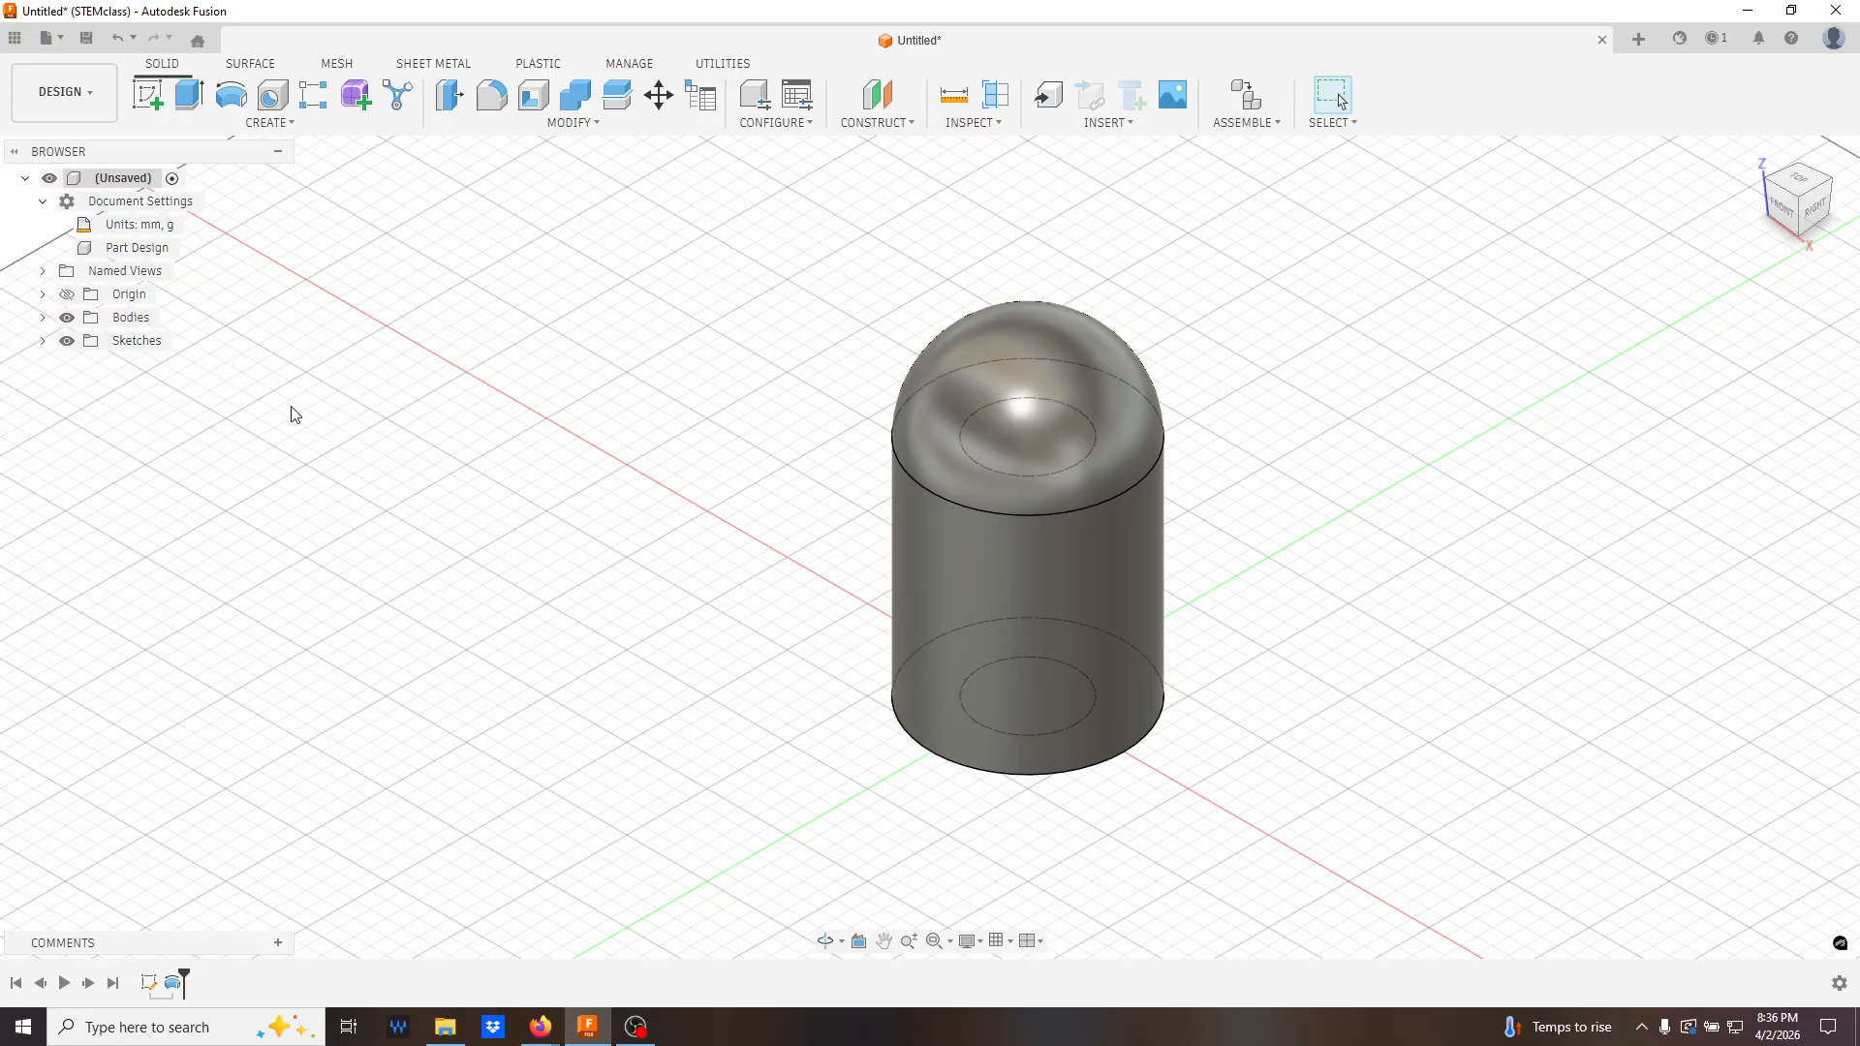
- Start a new sketch on the XZ origin plane
left_click(67, 295)
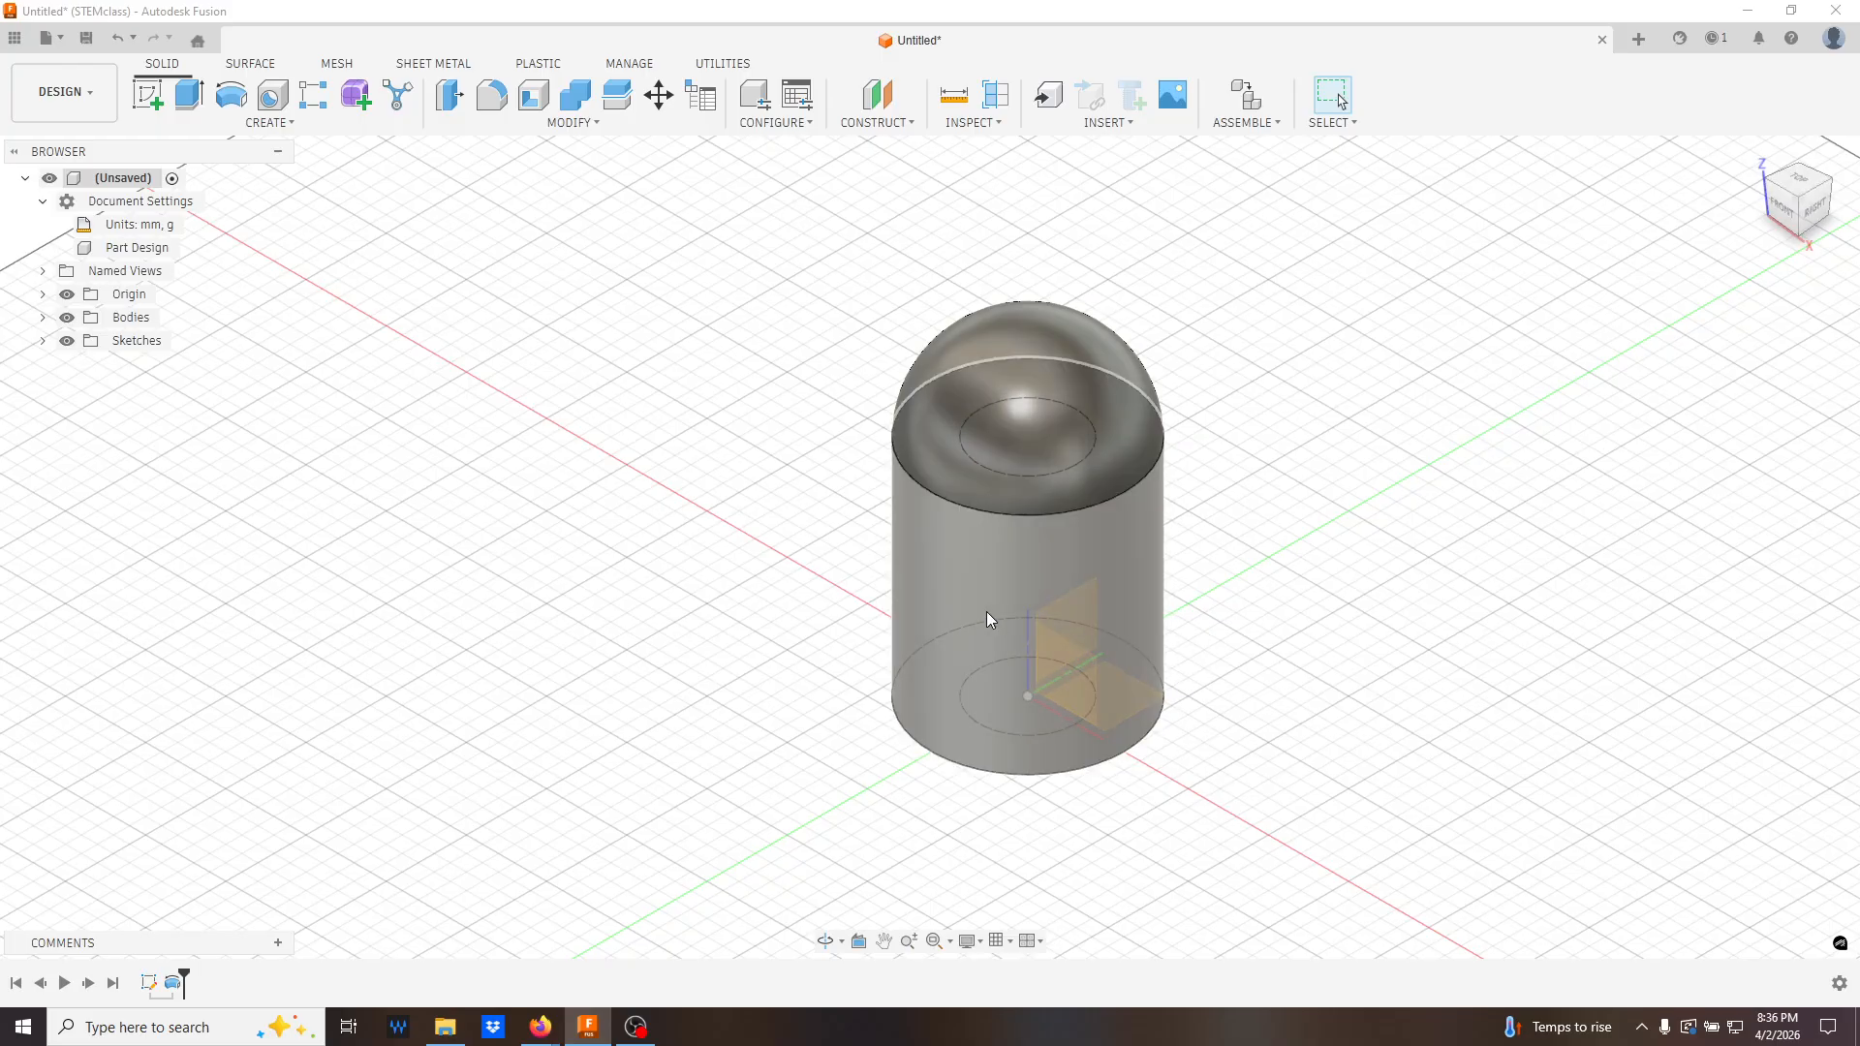
left_click(67, 294)
left_click(42, 294)
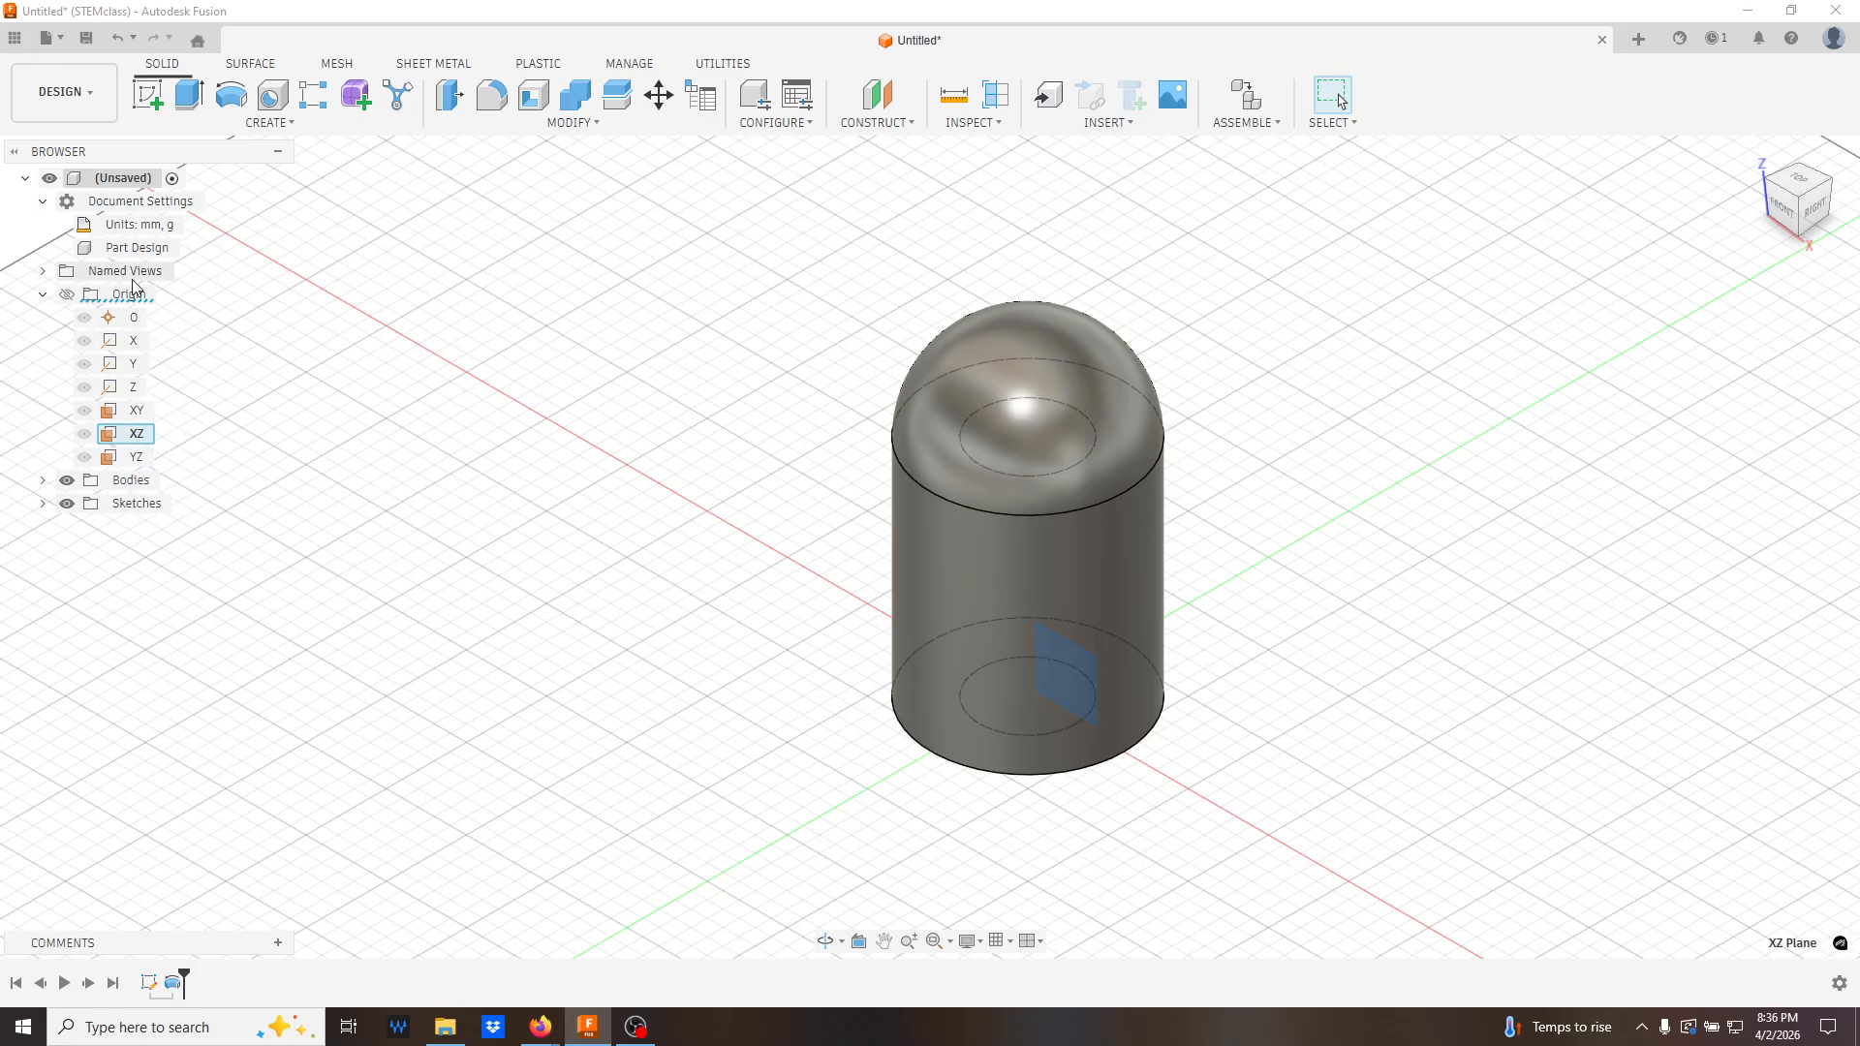
left_click(148, 94)
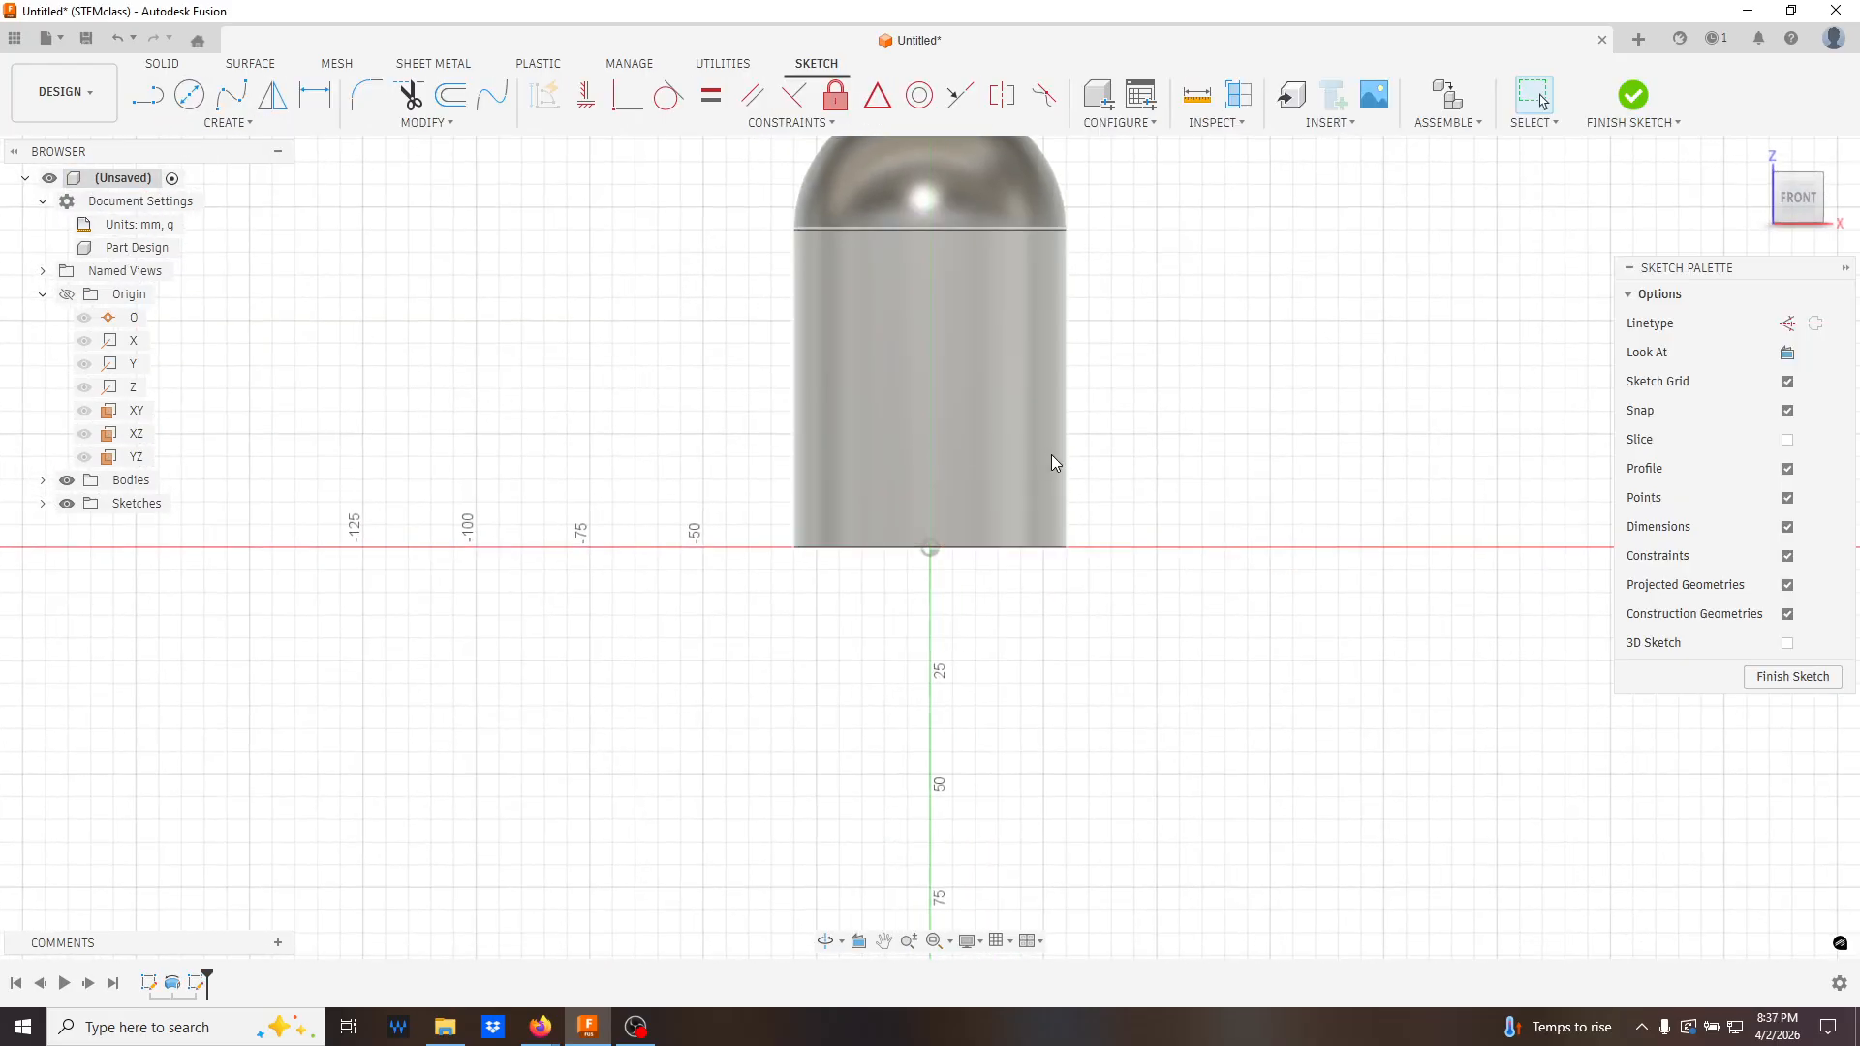
- Sketch a circle midway up the cylinder's straight section, with its centre slightly off the vertical axis
left_click(189, 94)
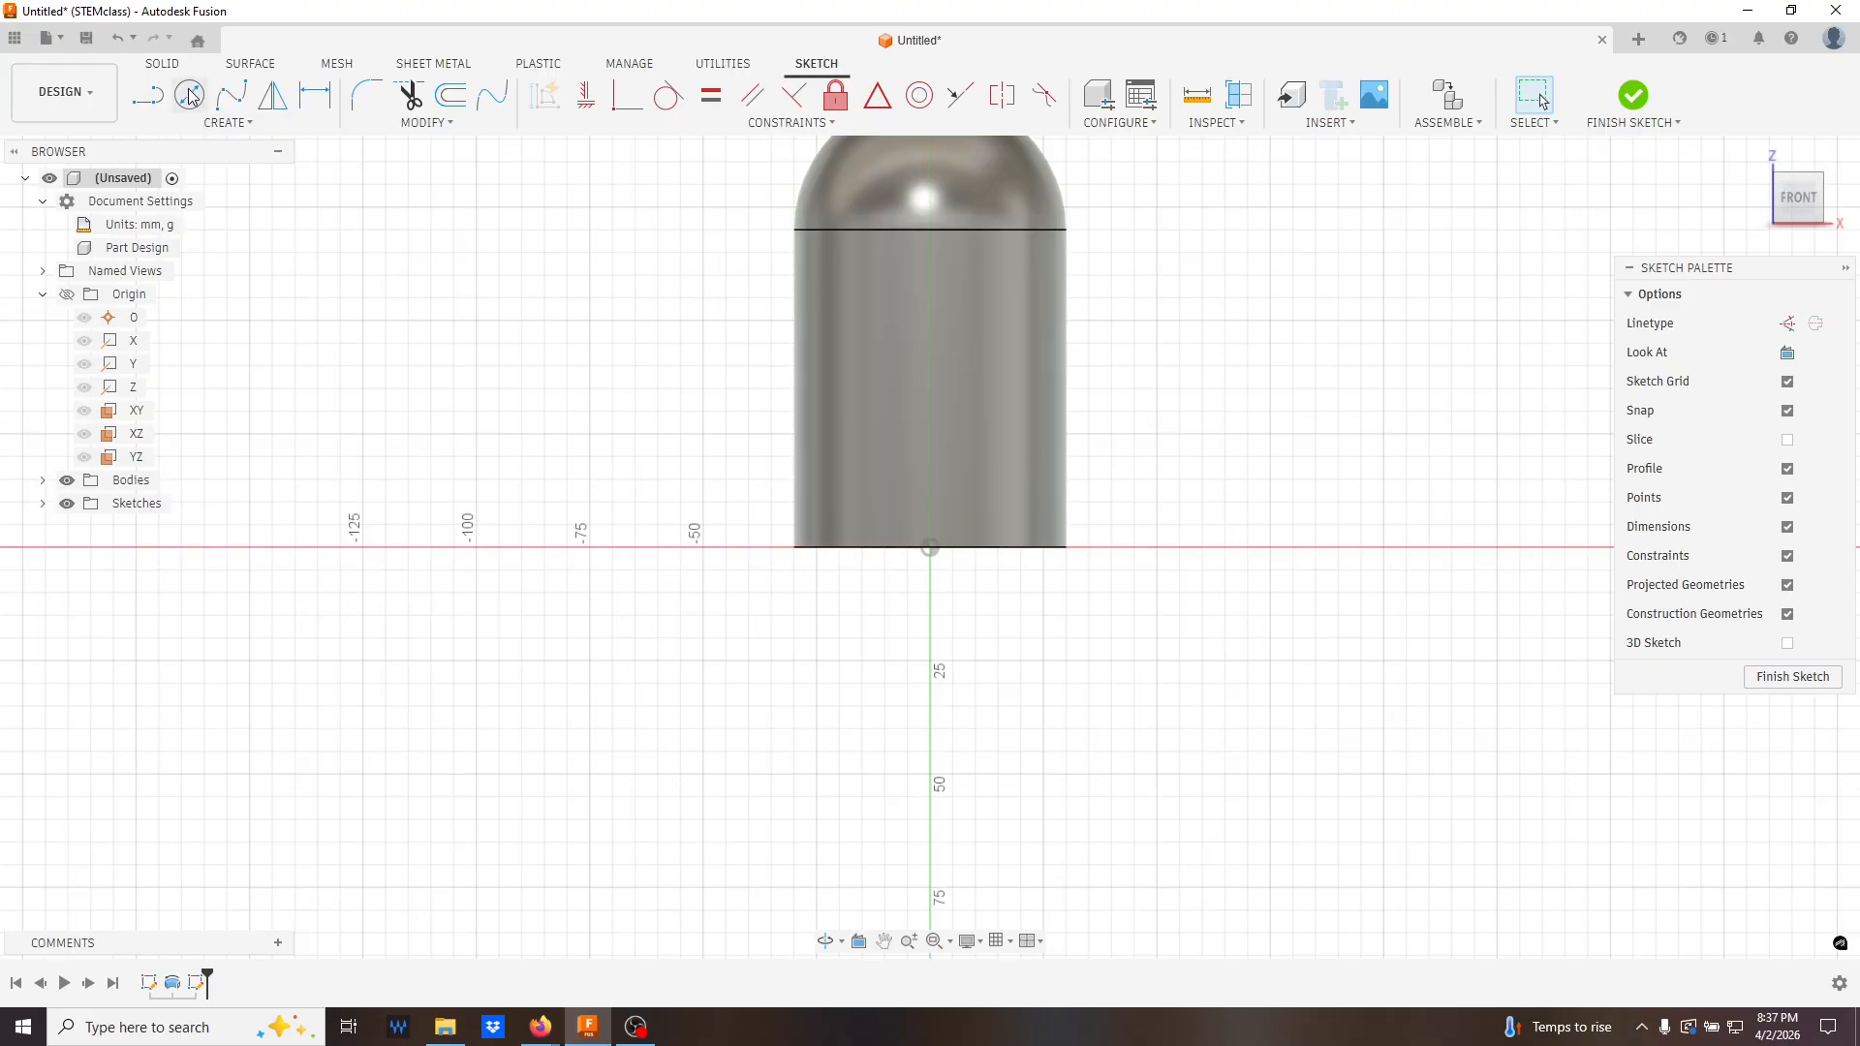
left_click(907, 387)
left_click(981, 418)
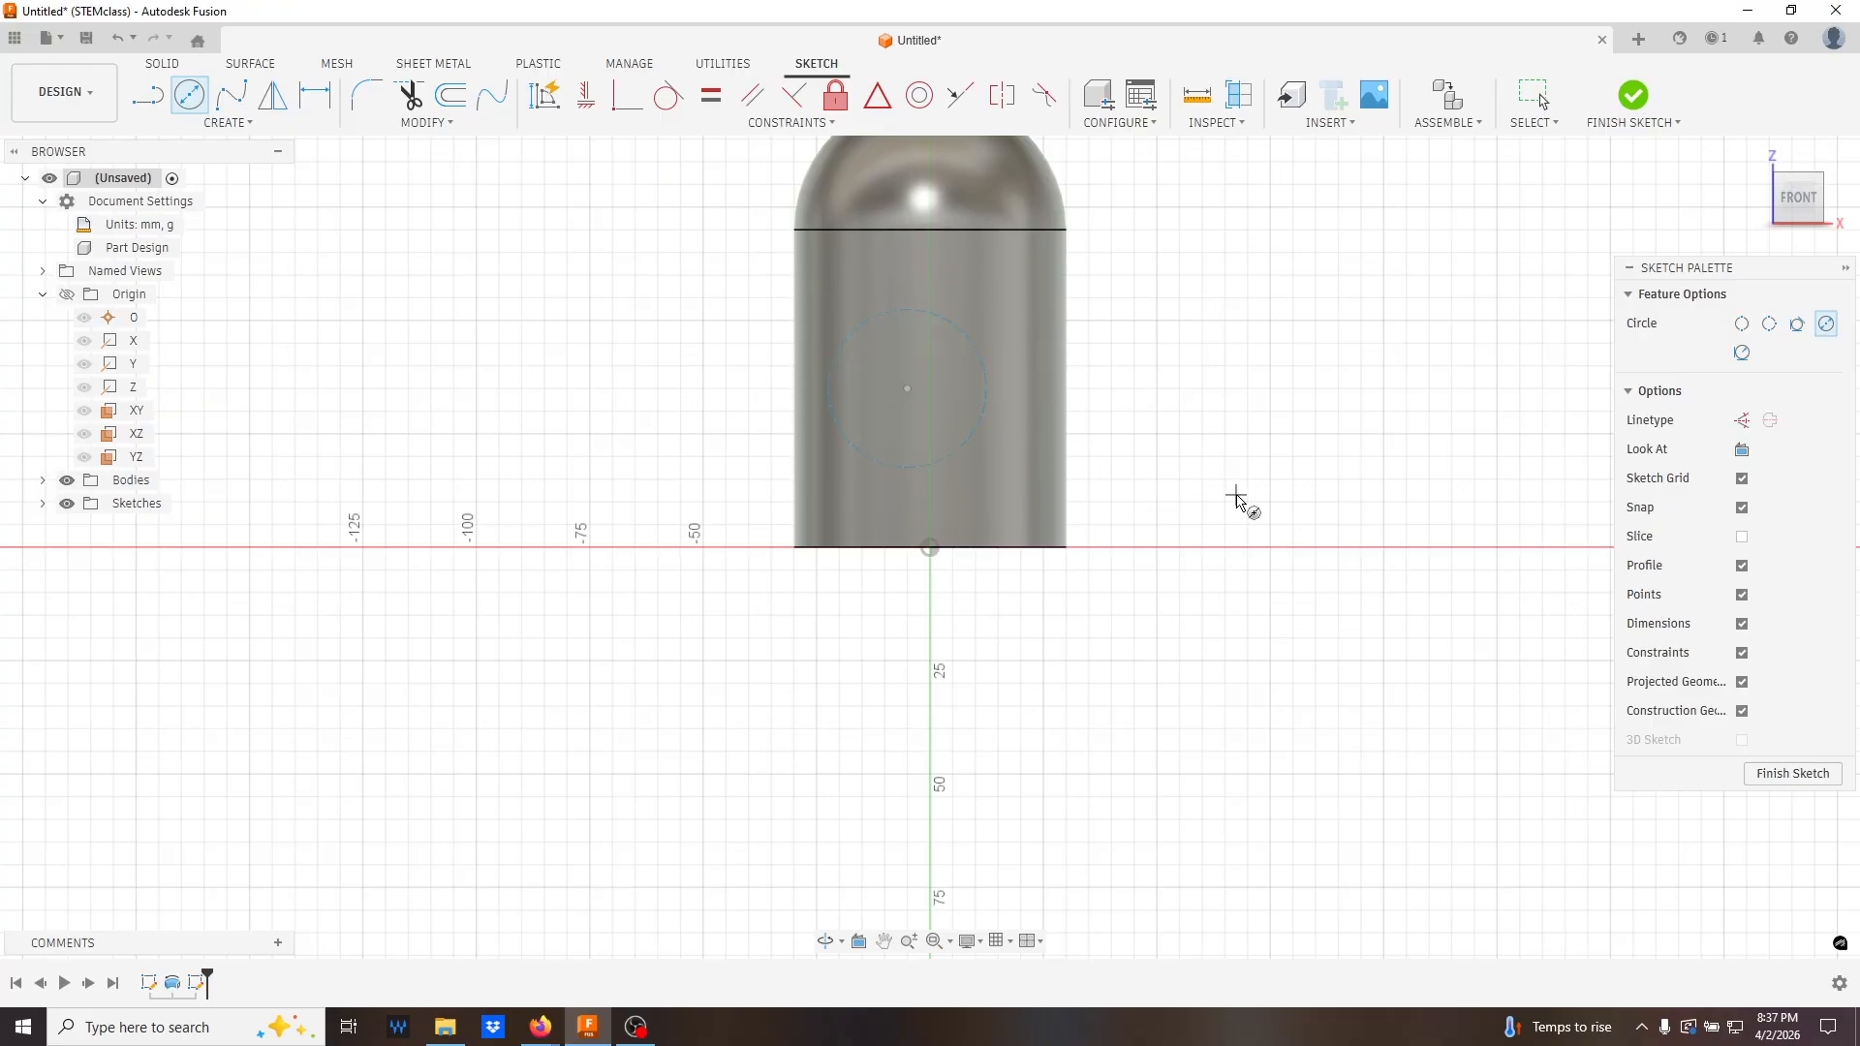
key("Escape")
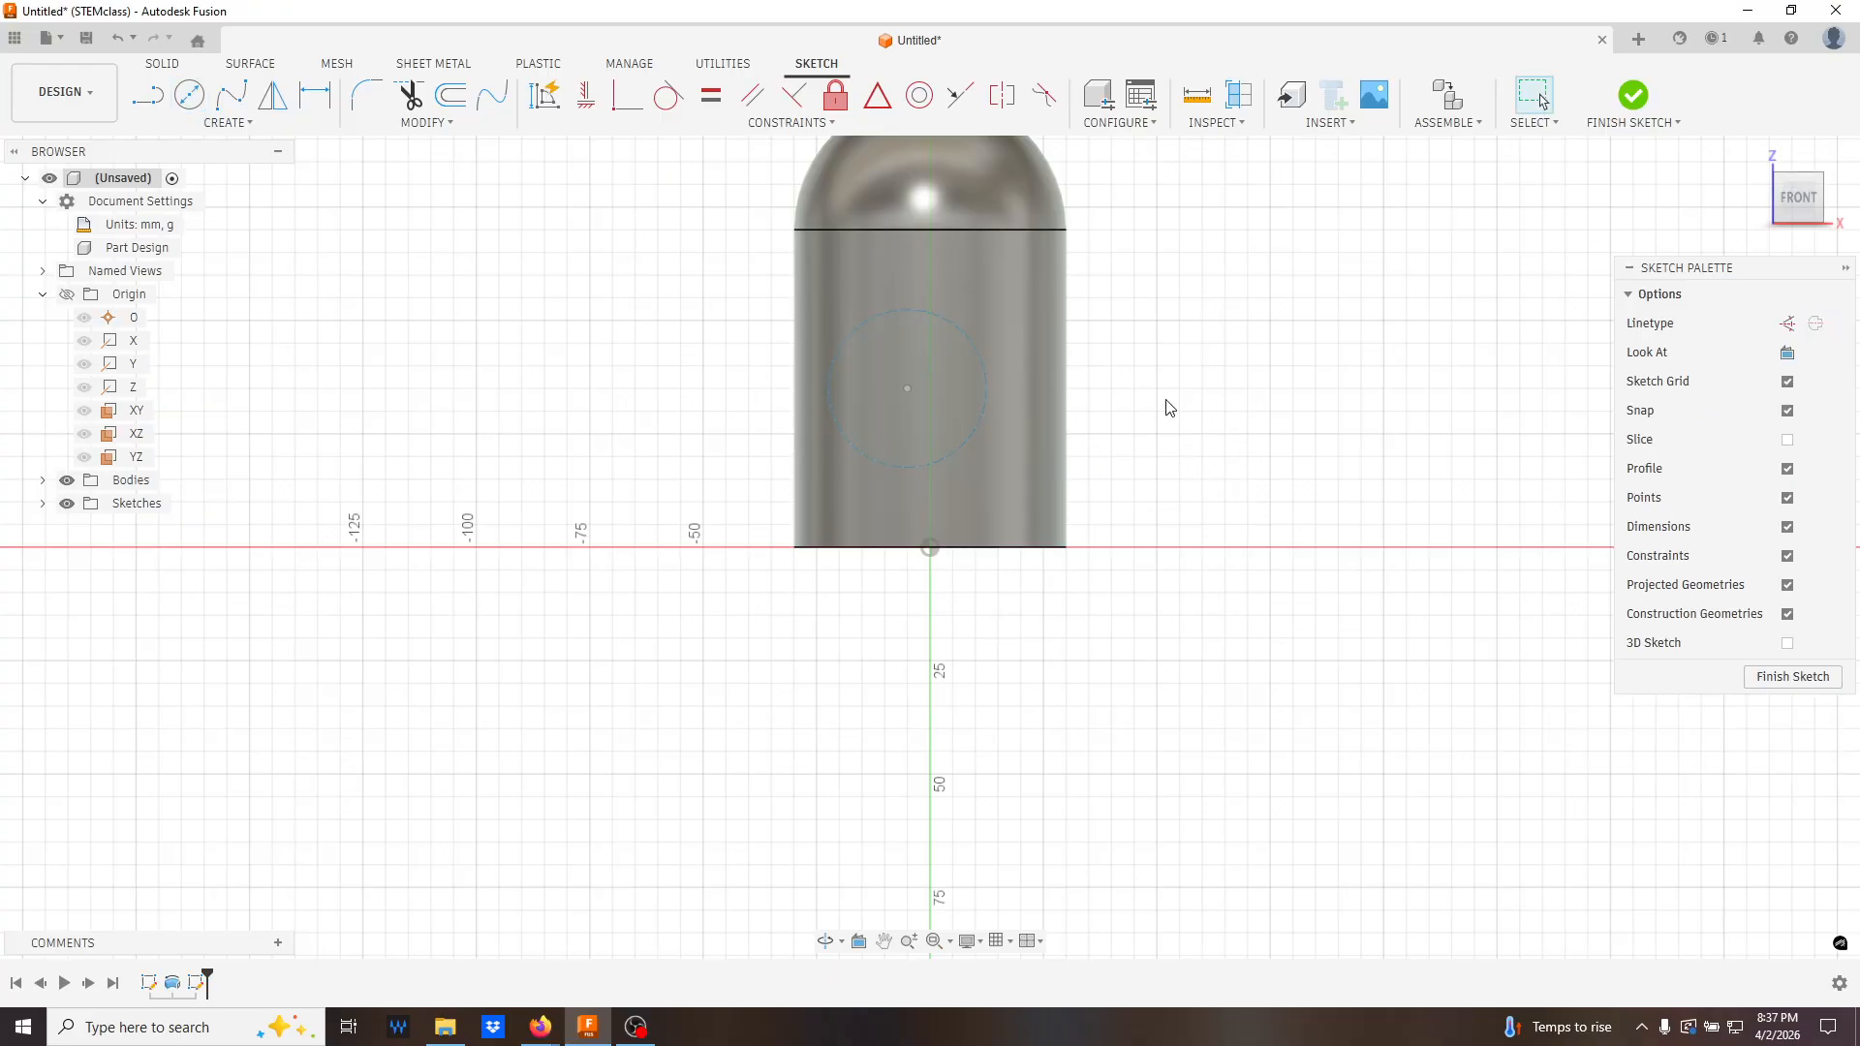
- Set the visual style to Wireframe and view the sketched circle inside the body at an angle
middle_click_drag(1197, 404, 1135, 447, "shift")
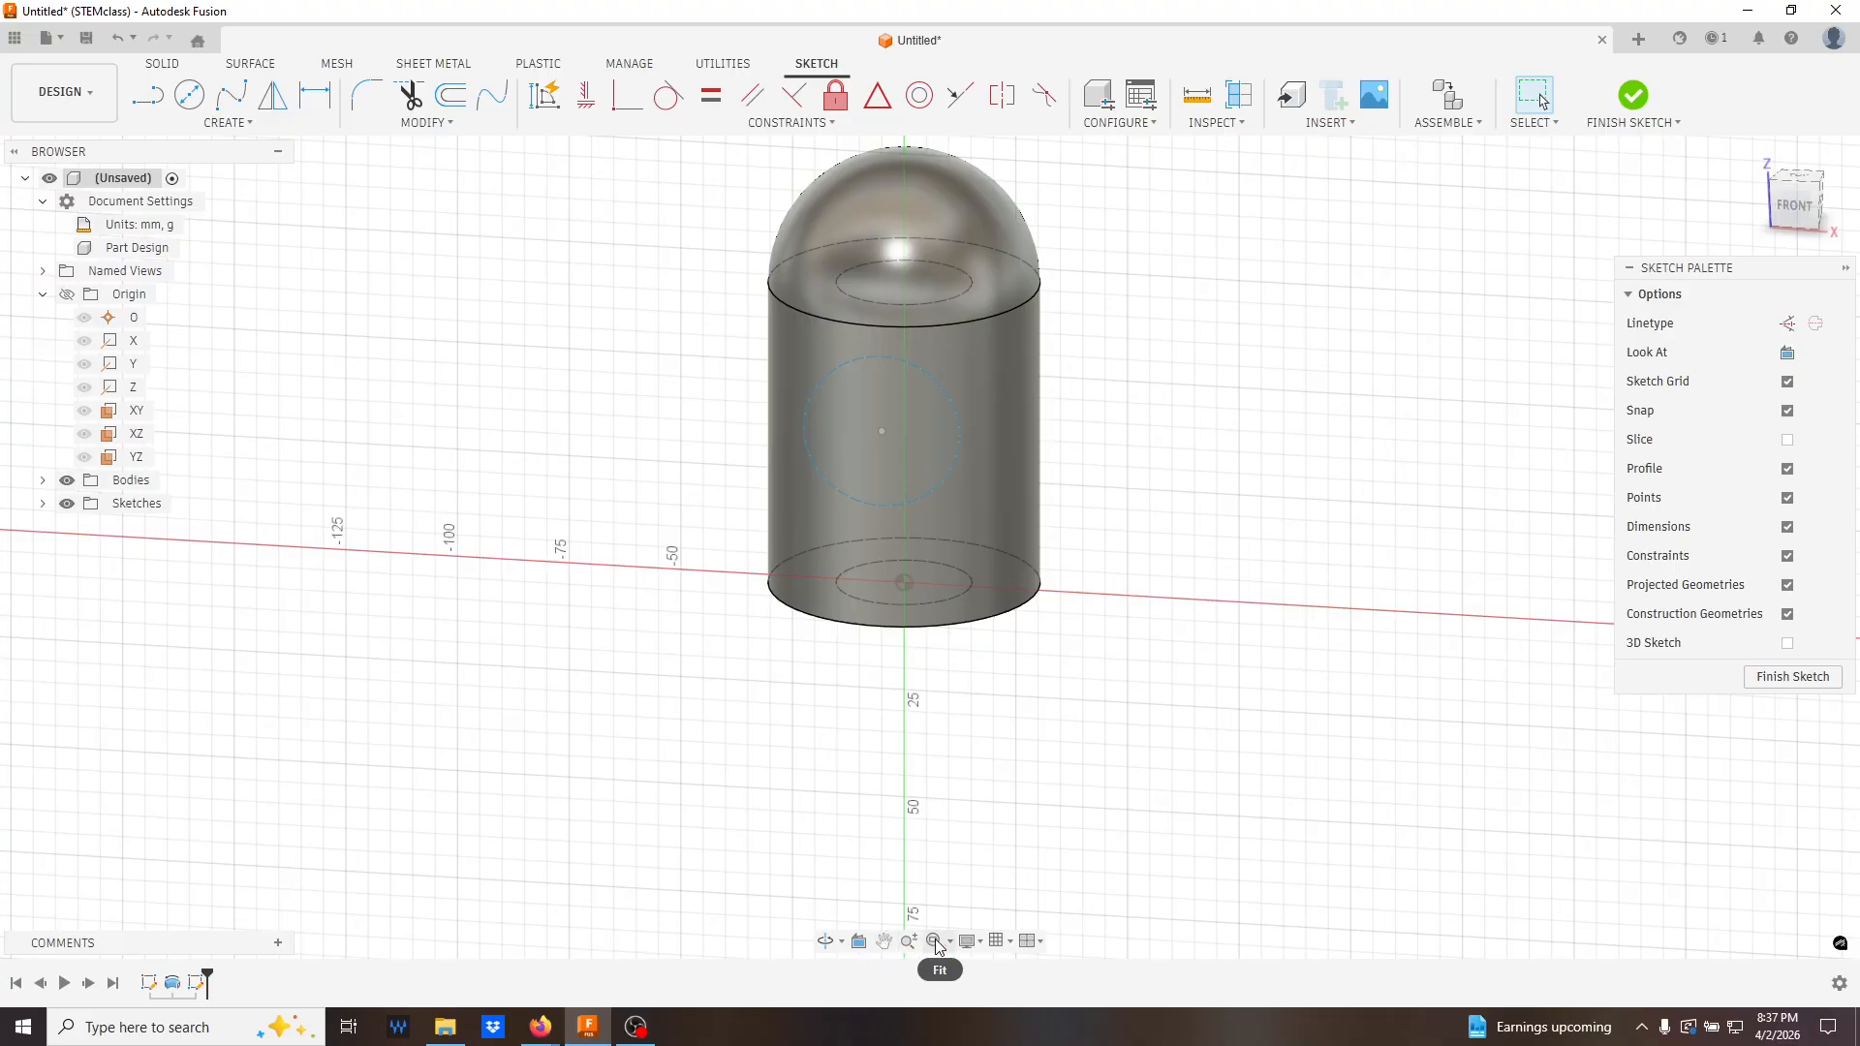
left_click(966, 943)
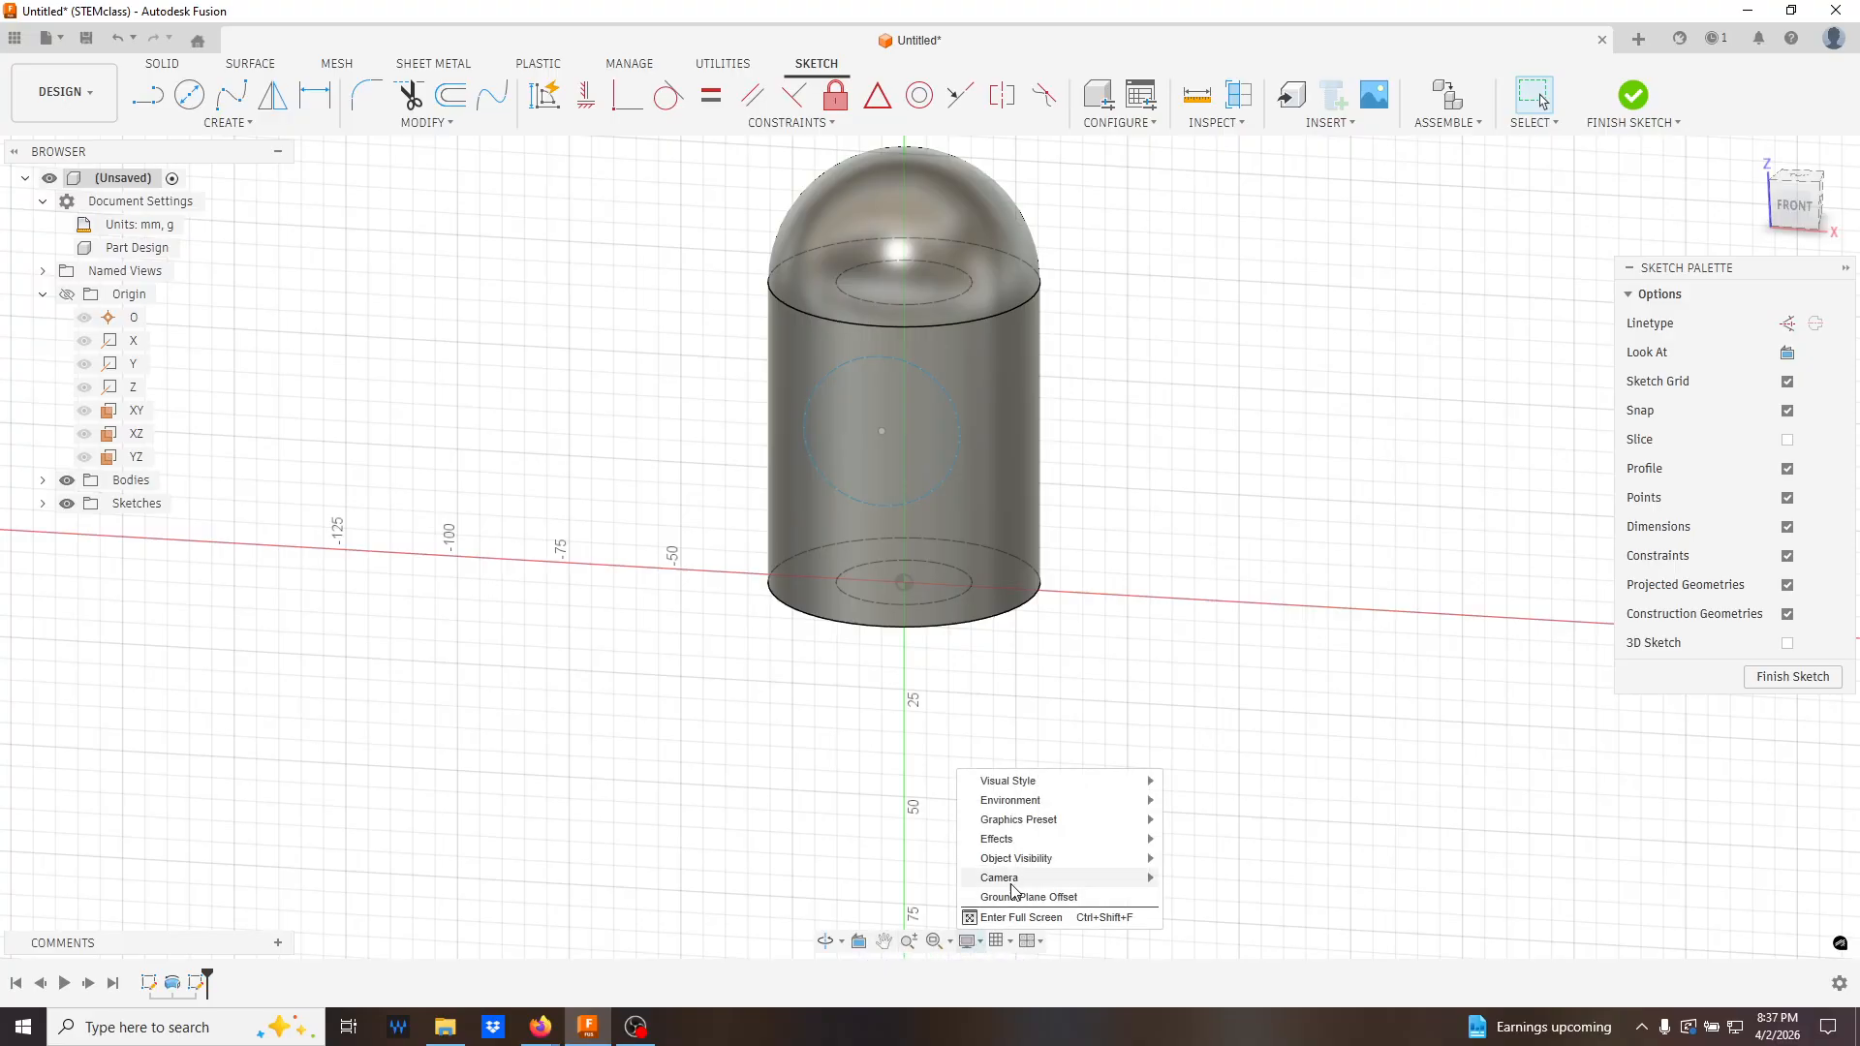
mouse_move(1040, 781)
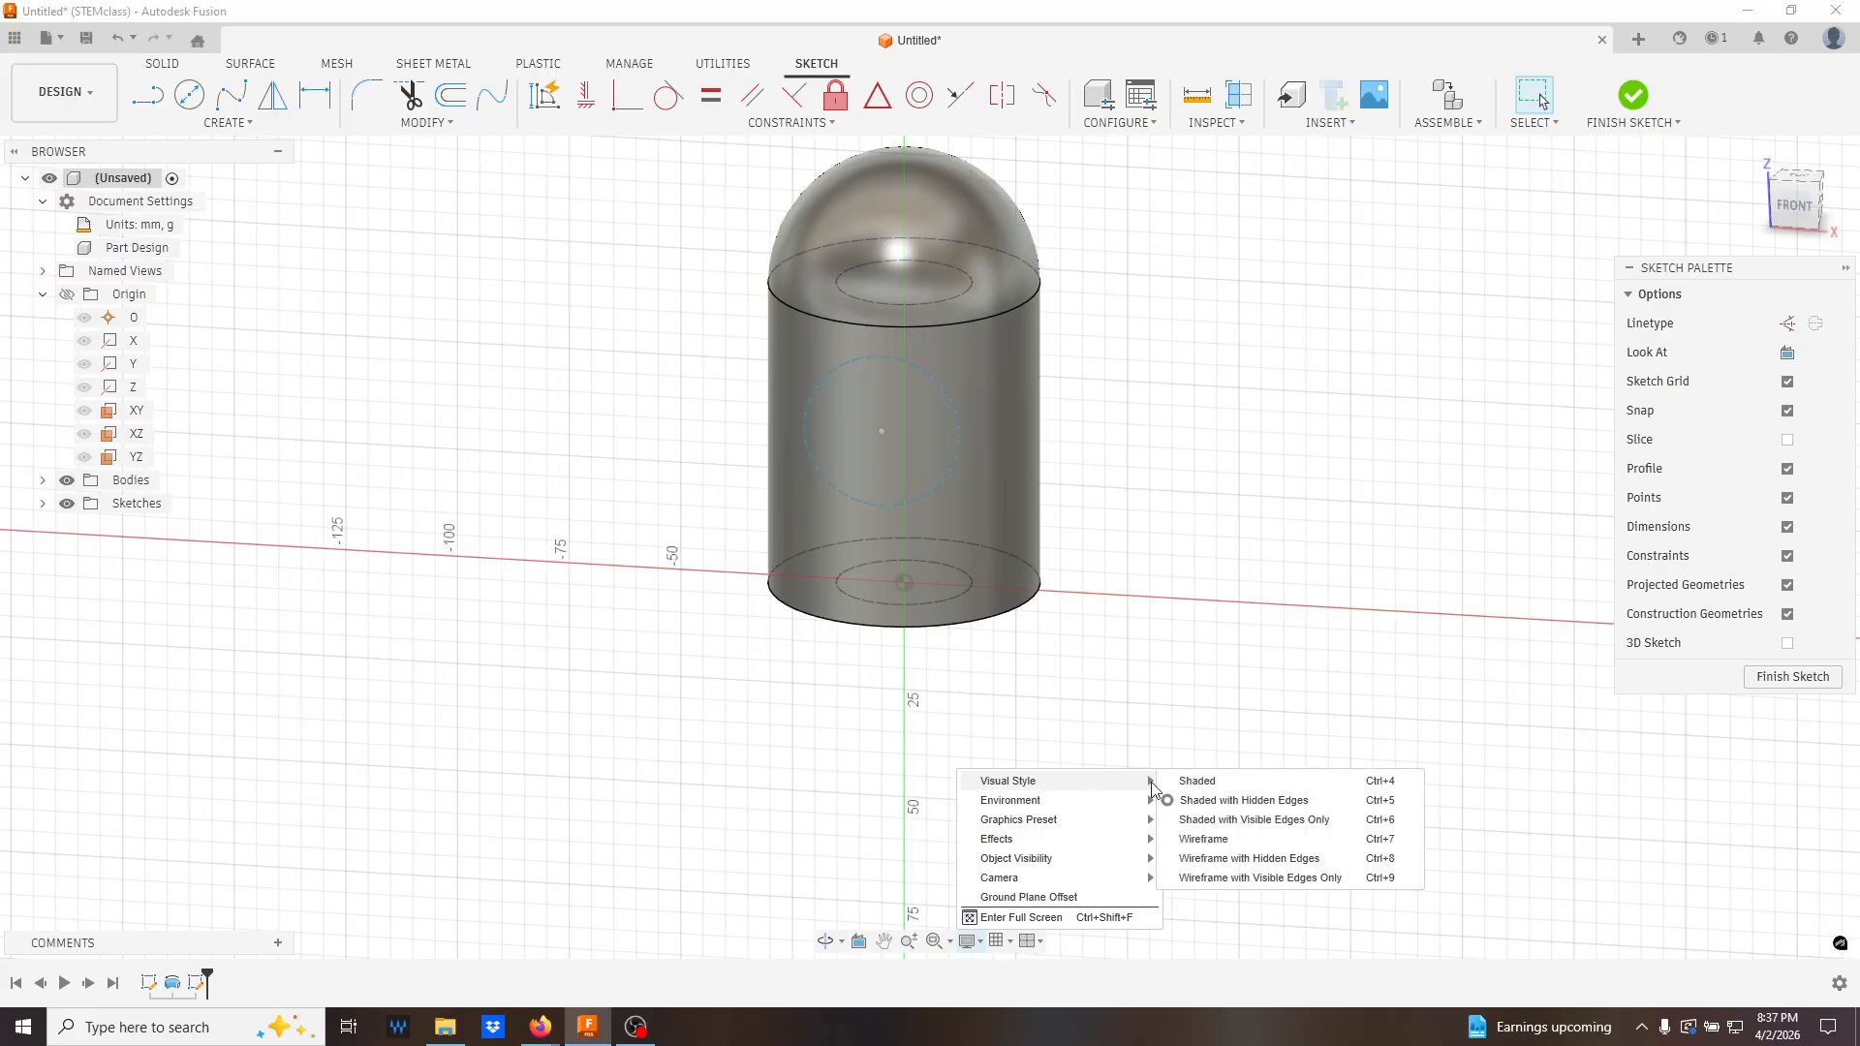
left_click(1240, 839)
middle_click_drag(1268, 791, 1215, 765, "shift")
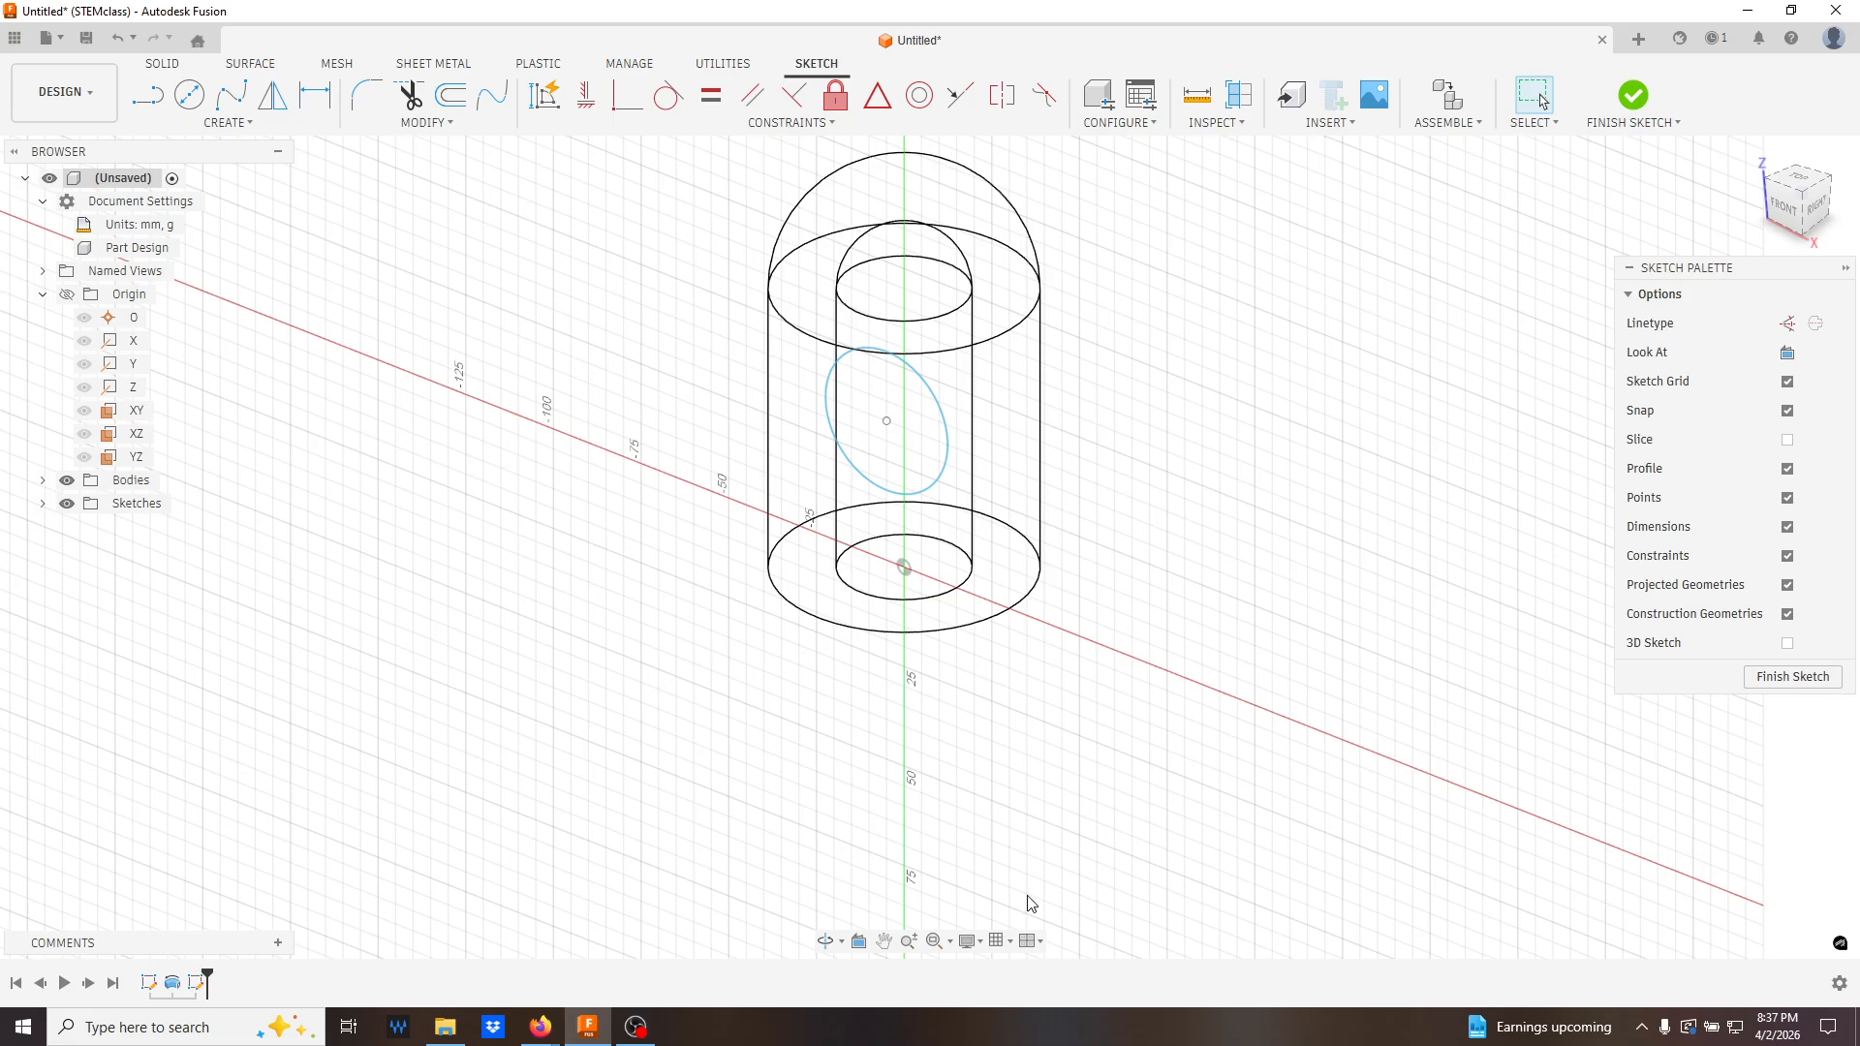
- Set the visual style to Shaded with Visible Edges Only
left_click(967, 941)
mouse_move(1087, 781)
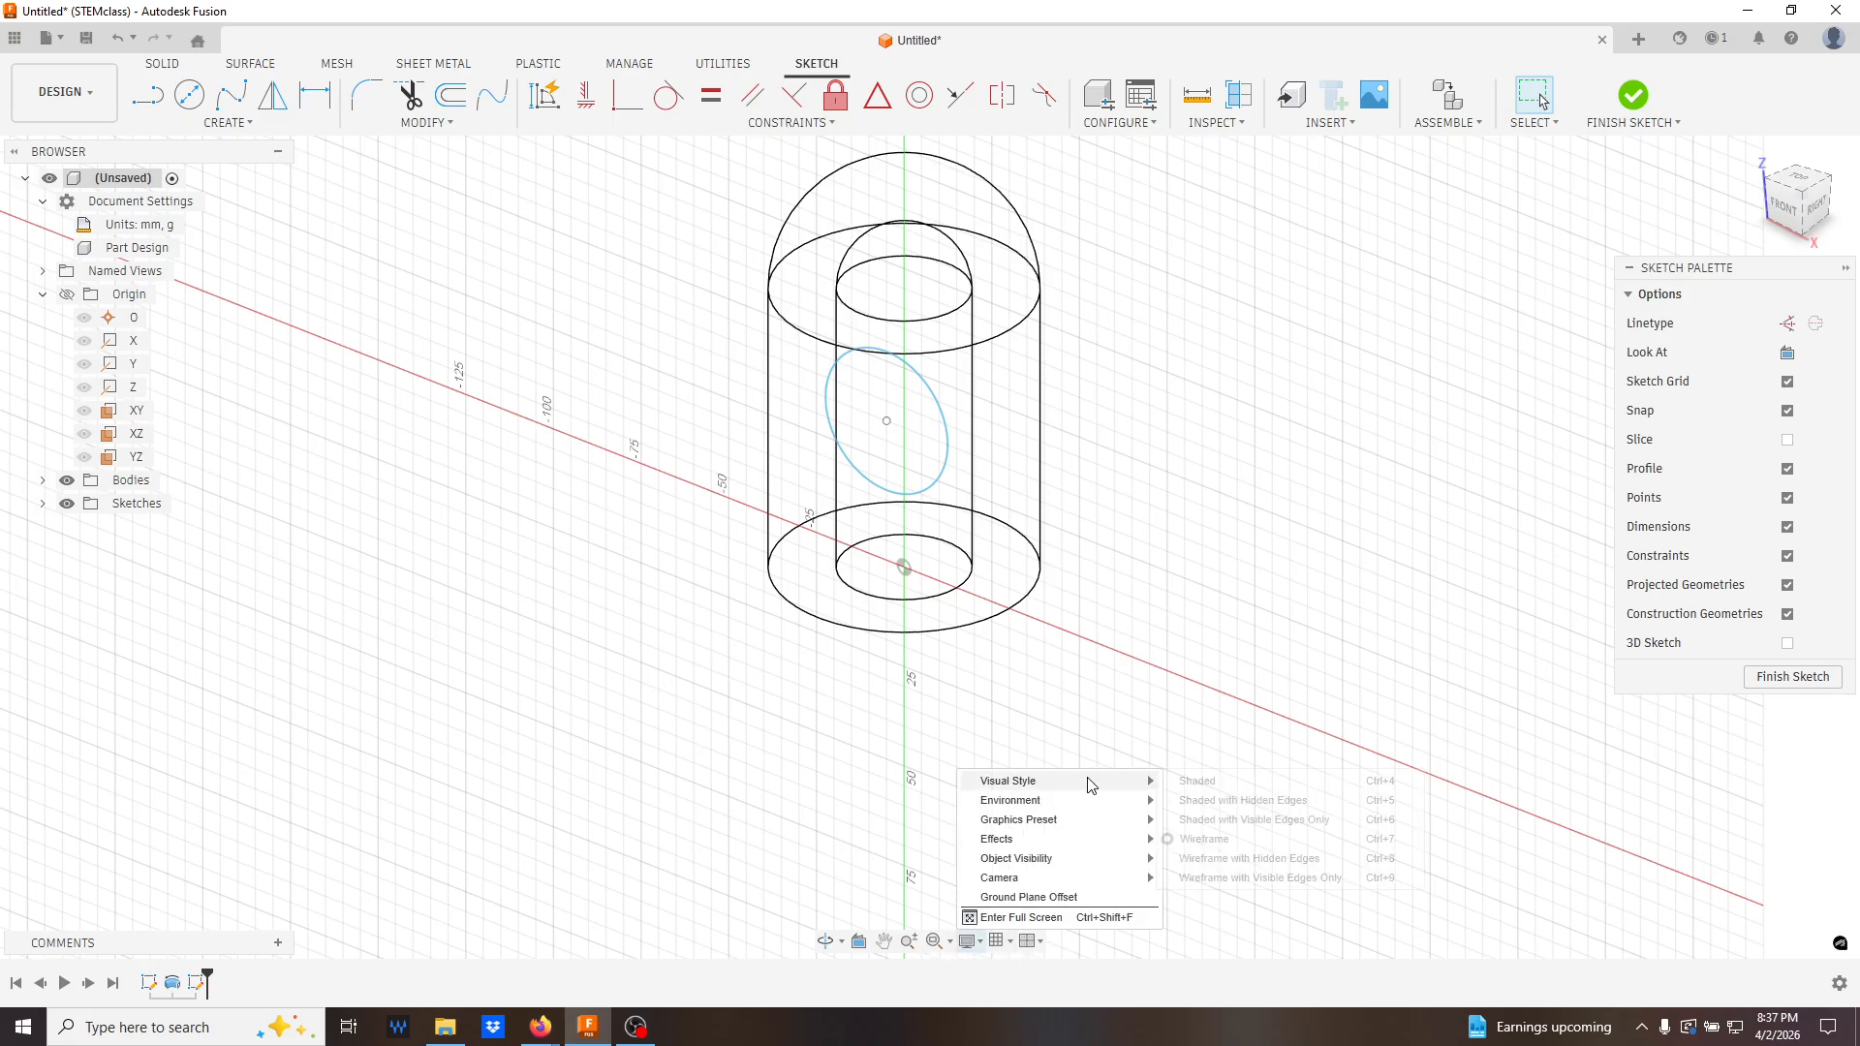
left_click(1278, 821)
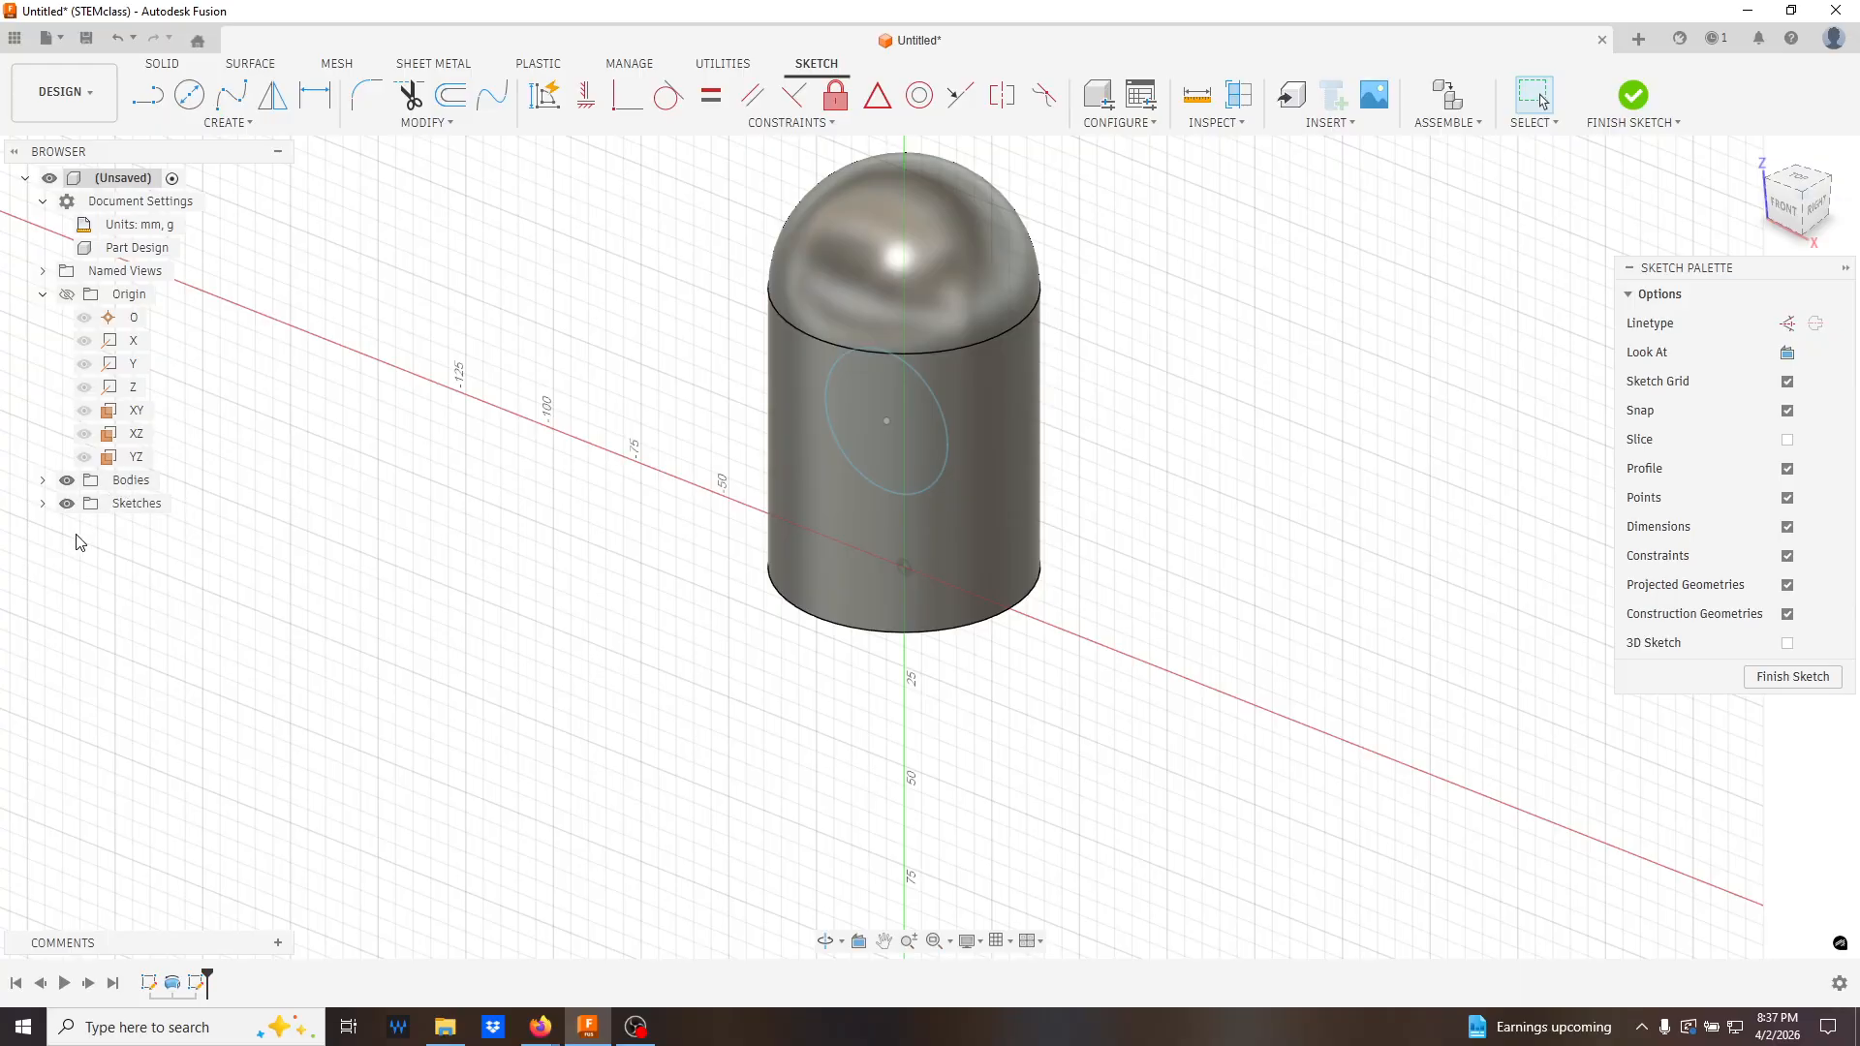
- Hide the bodies and view the circle sketch straight from the front
left_click(42, 479)
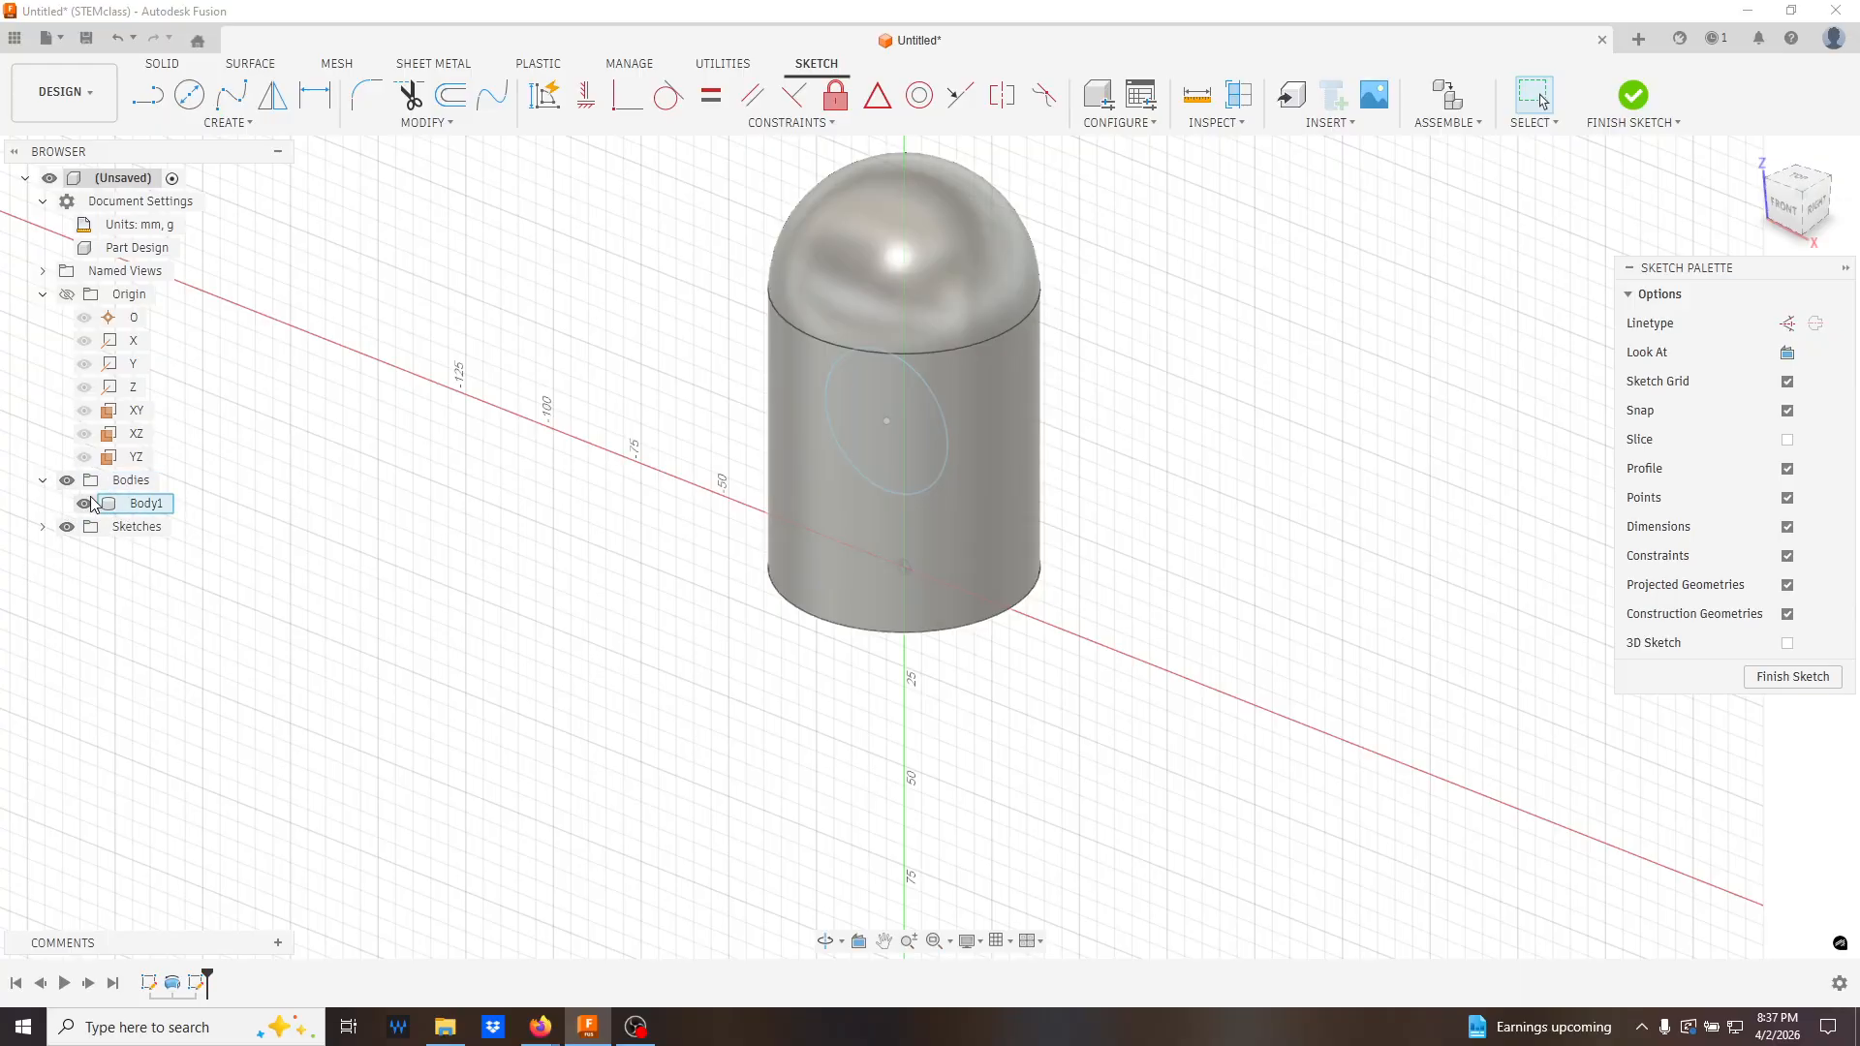
left_click(68, 481)
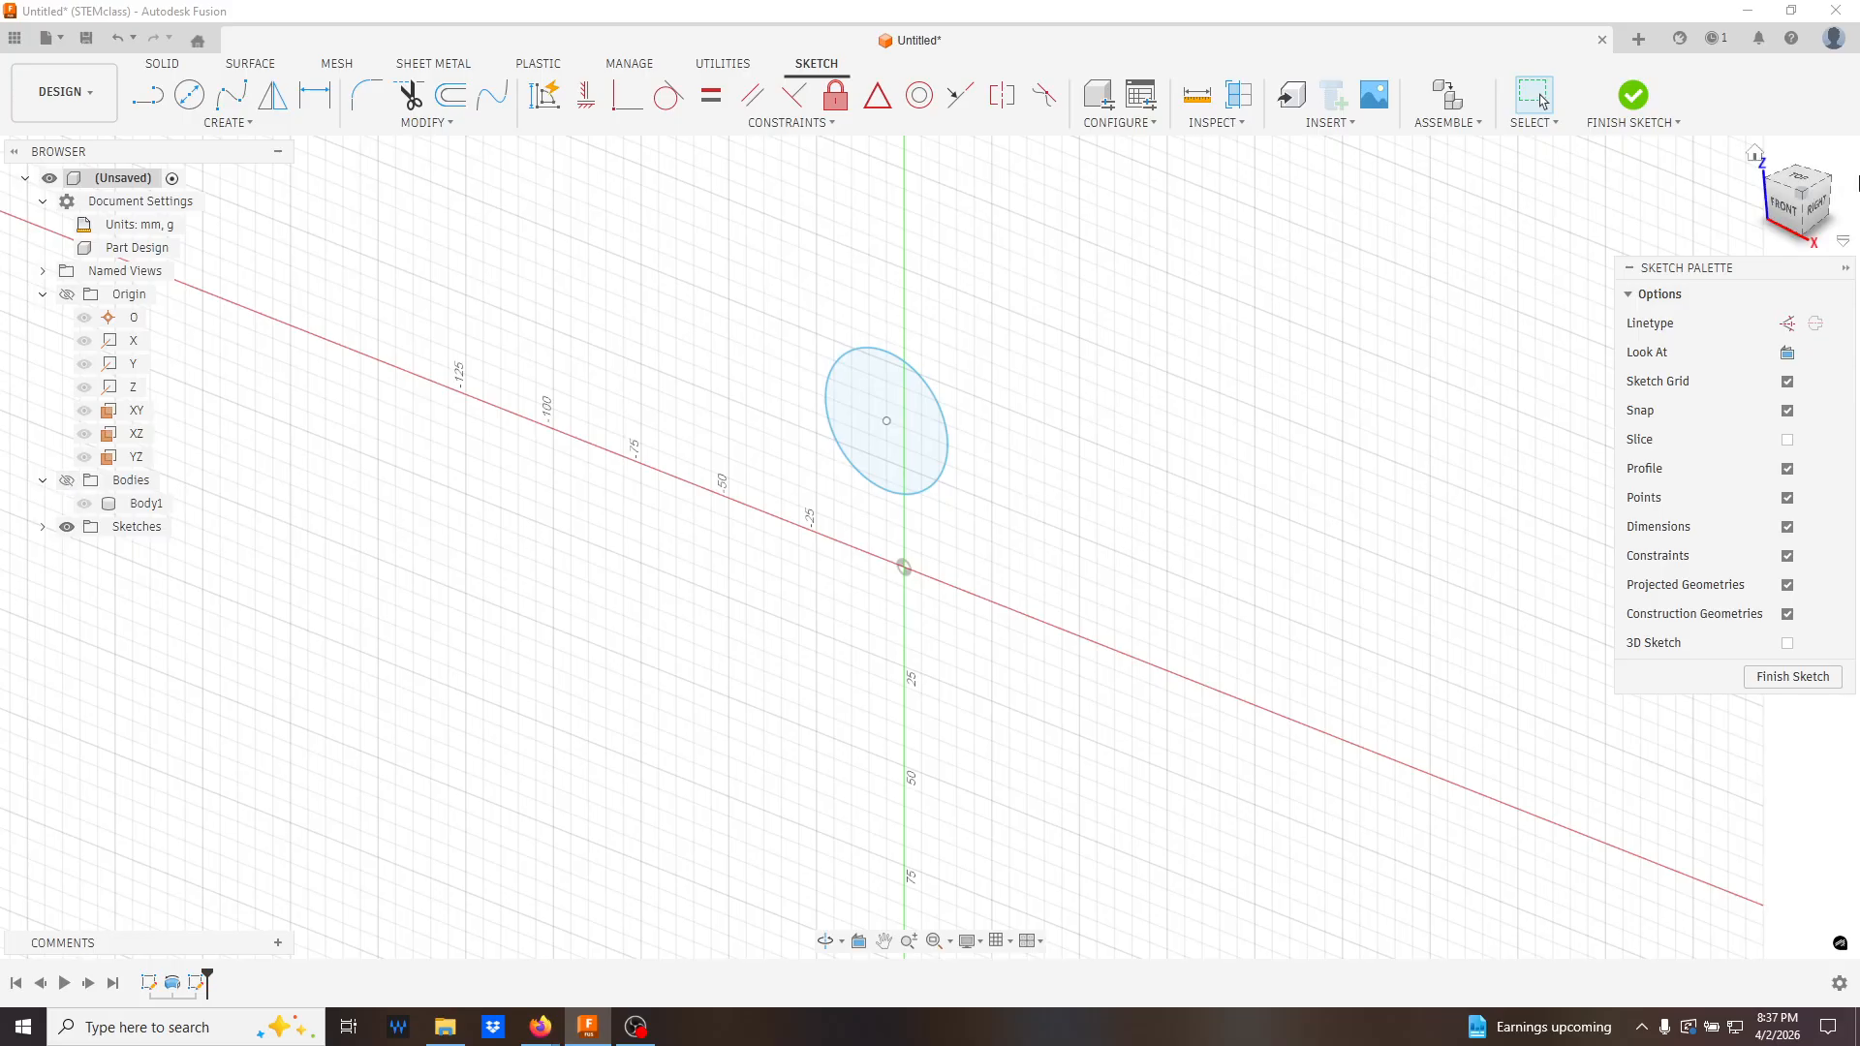
left_click(1787, 212)
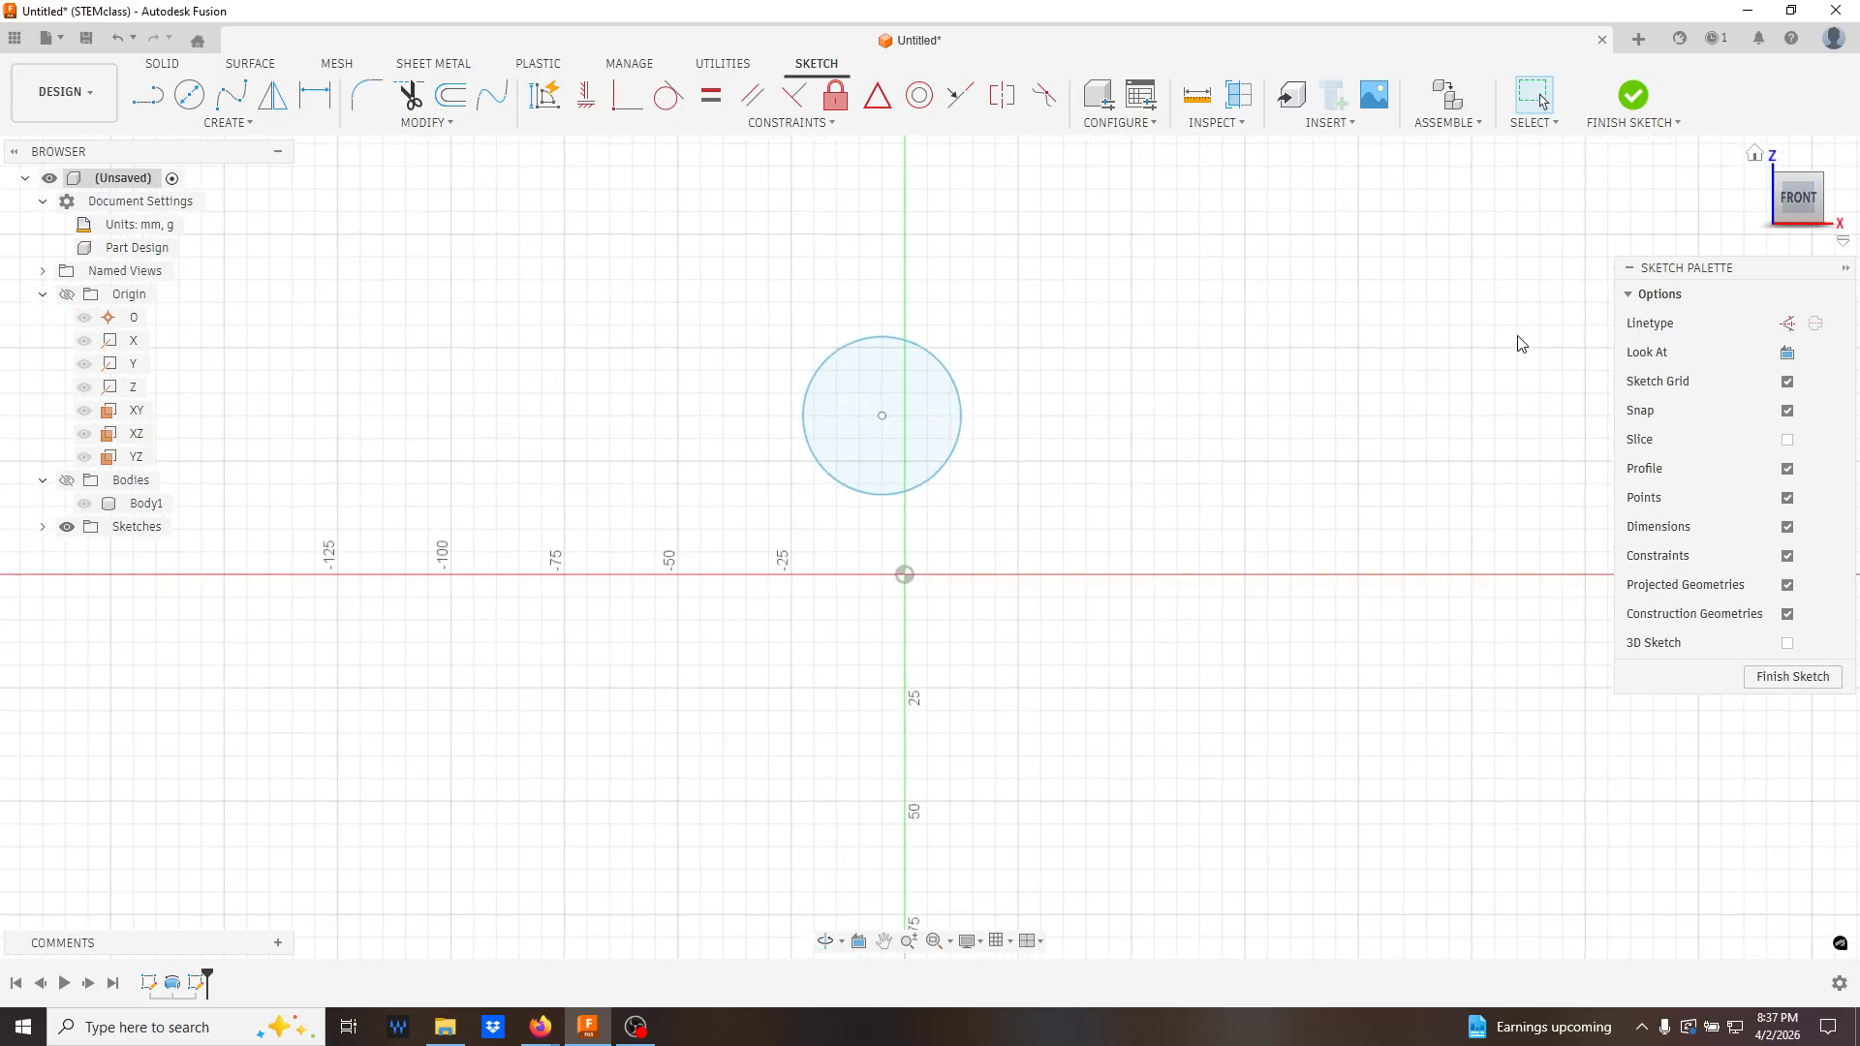
- Draw a line from the circle's centre to the origin
left_click(150, 104)
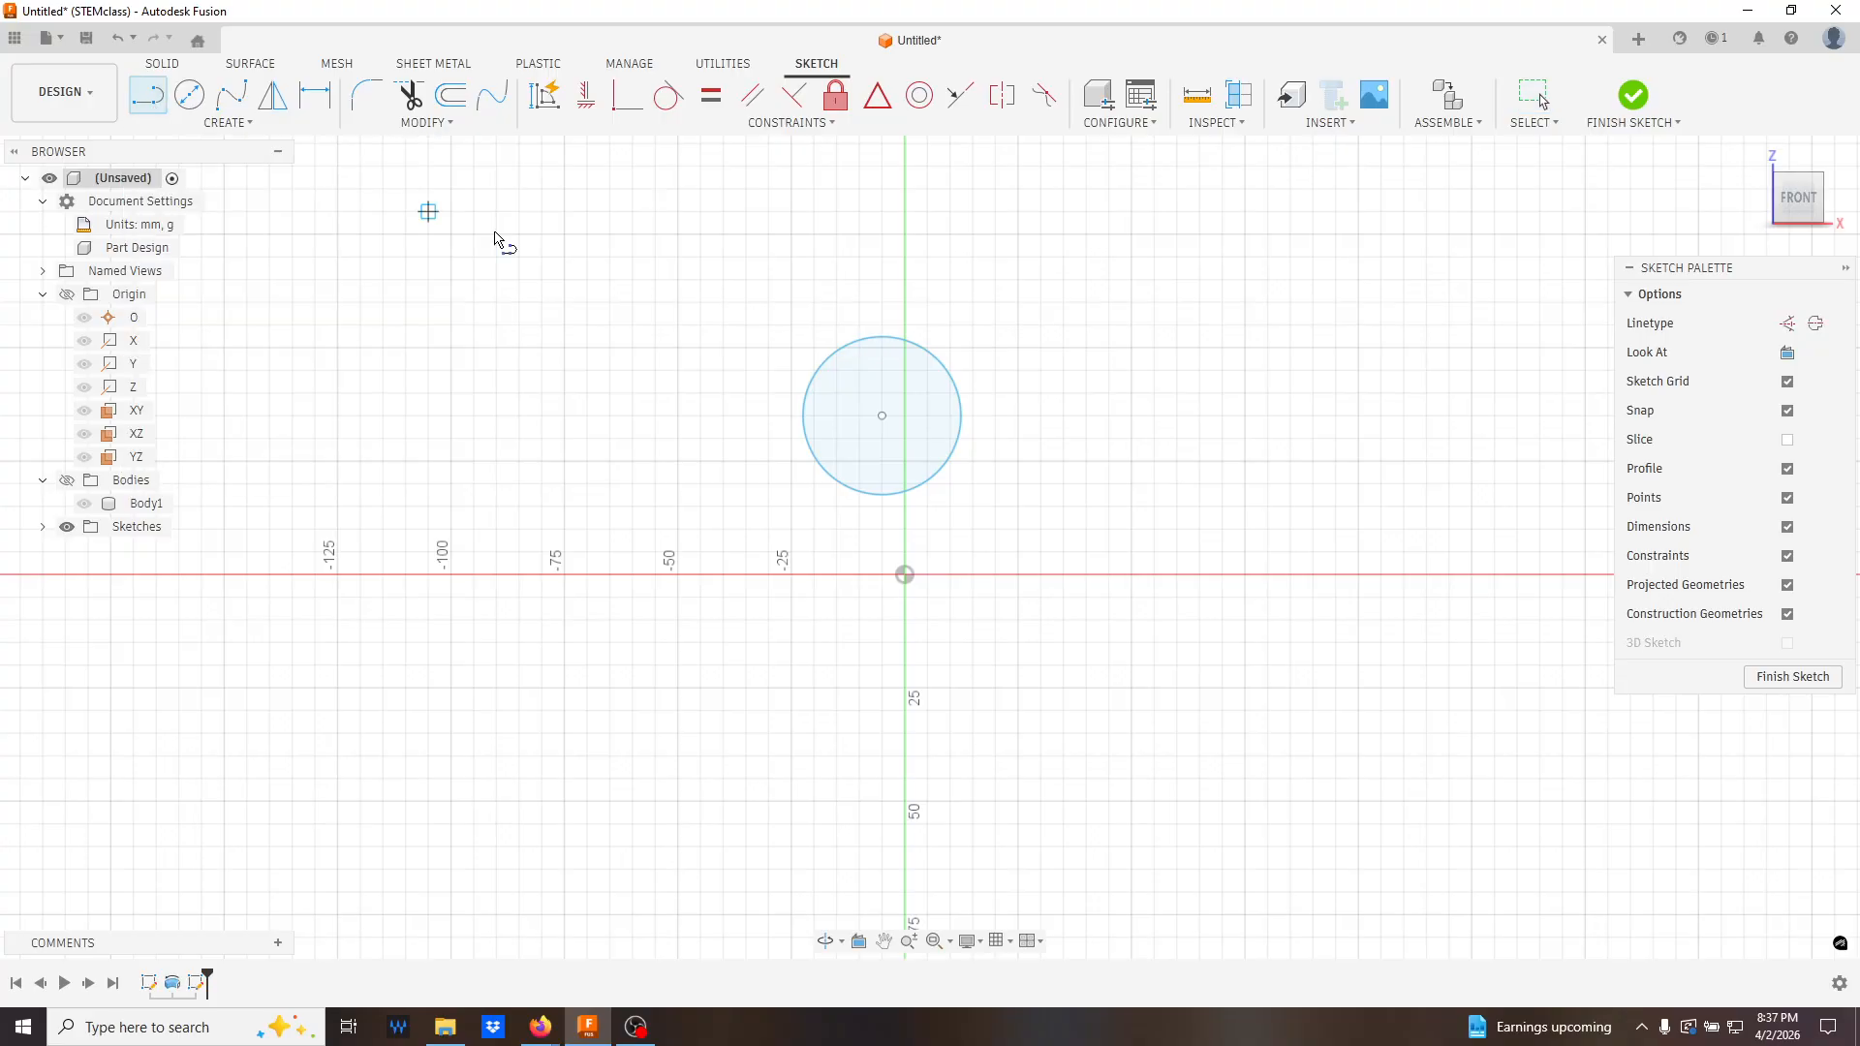
left_click(883, 416)
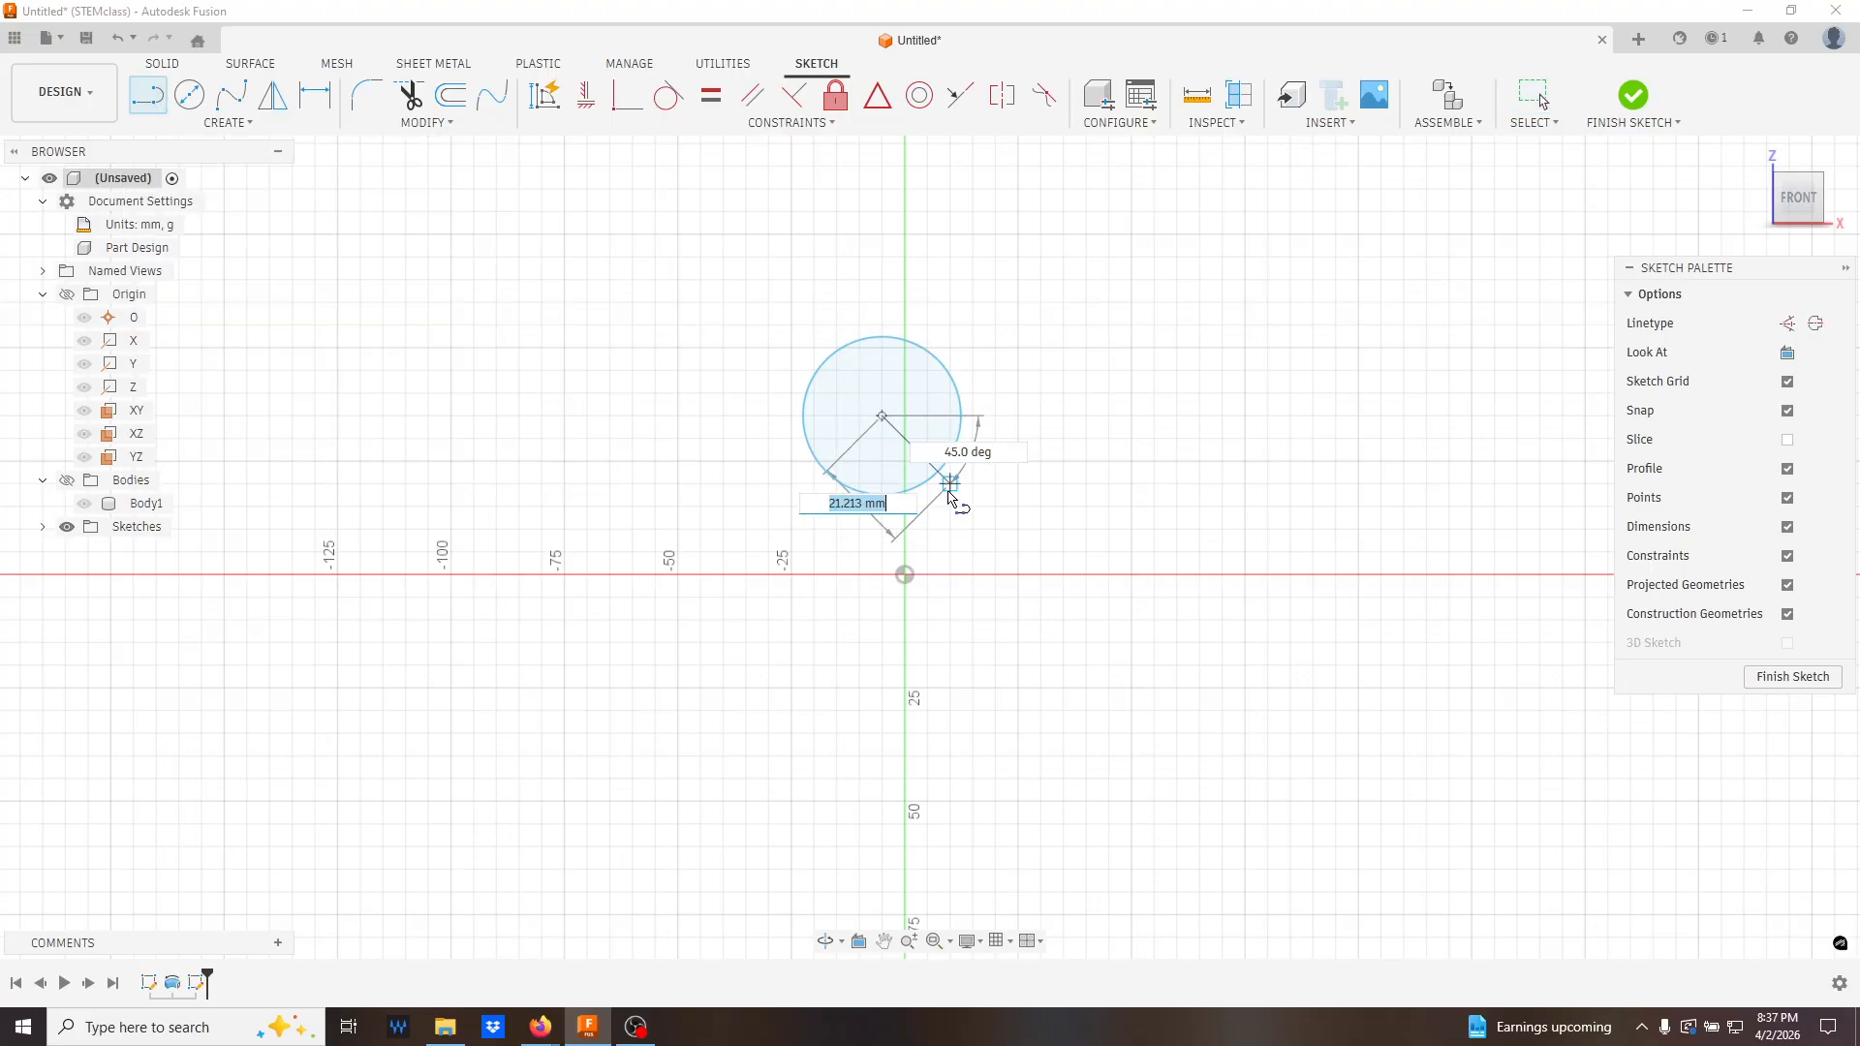
left_click(905, 575)
key("Escape")
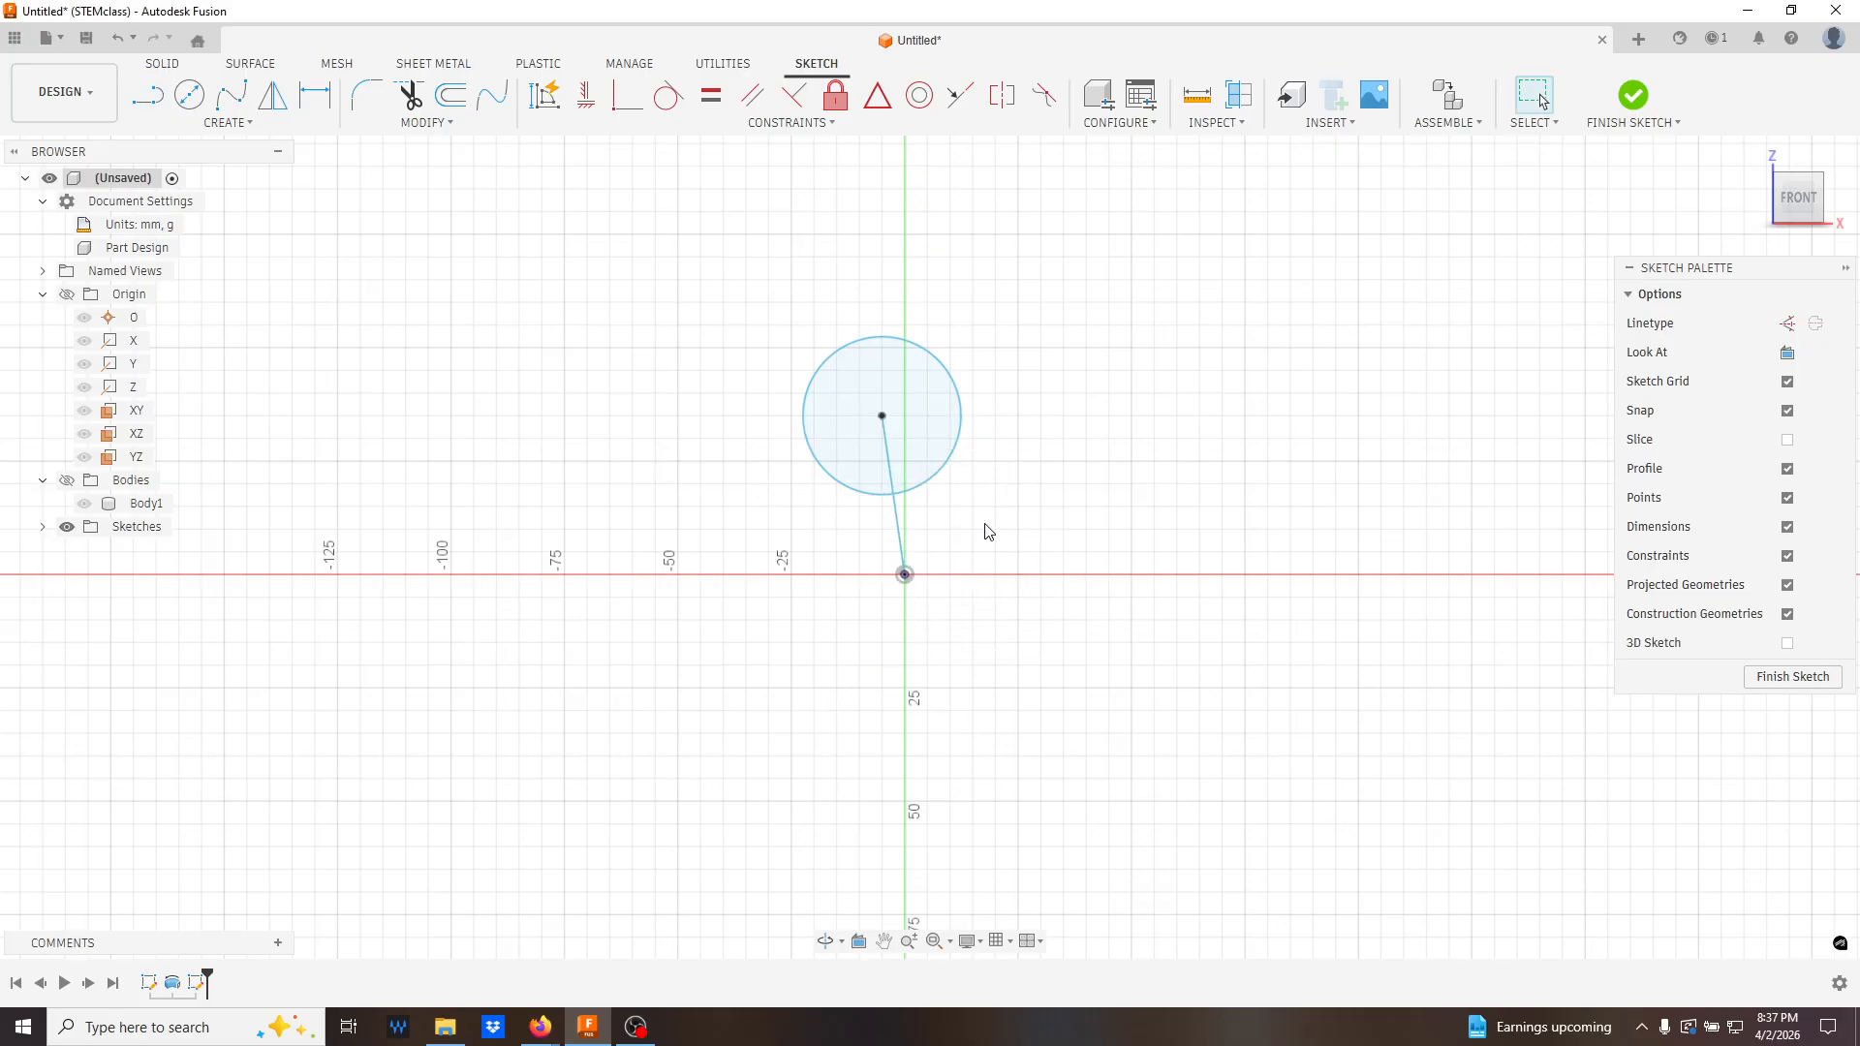
- Convert the line between the circle's centre and the origin to construction geometry and constrain it vertical
left_click(894, 508)
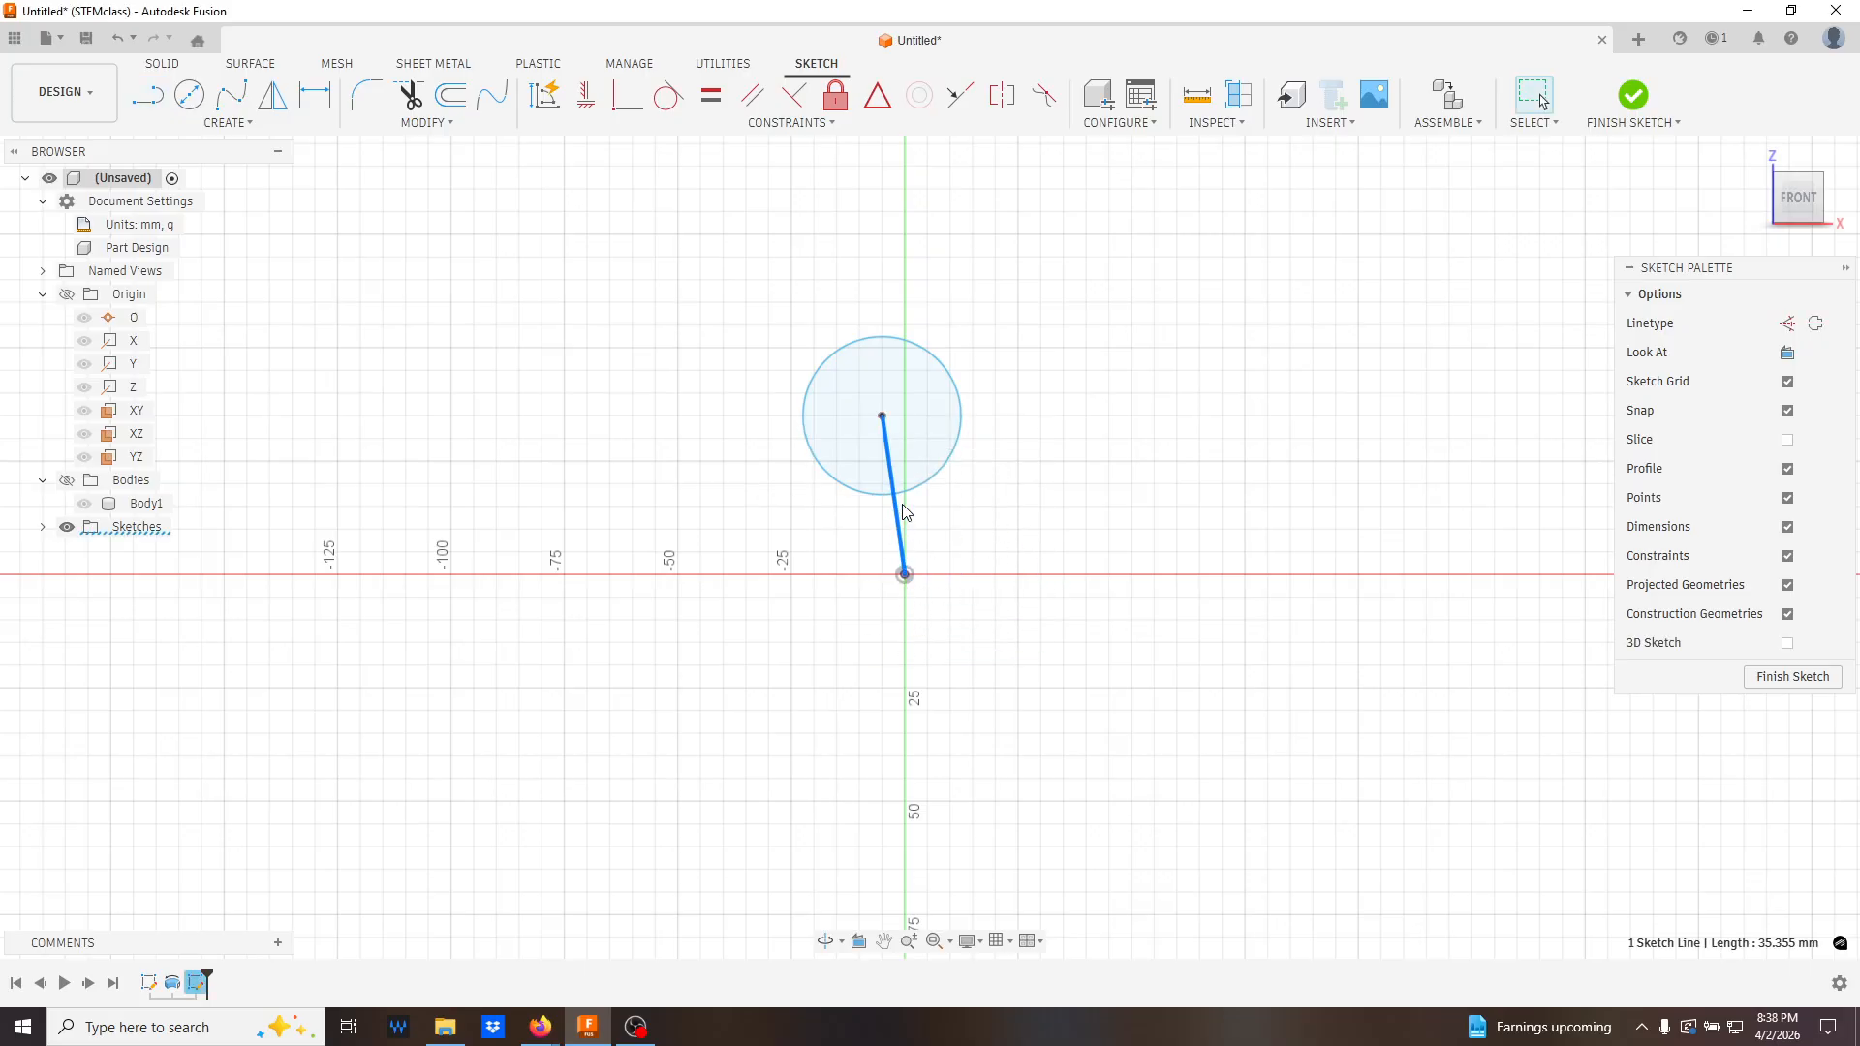
left_click(1788, 326)
left_click(1259, 494)
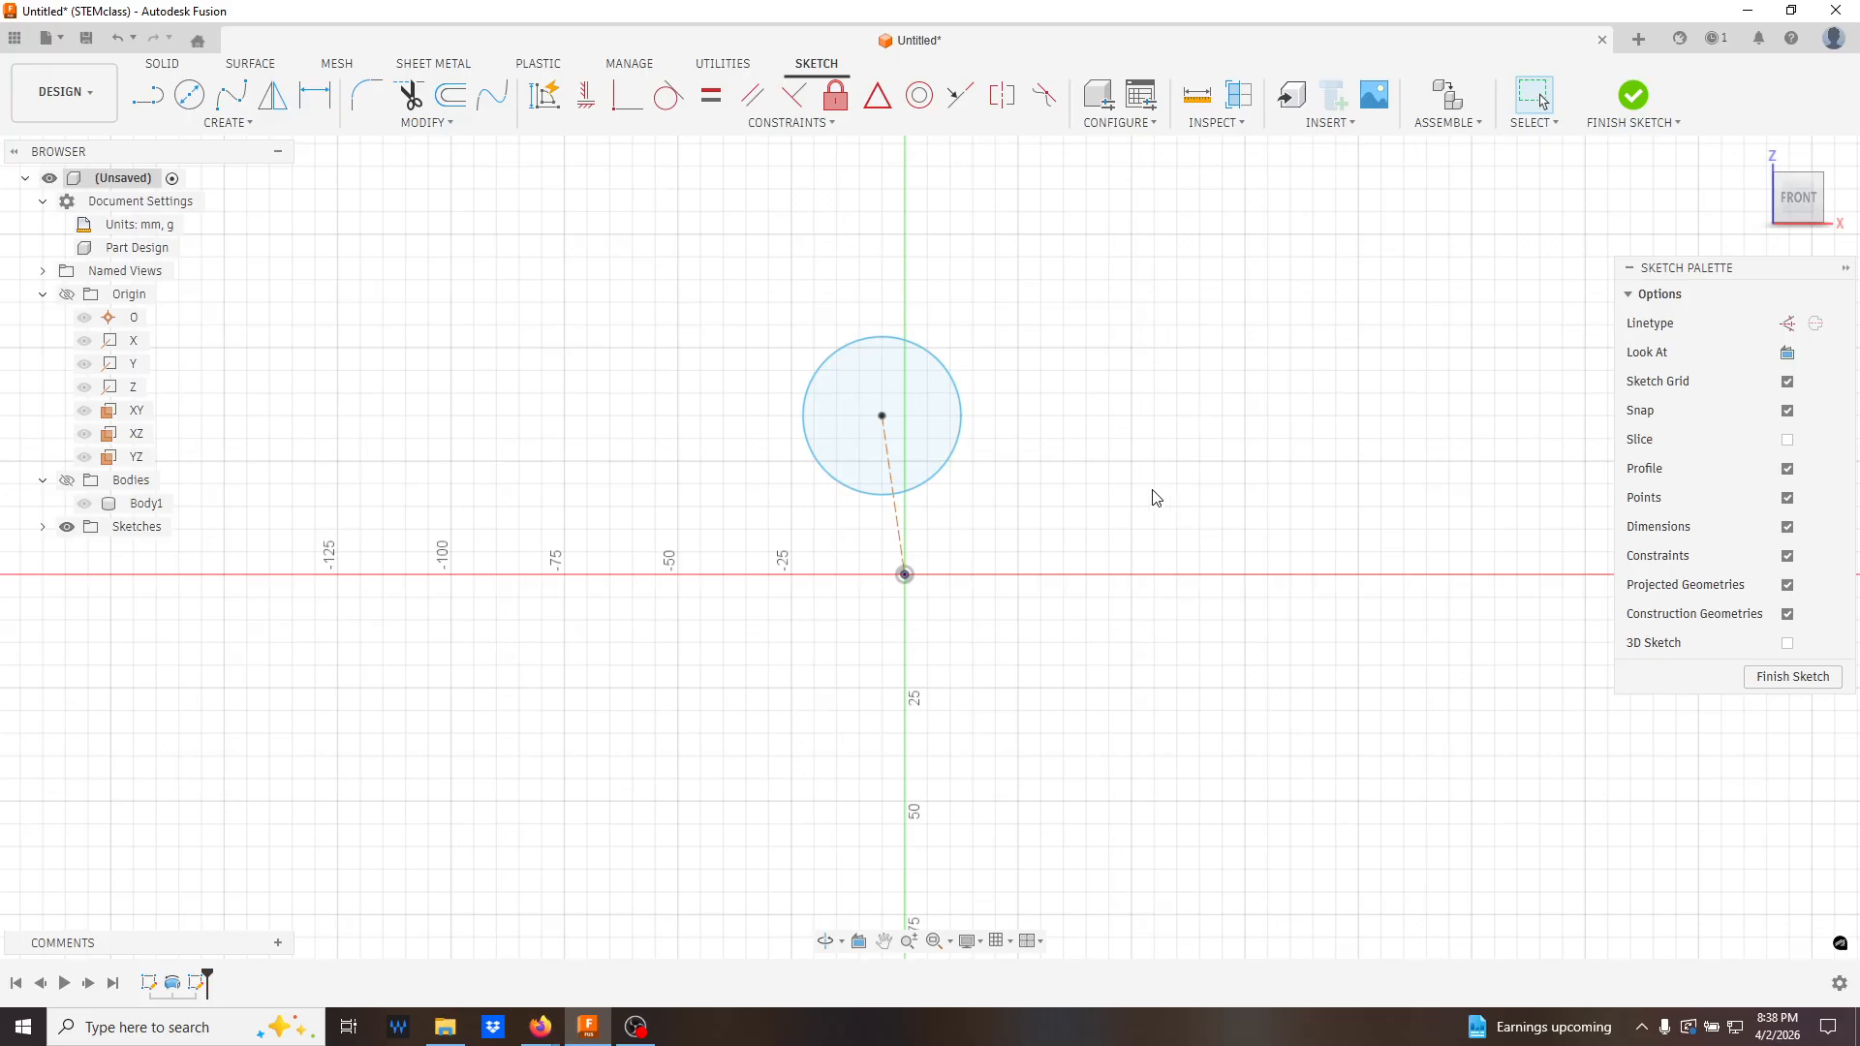
left_click(896, 516)
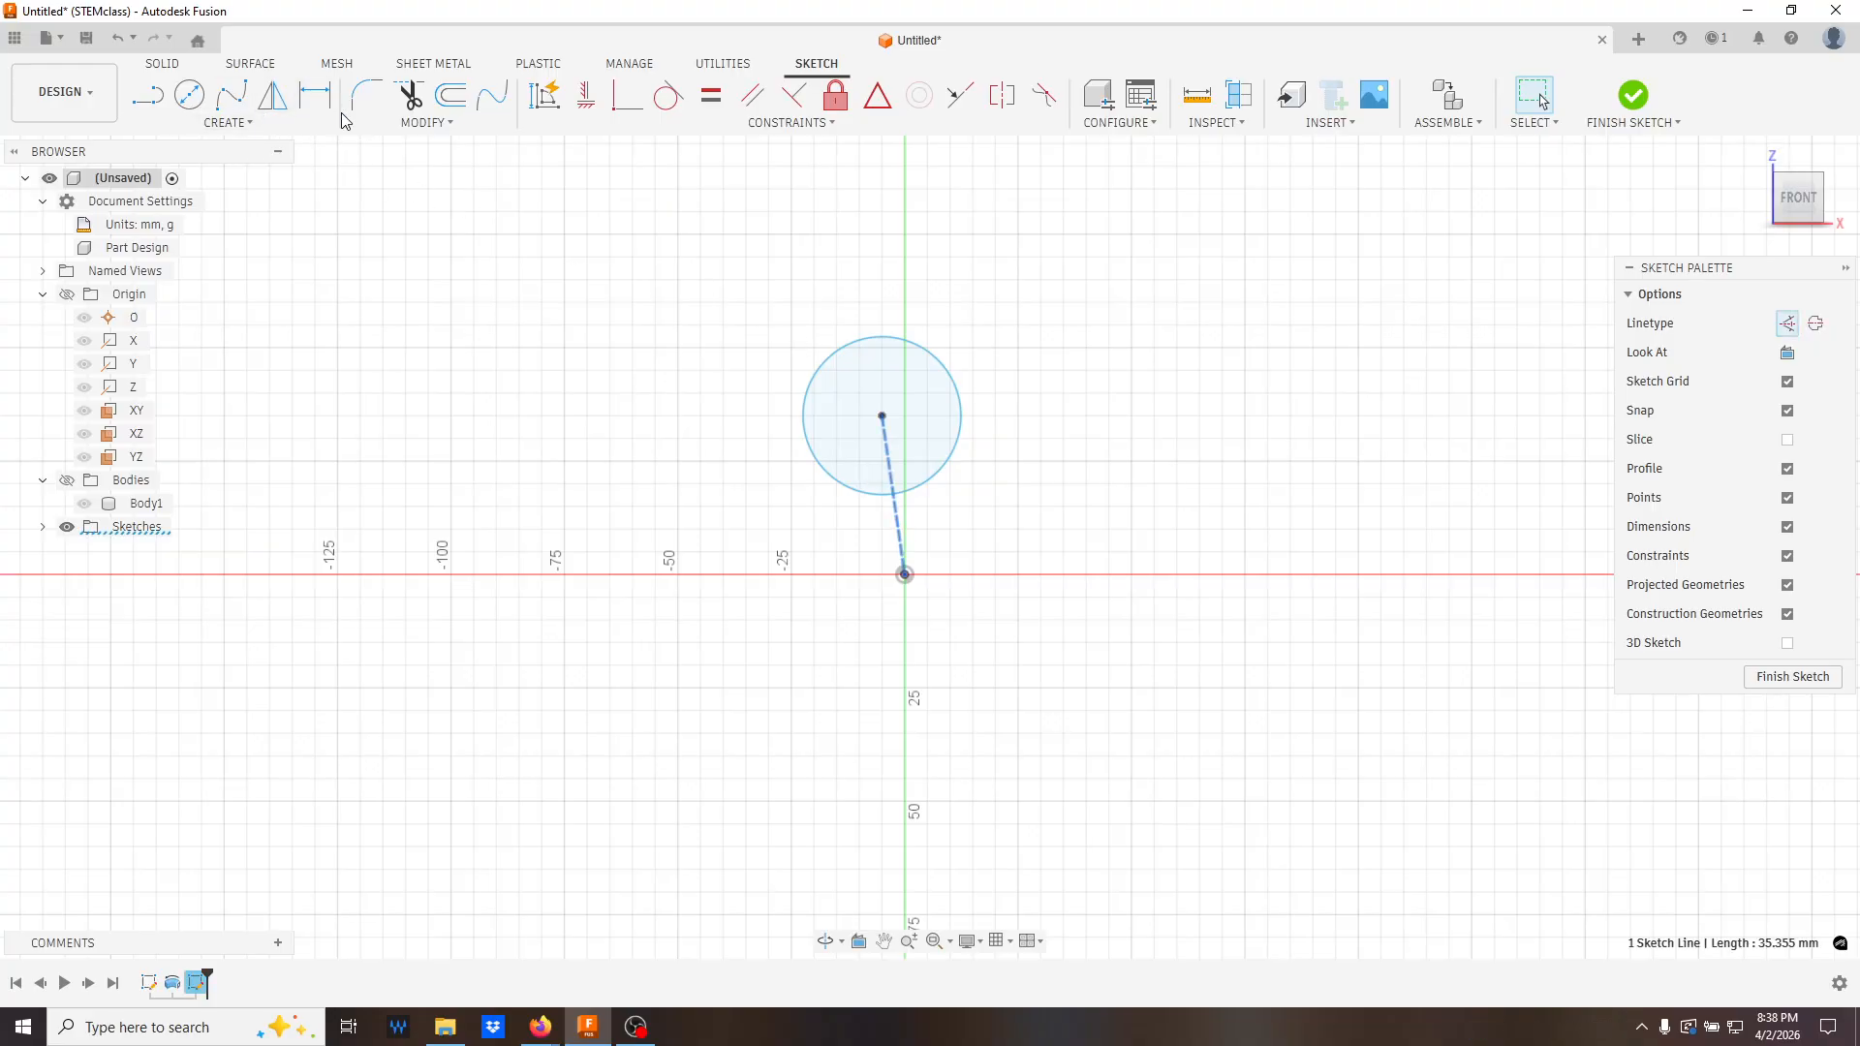
left_click(592, 101)
- Dimension the vertical construction line to 30 mm so the circle's centre sits that far above the origin
key("d")
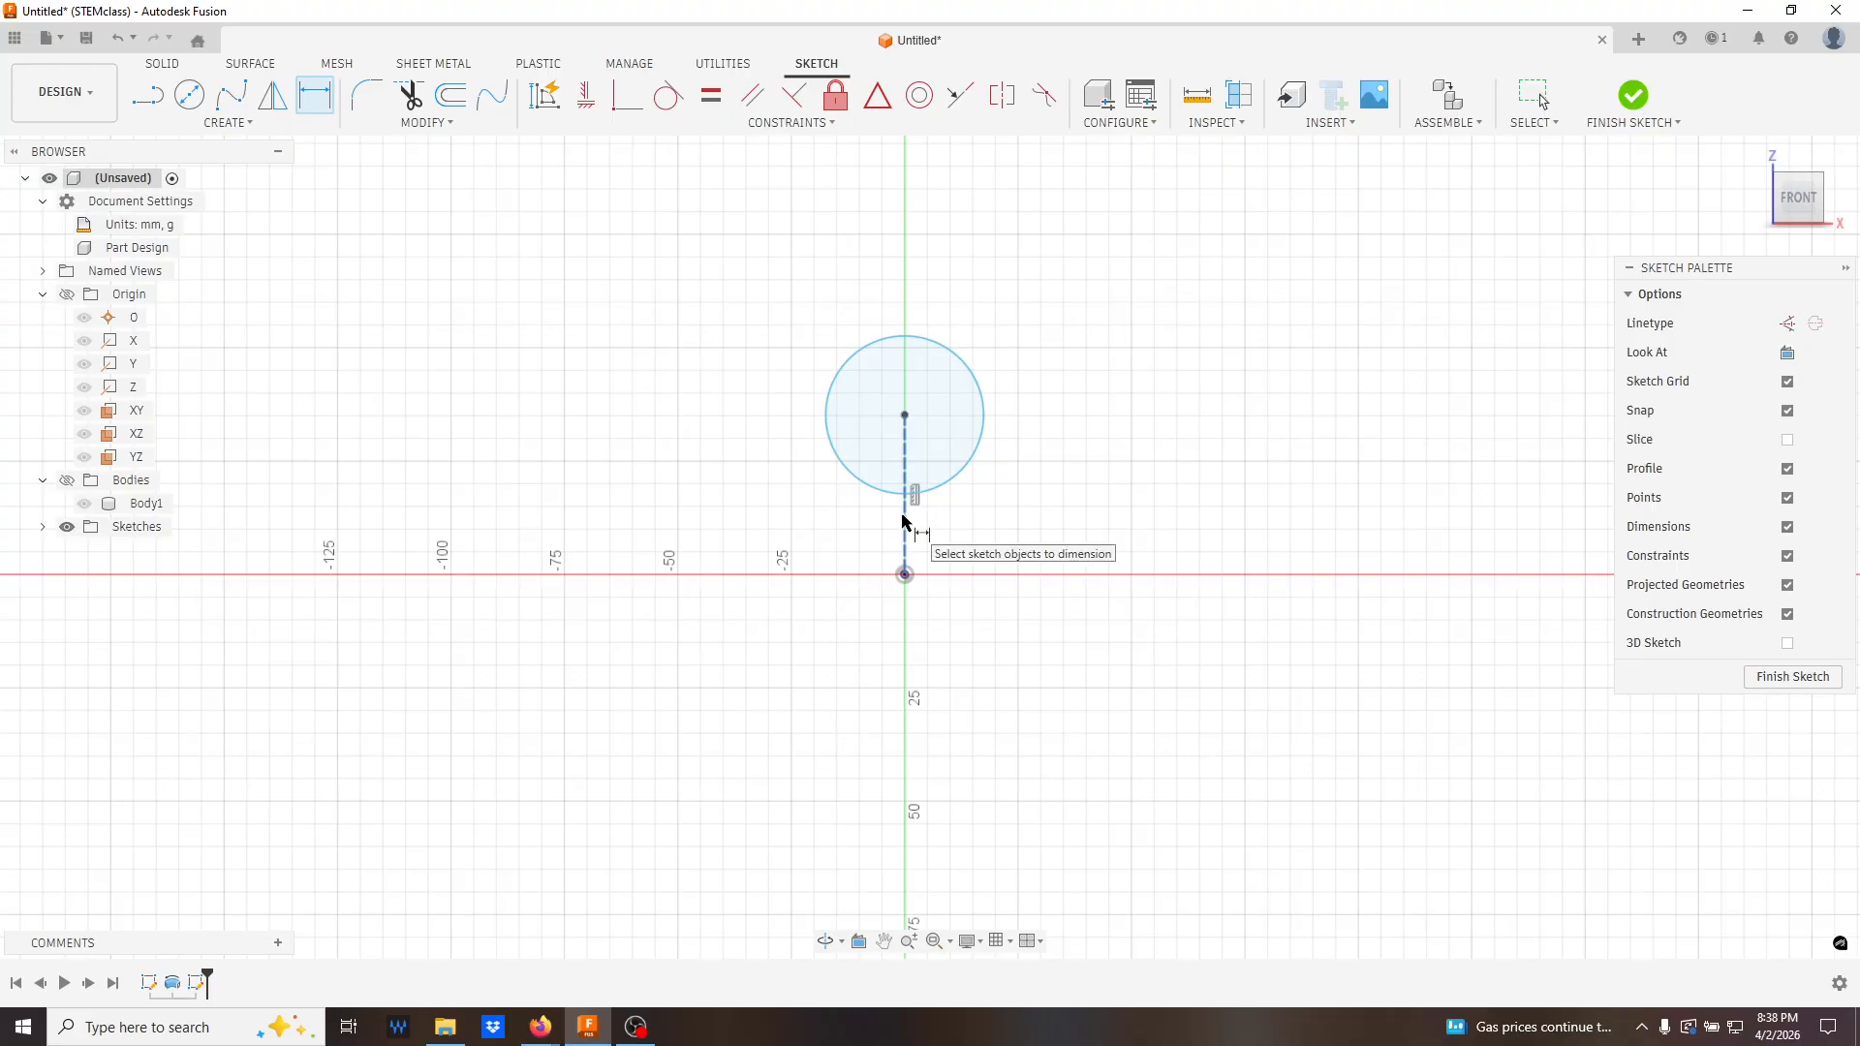
left_click(901, 514)
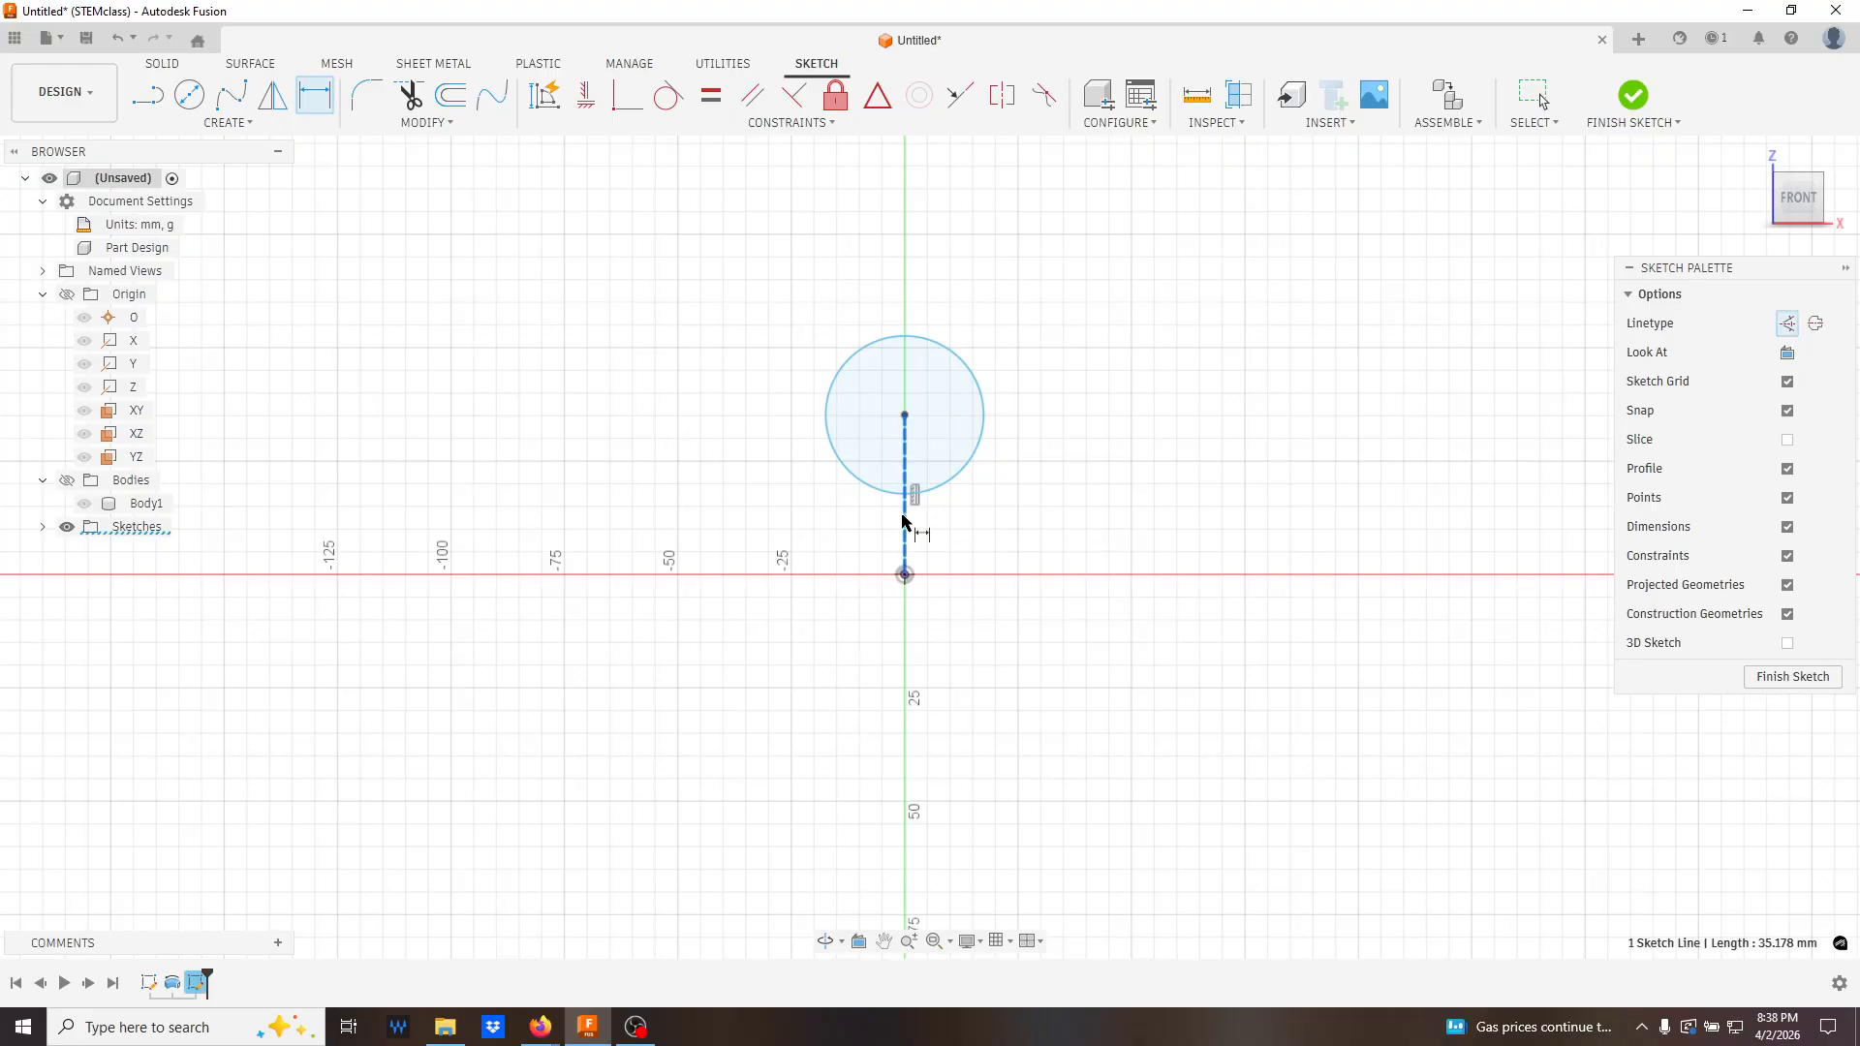
left_click(728, 505)
type("3")
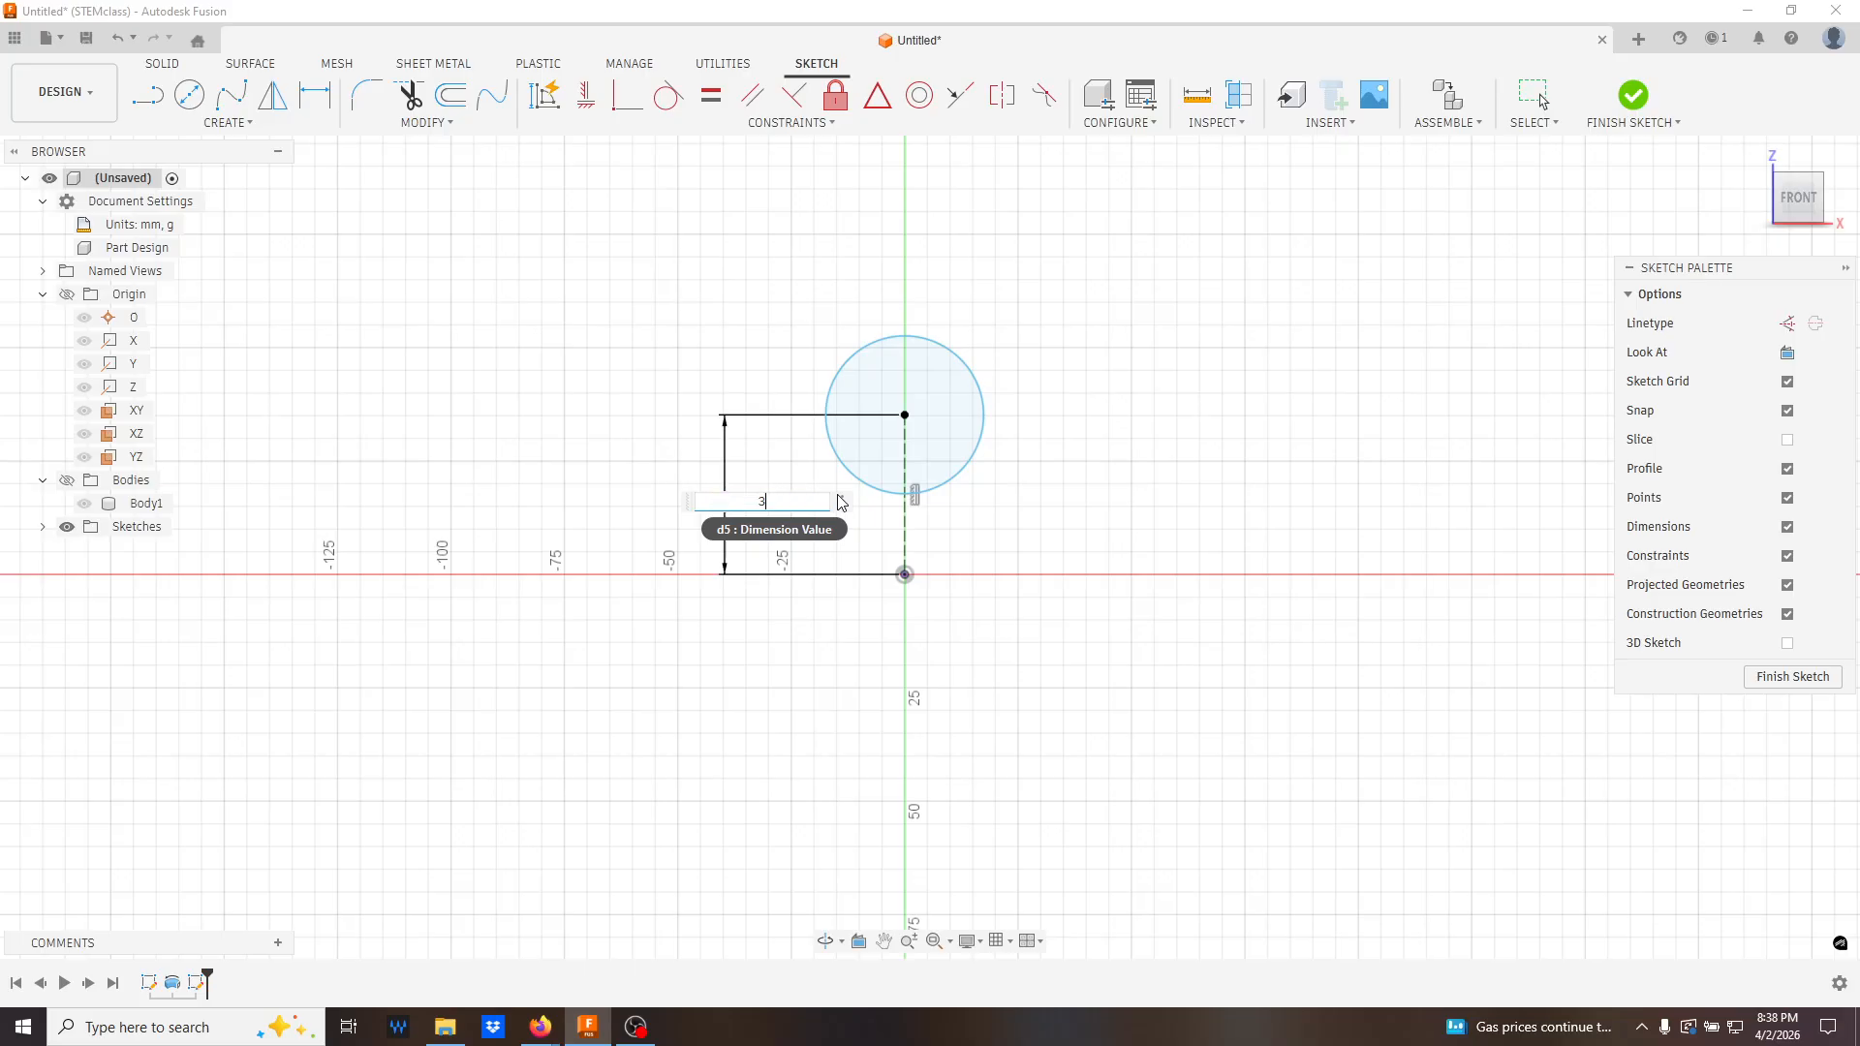
type("0")
key("Return")
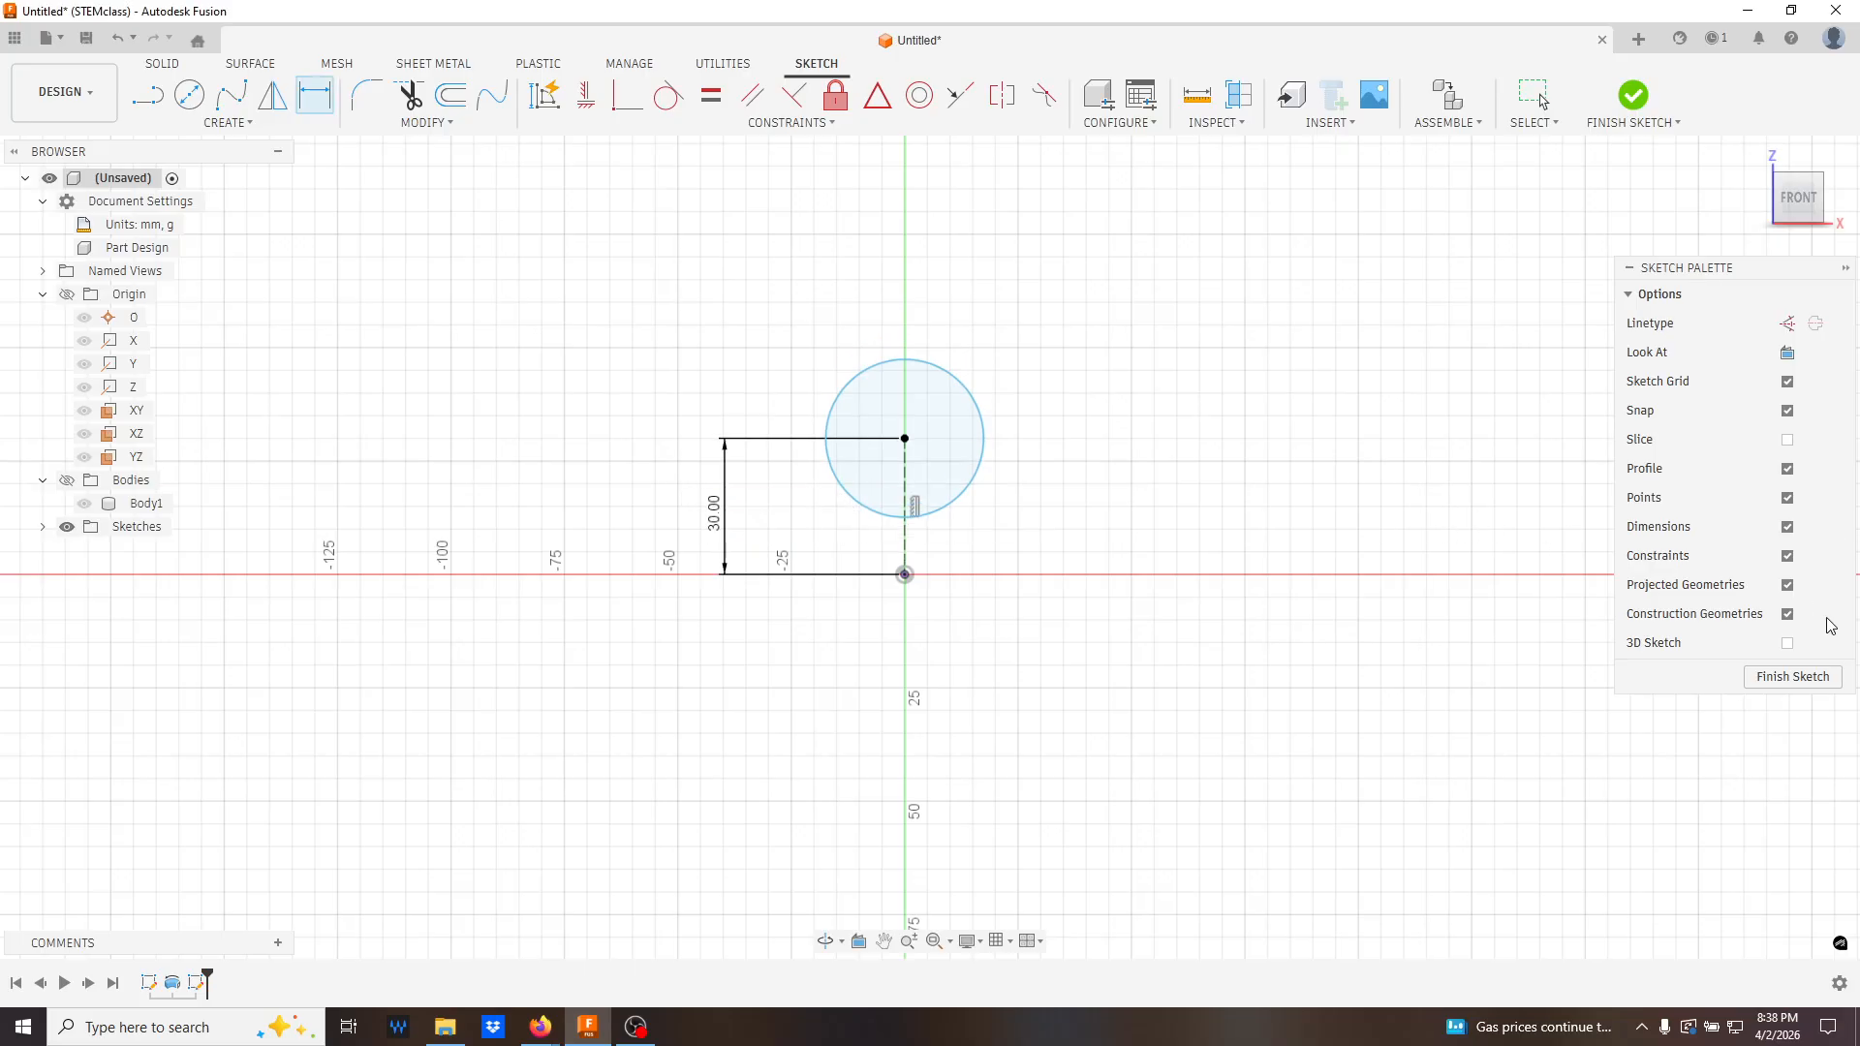
- Dimension the circle's diameter to 20 mm and finish the sketch
left_click(979, 409)
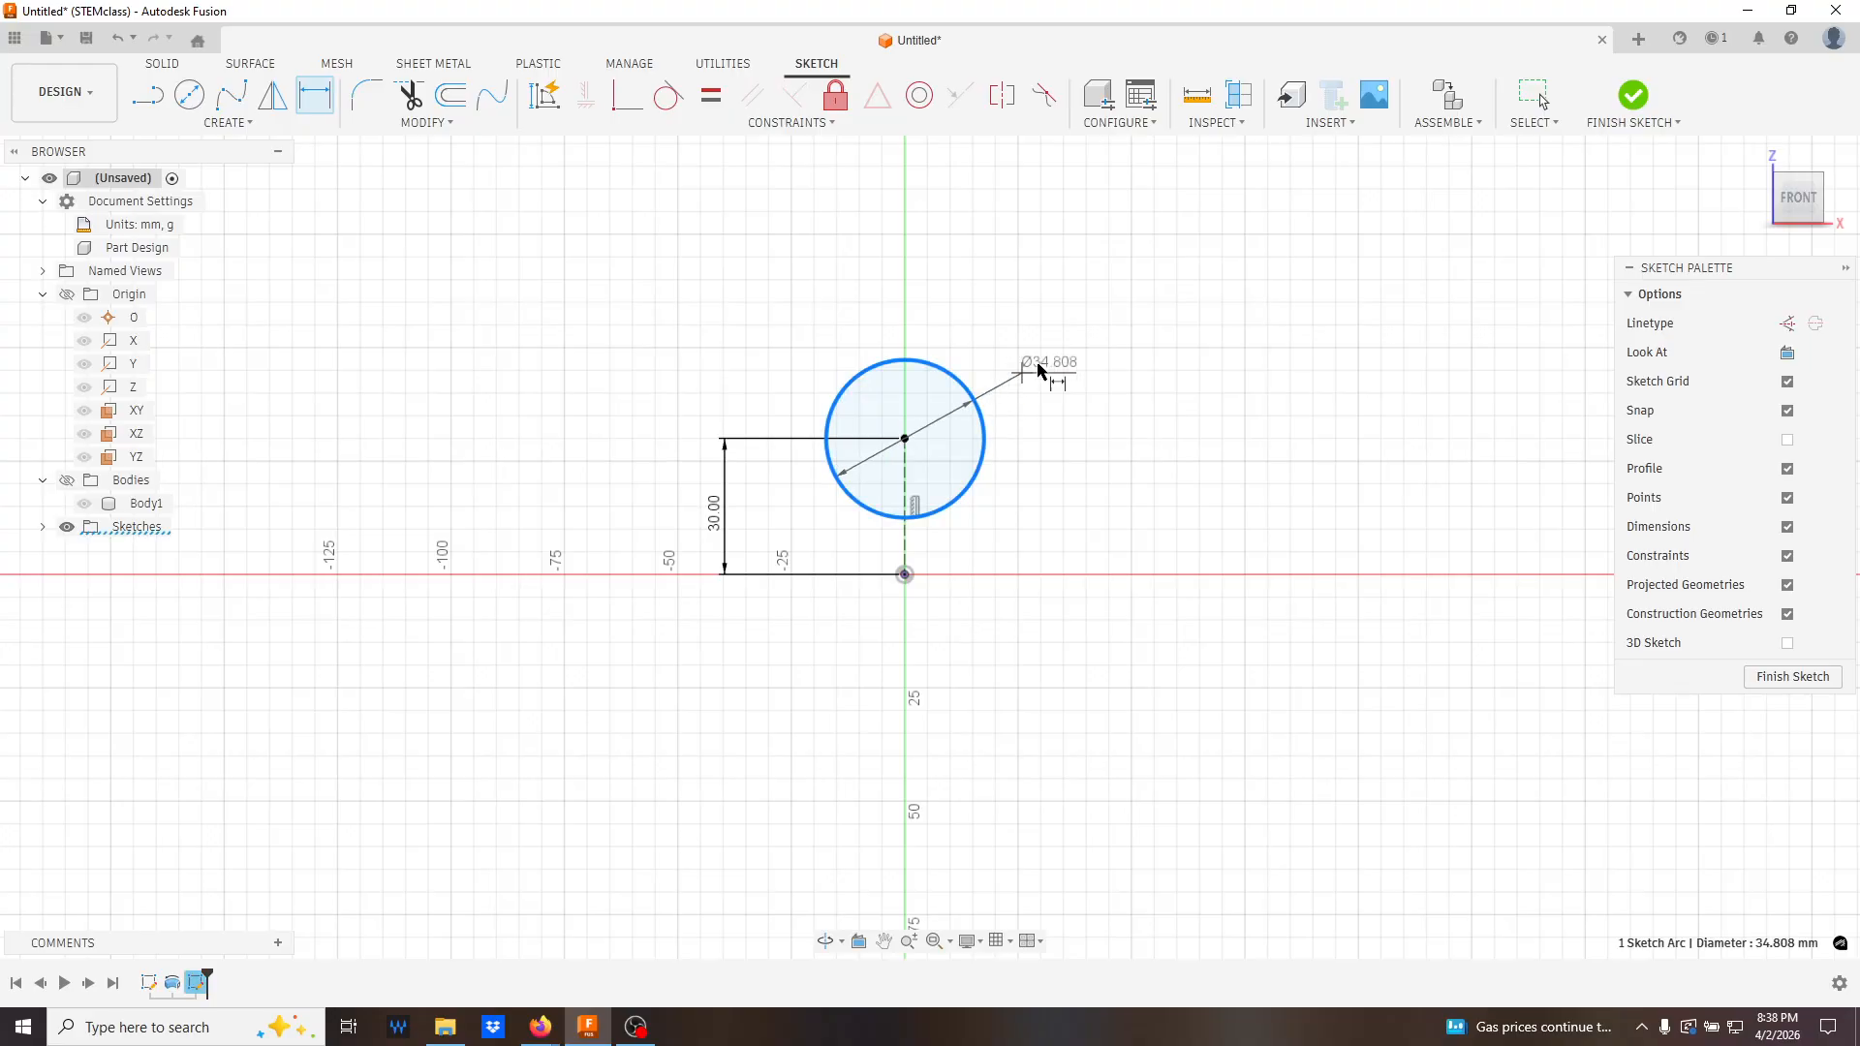
left_click(1109, 327)
type("20")
key("Return")
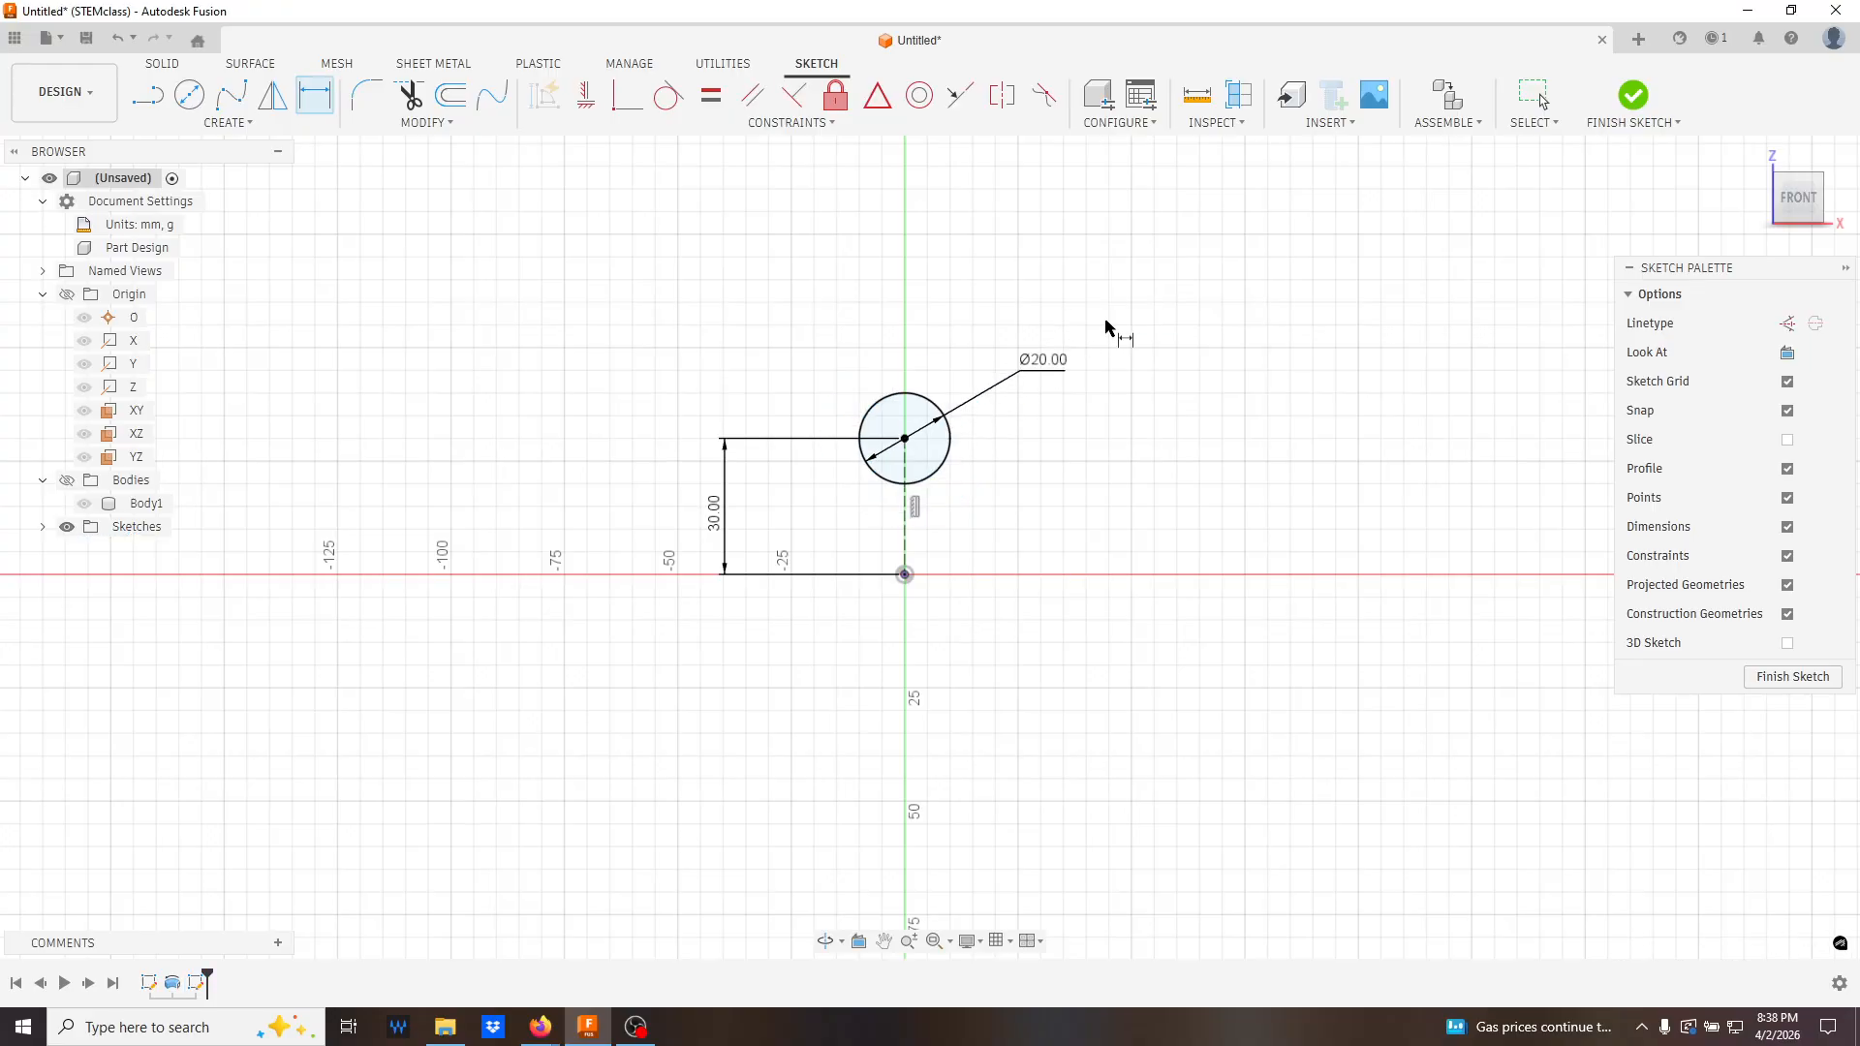
left_click(1782, 677)
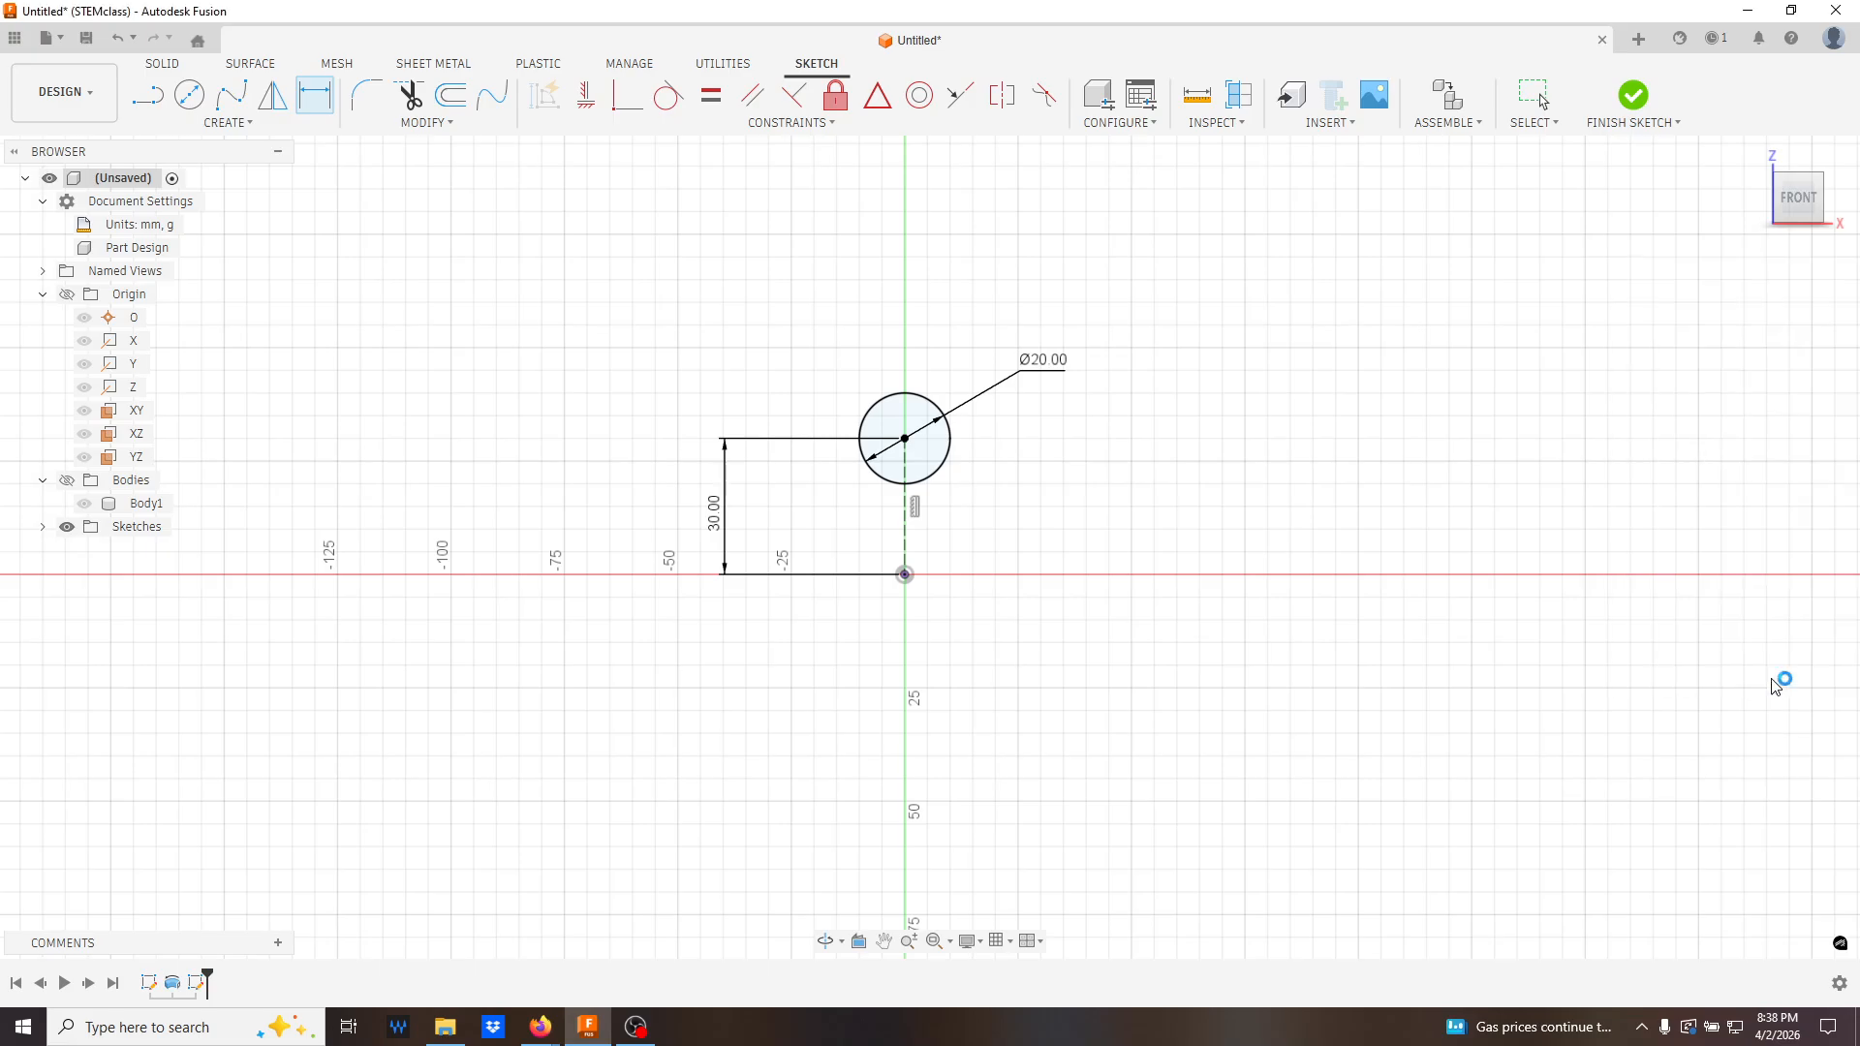
- Show the bodies again and select the circle sketch, Sketch2, in the expanded sketch list
left_click(67, 481)
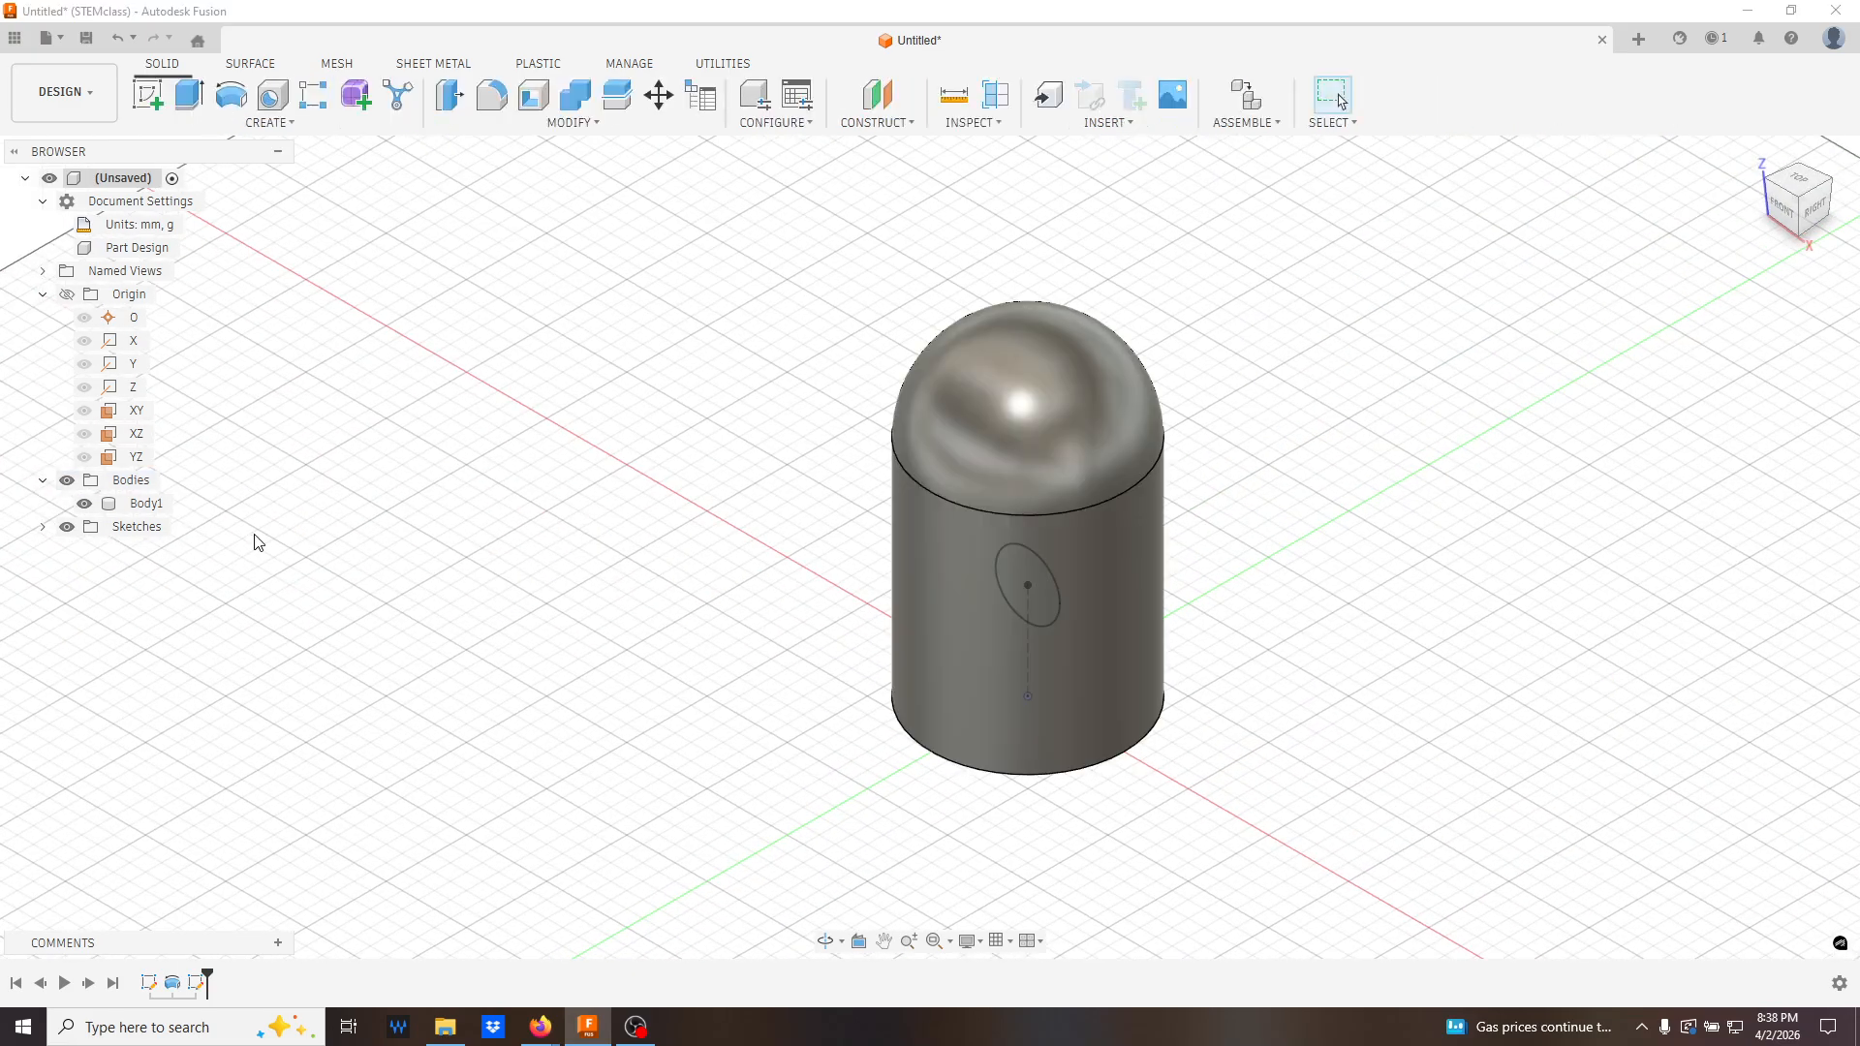
left_click(41, 528)
left_click(145, 572)
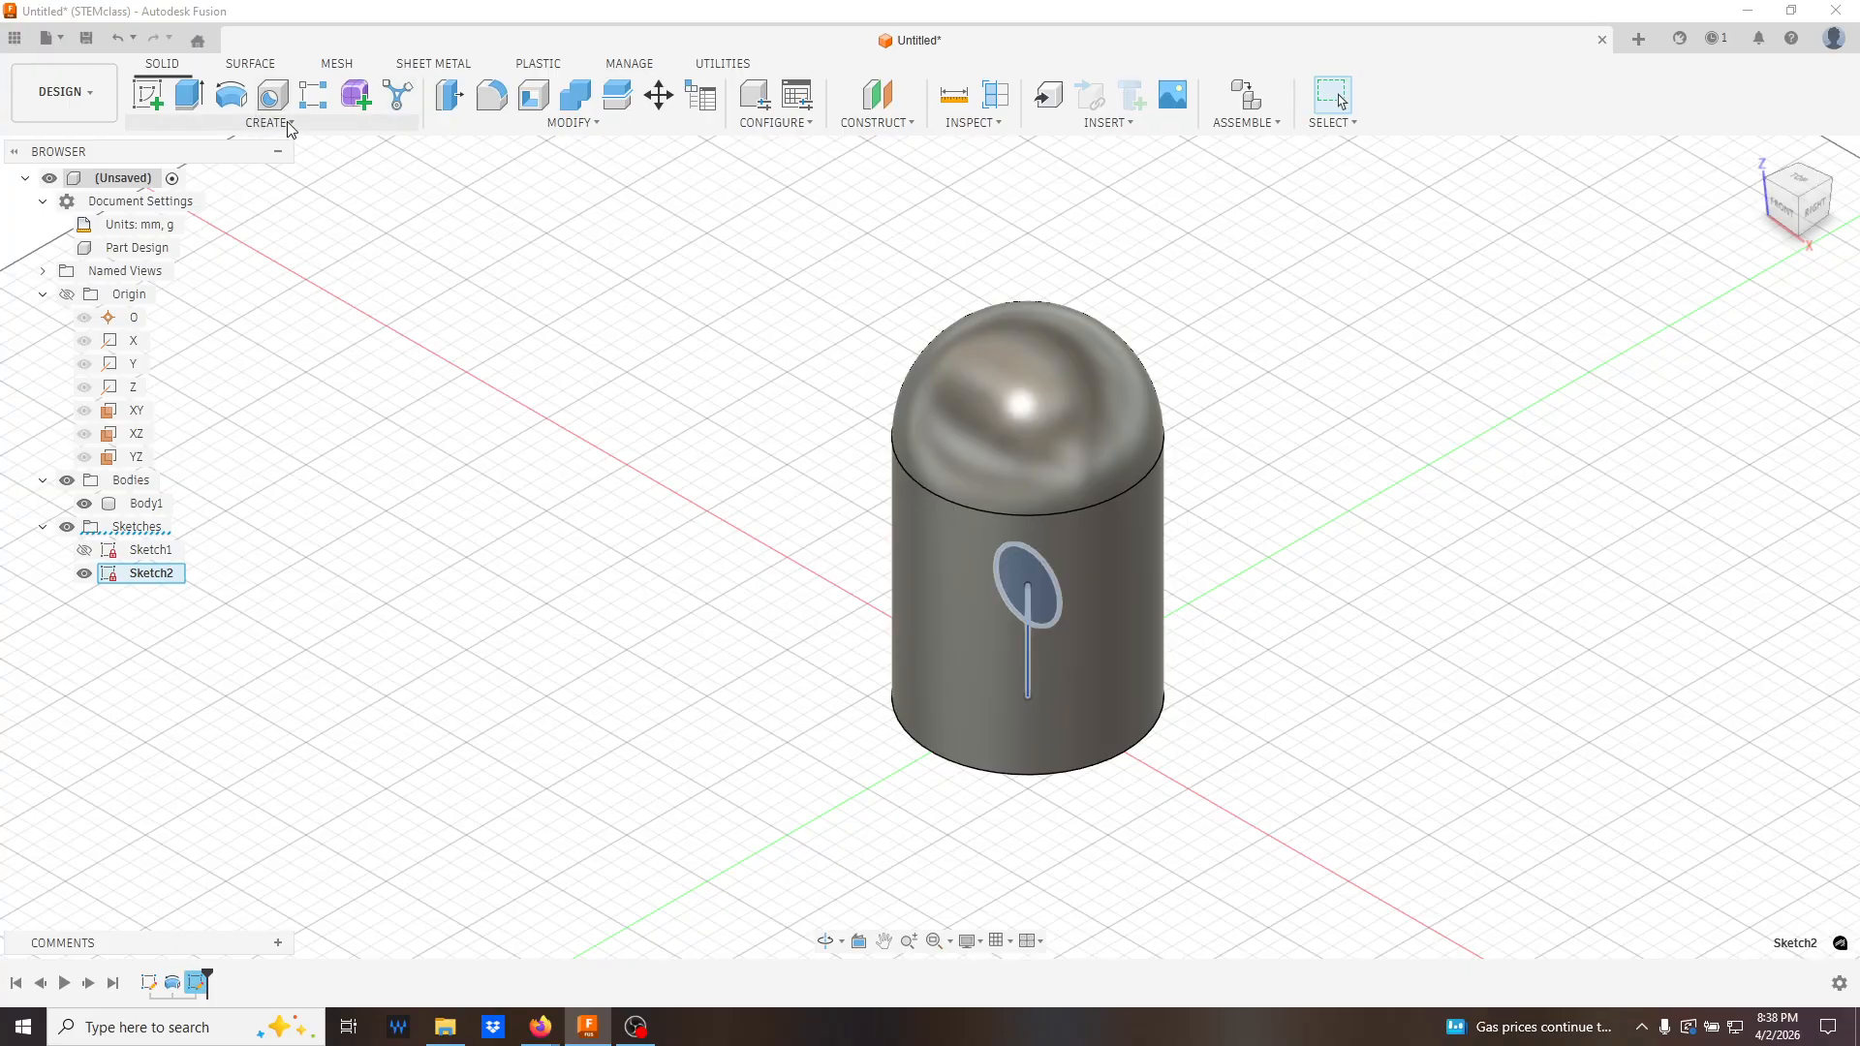
- Extrude the circle profile -75 mm out through the front wall of the cylinder as a cut preview
left_click(191, 97)
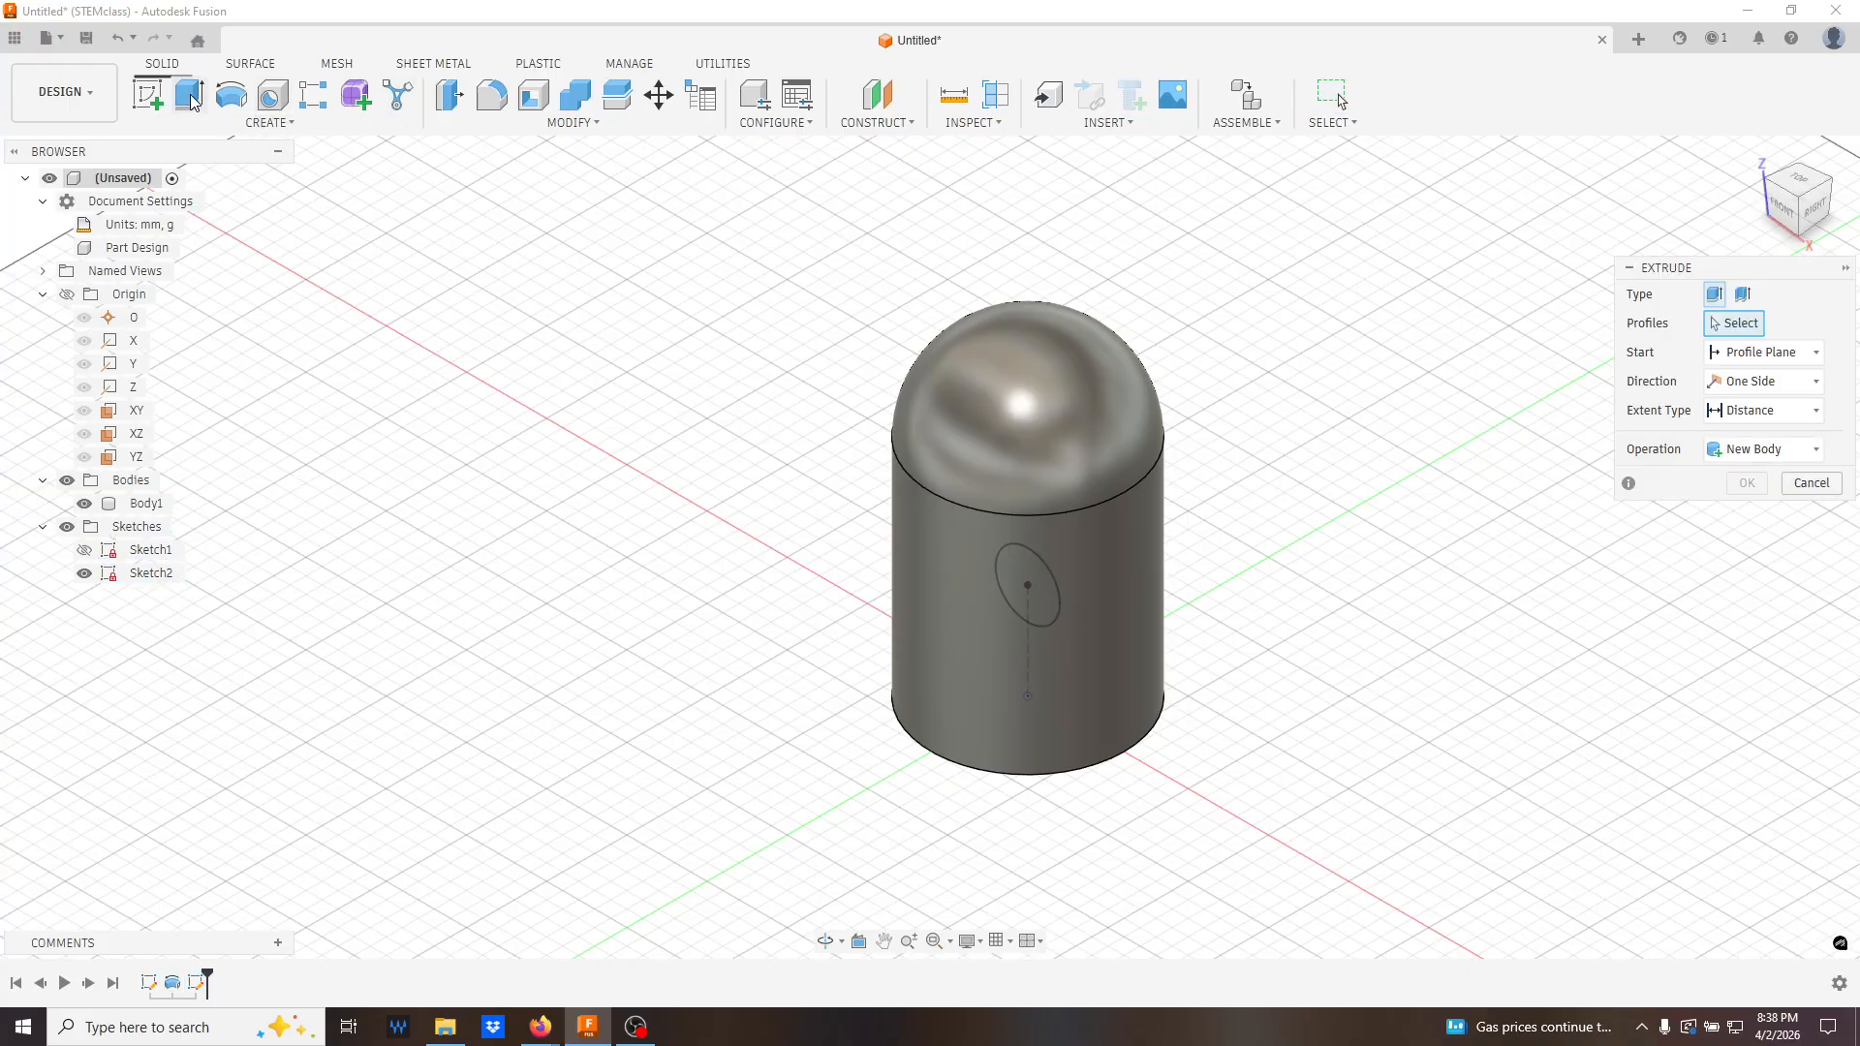
left_click(1017, 579)
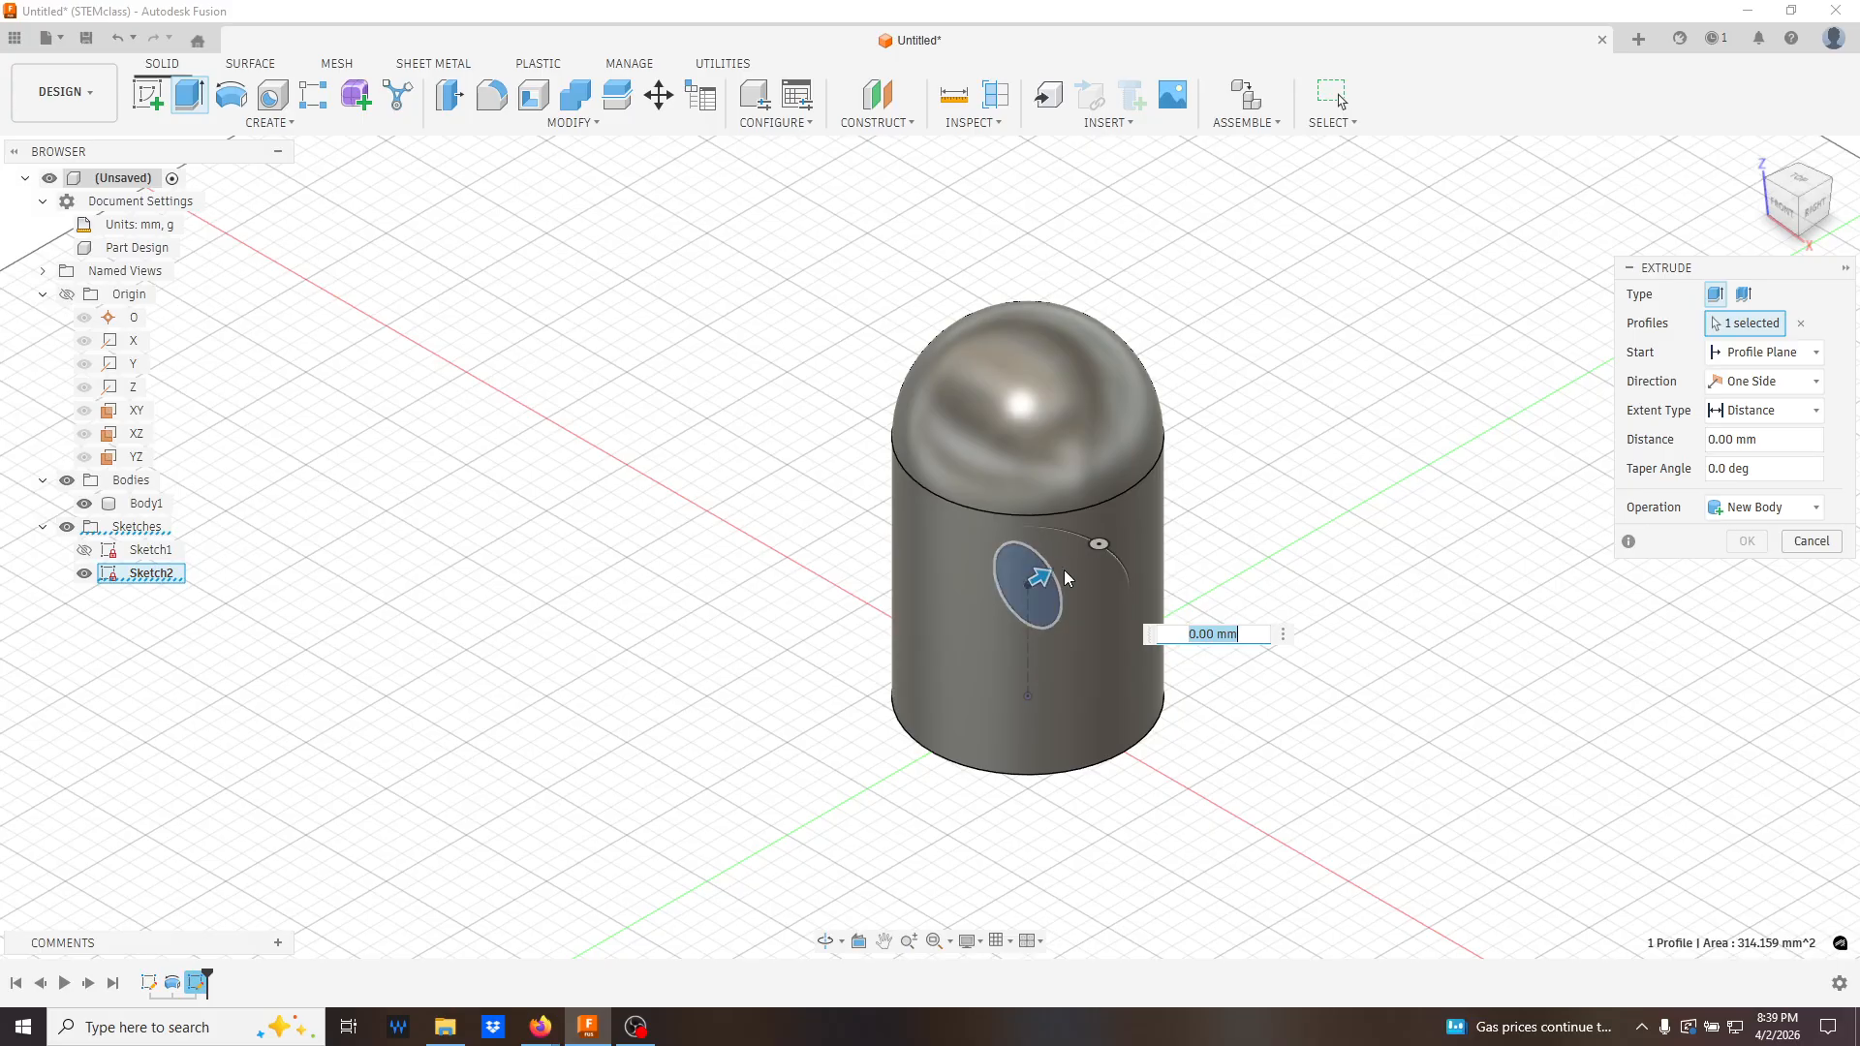
left_click_drag(1034, 578, 777, 730)
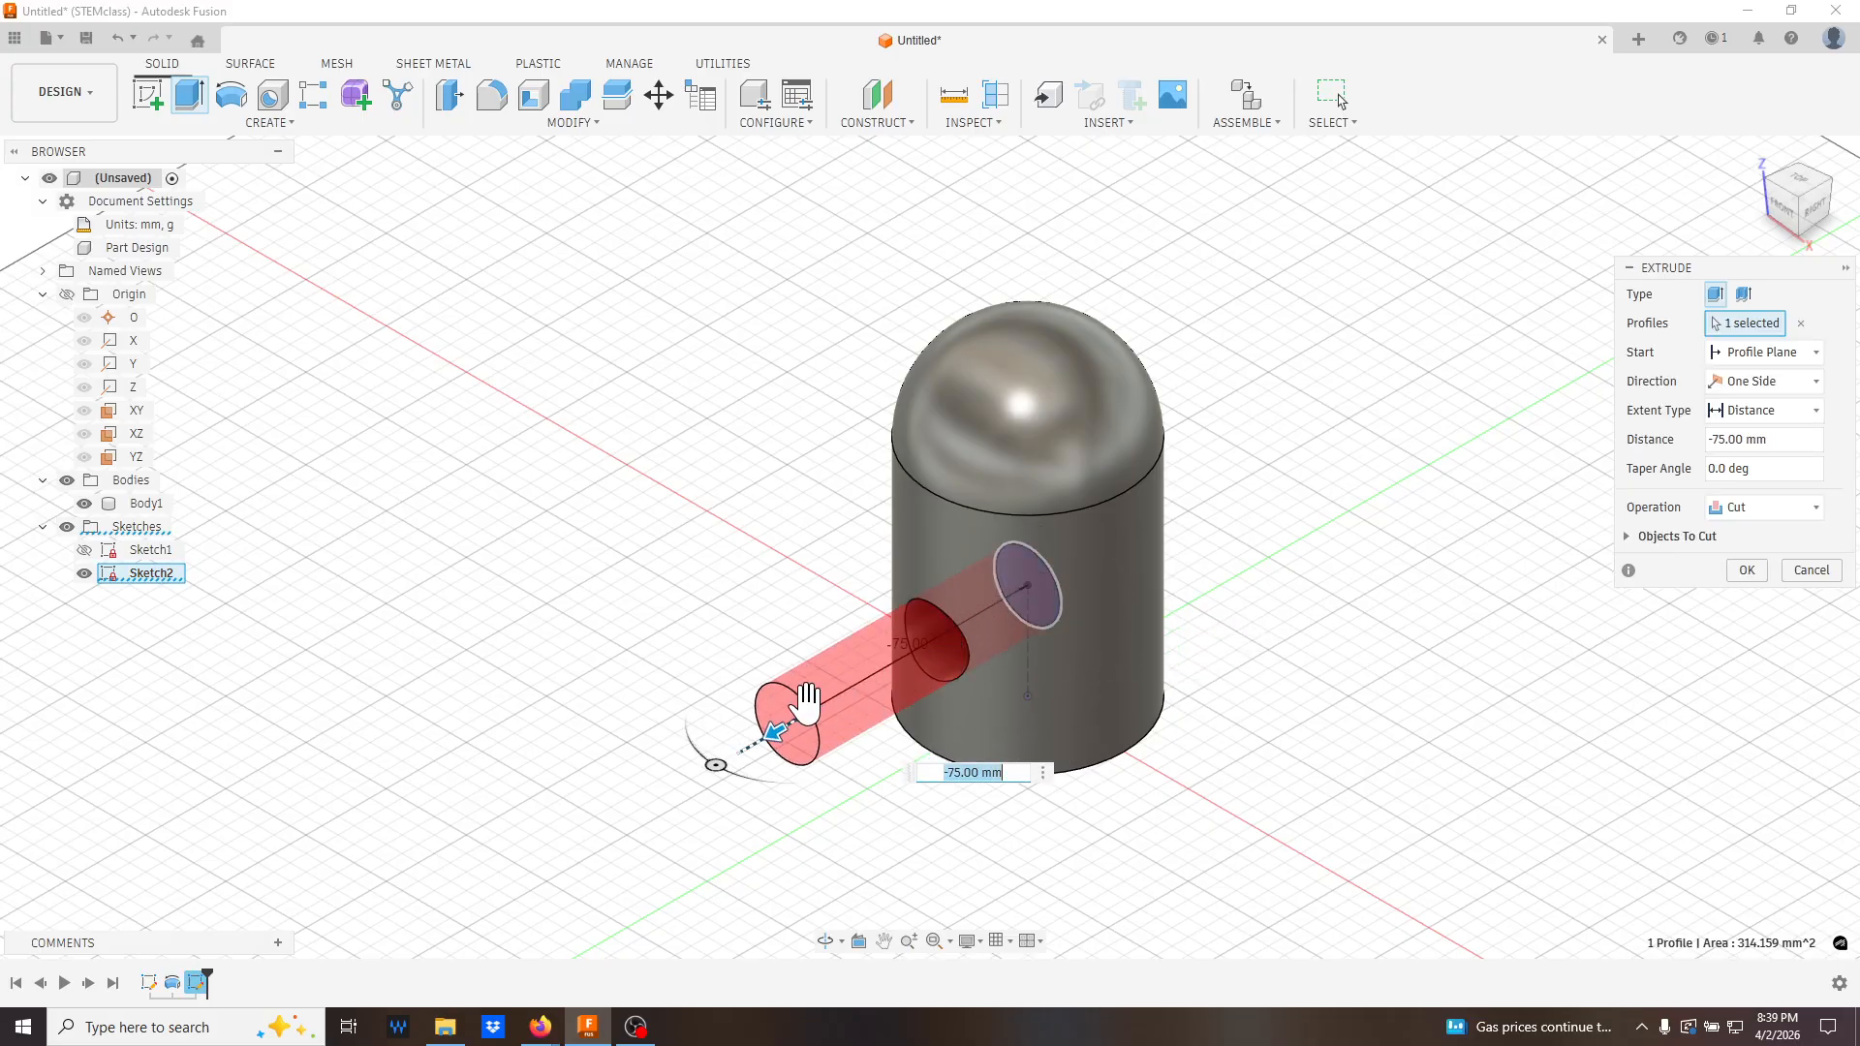
- Preview the extrusion with the Intersect and Join operations, and set it back to Cut
left_click(1780, 510)
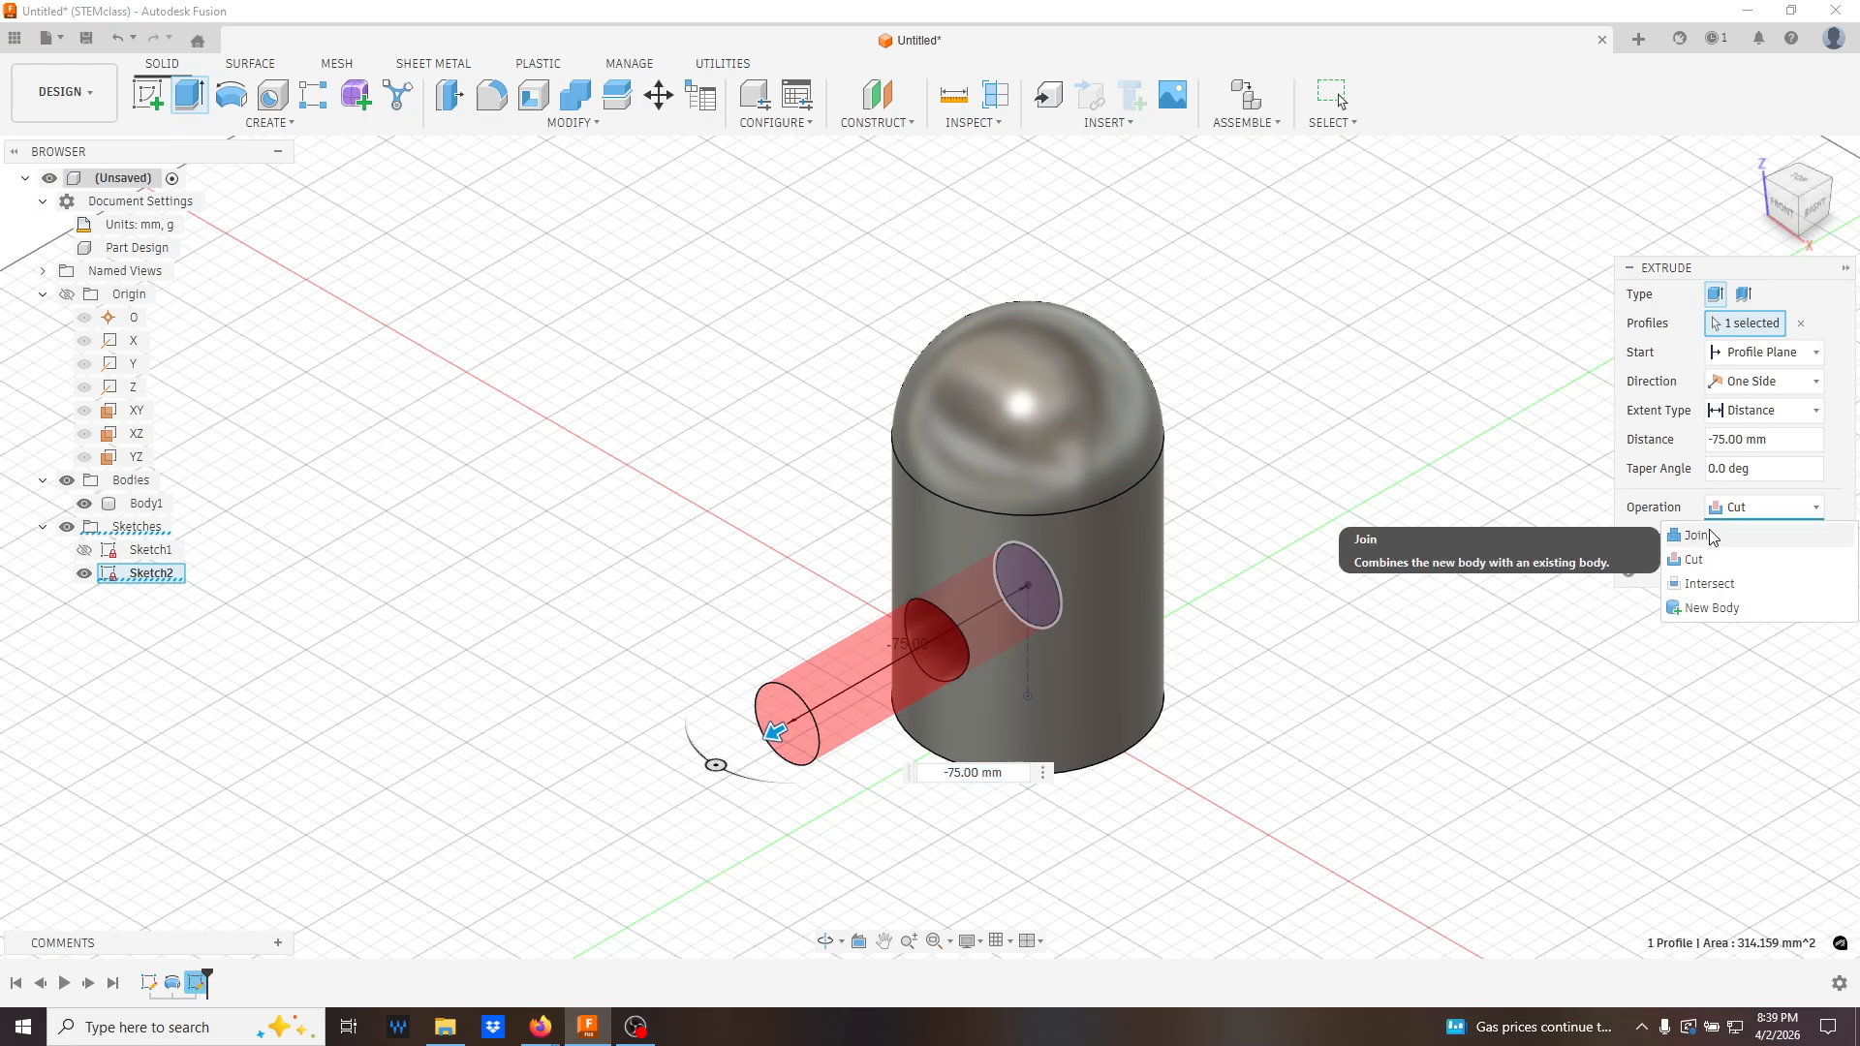
left_click(1710, 583)
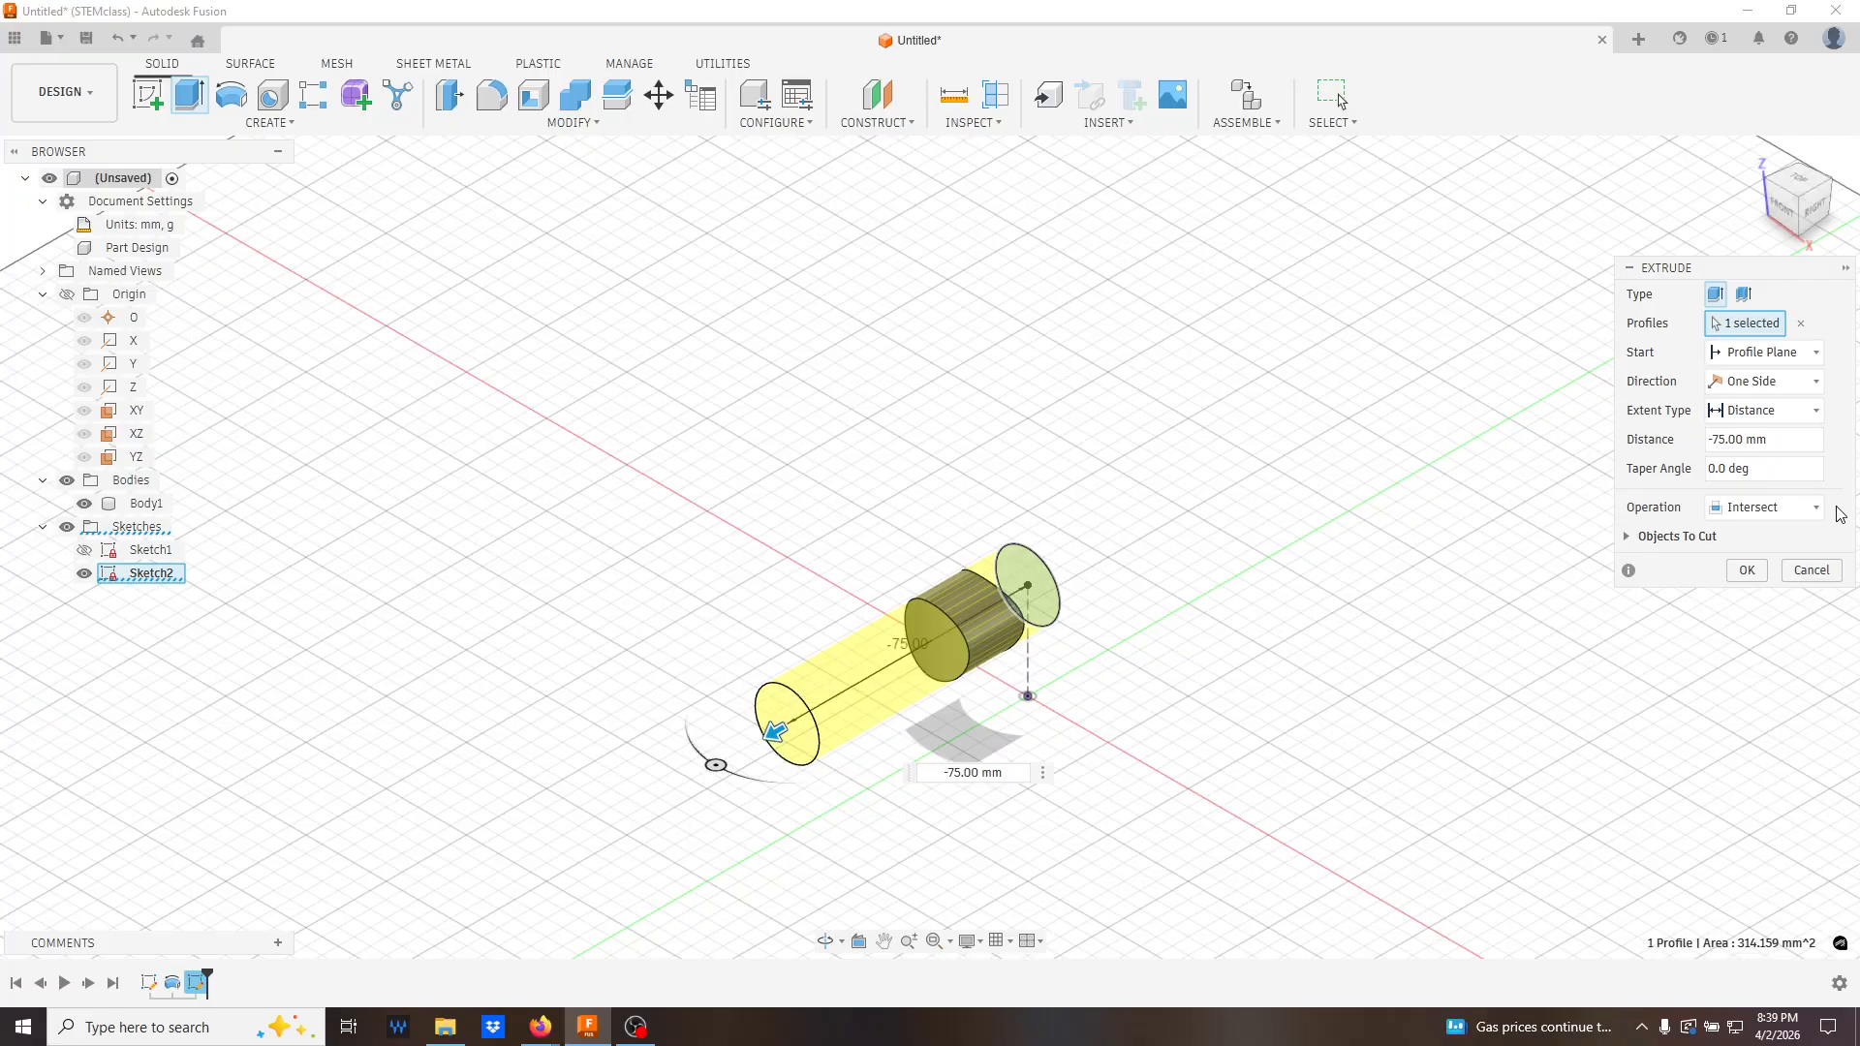
left_click(1803, 509)
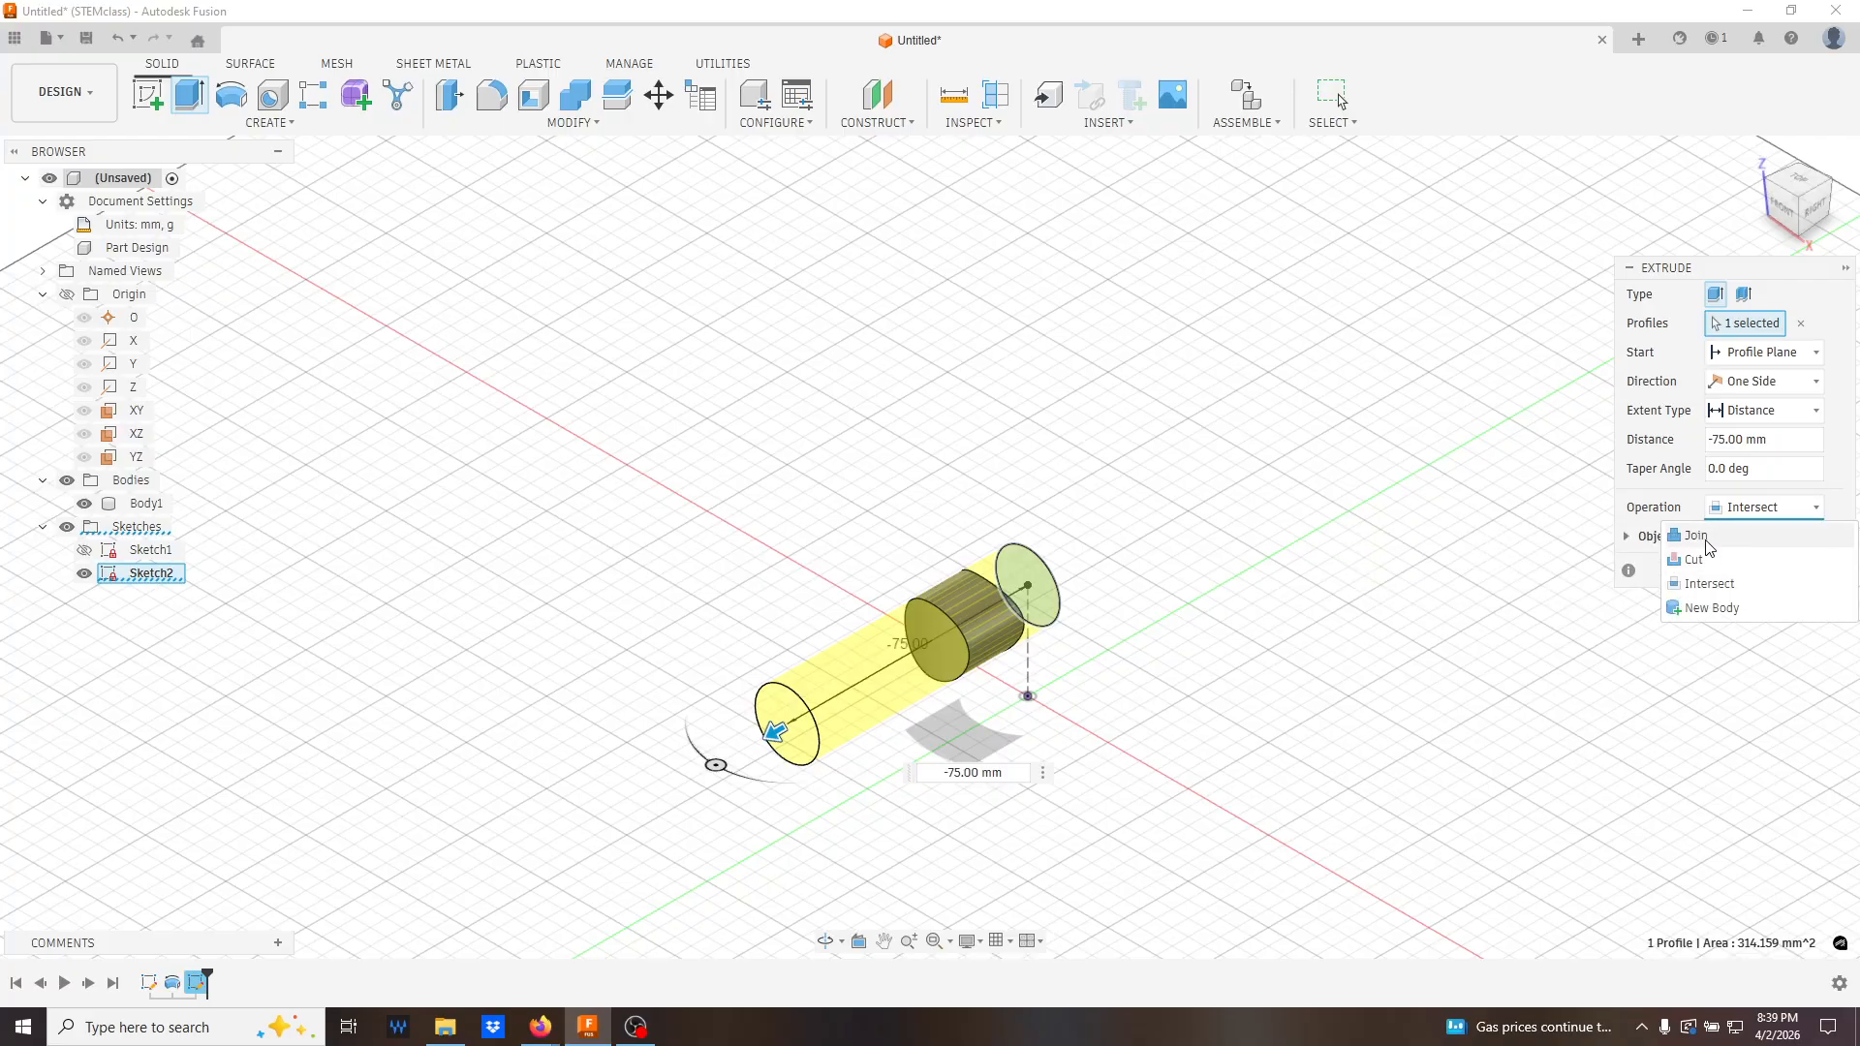
left_click(1708, 565)
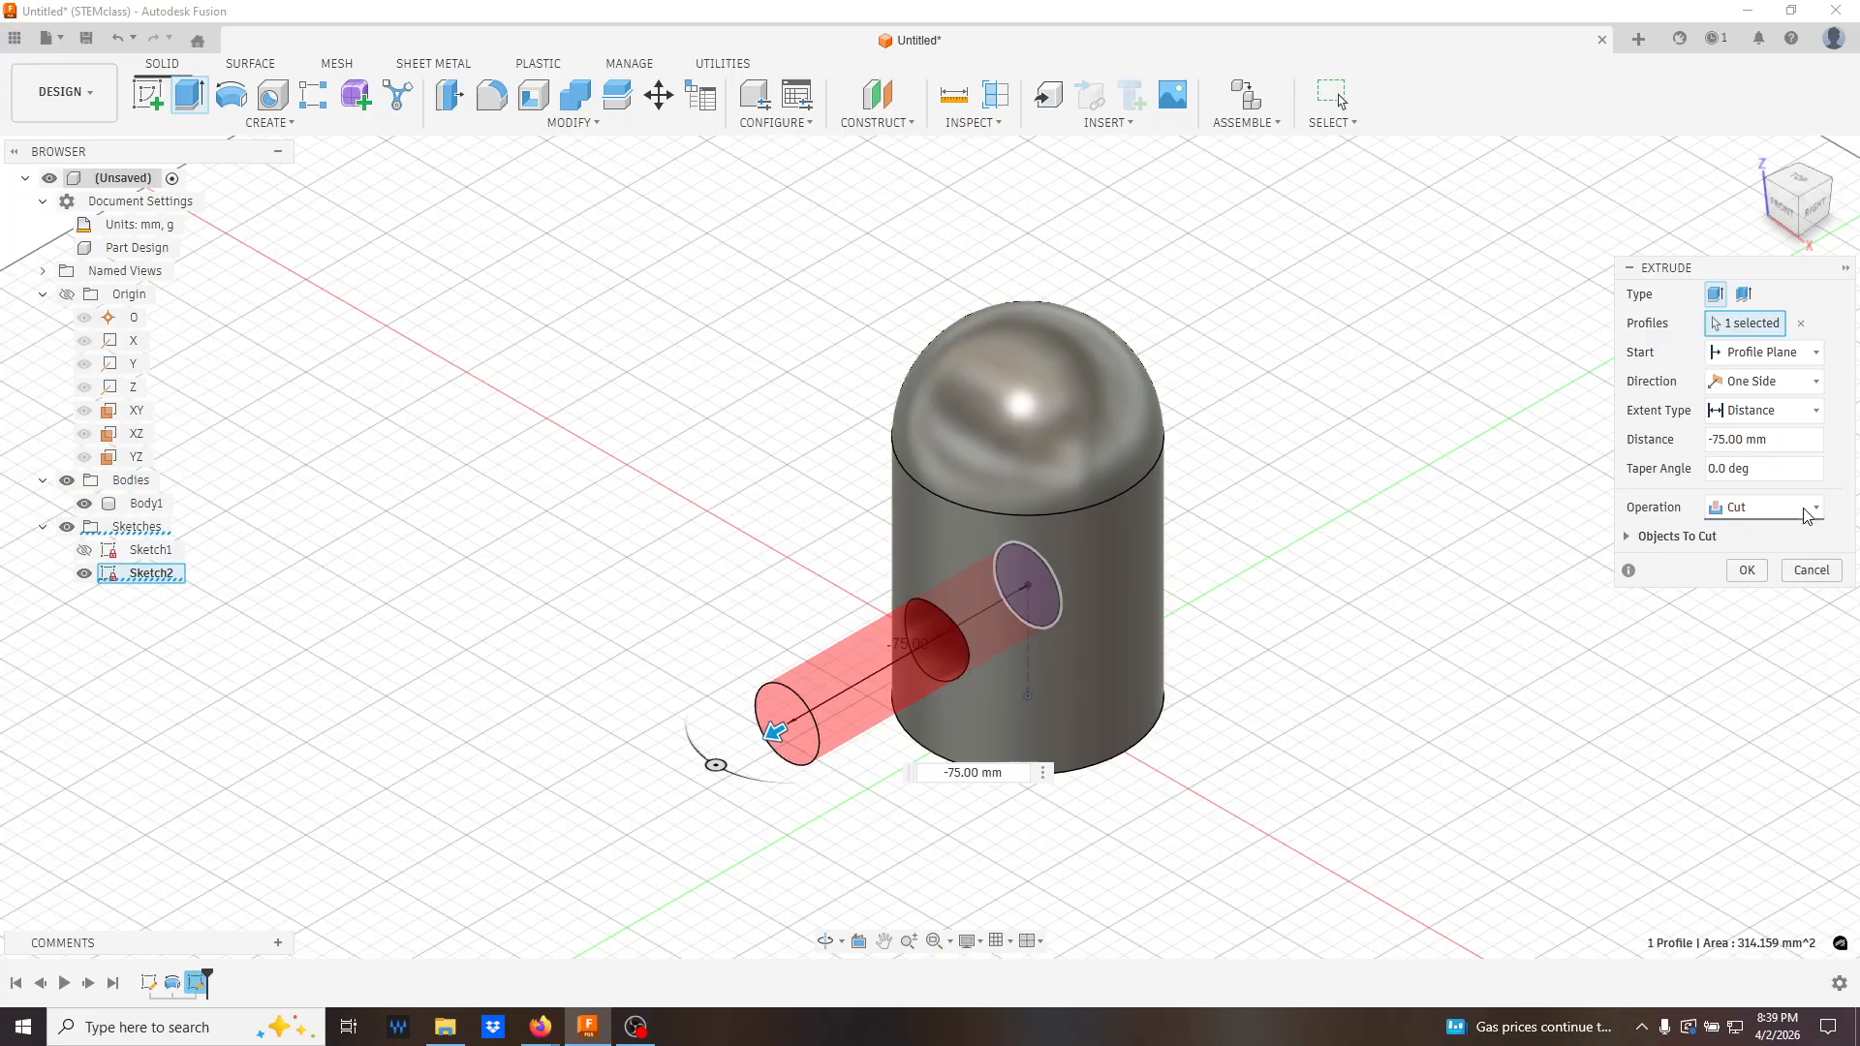
left_click(1799, 509)
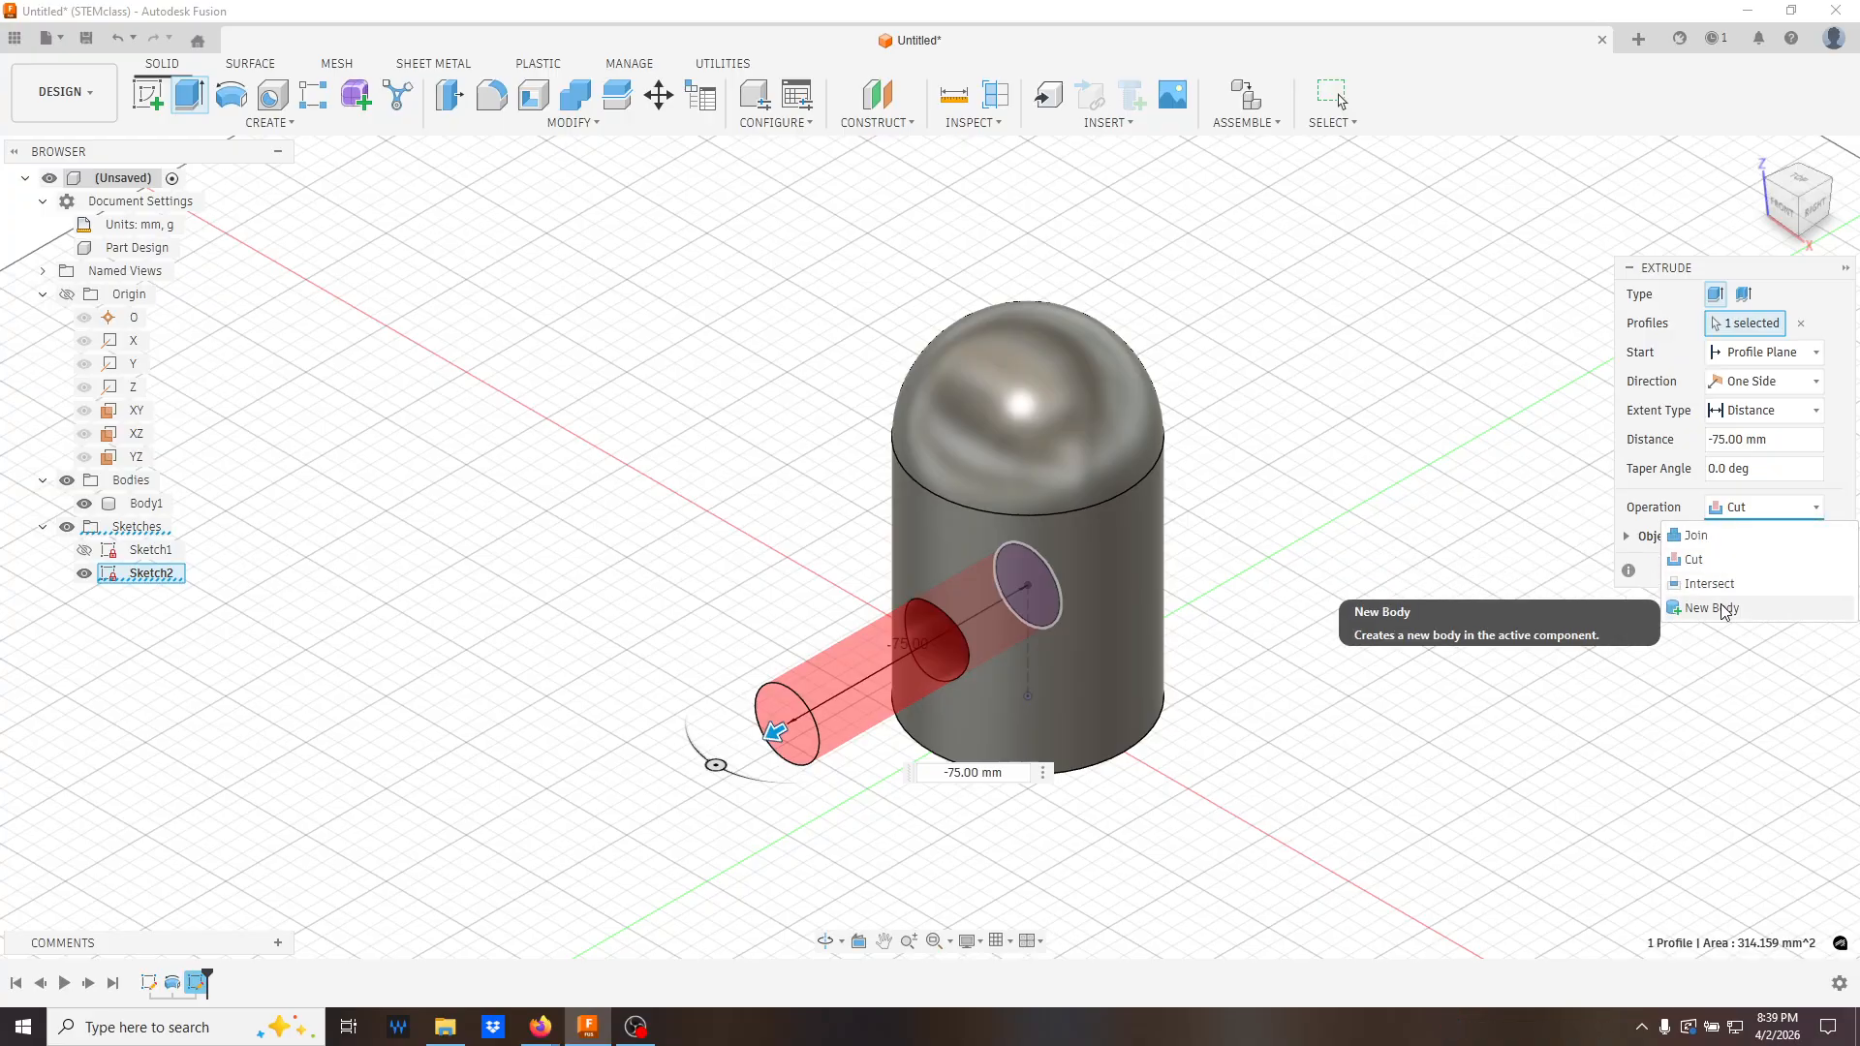
left_click(1720, 535)
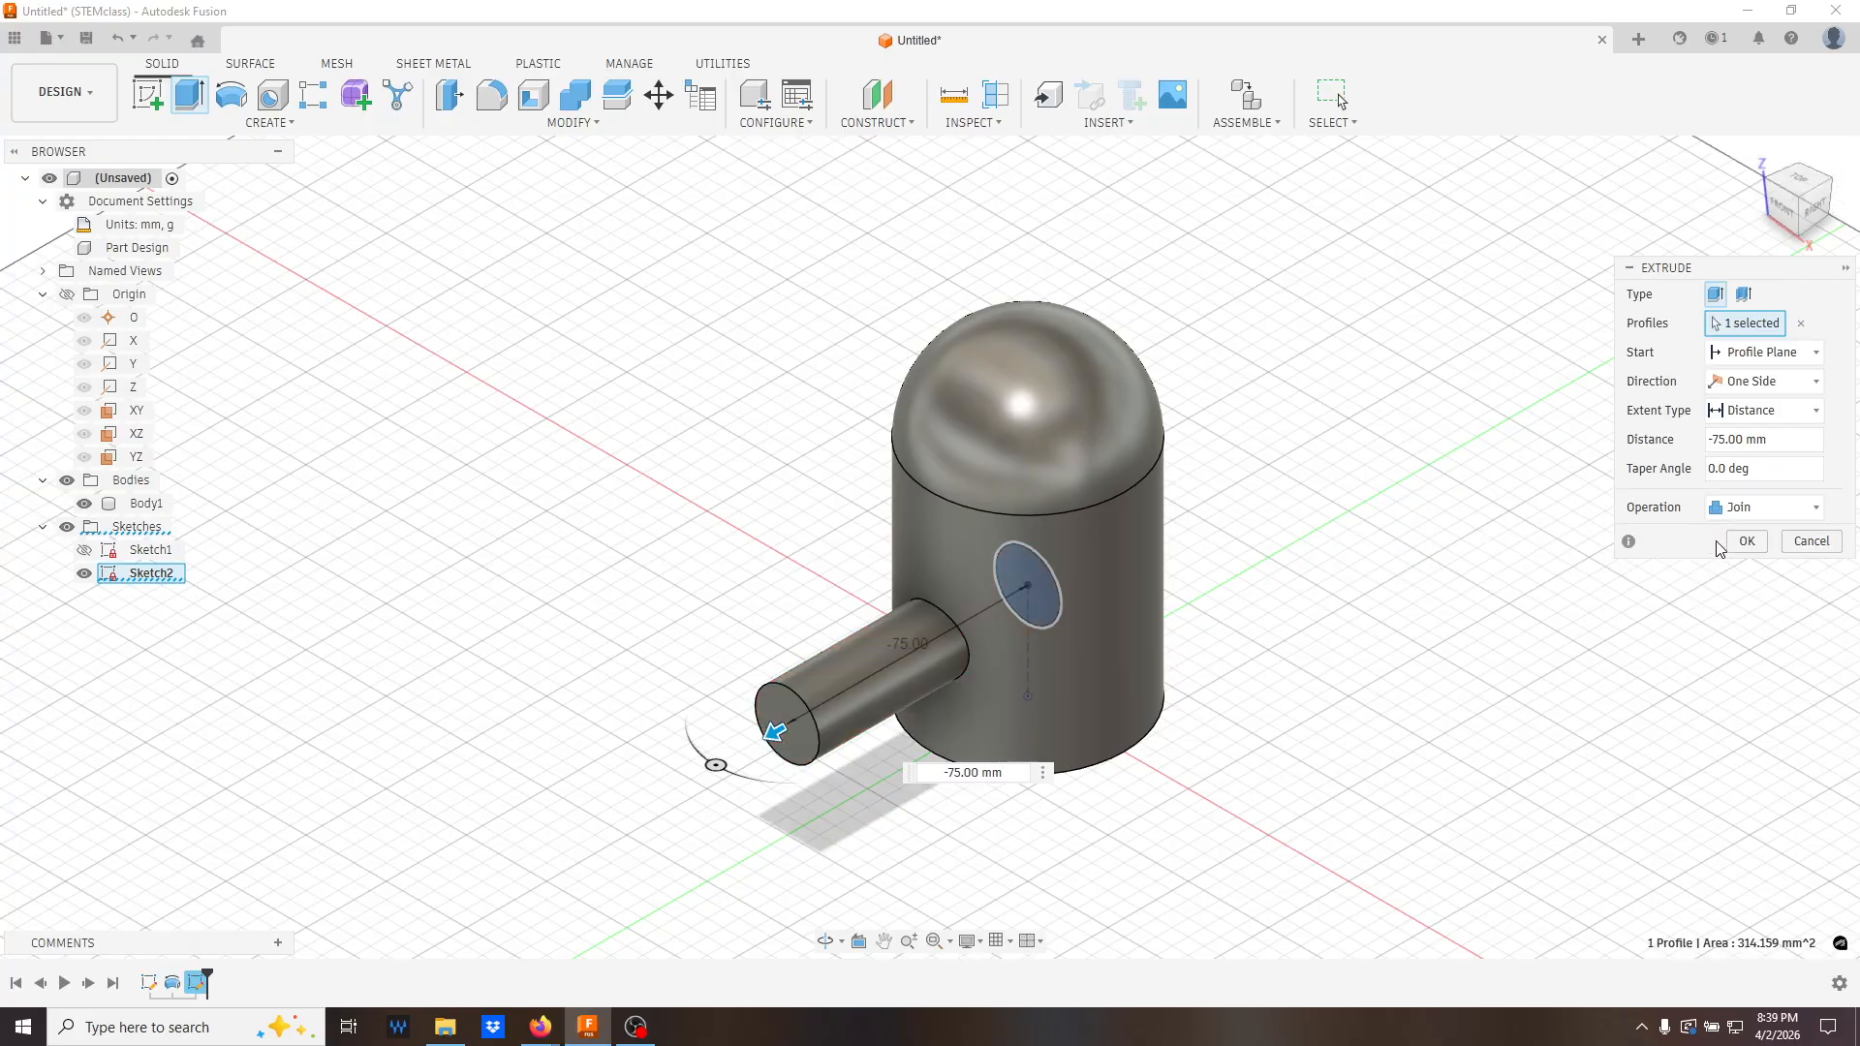
left_click(1819, 508)
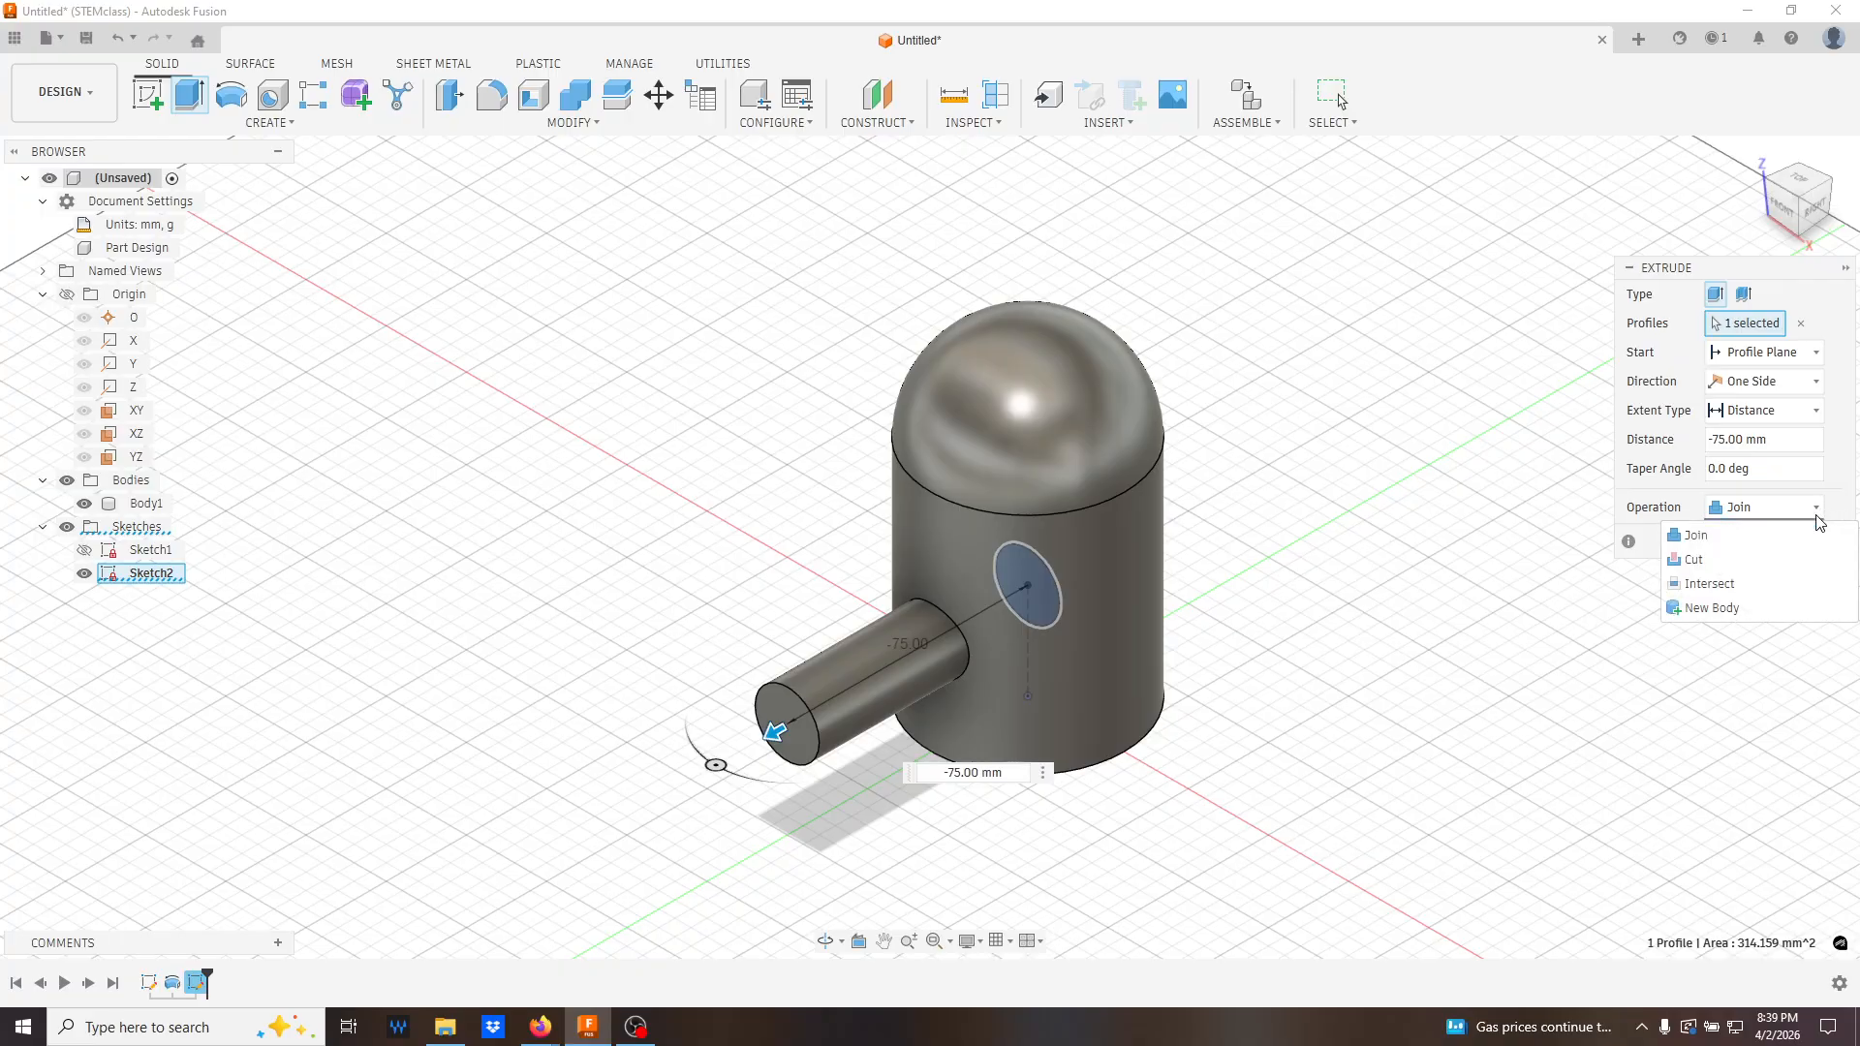
left_click(1737, 562)
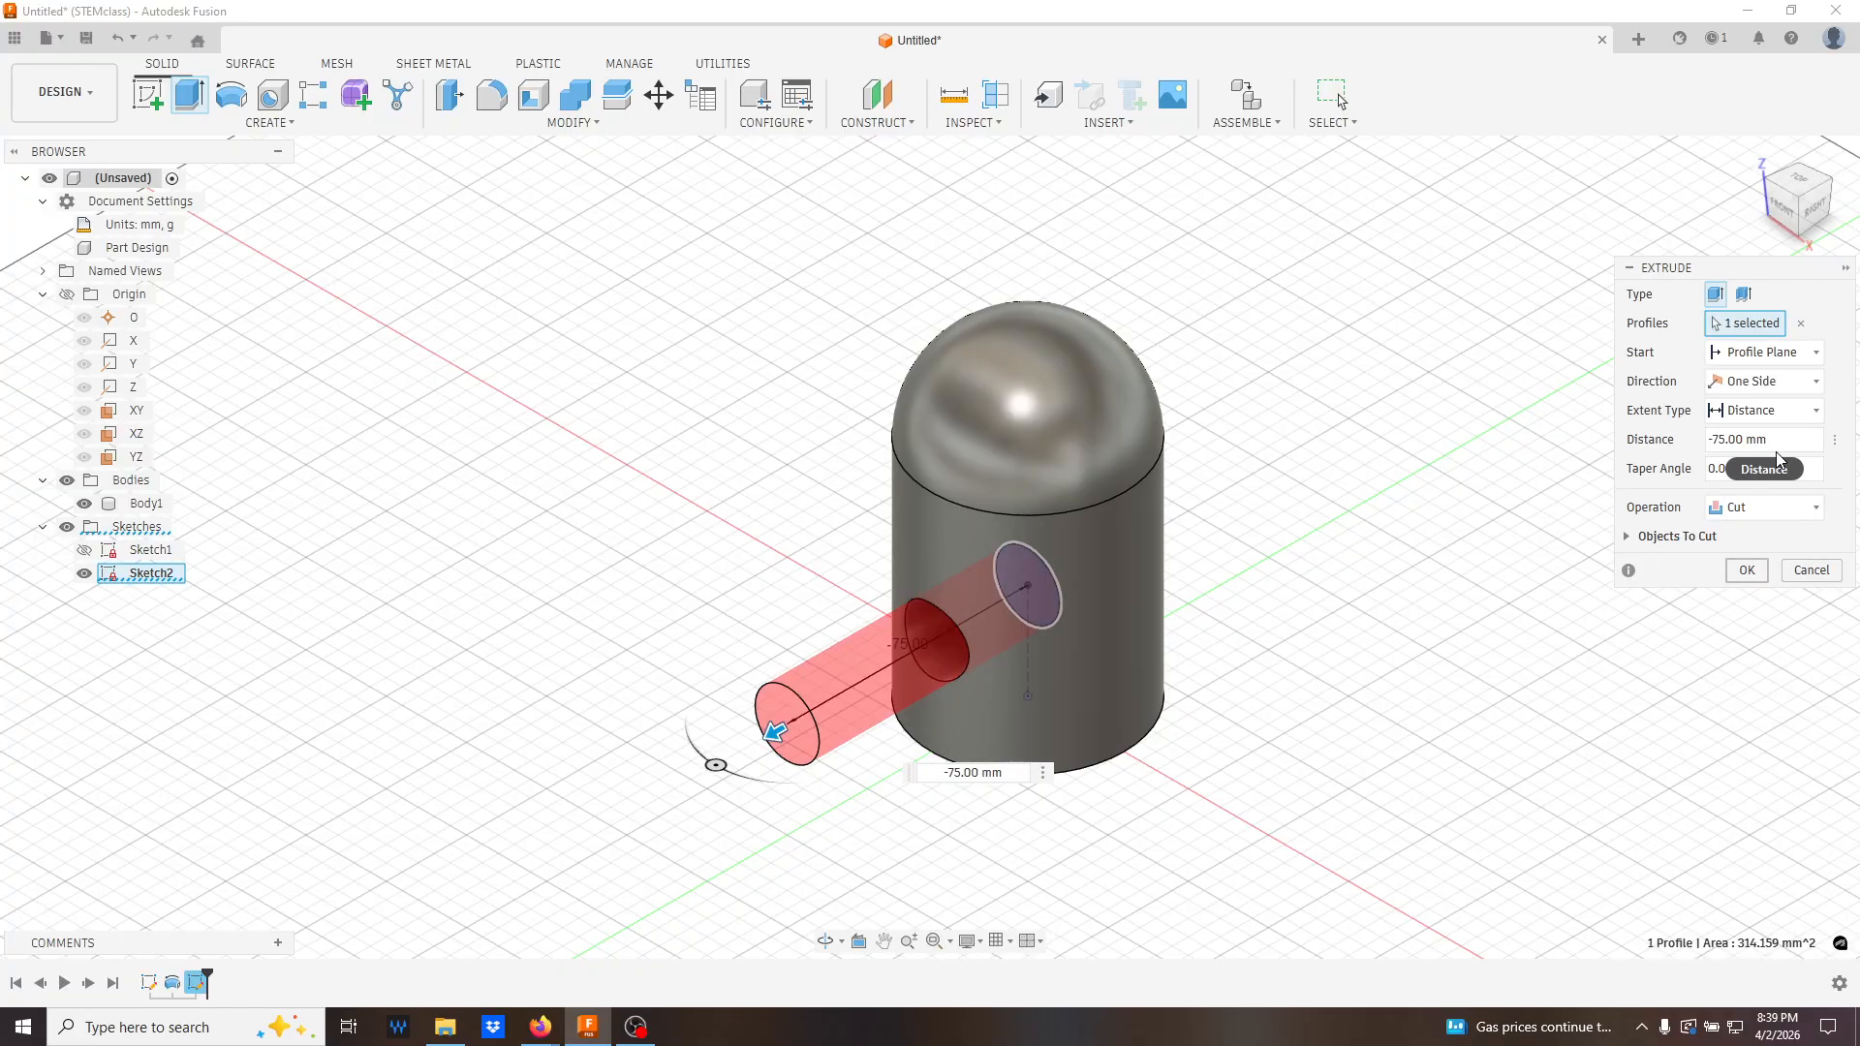
- Set the cut's extent type to All, complete the extrusion, and view the side hole from a lower angle
left_click(1813, 411)
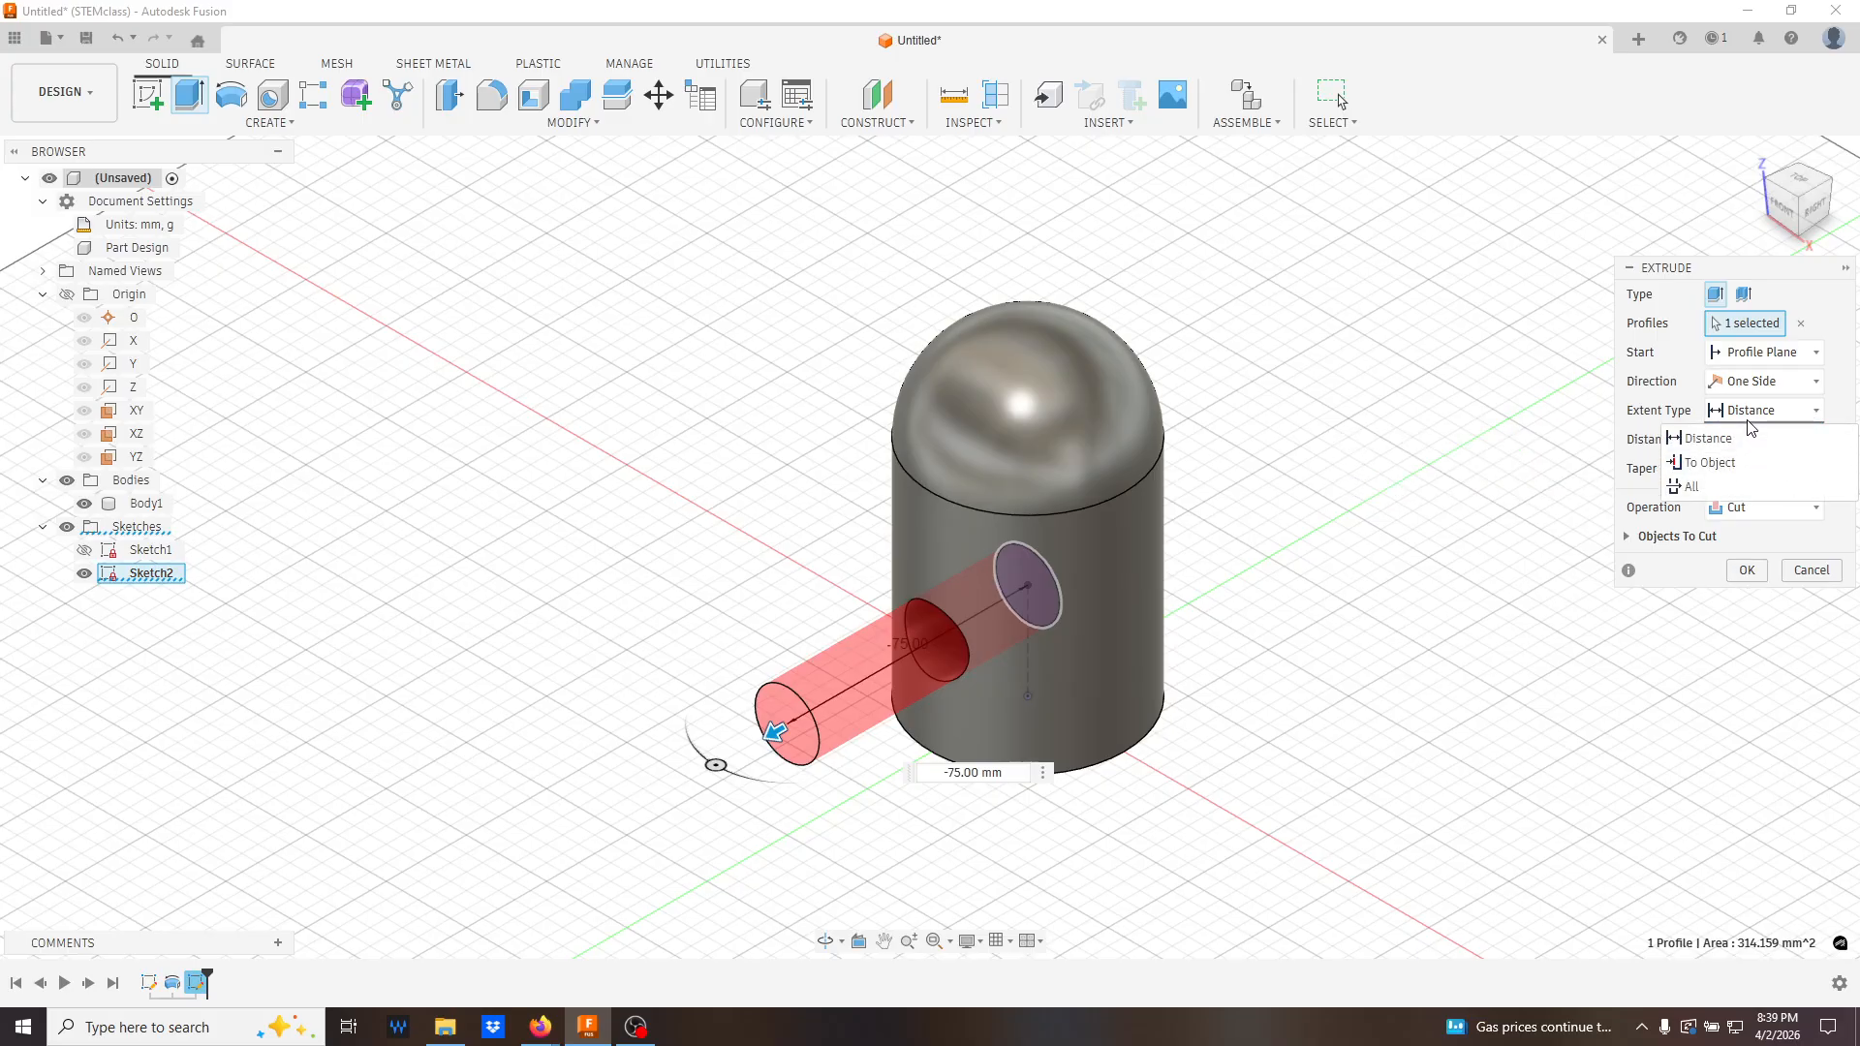
left_click(1714, 487)
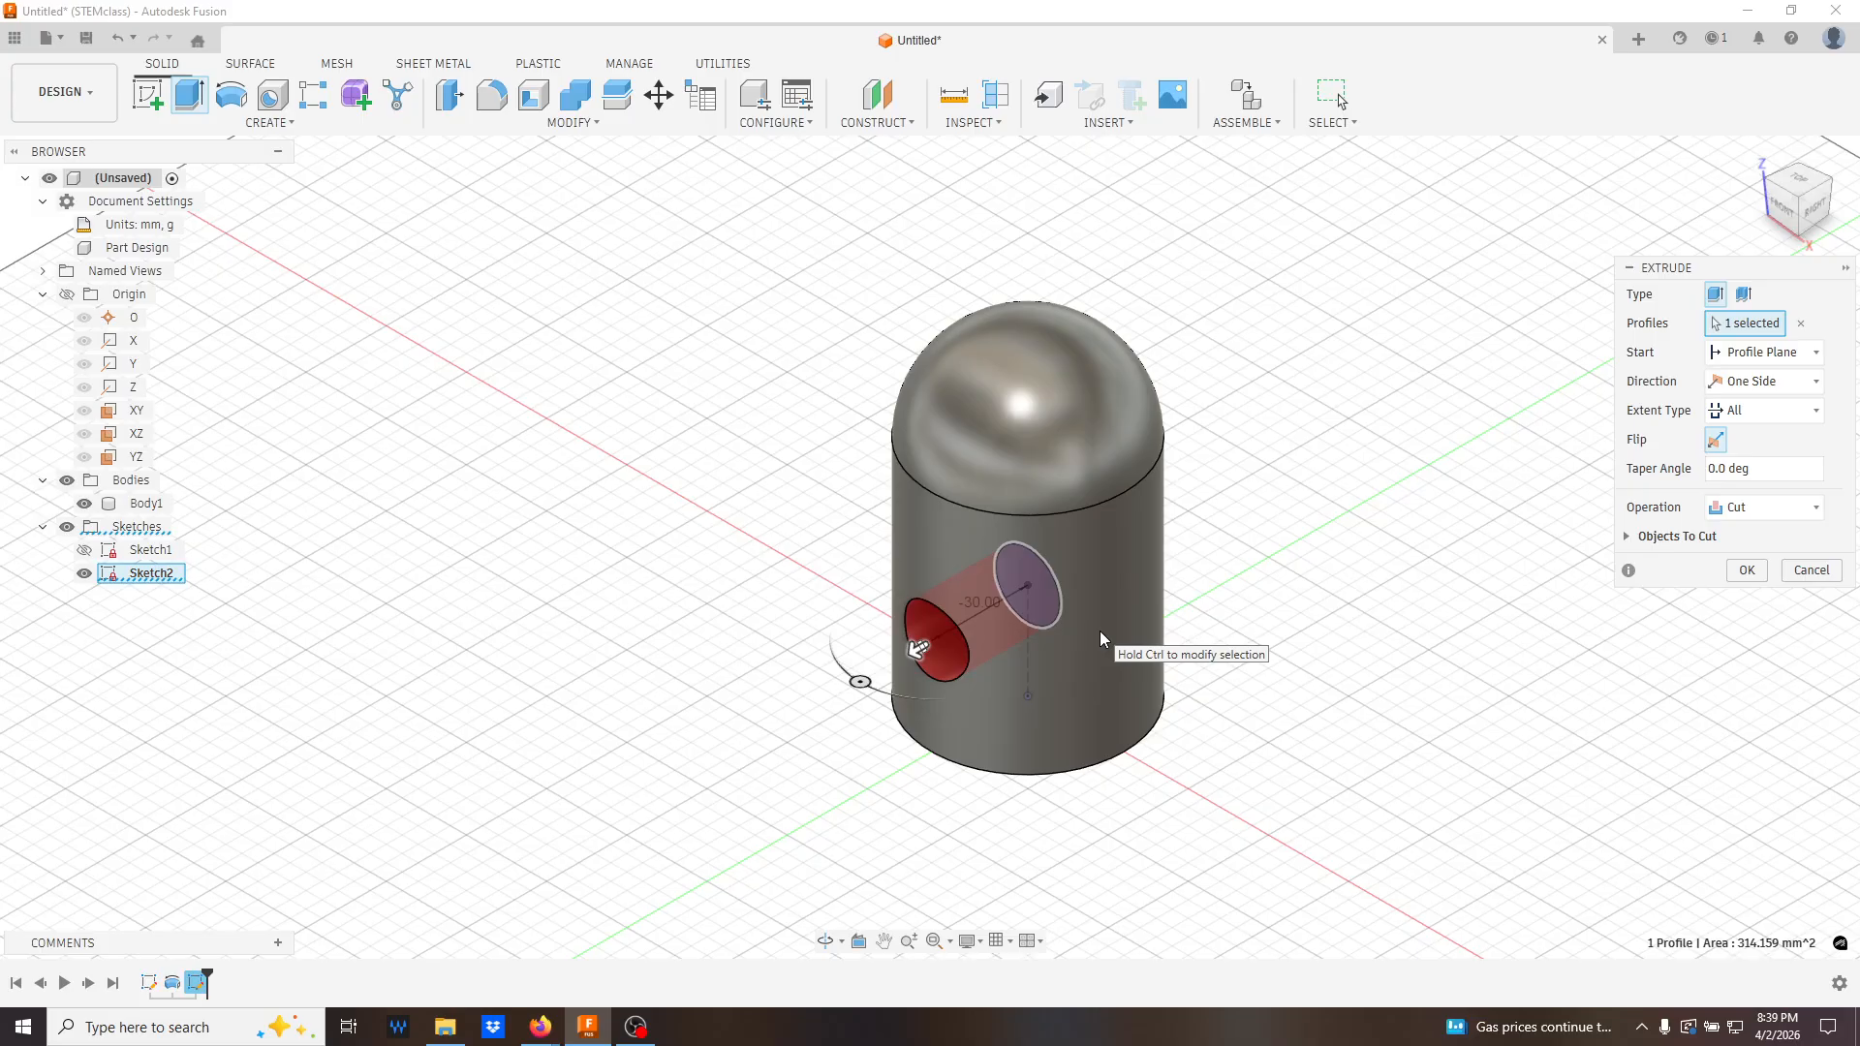
left_click(1749, 571)
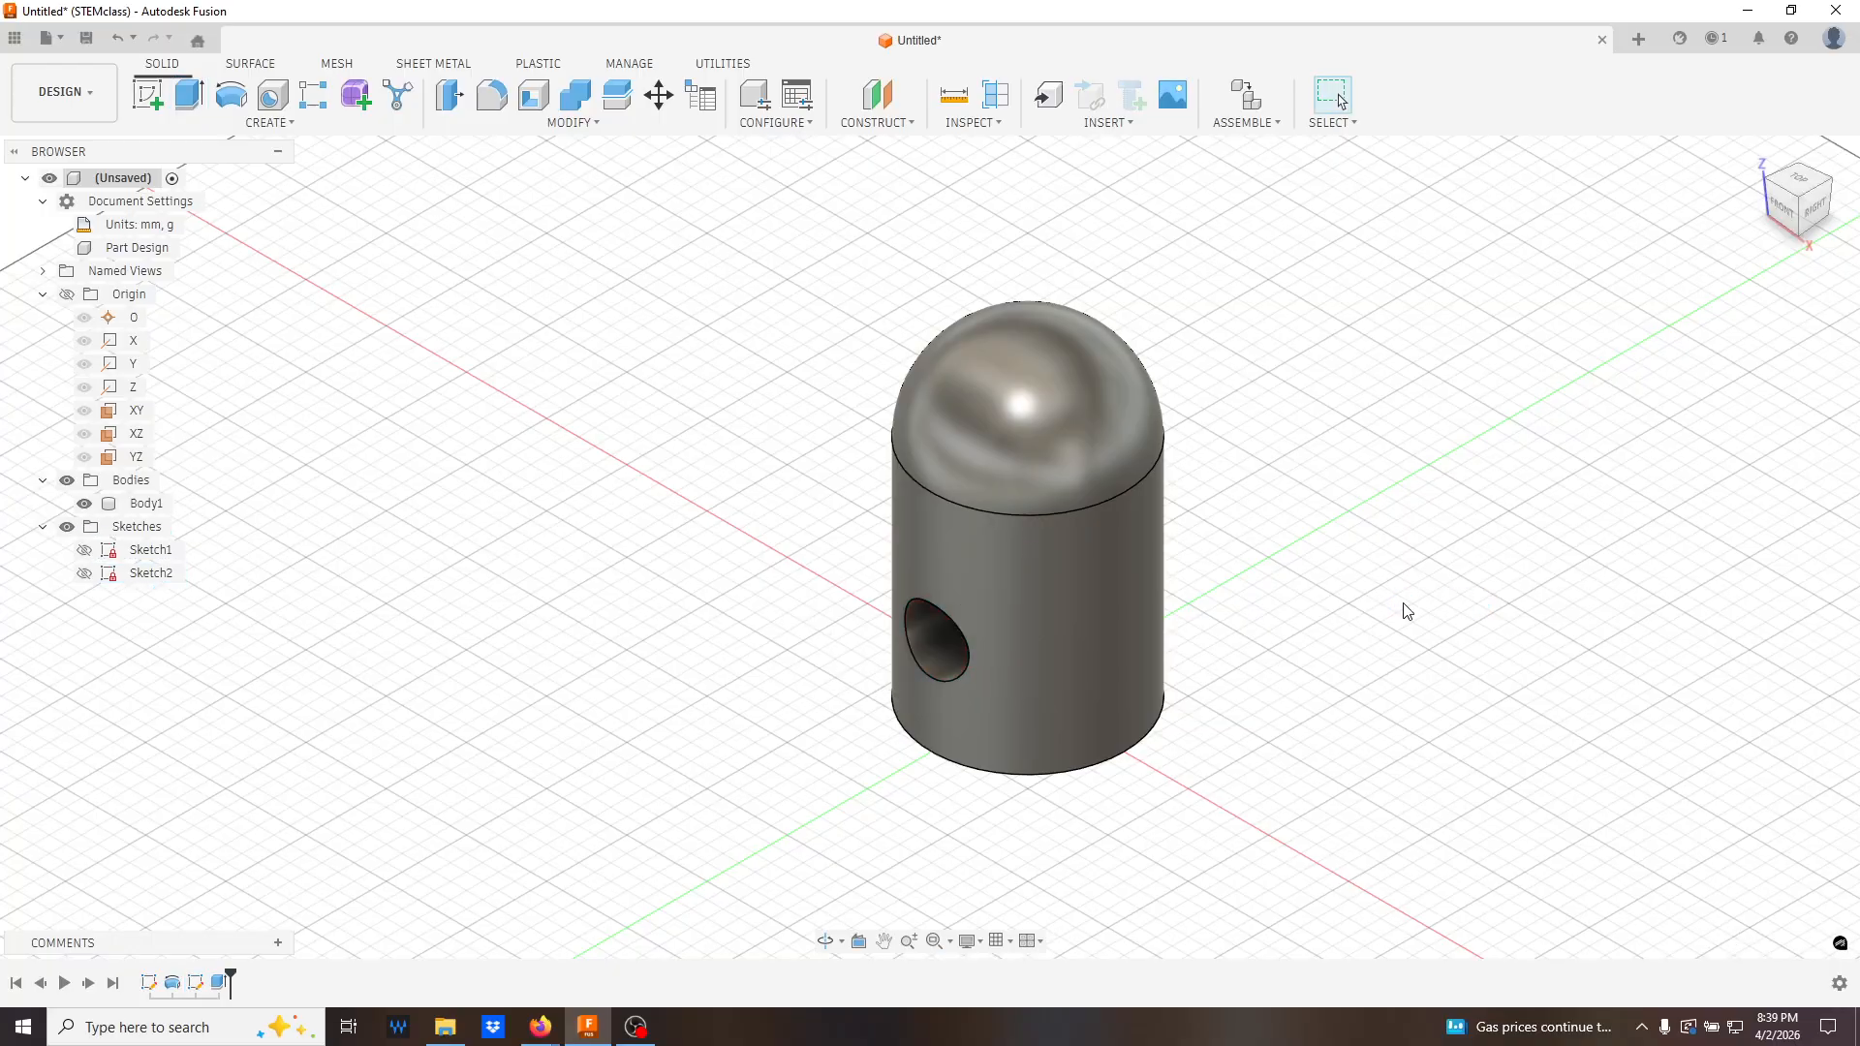
middle_click_drag(1300, 621, 1305, 569, "shift")
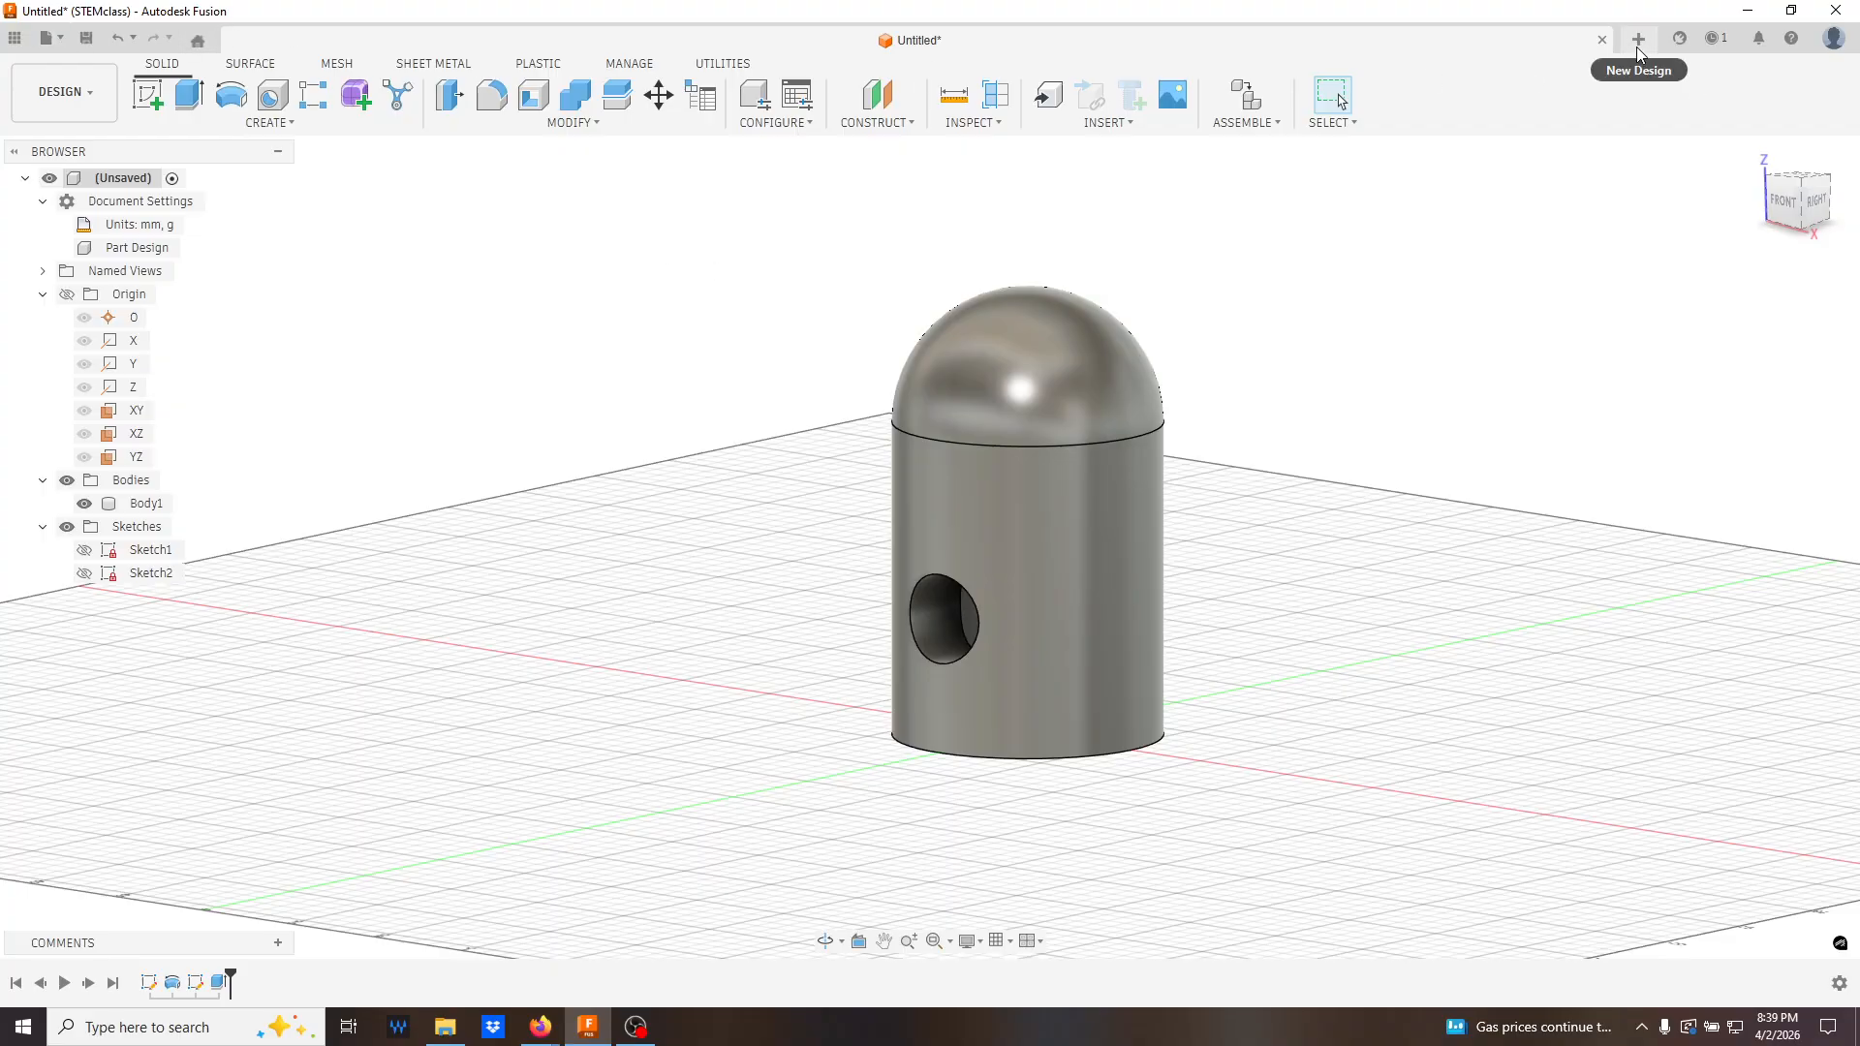
- Save the design under the name Part03-1 in the 04-02 folder
left_click(45, 37)
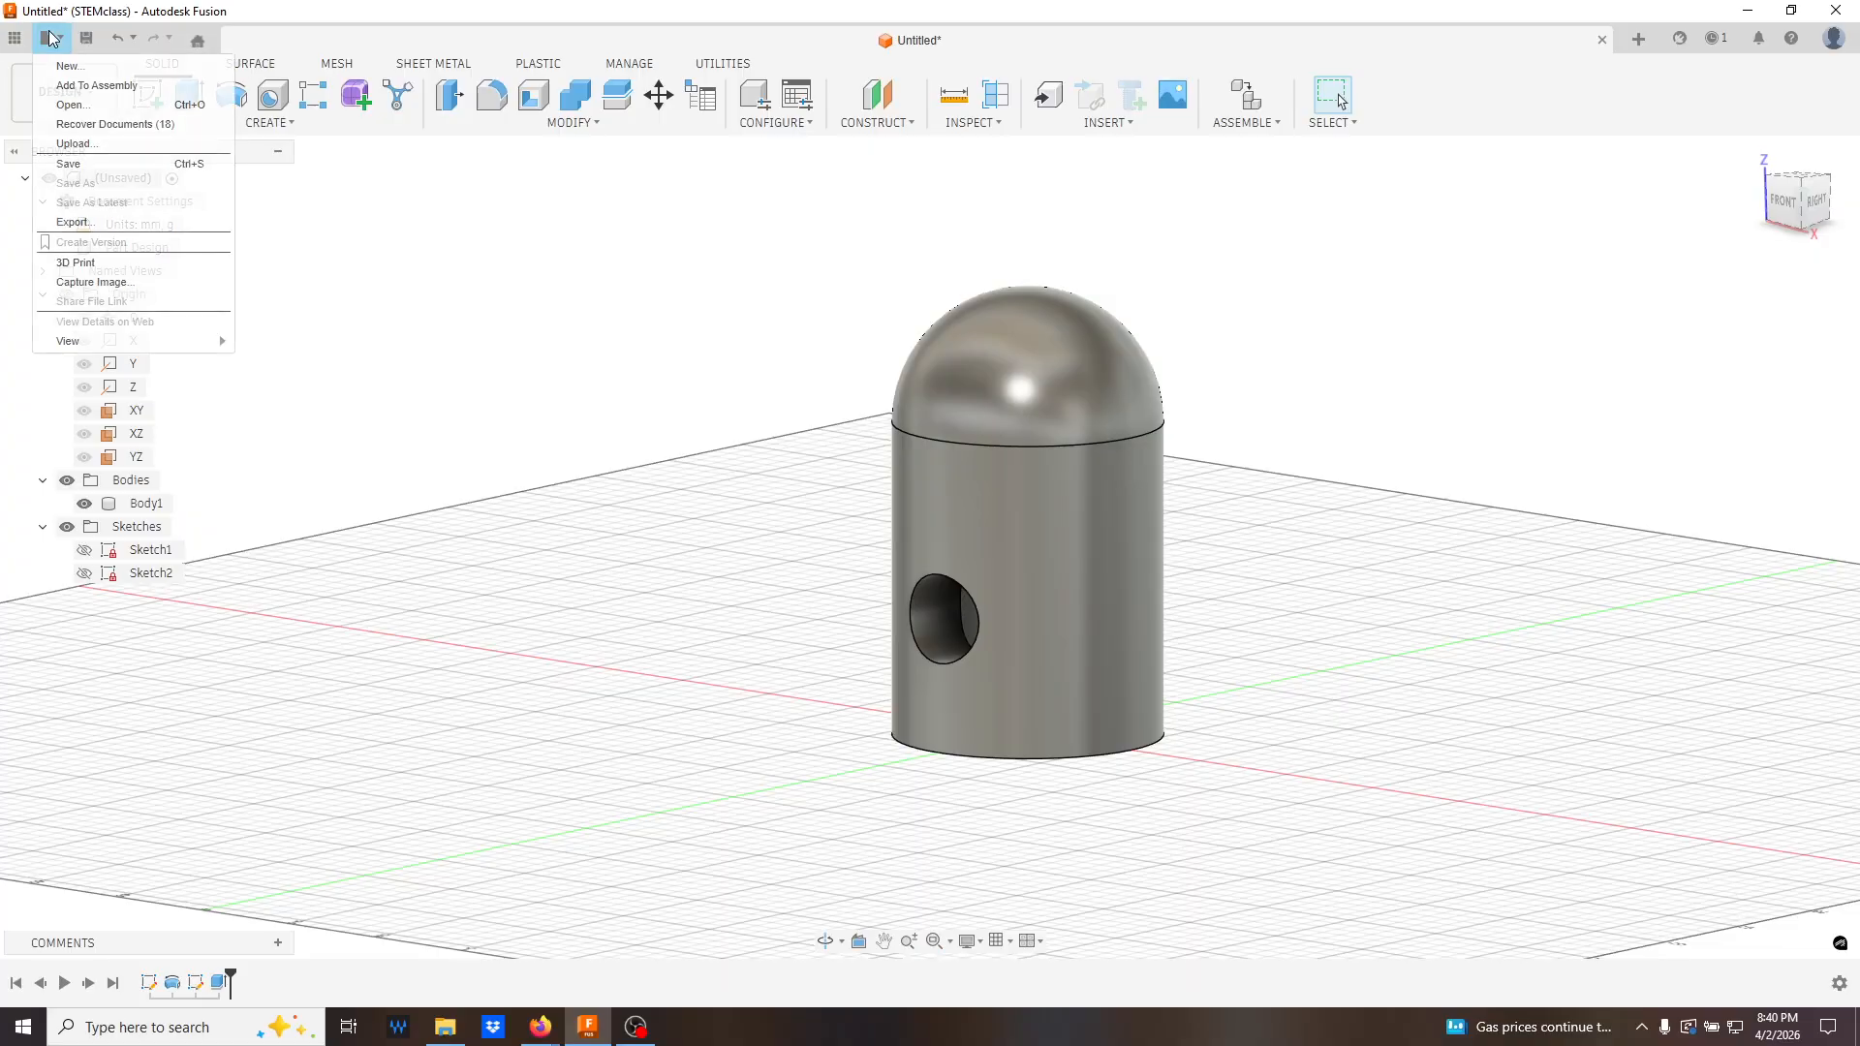
left_click(68, 164)
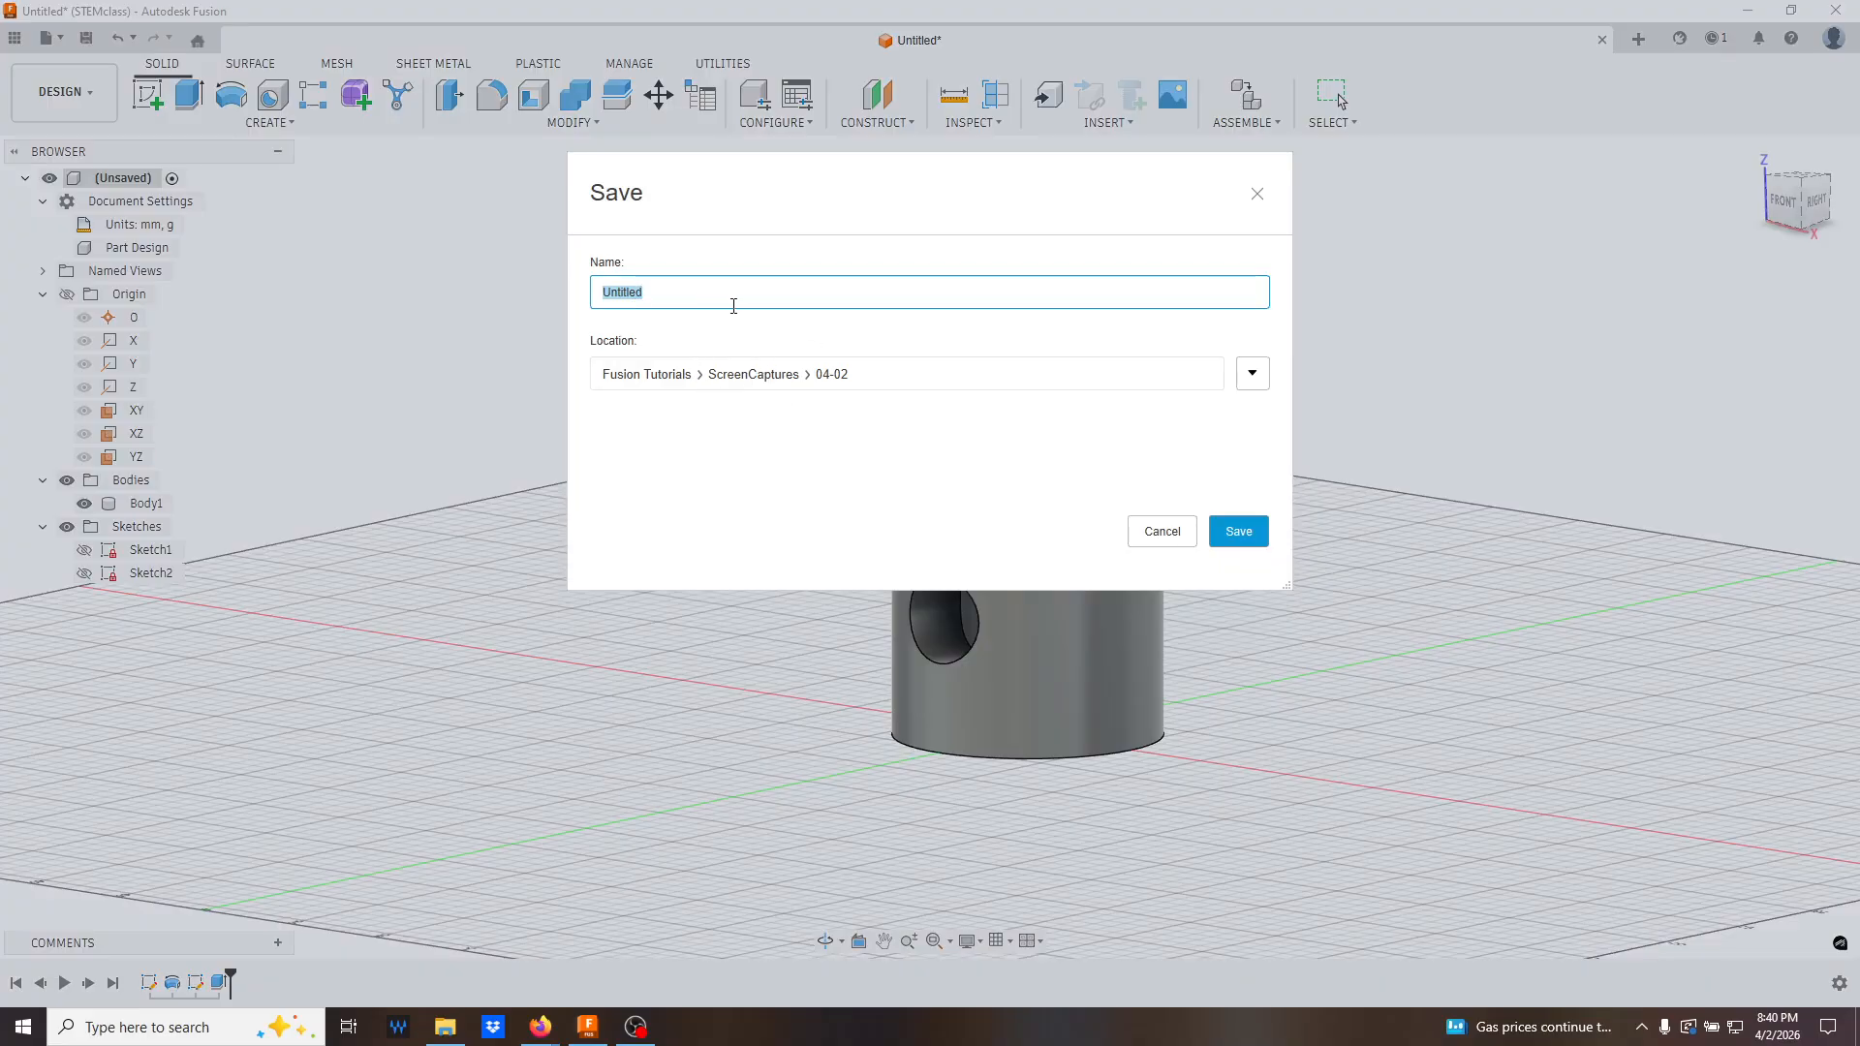
type("P")
key("Return")
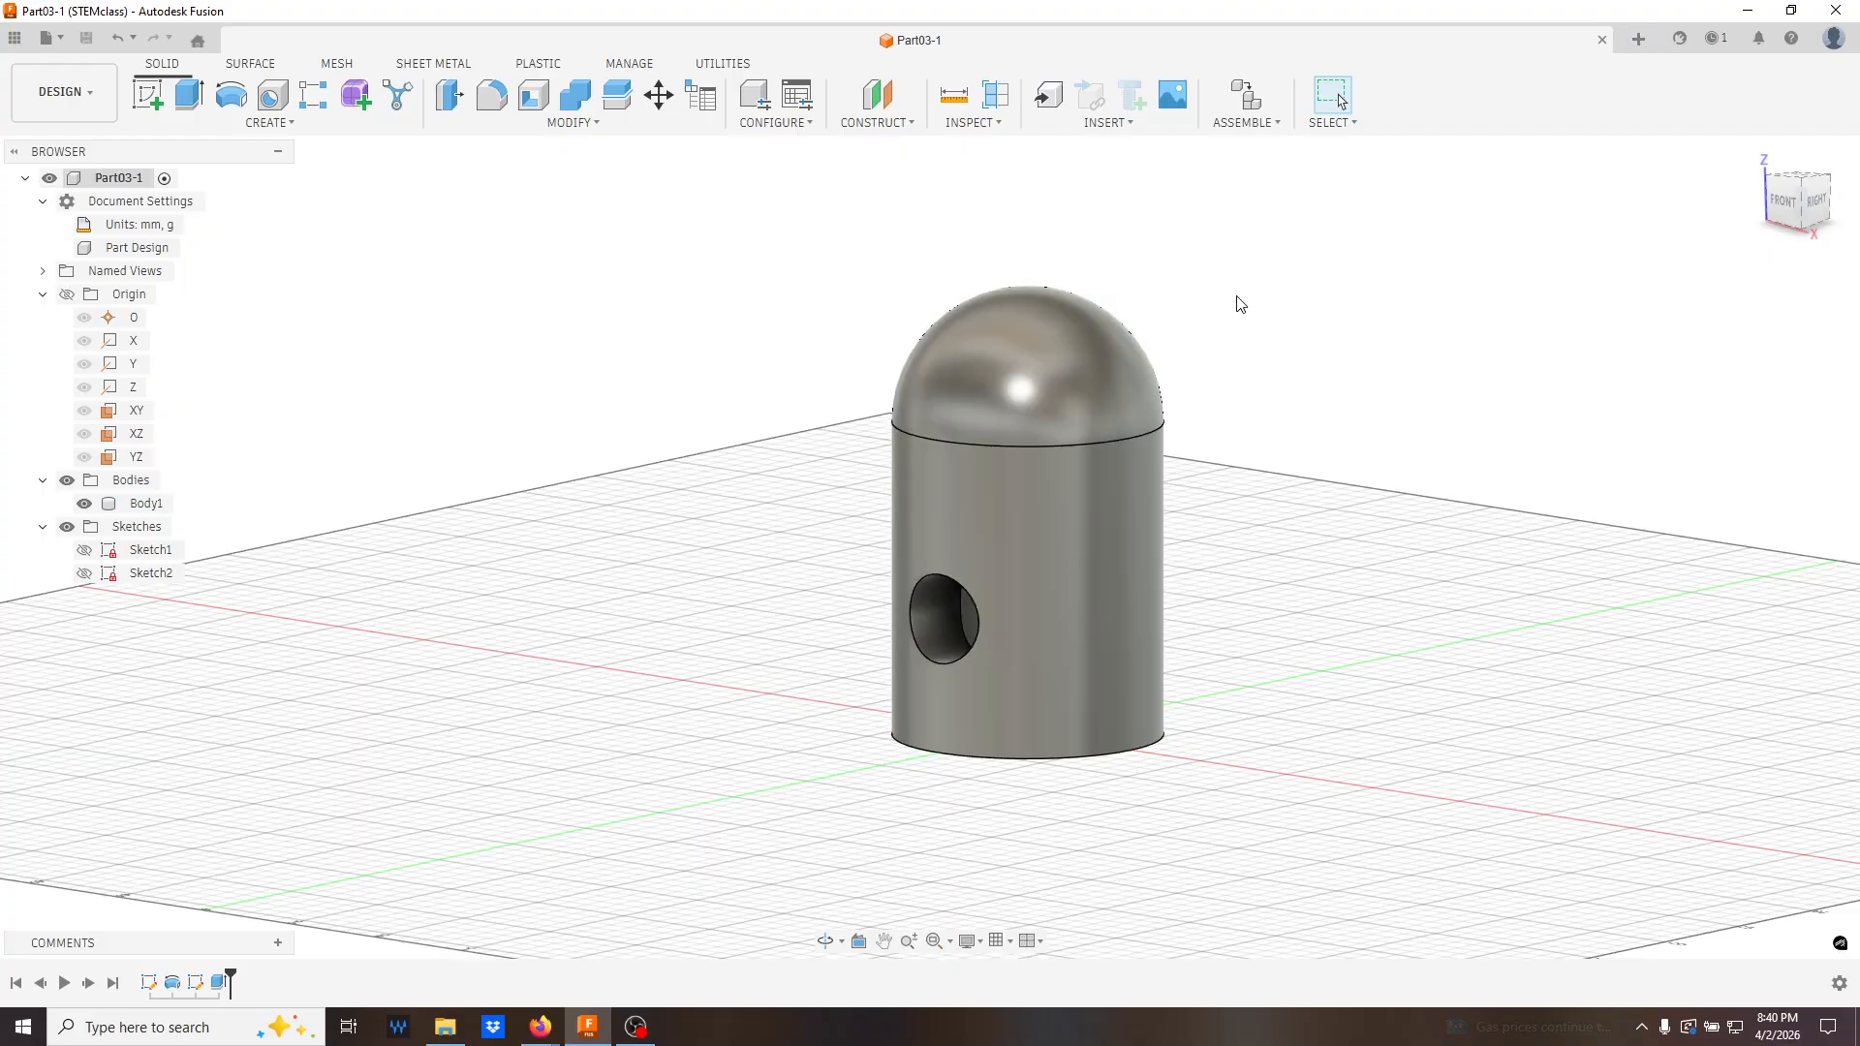
scroll(1376, 241, "down", 1)
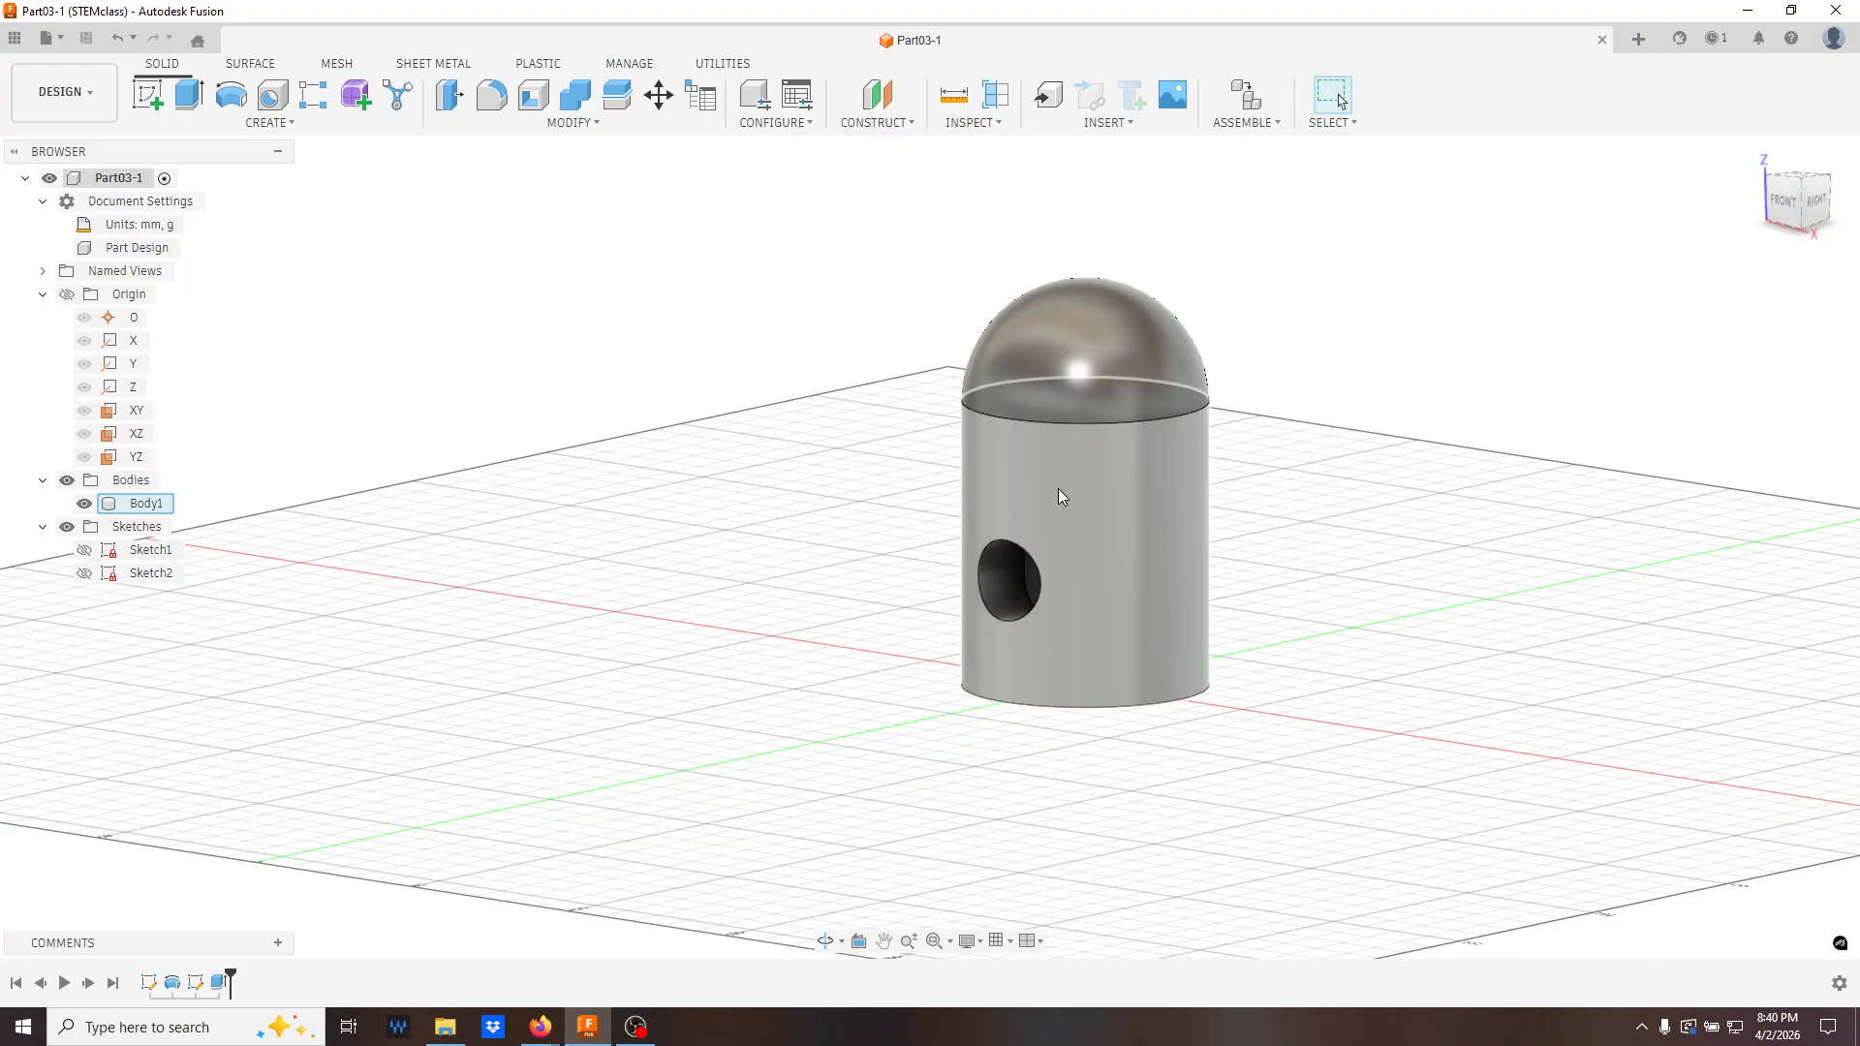
left_click(1785, 201)
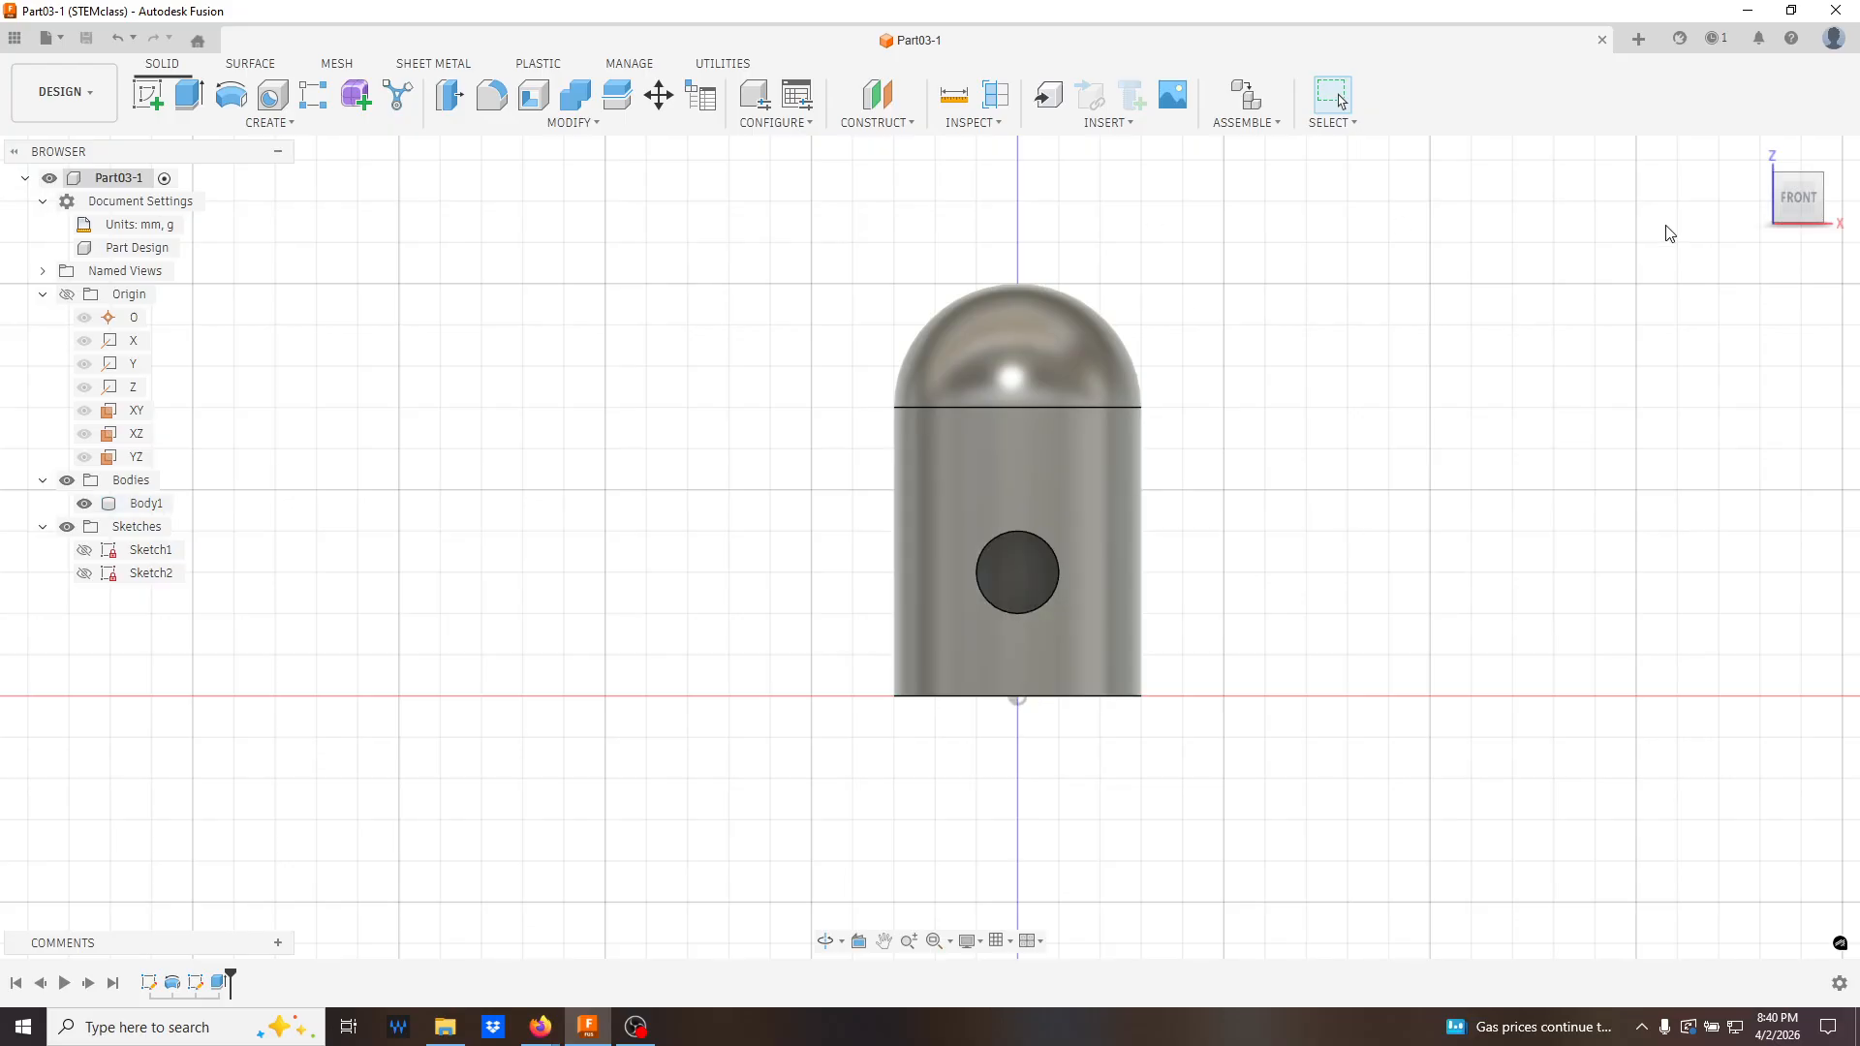
left_click(1754, 153)
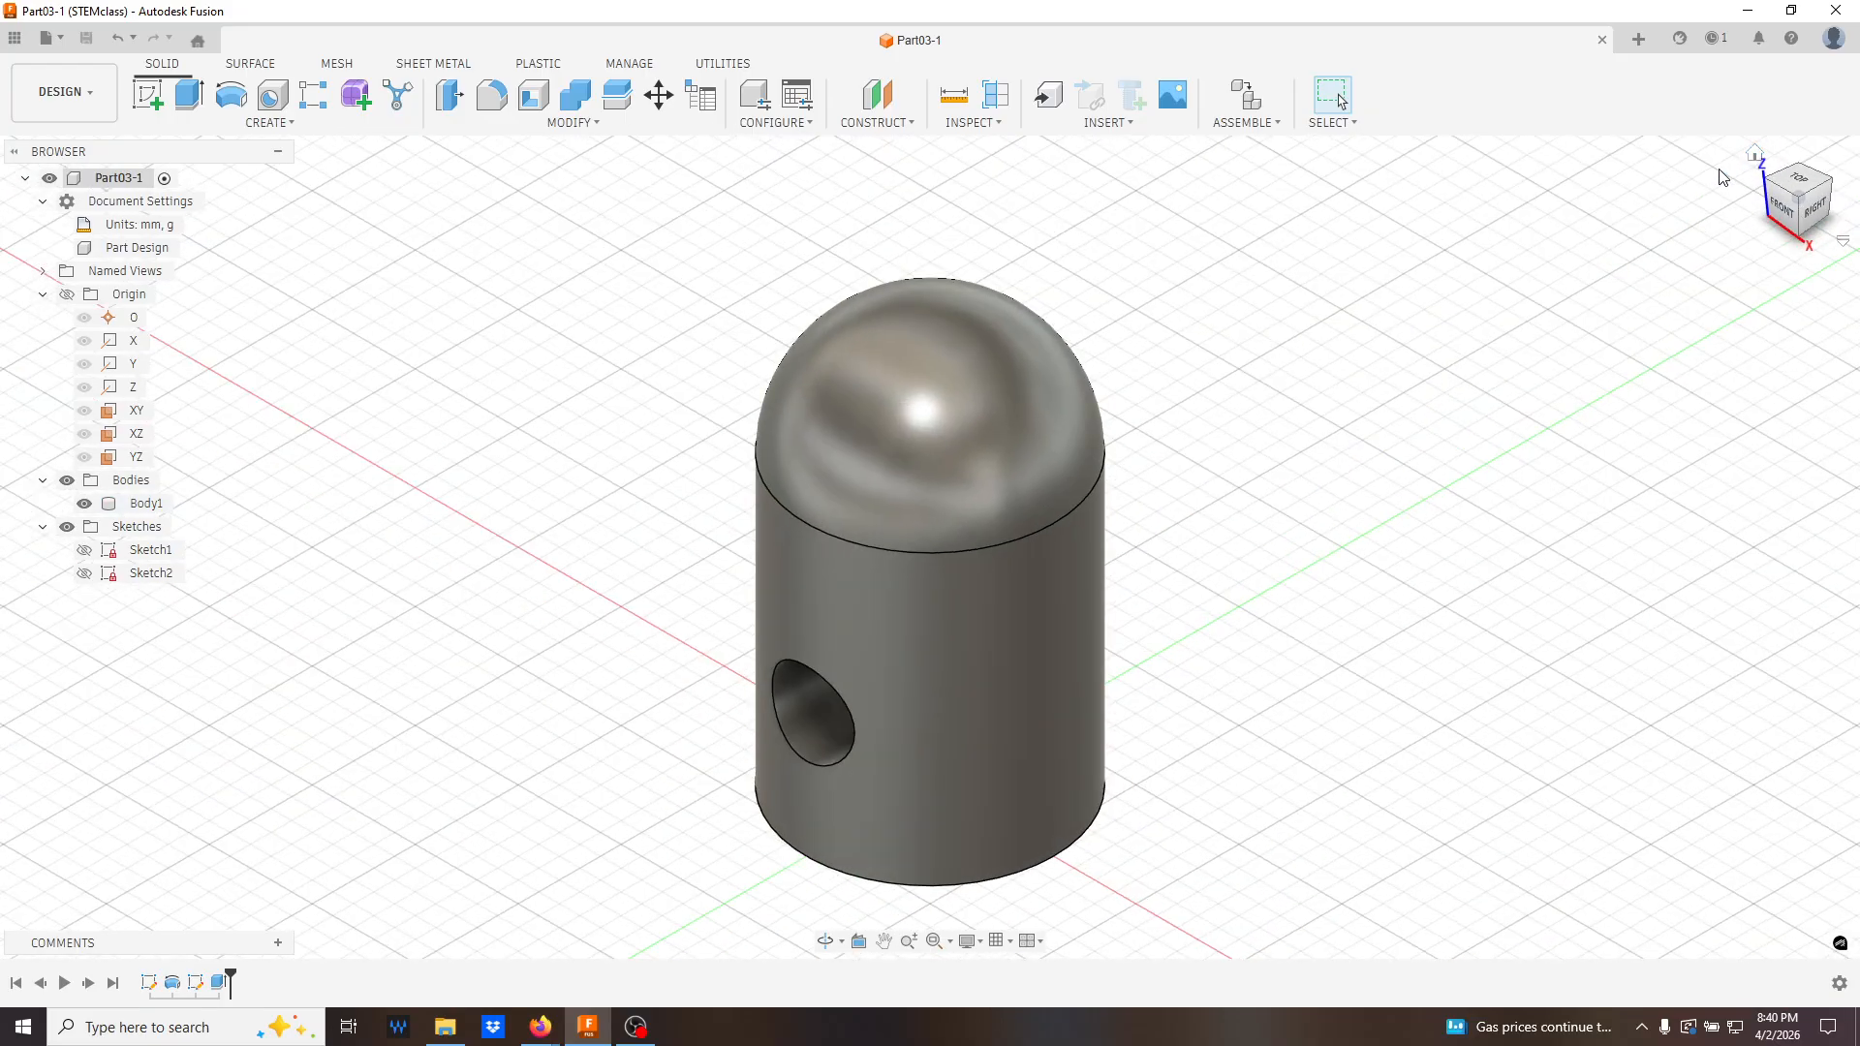
- Create a new part design in millimetres and start a sketch on the vertical front (XZ) plane
left_click(1638, 41)
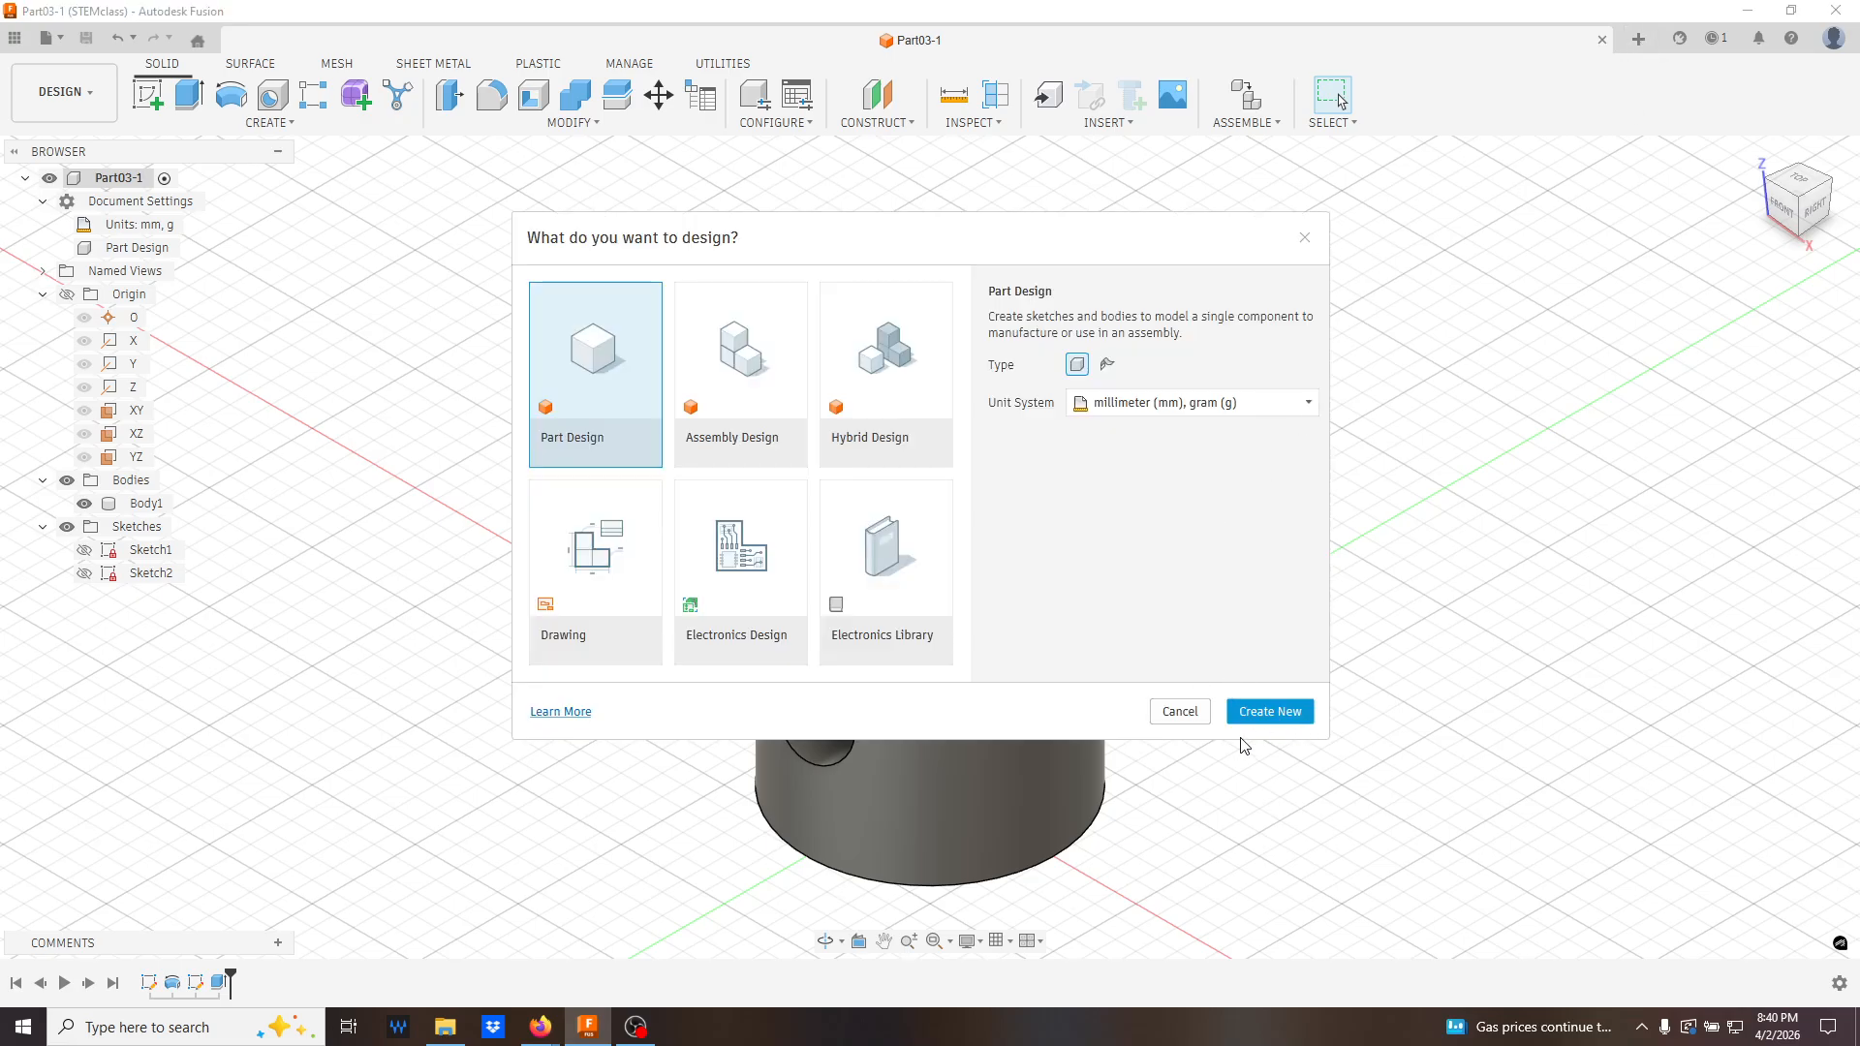
left_click(1268, 713)
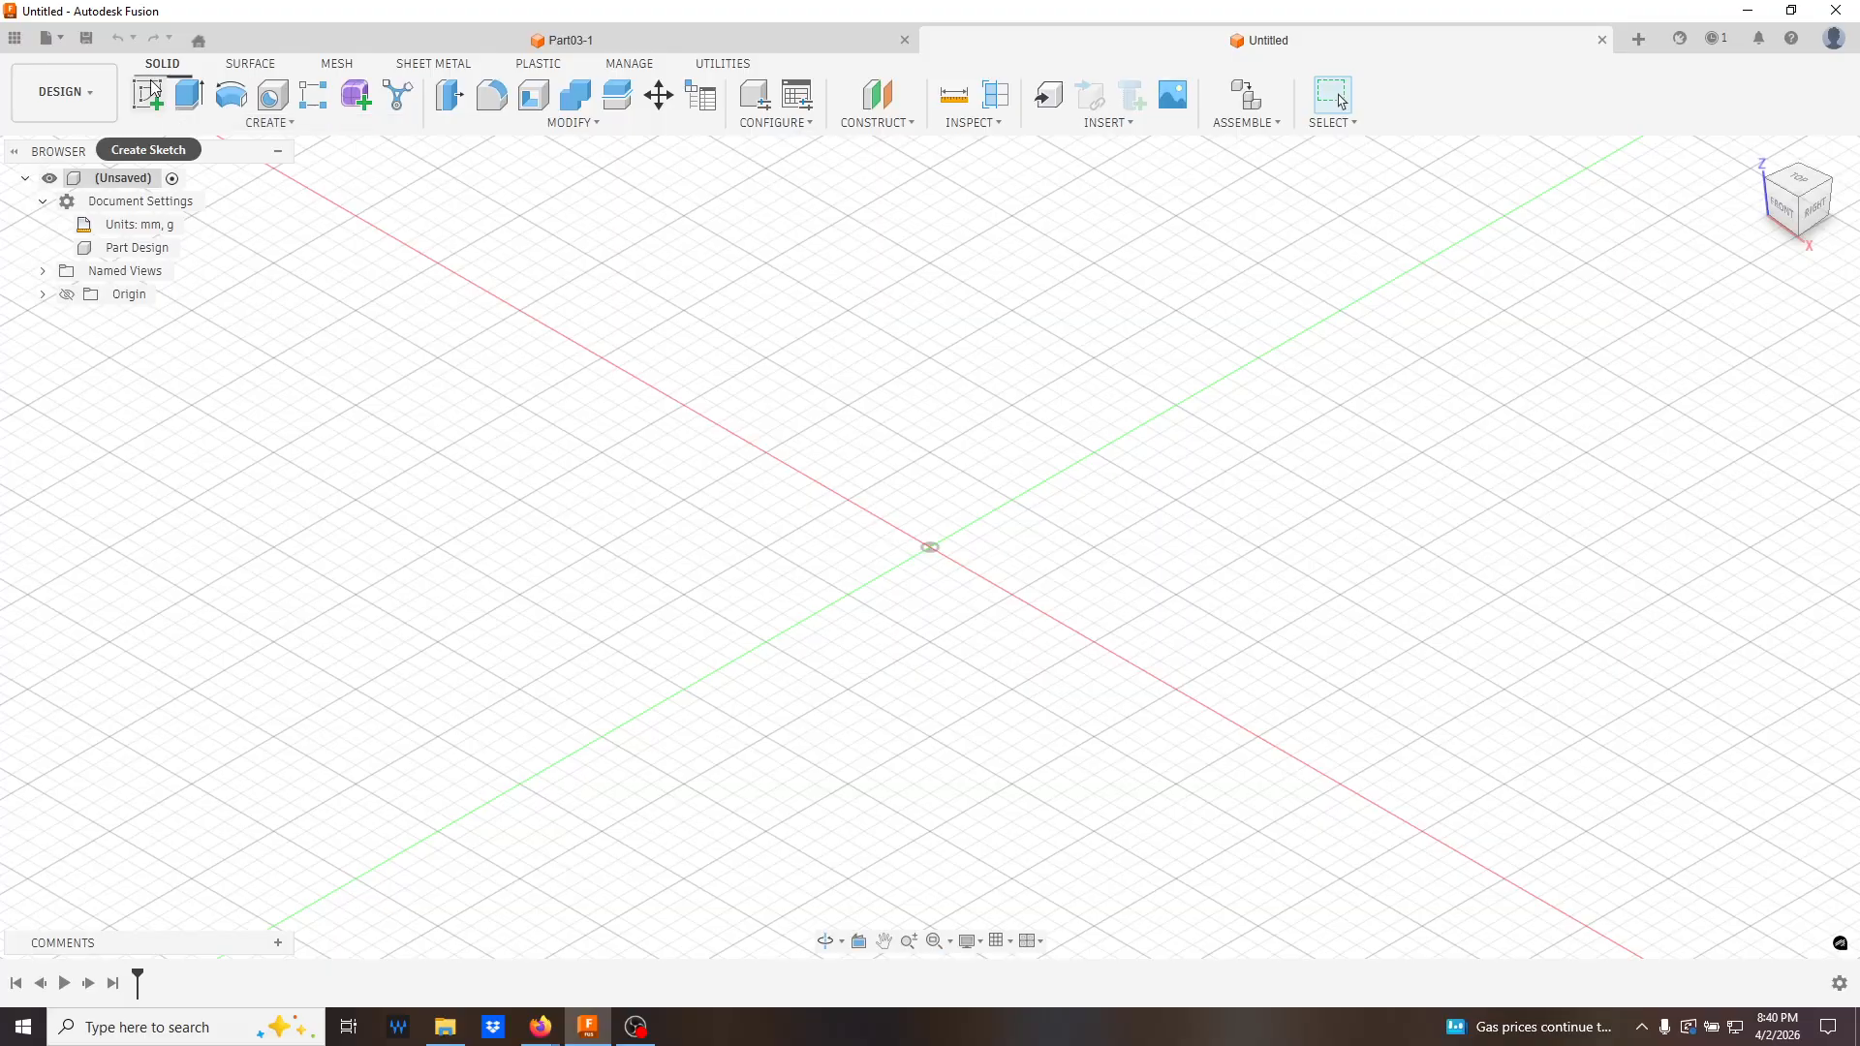
left_click(149, 97)
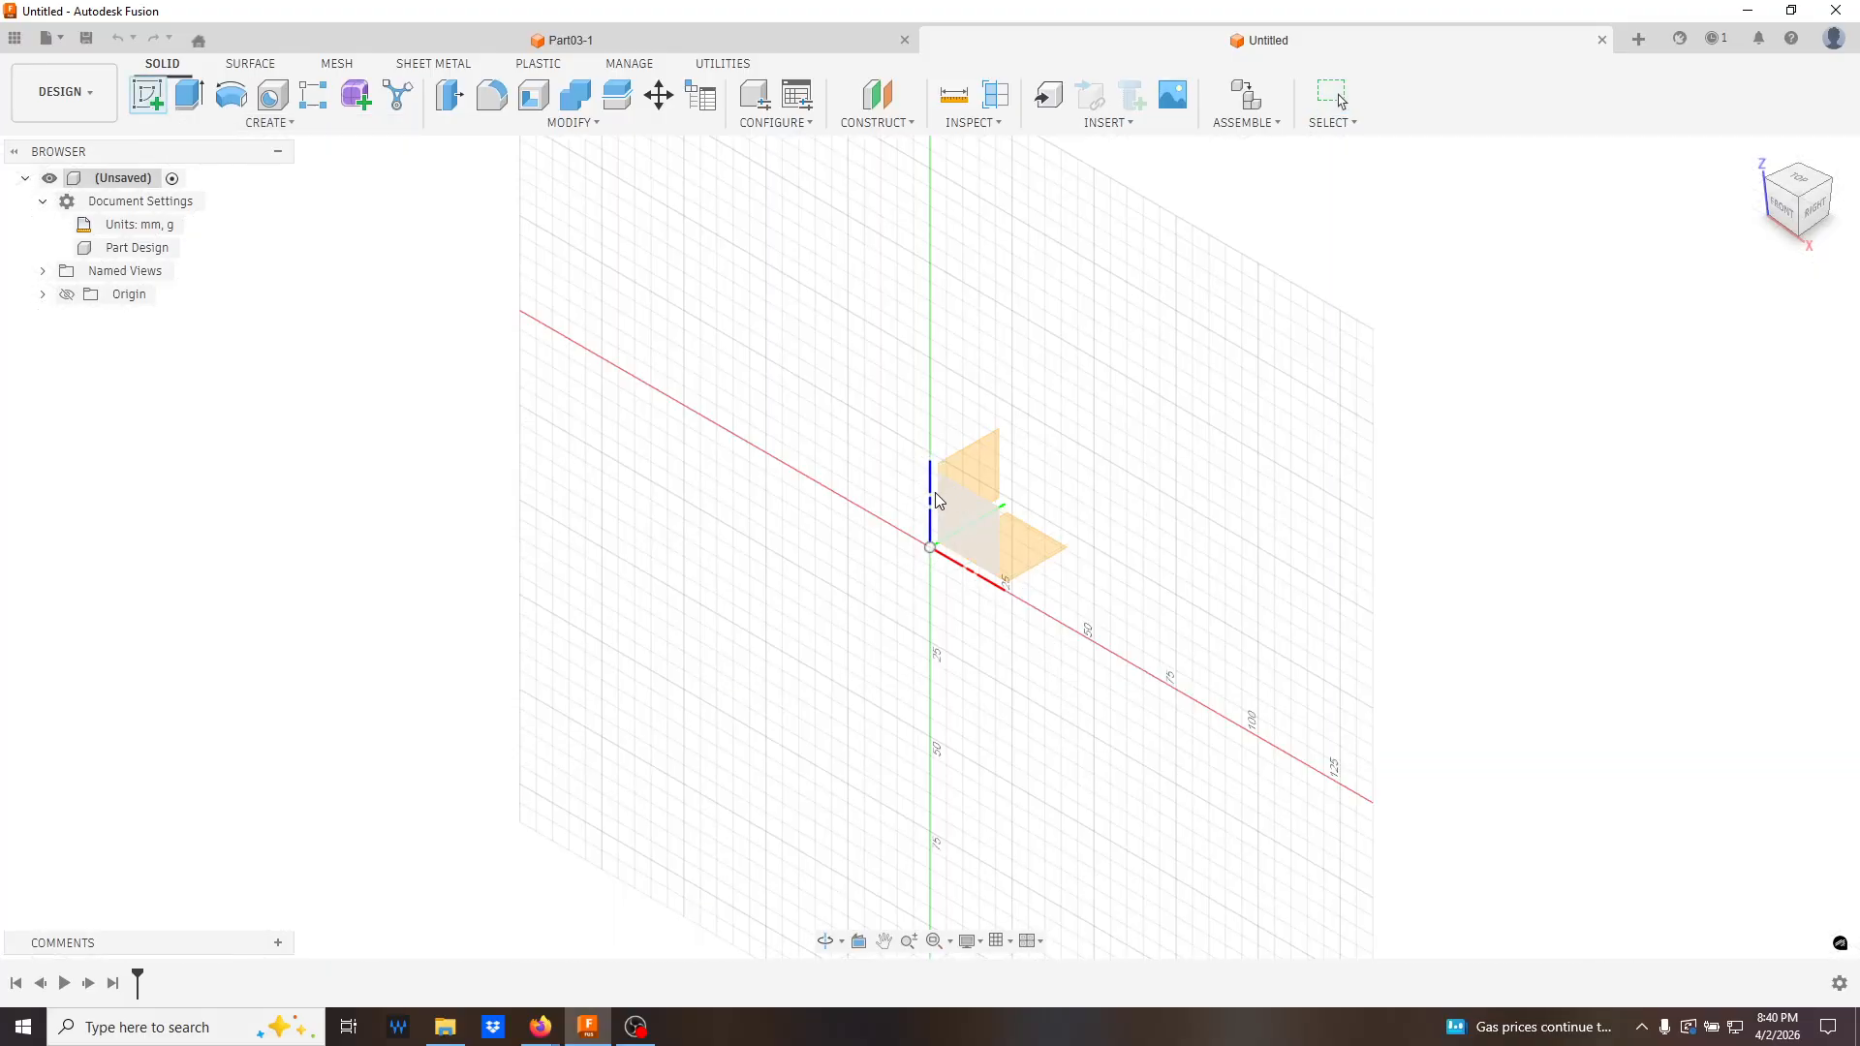
left_click(961, 516)
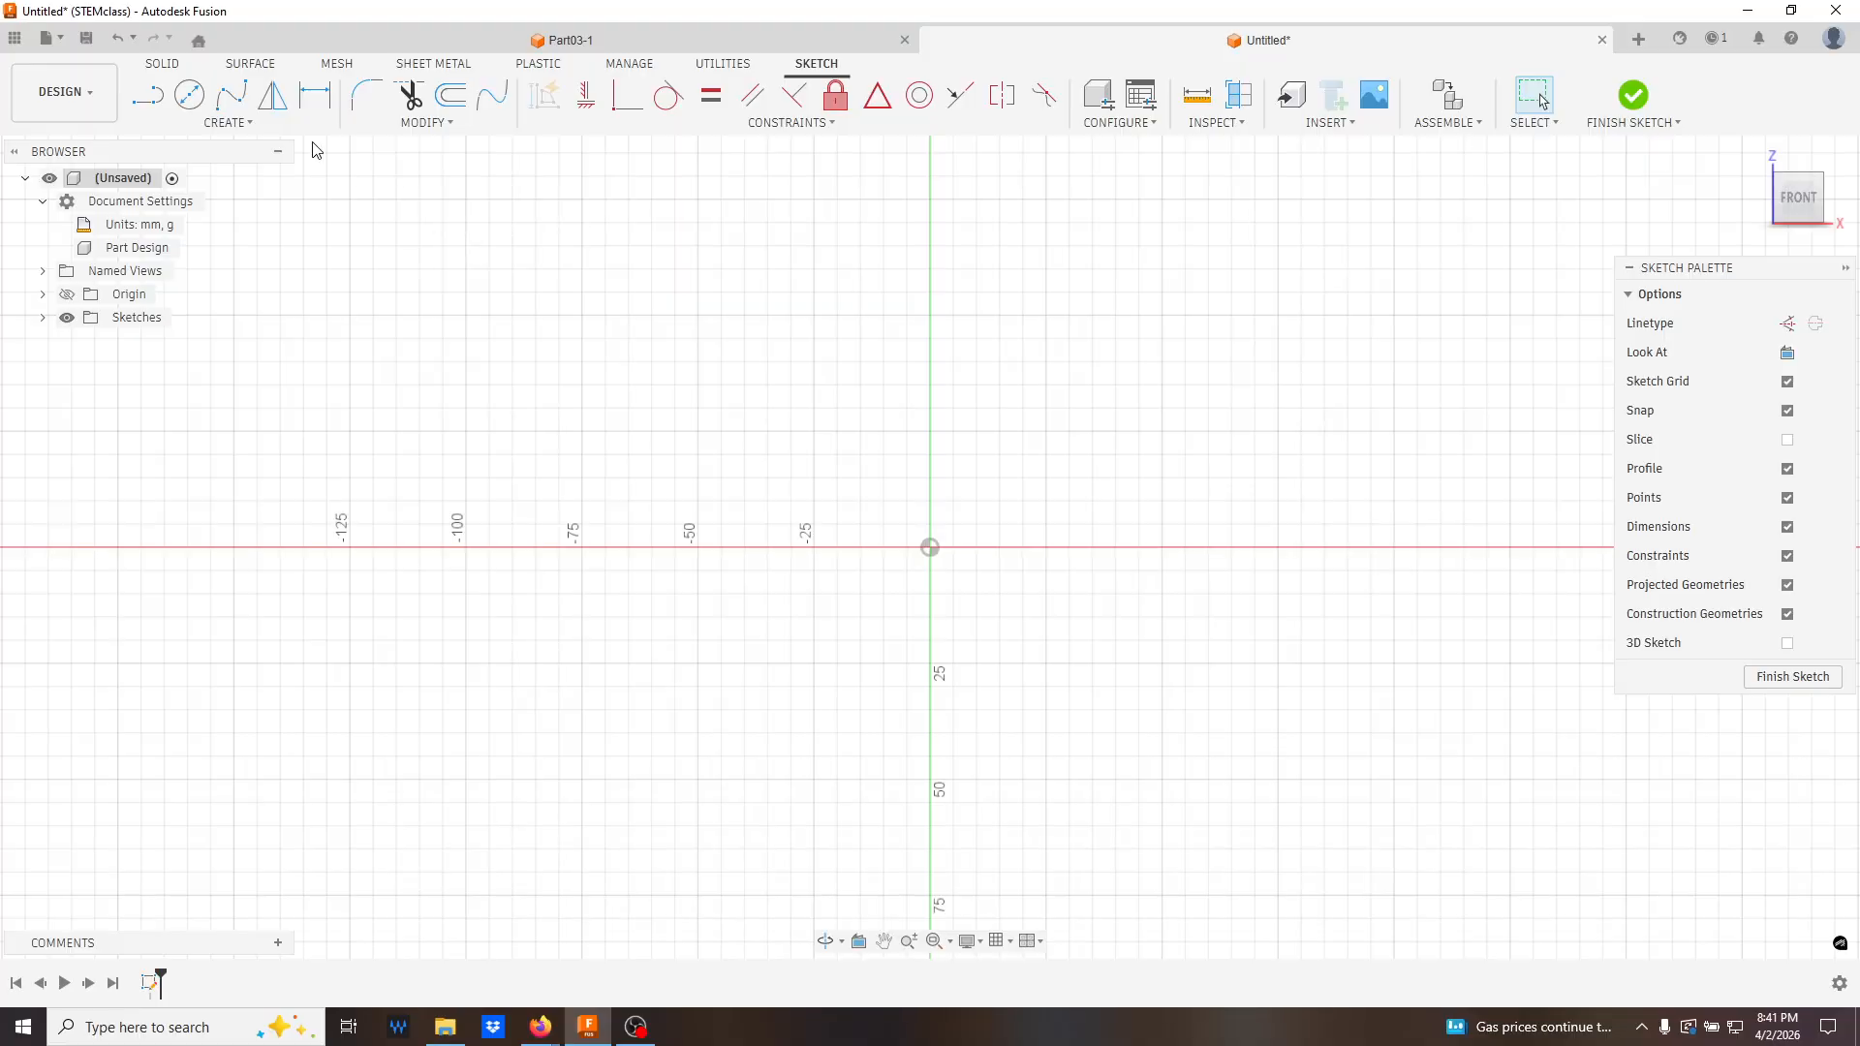
- Sketch a 2-point rectangle about 35 mm wide and 80 mm tall, right of the origin and straddling the horizontal axis
left_click(266, 125)
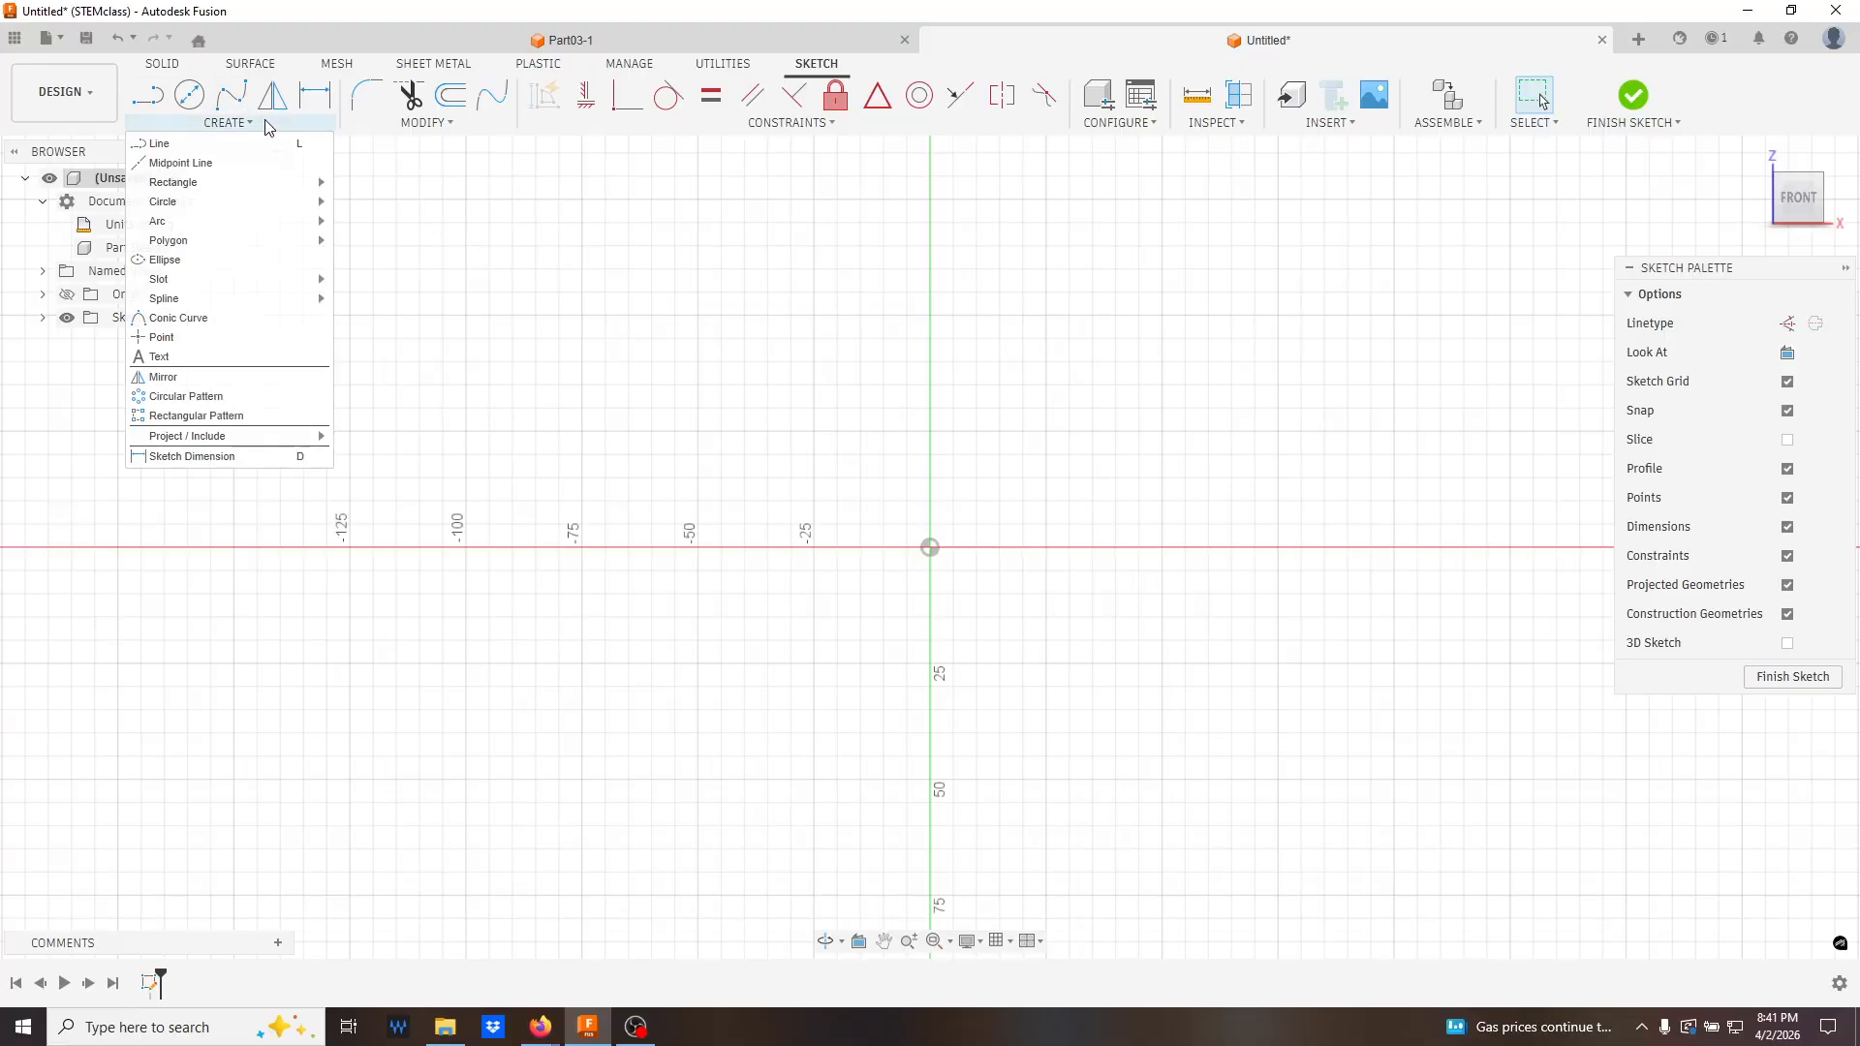
mouse_move(260, 185)
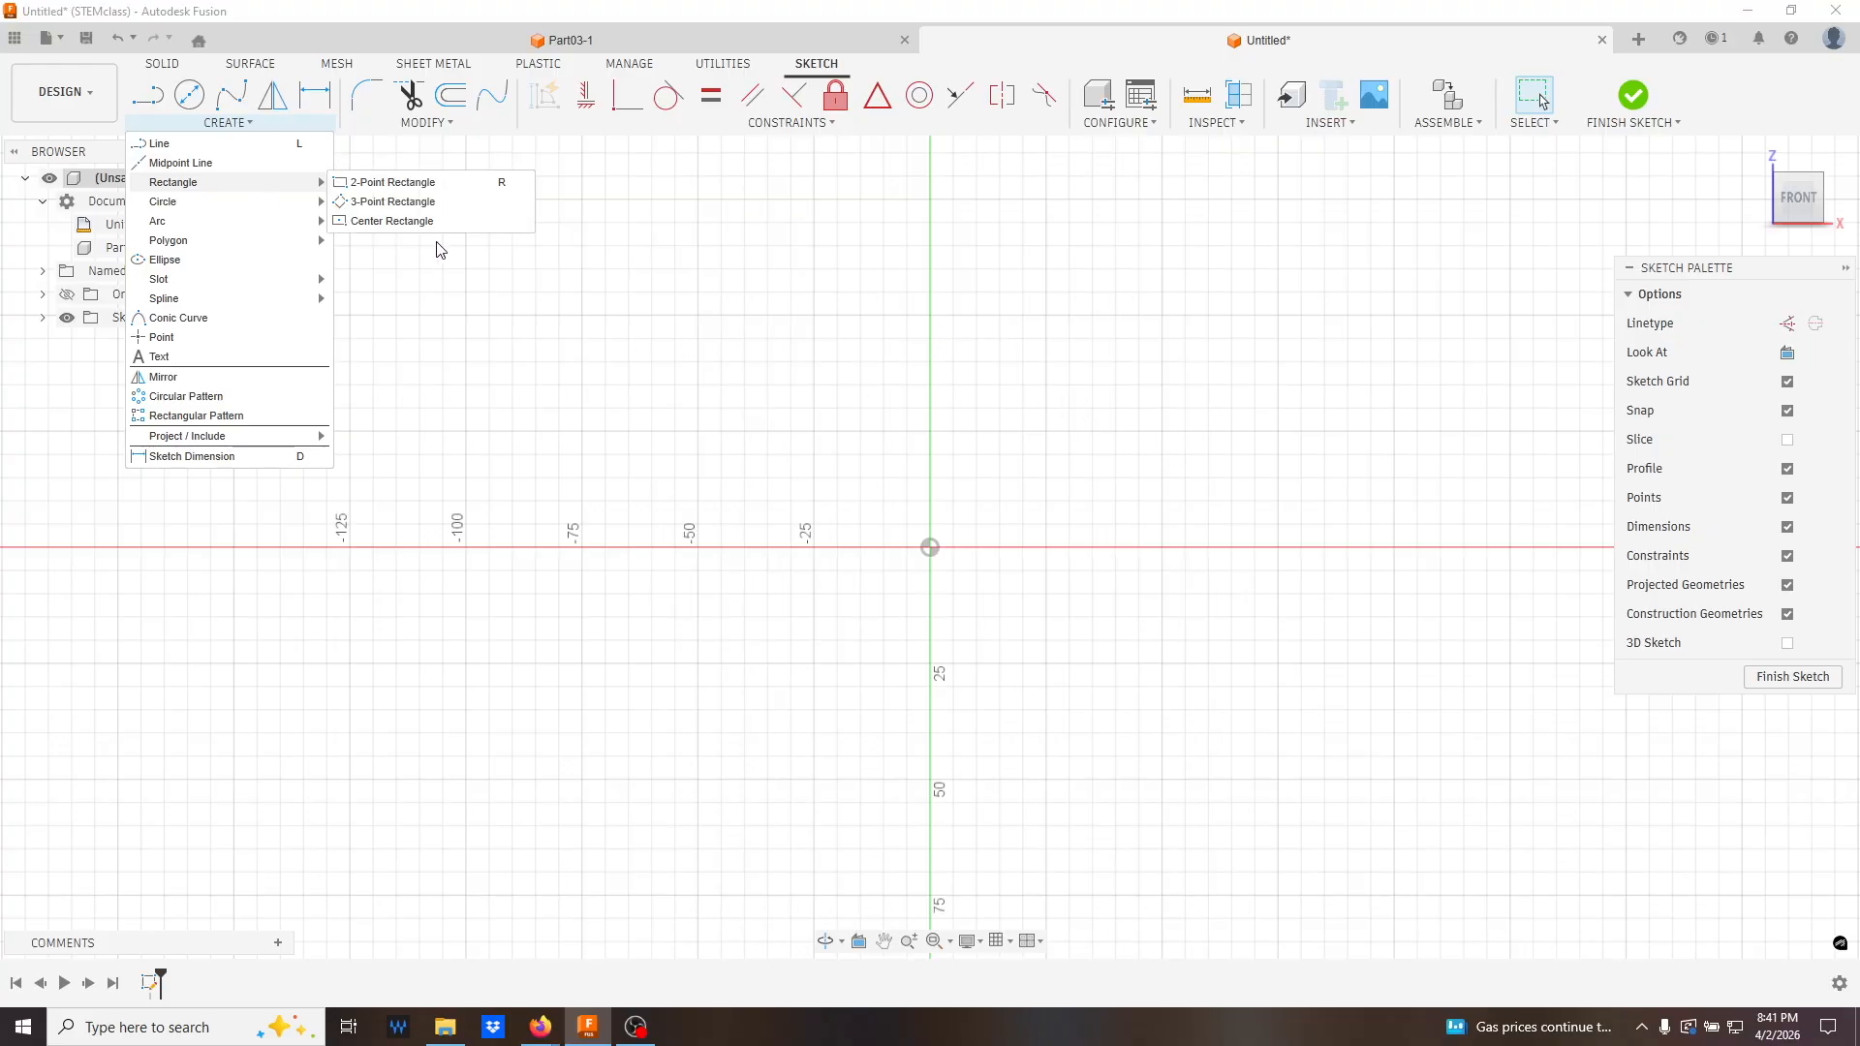
left_click(399, 190)
left_click(1023, 339)
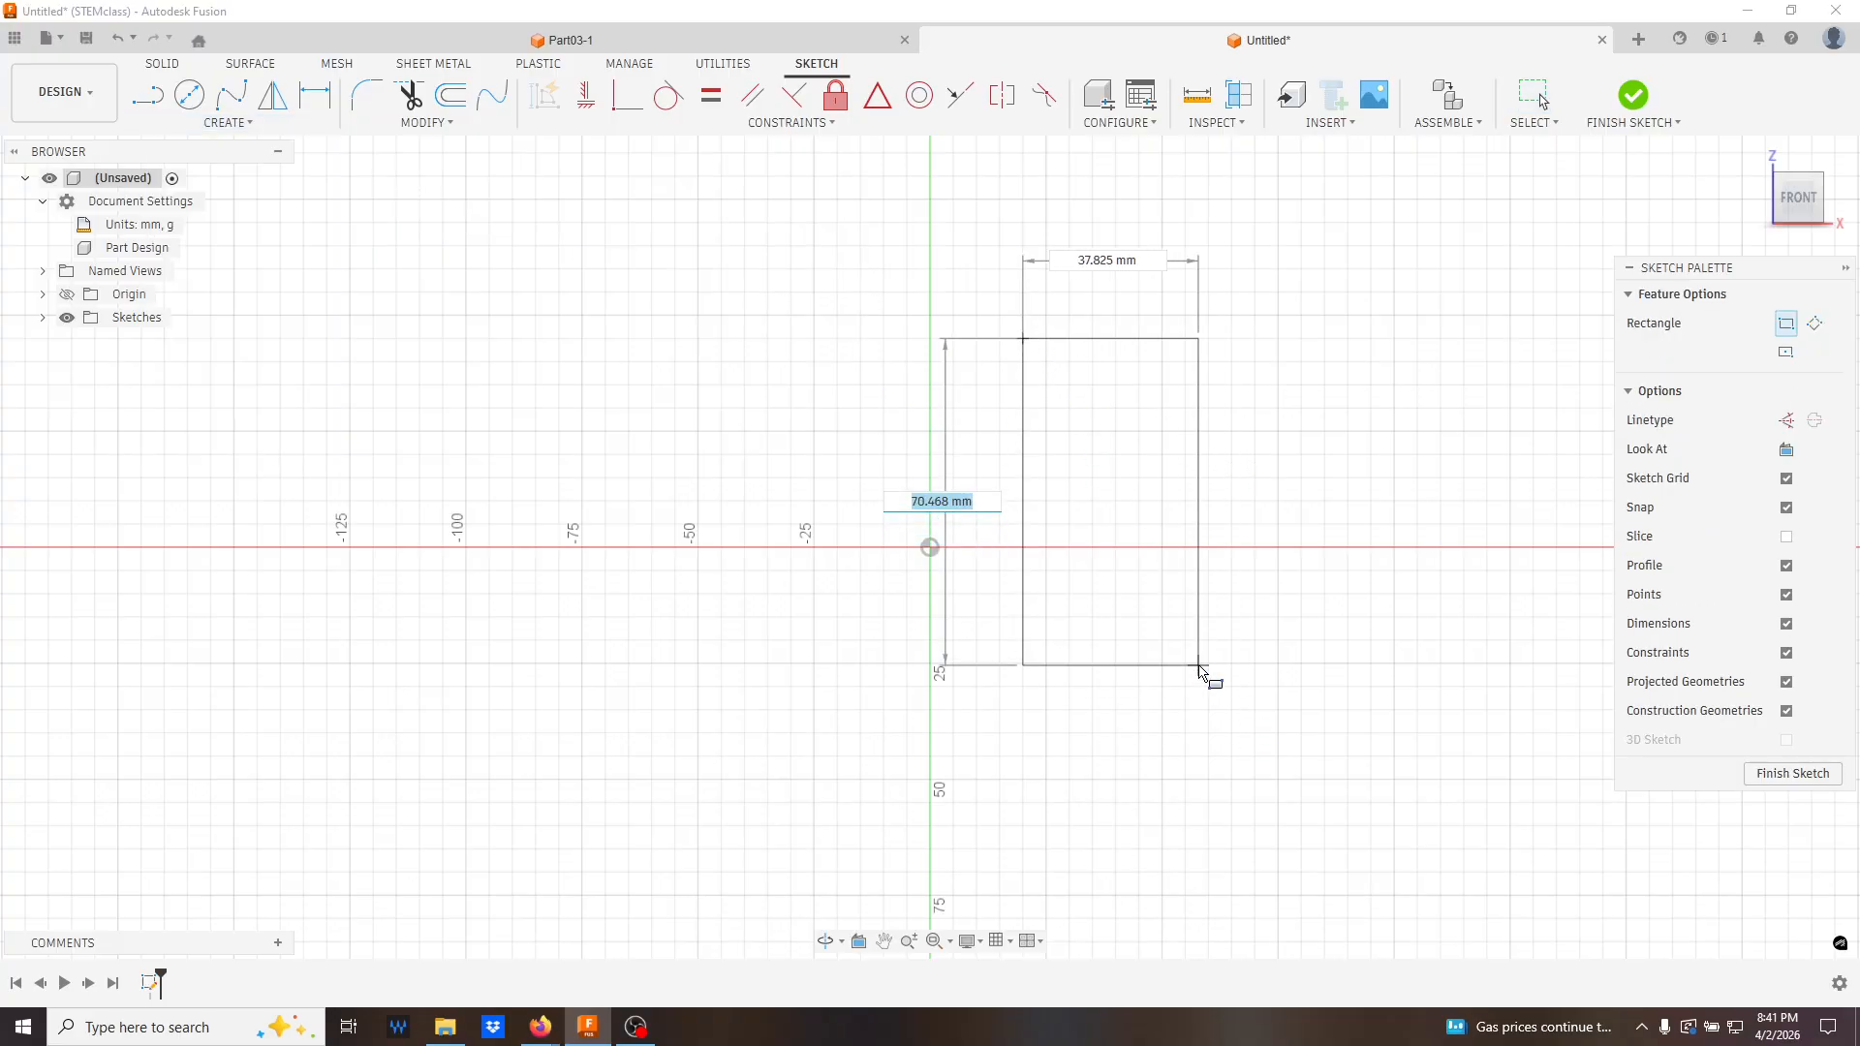
left_click(1184, 709)
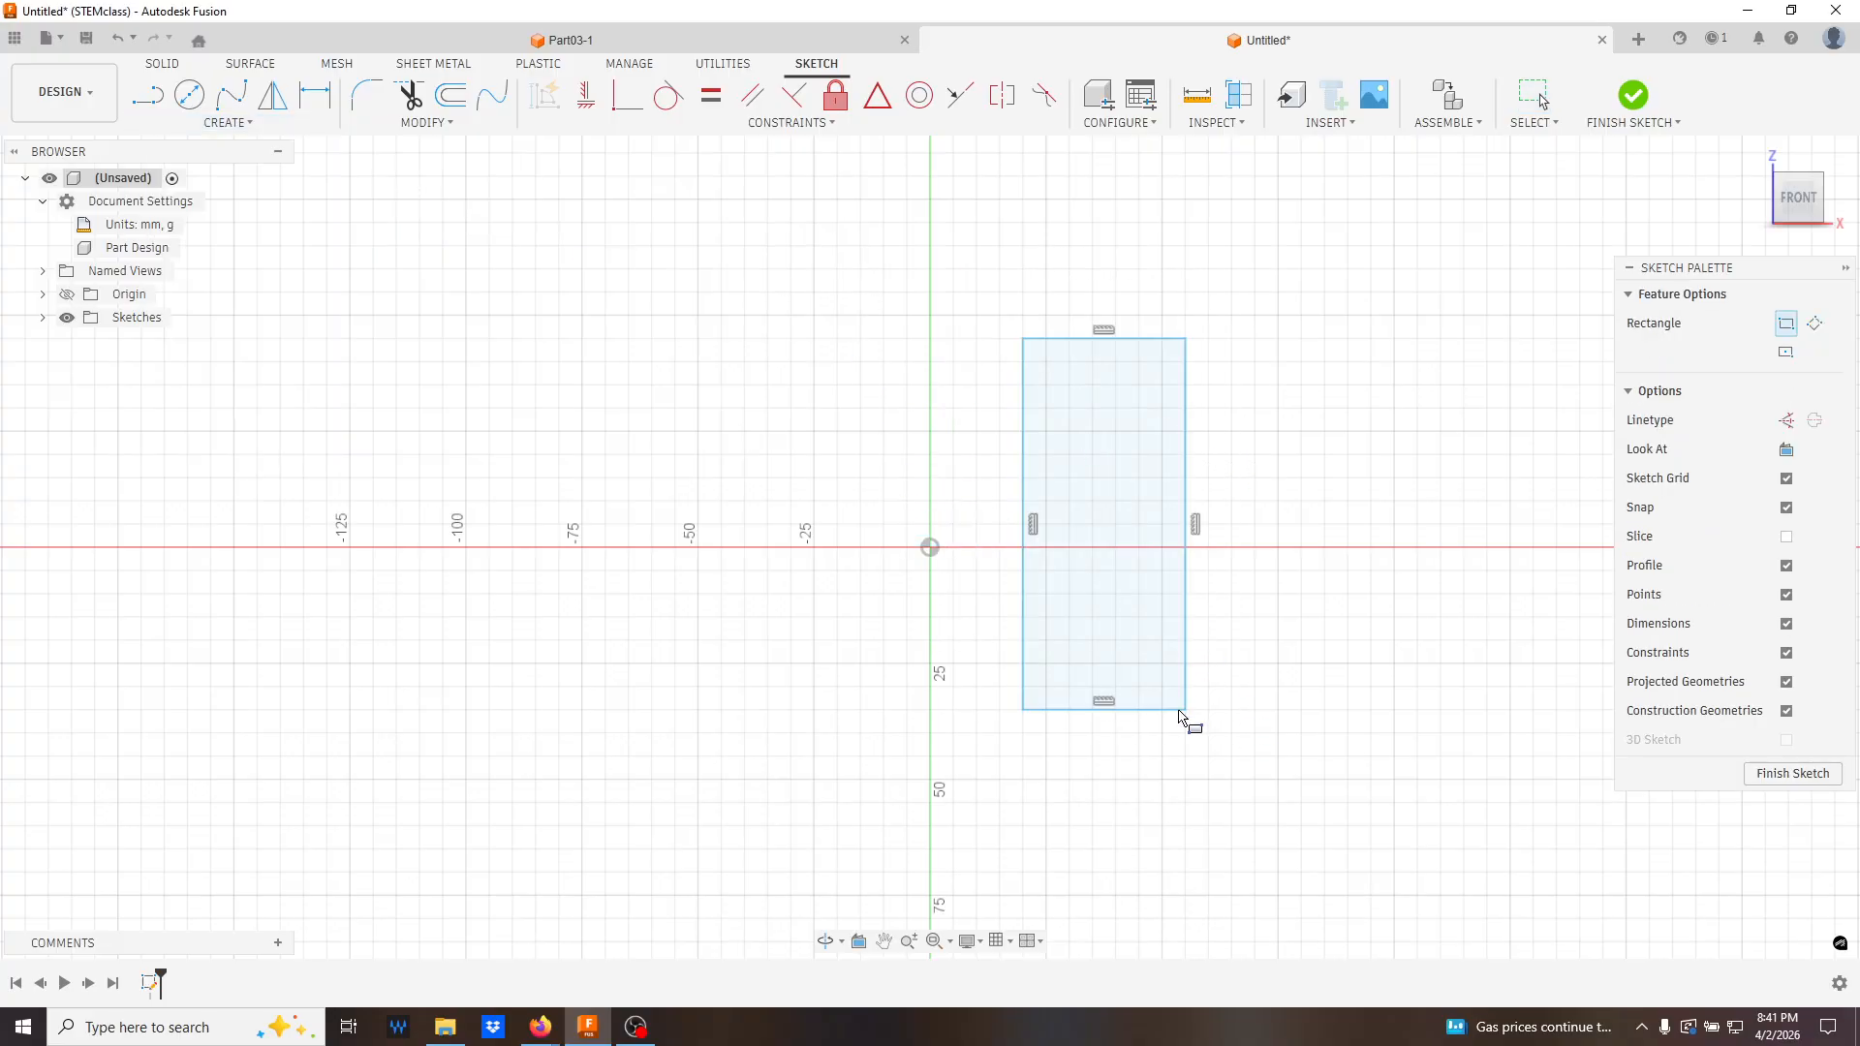
- Draw two 3-point arcs curving up and leftward from the rectangle's upper corners, the inner one about 39 mm in radius
left_click(158, 118)
mouse_move(310, 222)
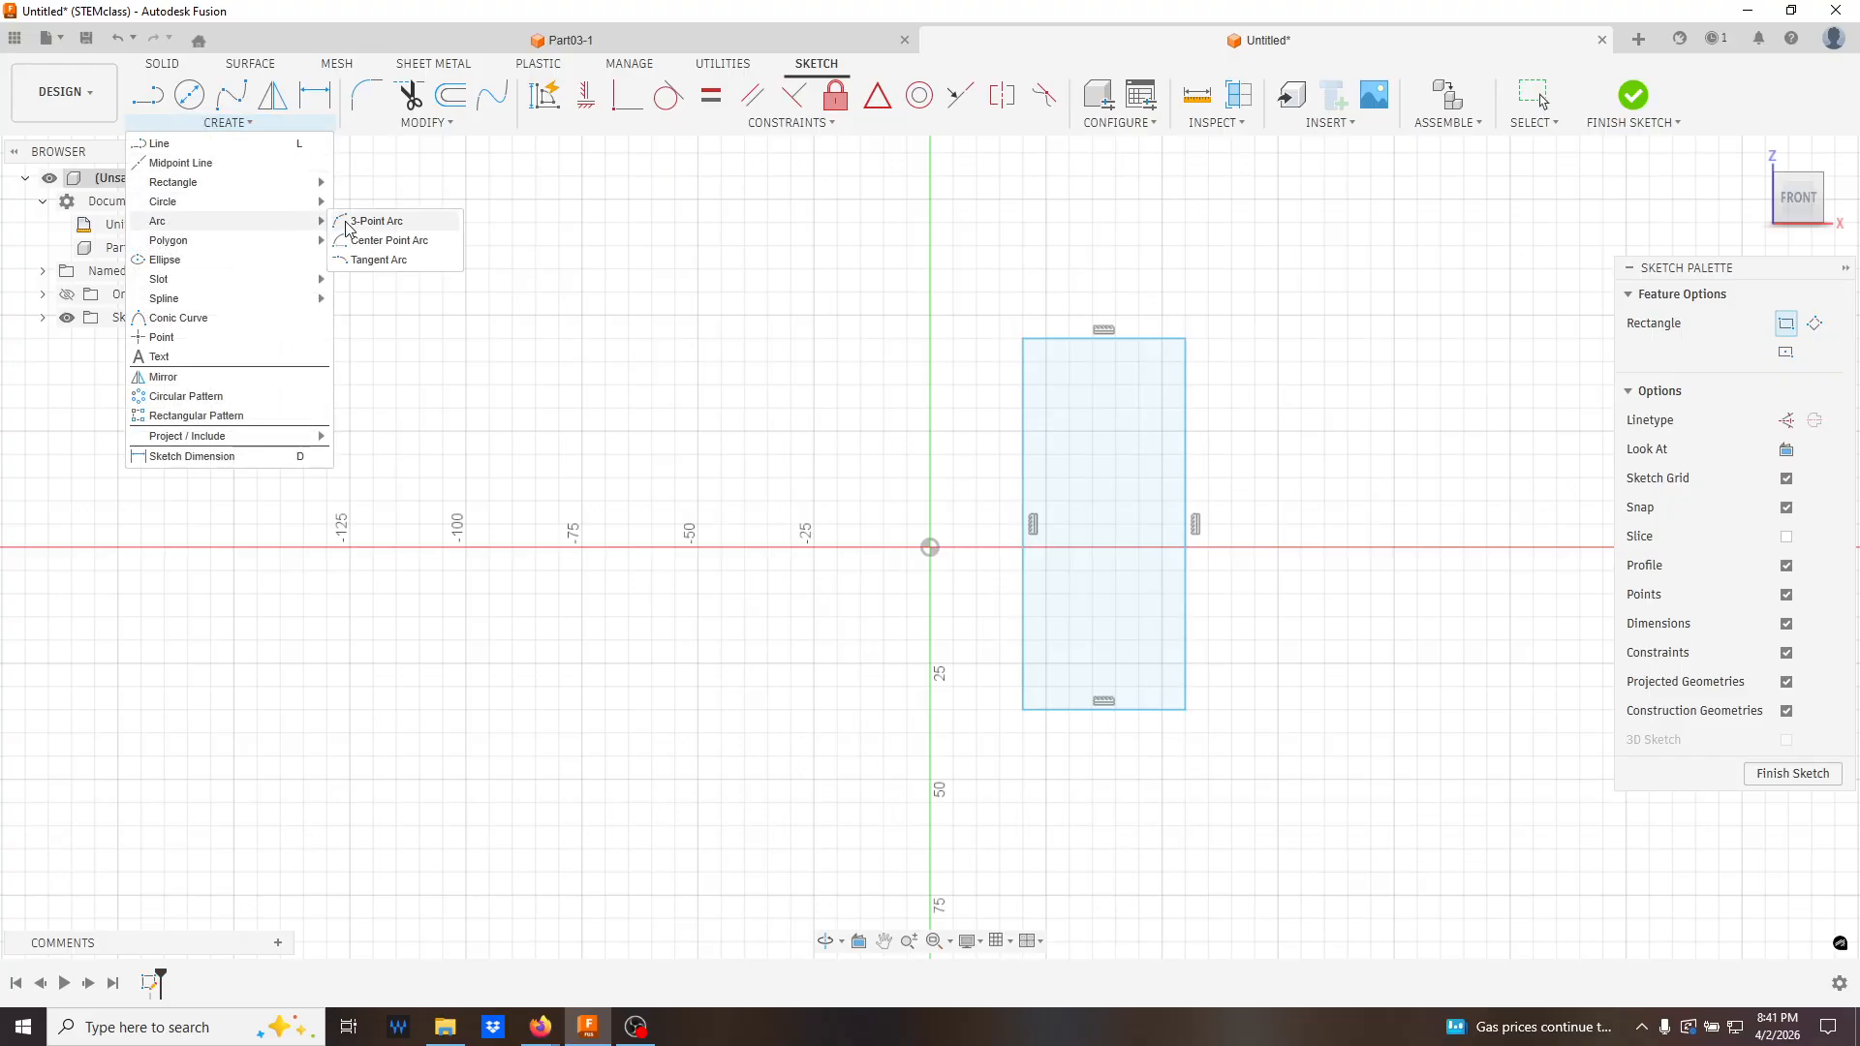
left_click(366, 224)
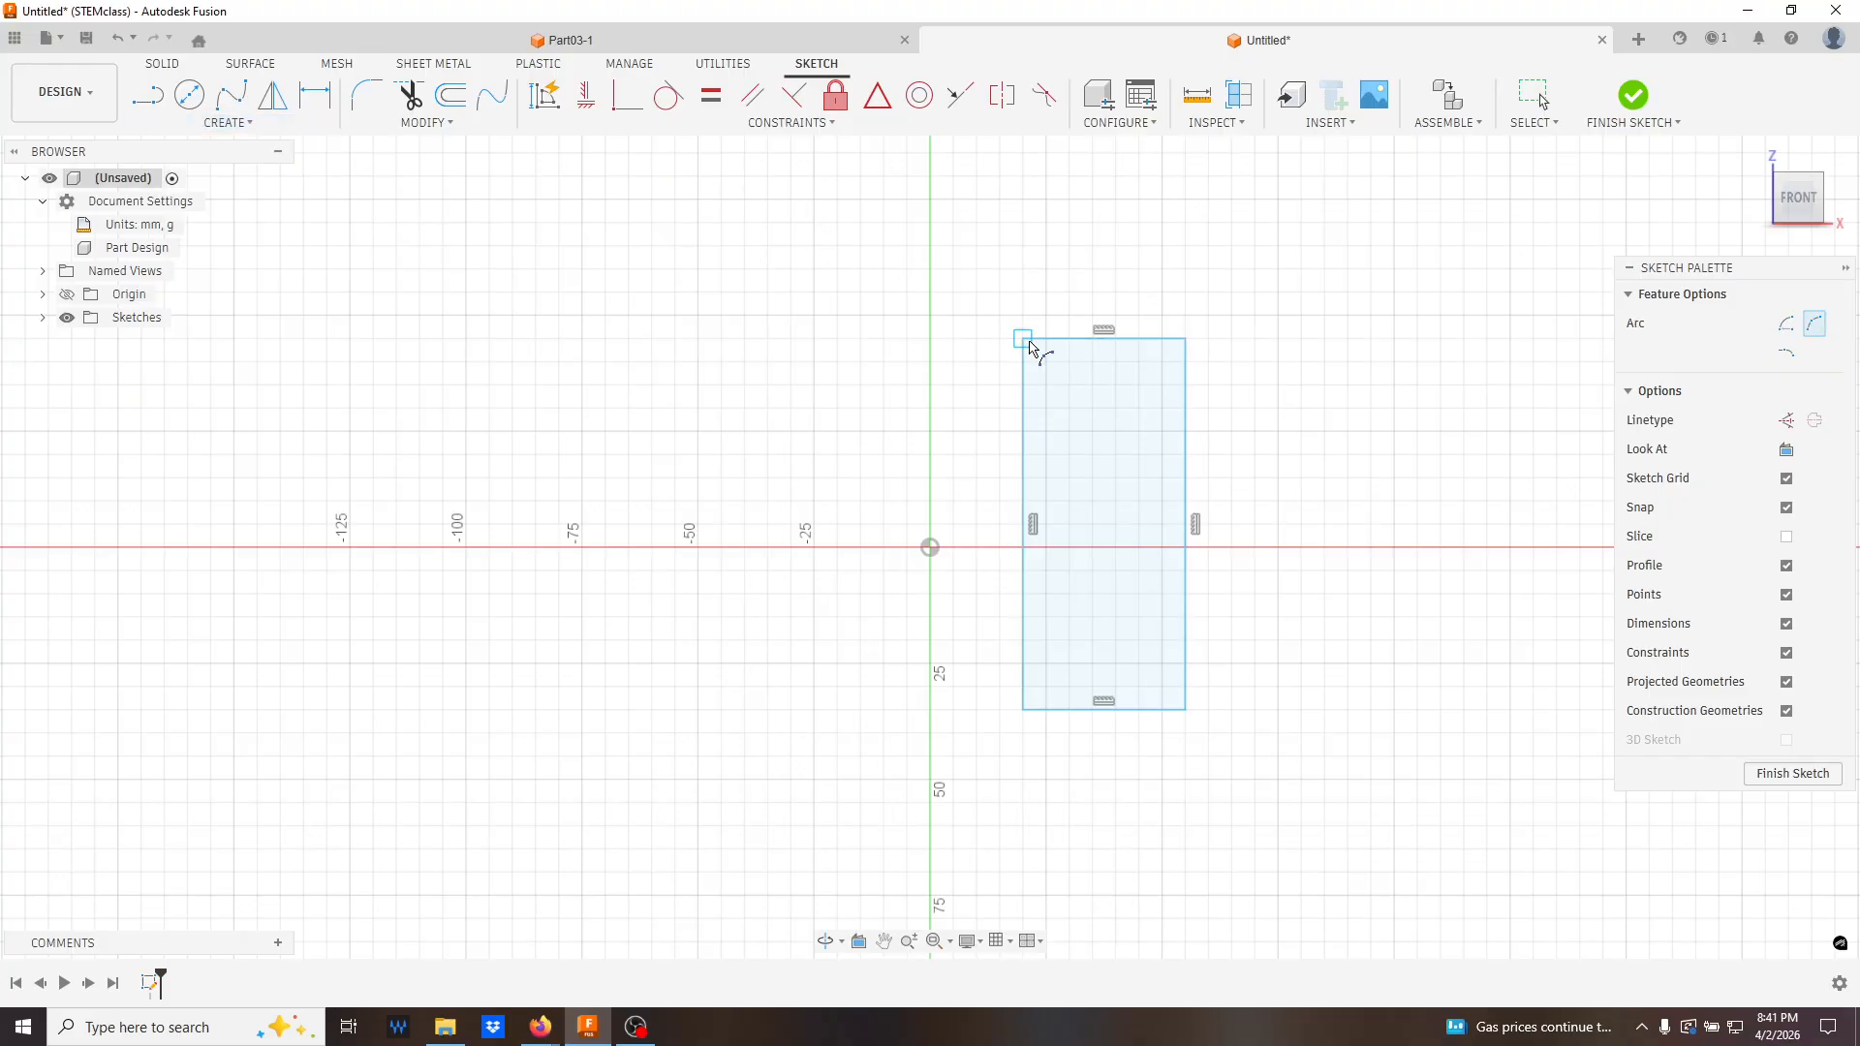
left_click(1024, 340)
left_click(860, 245)
left_click(953, 267)
scroll(1089, 276, "down", 3)
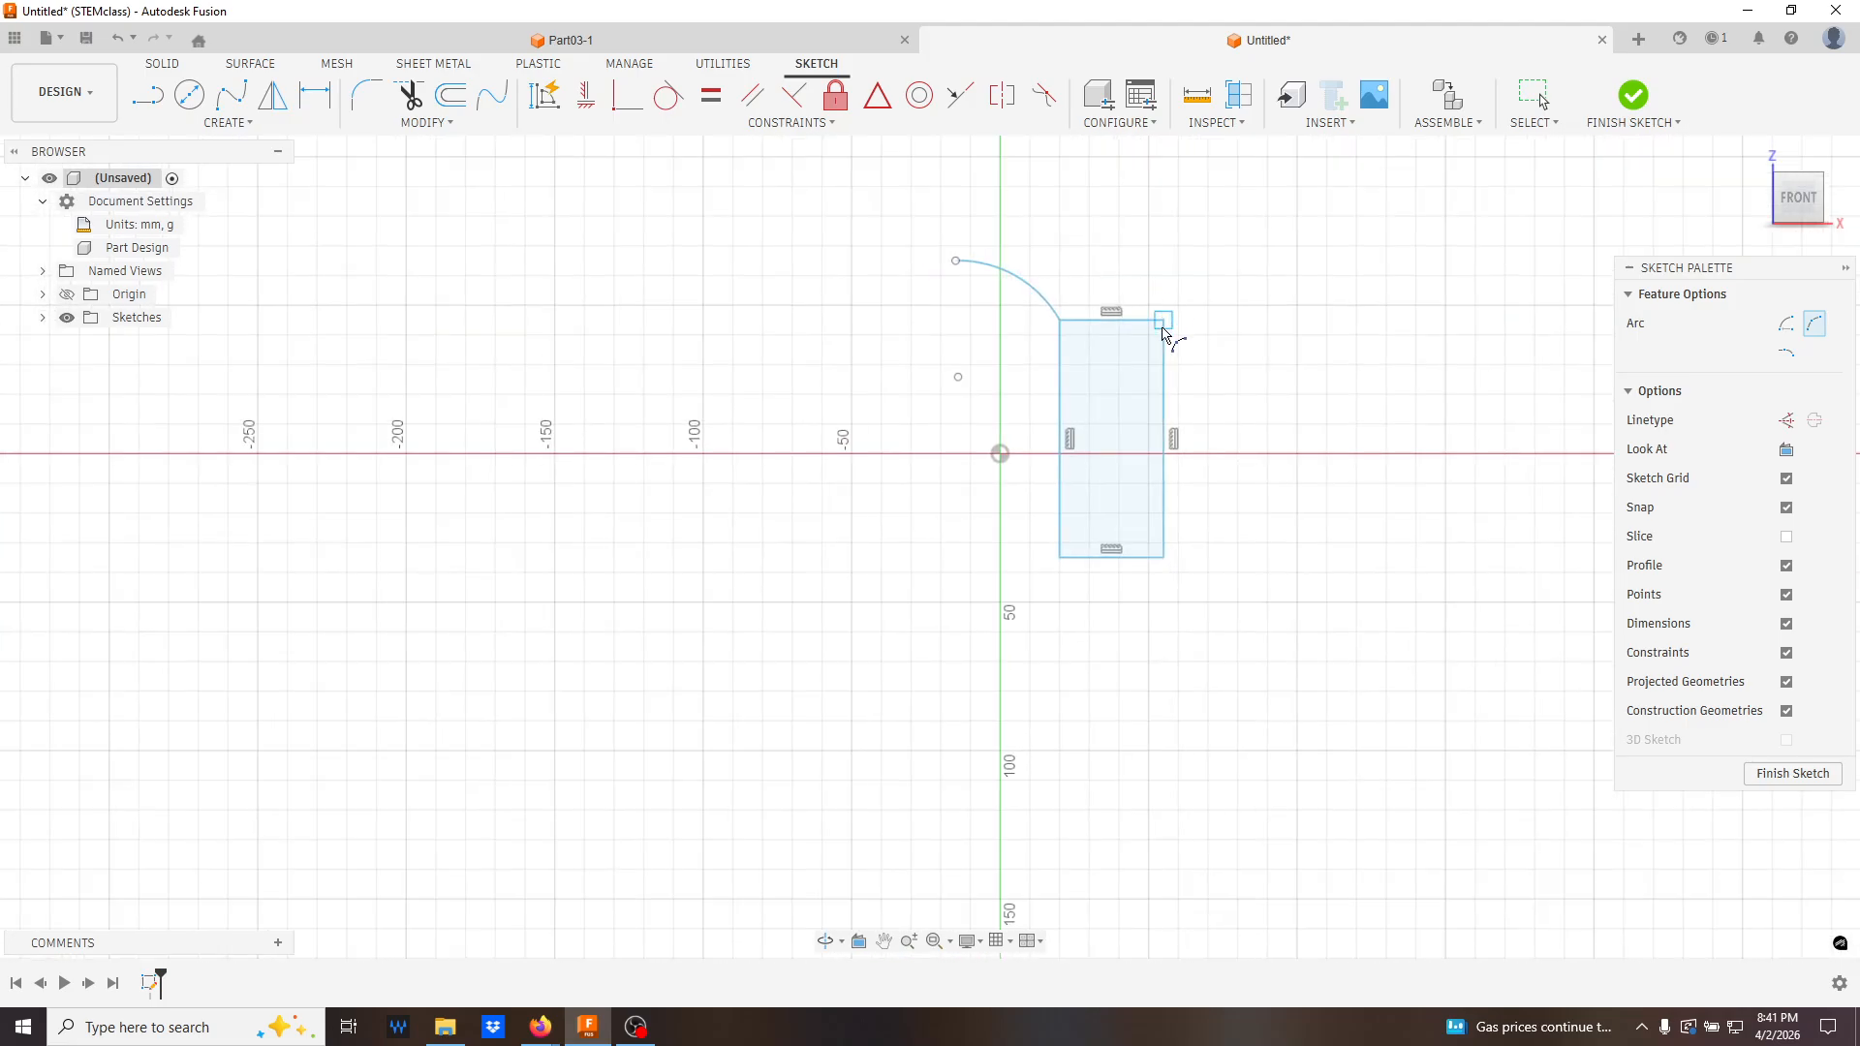
left_click(1163, 325)
left_click(988, 194)
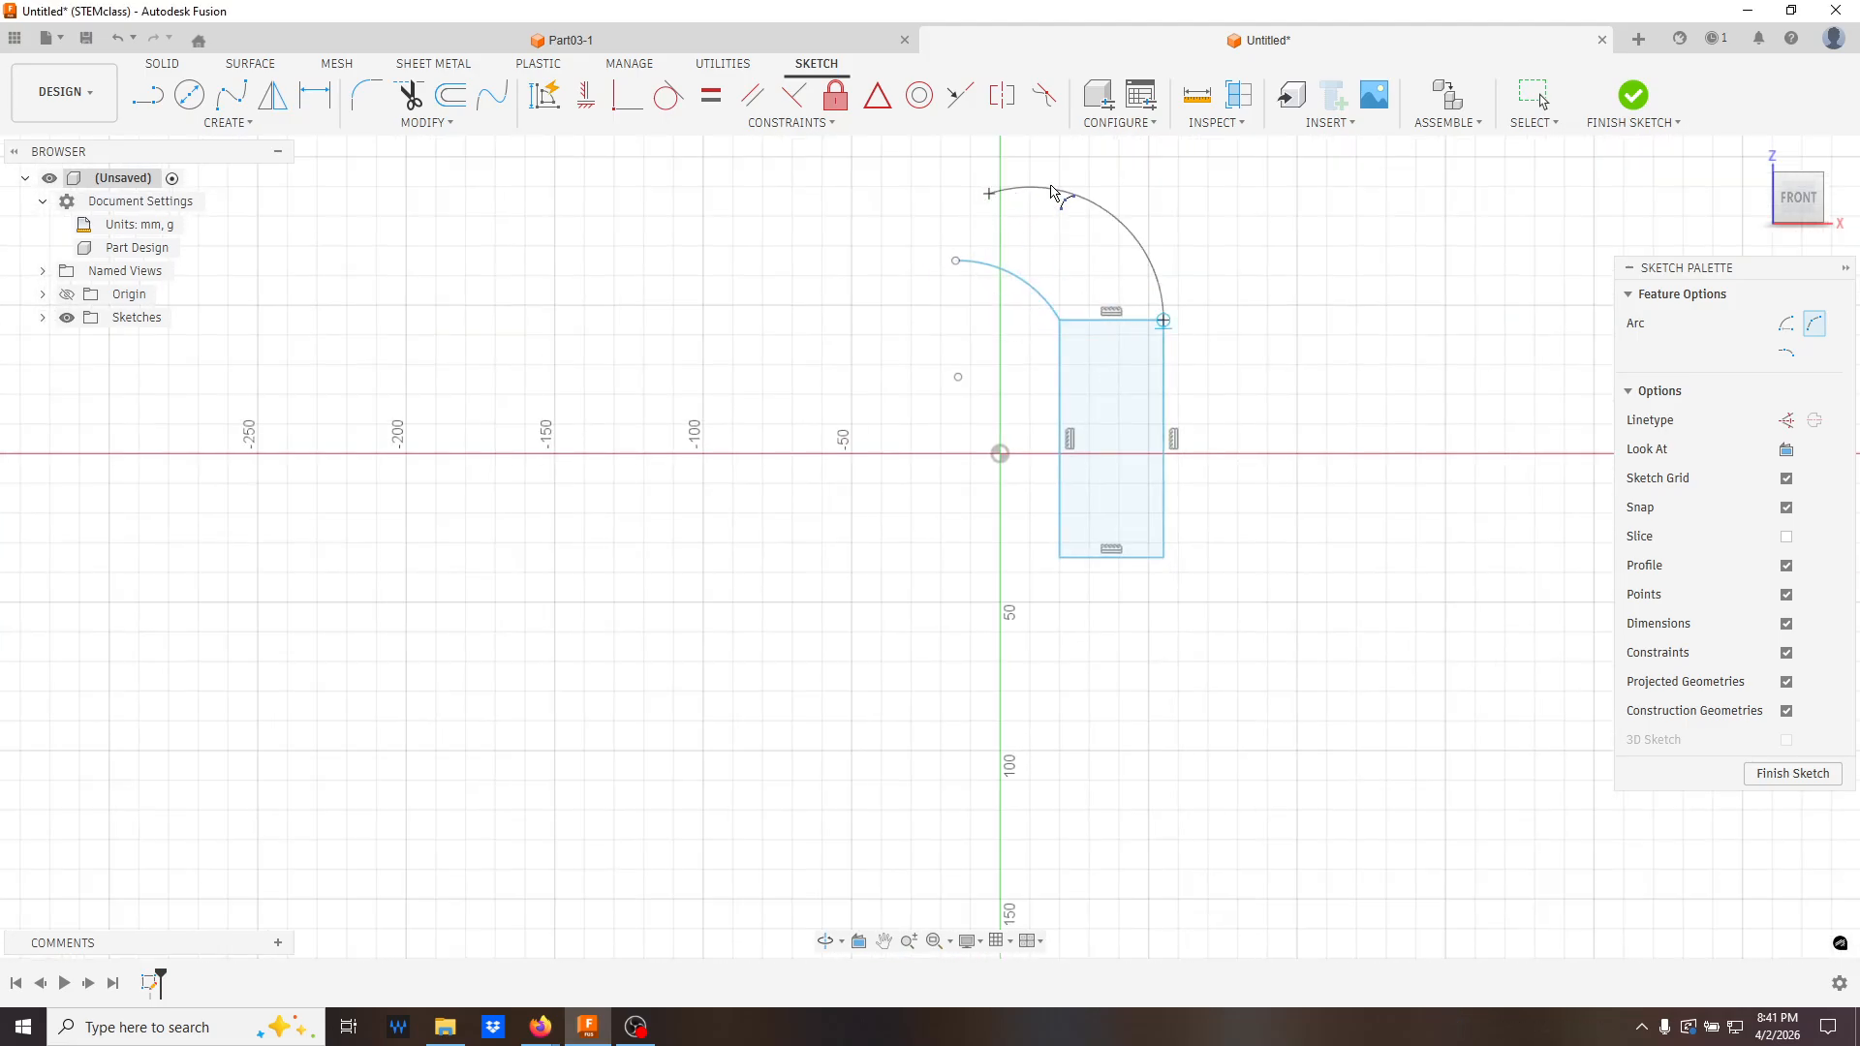
left_click(1057, 191)
key("Escape")
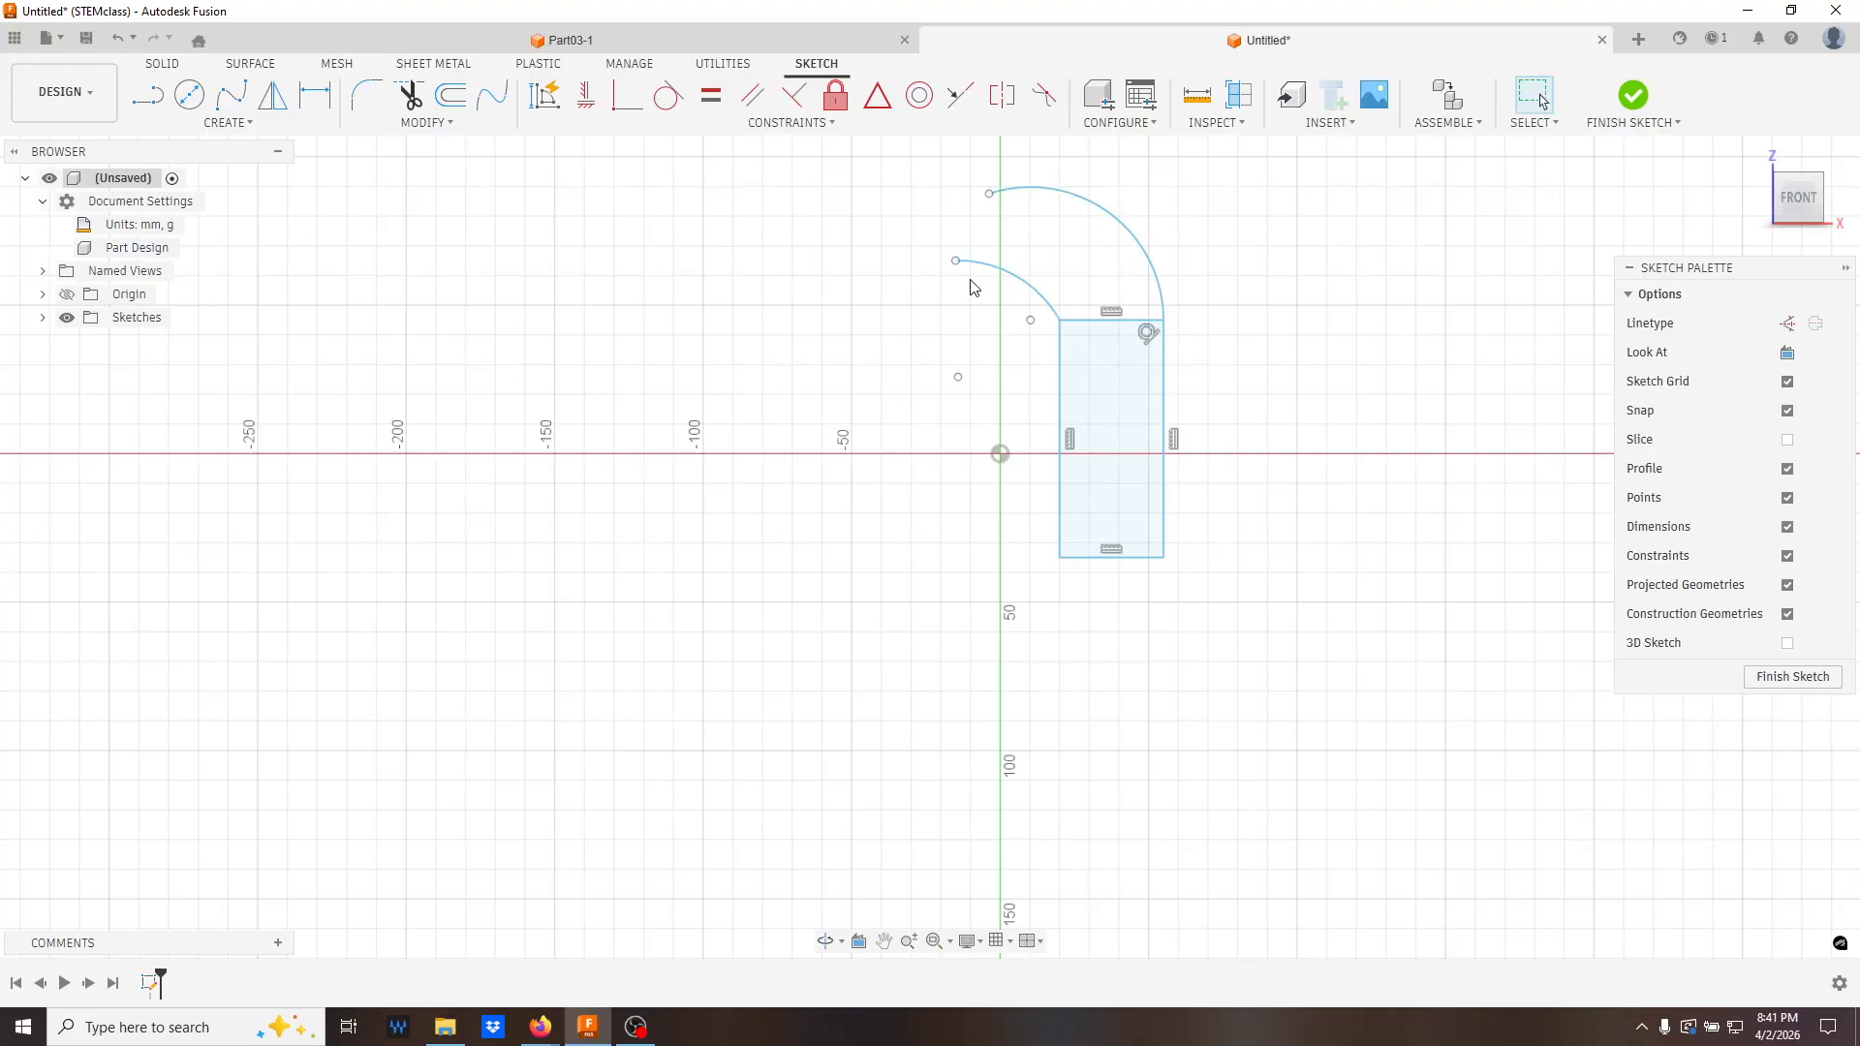
- Delete the rectangle's top edge between the two arcs
left_click(1116, 320)
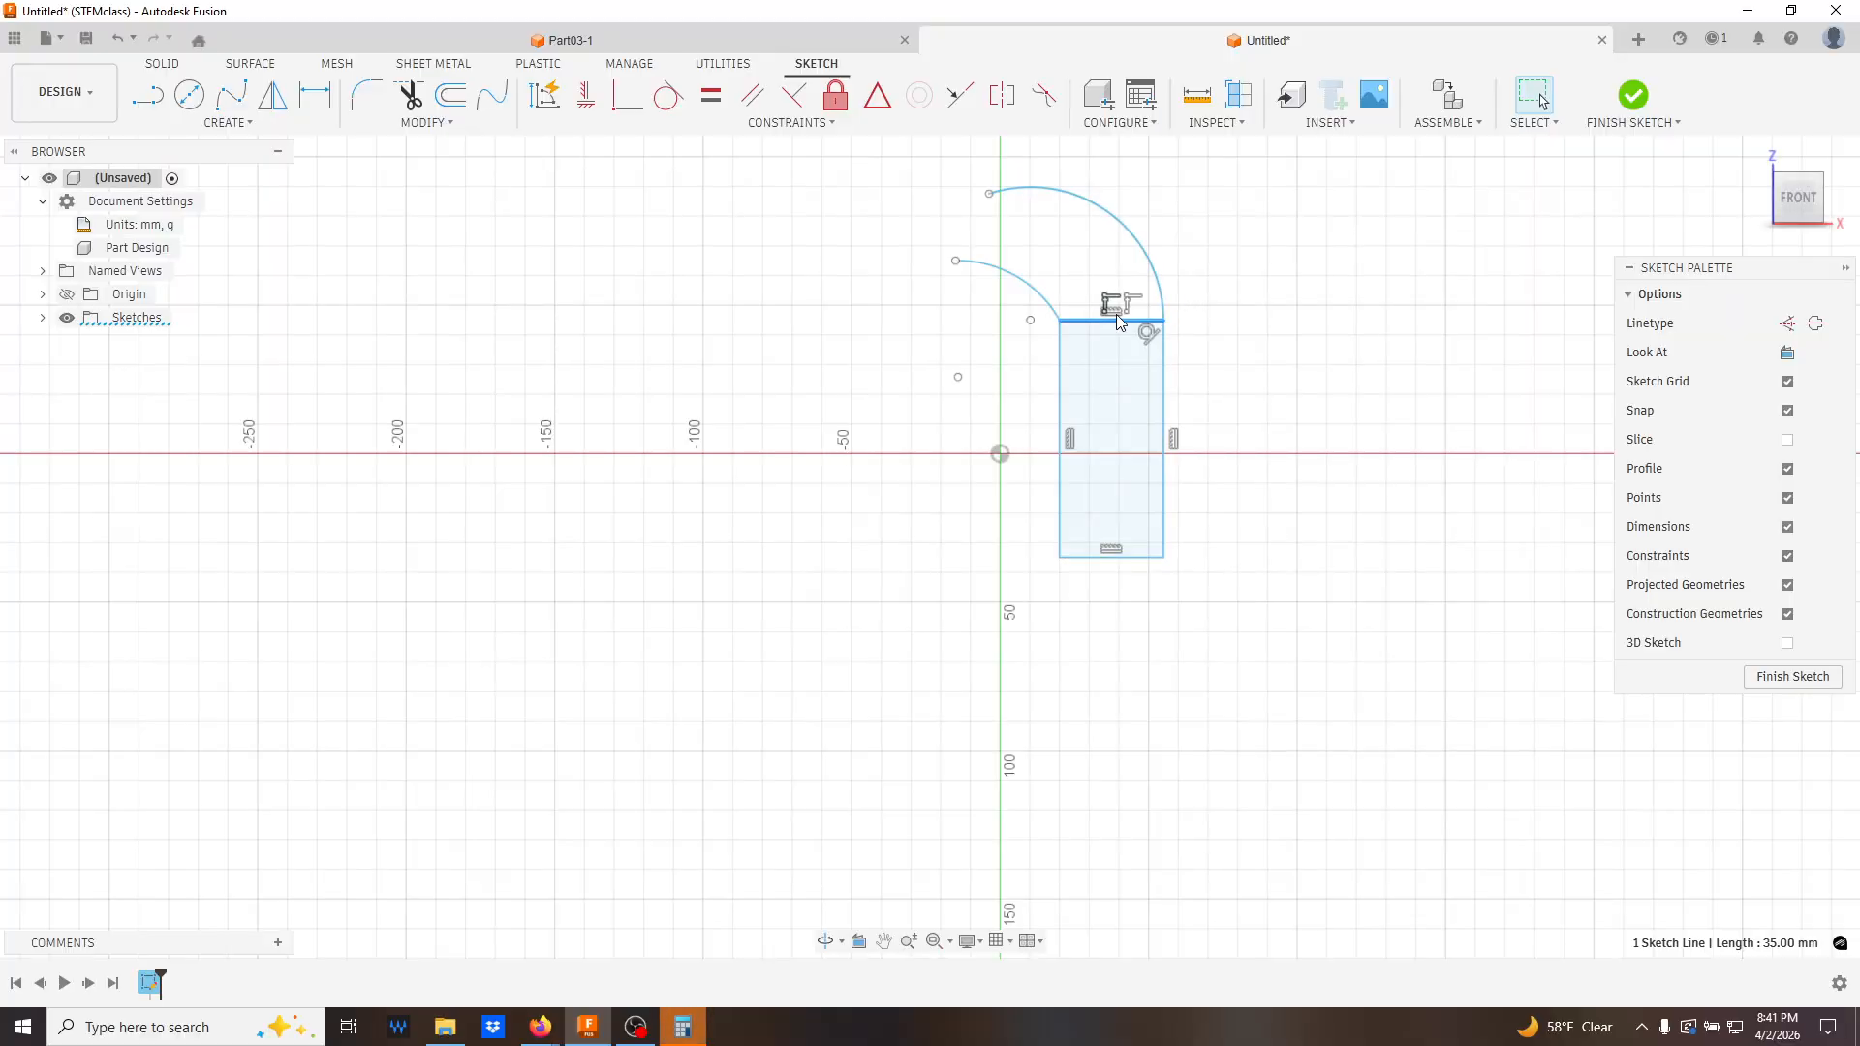
left_click(1102, 329)
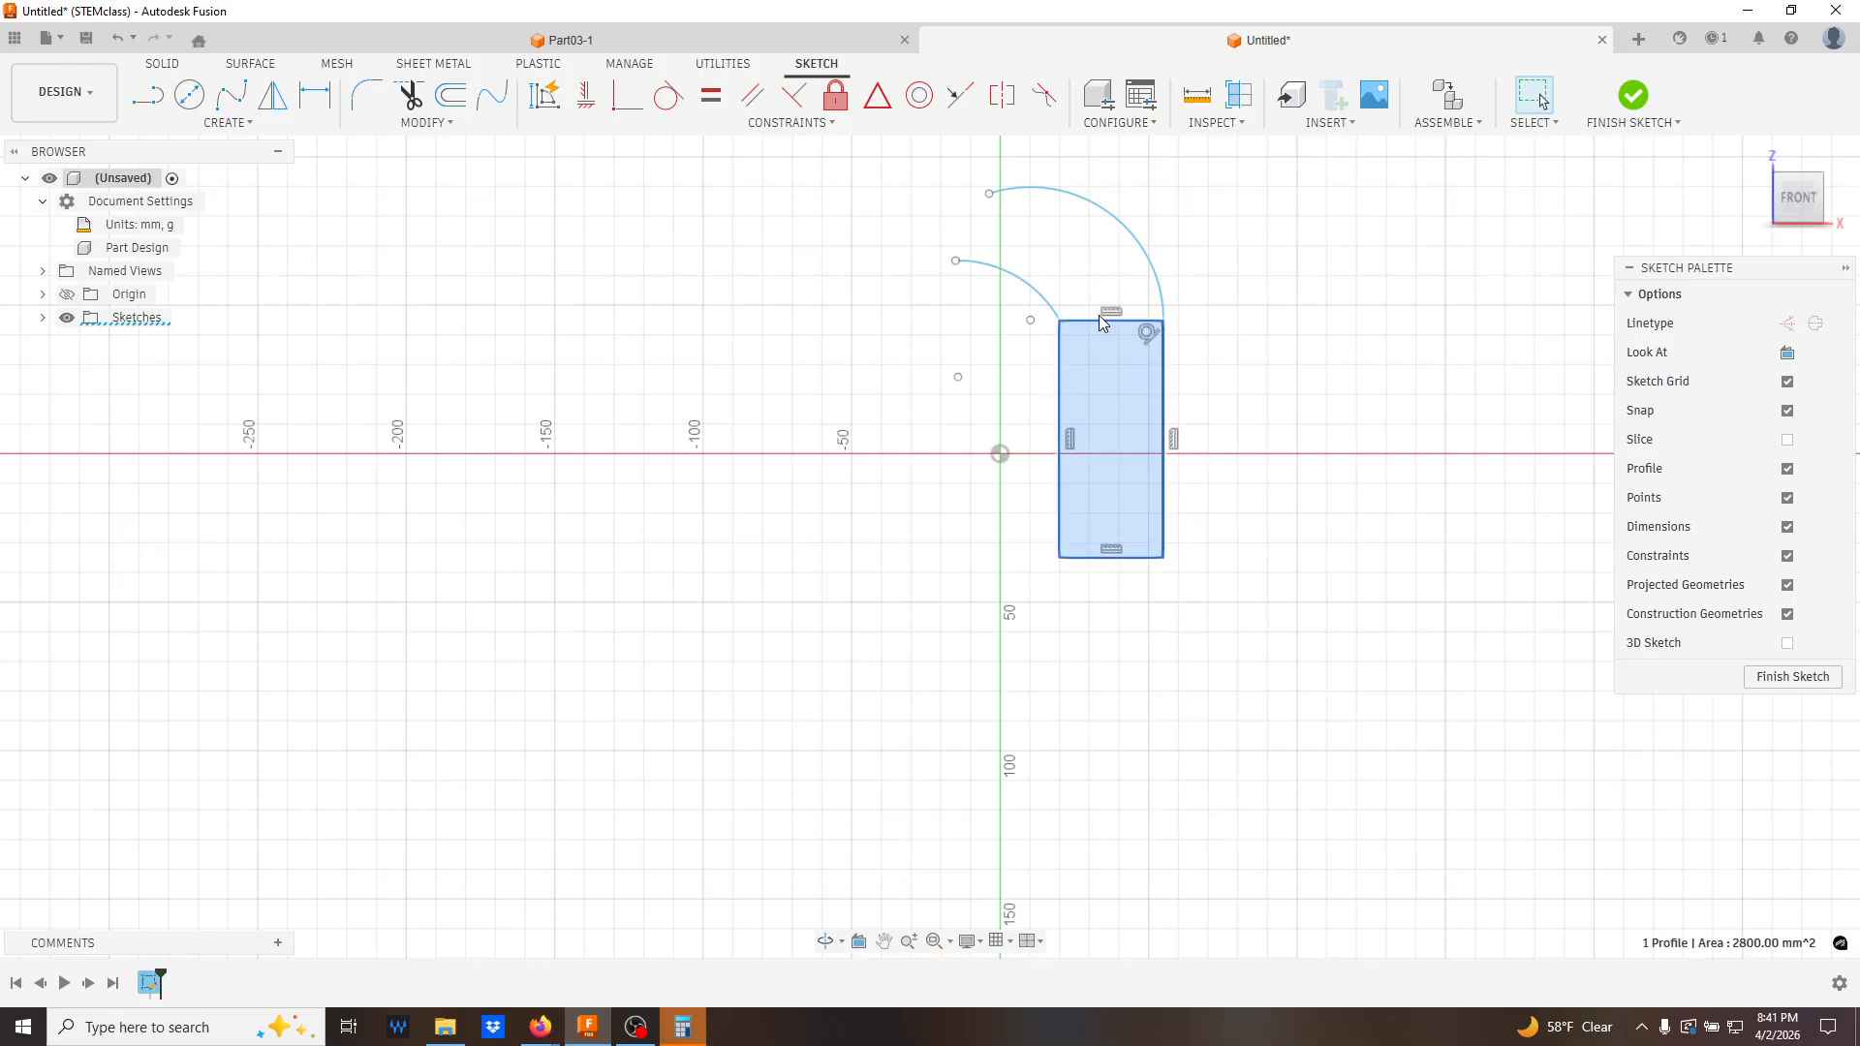
key("Delete")
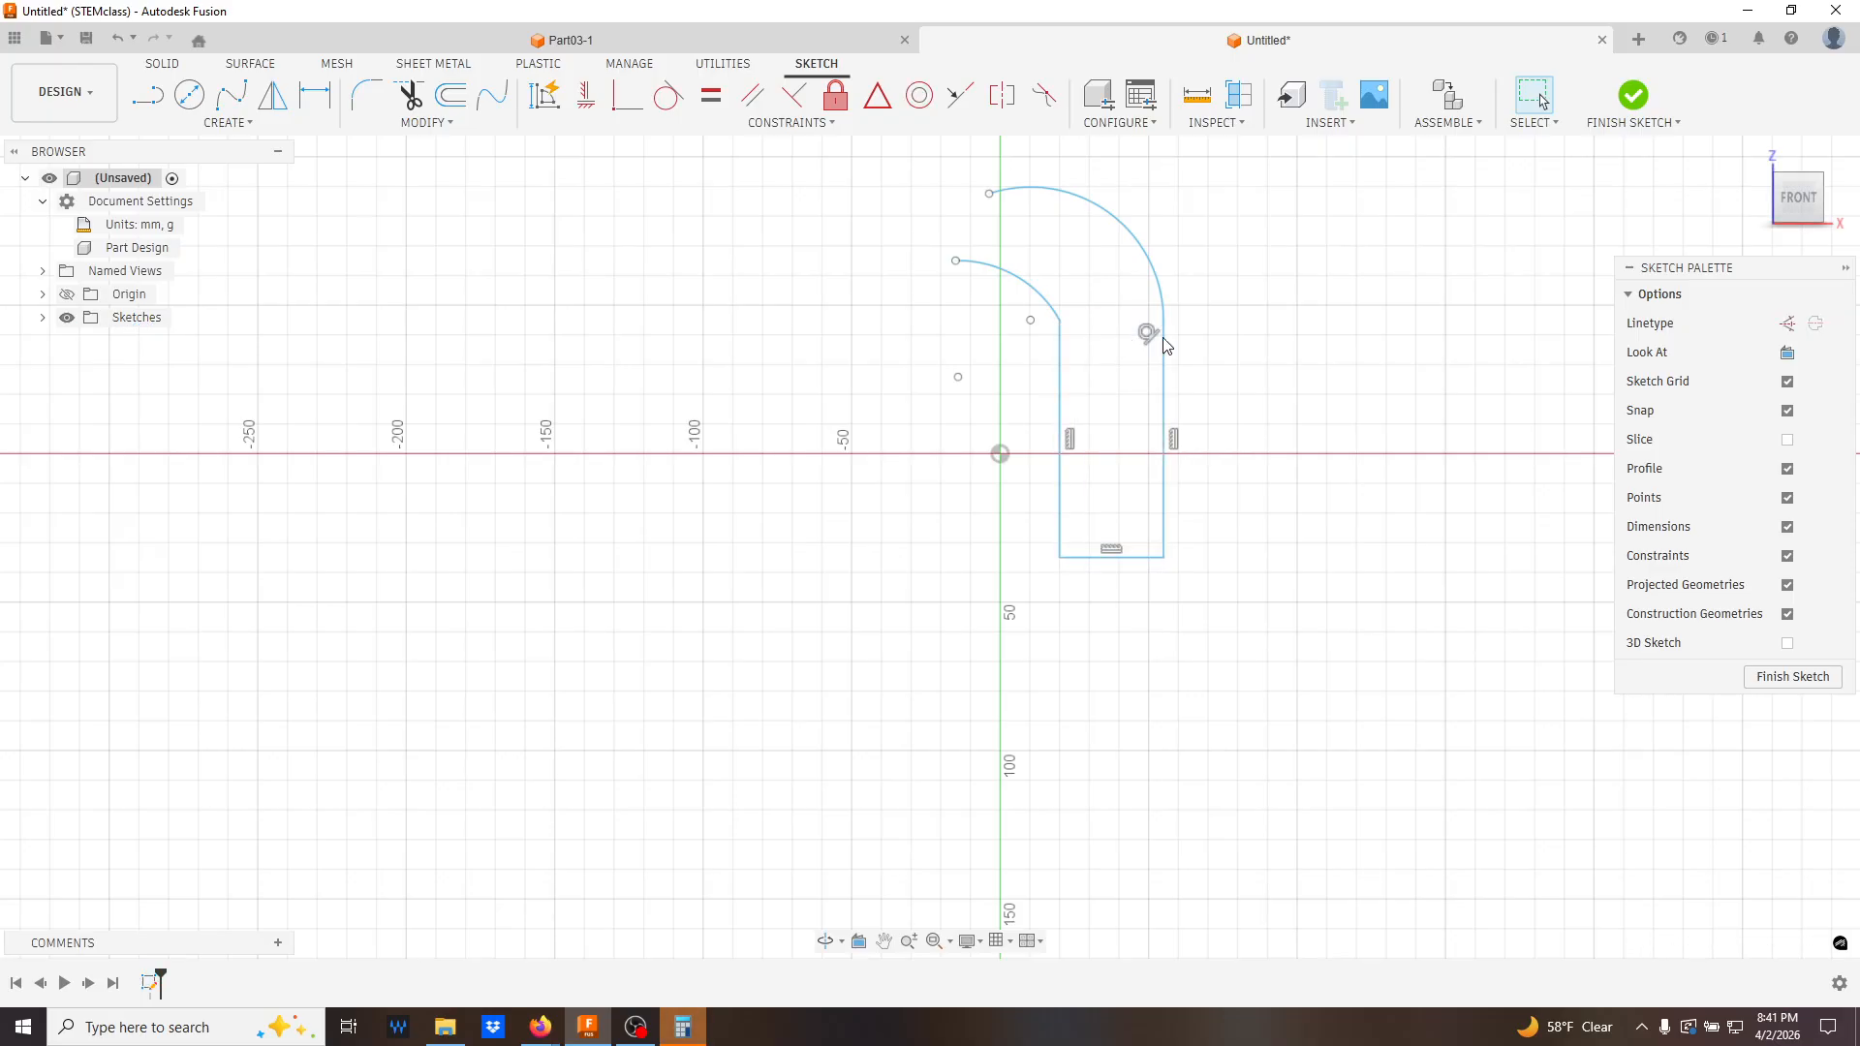
- Close the open arc ends with a line about 25 mm long and constrain that line to be vertical
key("l")
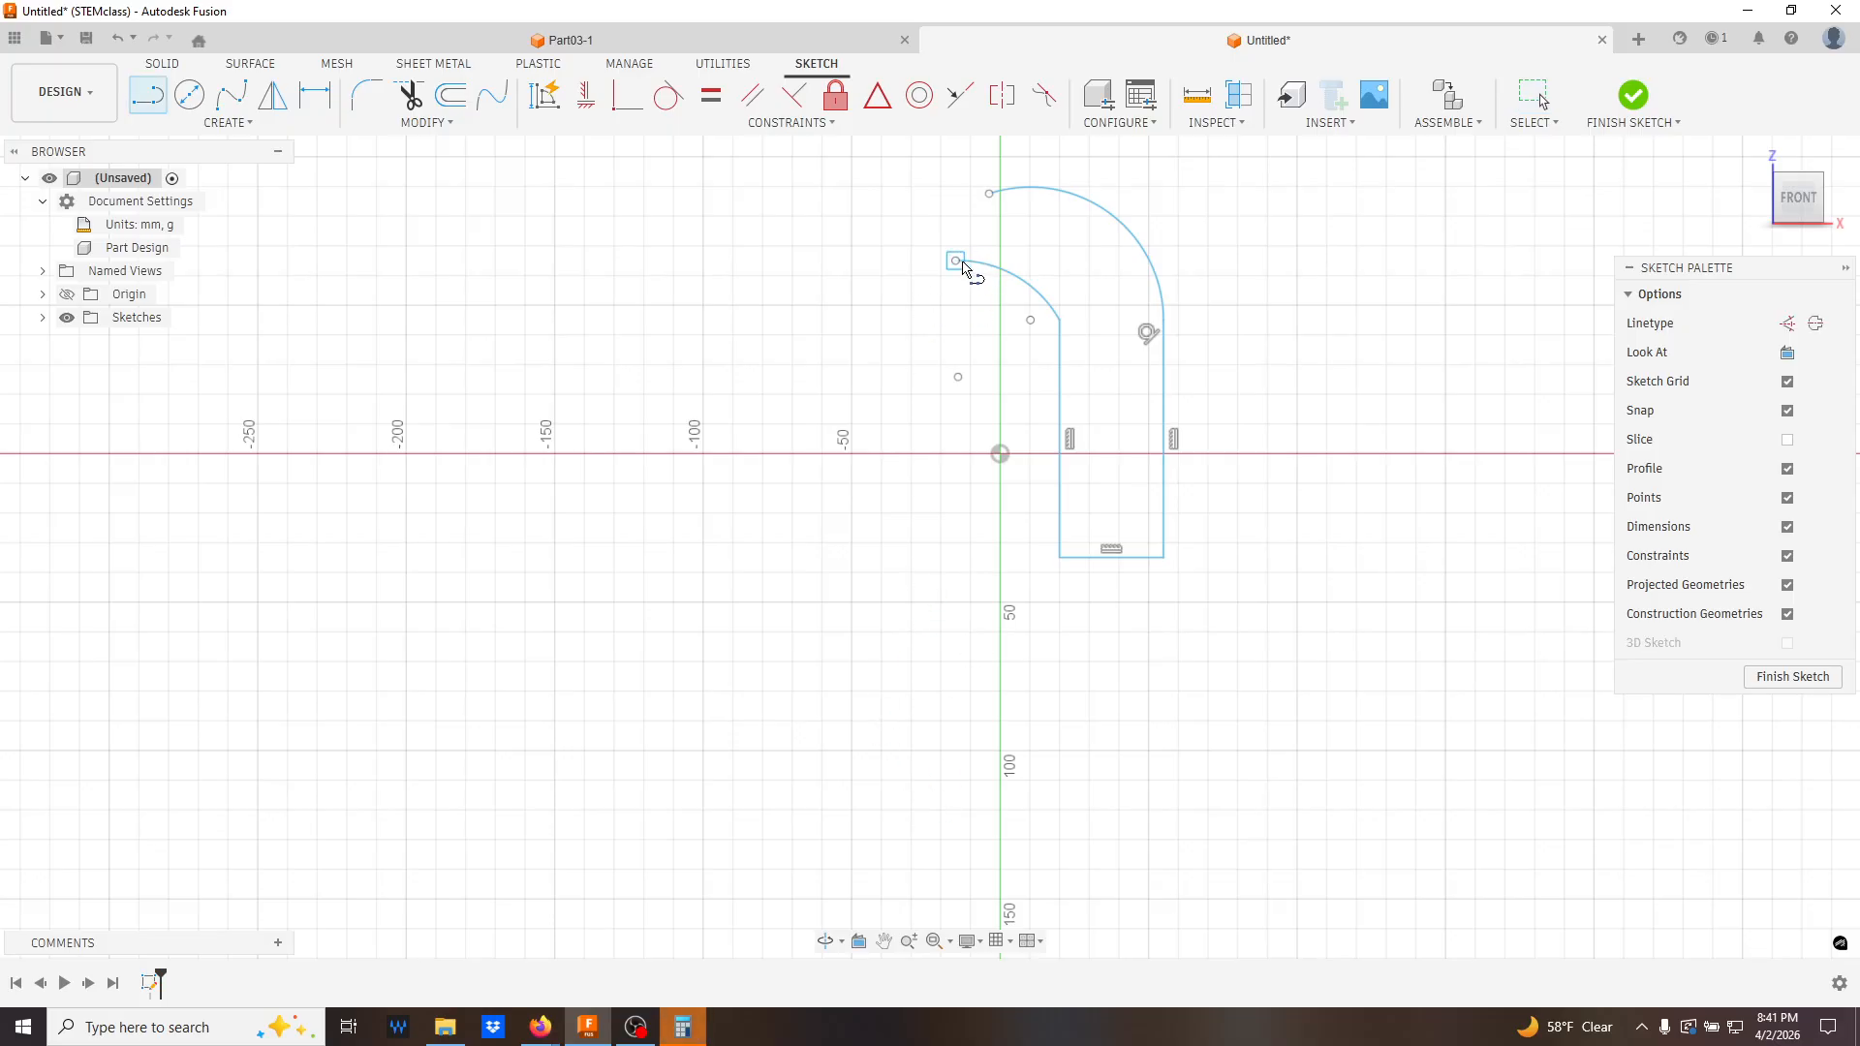
left_click(959, 262)
left_click(988, 194)
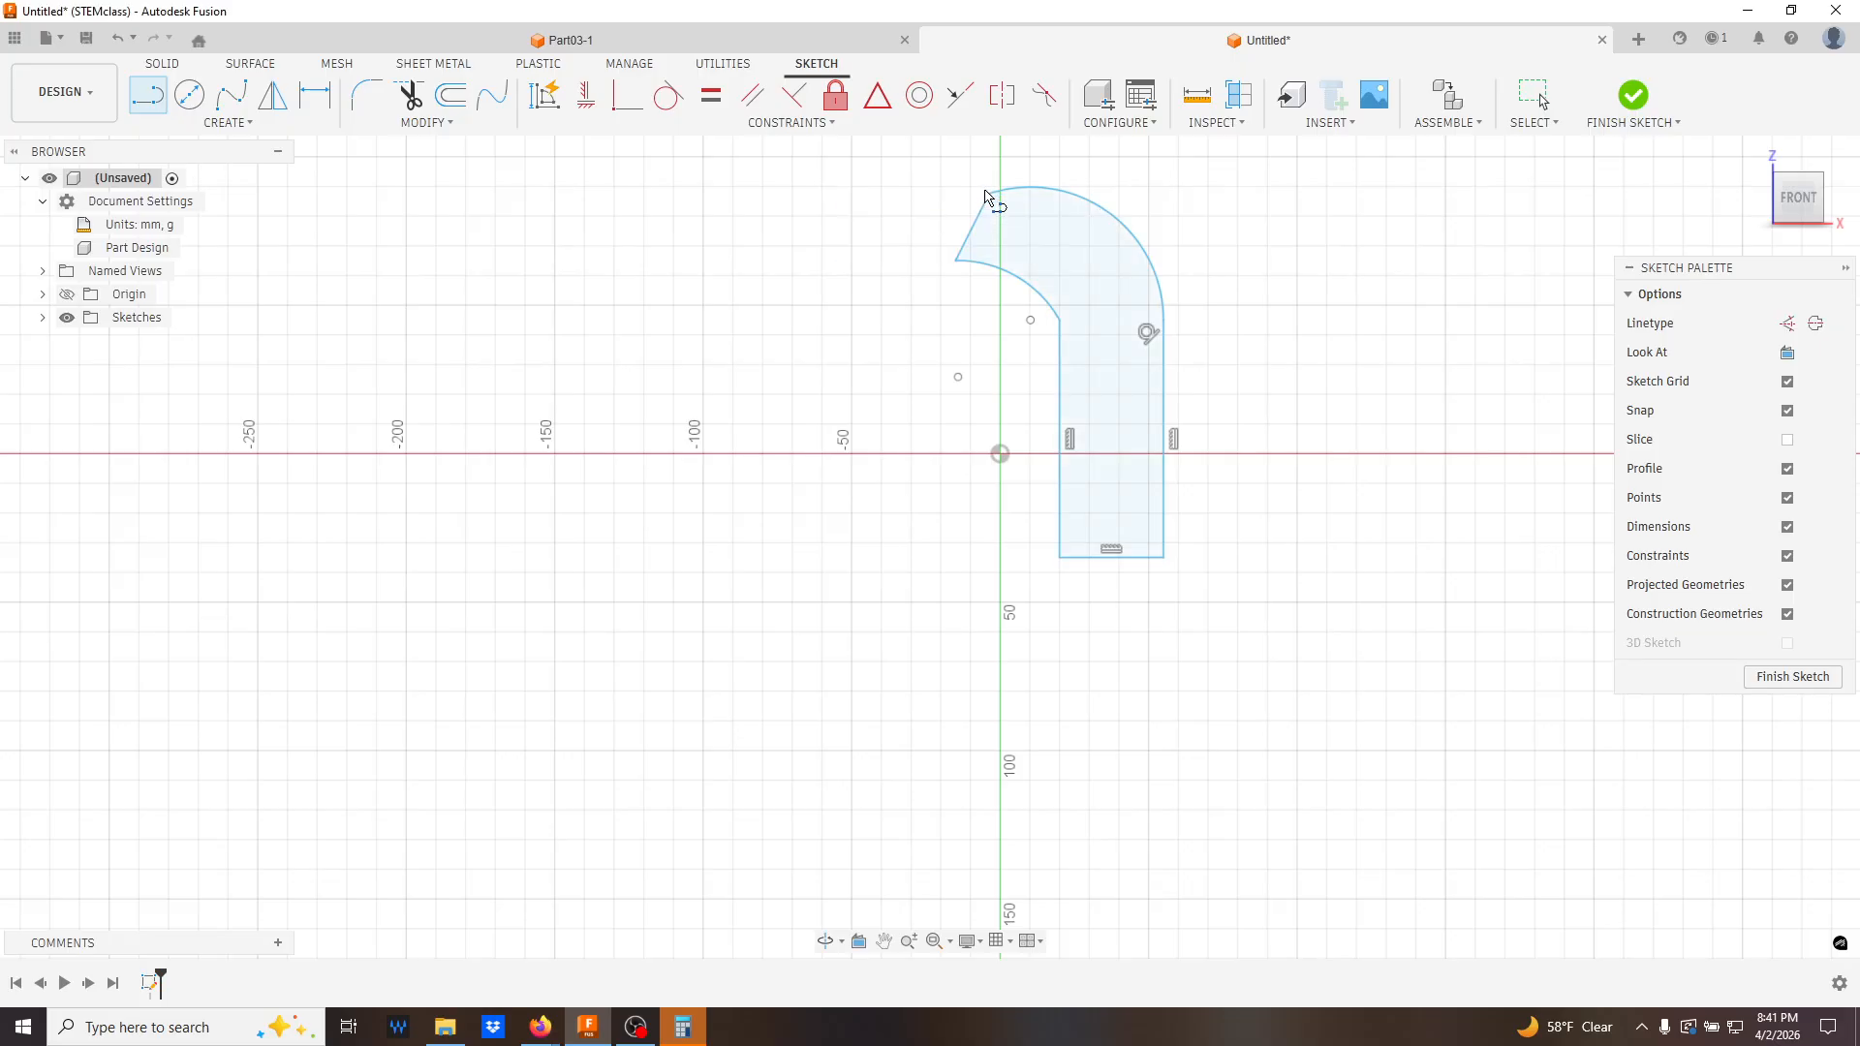
key("Escape")
left_click(984, 217)
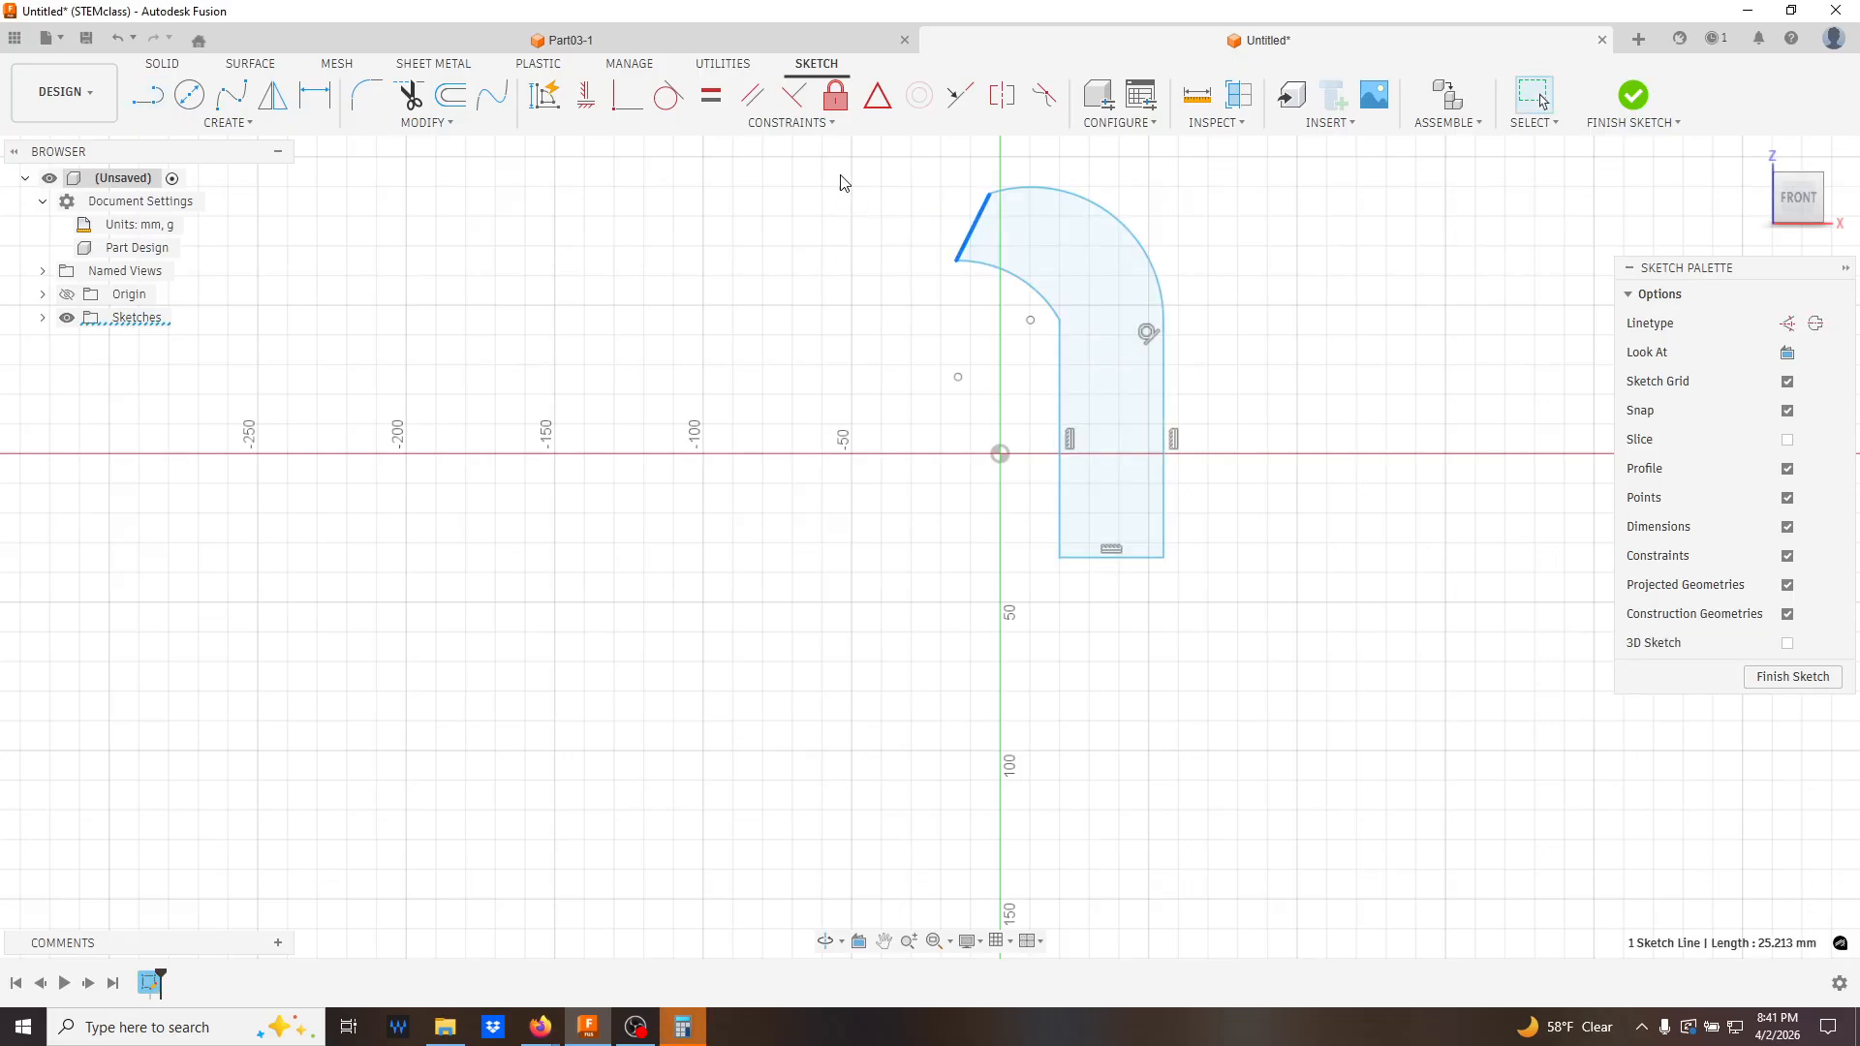
left_click(585, 94)
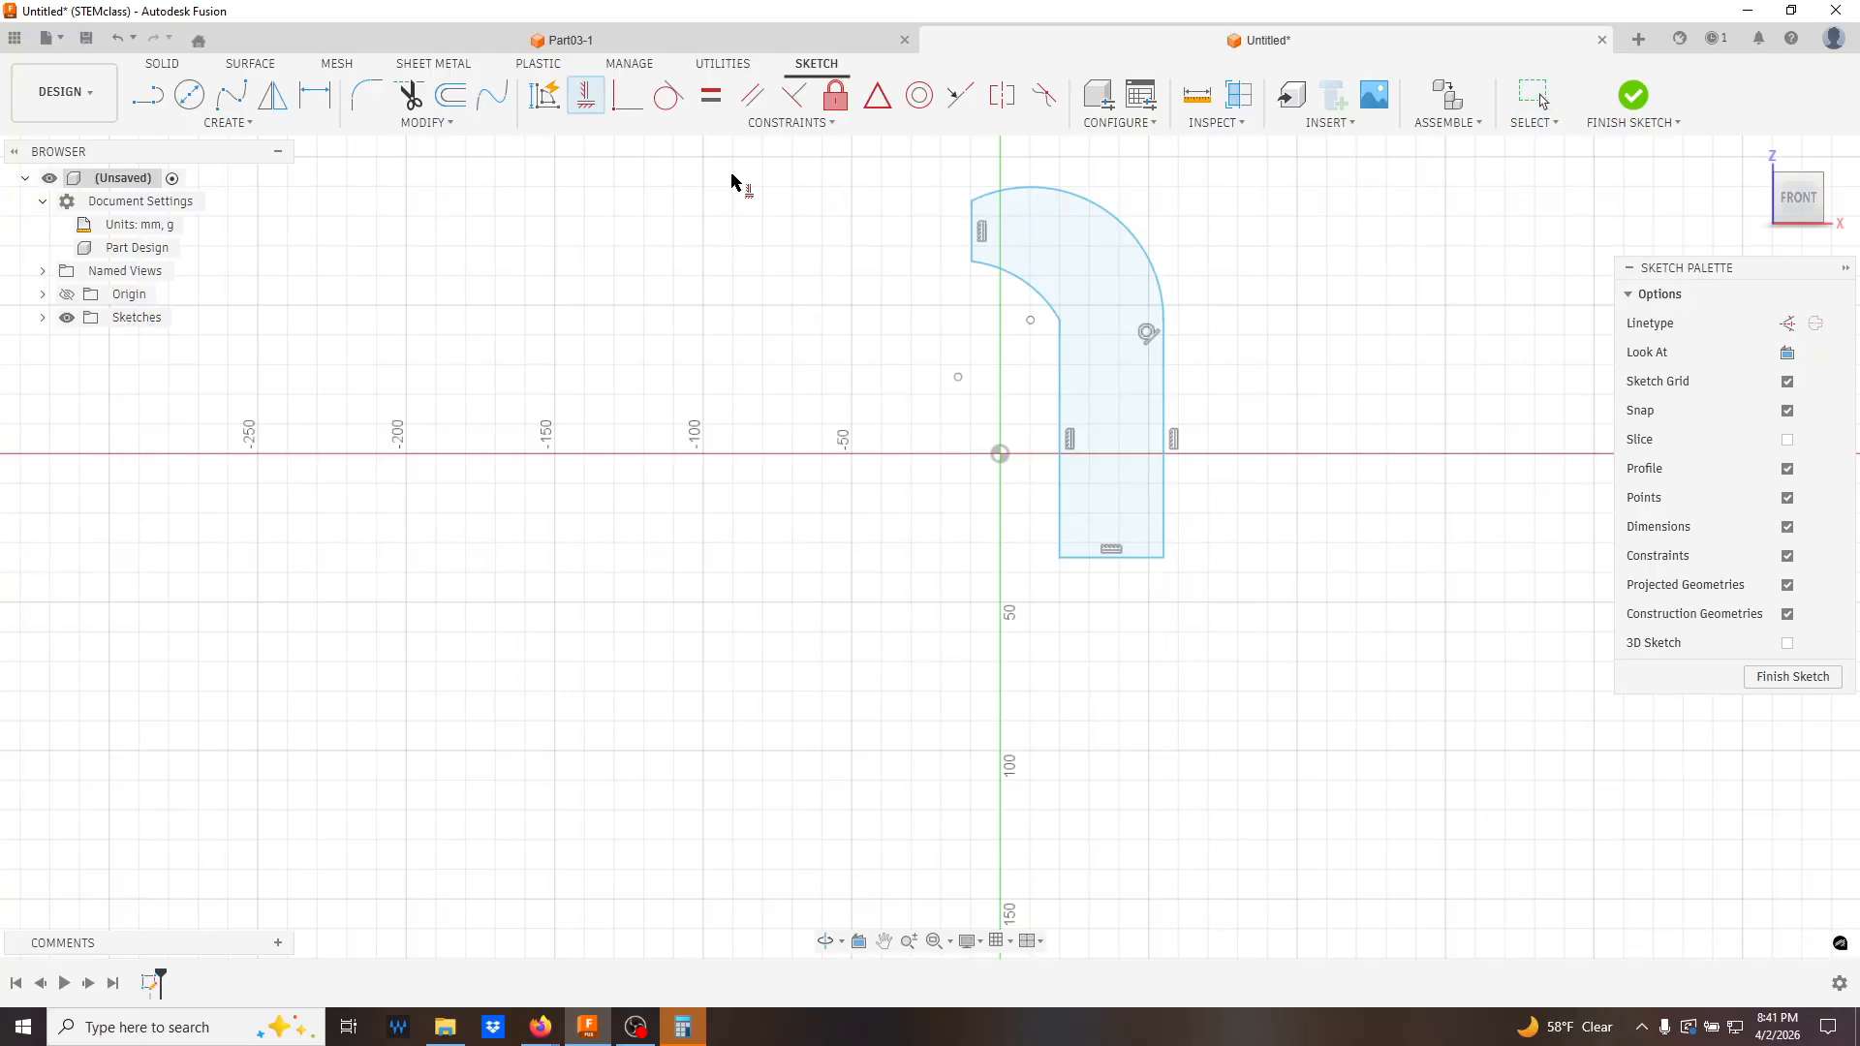
- Make the inner arc tangent to the inner vertical side of the profile
left_click(1049, 306)
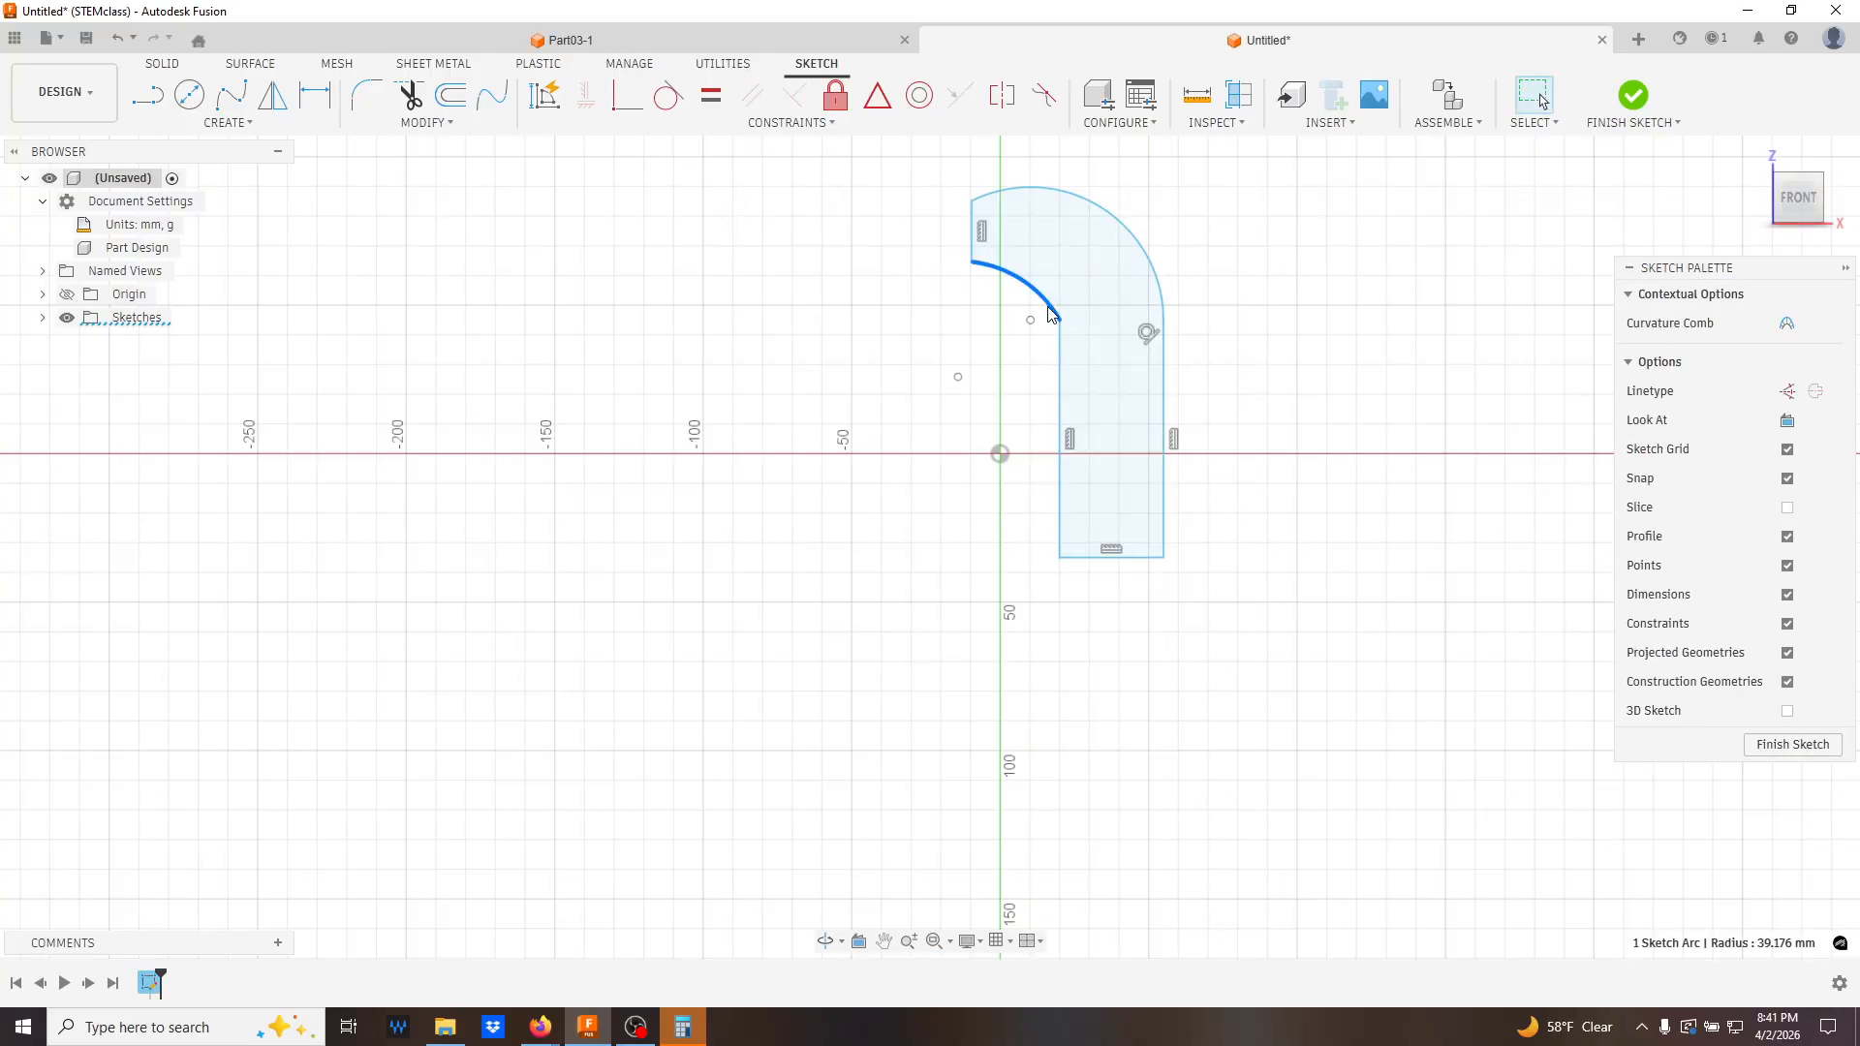
left_click(1059, 362)
left_click(667, 97)
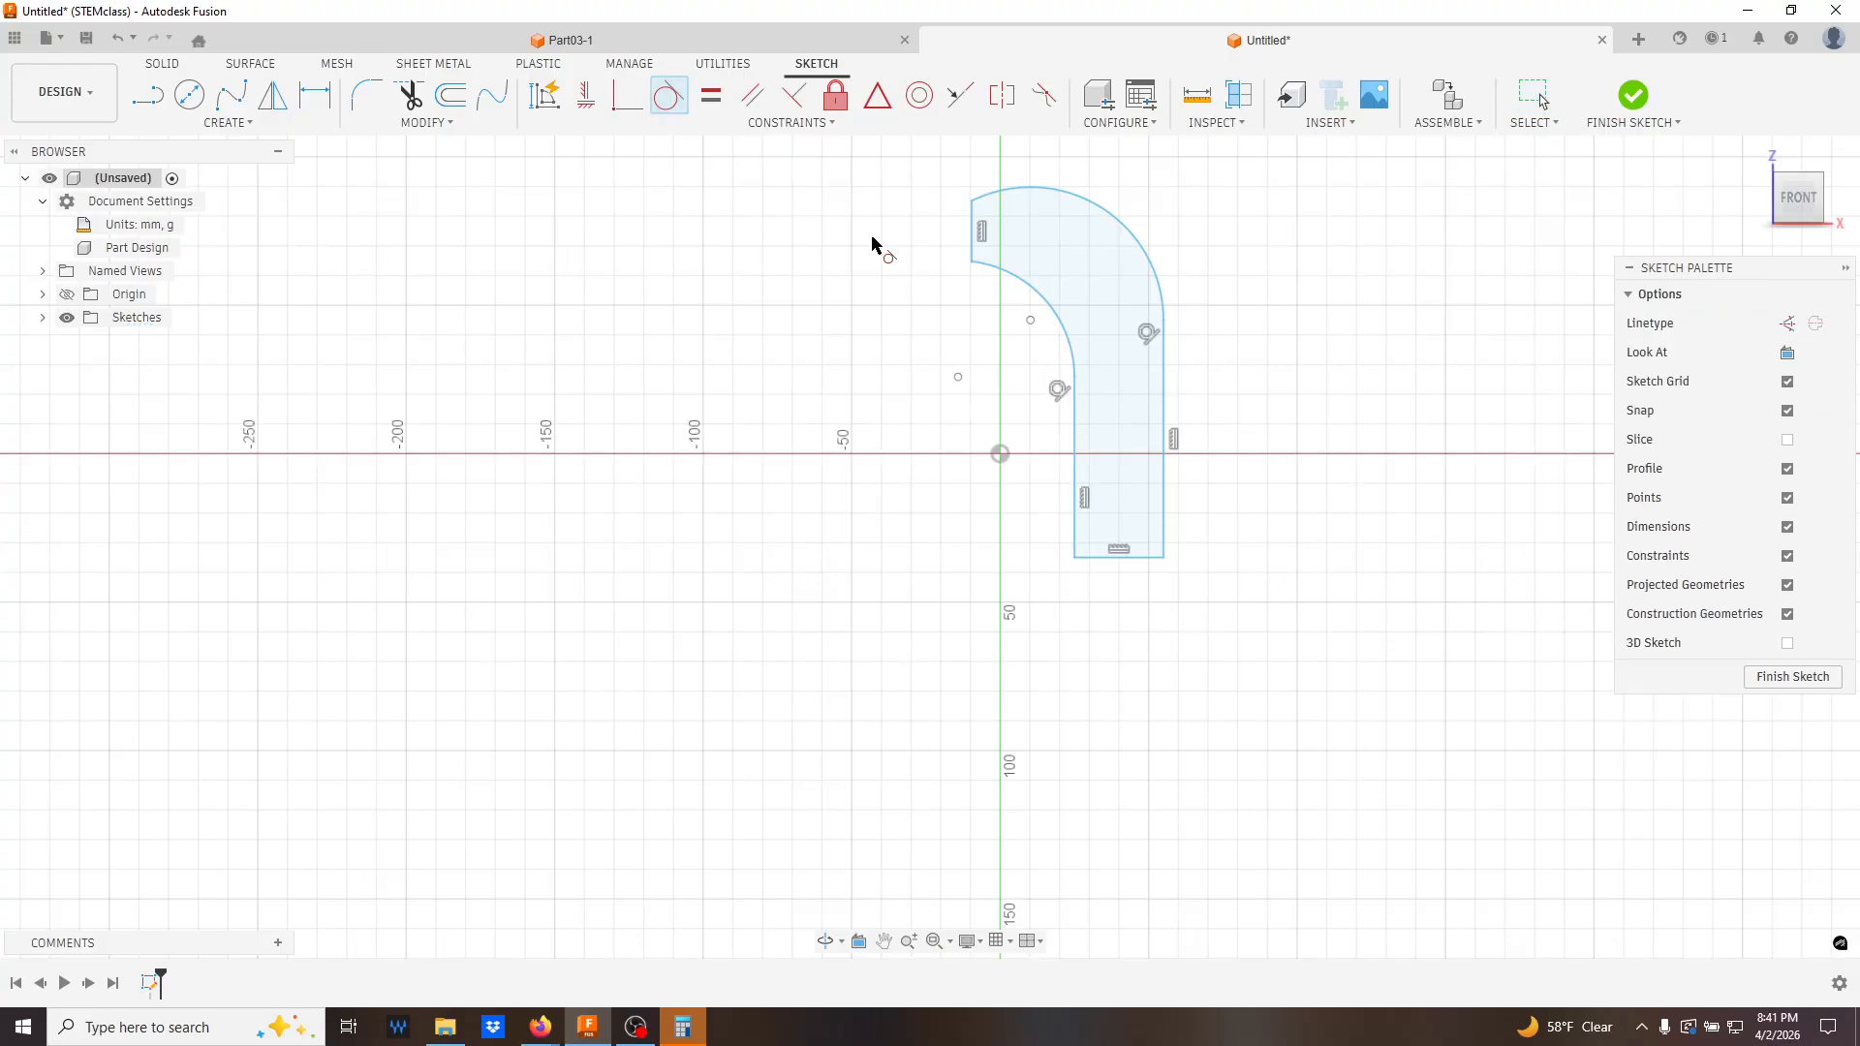
- Constrain the inner and outer arcs to be concentric
left_click(1022, 290)
left_click(1114, 216)
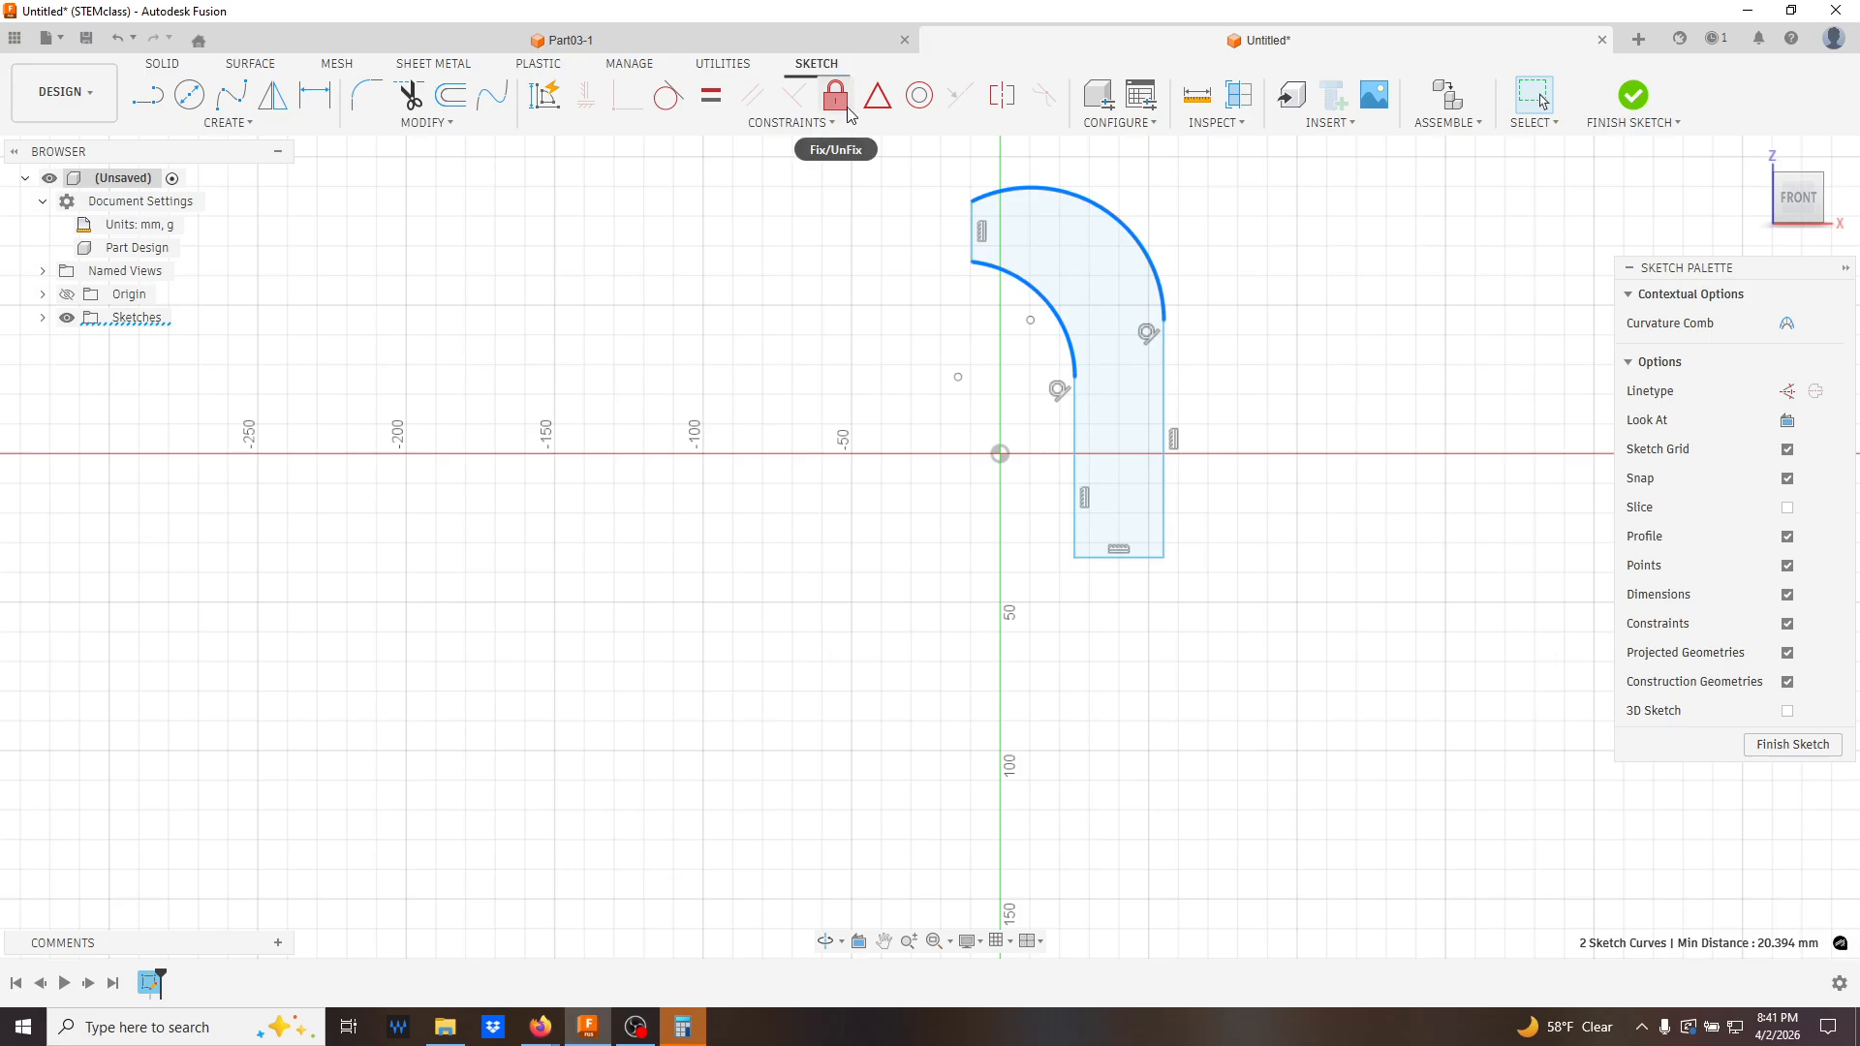
left_click(829, 124)
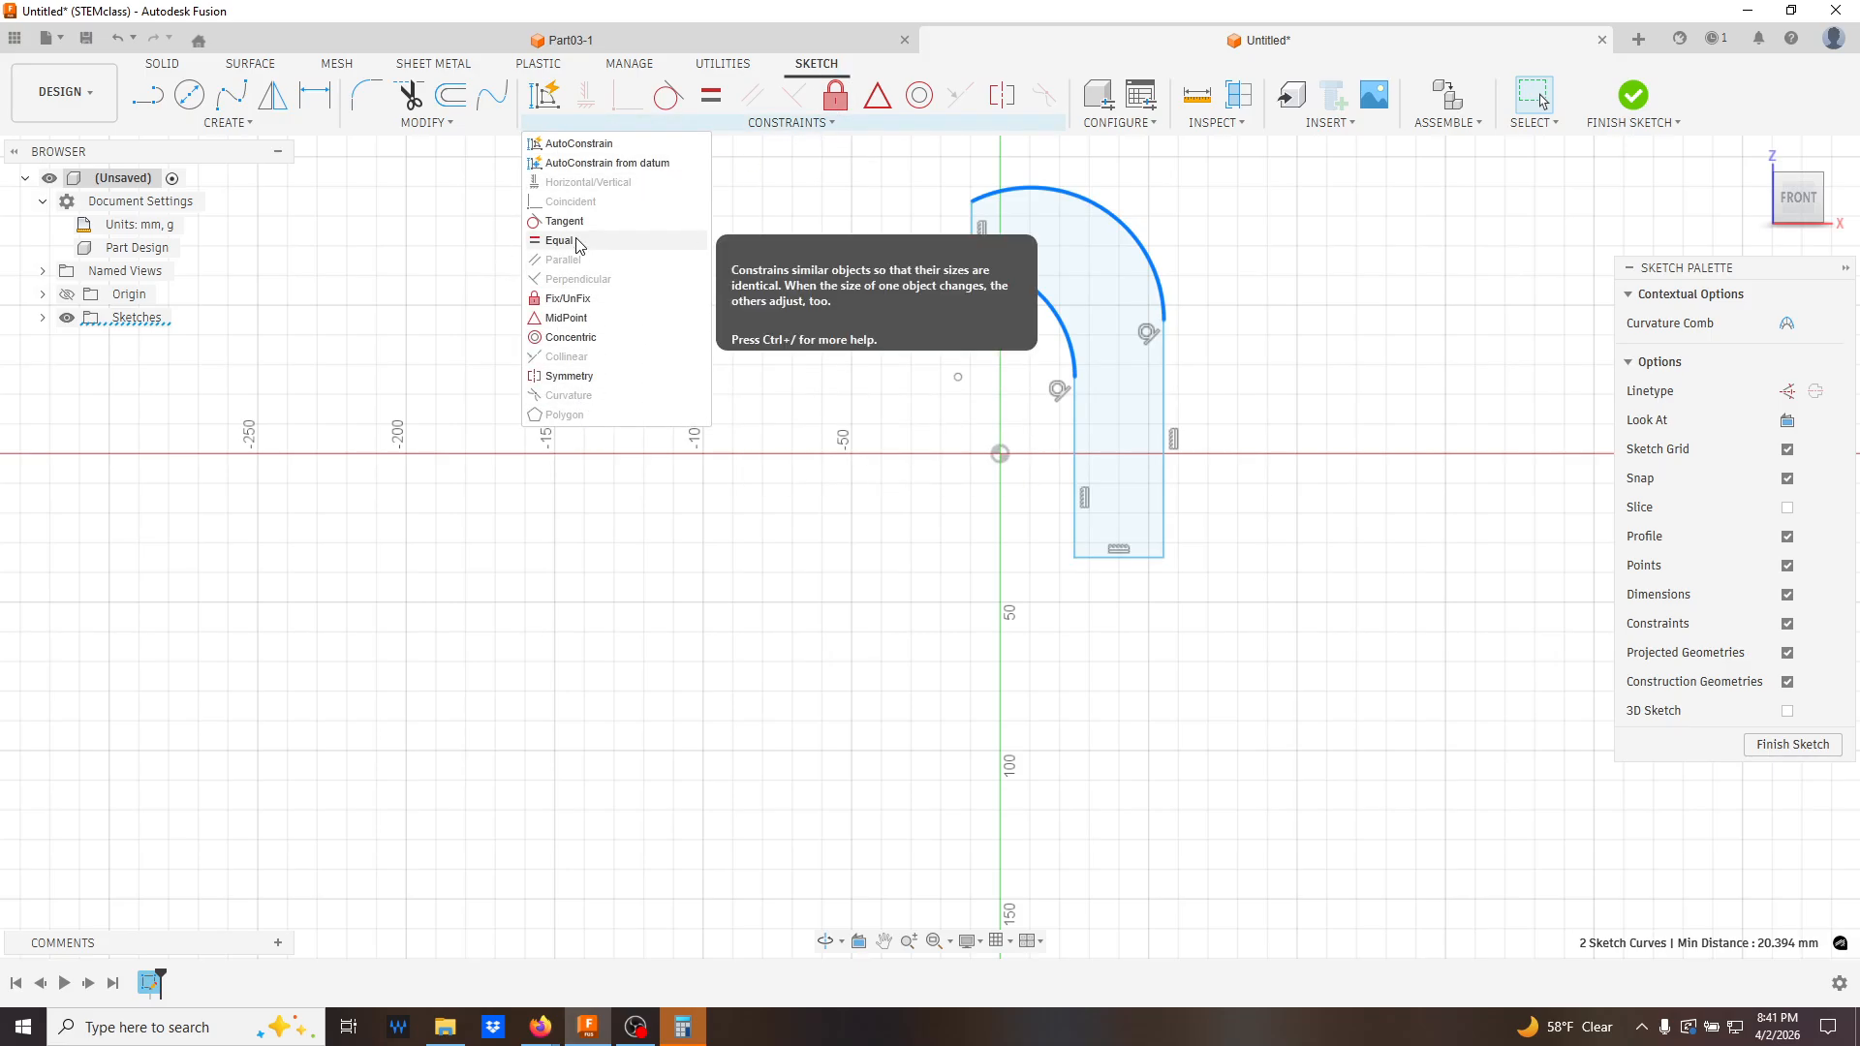
left_click(571, 338)
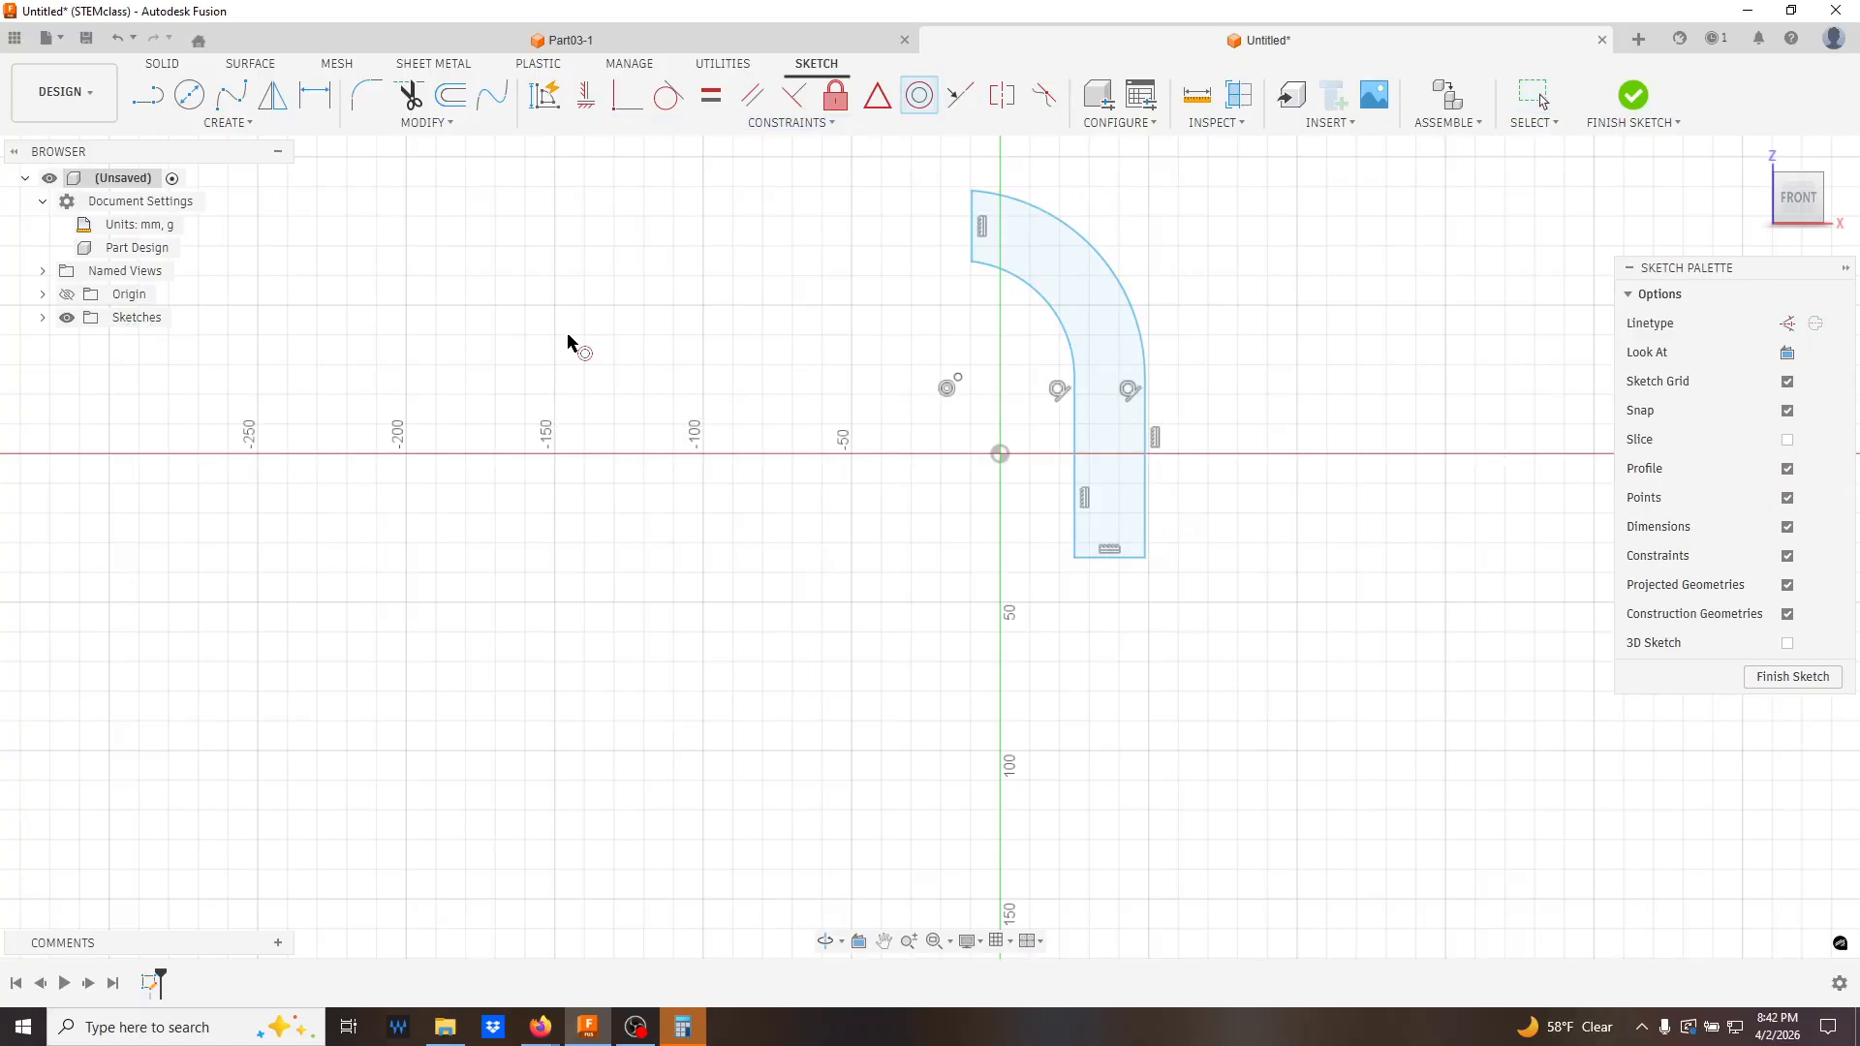
key("Escape")
- Make the arcs' shared centre point coincident with the vertical line that closes the arc ends
mouse_move(971, 262)
left_mouse_down()
mouse_move(1014, 248)
mouse_move(969, 270)
mouse_move(991, 273)
mouse_move(956, 261)
mouse_move(968, 278)
mouse_move(972, 261)
left_mouse_up()
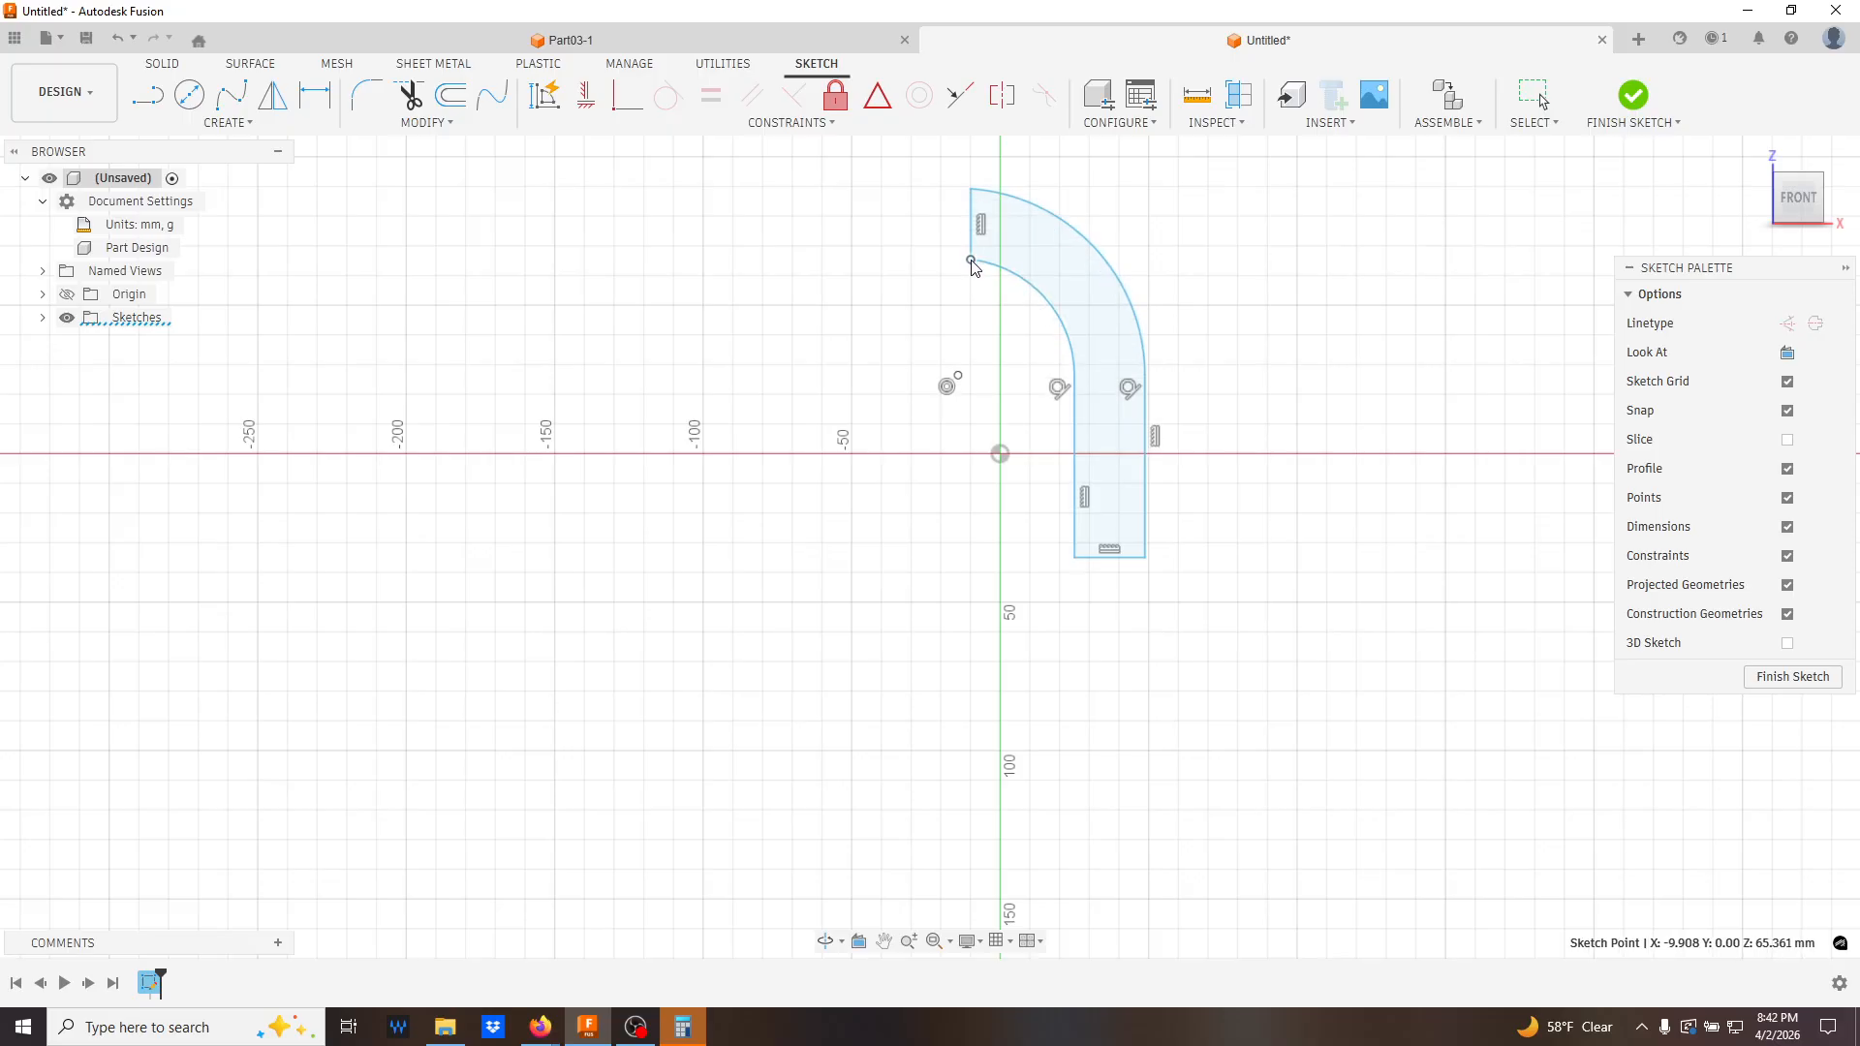
left_click(958, 376)
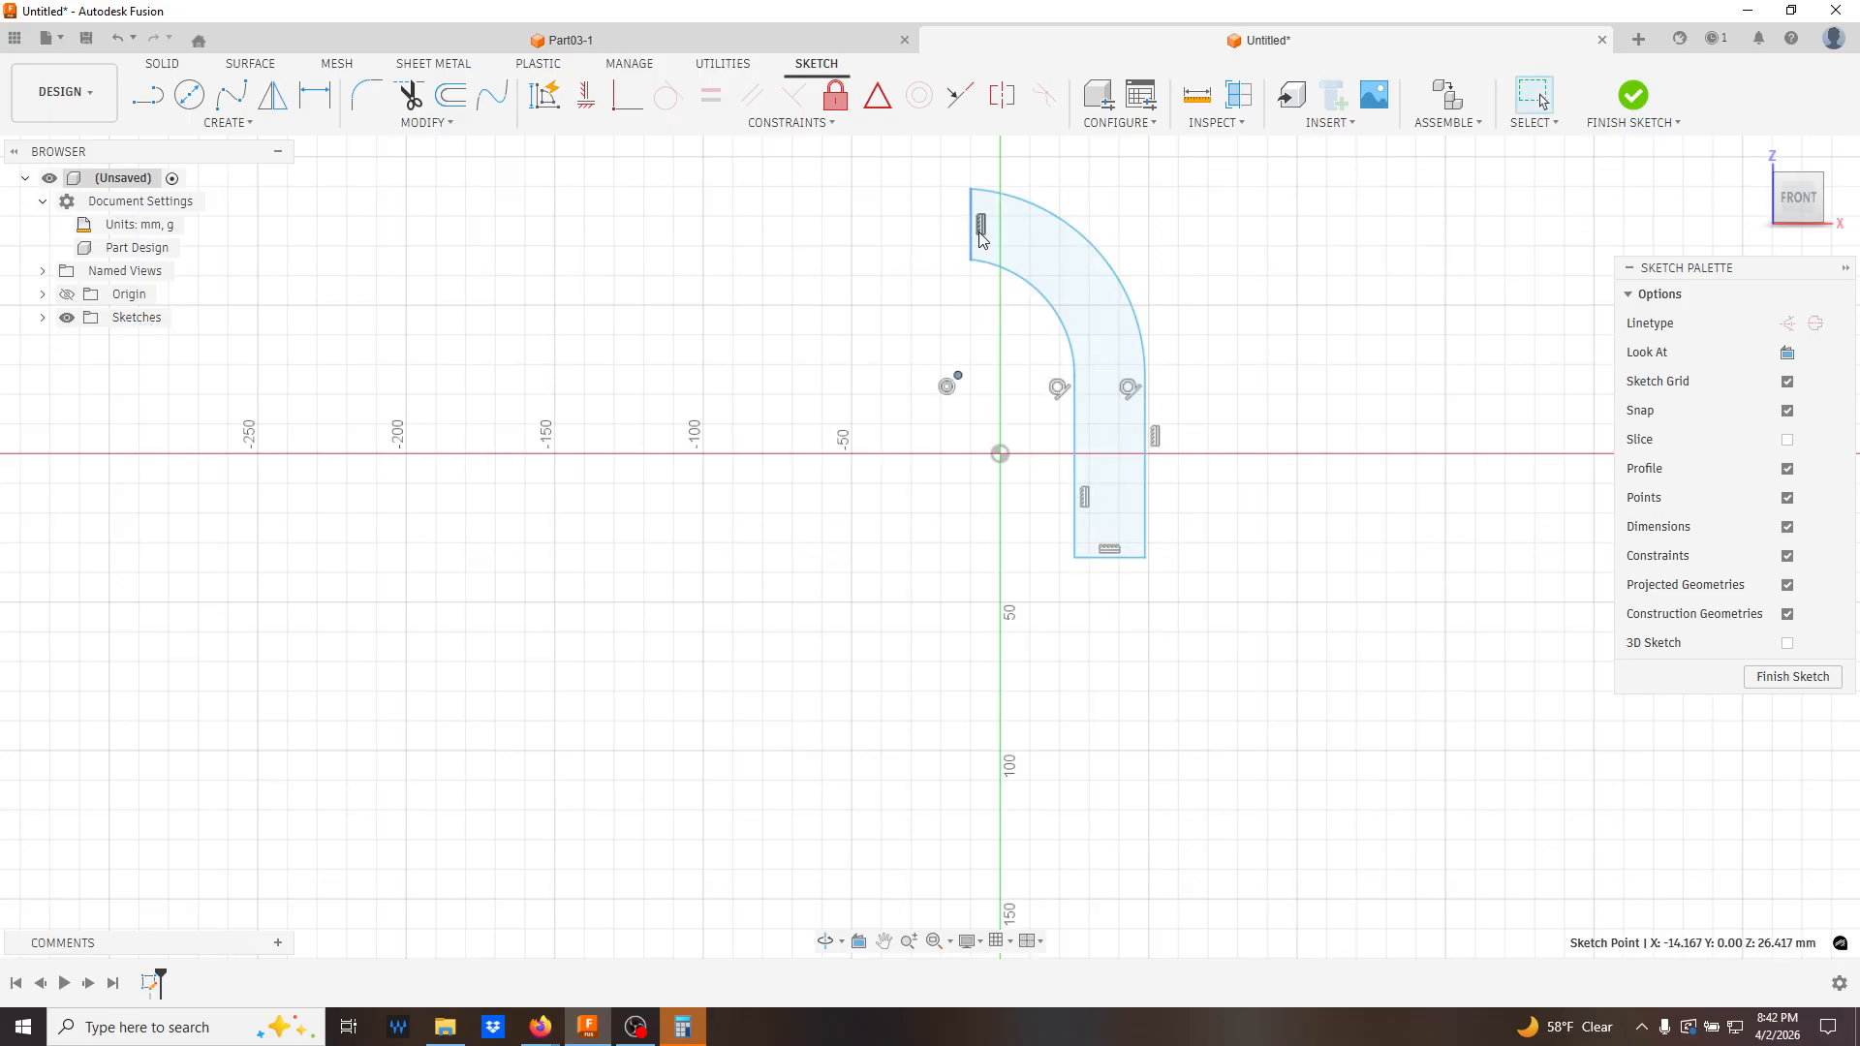
left_click(973, 236, "ctrl")
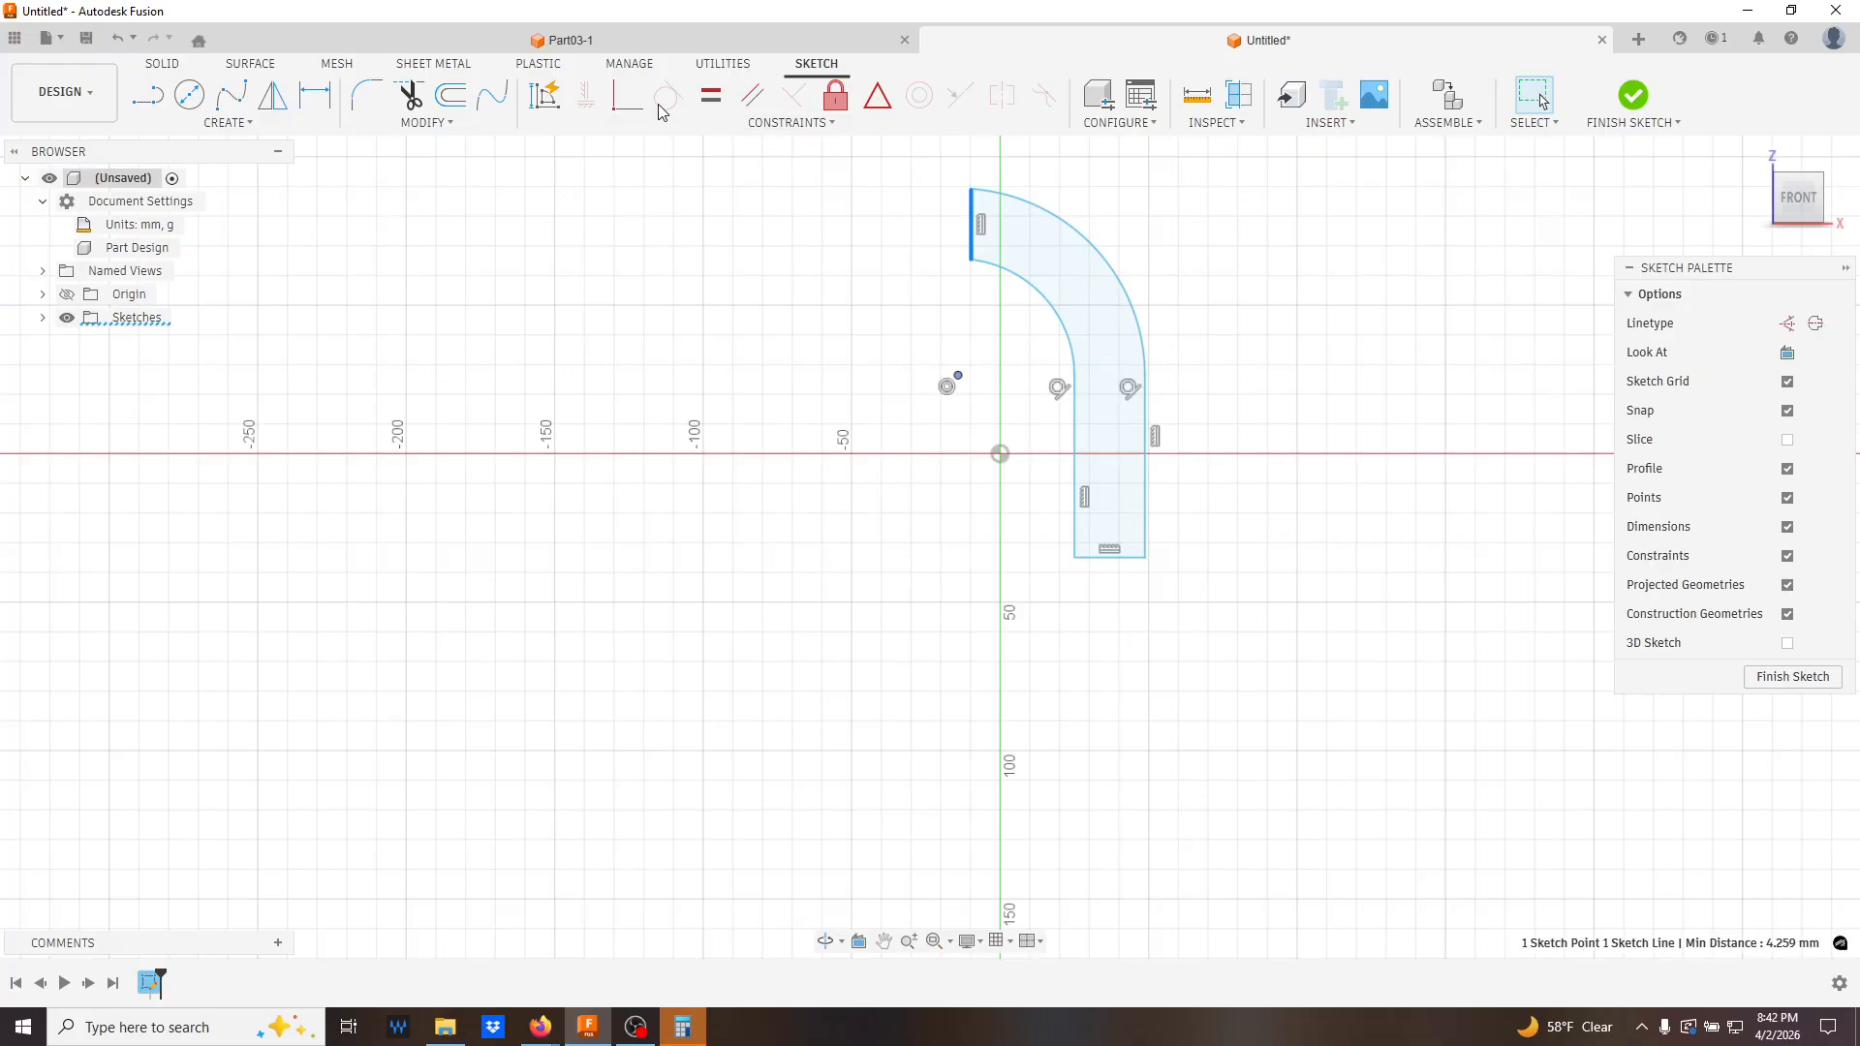
left_click(626, 96)
key("Escape")
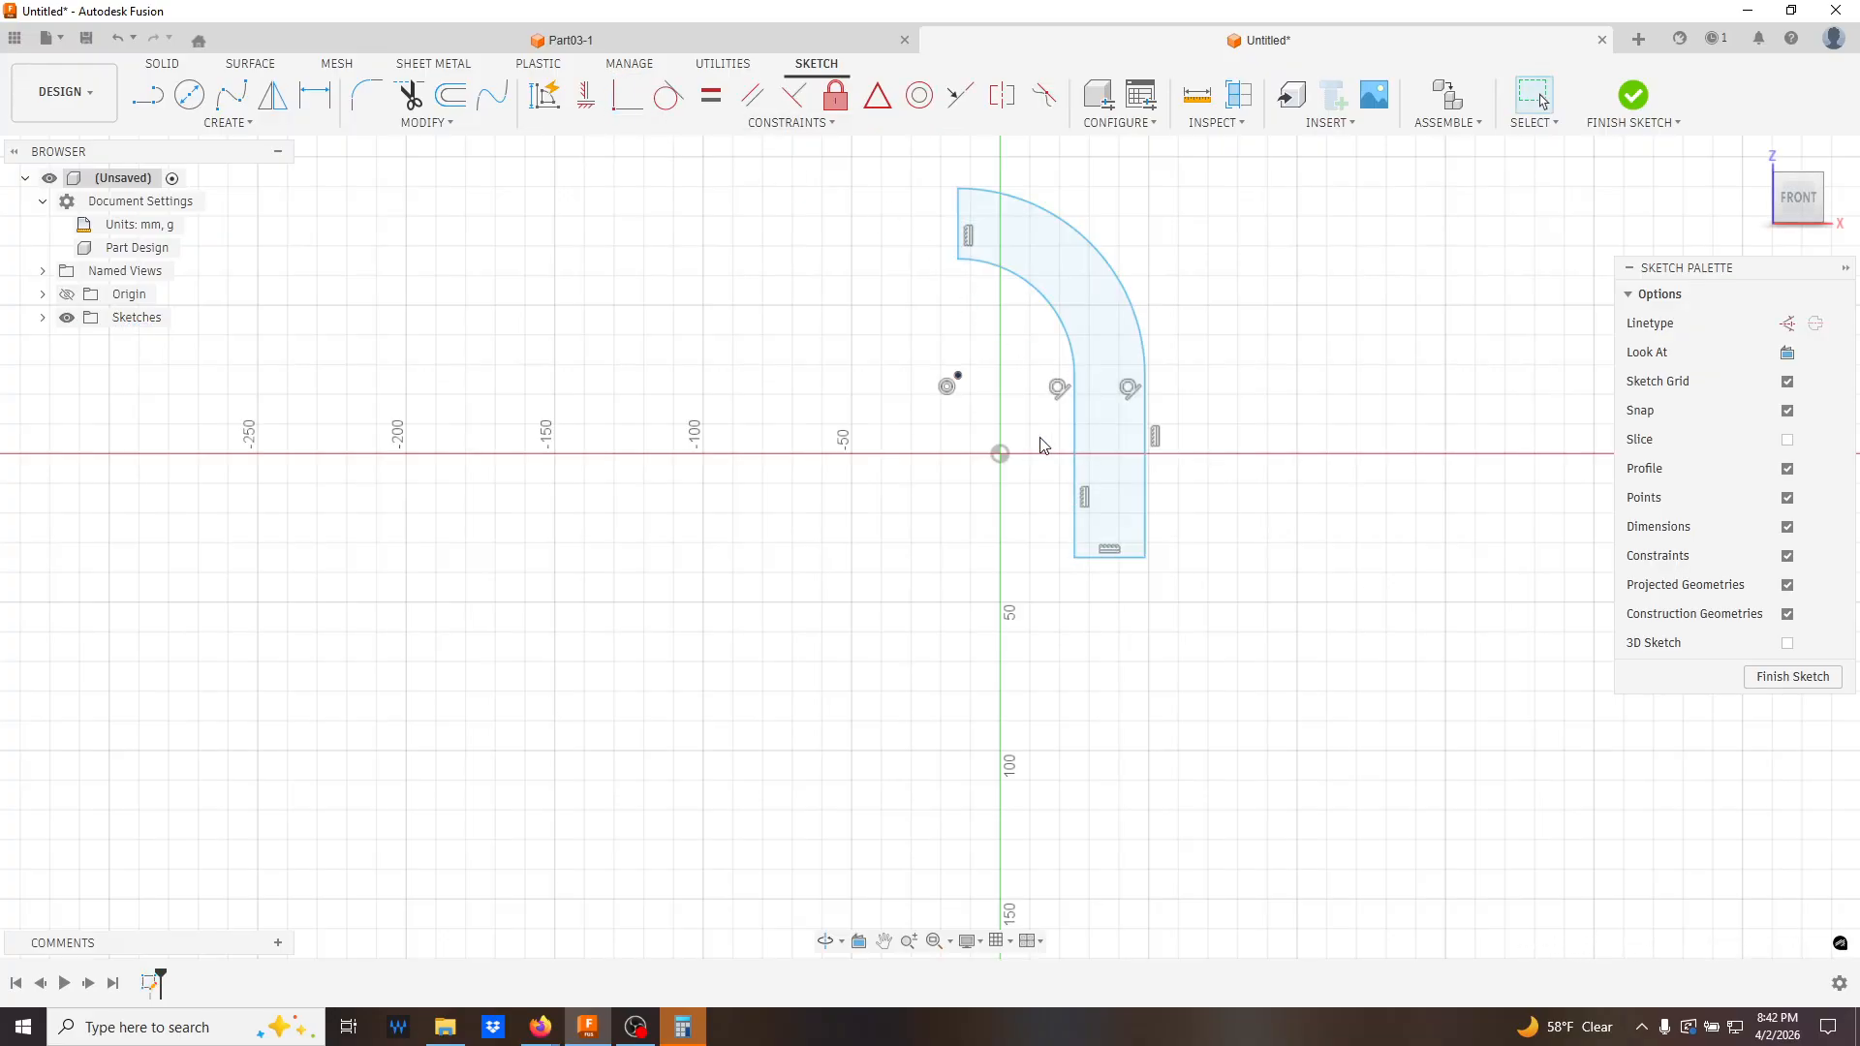
- Move the profile by its lower outer corner to X 70, Z -50 mm
mouse_move(1146, 559)
left_mouse_down()
mouse_move(1253, 635)
mouse_move(1203, 752)
mouse_move(1234, 655)
mouse_move(1208, 601)
left_mouse_up()
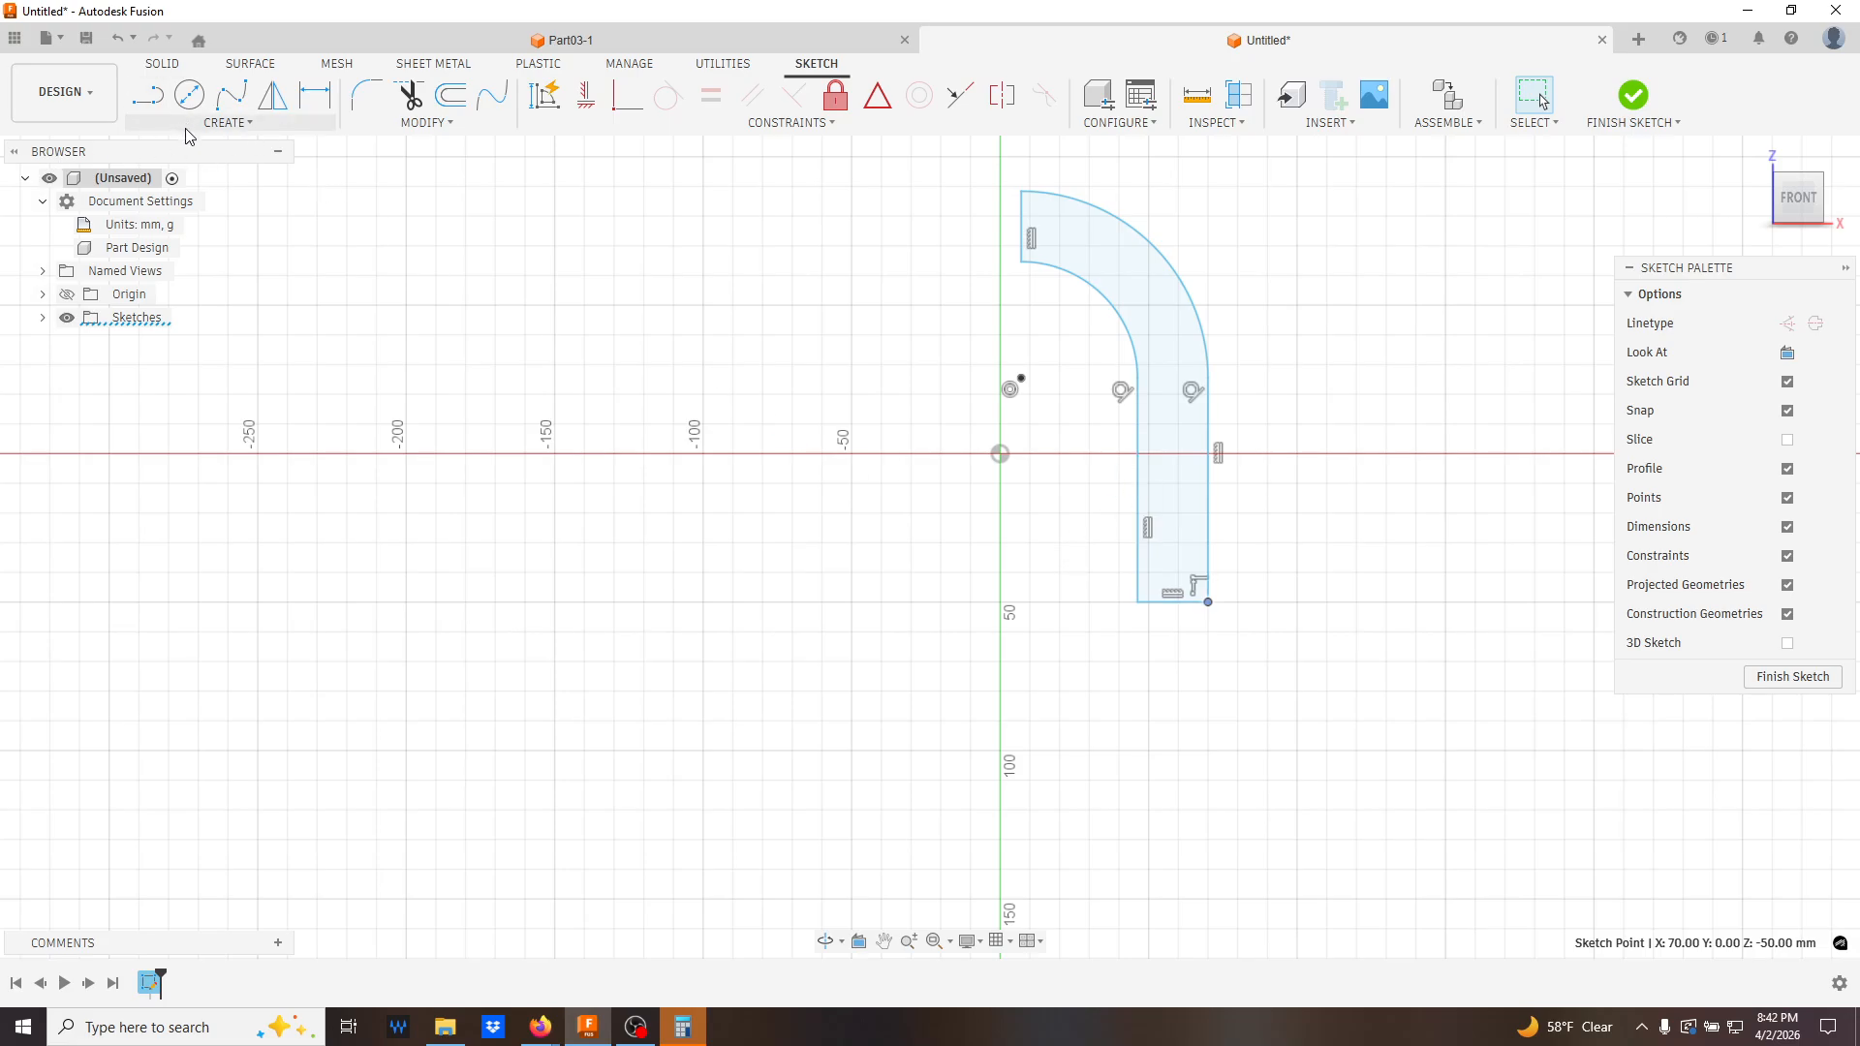
left_click(315, 95)
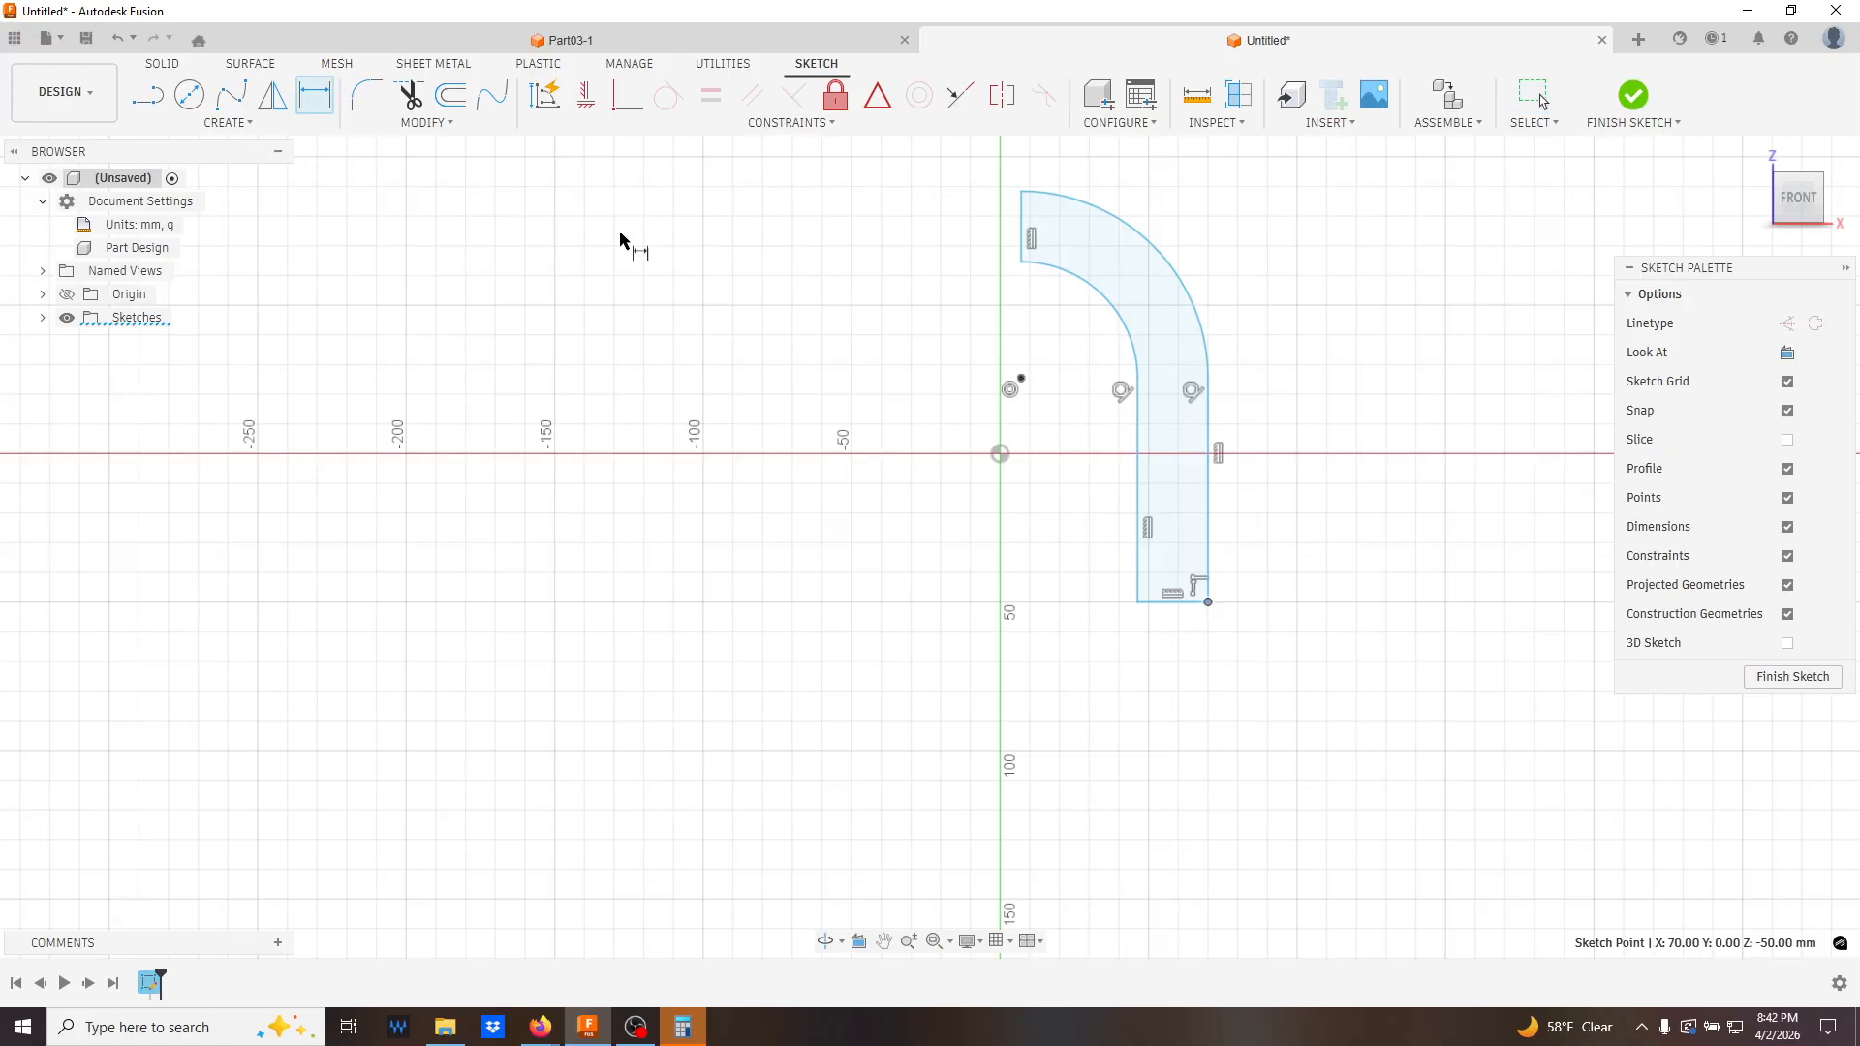
left_click(1137, 604)
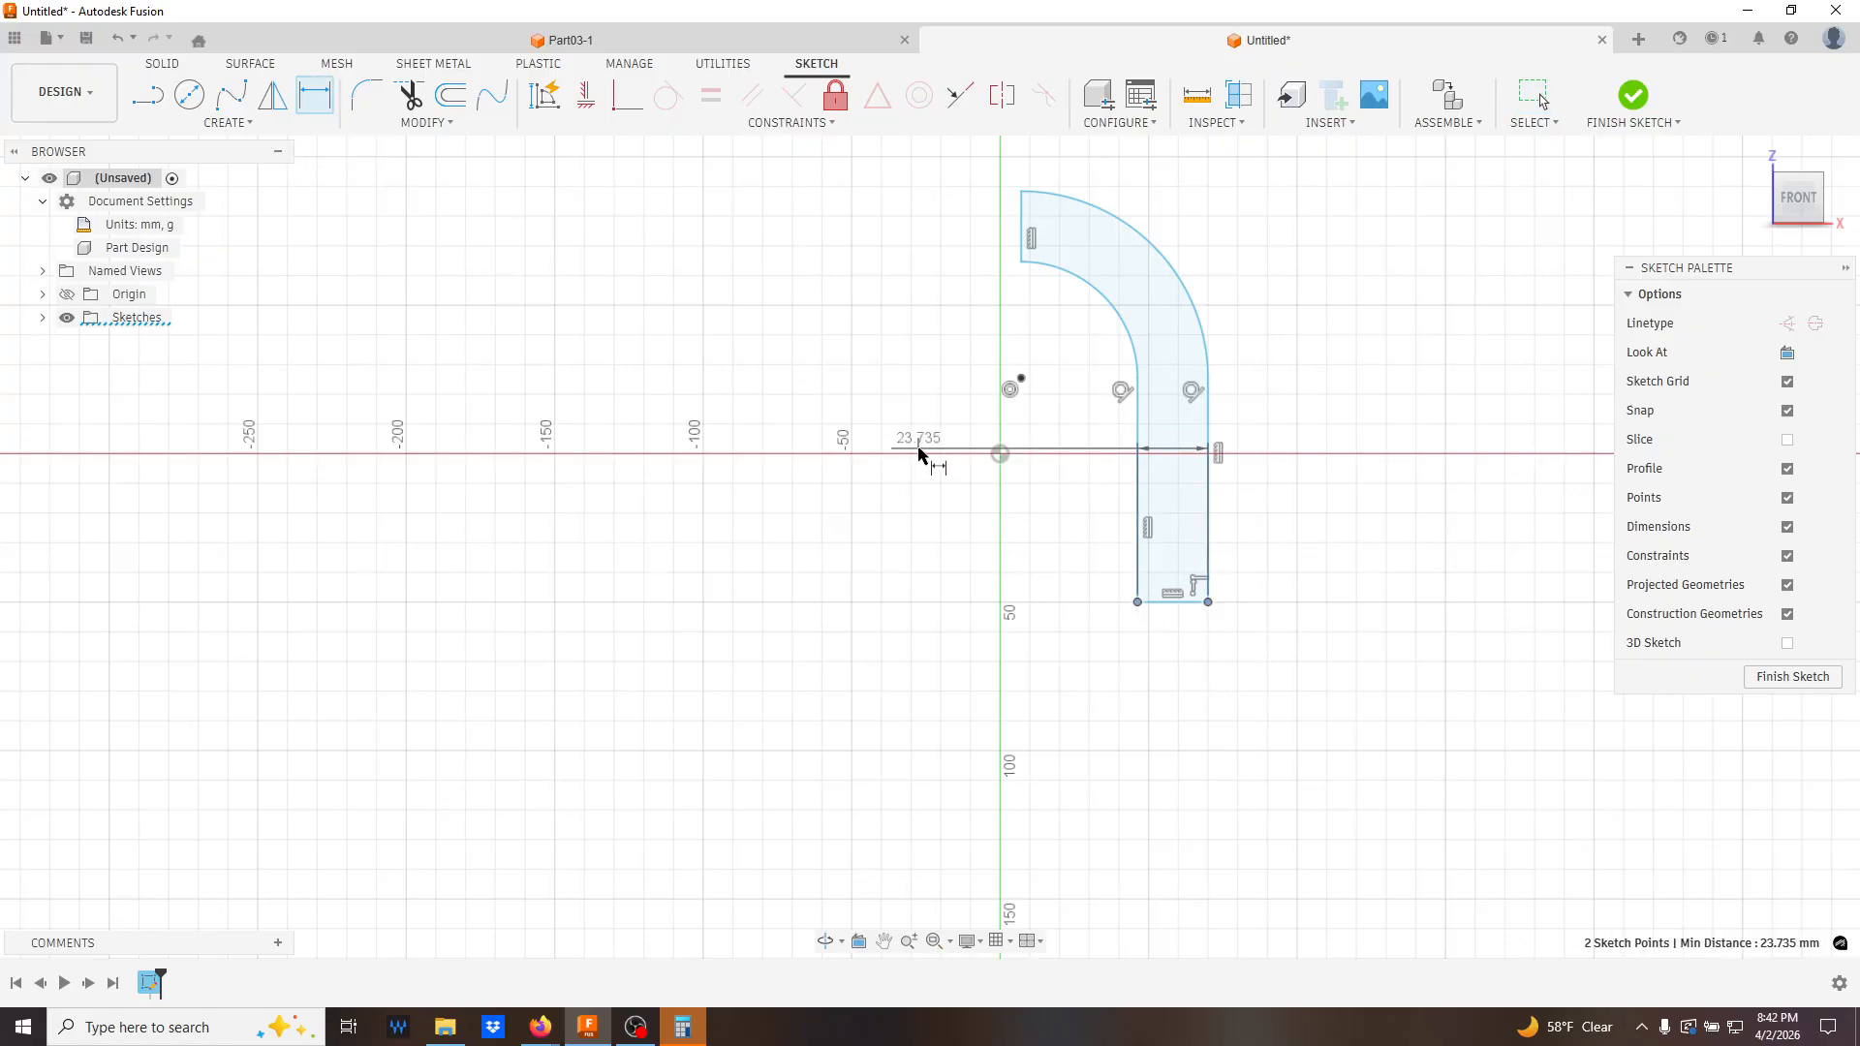
key("Escape")
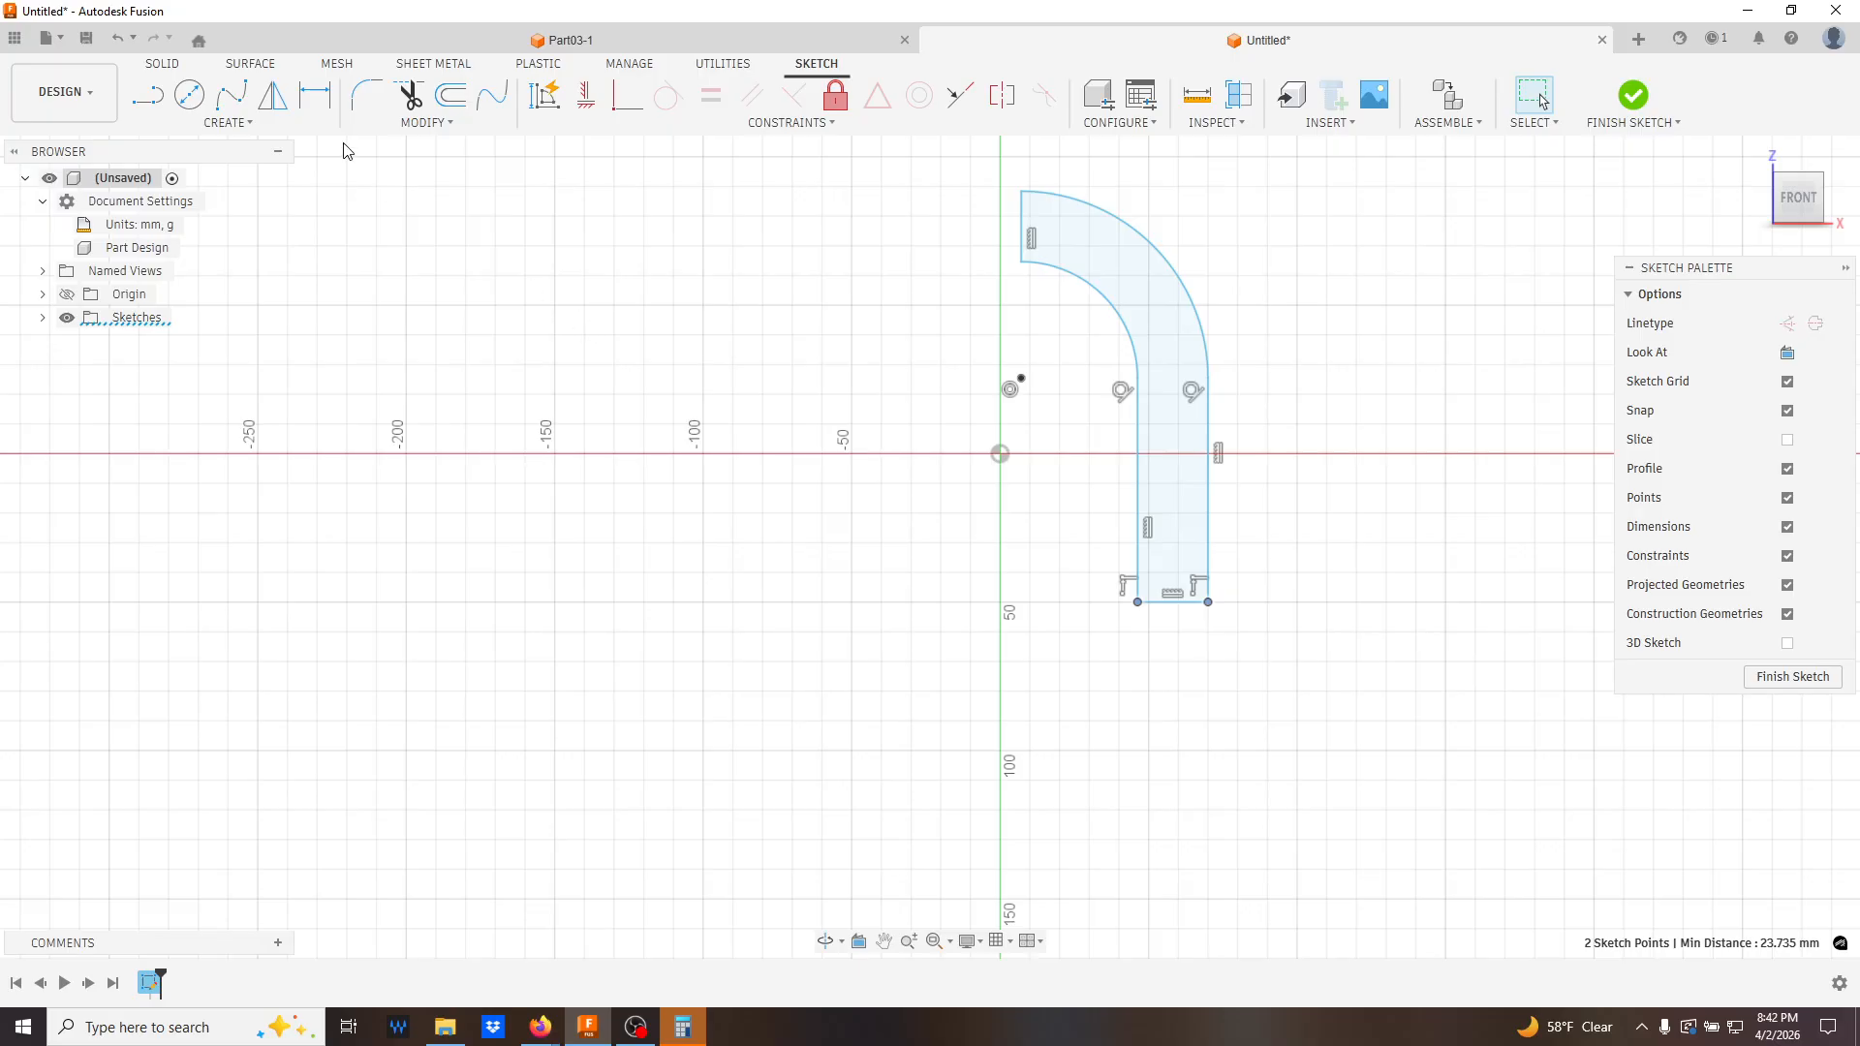
left_click(315, 95)
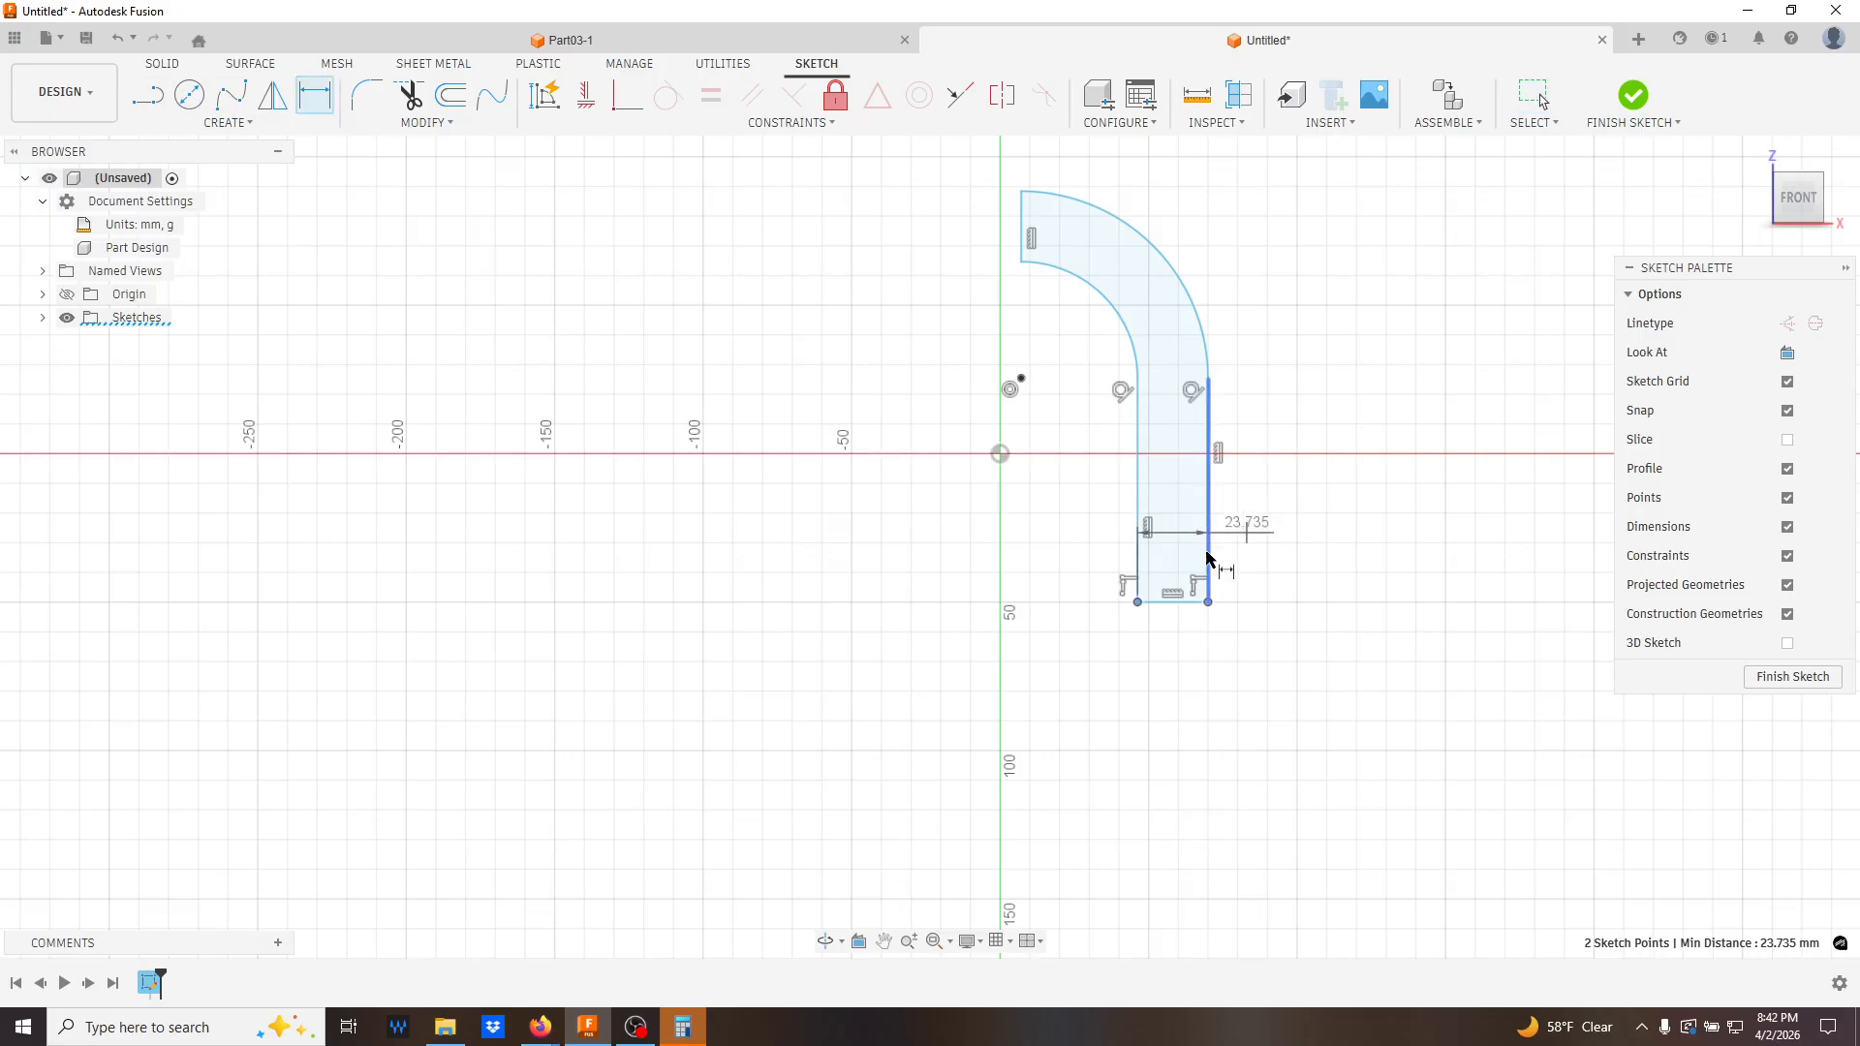
key("Escape")
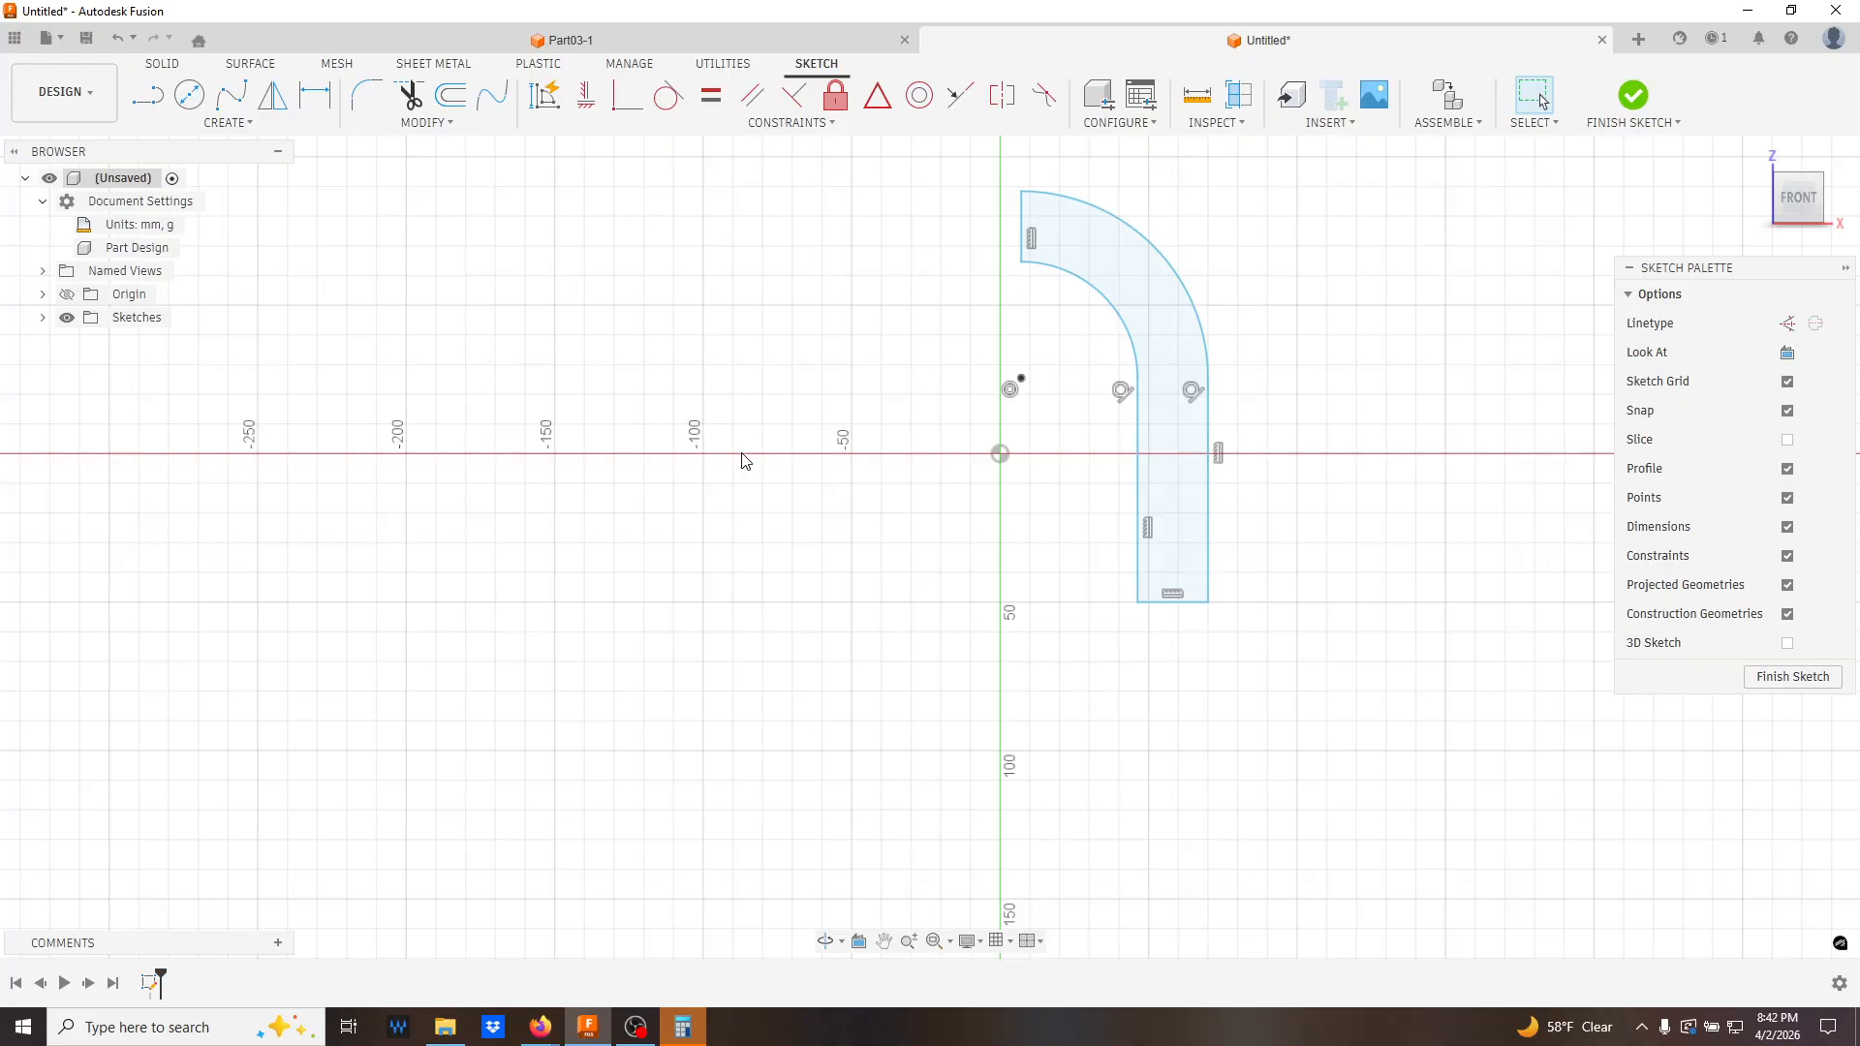
- Dimension the vertical distance from the origin to the profile's bottom edge
left_click(1192, 603)
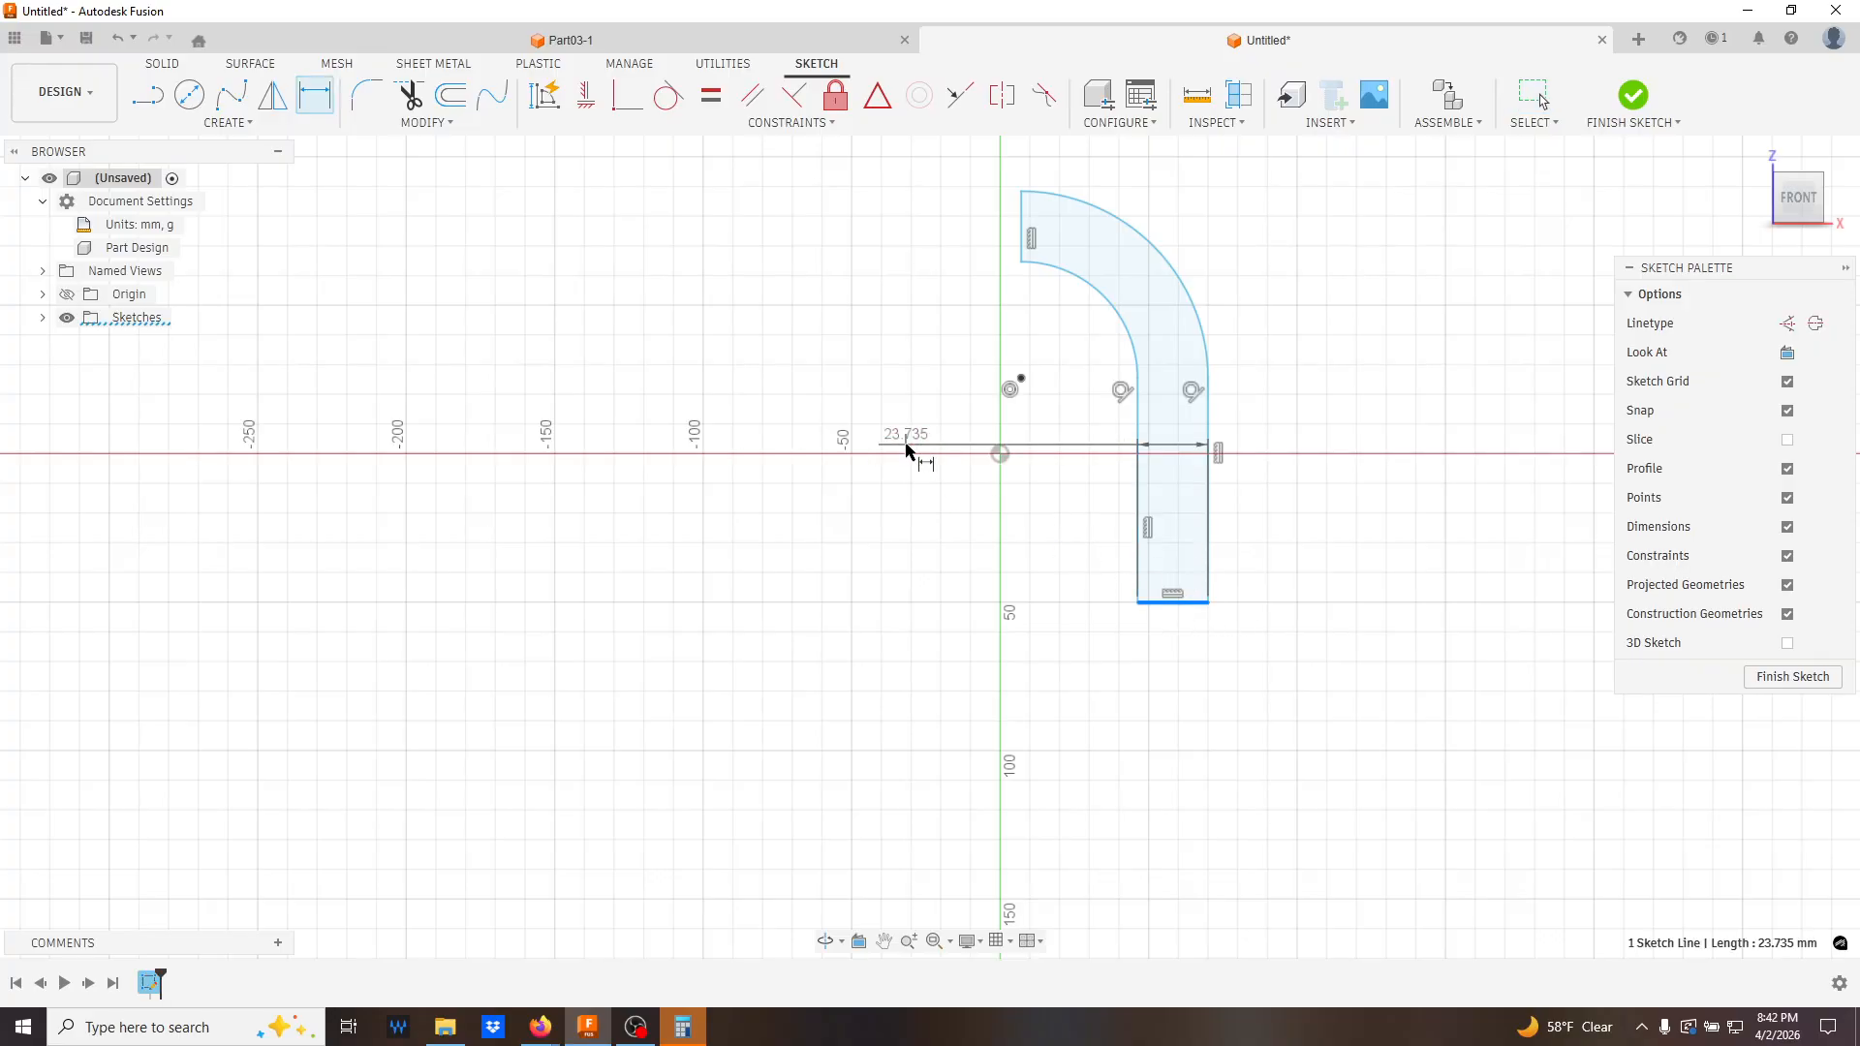
left_click(1000, 453)
left_click(761, 528)
key("Return")
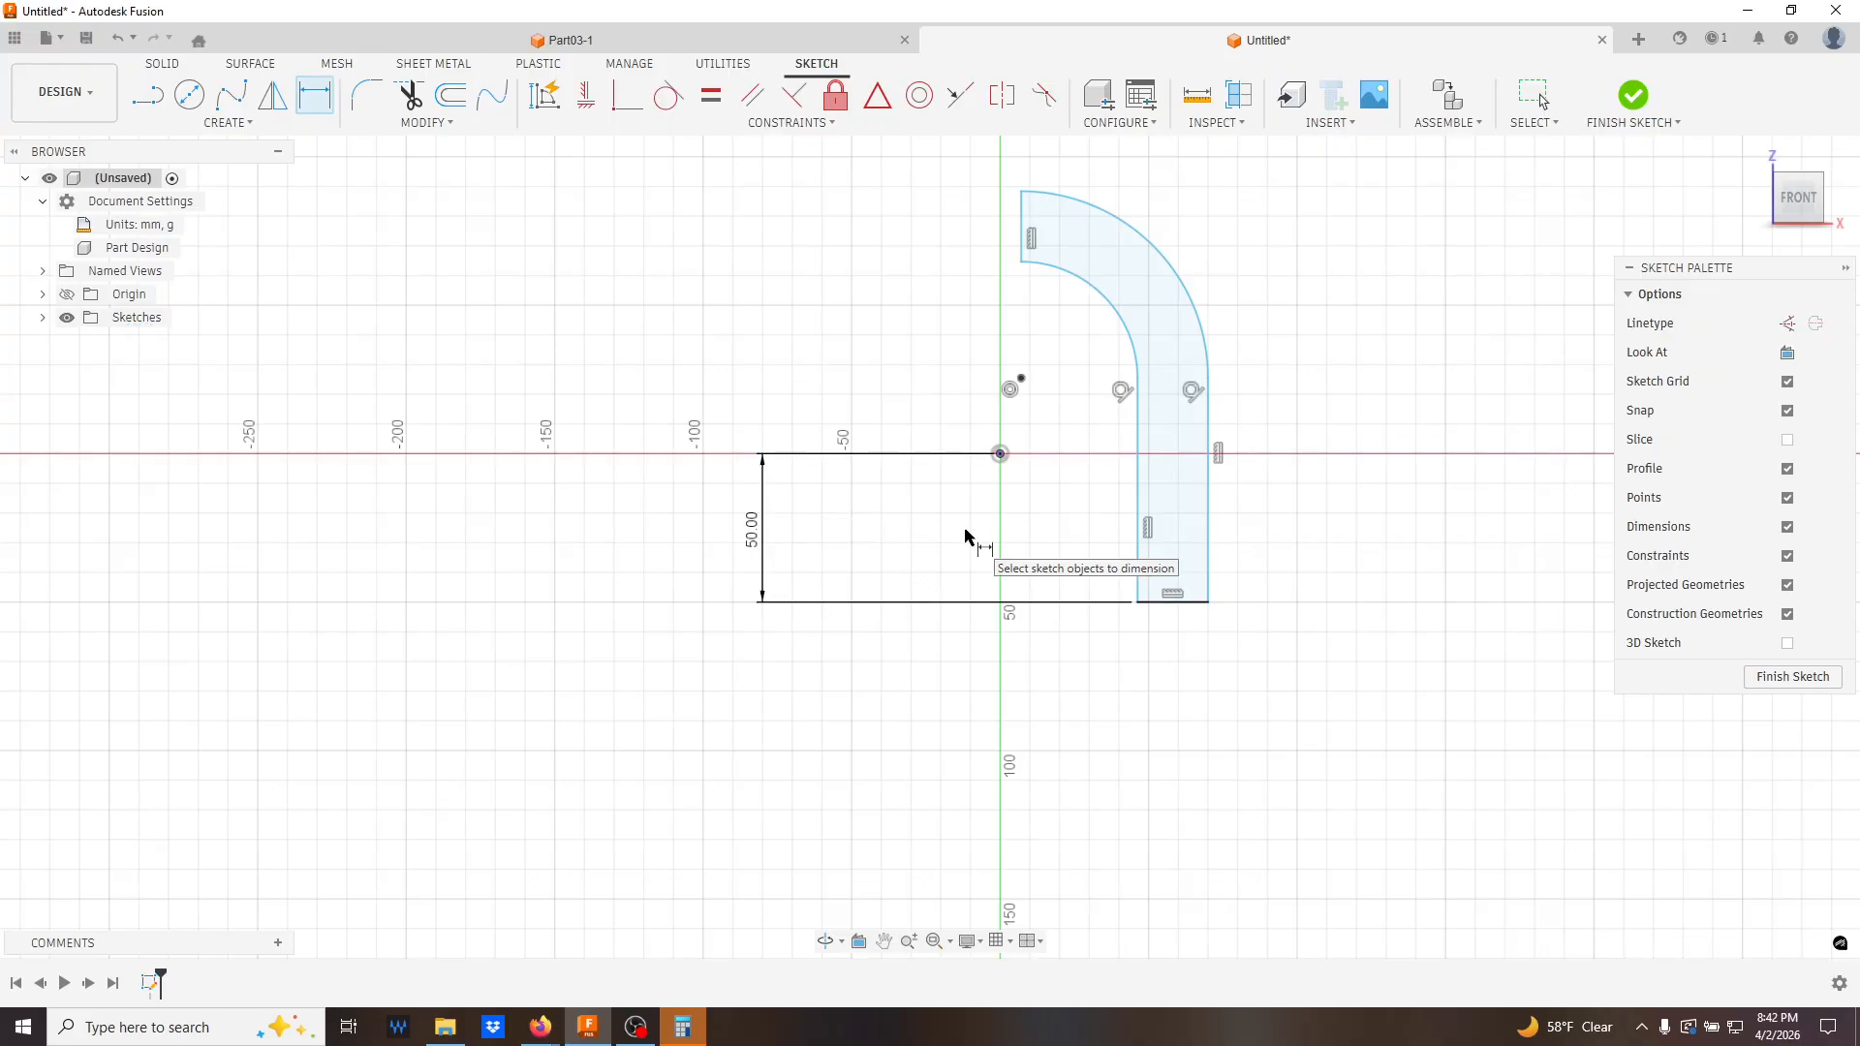
- Dimension the profile's overall height from the outer arc's upper end to the bottom inner corner
left_click(1021, 192)
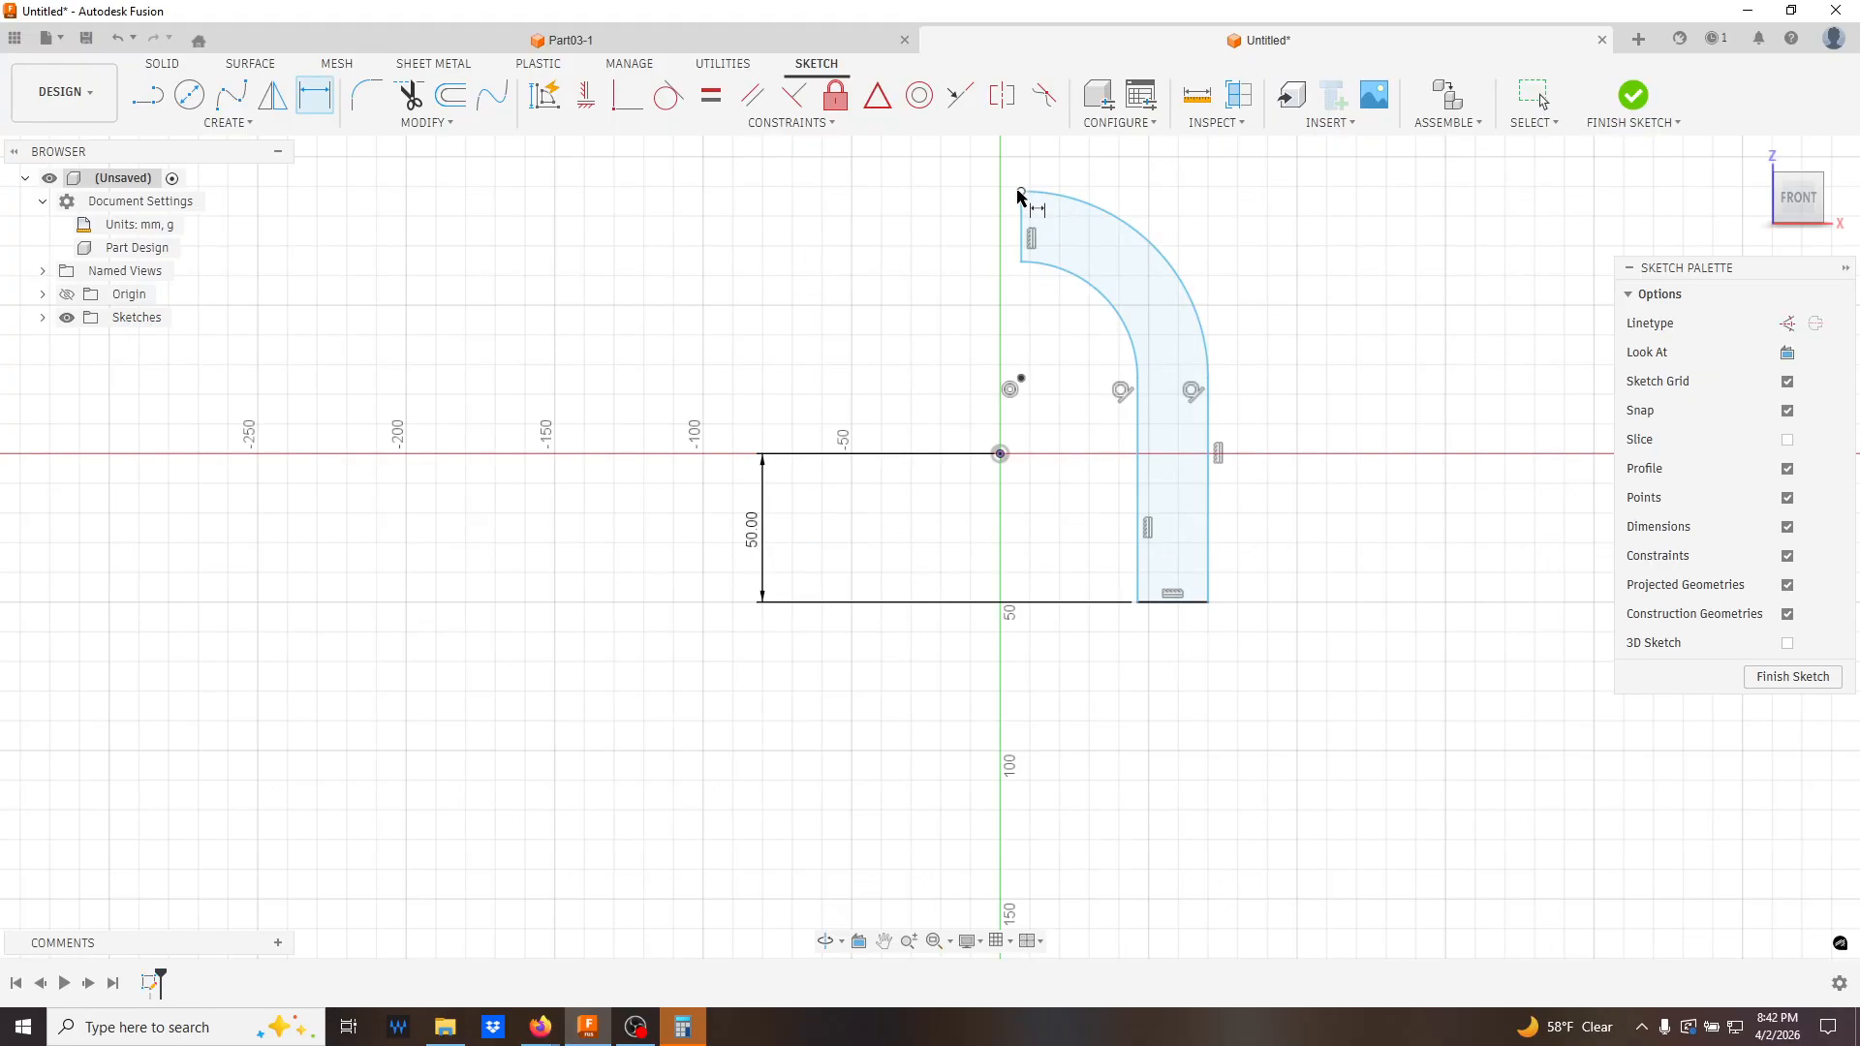
left_click(1138, 602)
left_click(566, 457)
key("Return")
key("Escape")
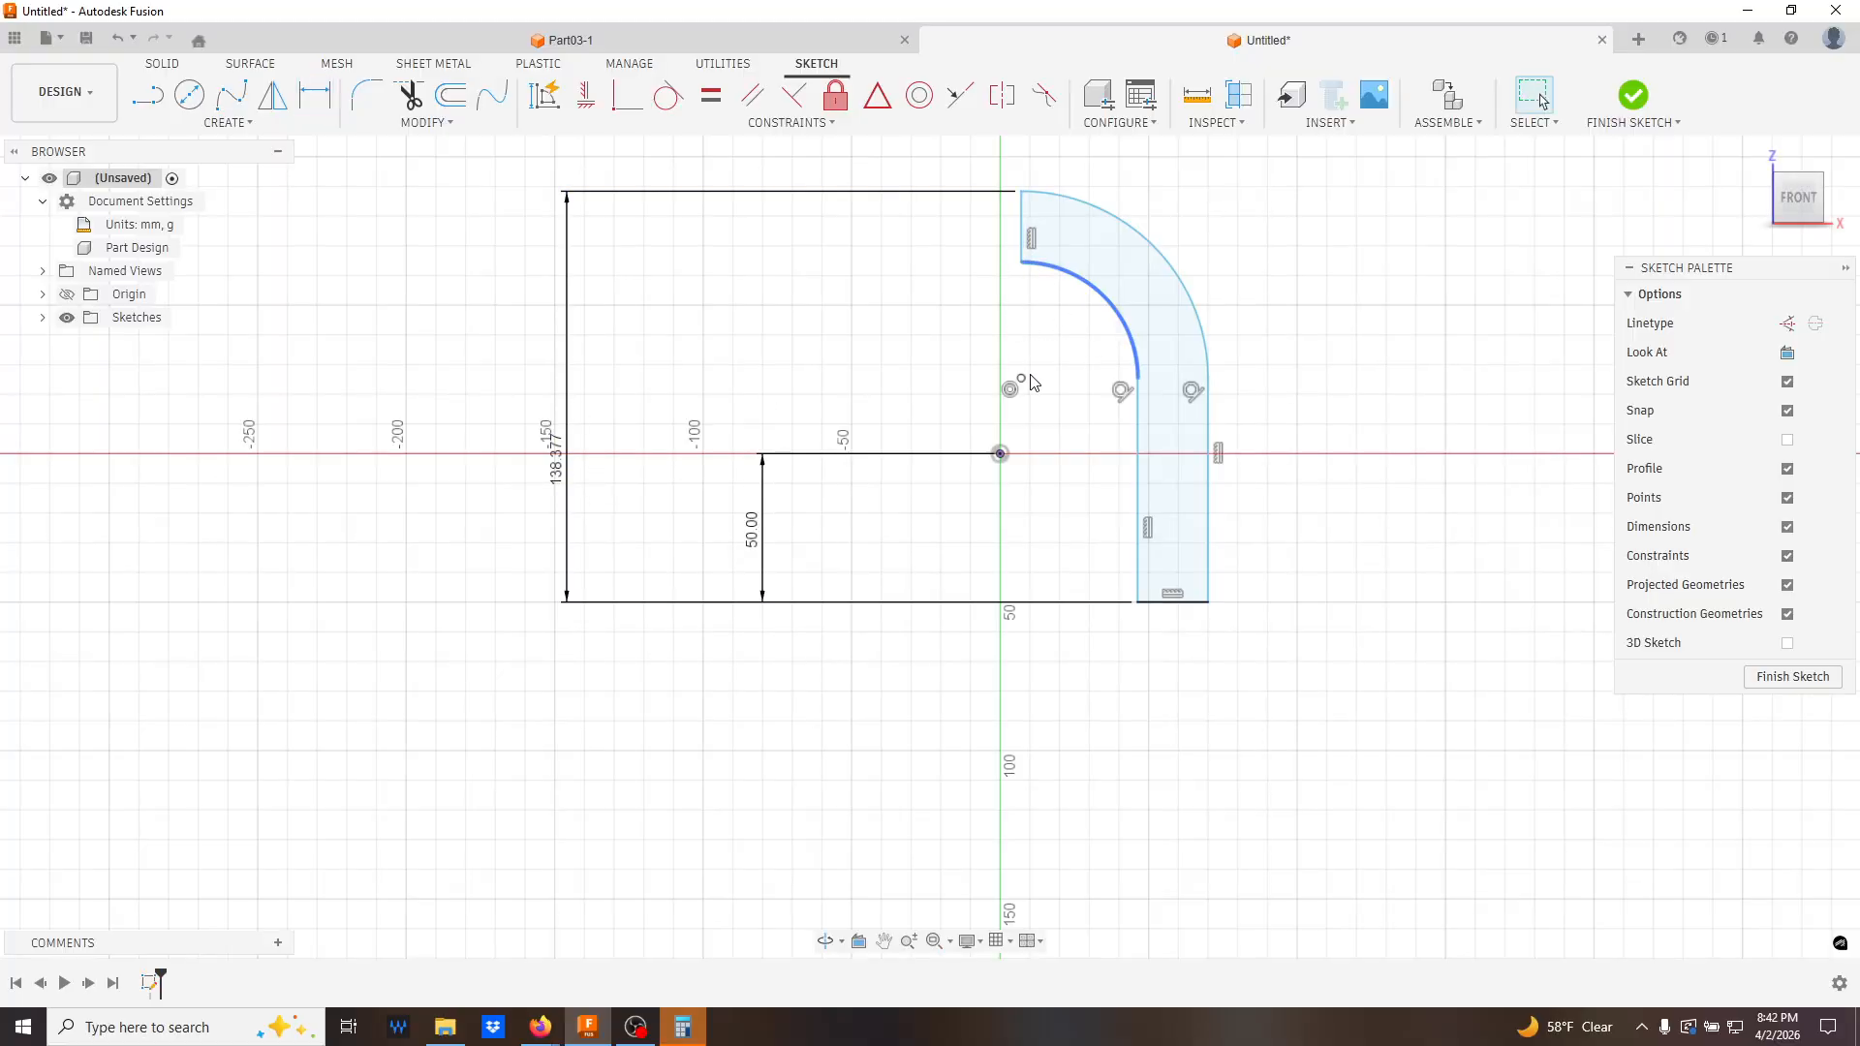
left_click(1025, 223)
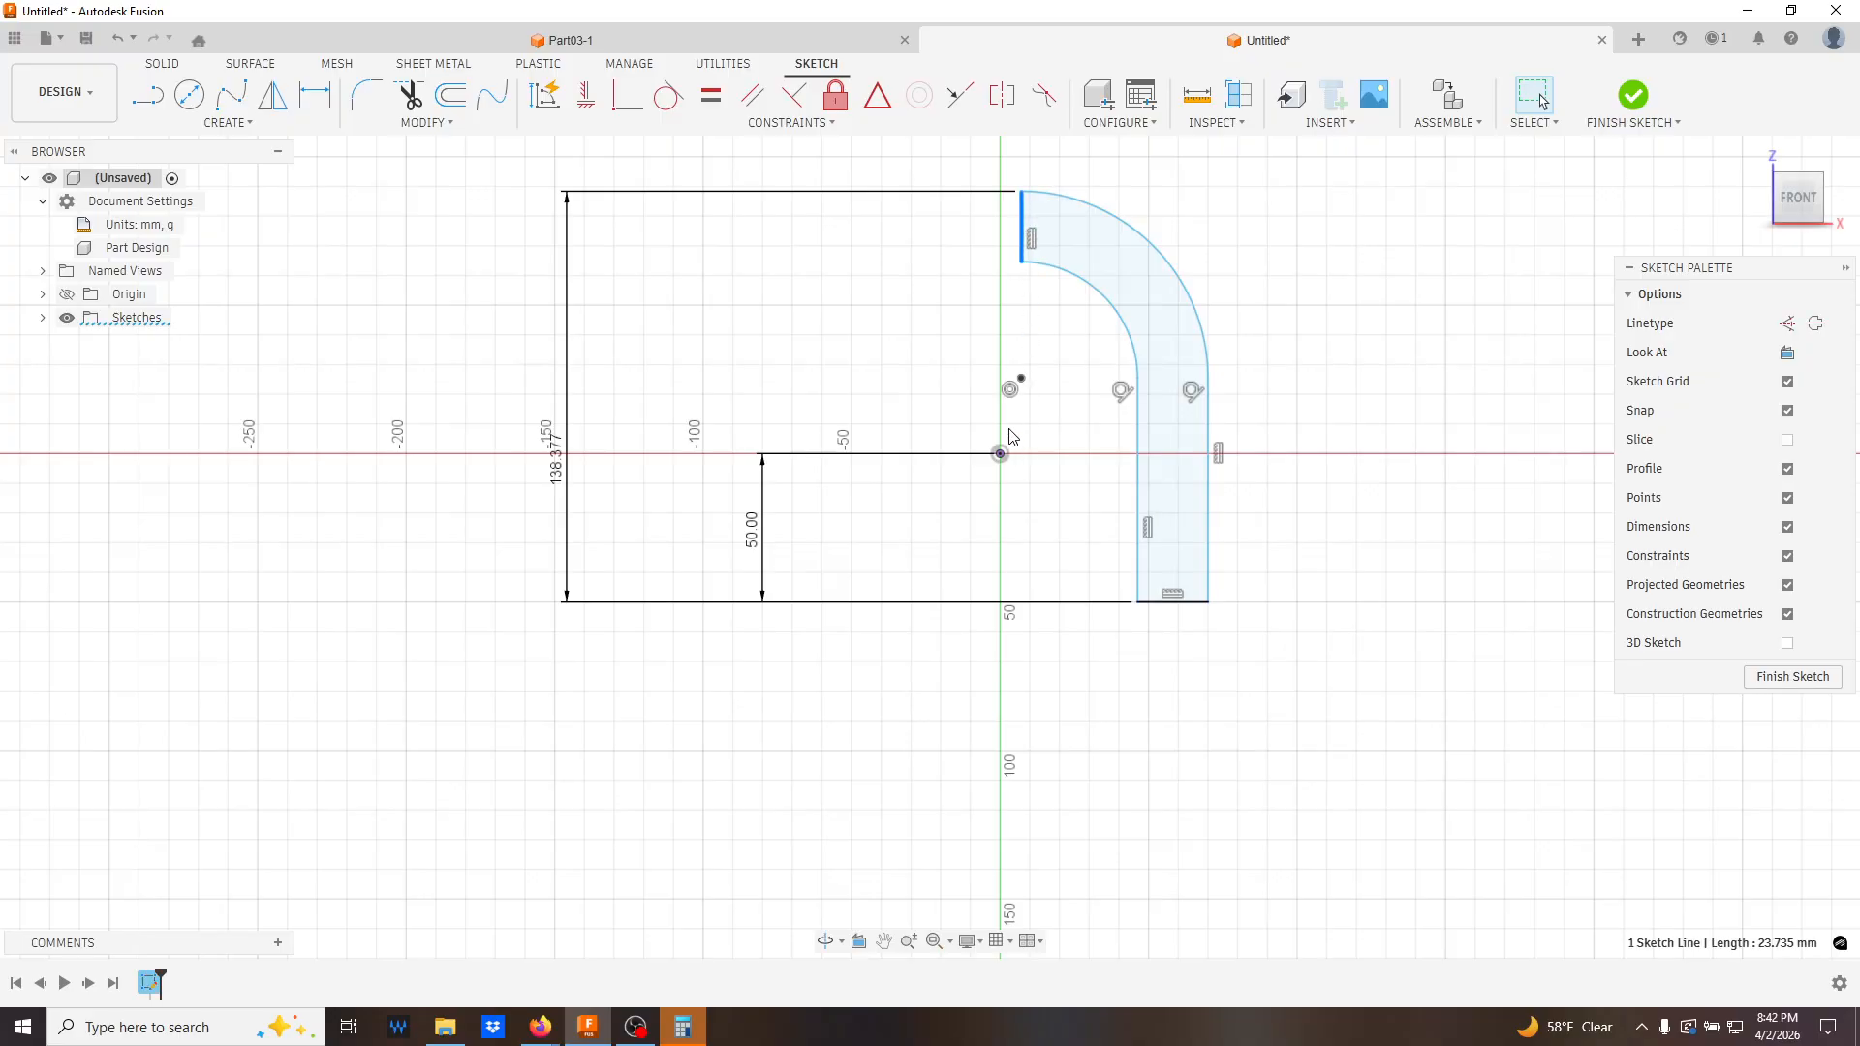
left_click(1000, 454, "shift")
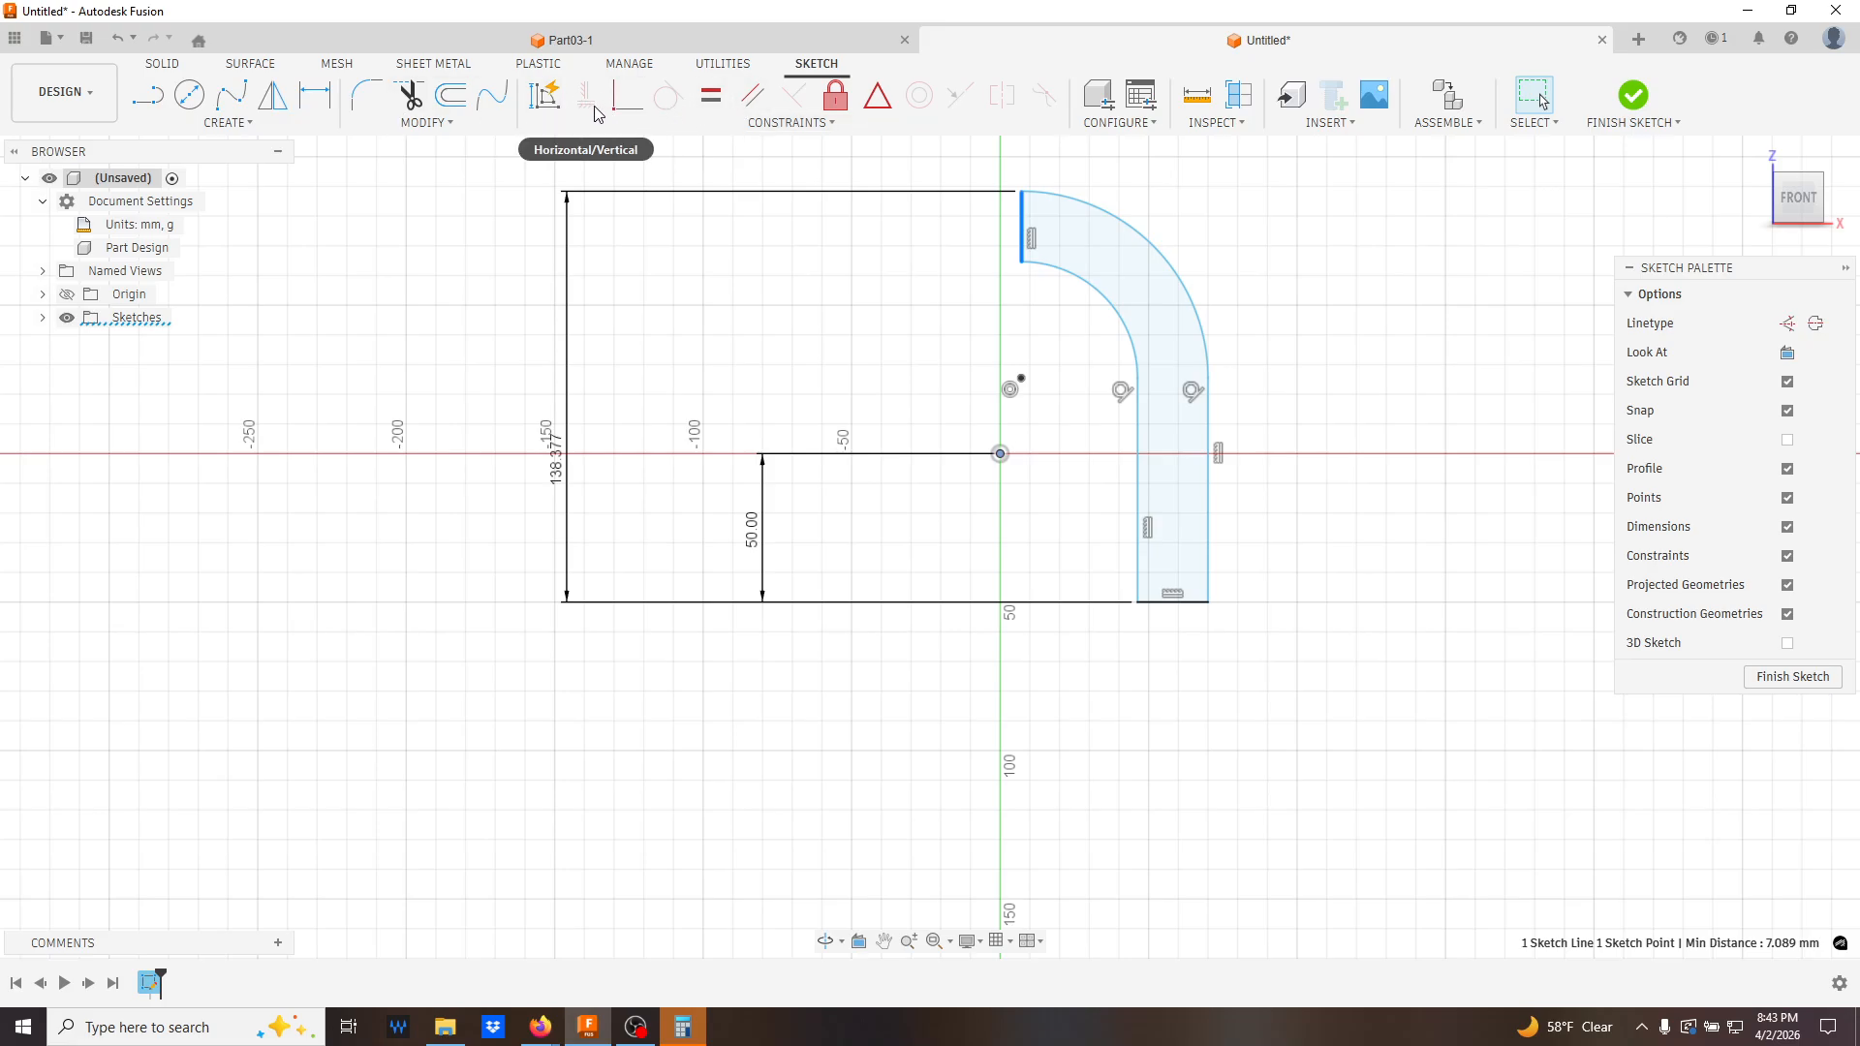
left_click(1059, 474)
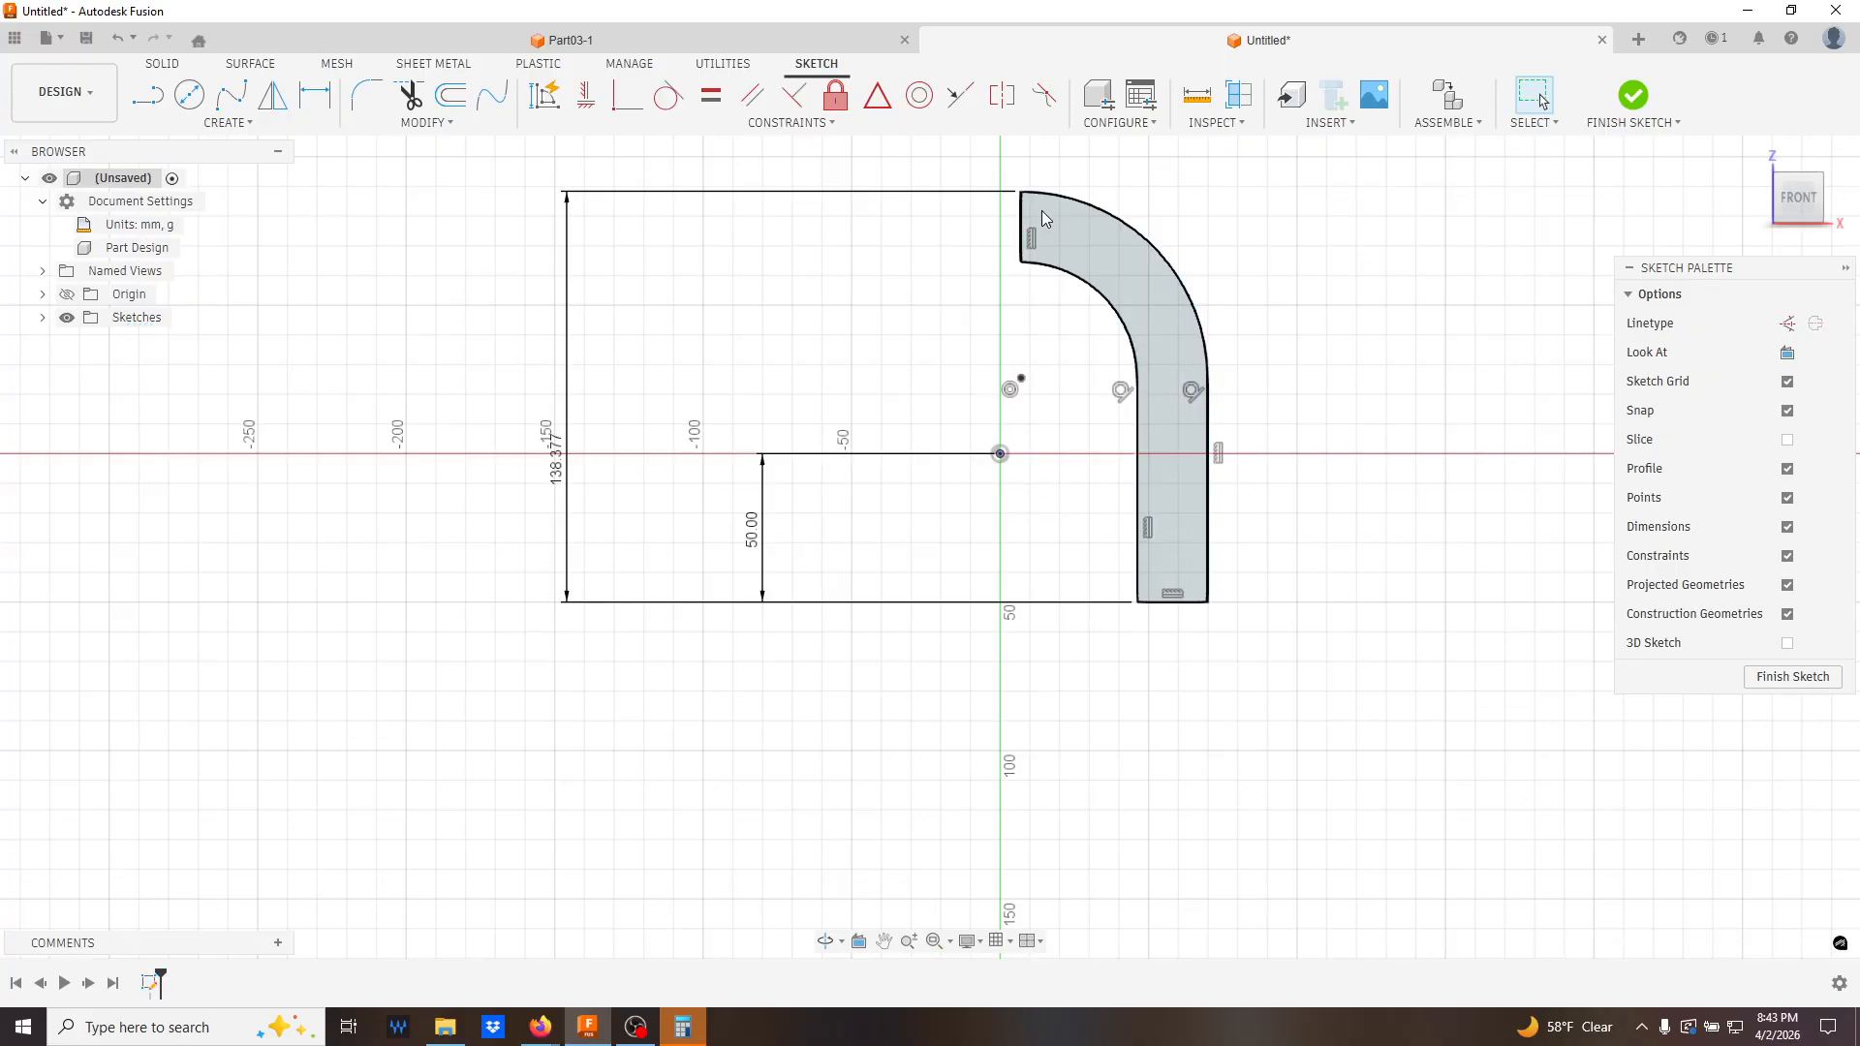
- Constrain the vertical line closing the arc ends to be coincident with the origin
left_click(1022, 254)
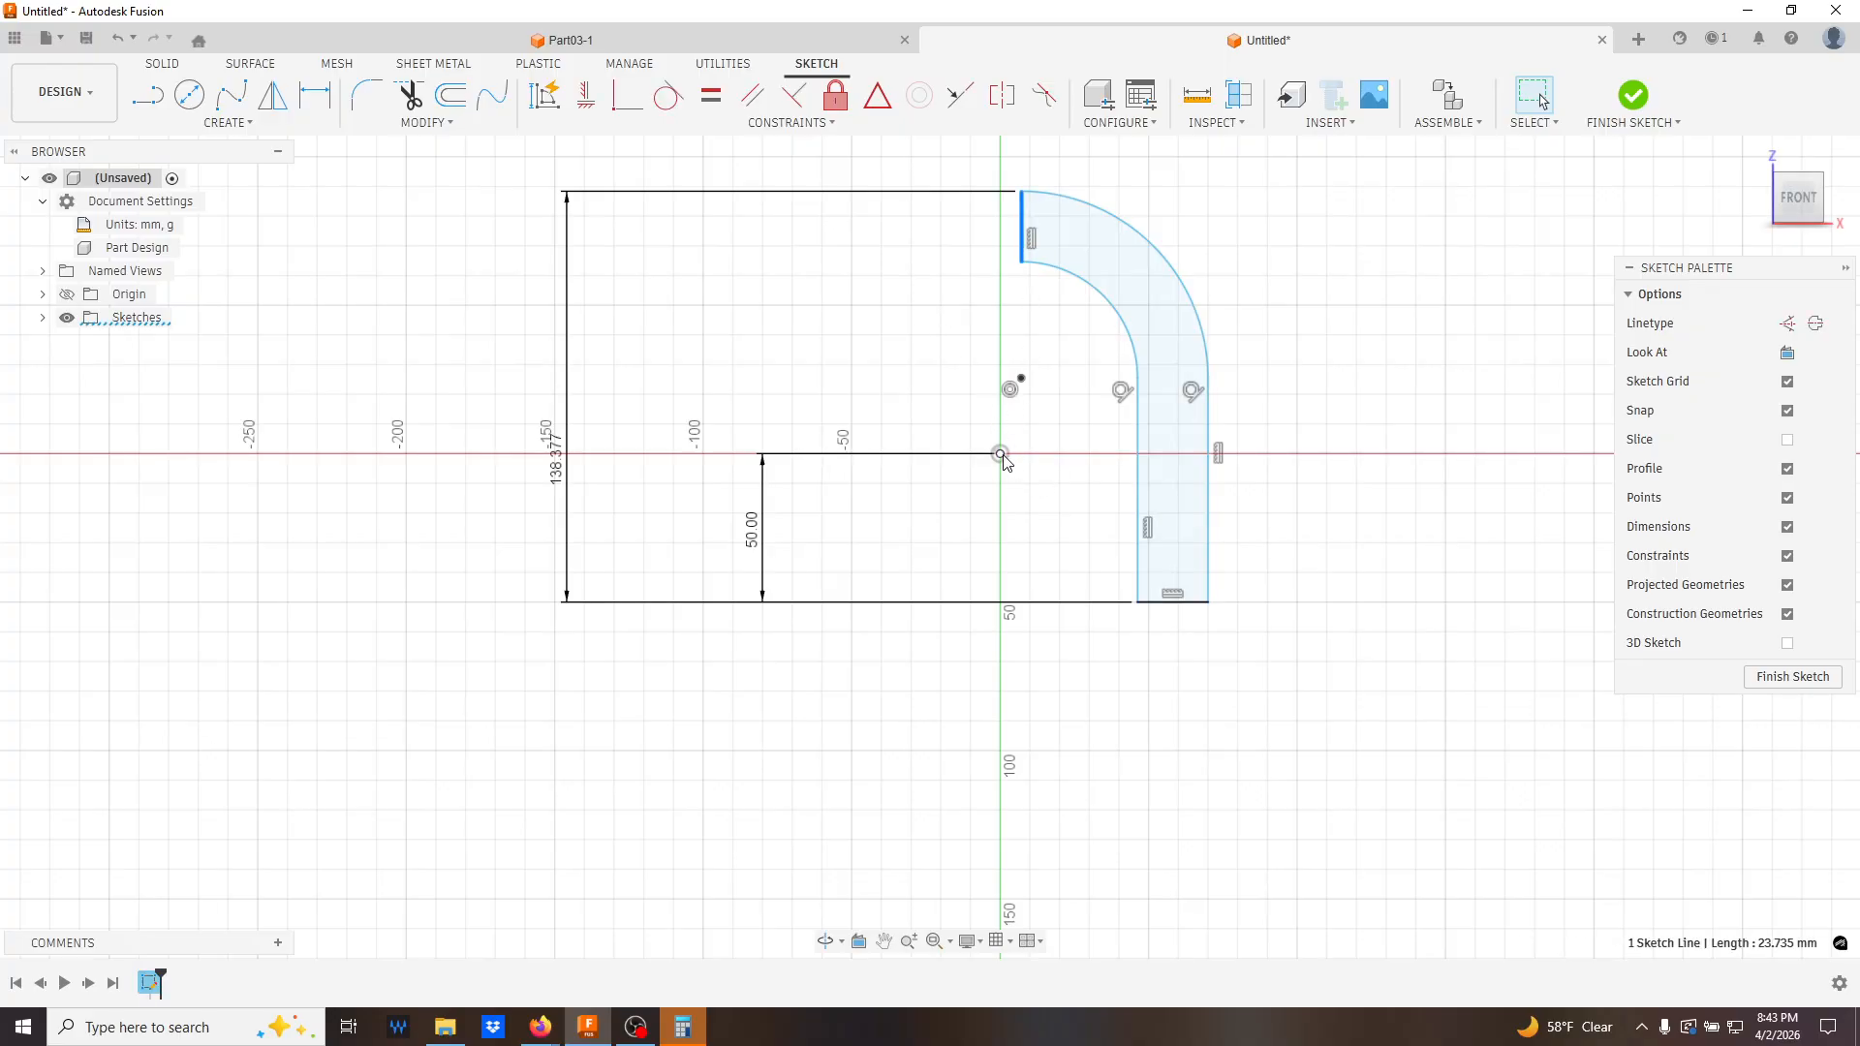
left_click(627, 95)
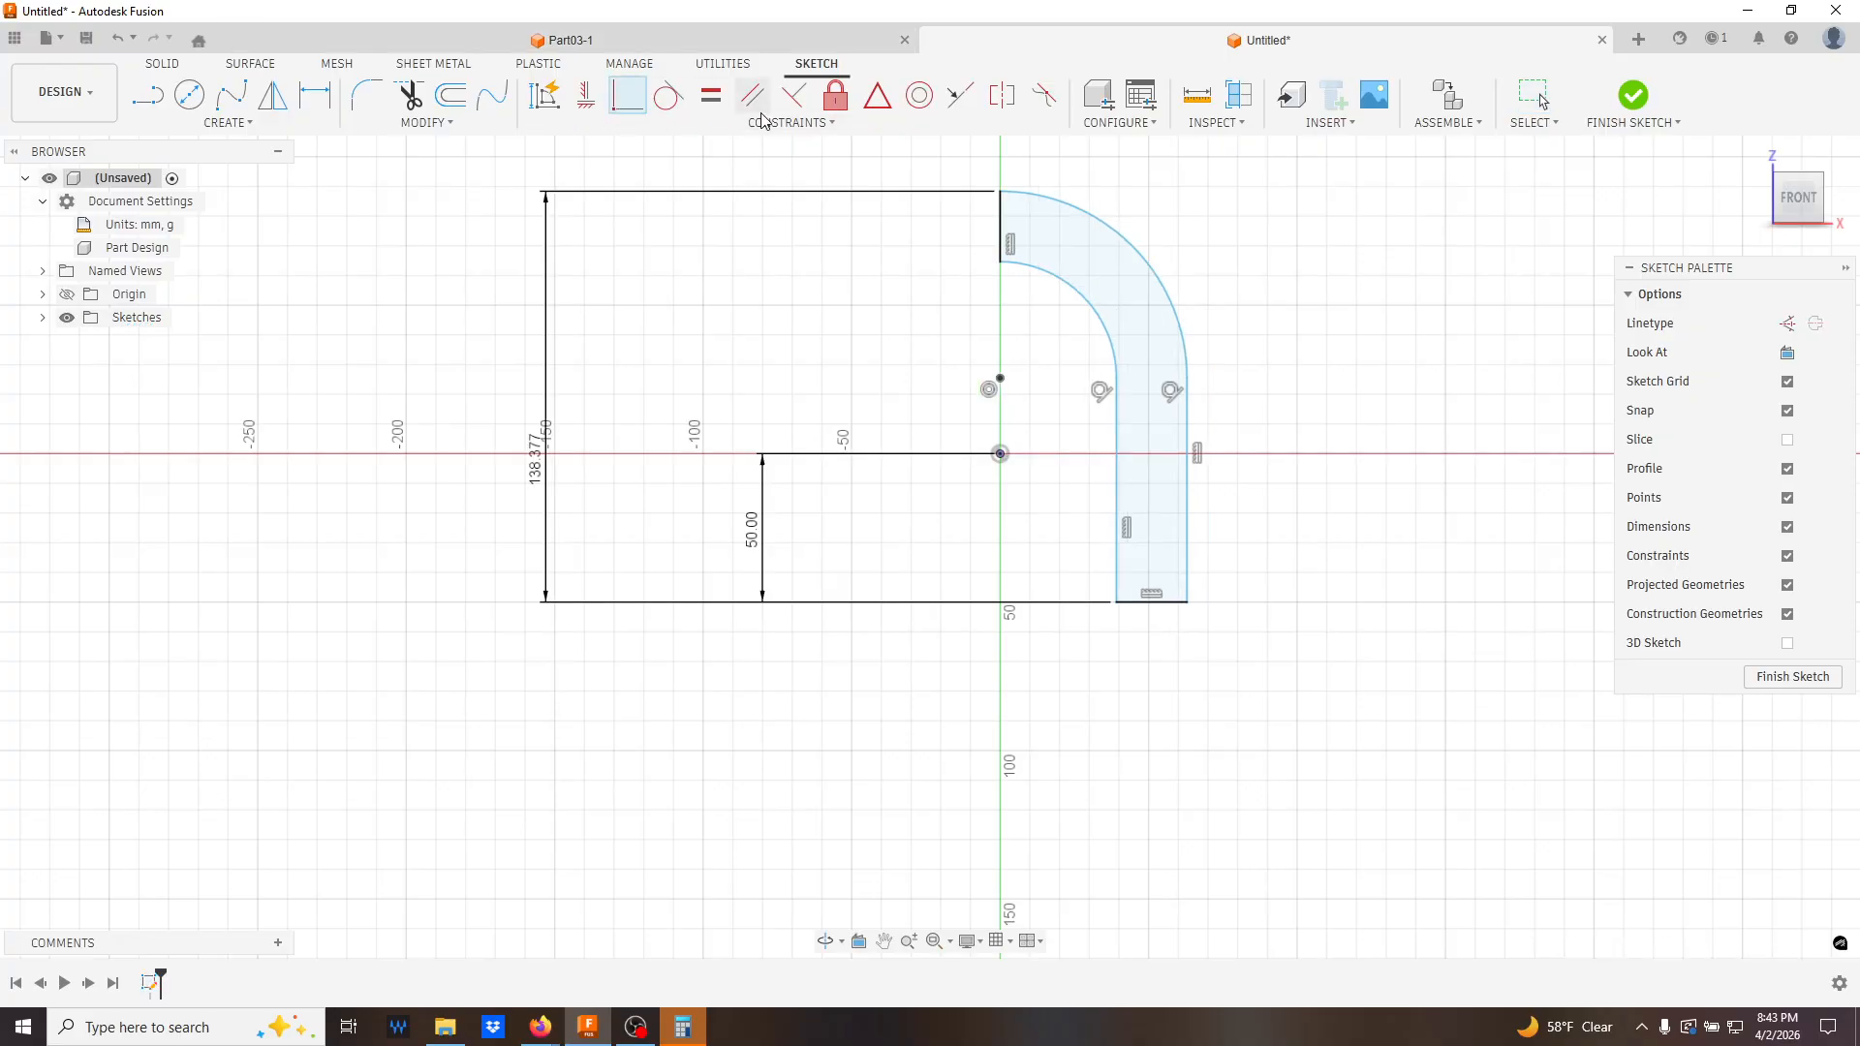
key("Escape")
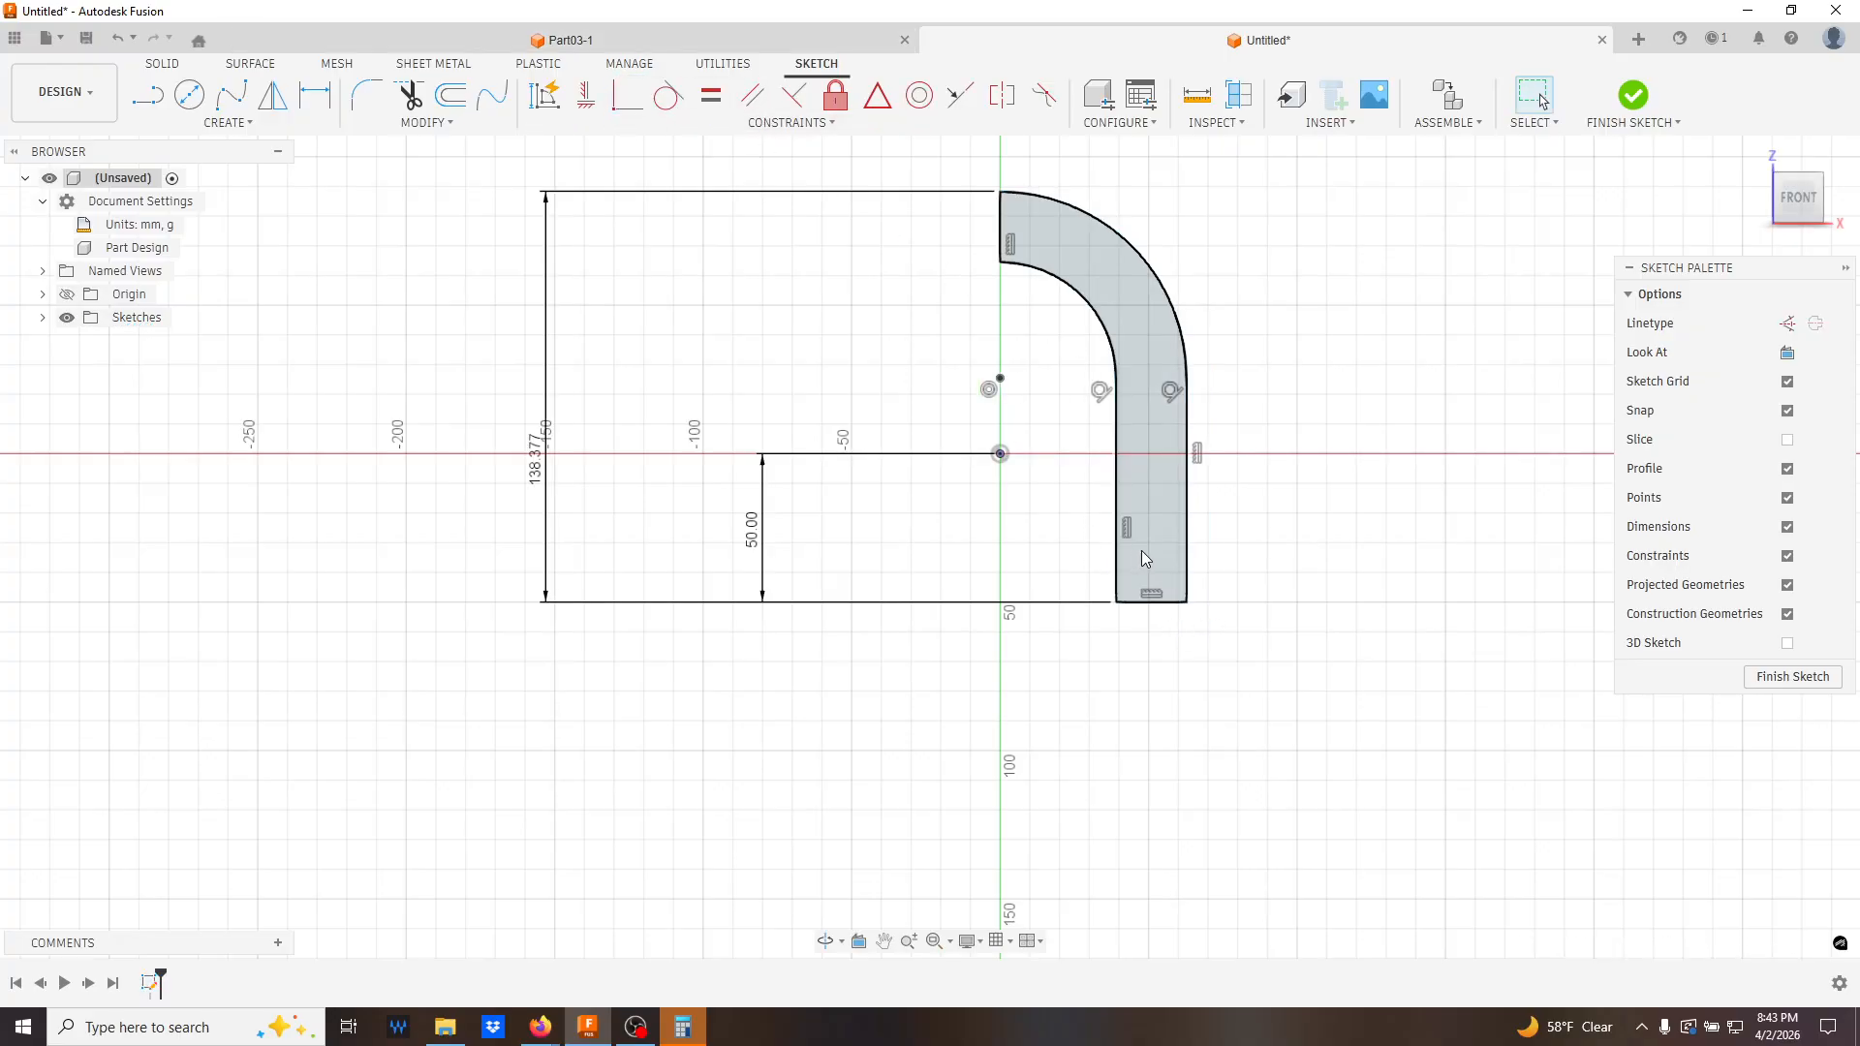
key("d")
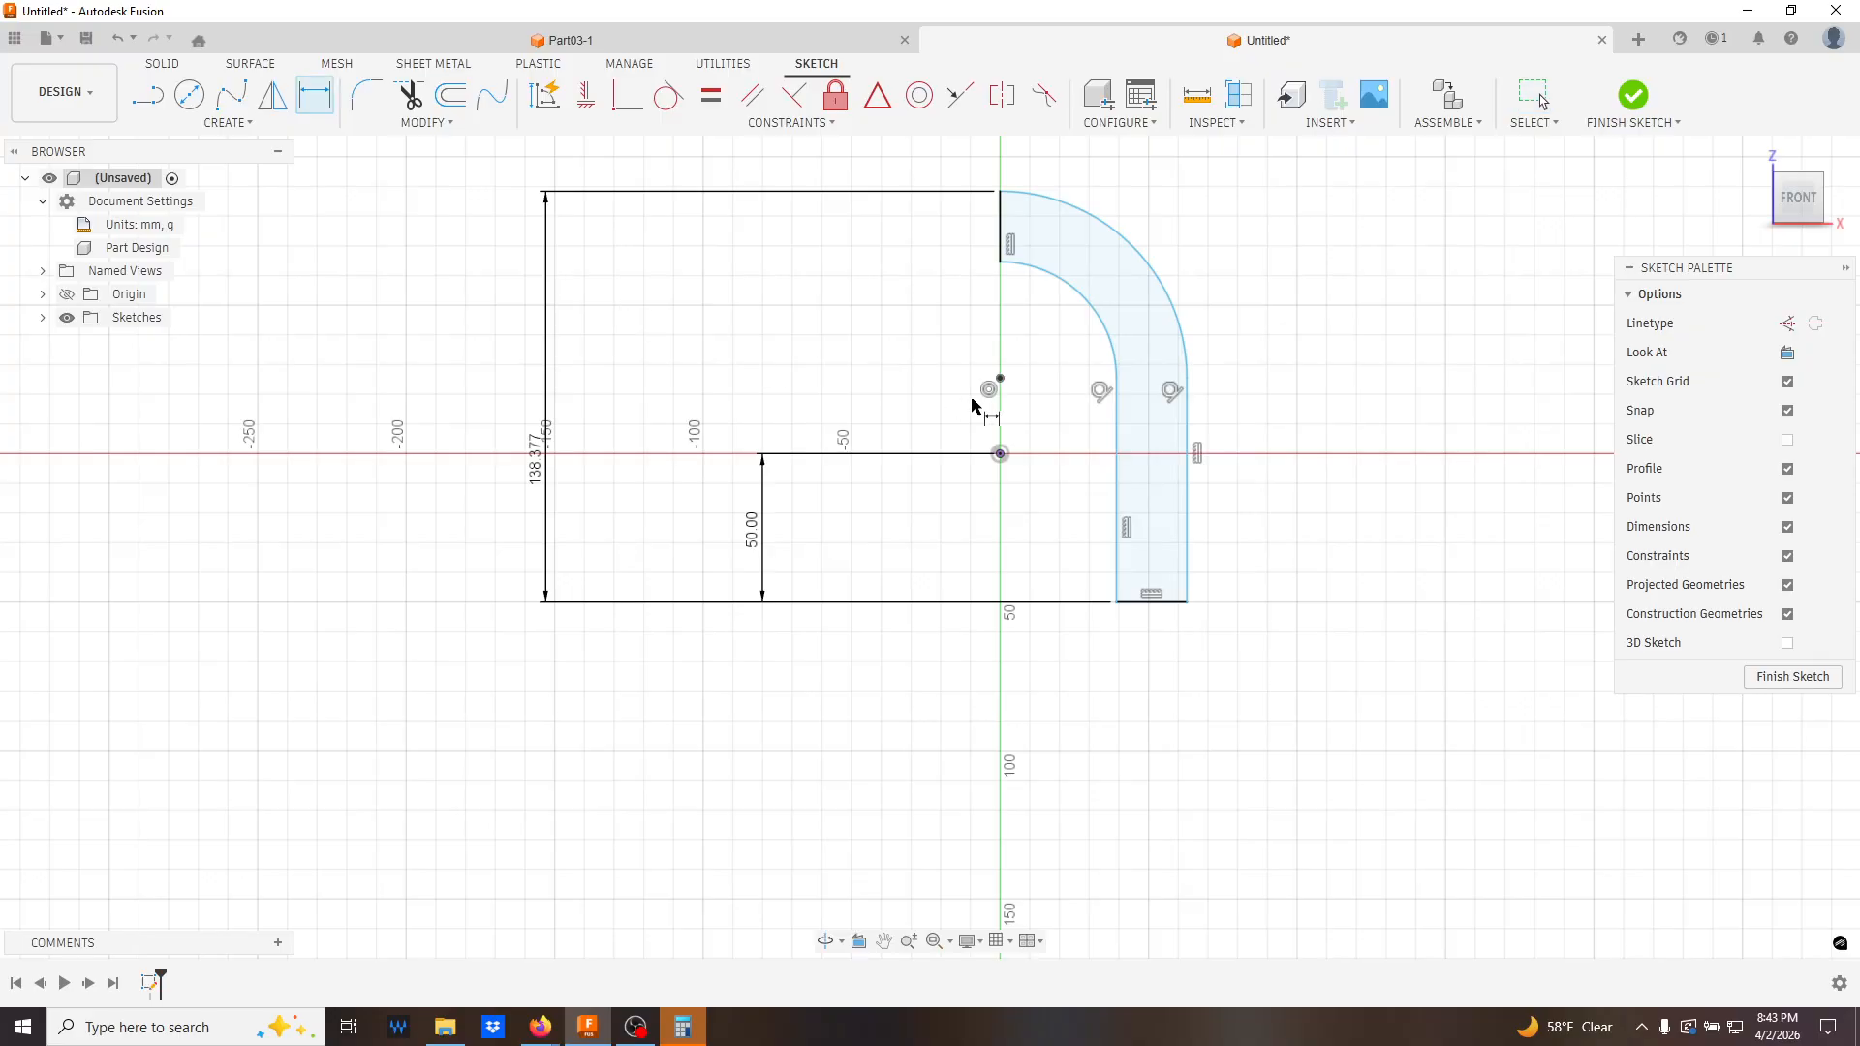
left_click(1151, 603)
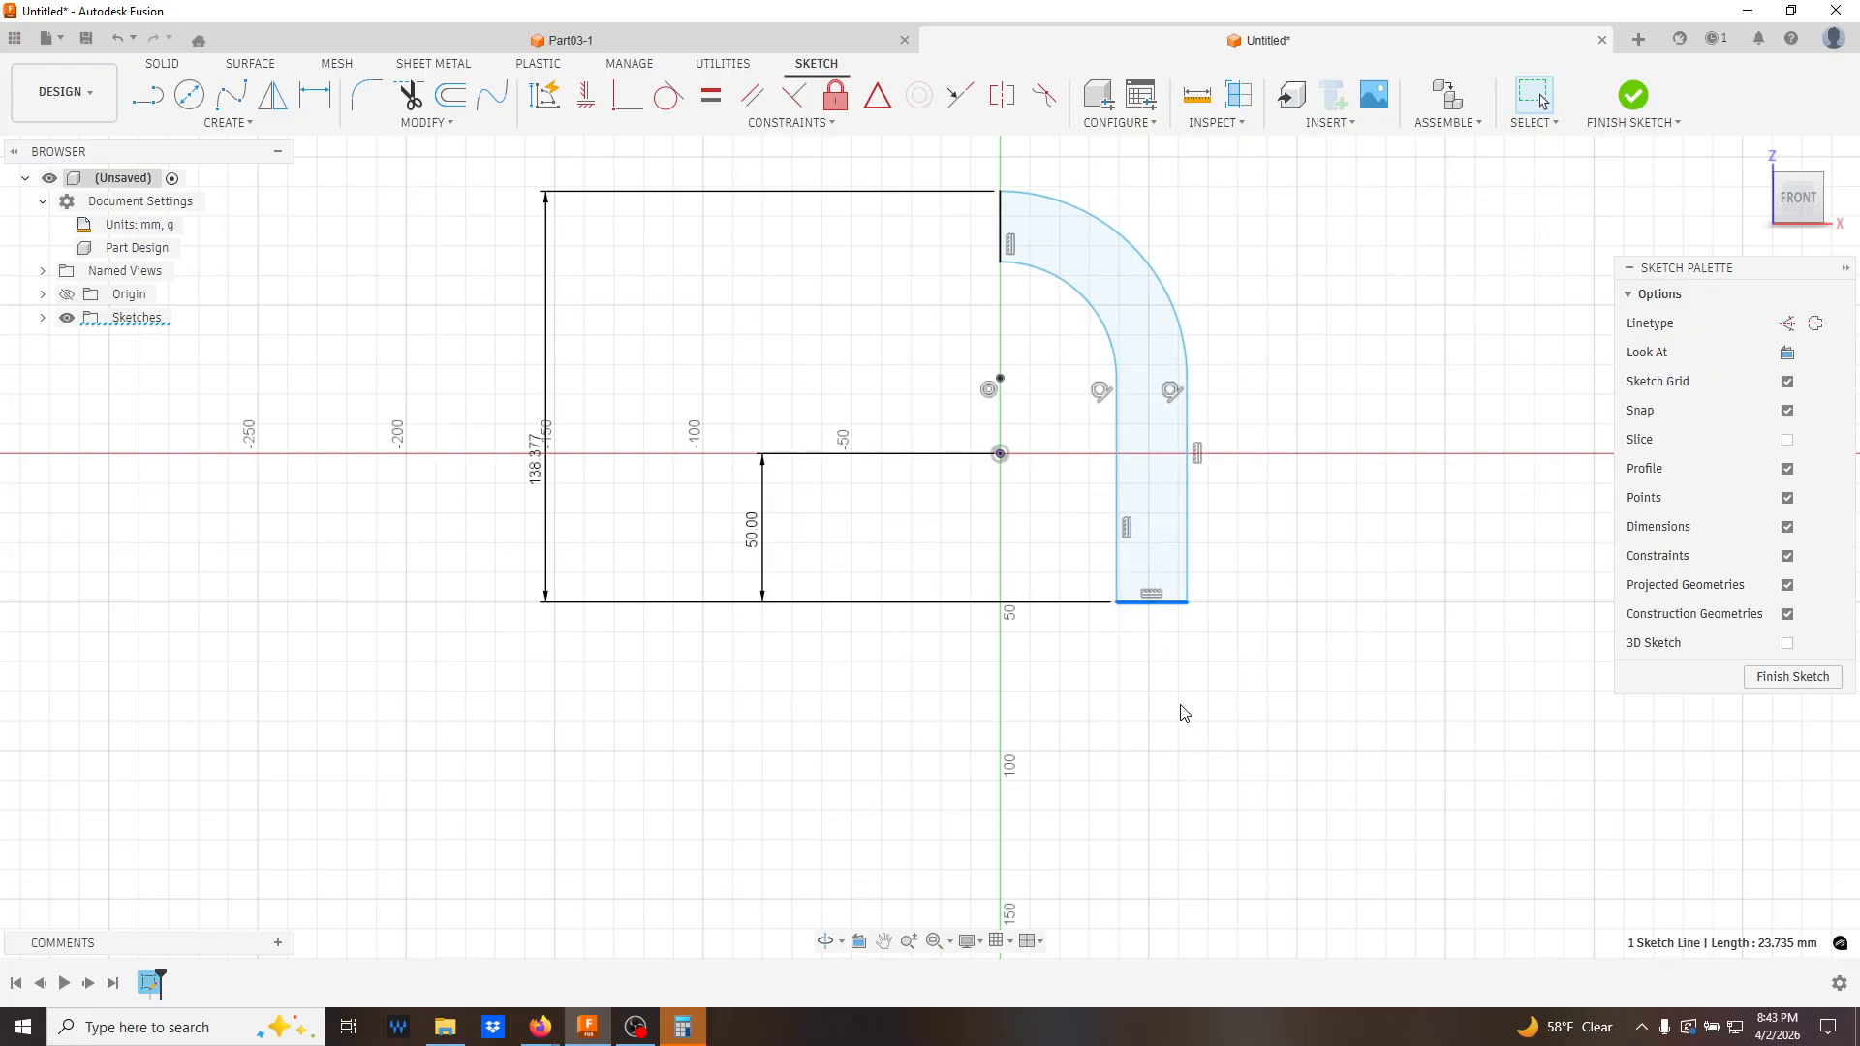
key("Escape")
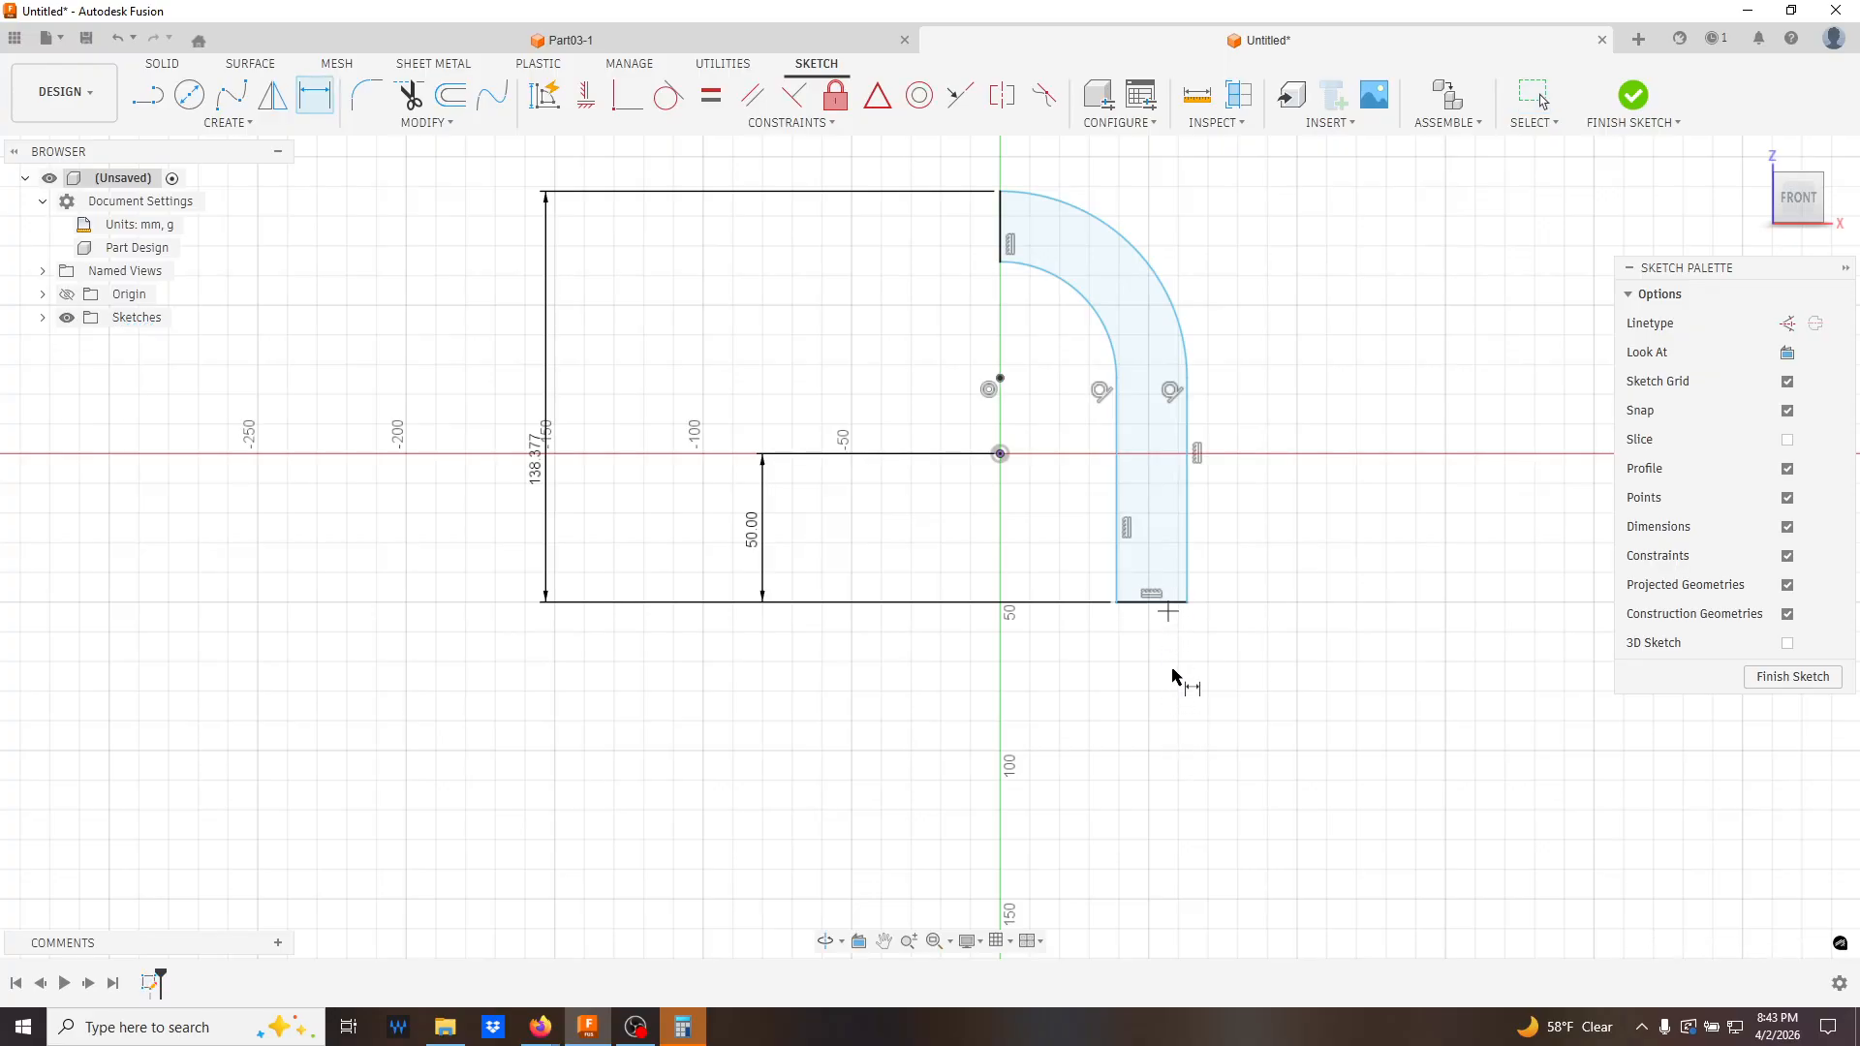
- Dimension the length of the profile's bottom edge and set the wall thickness to 15 mm
left_click(1152, 602)
left_click(1197, 769)
key("Return")
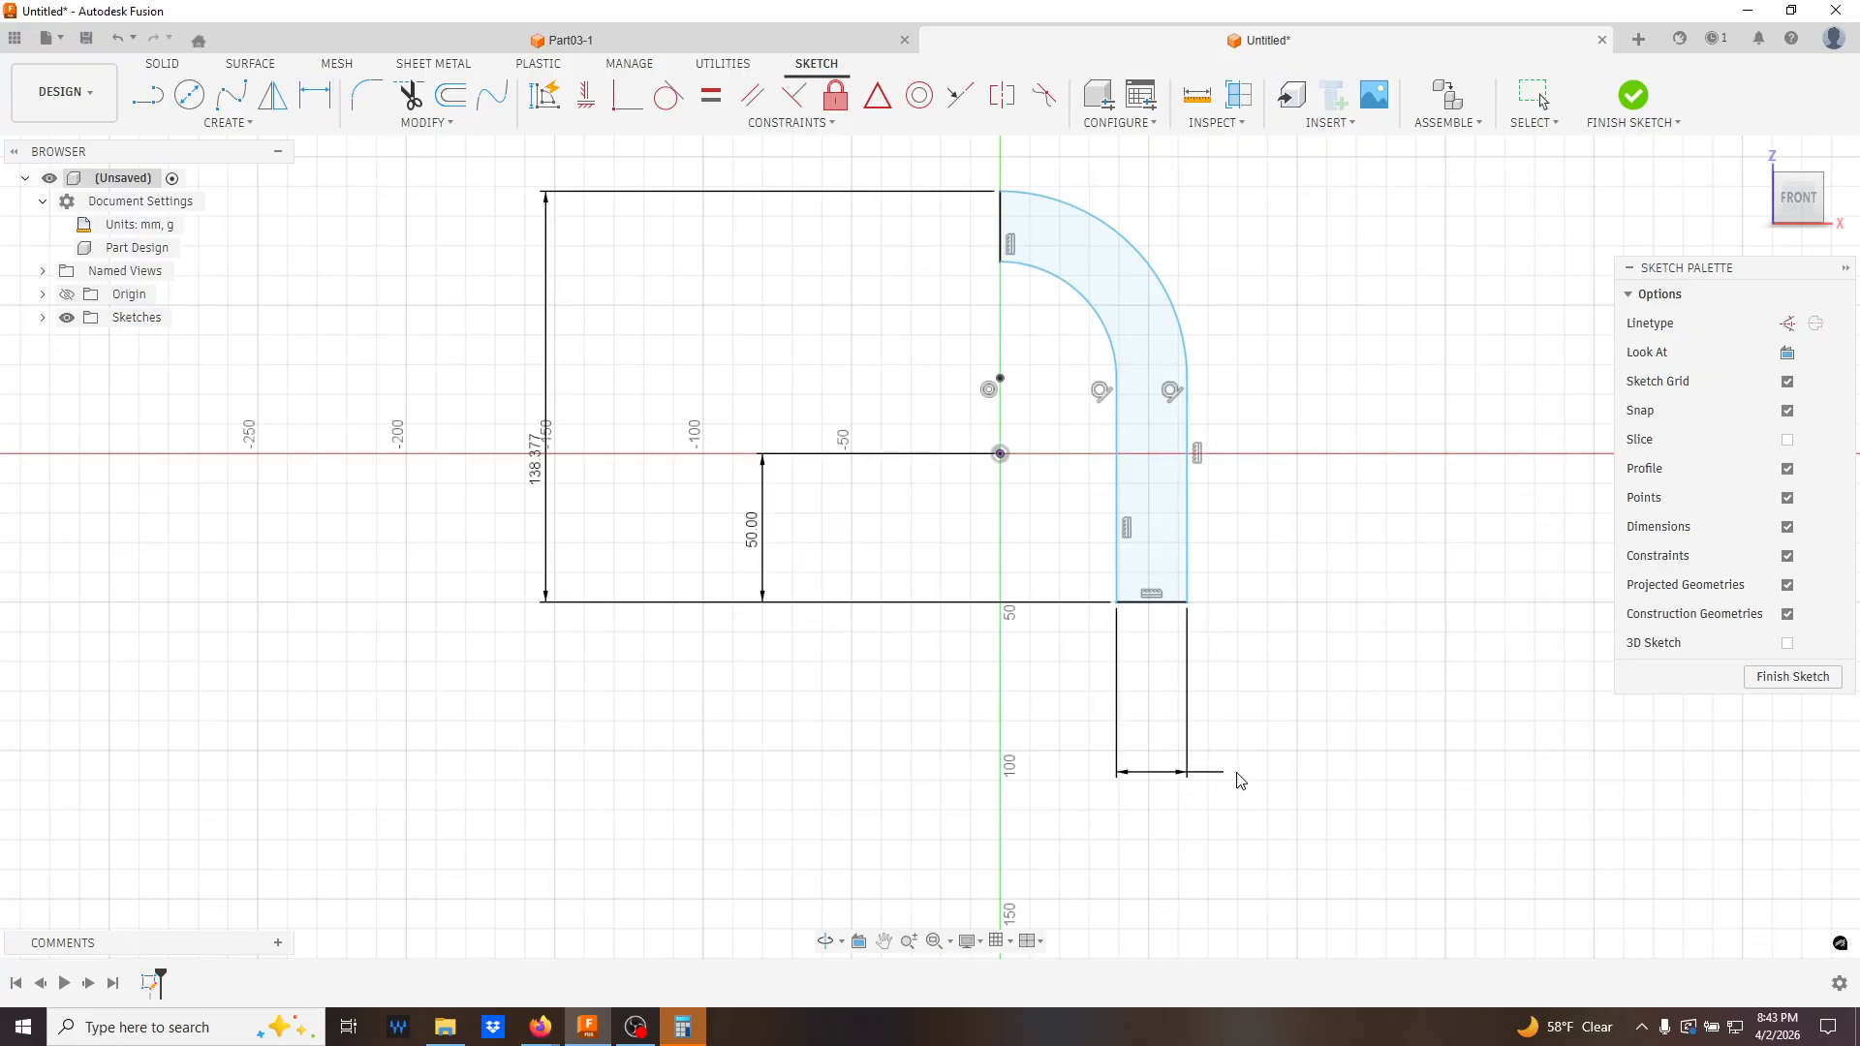
key("Escape")
double_click(1203, 764)
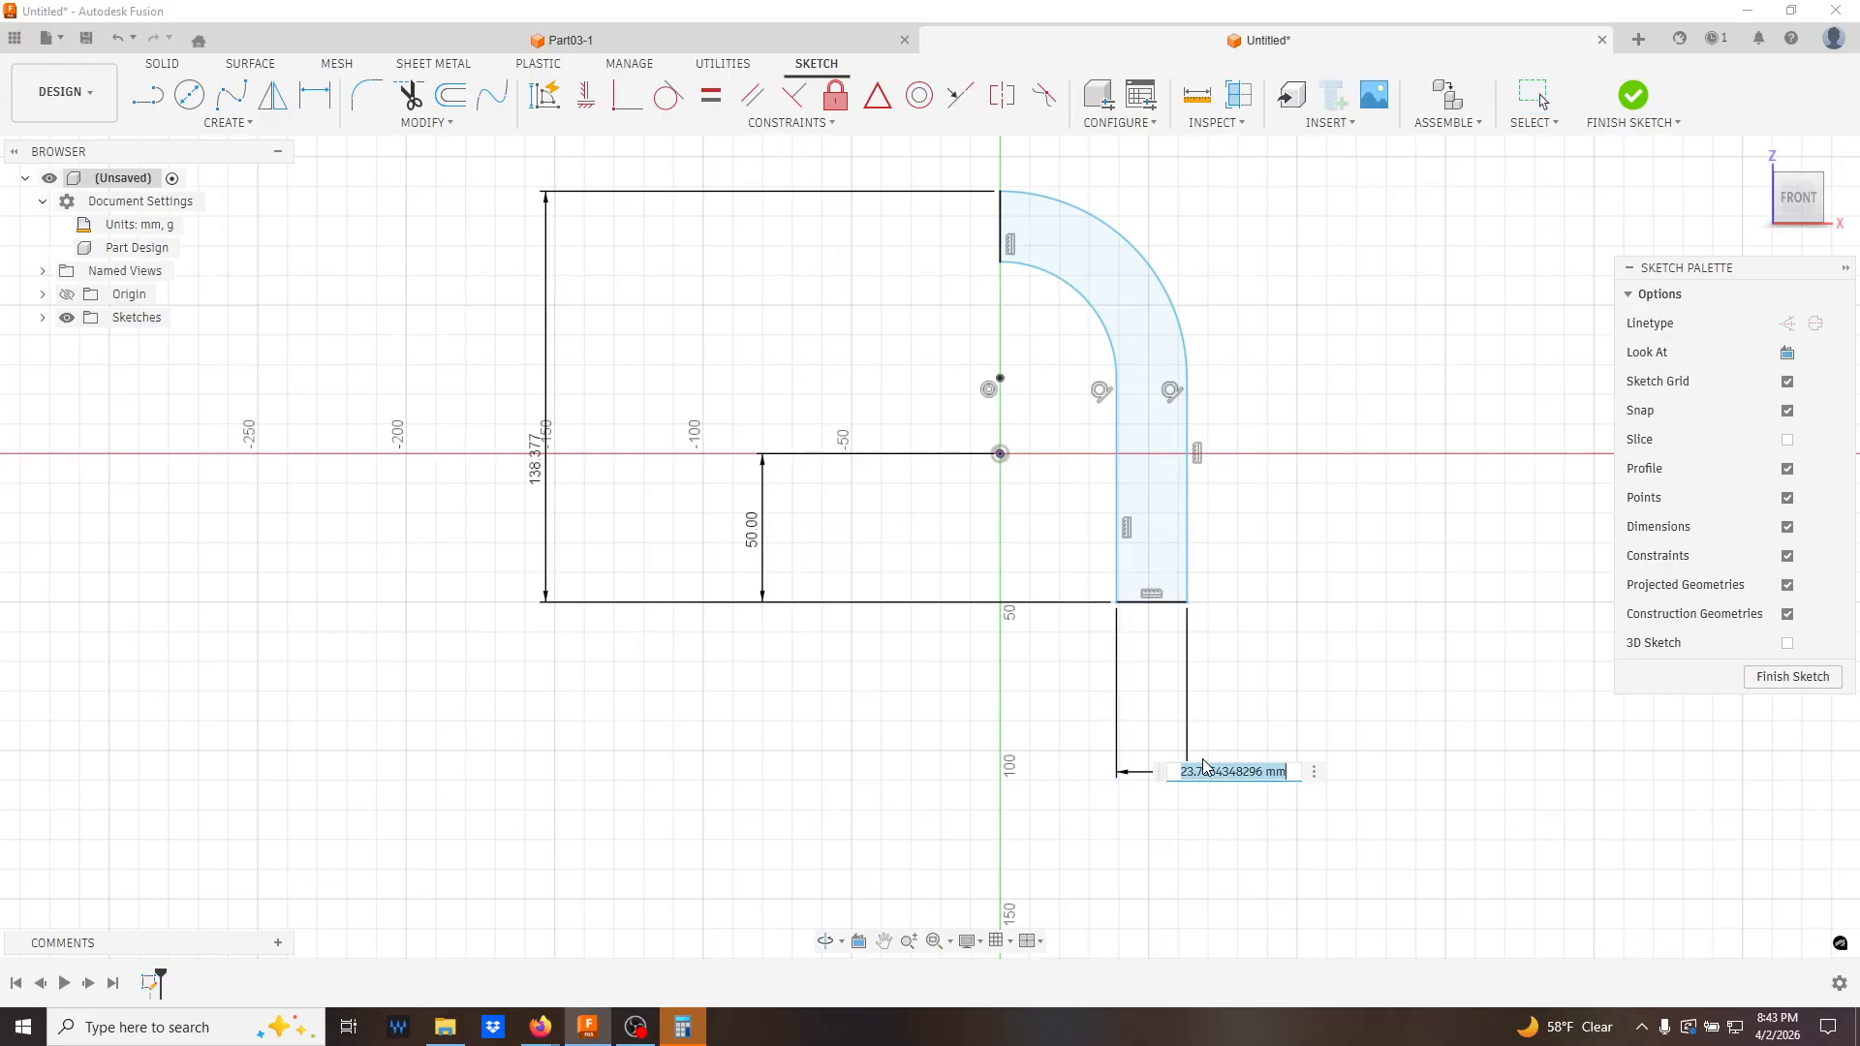
key("Right")
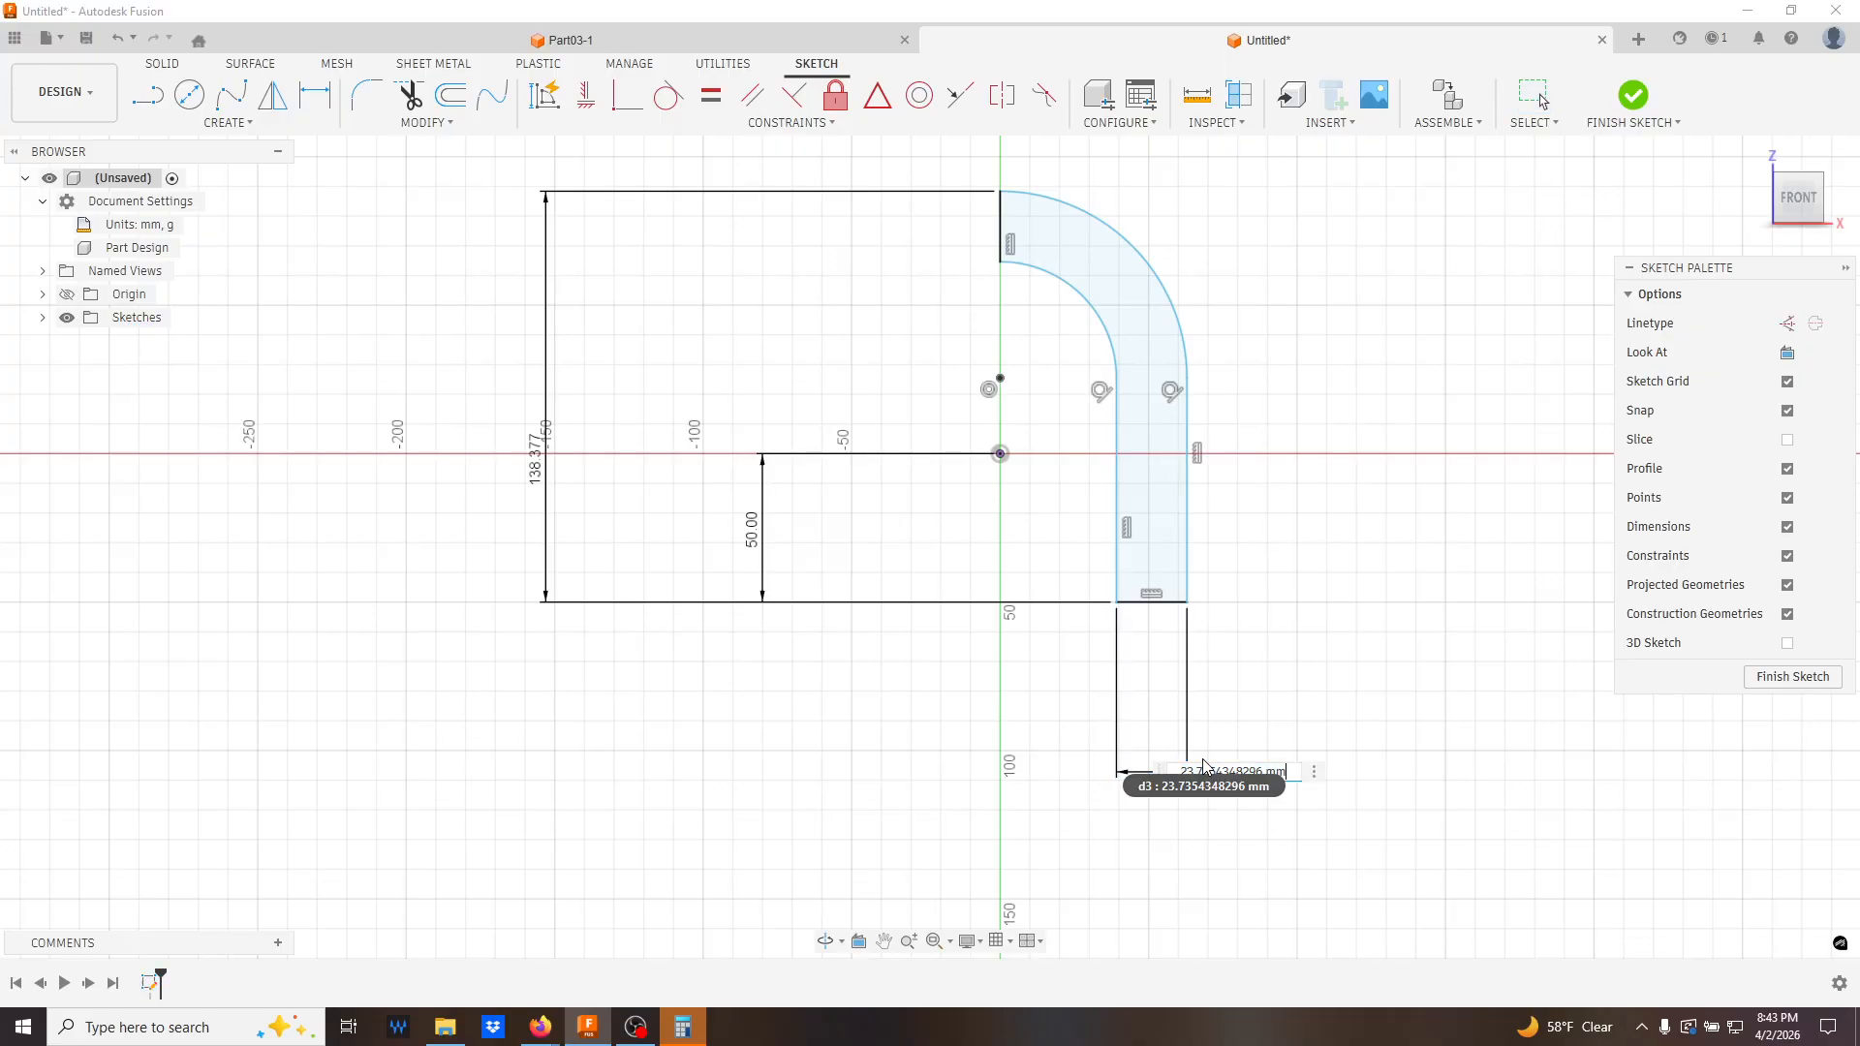
double_click(1217, 767)
left_click(1218, 766)
triple_click(1218, 766)
type("15")
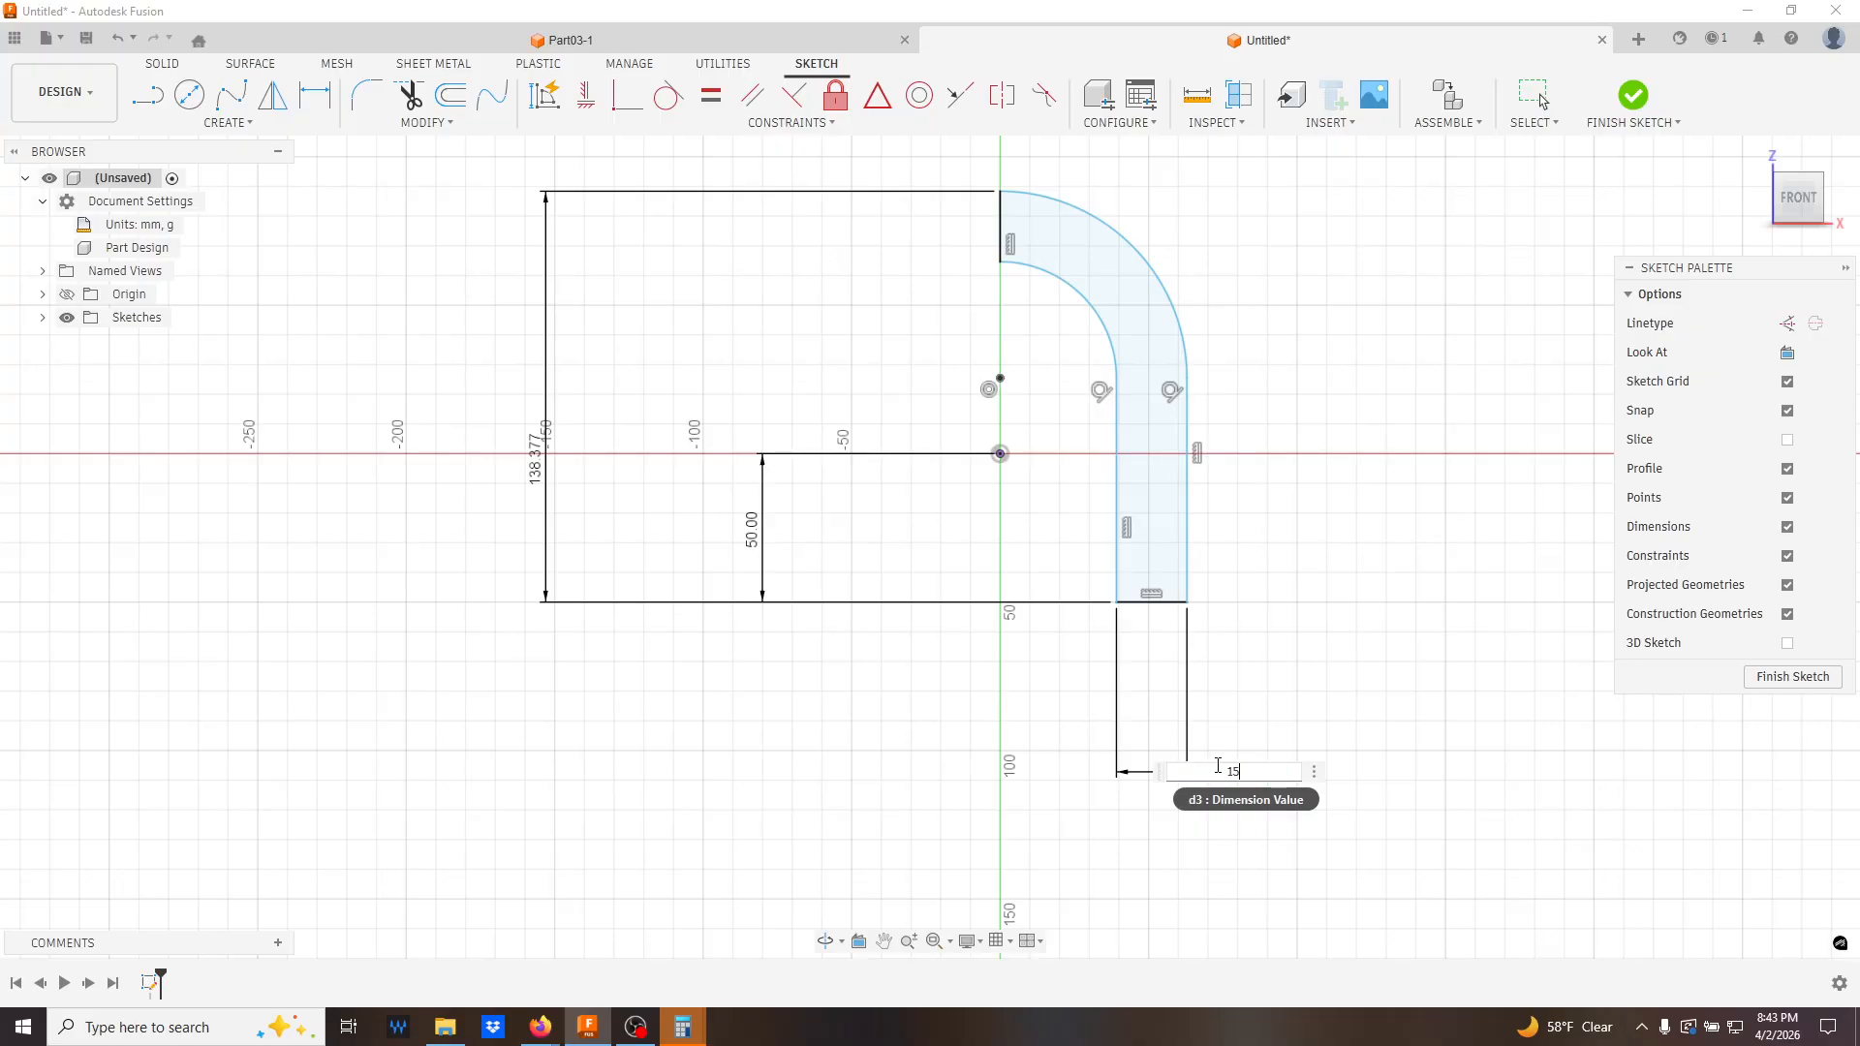
key("Return")
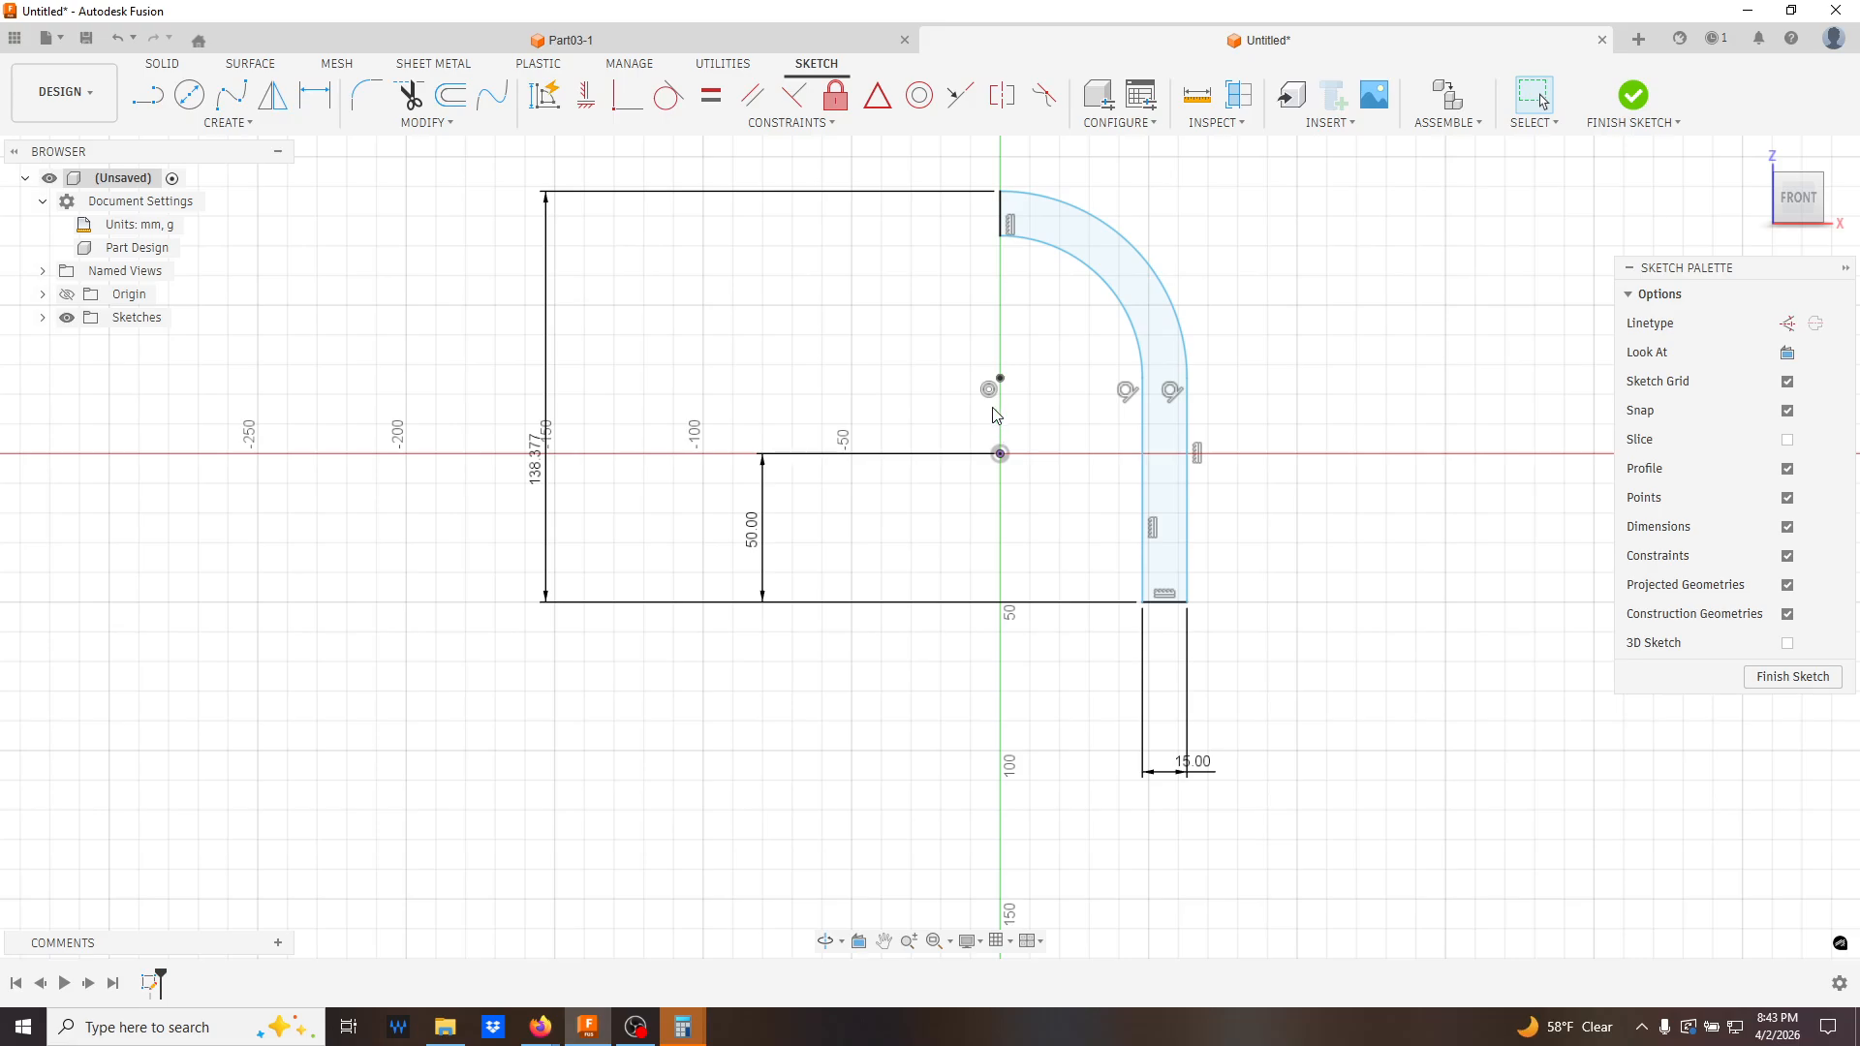
- Dimension the horizontal distance from the origin to the inner vertical side as 15 mm
key("d")
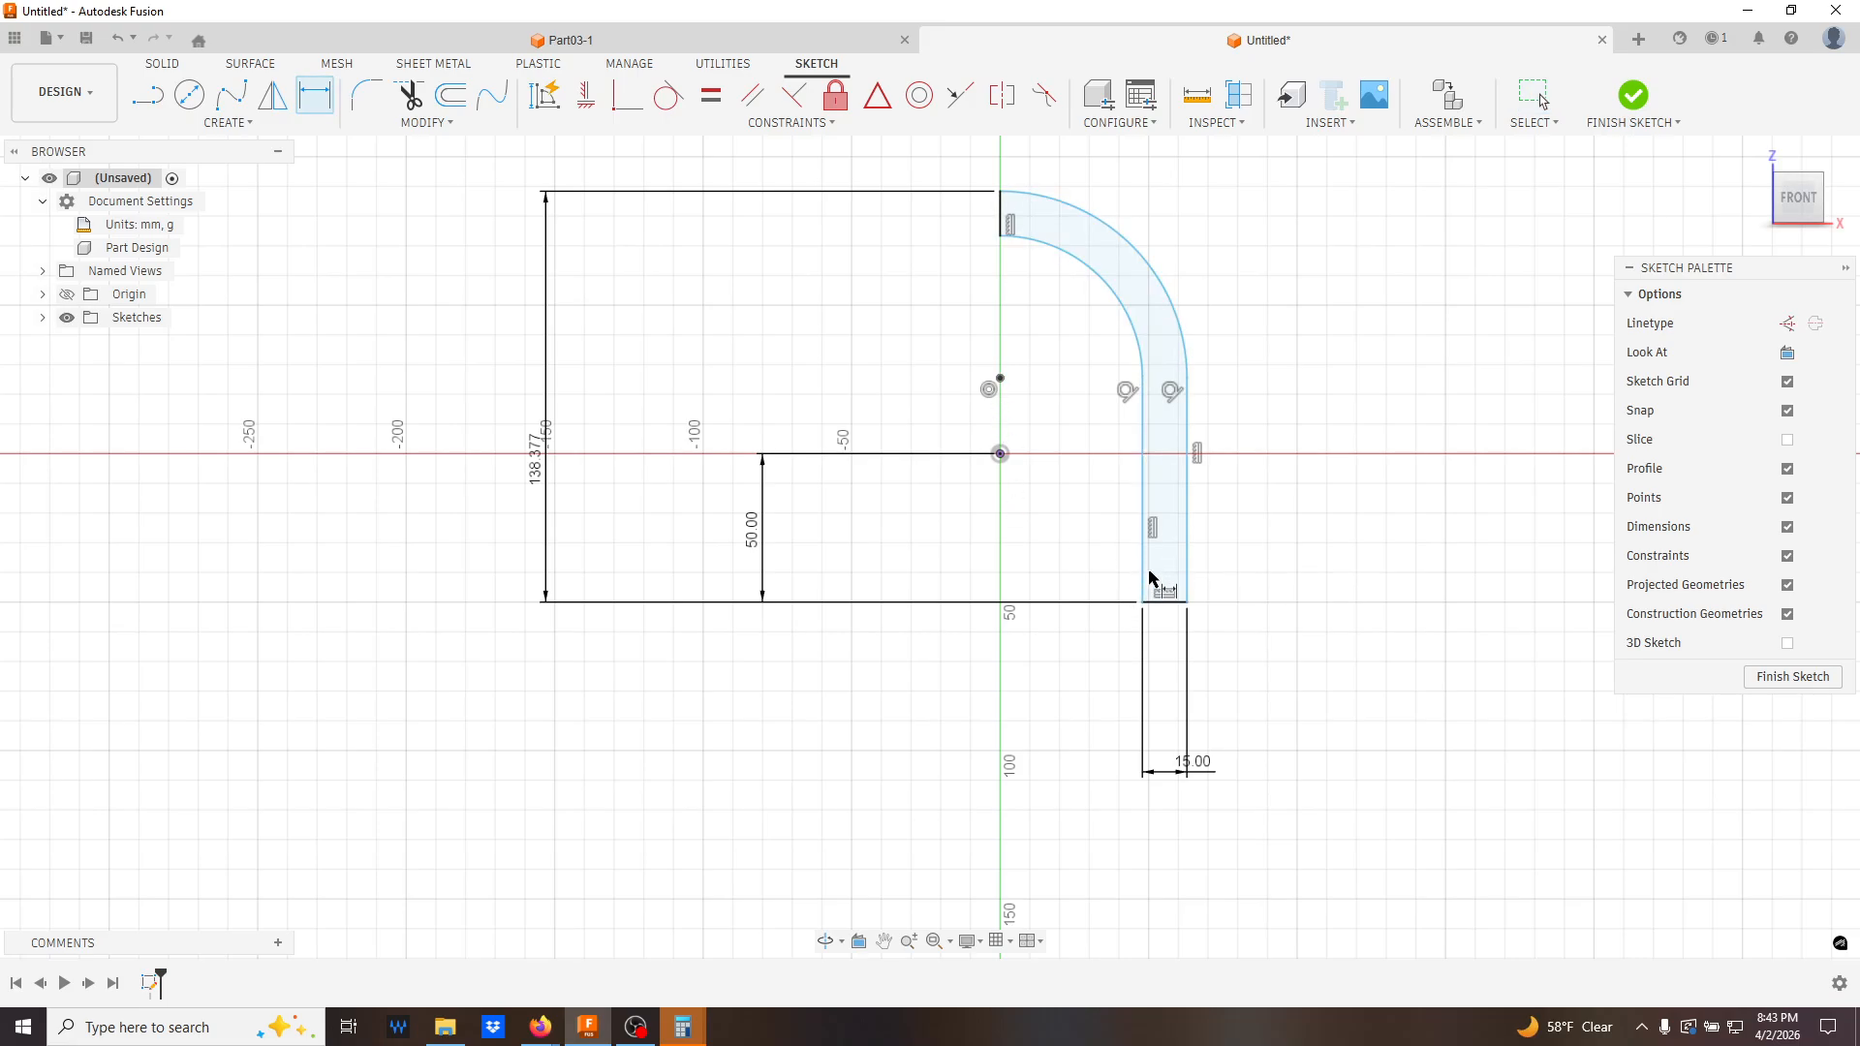
left_click(1145, 581)
left_click(999, 454)
left_click(1078, 738)
type("15")
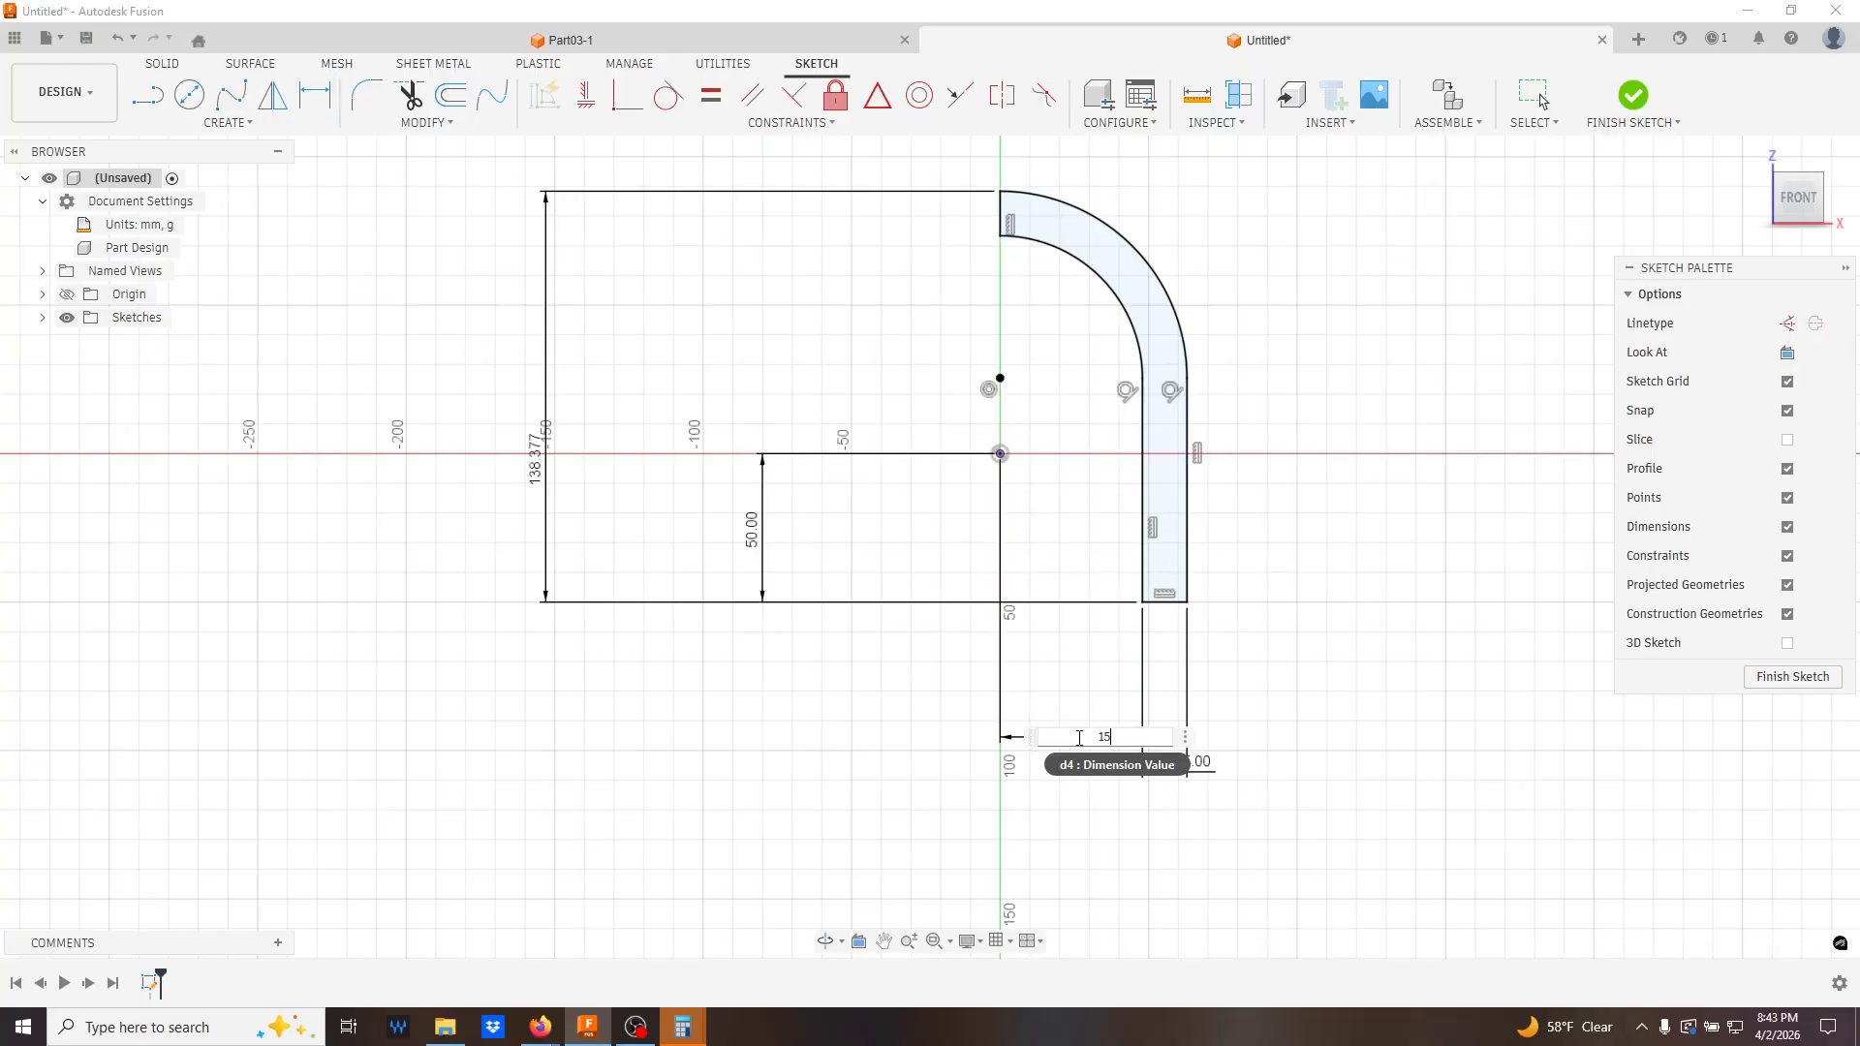
key("Return")
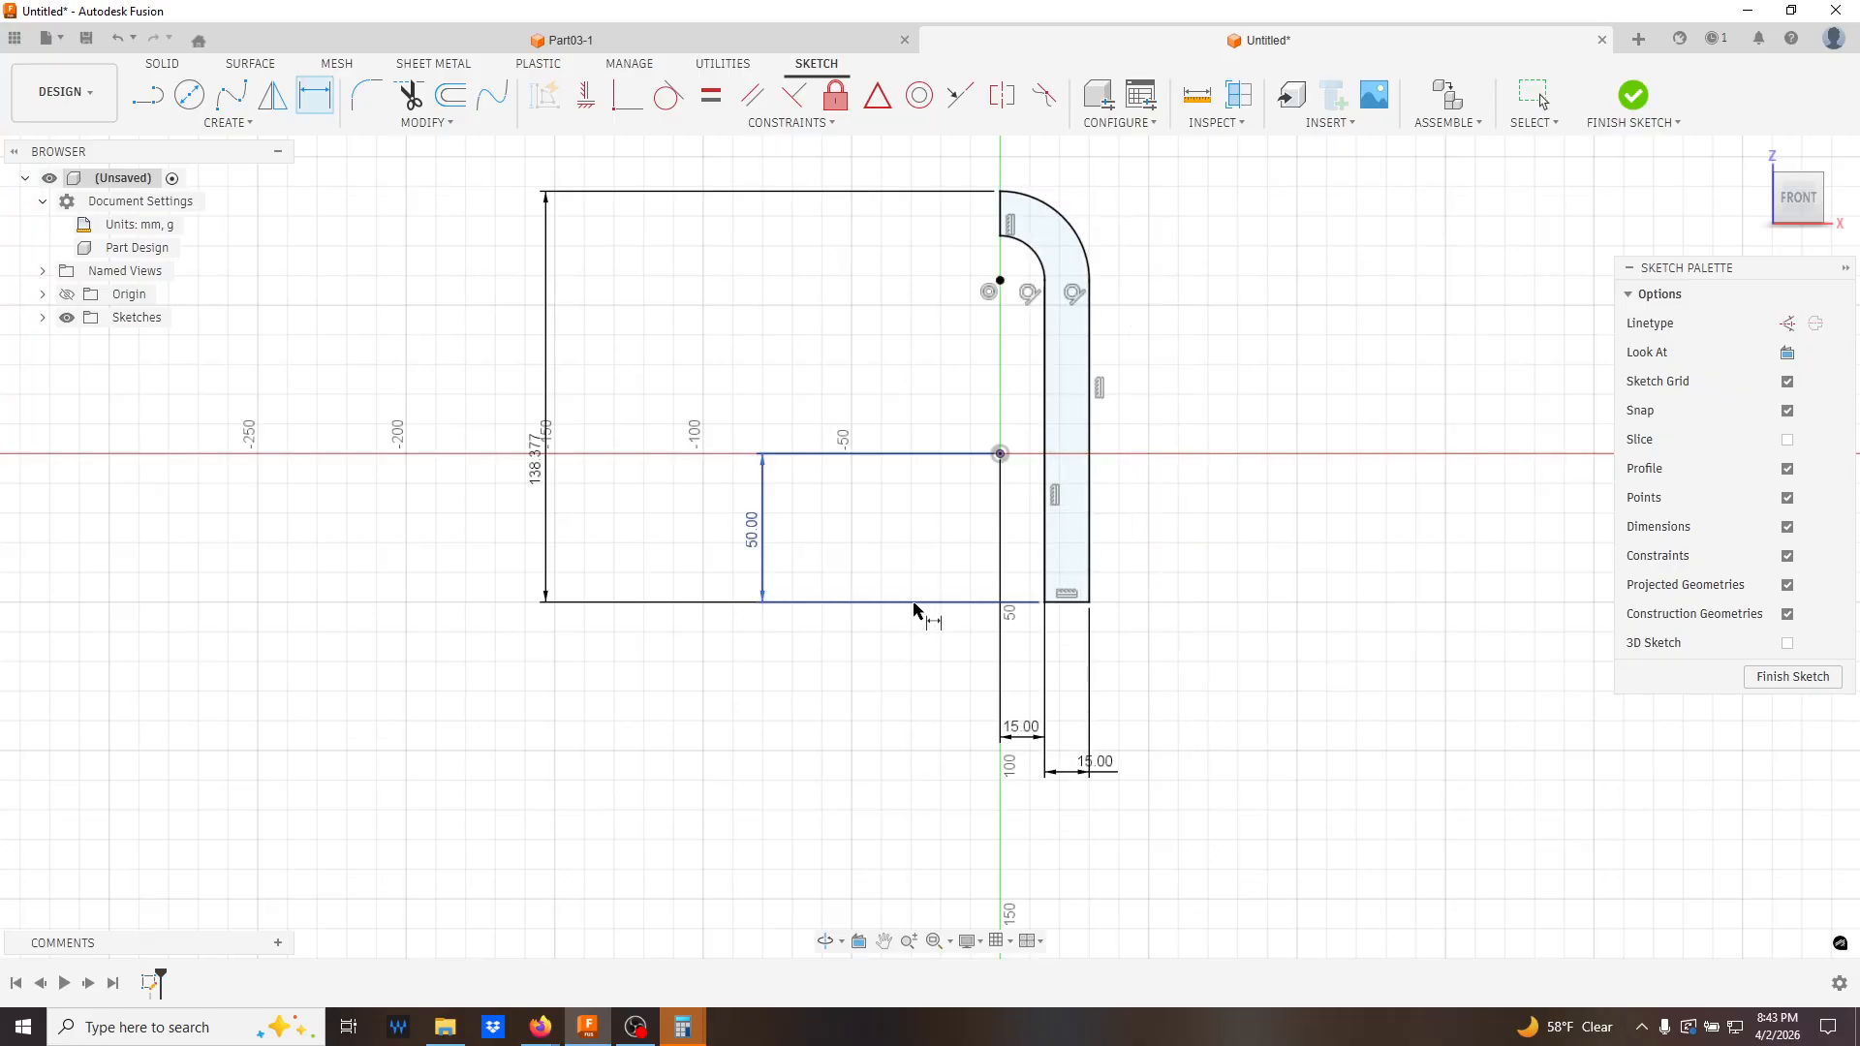
- Set the vertical distance between the origin and the profile's bottom edge to 30 mm
double_click(754, 532)
key("Escape")
key("Escape")
double_click(756, 543)
type("30")
key("Return")
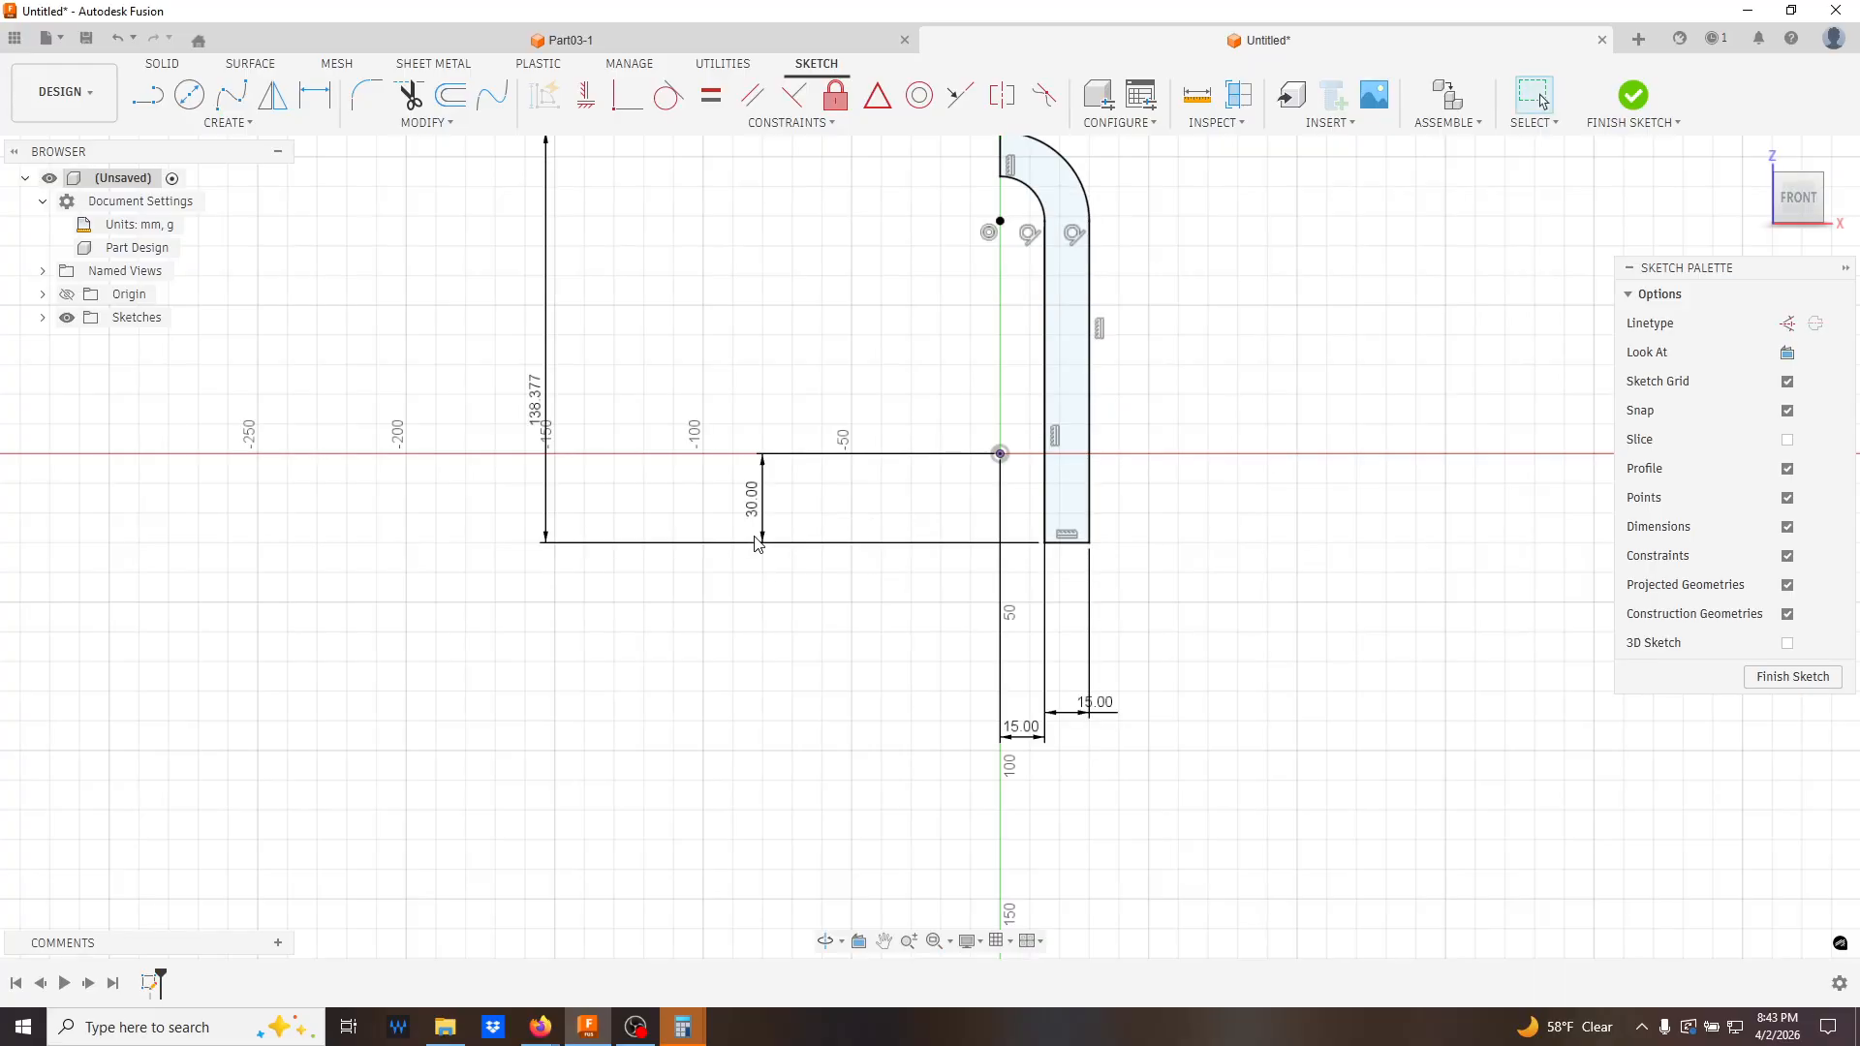
- Set the profile's overall height dimension to 100 mm
double_click(537, 399)
type("10")
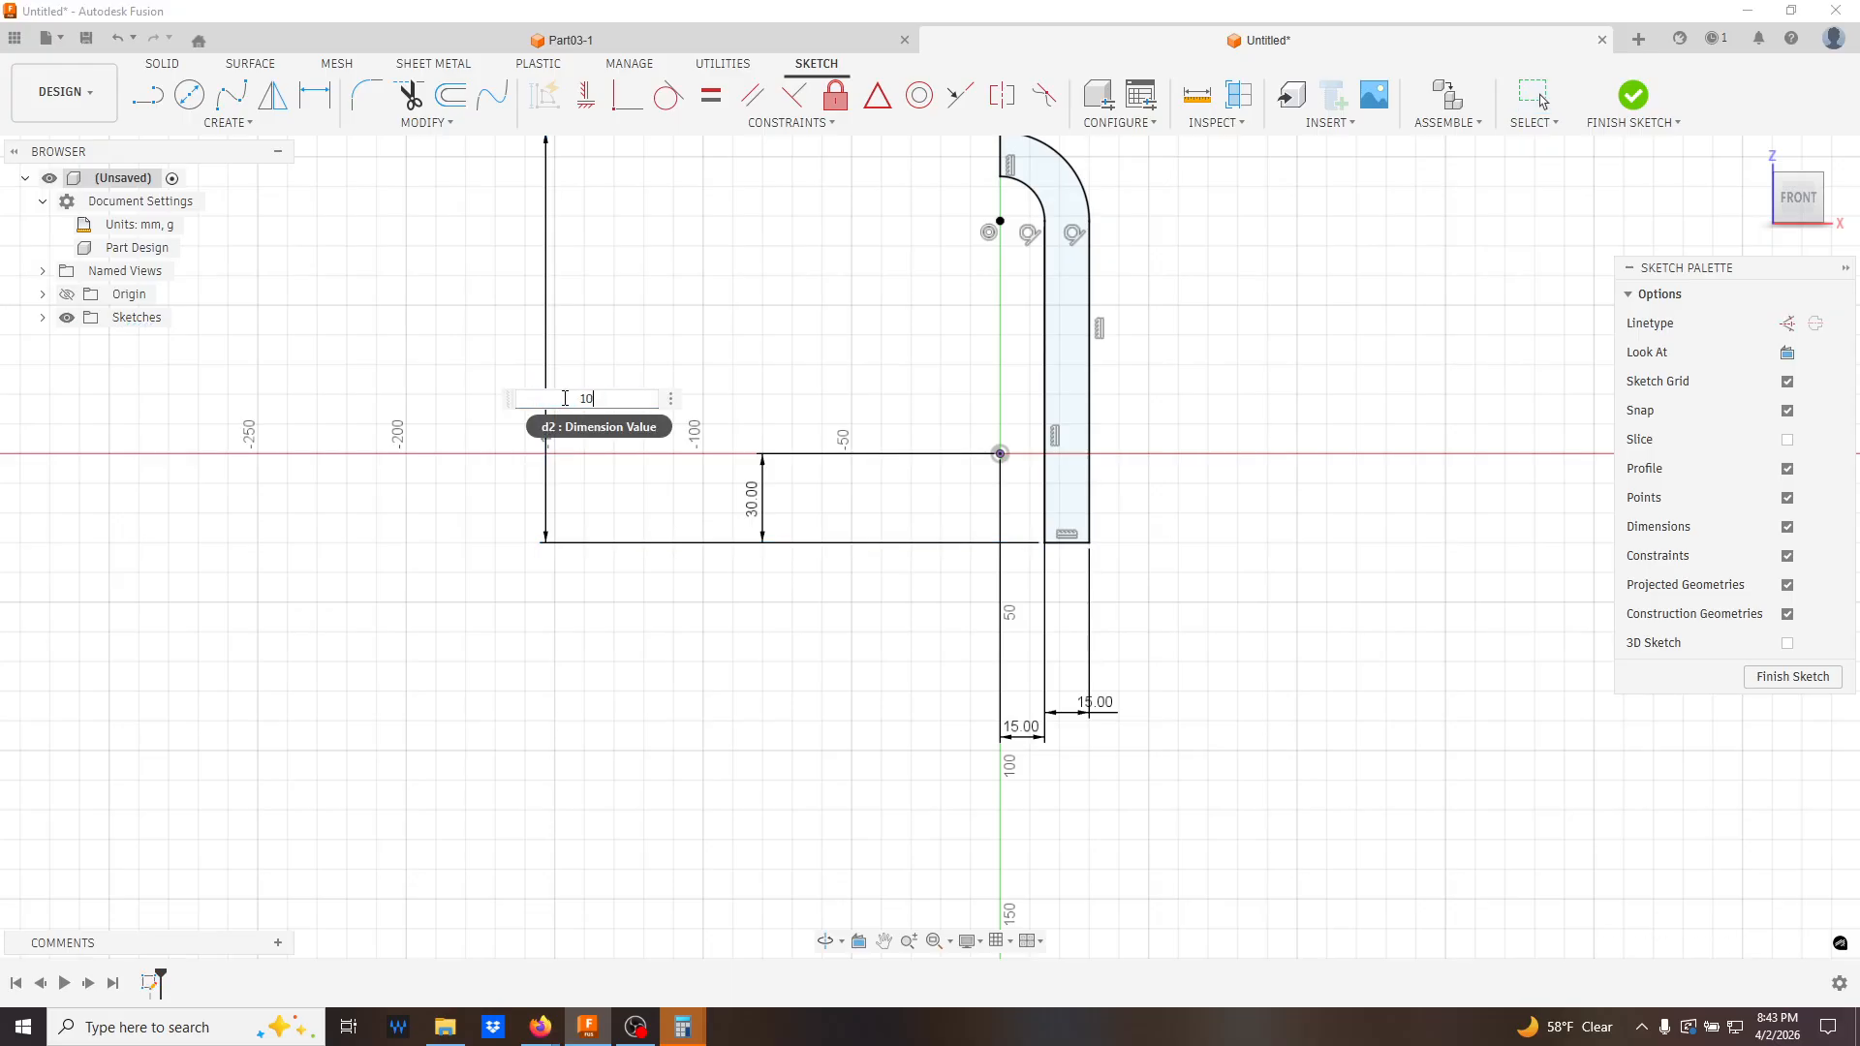
type("0")
key("Return")
- Inspect the profile's curved upper end and delete the overall height dimension
middle_click_drag(785, 353, 772, 554)
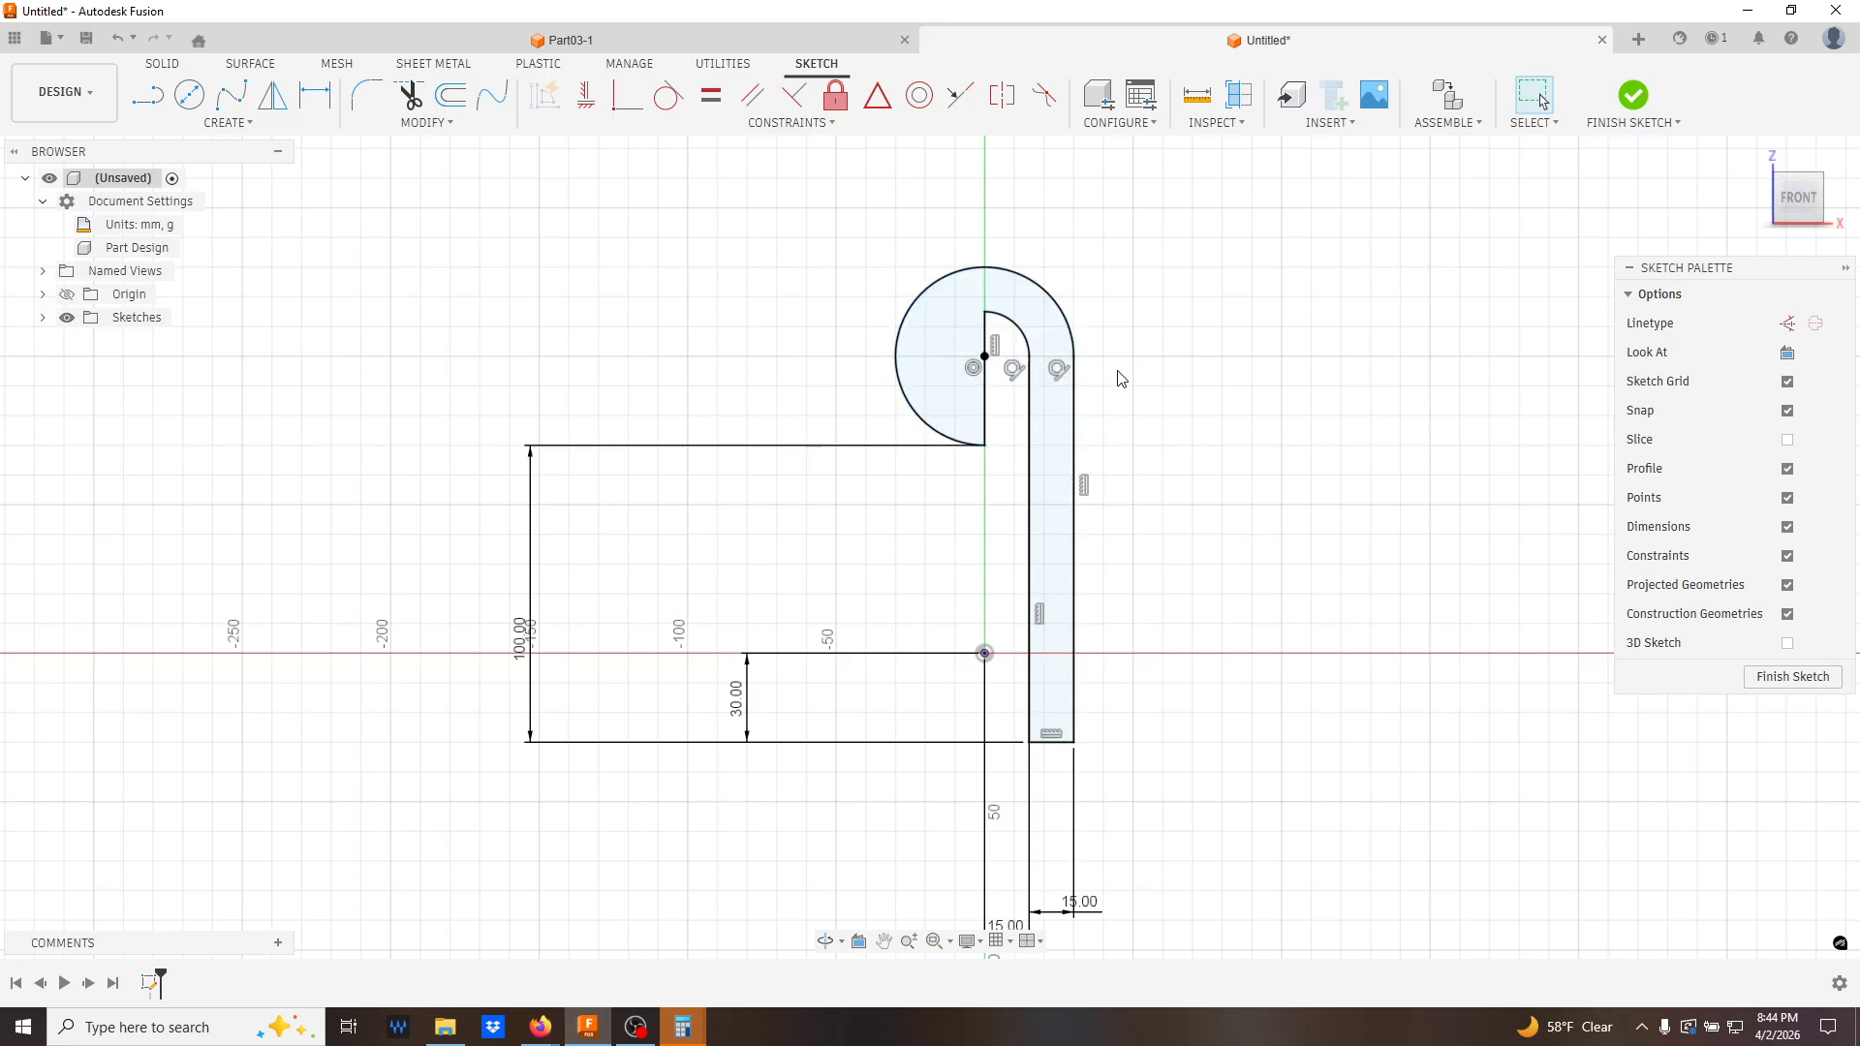
left_click(1026, 345)
scroll(981, 390, "up", 3)
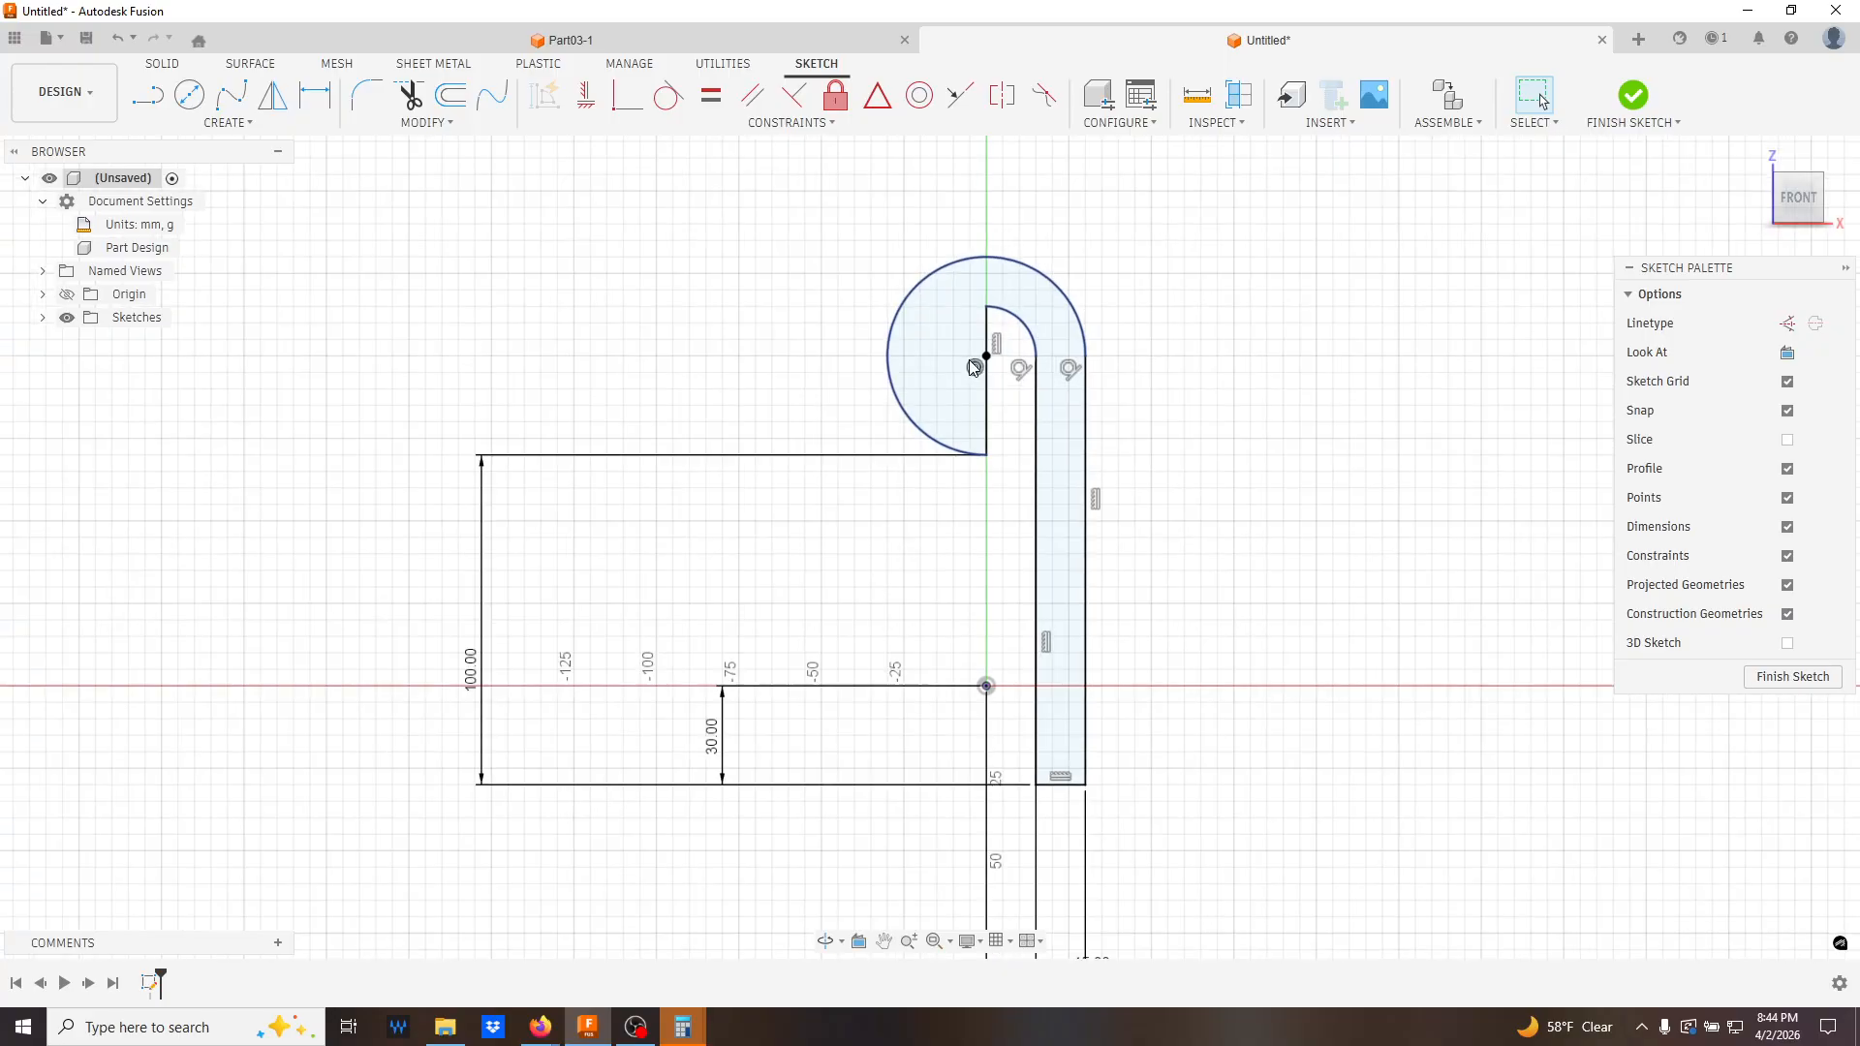
scroll(963, 420, "up", 1)
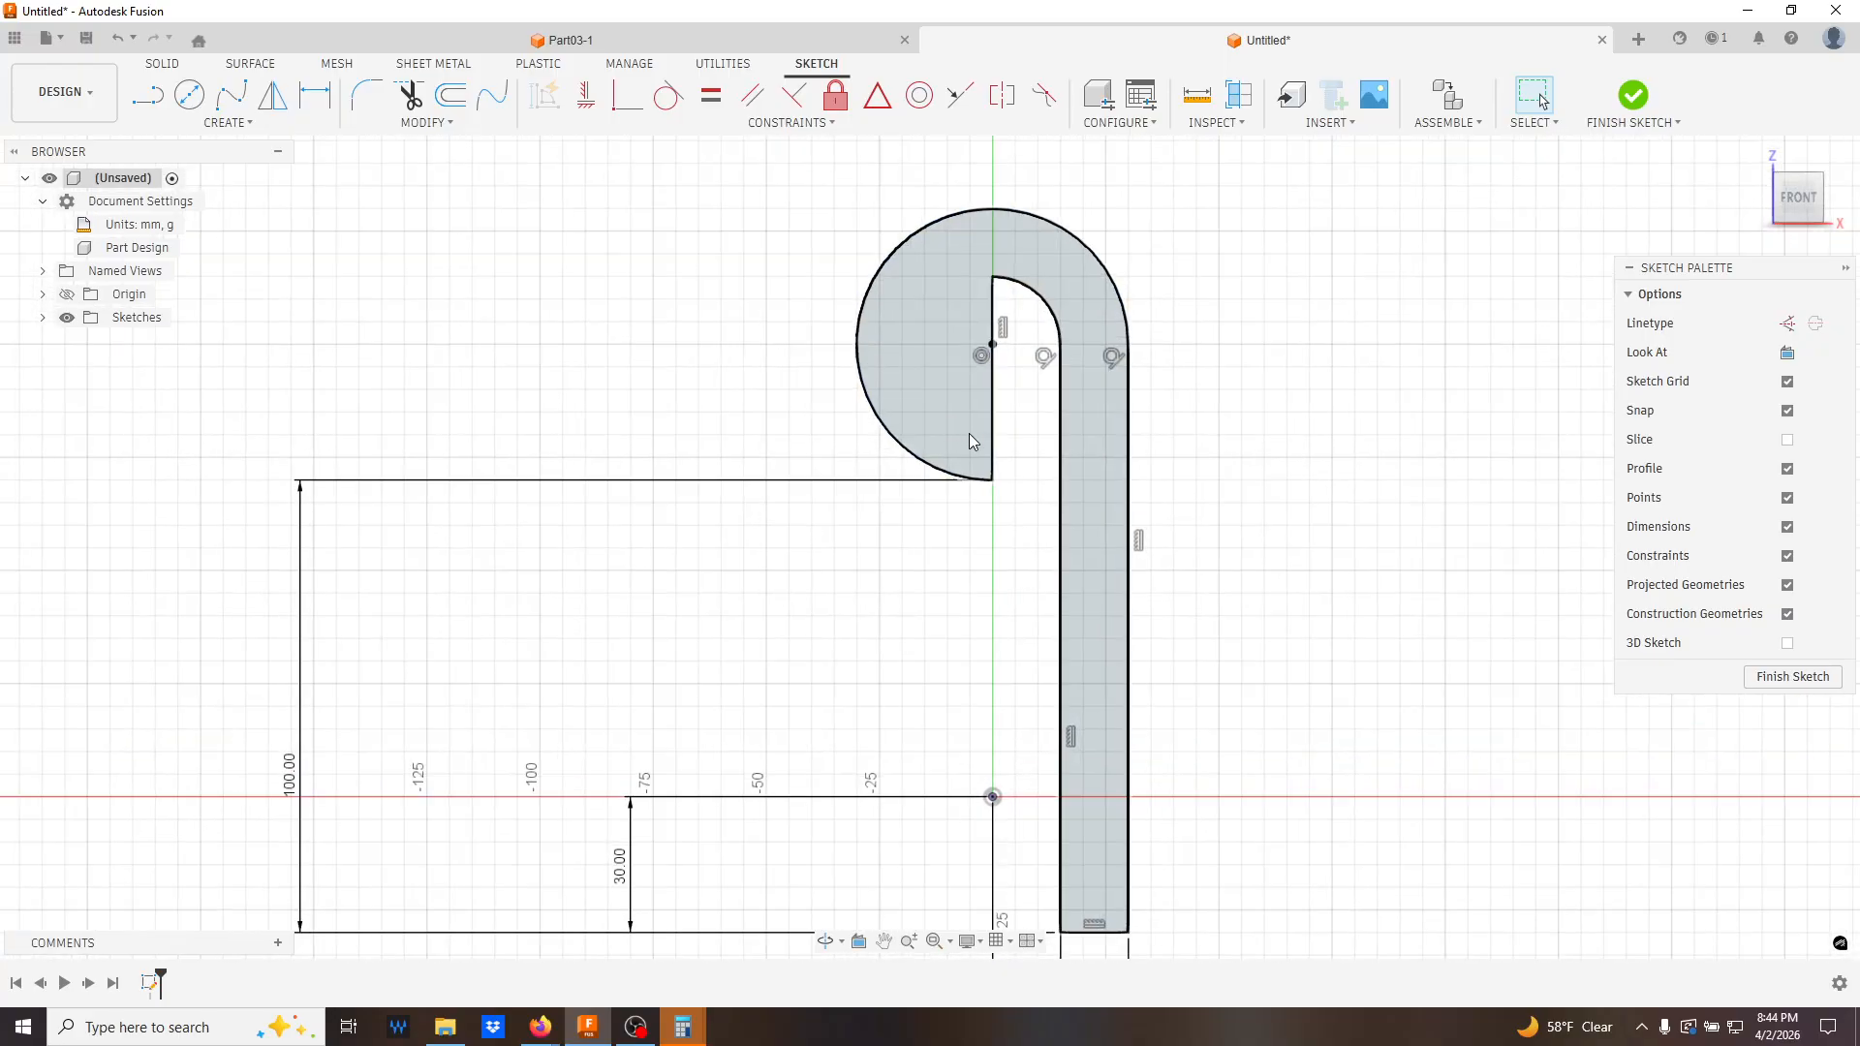
scroll(668, 592, "down", 1)
scroll(567, 625, "down", 2)
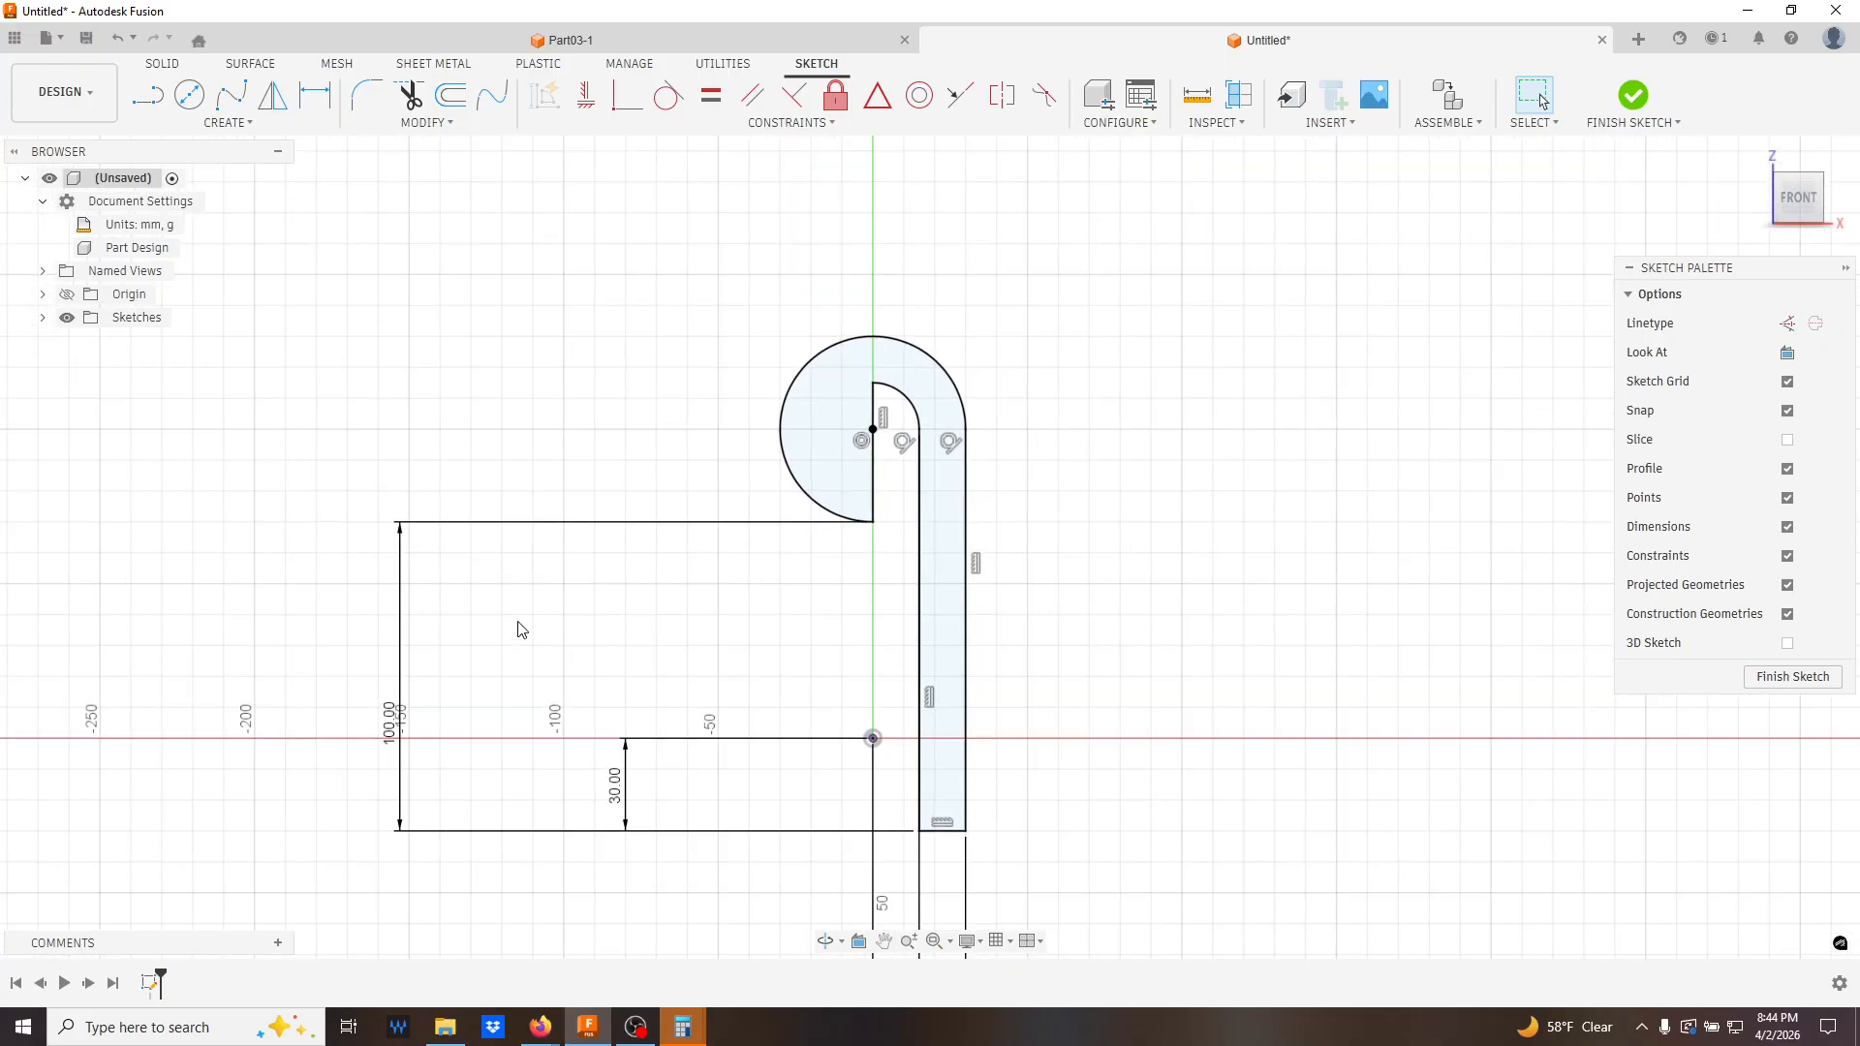
scroll(399, 645, "down", 1)
left_click(399, 647)
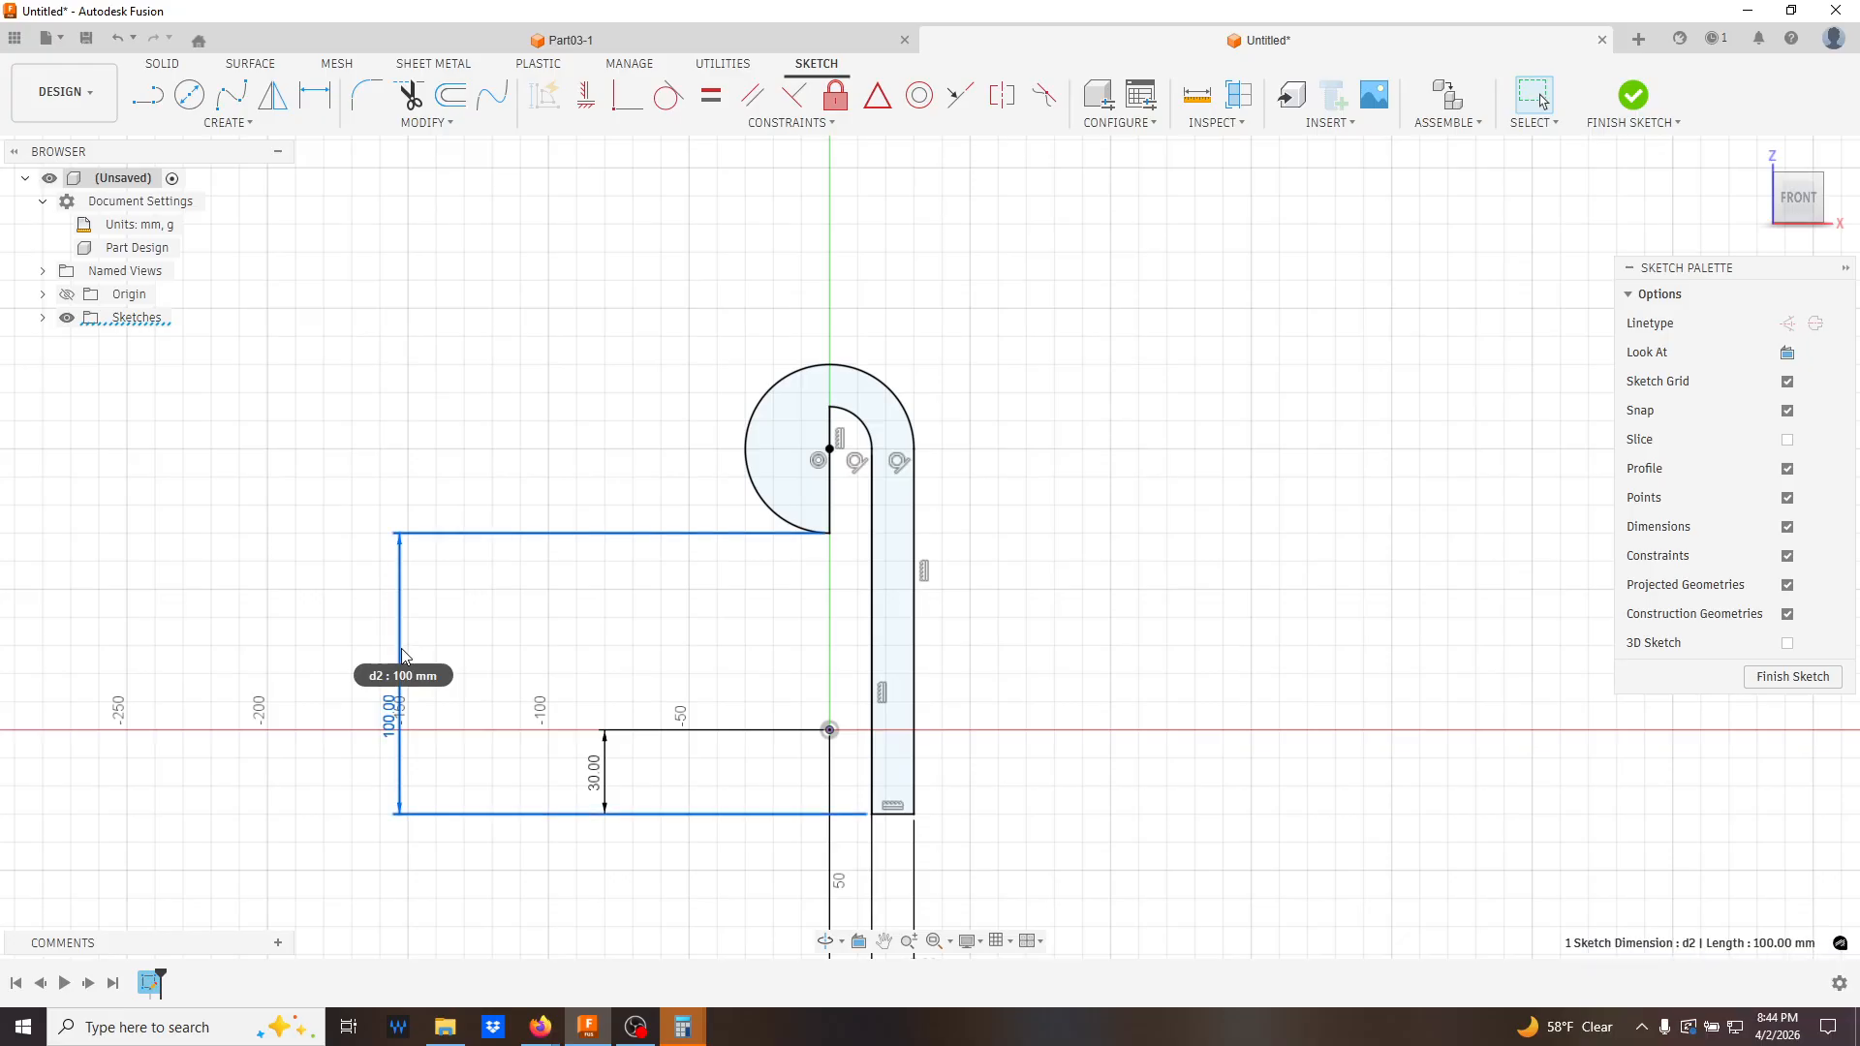
key("Delete")
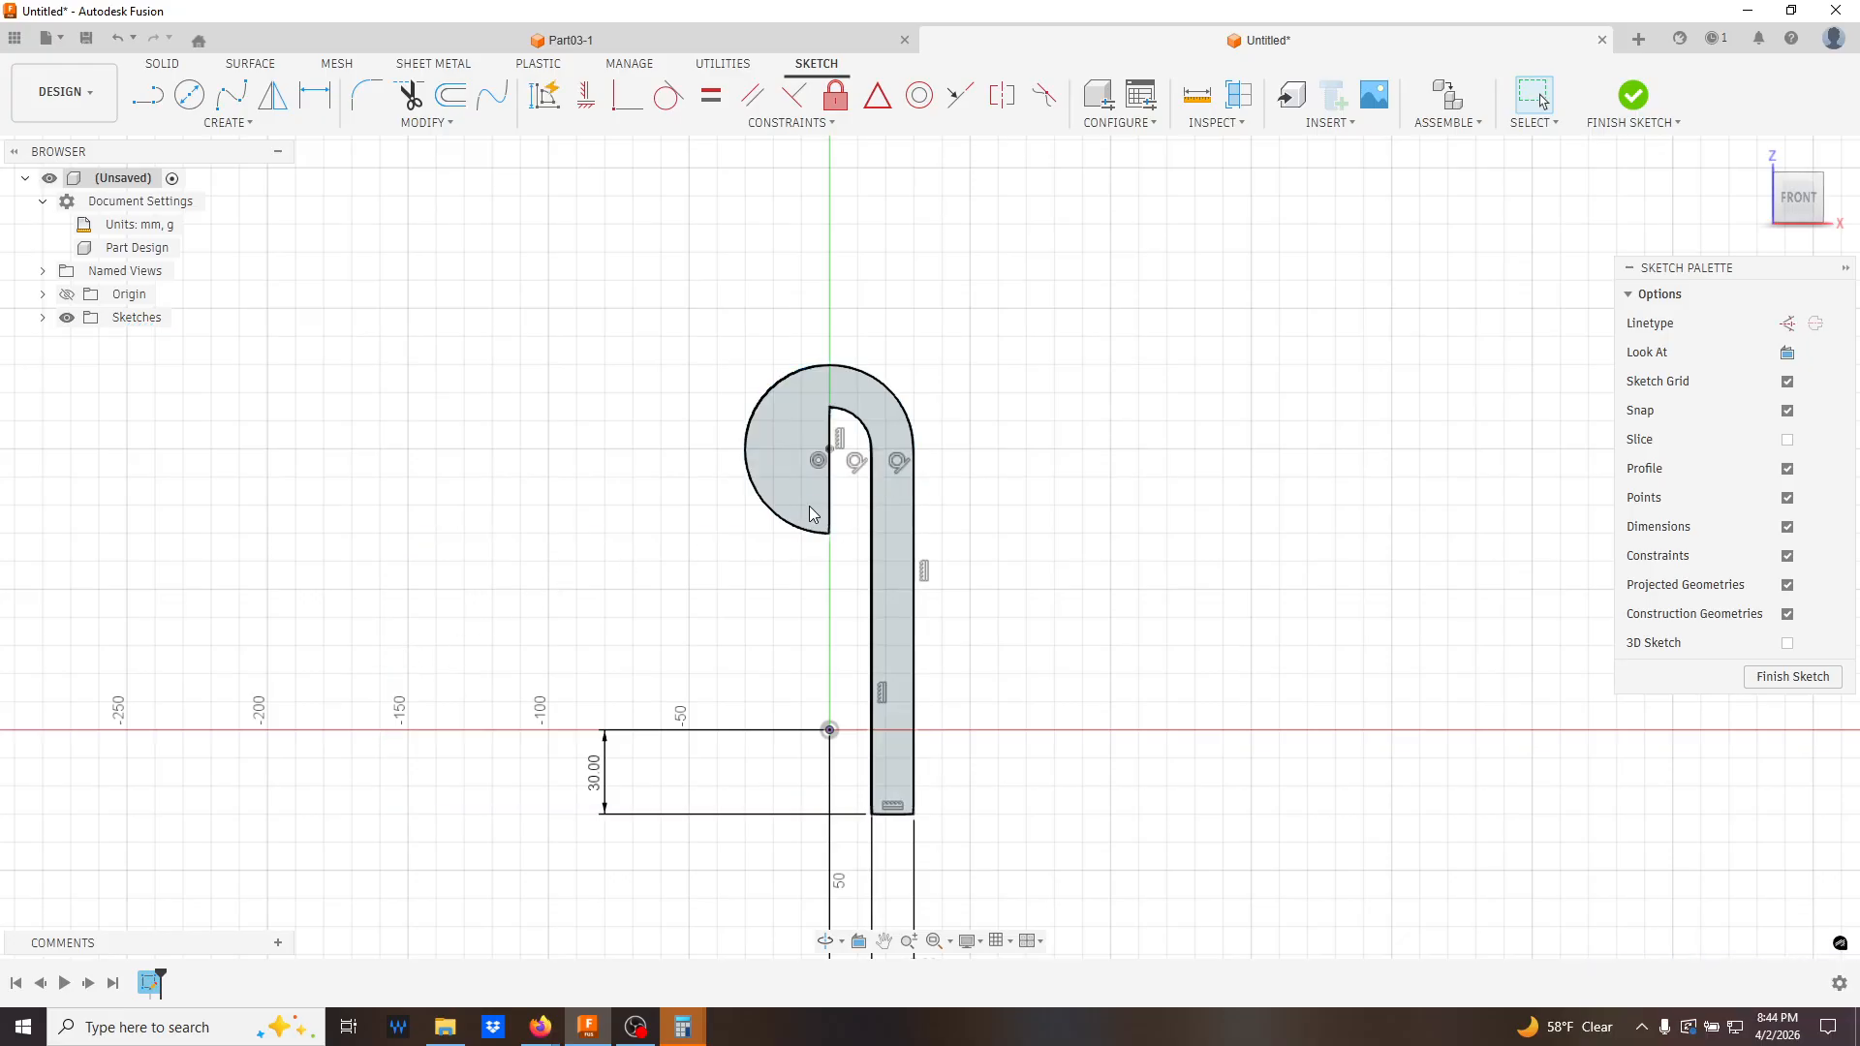
- Delete the outer arc and short vertical end line, and lower the inner arc's centre and outer line's upper end to Z 60 and 80 mm
left_click(805, 532)
key("Delete")
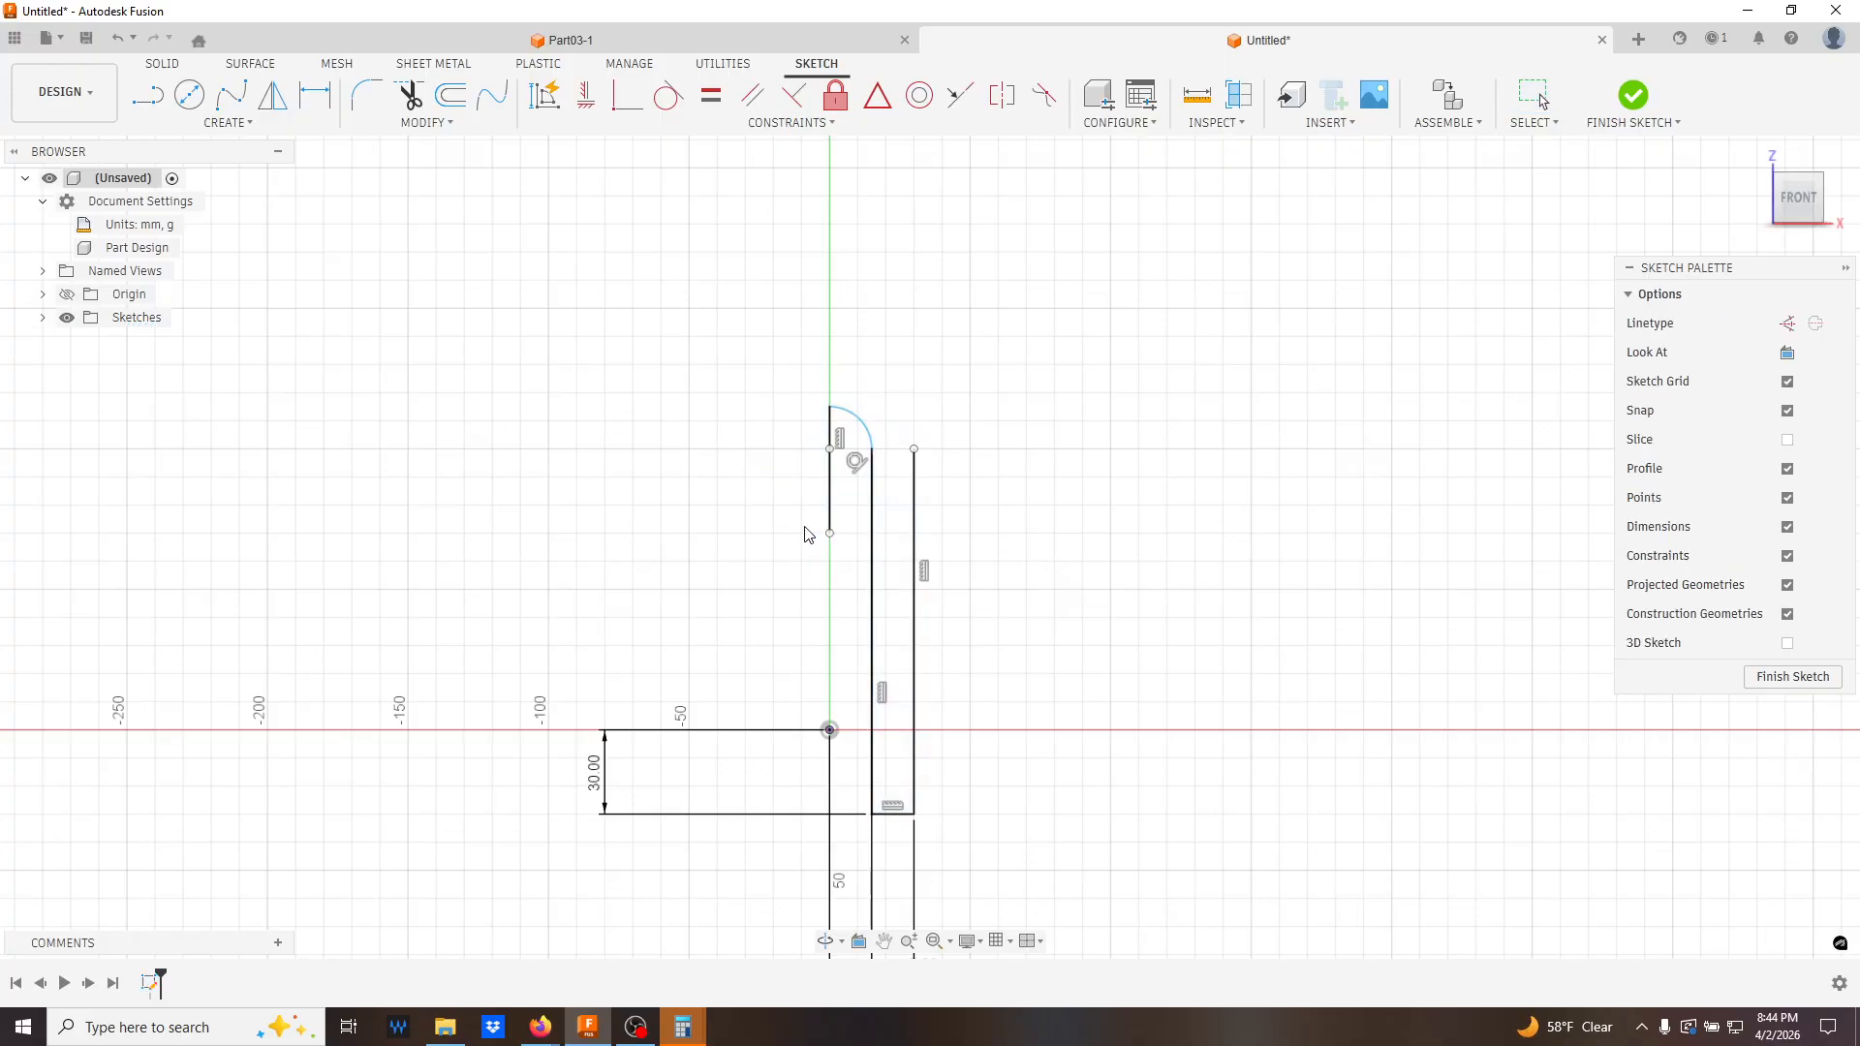
left_click(829, 513)
key("Delete")
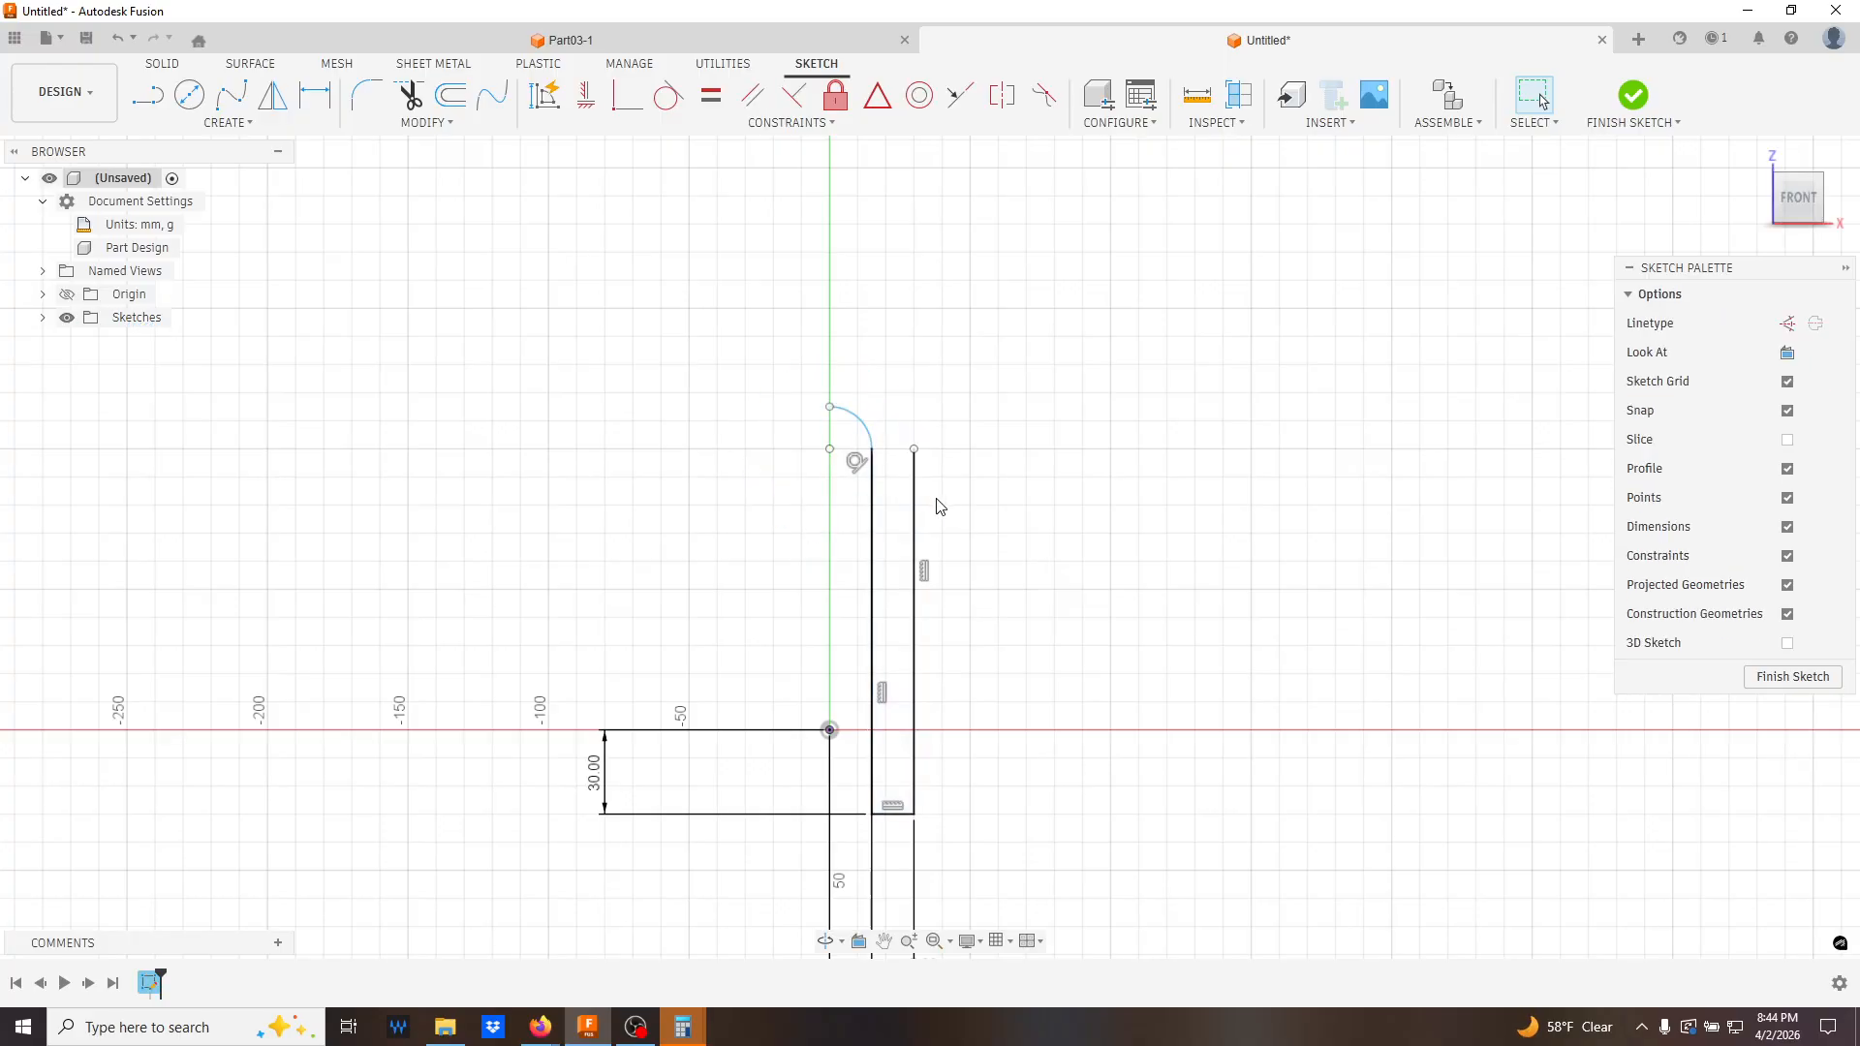
left_click_drag(833, 441, 834, 563)
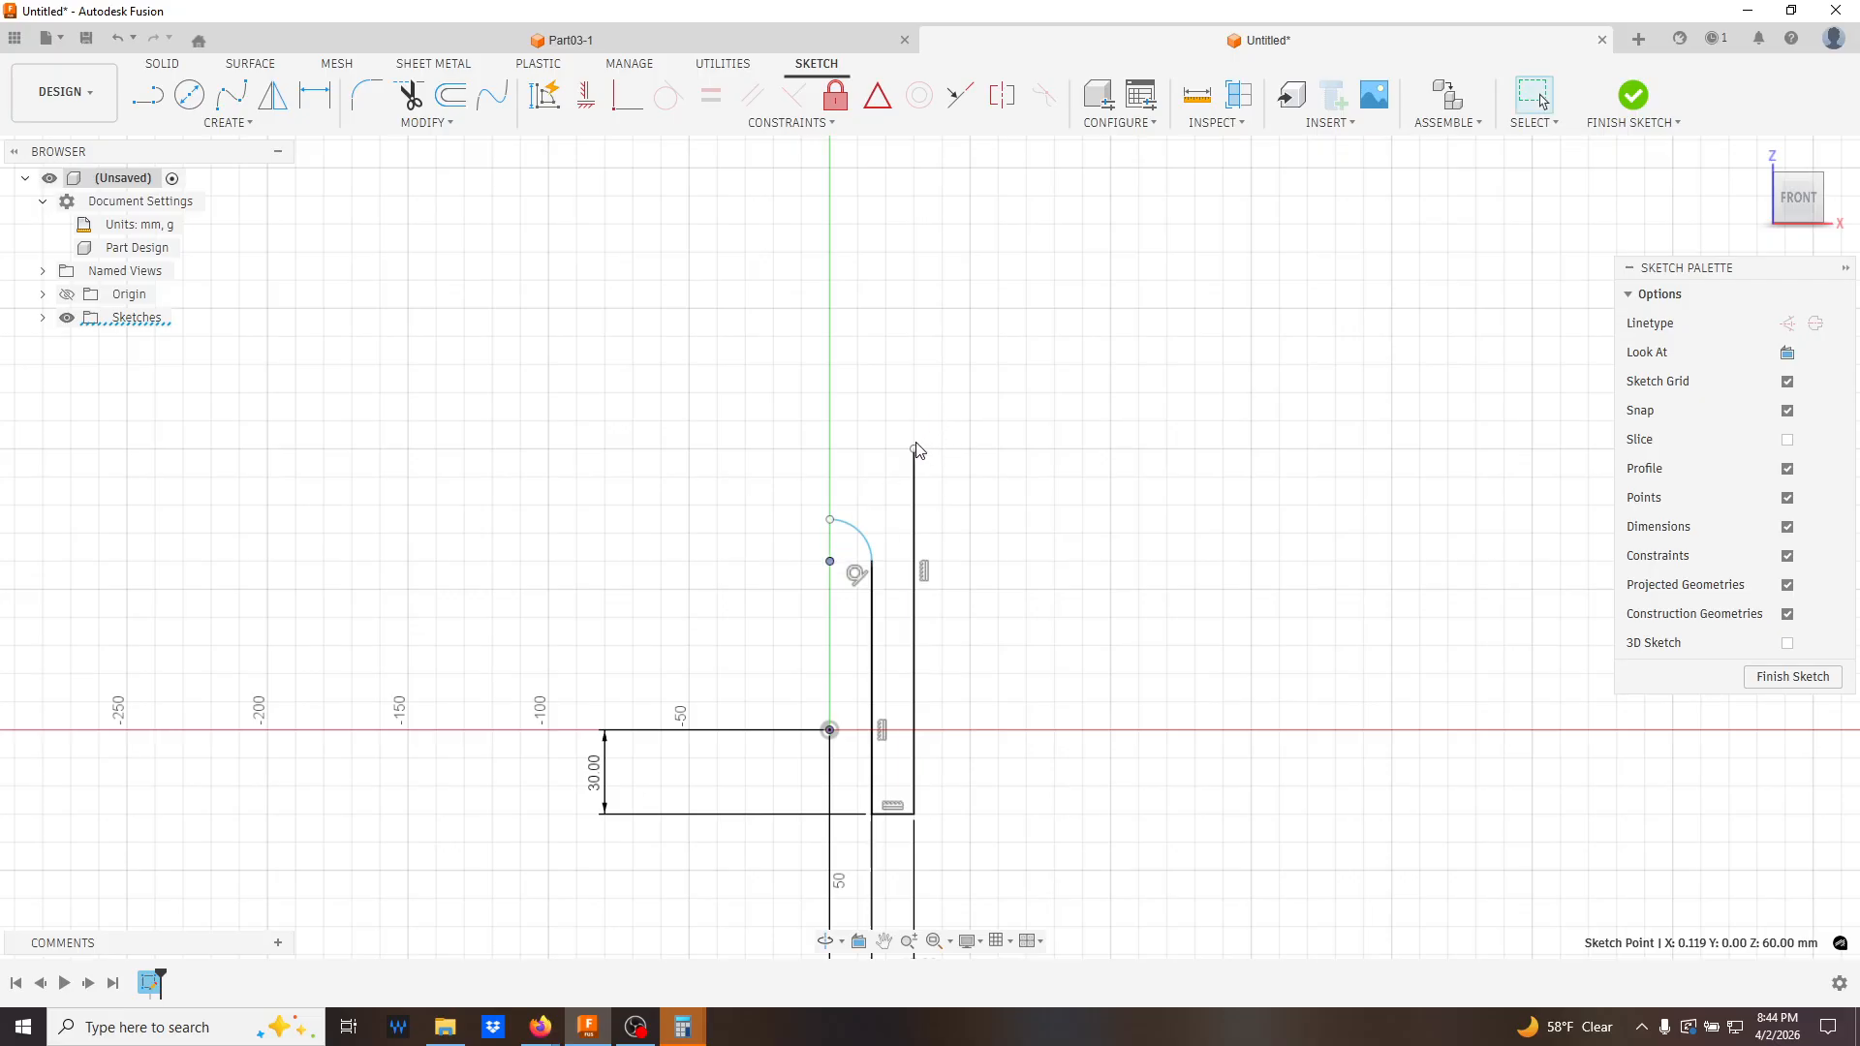
left_click_drag(913, 450, 914, 505)
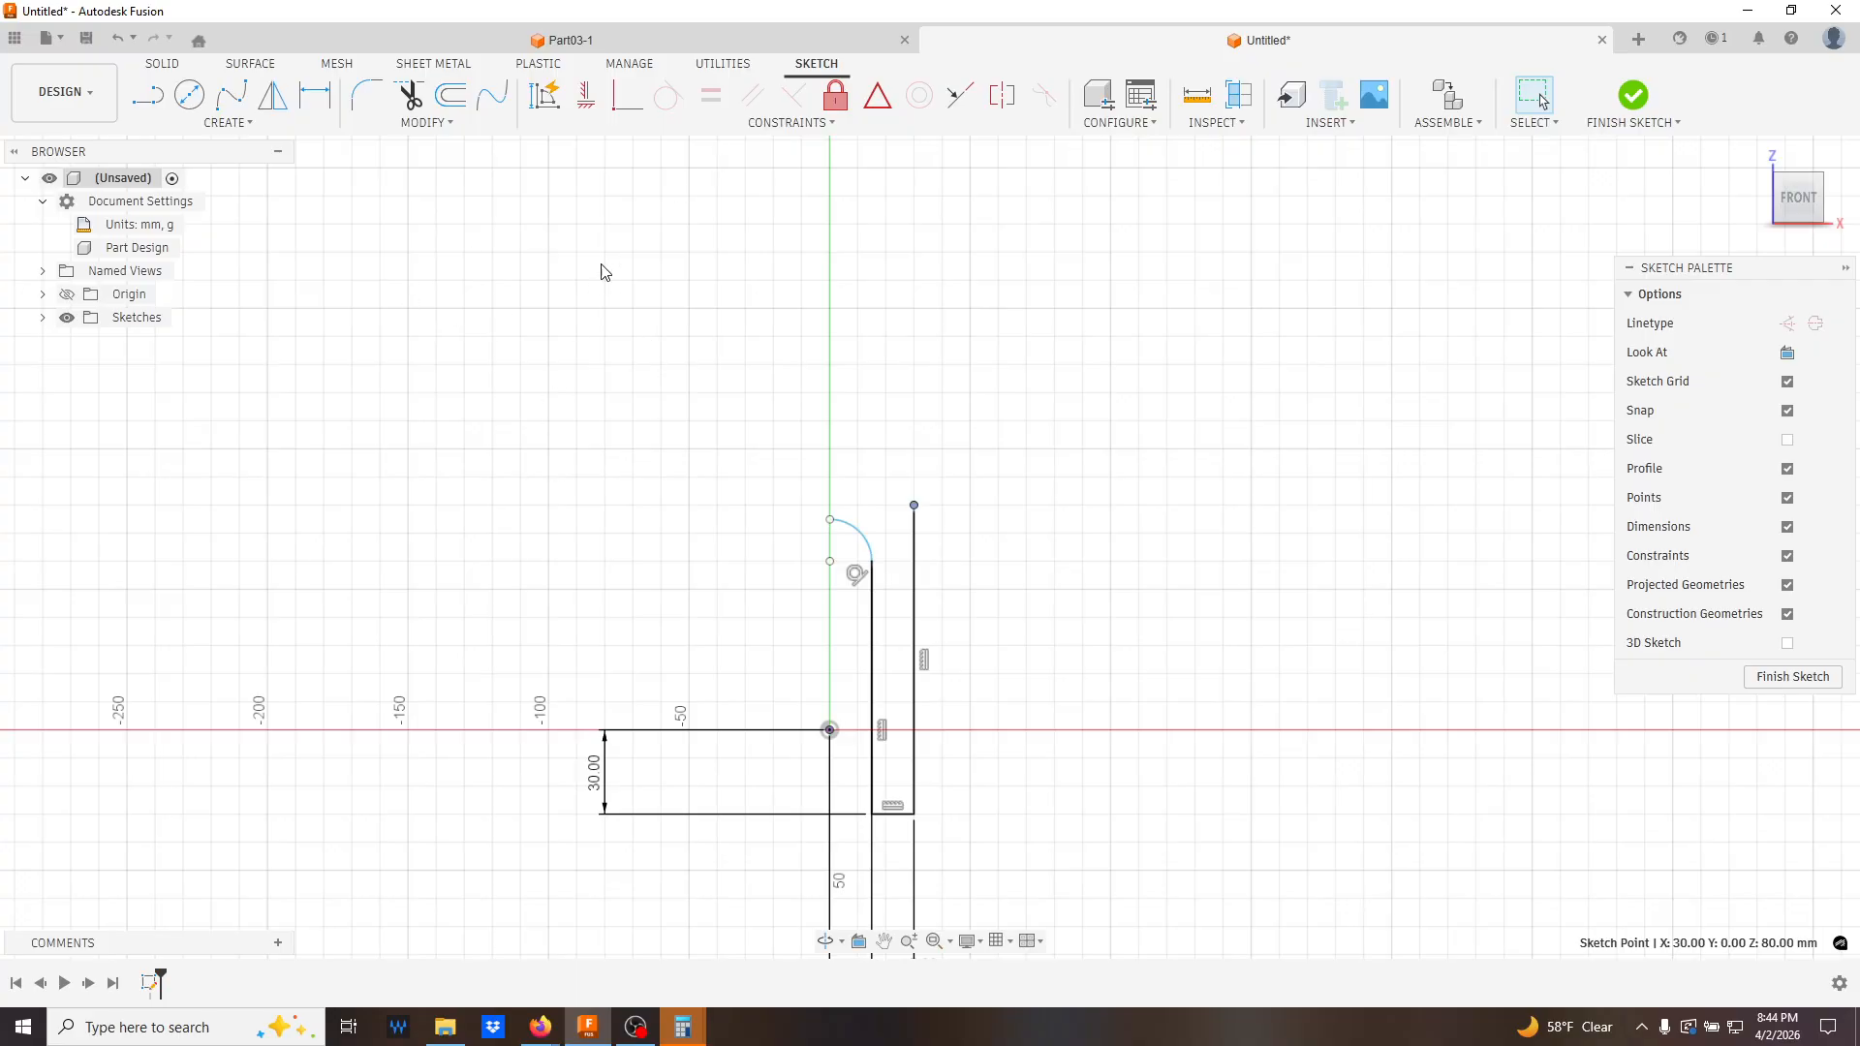
- Sketch a three-point arc from a free point above the inner arc to the upper end of the outer vertical line
left_click(300, 129)
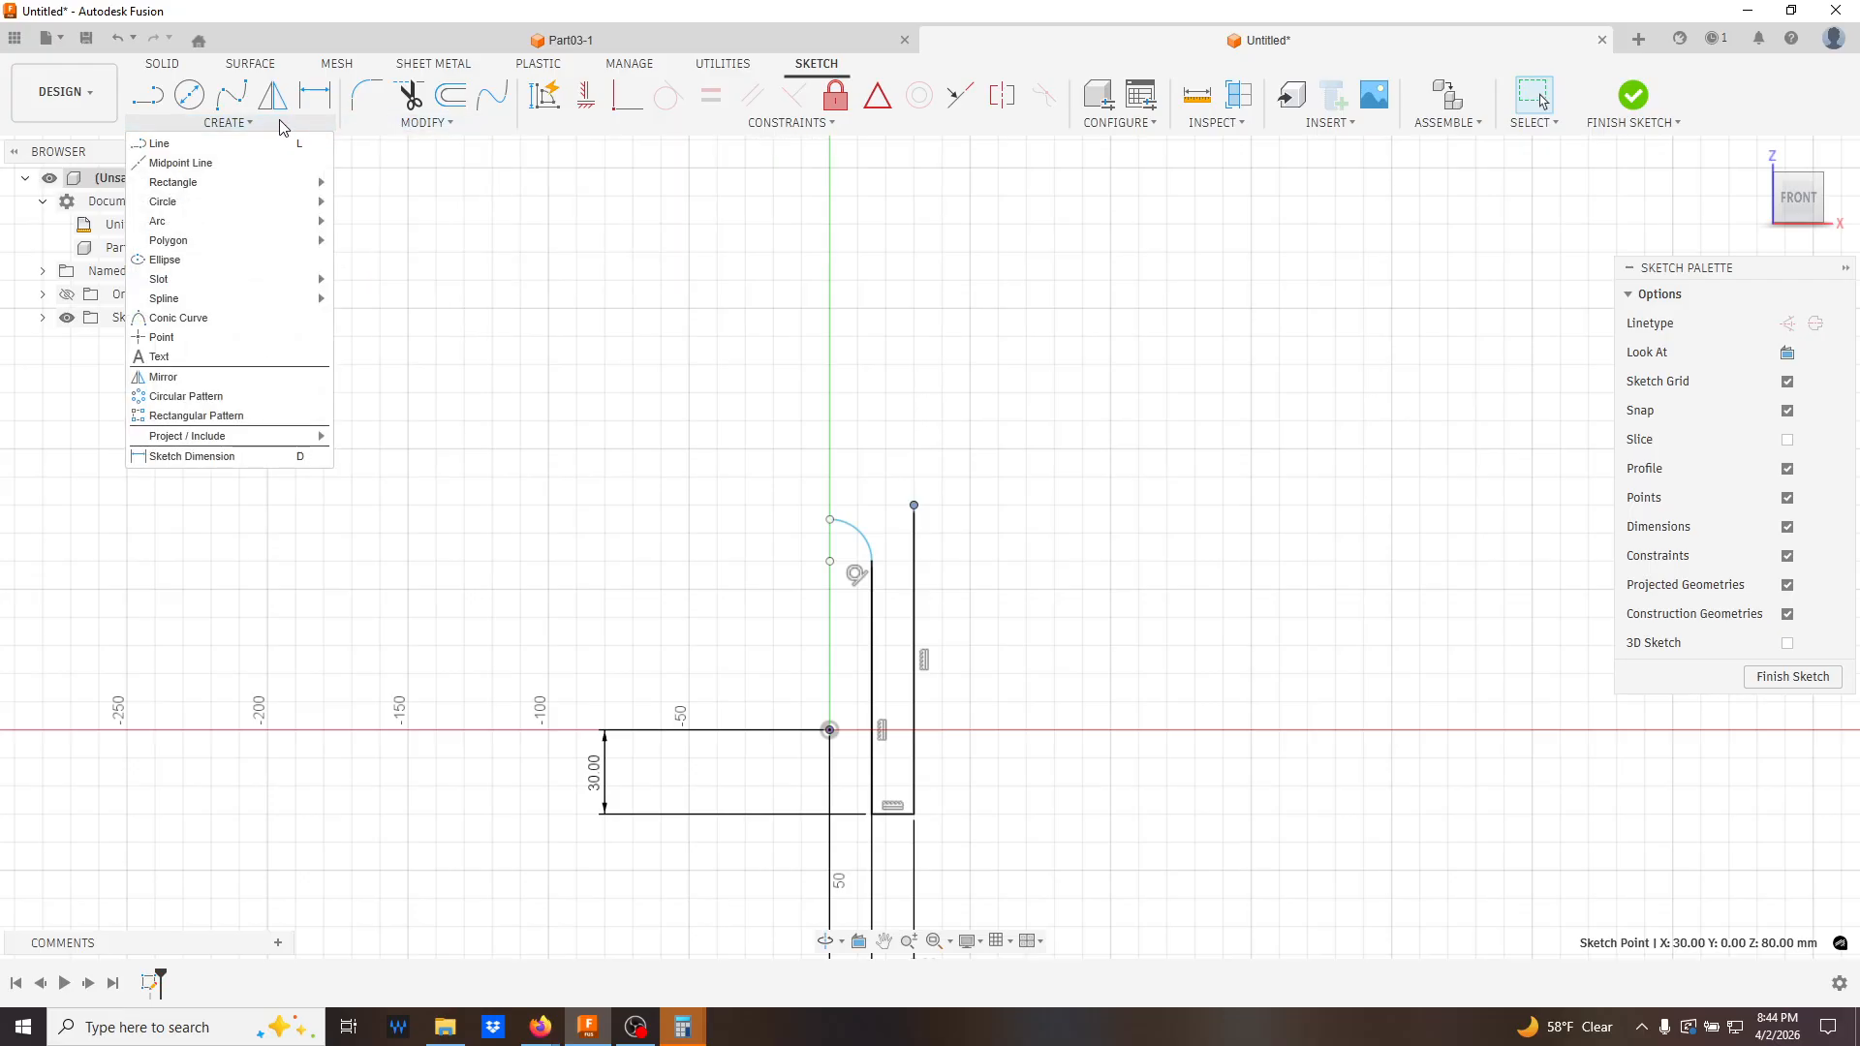
mouse_move(254, 206)
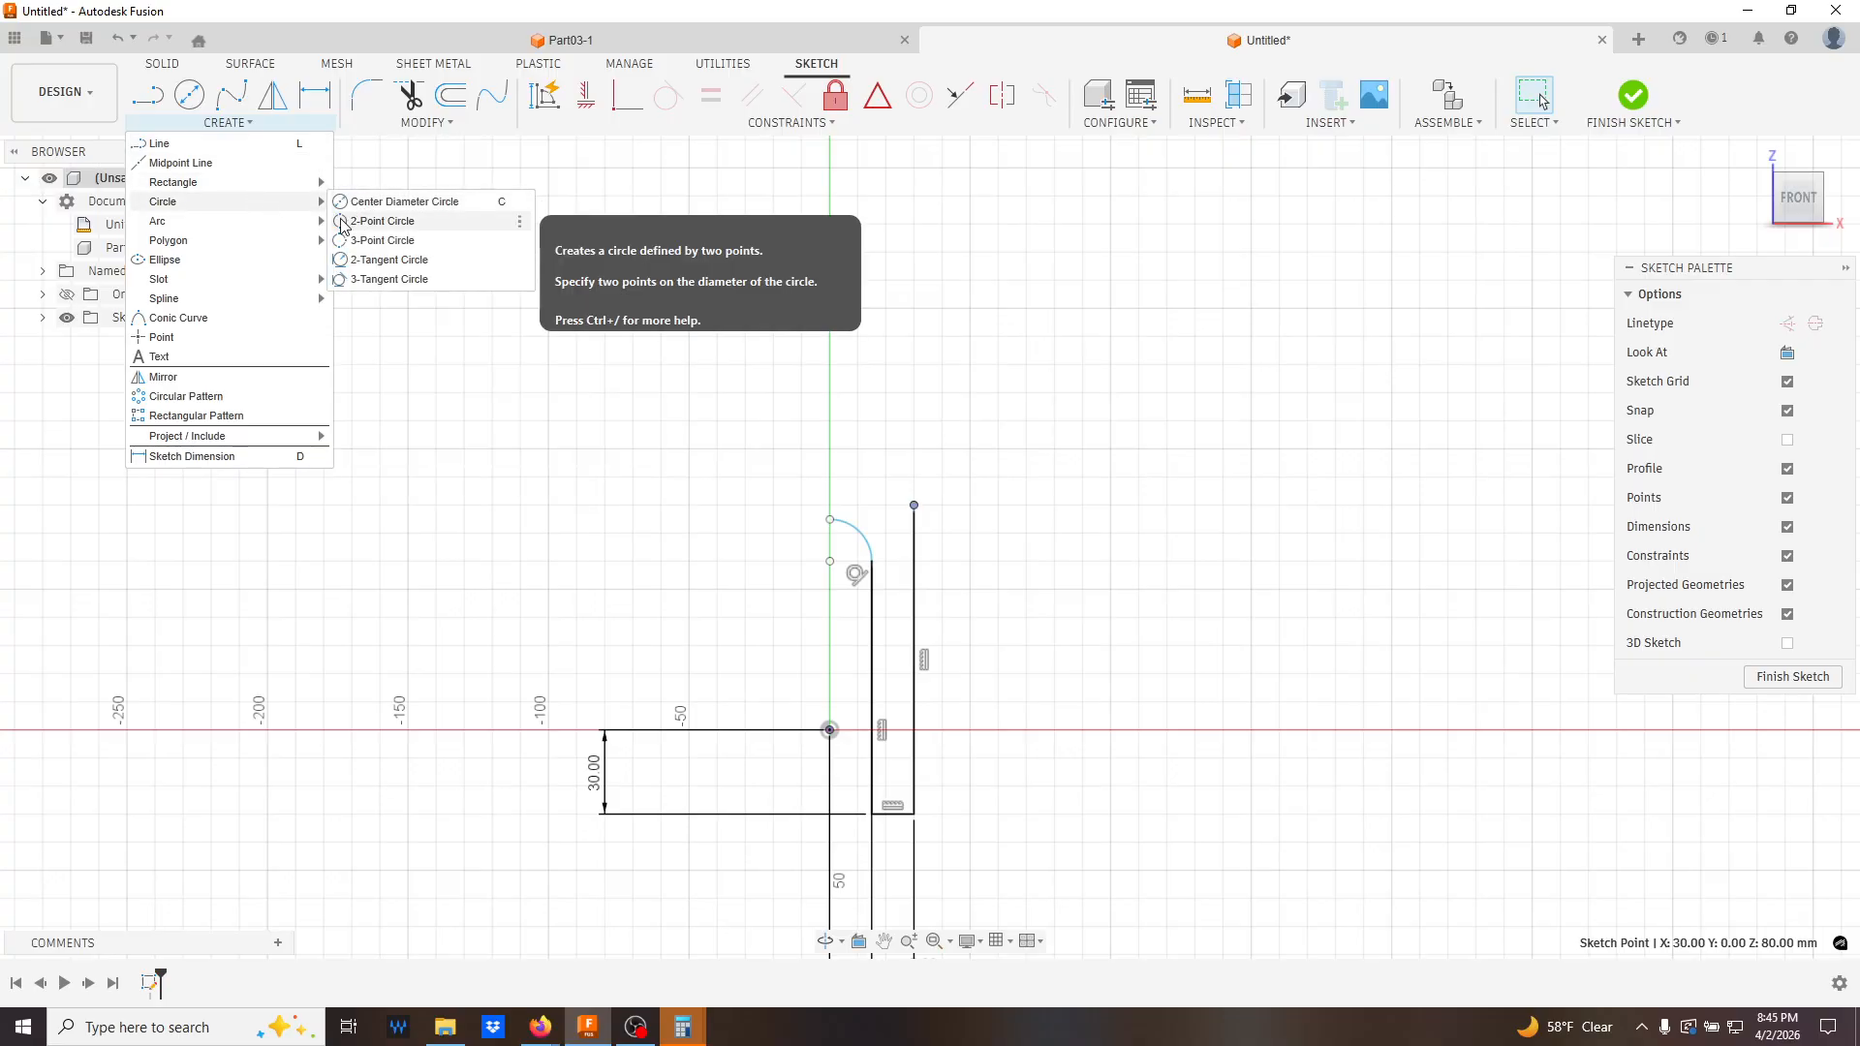
left_click(411, 223)
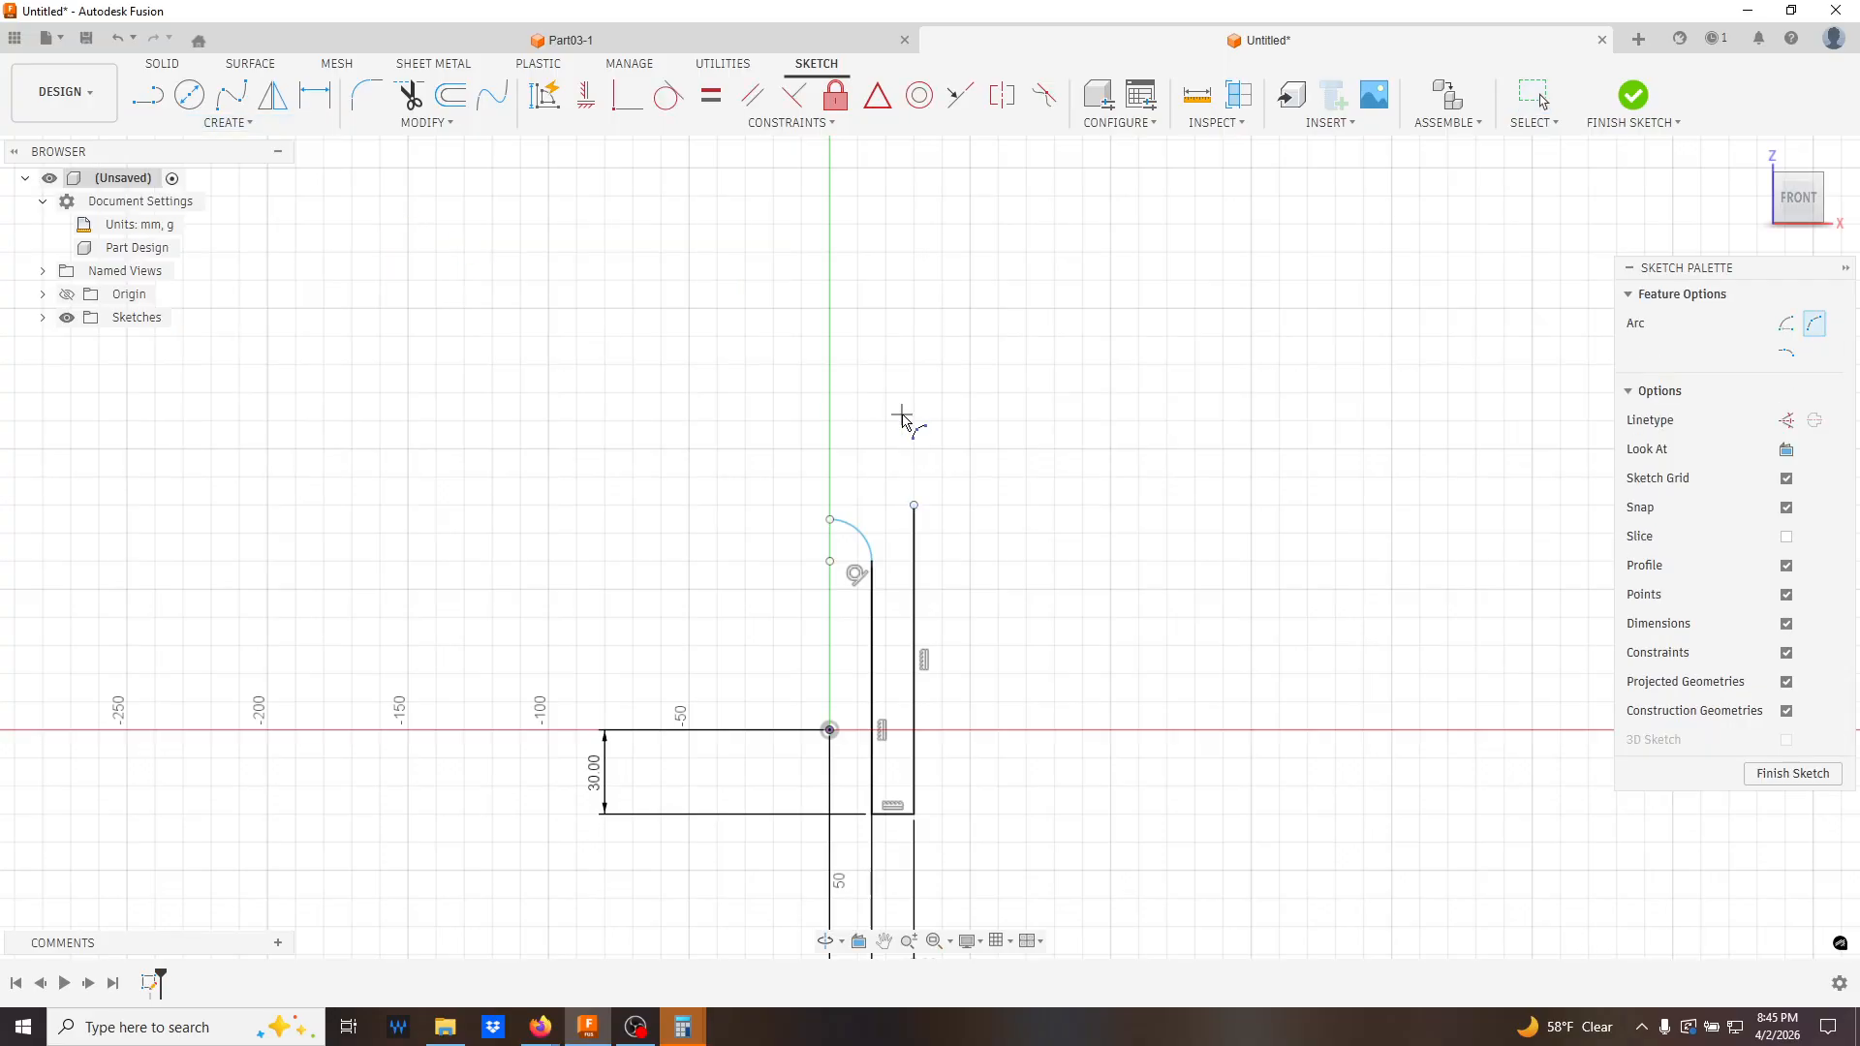
left_click(851, 380)
left_click(914, 504)
left_click(922, 463)
key("Escape")
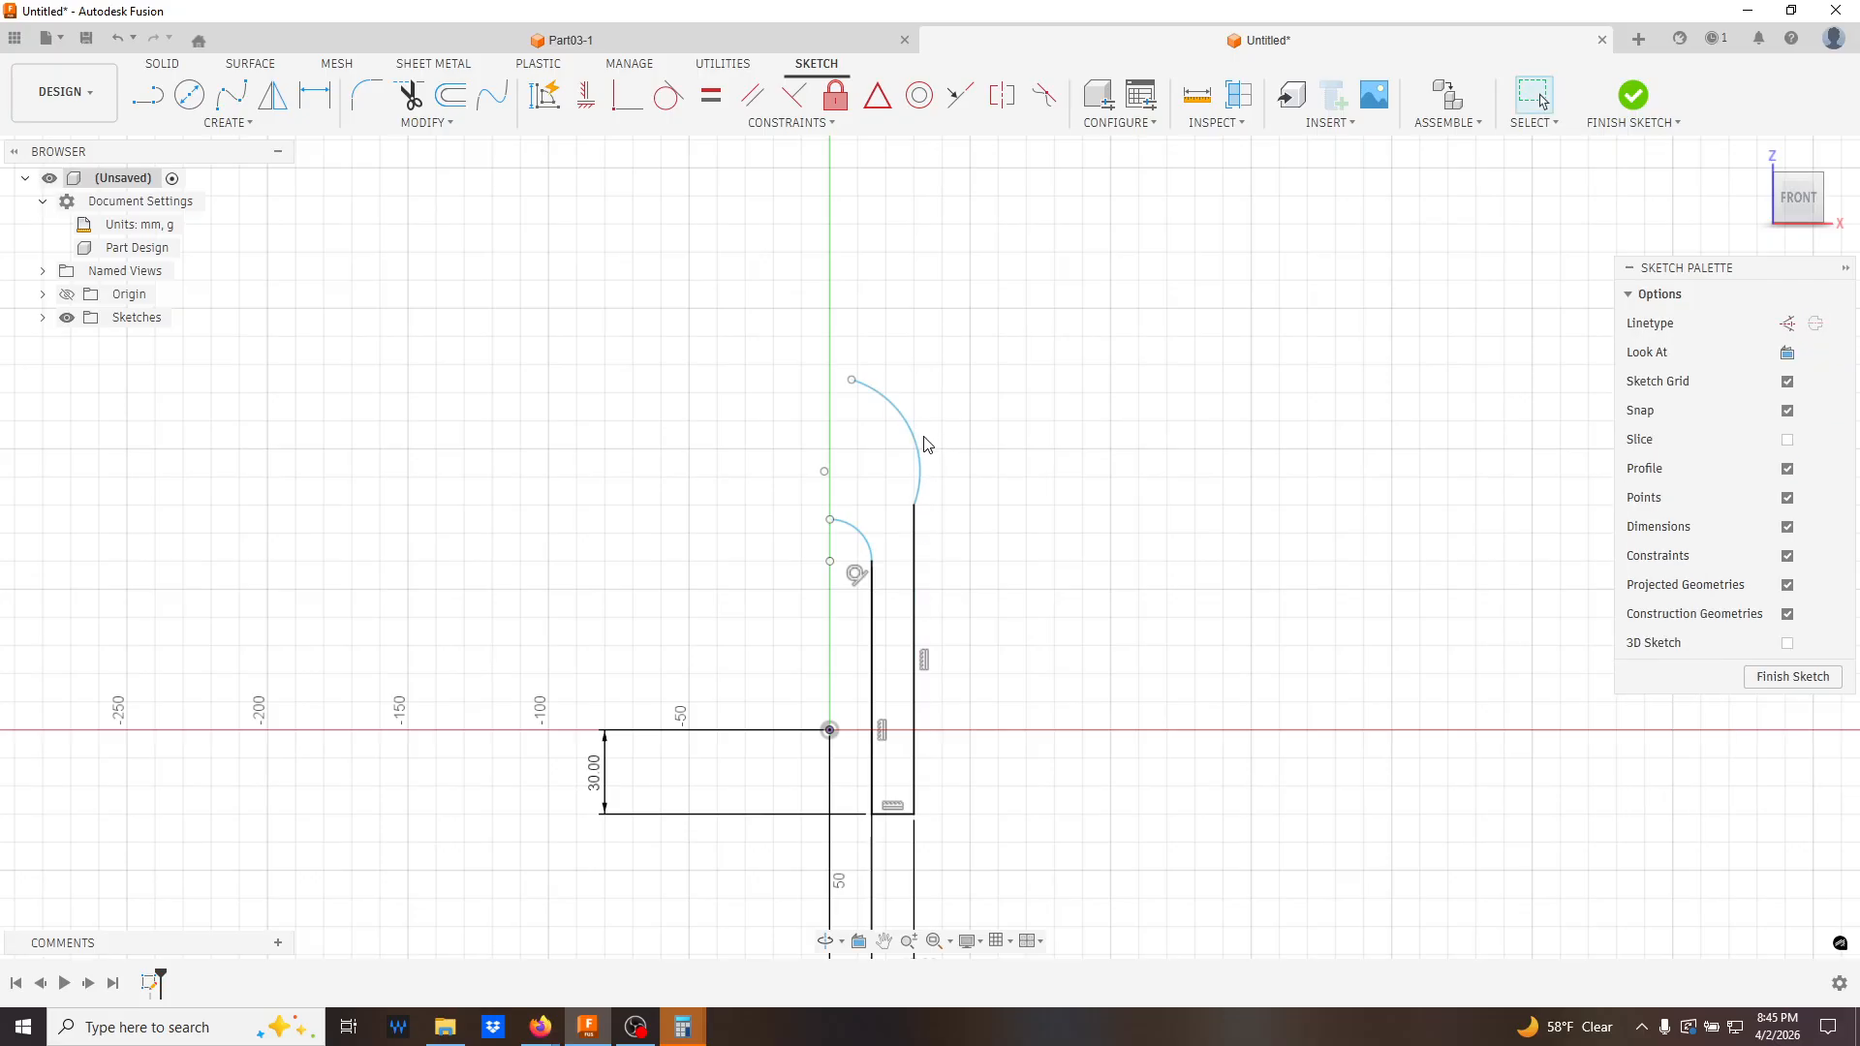
- Apply a tangent constraint between the outer vertical line and the new outer arc
left_click(915, 526)
left_click(918, 423, "shift")
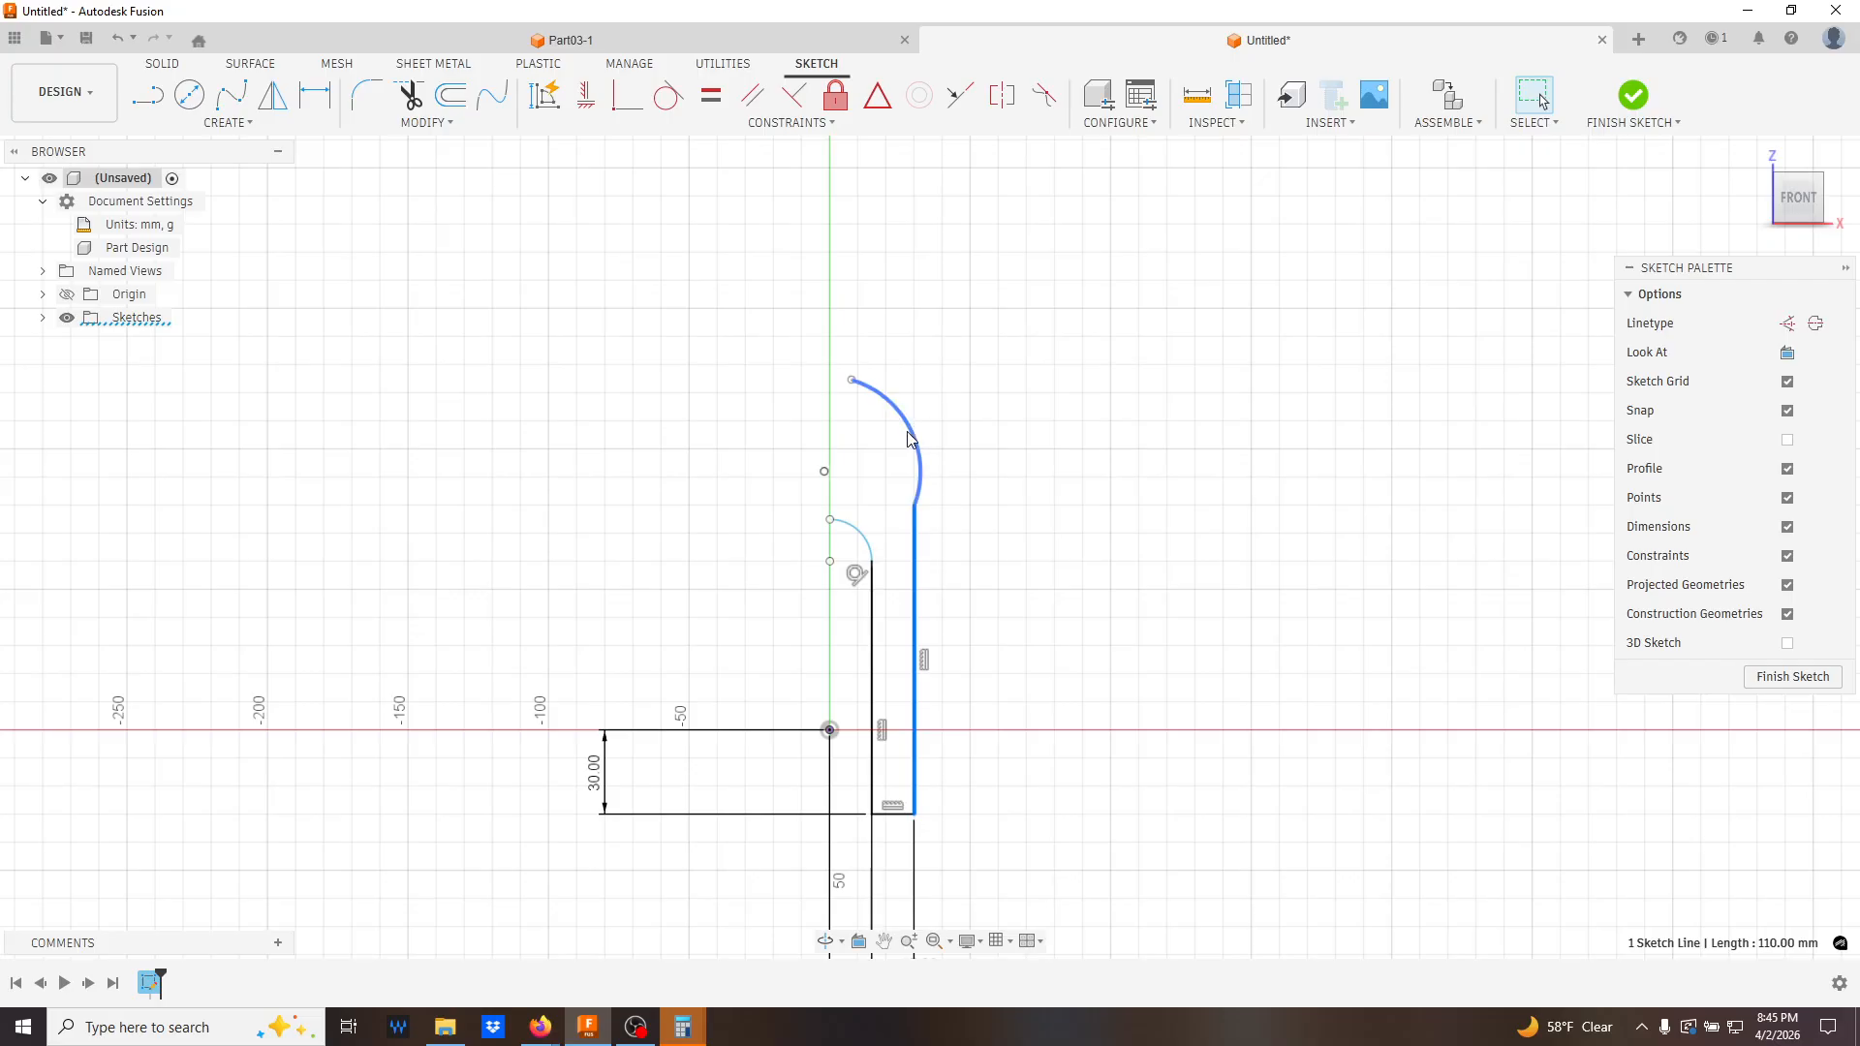
left_click(667, 98)
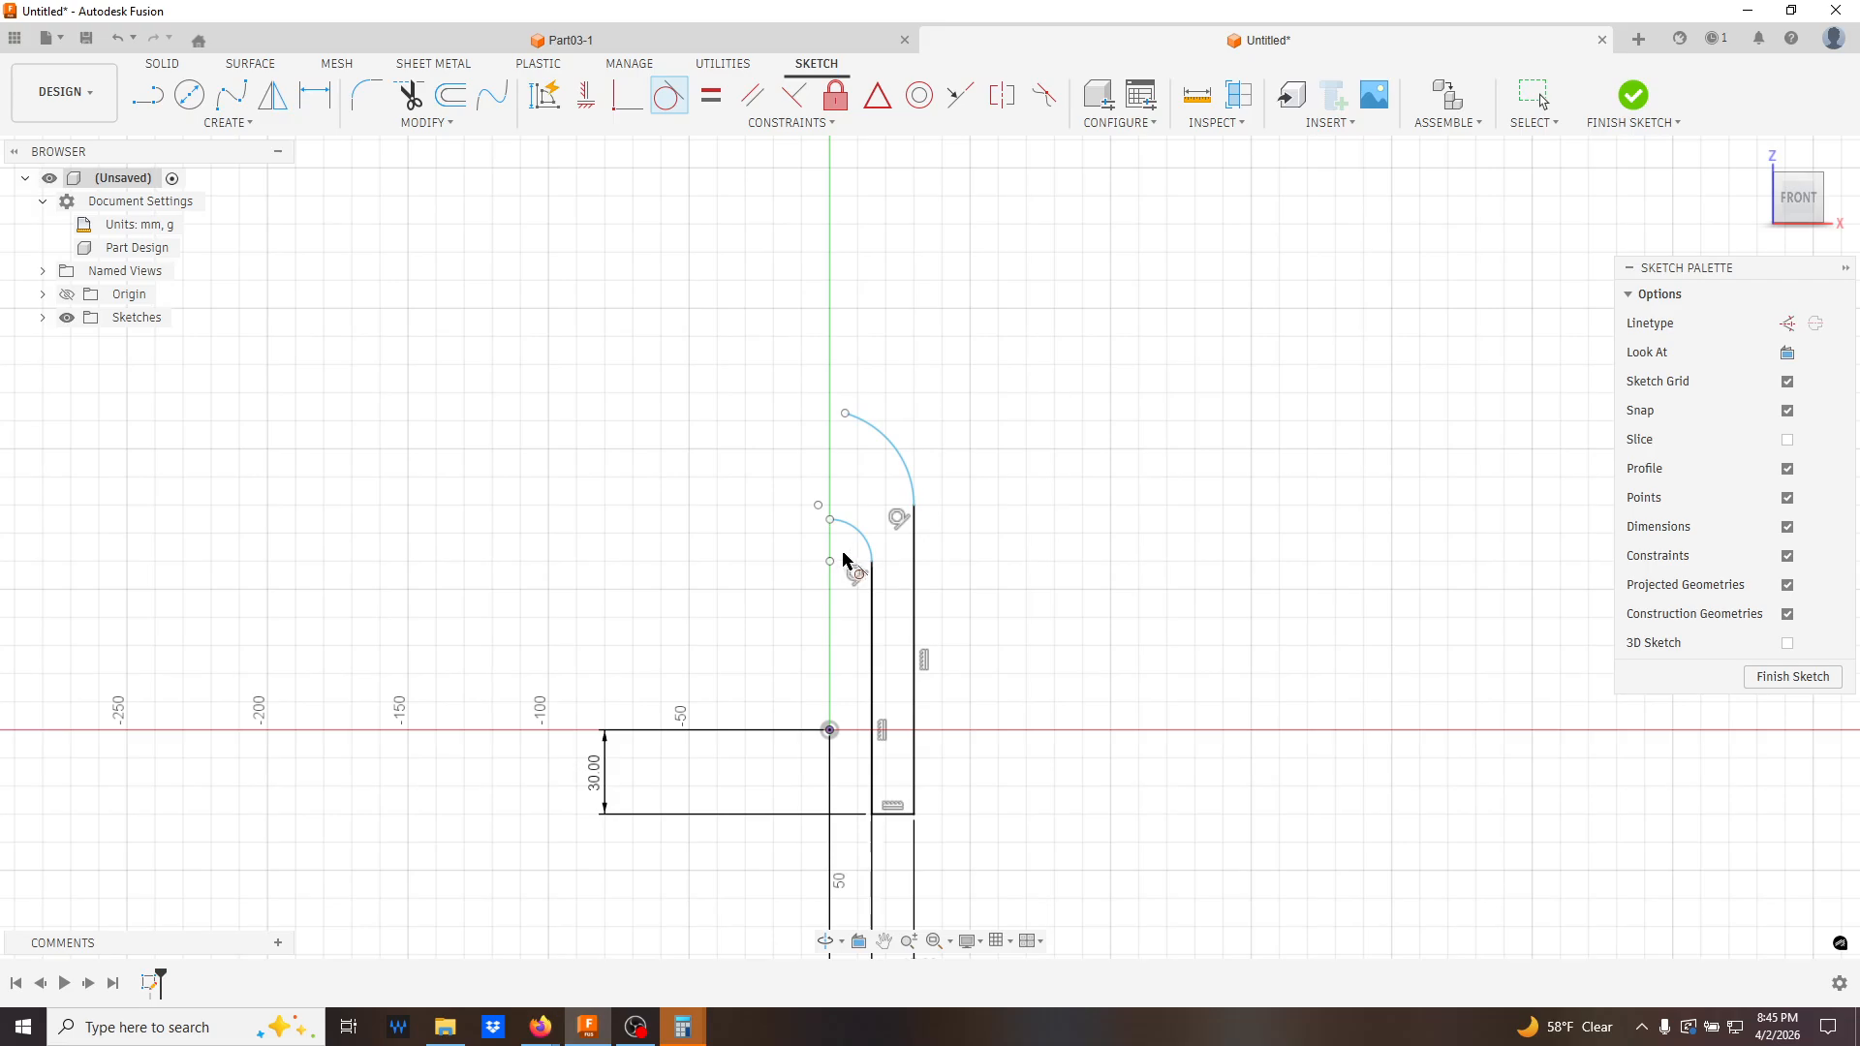
key("Escape")
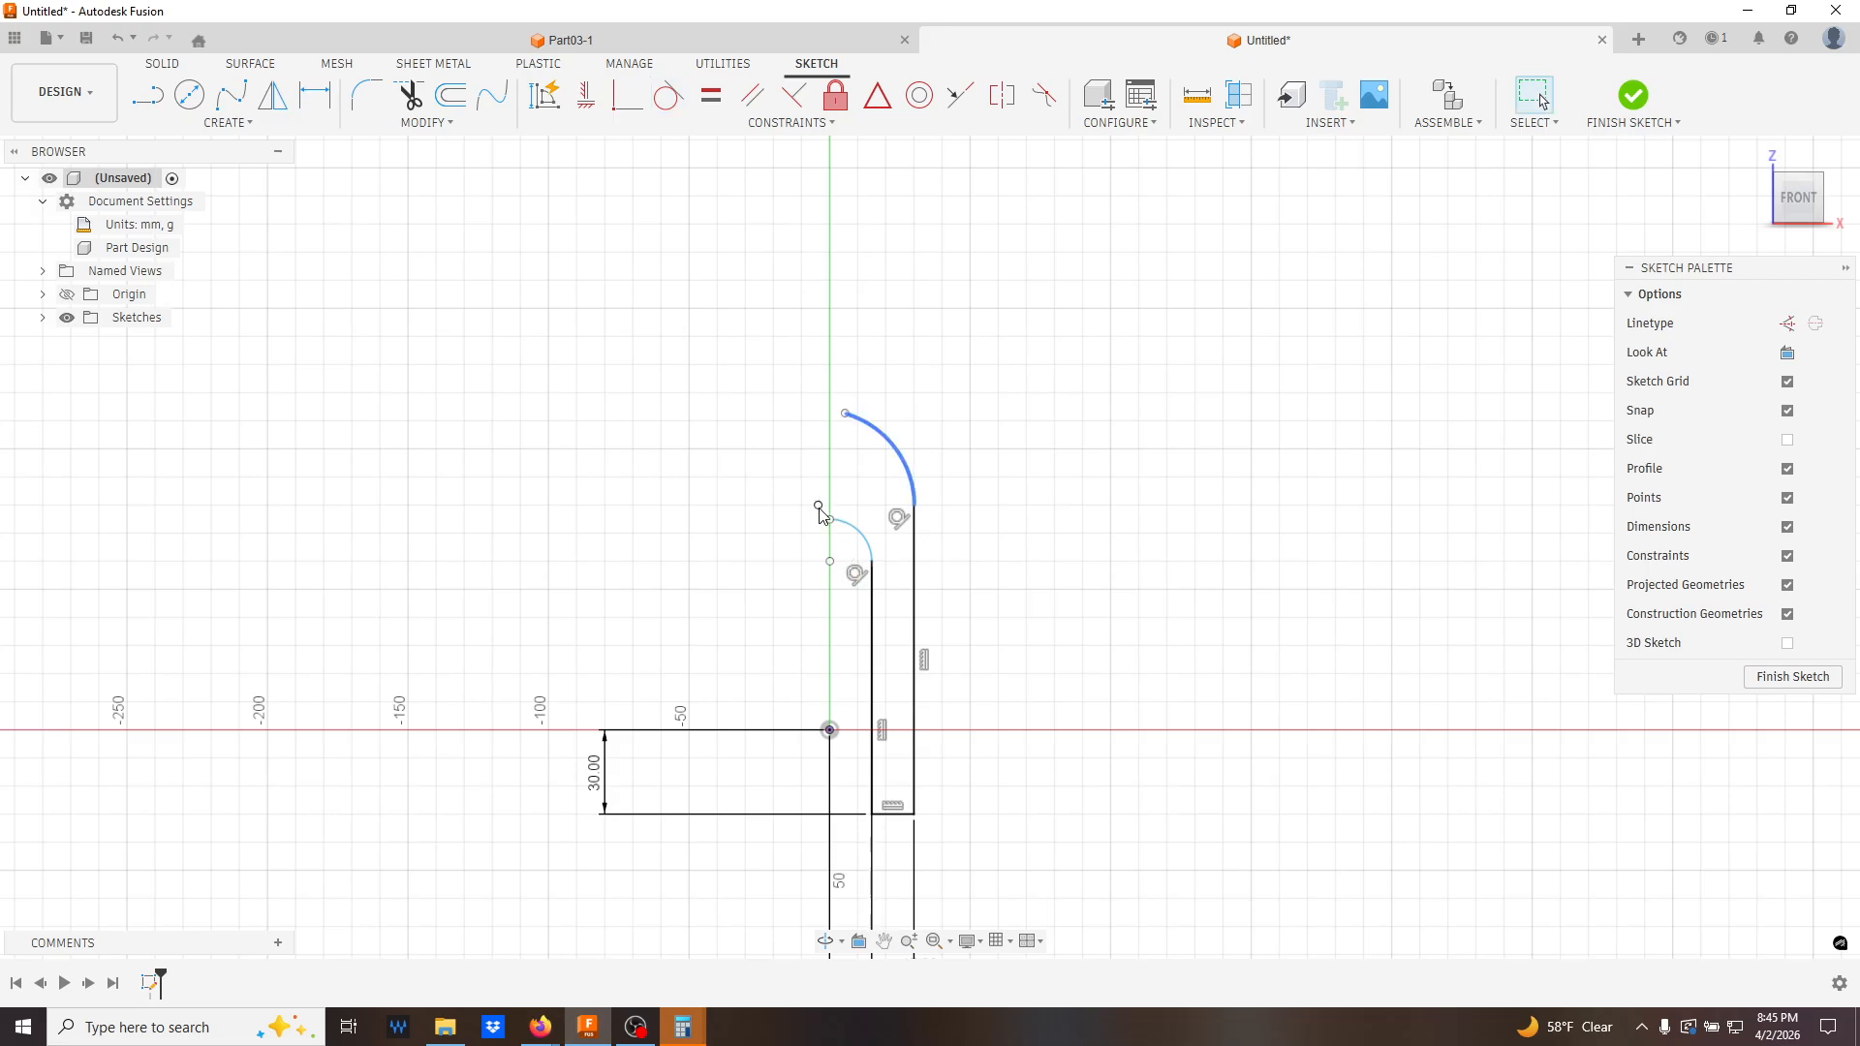
- Make the centre points of the inner and outer arcs coincident
left_click(828, 562, "shift")
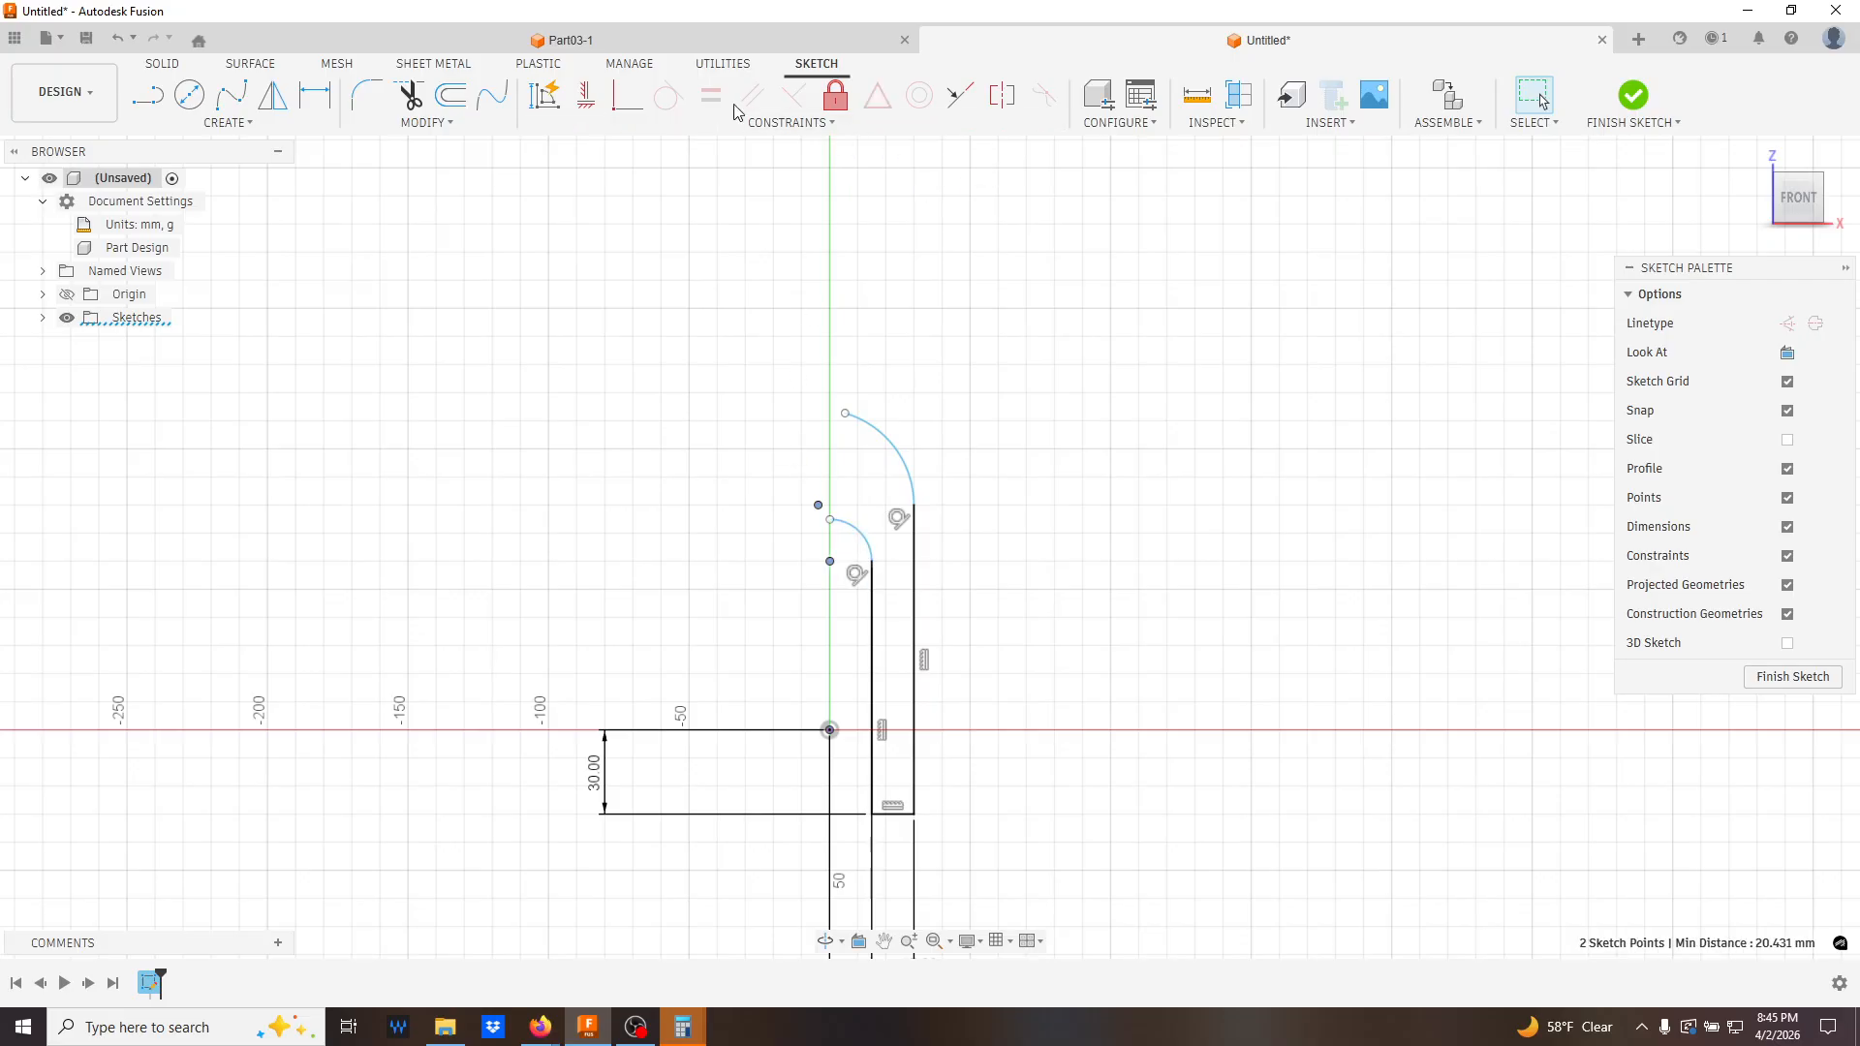
left_click(624, 100)
left_click(623, 100)
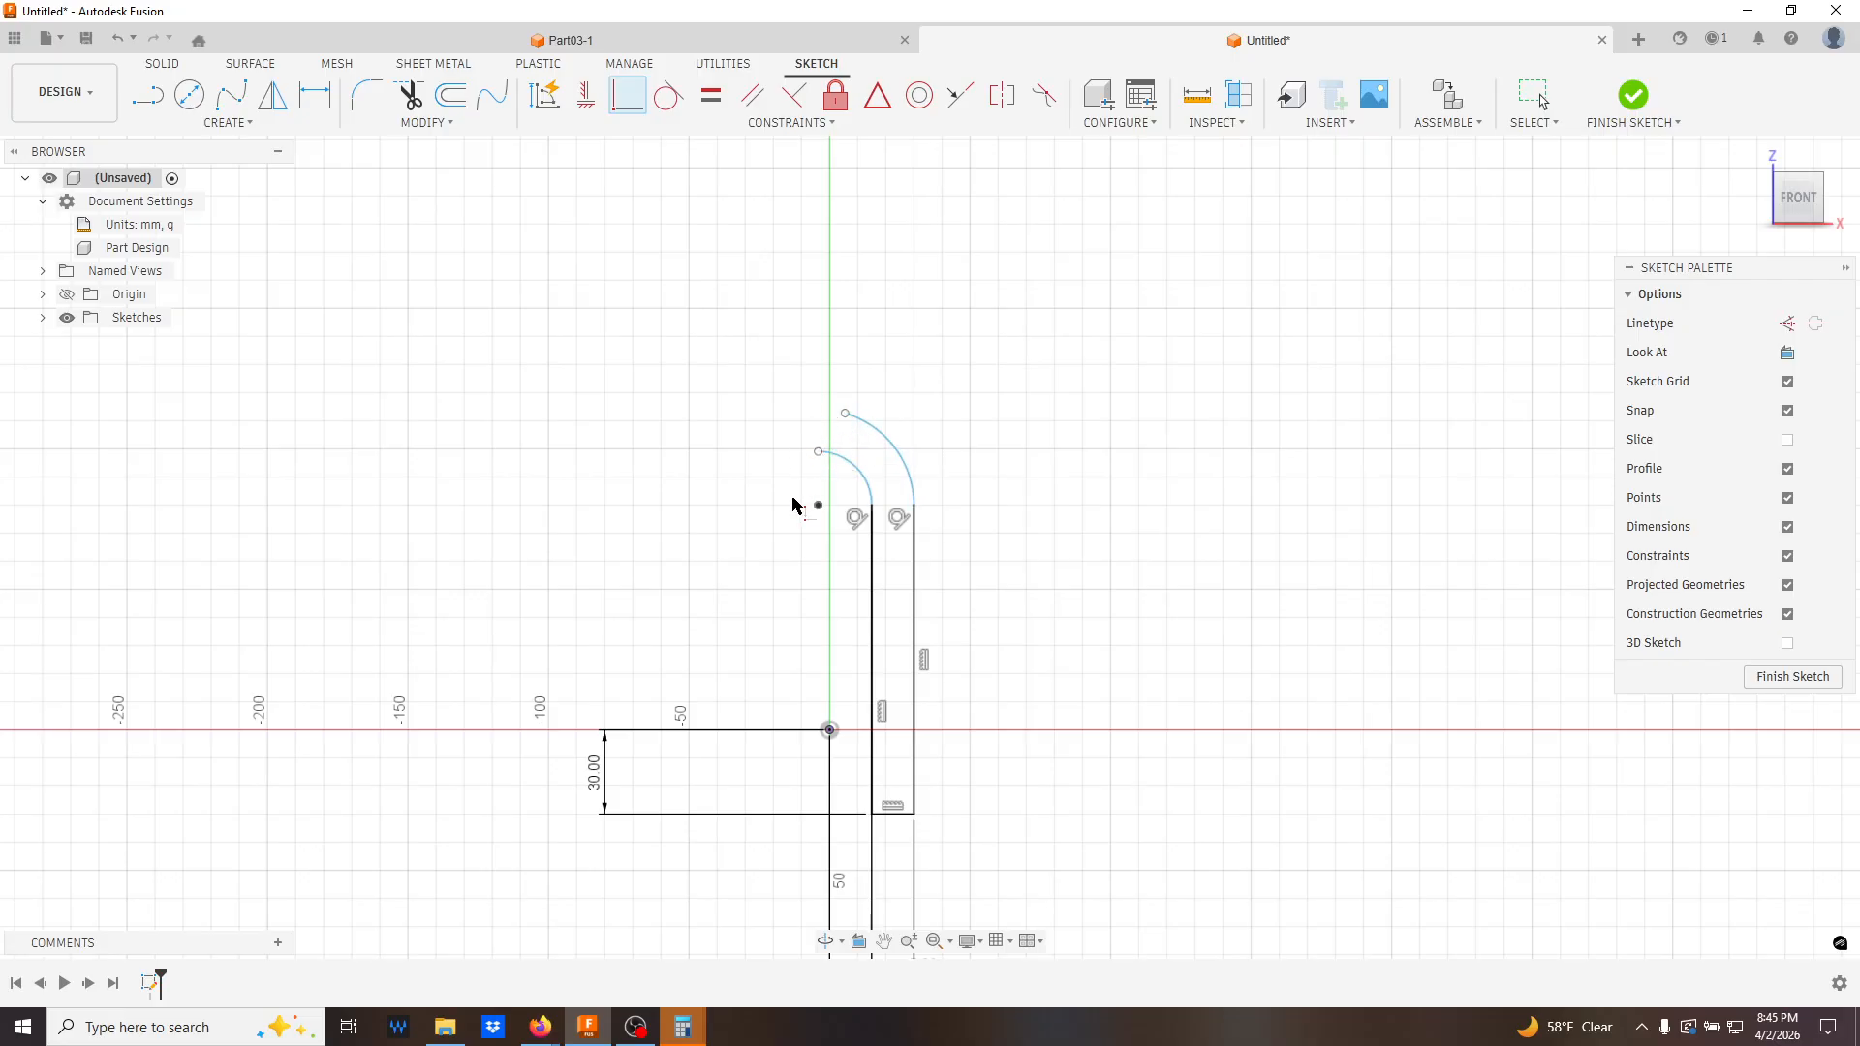
key("Escape")
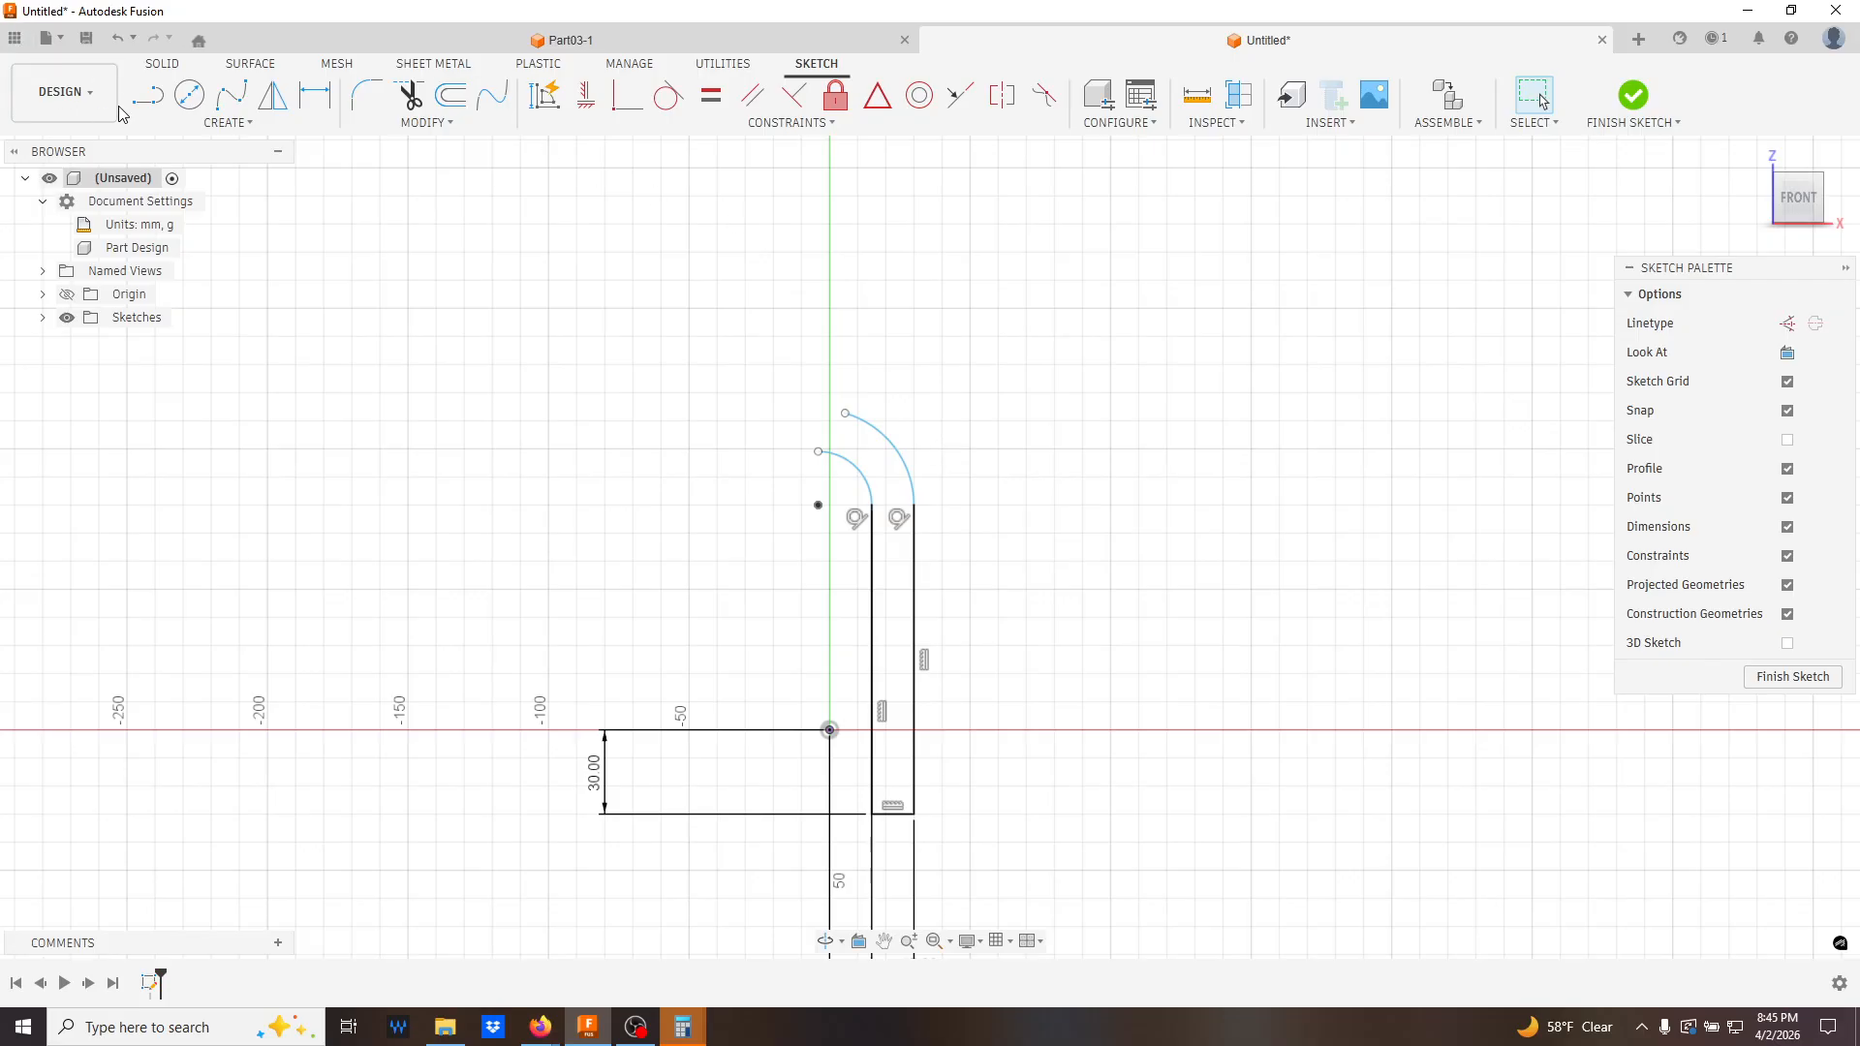
- Close the profile with a line joining the open ends of the inner and outer arcs
left_click(147, 94)
left_click(818, 451)
left_click(846, 416)
key("Escape")
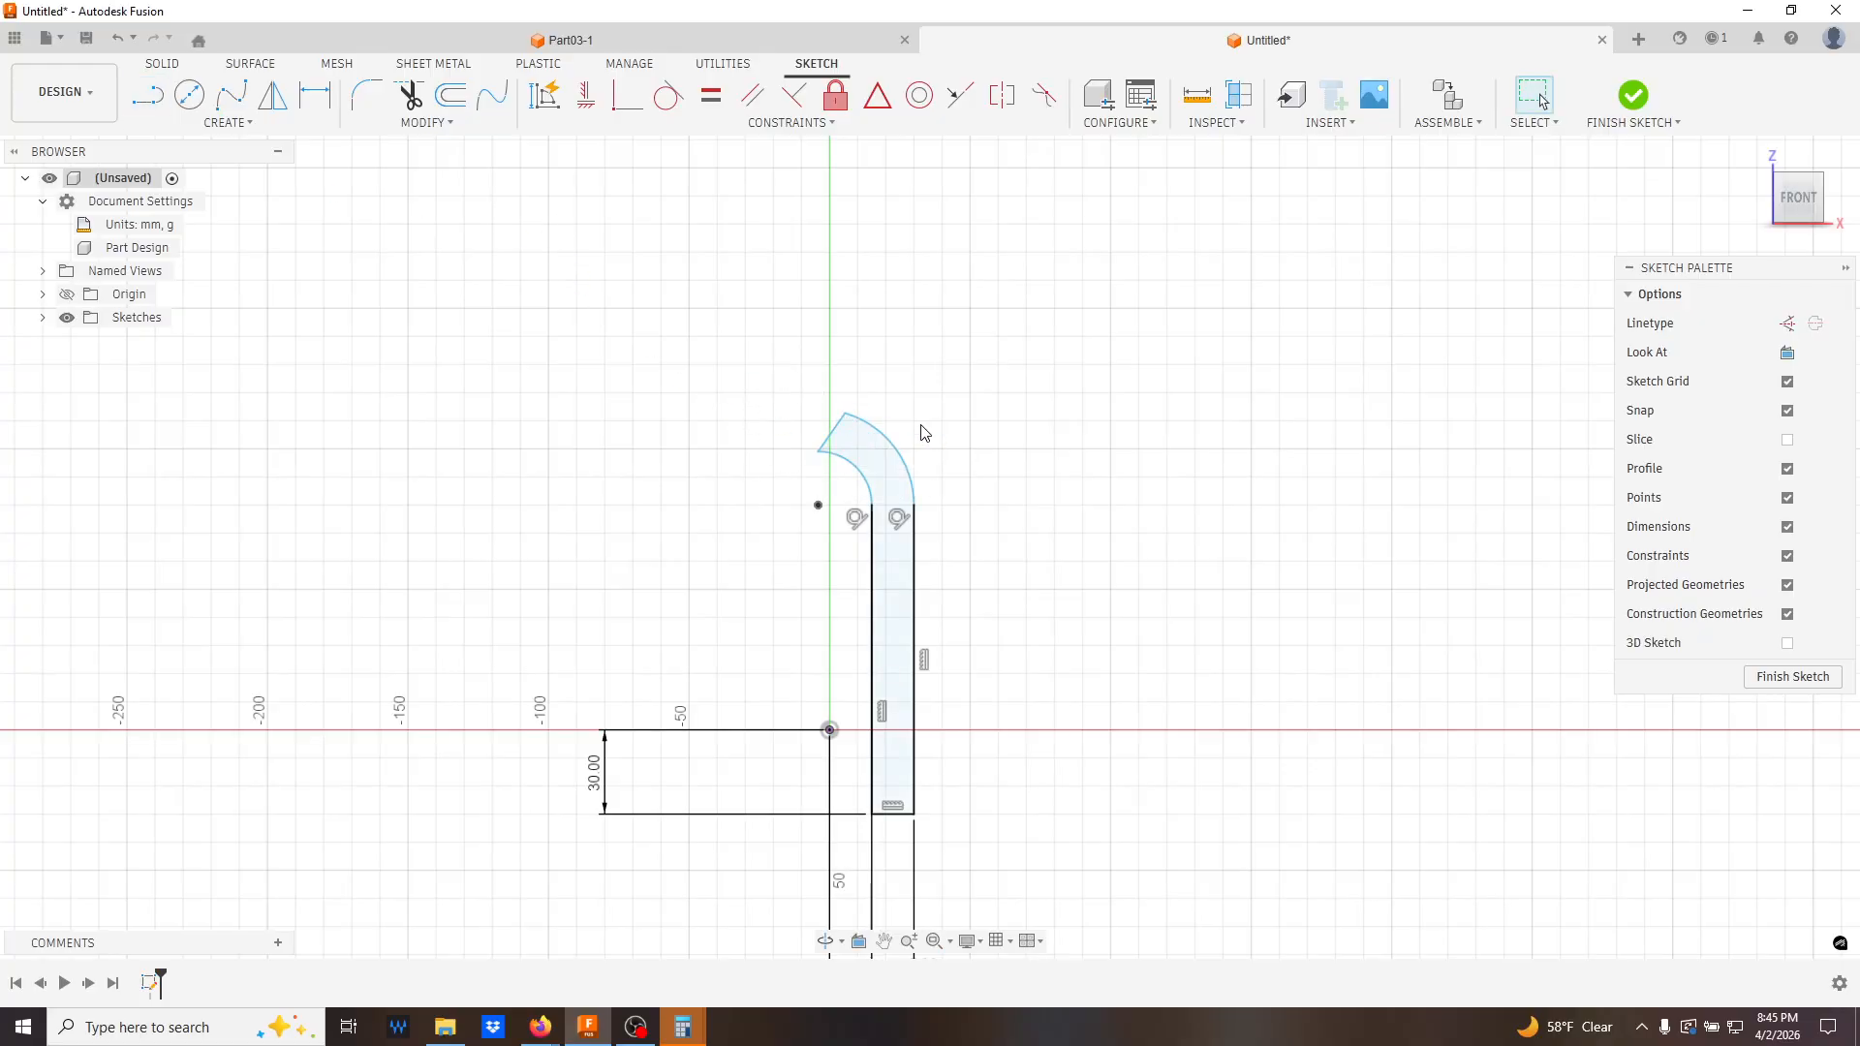
- Extend the curved end past the vertical axis and constrain its closing line to vertical
left_click_drag(846, 417, 806, 401)
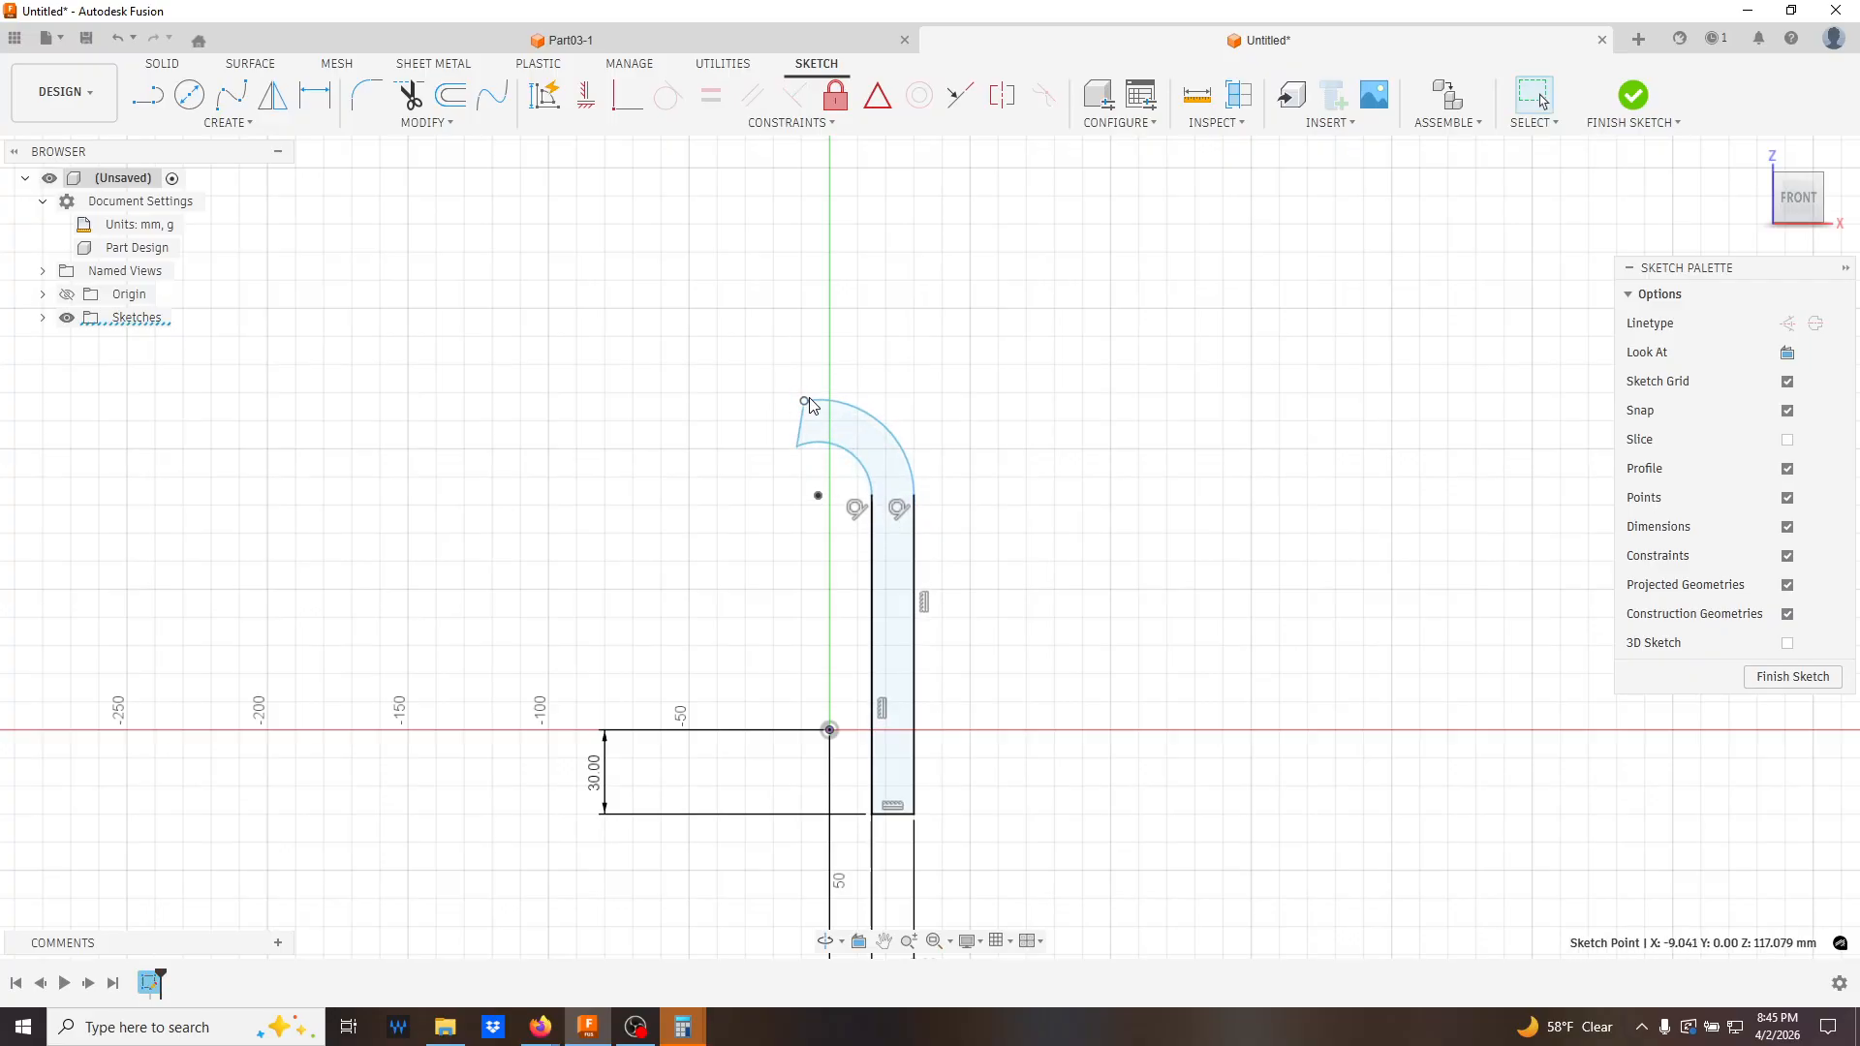
left_click(799, 424)
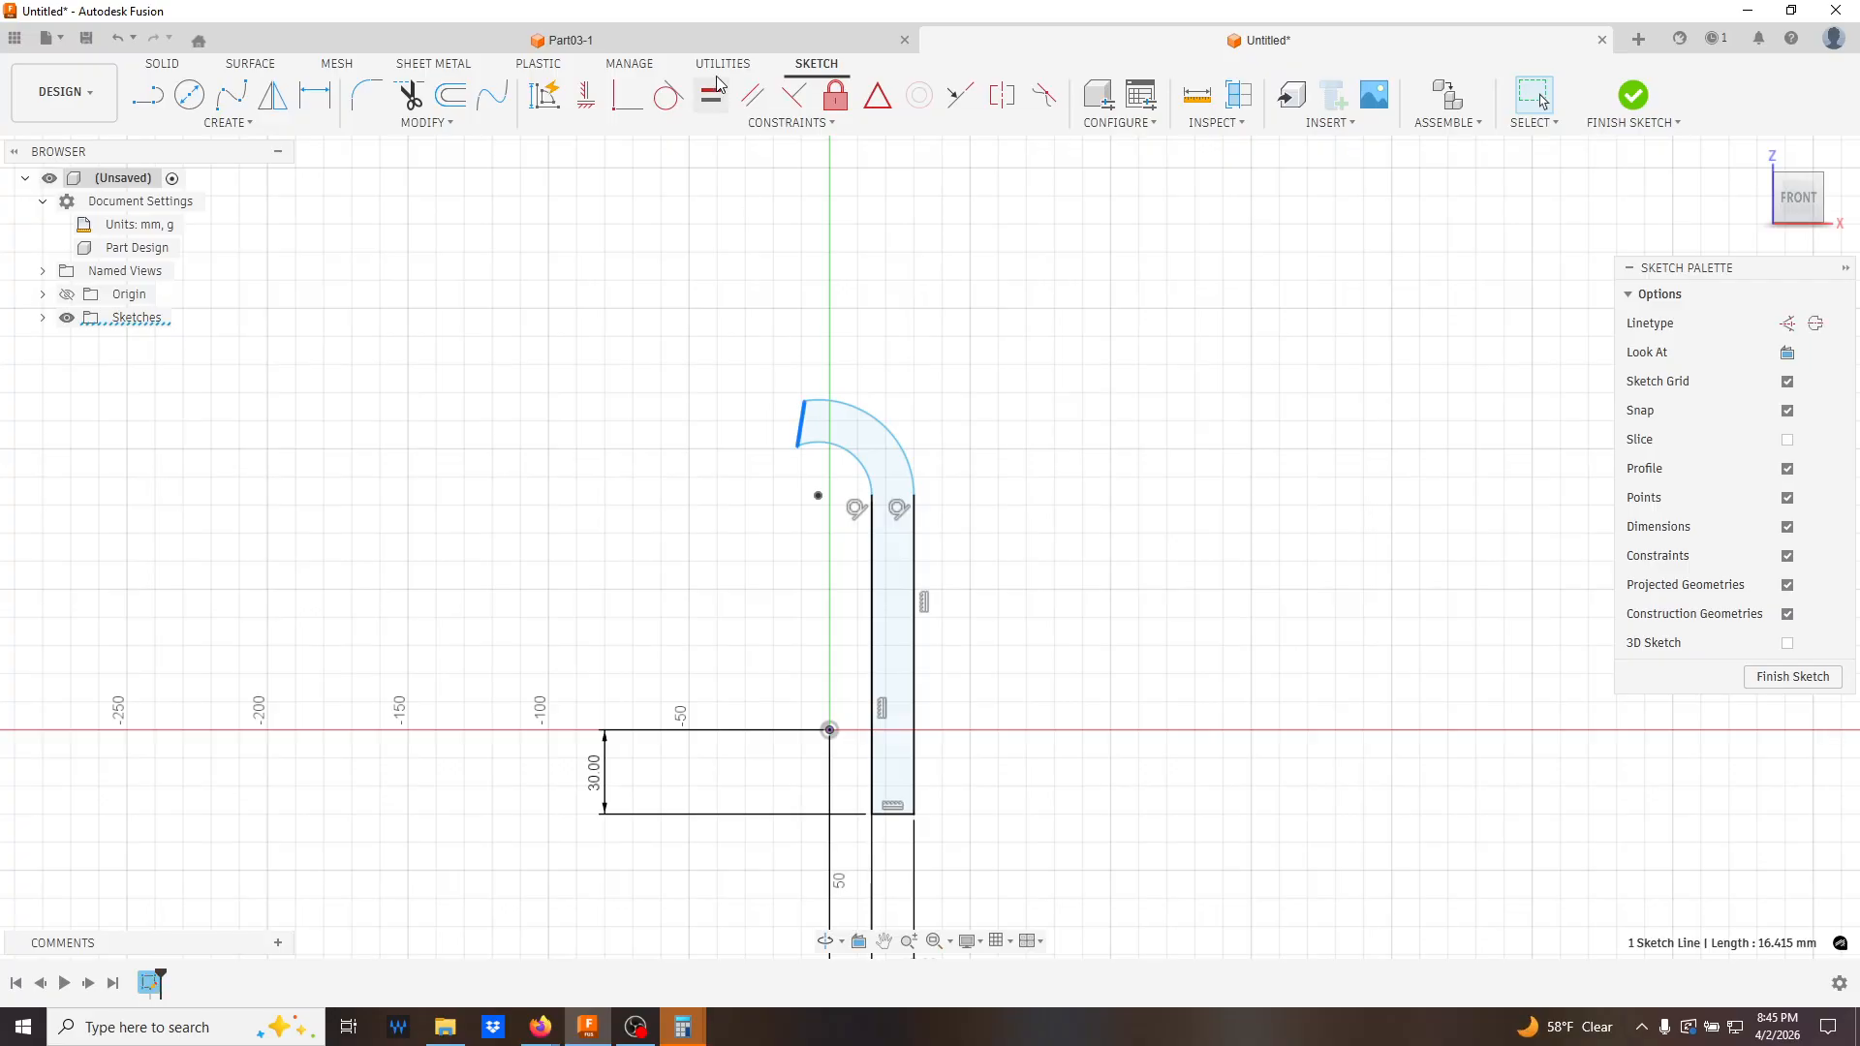
left_click(580, 96)
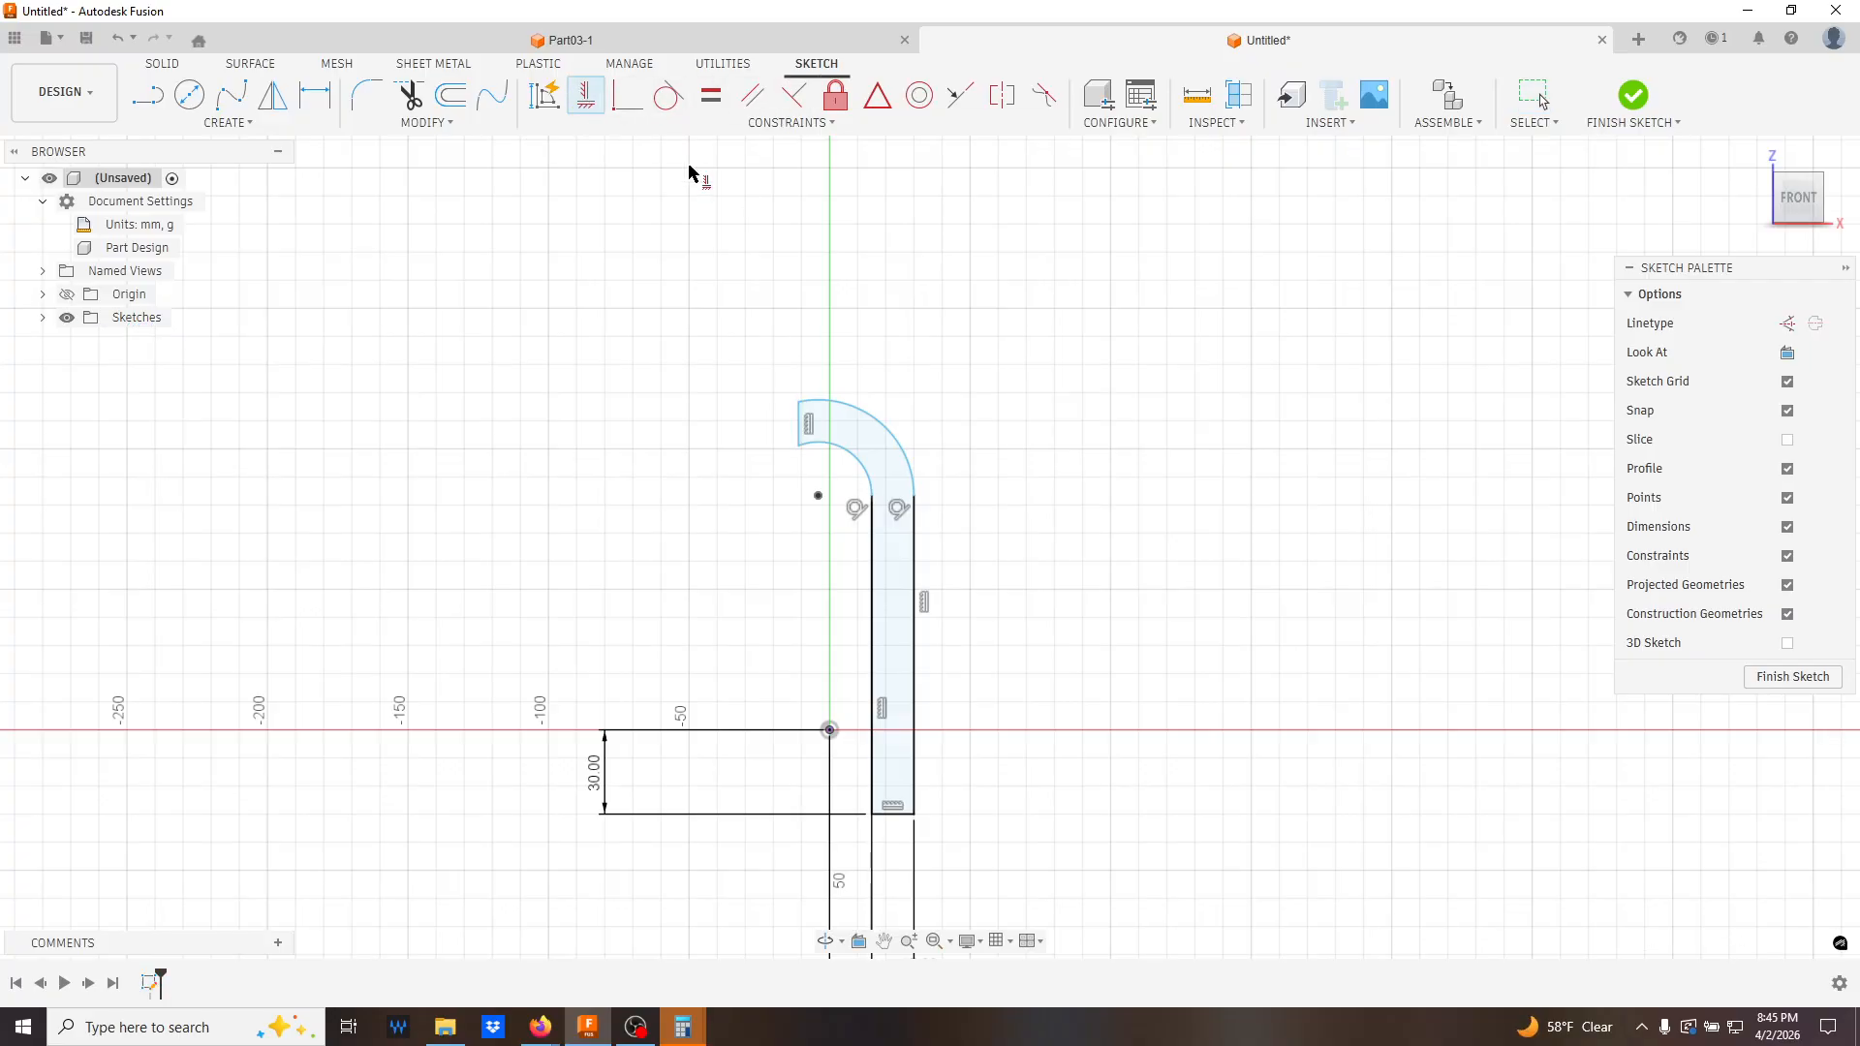
- Make the vertical closing line coincident with the arcs' shared centre and lower that centre to about Z 55 mm
left_click(799, 426)
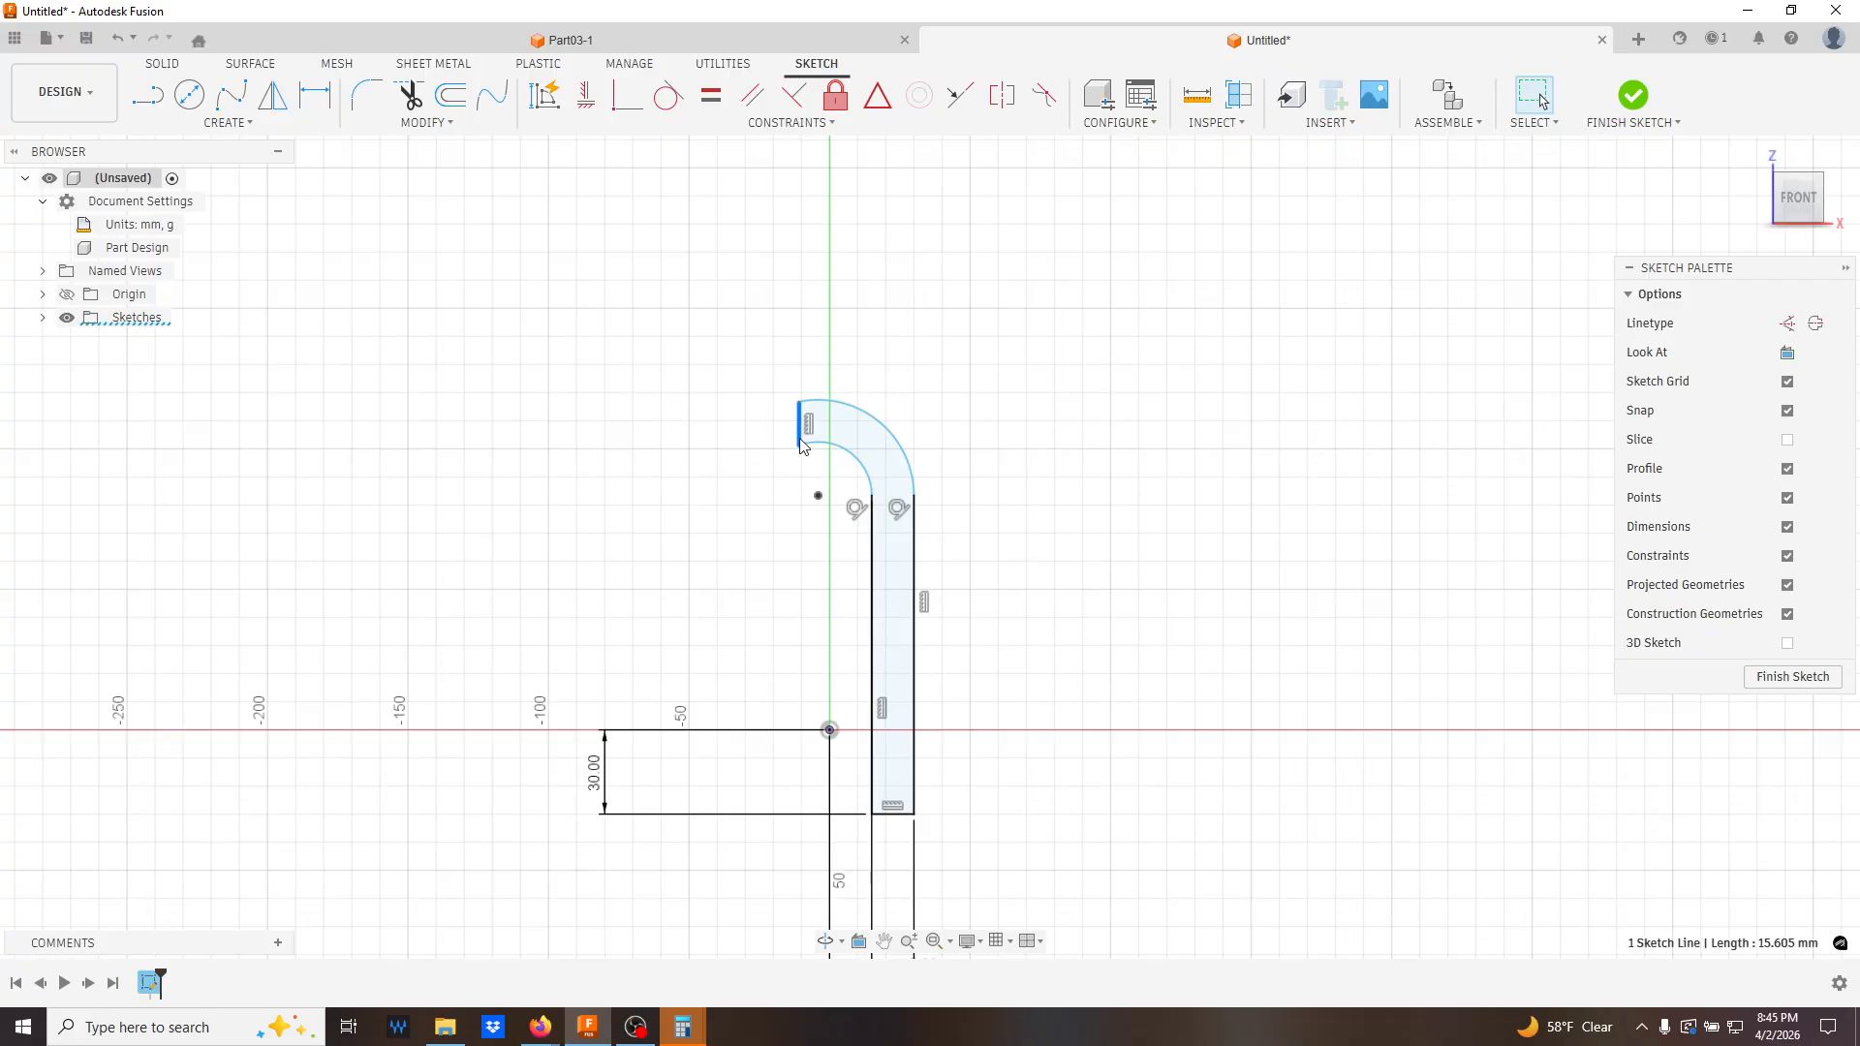
left_click(819, 498)
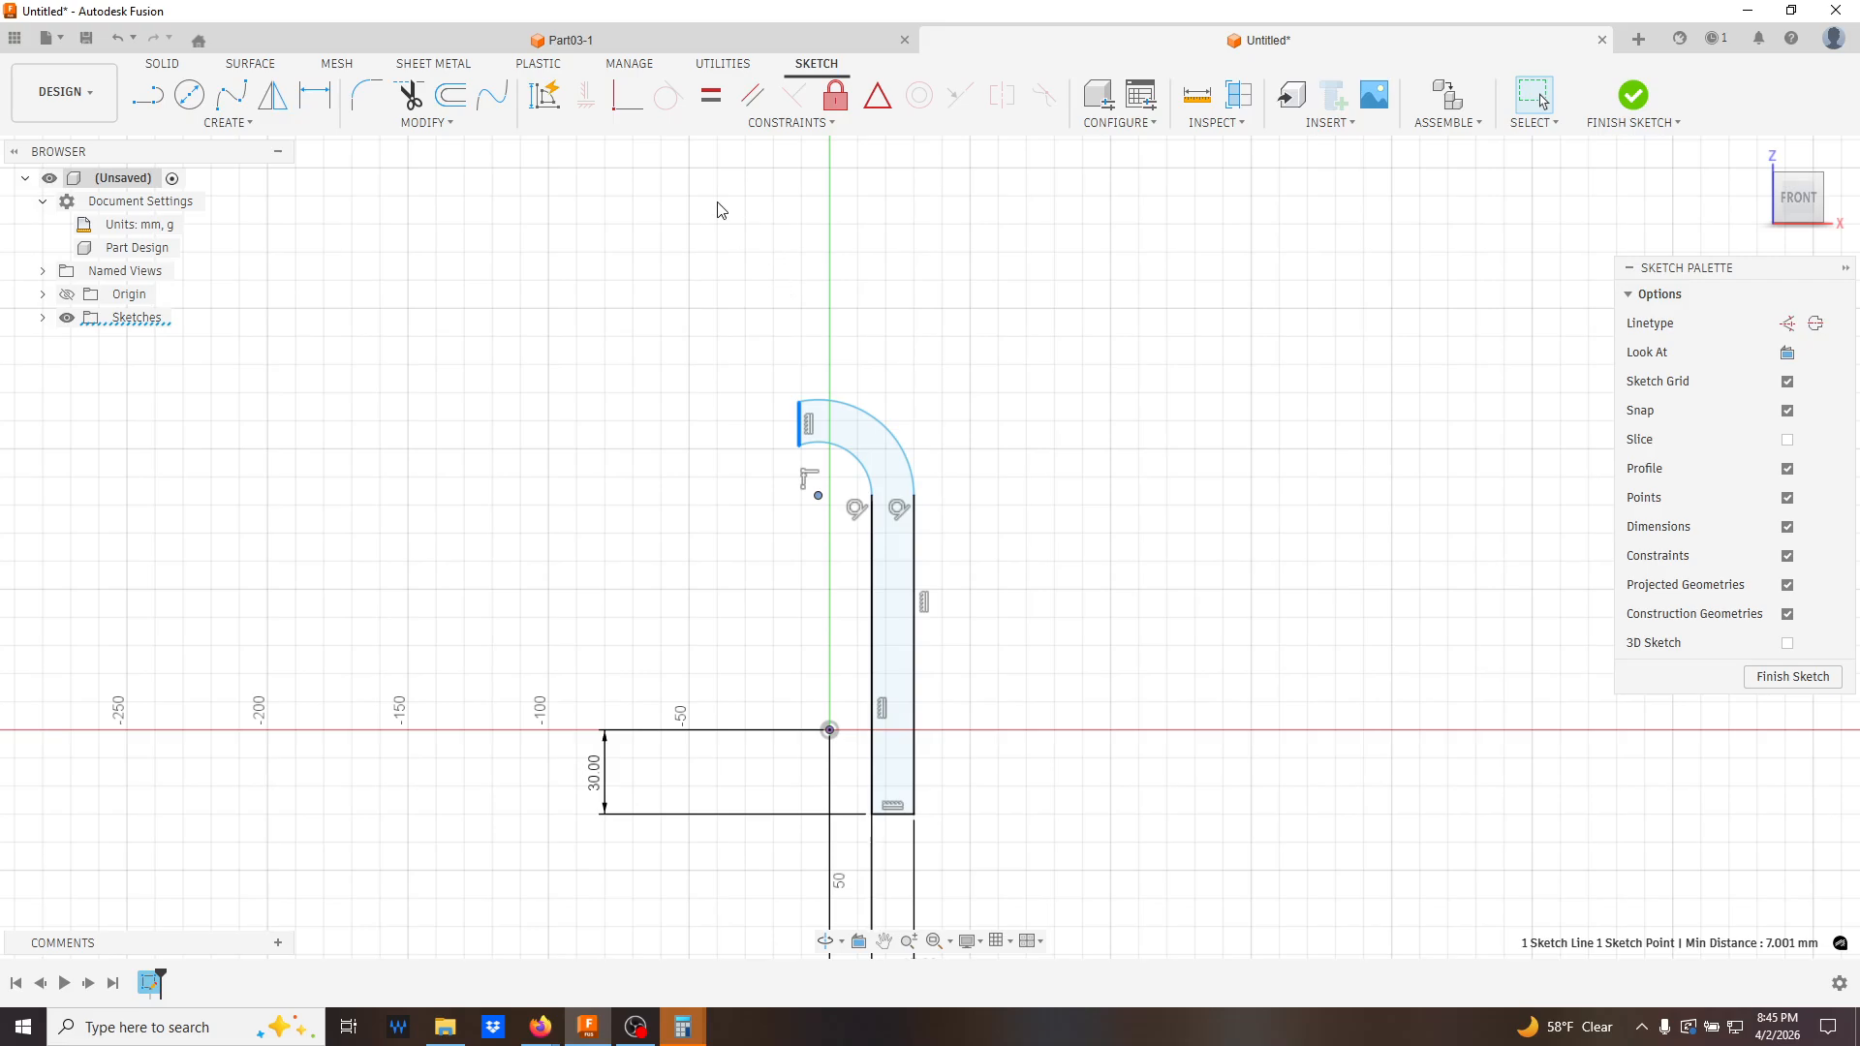
left_click(621, 105)
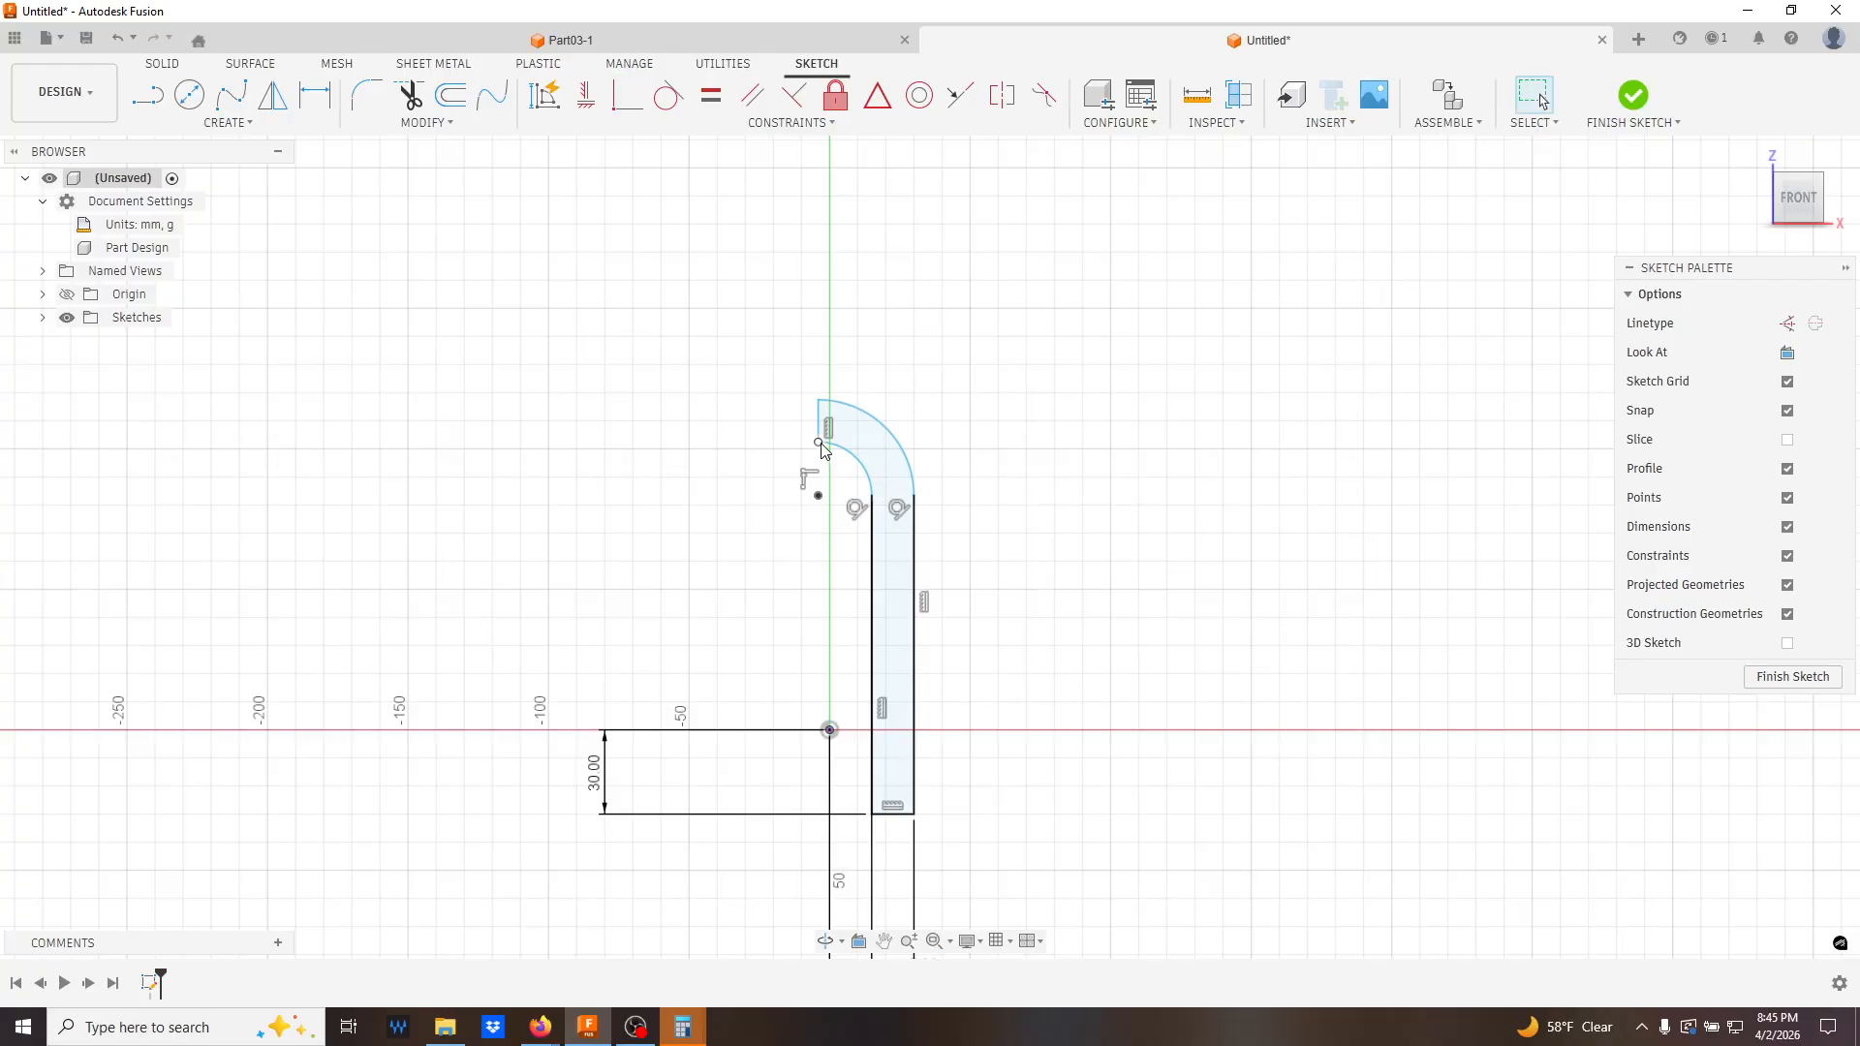
left_click_drag(820, 443, 824, 574)
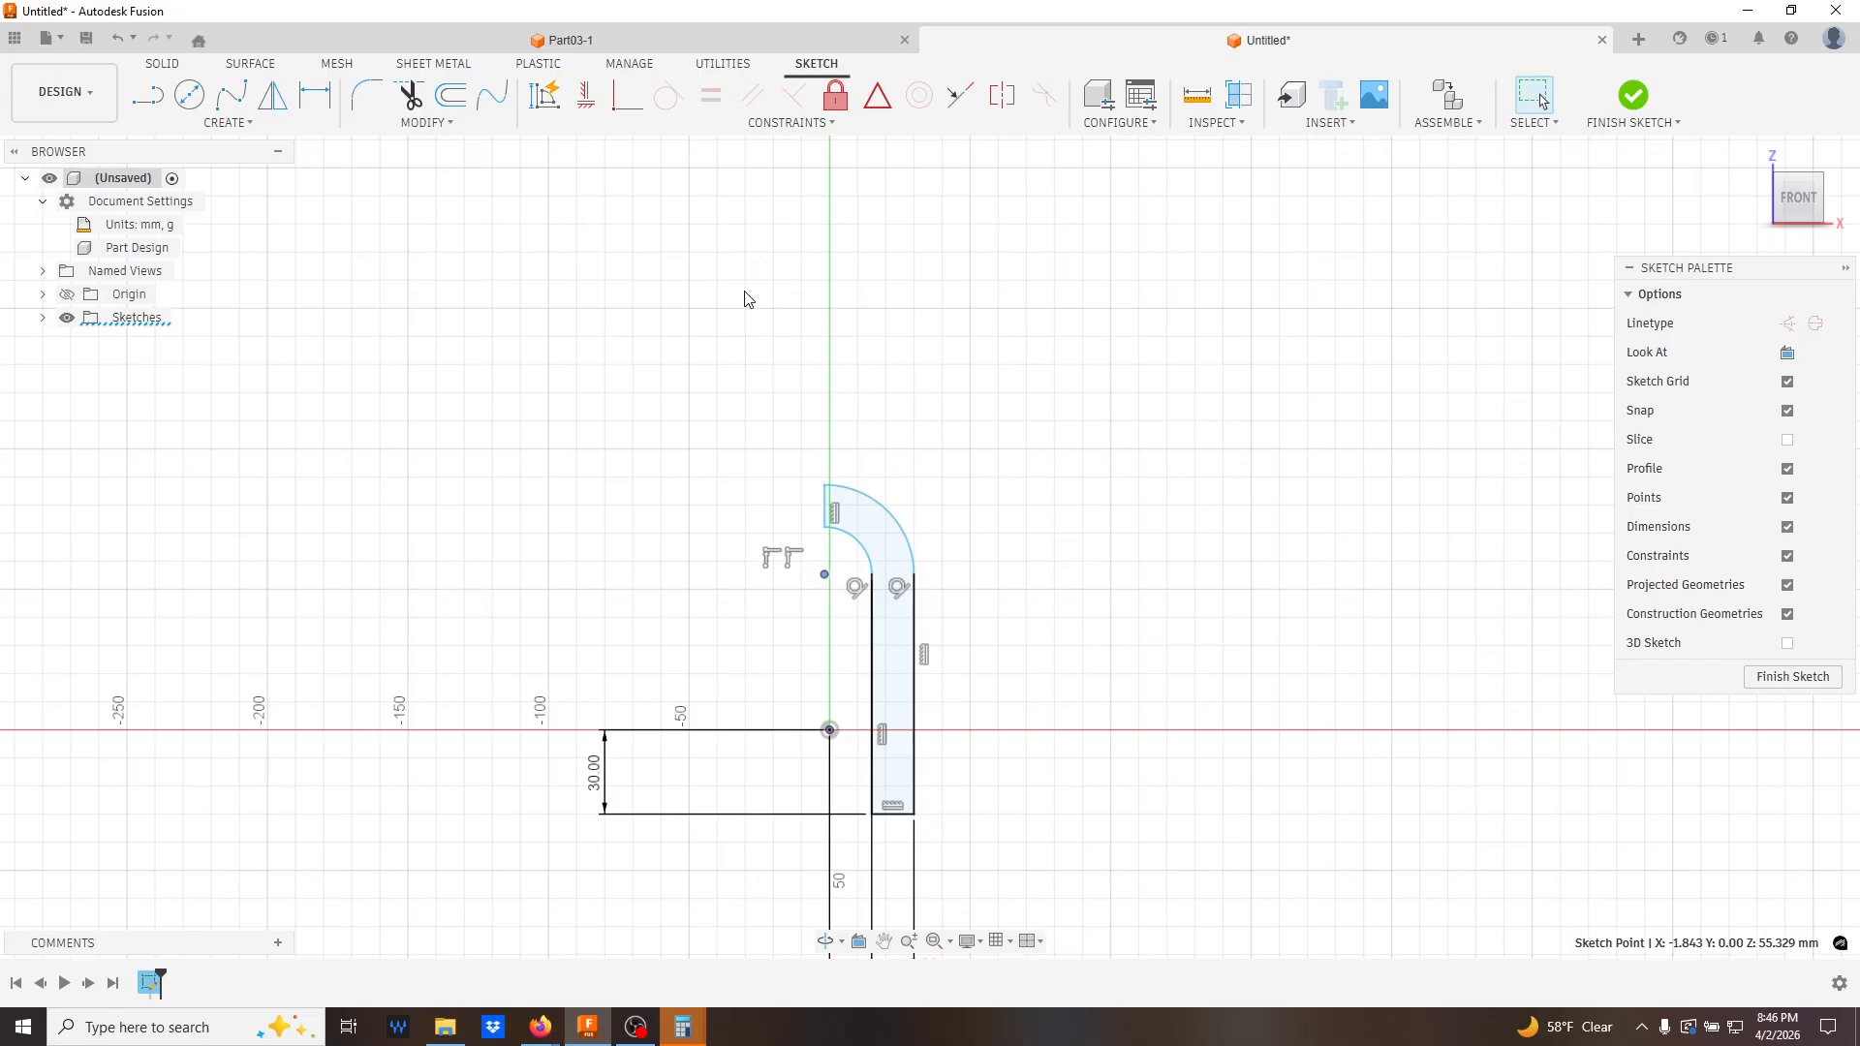
- Try to apply a coincident constraint between the curved end's closing line and the origin
left_click(627, 94)
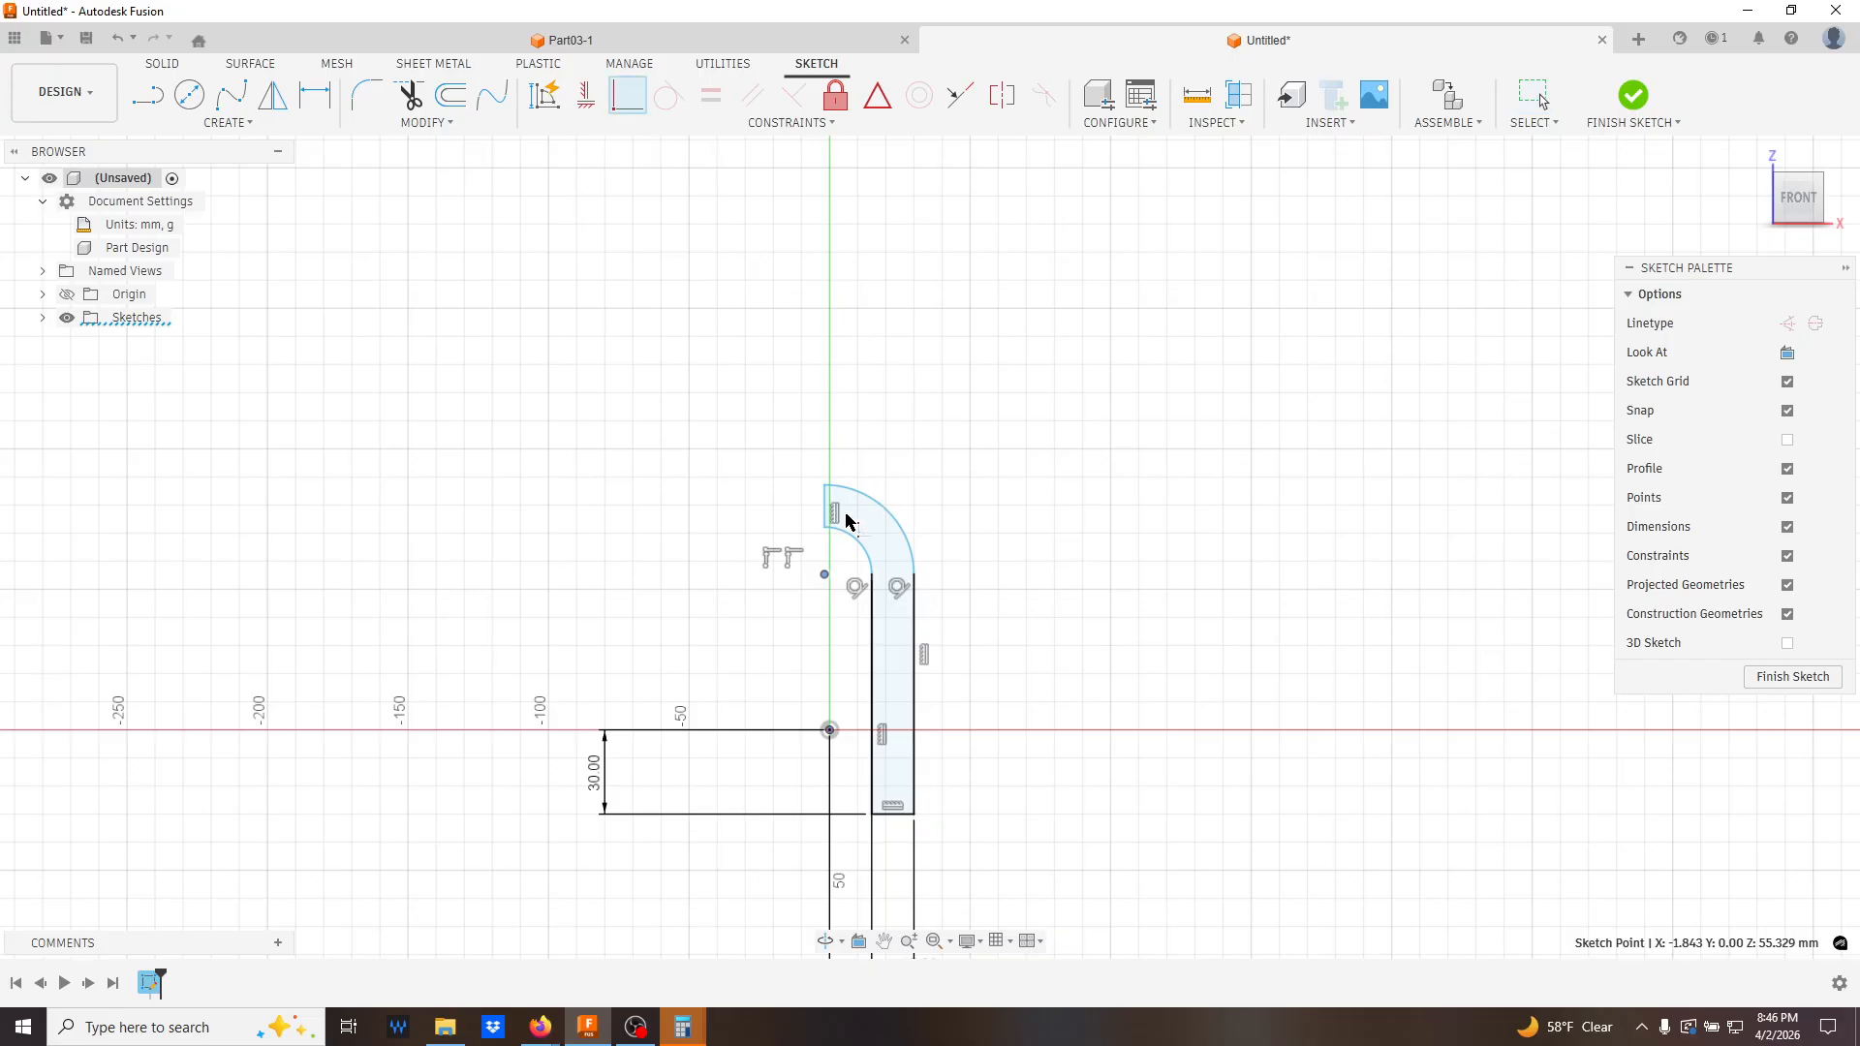
left_click(828, 508)
left_click(830, 732)
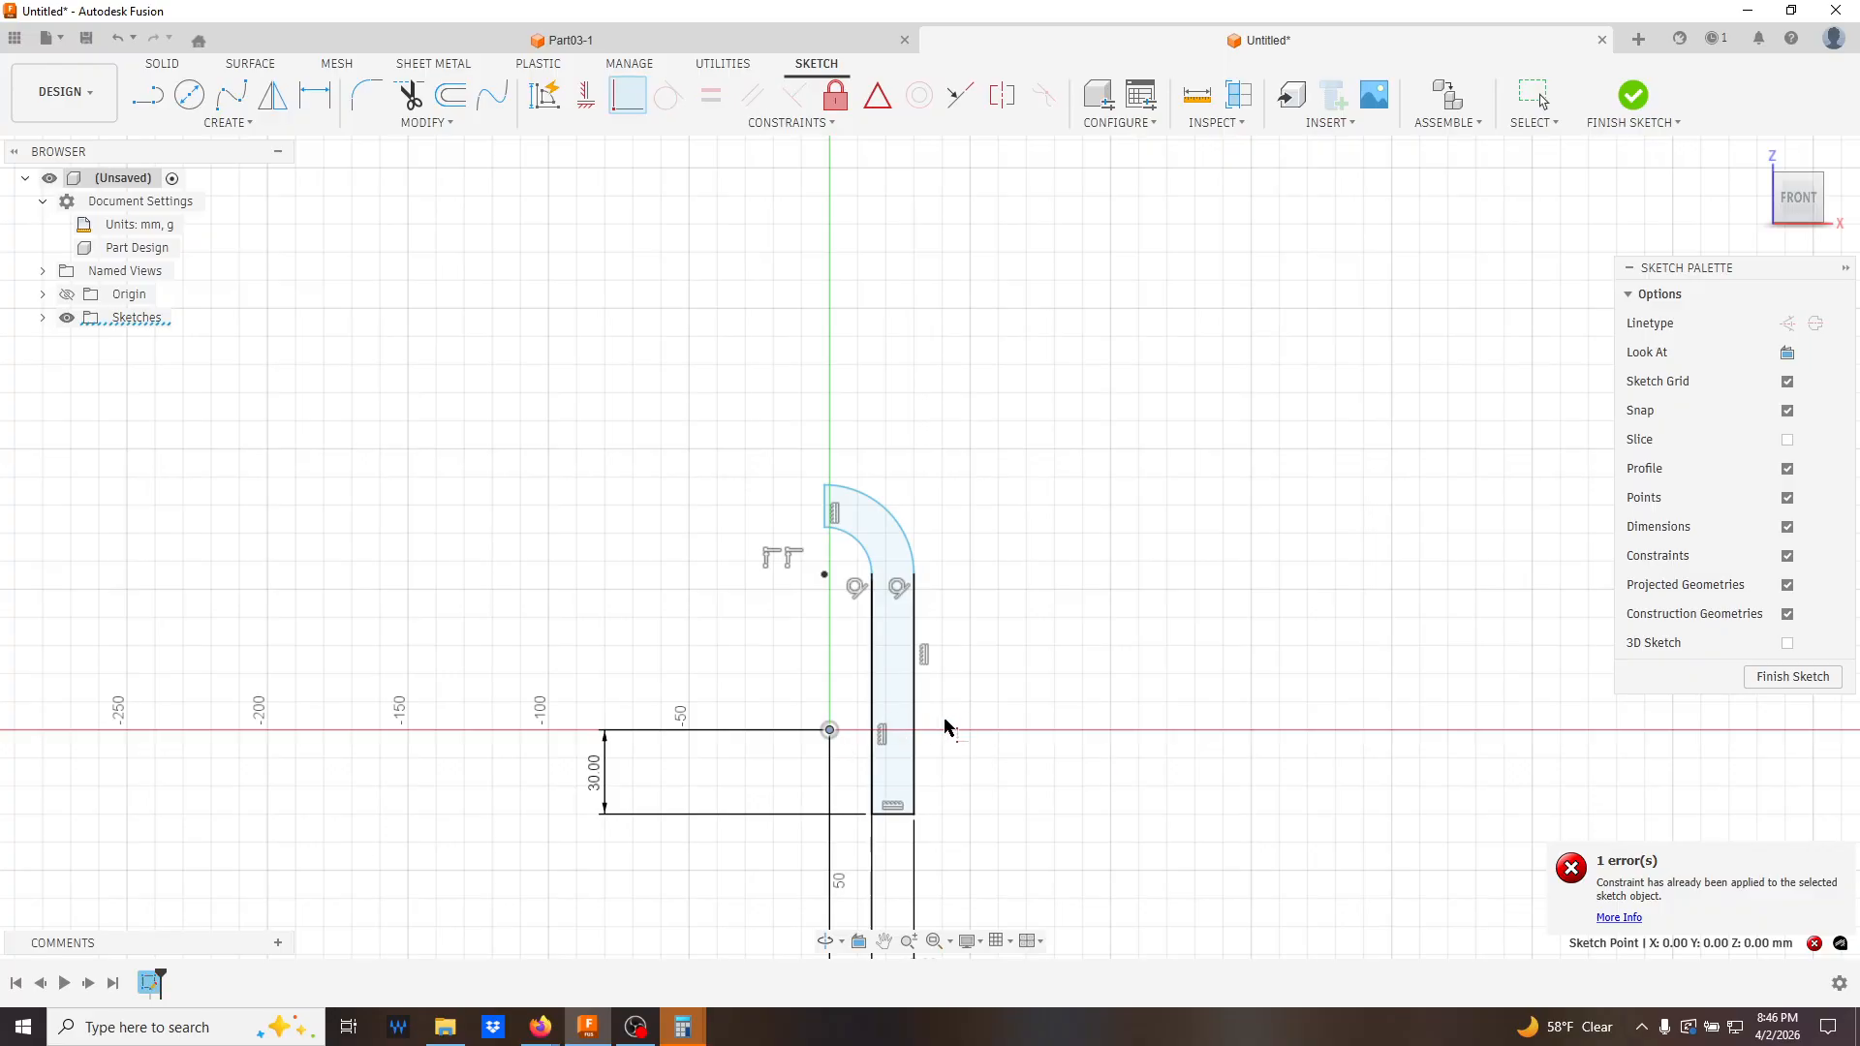
key("Escape")
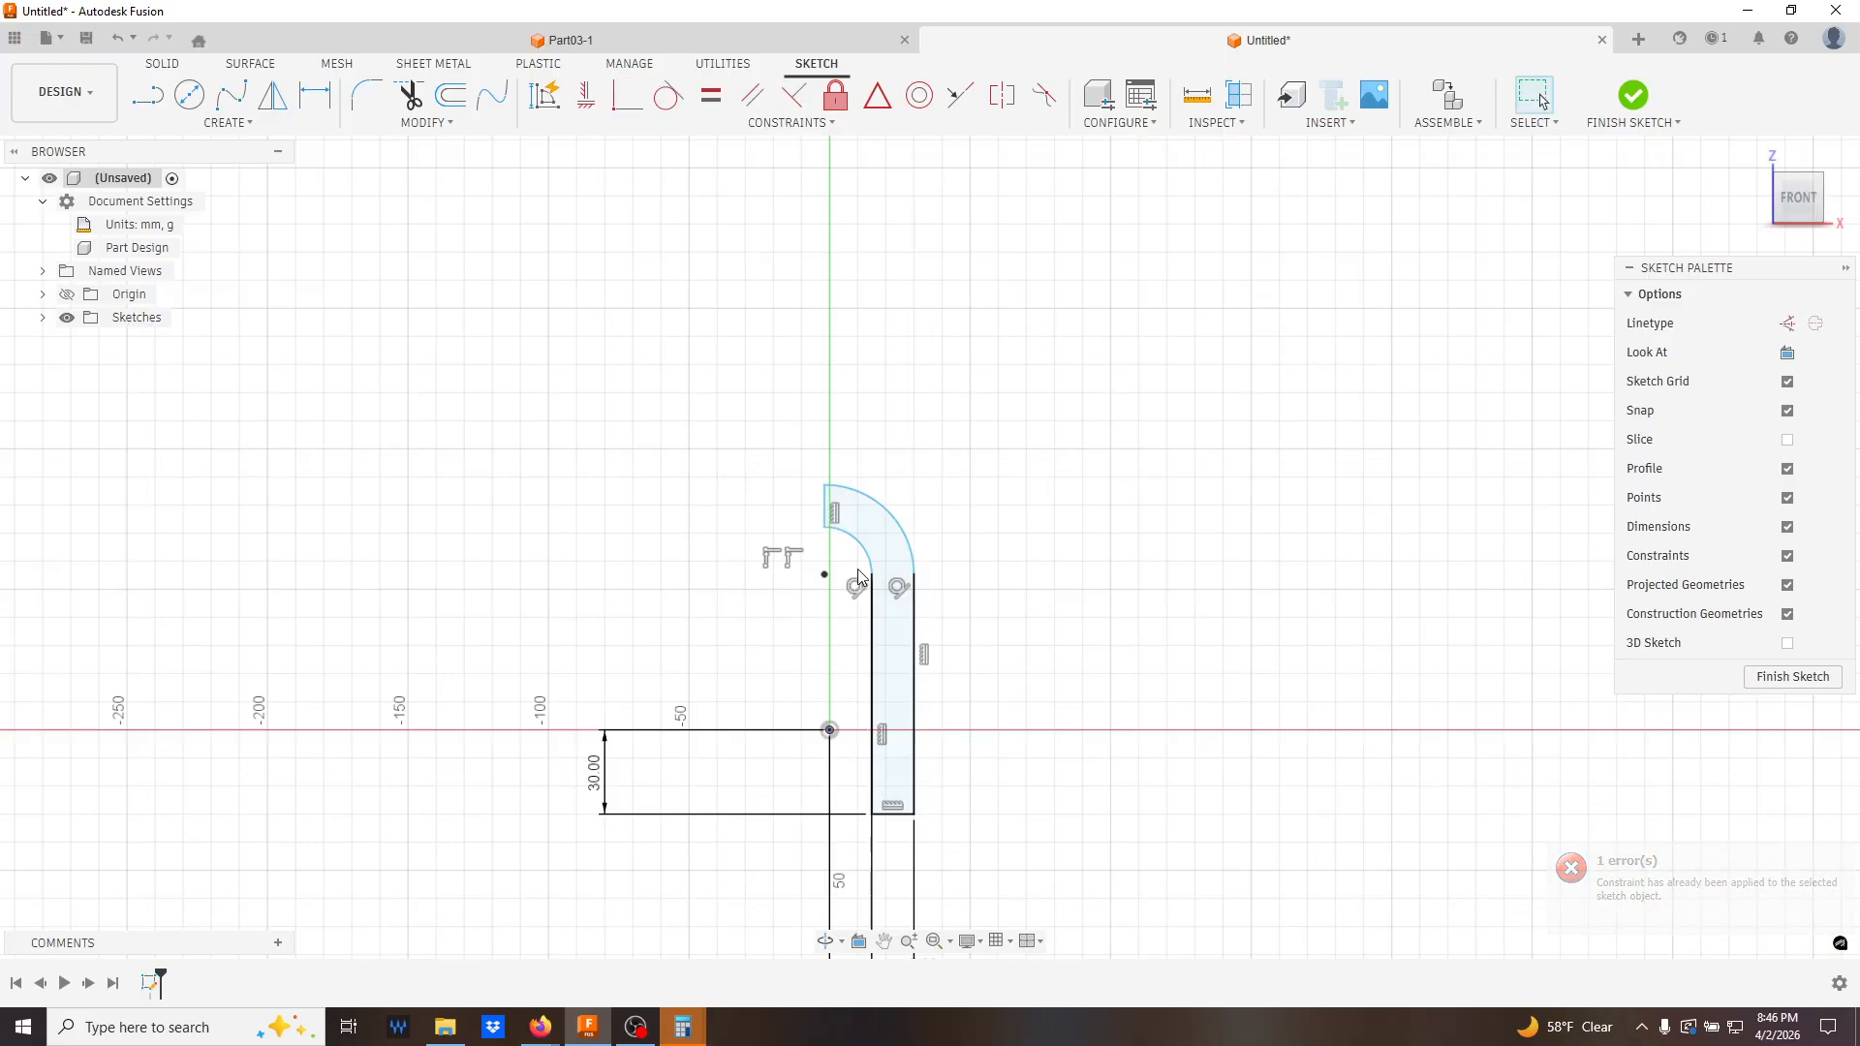
- Make the closing line coincident with the origin and raise its upper end to Z 90 mm along the vertical axis
left_click_drag(824, 576, 846, 578)
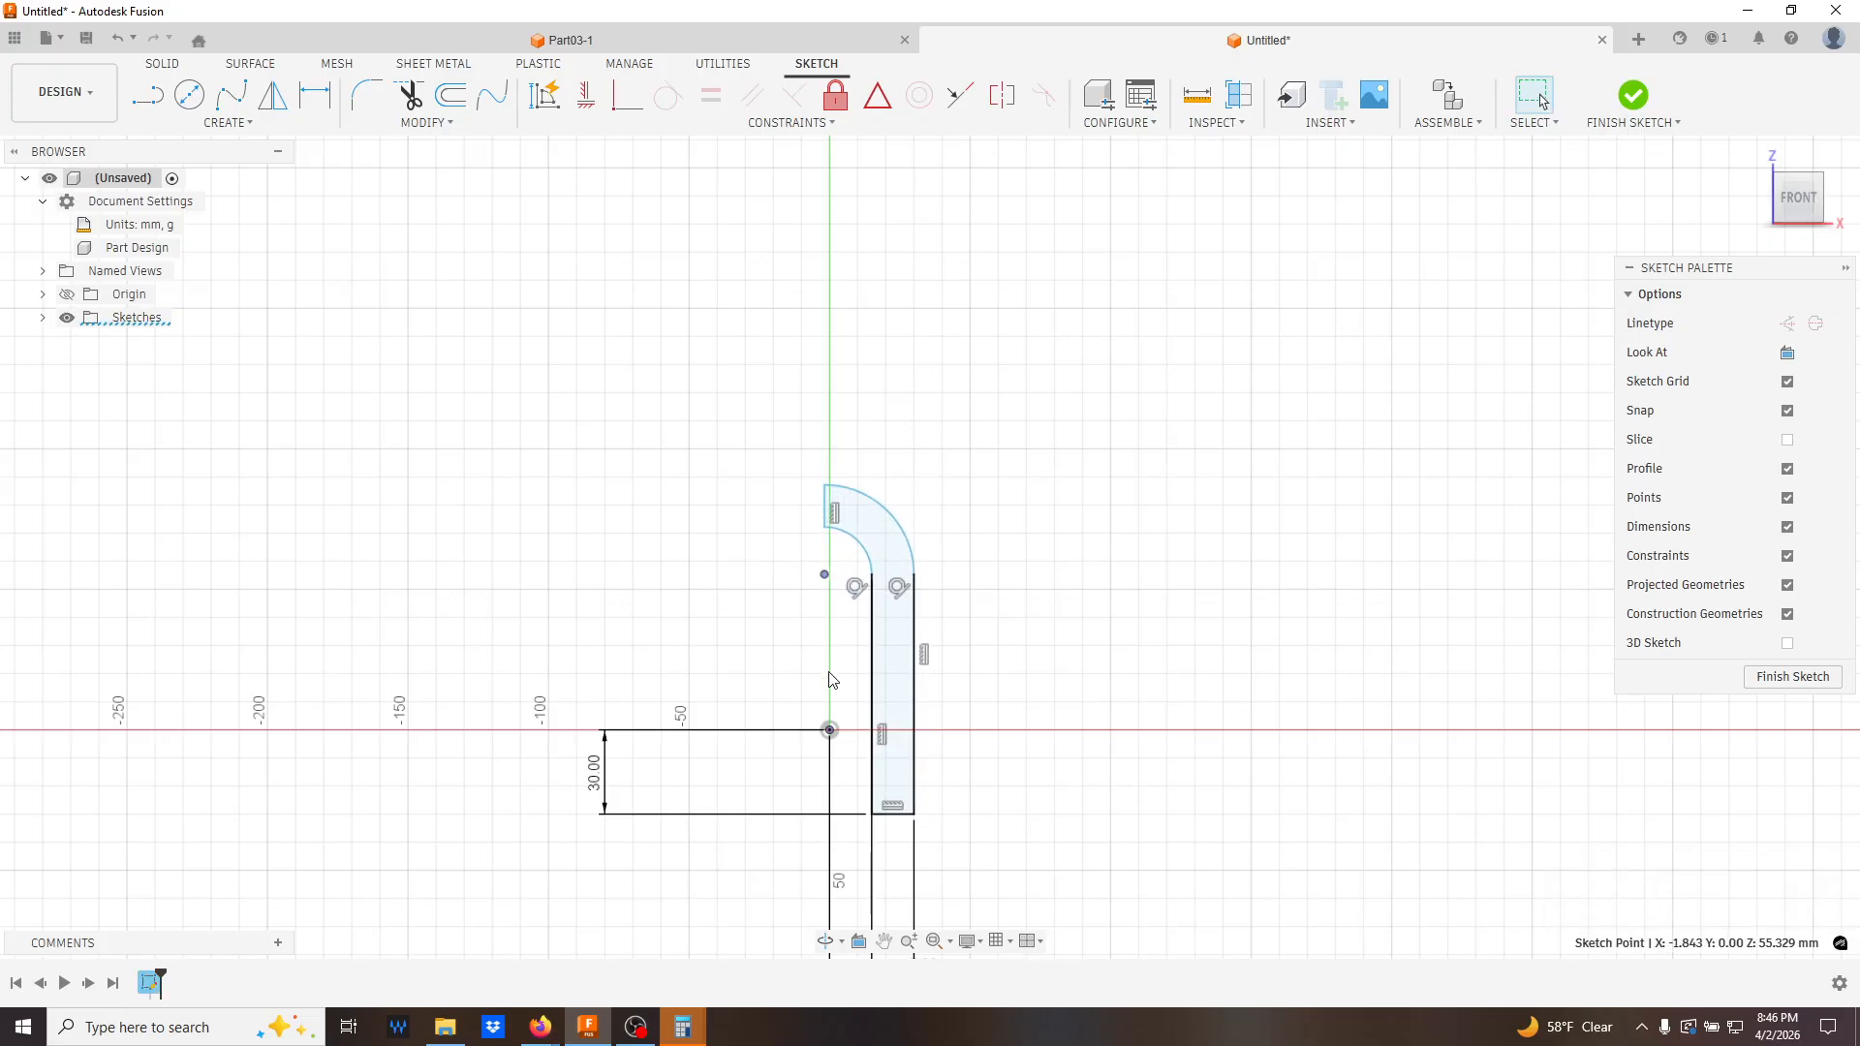
left_click(829, 729)
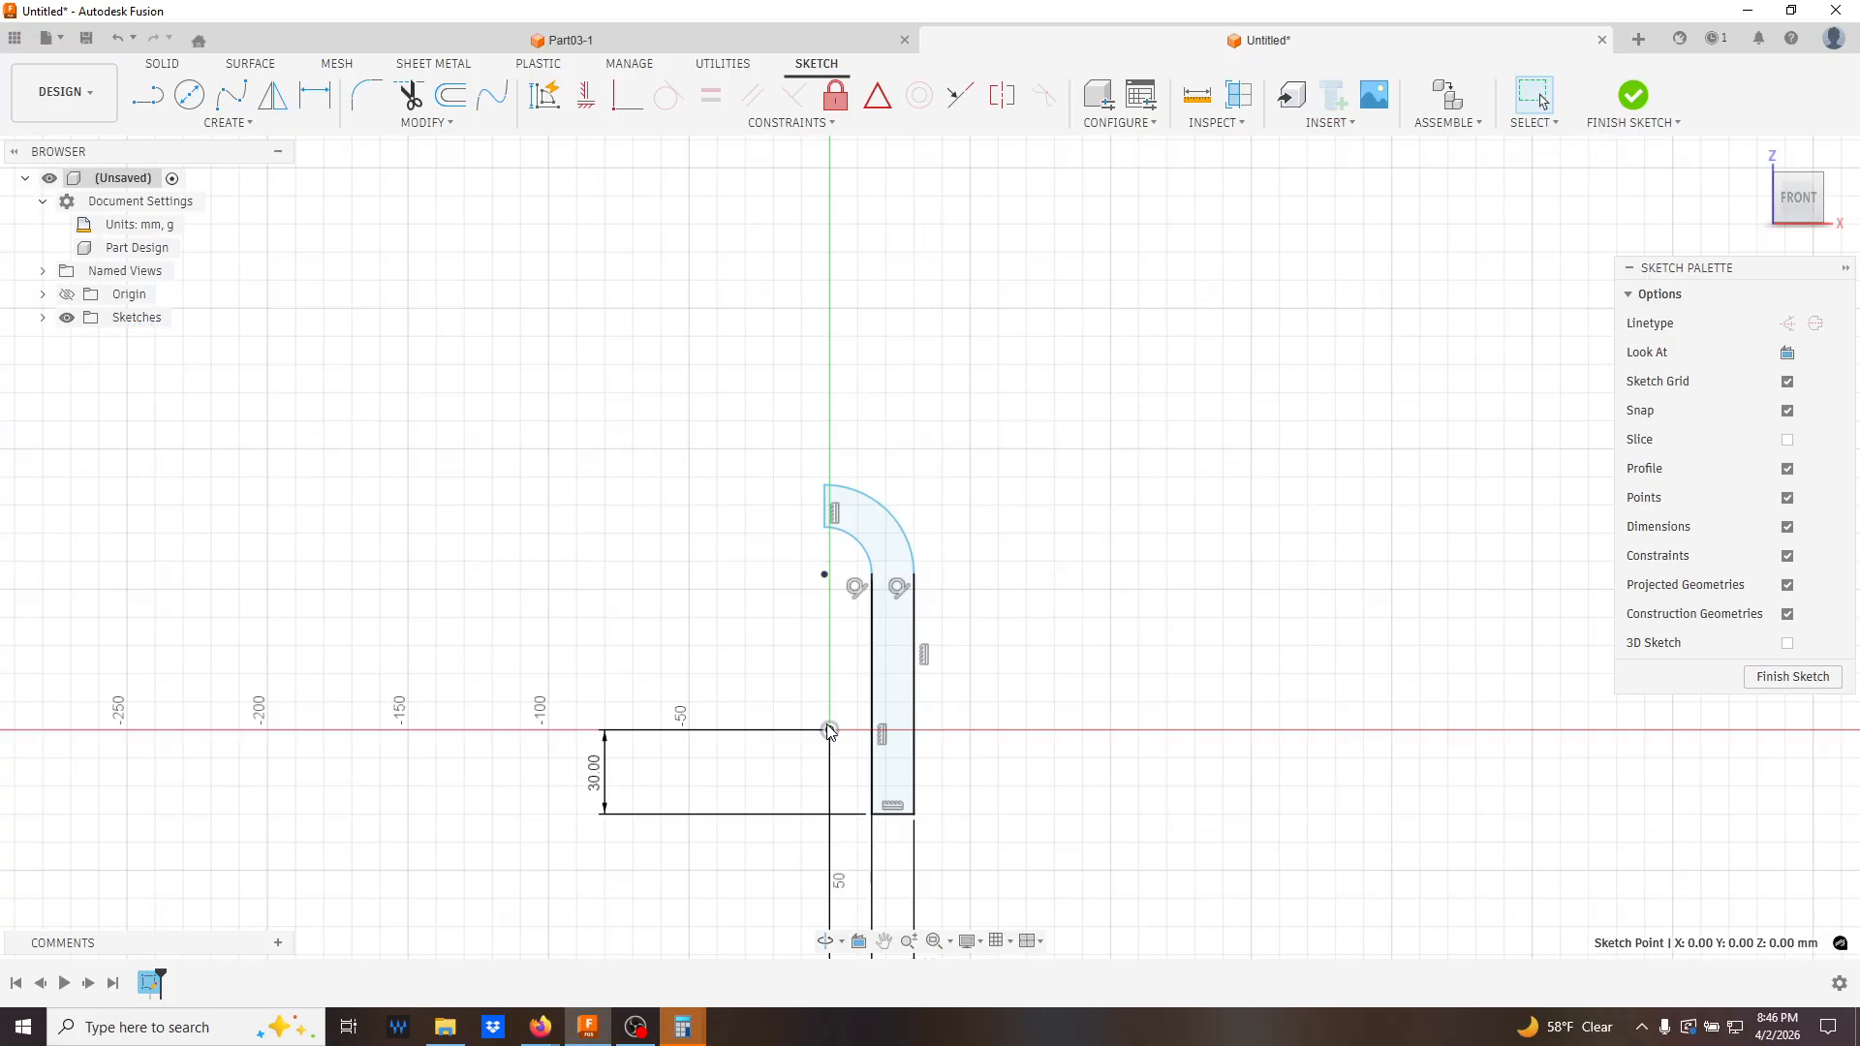
left_click(830, 513)
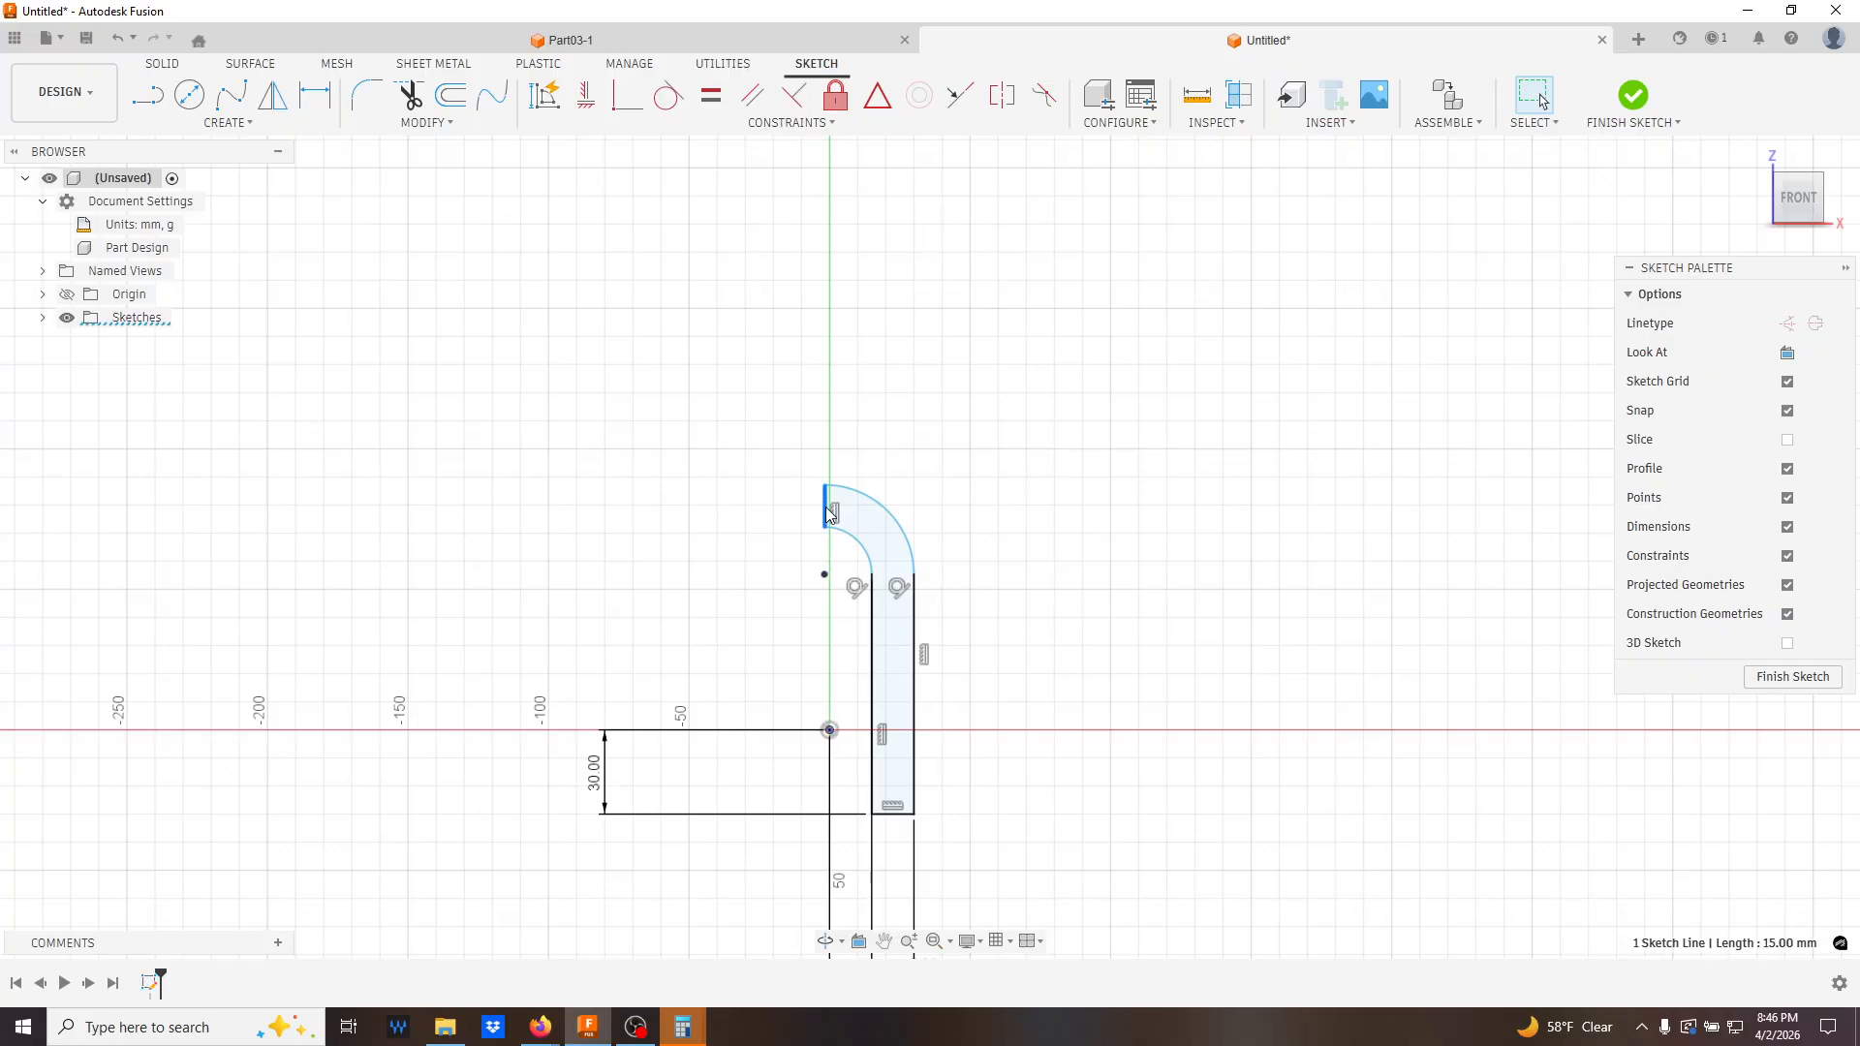
left_click(830, 733, "shift")
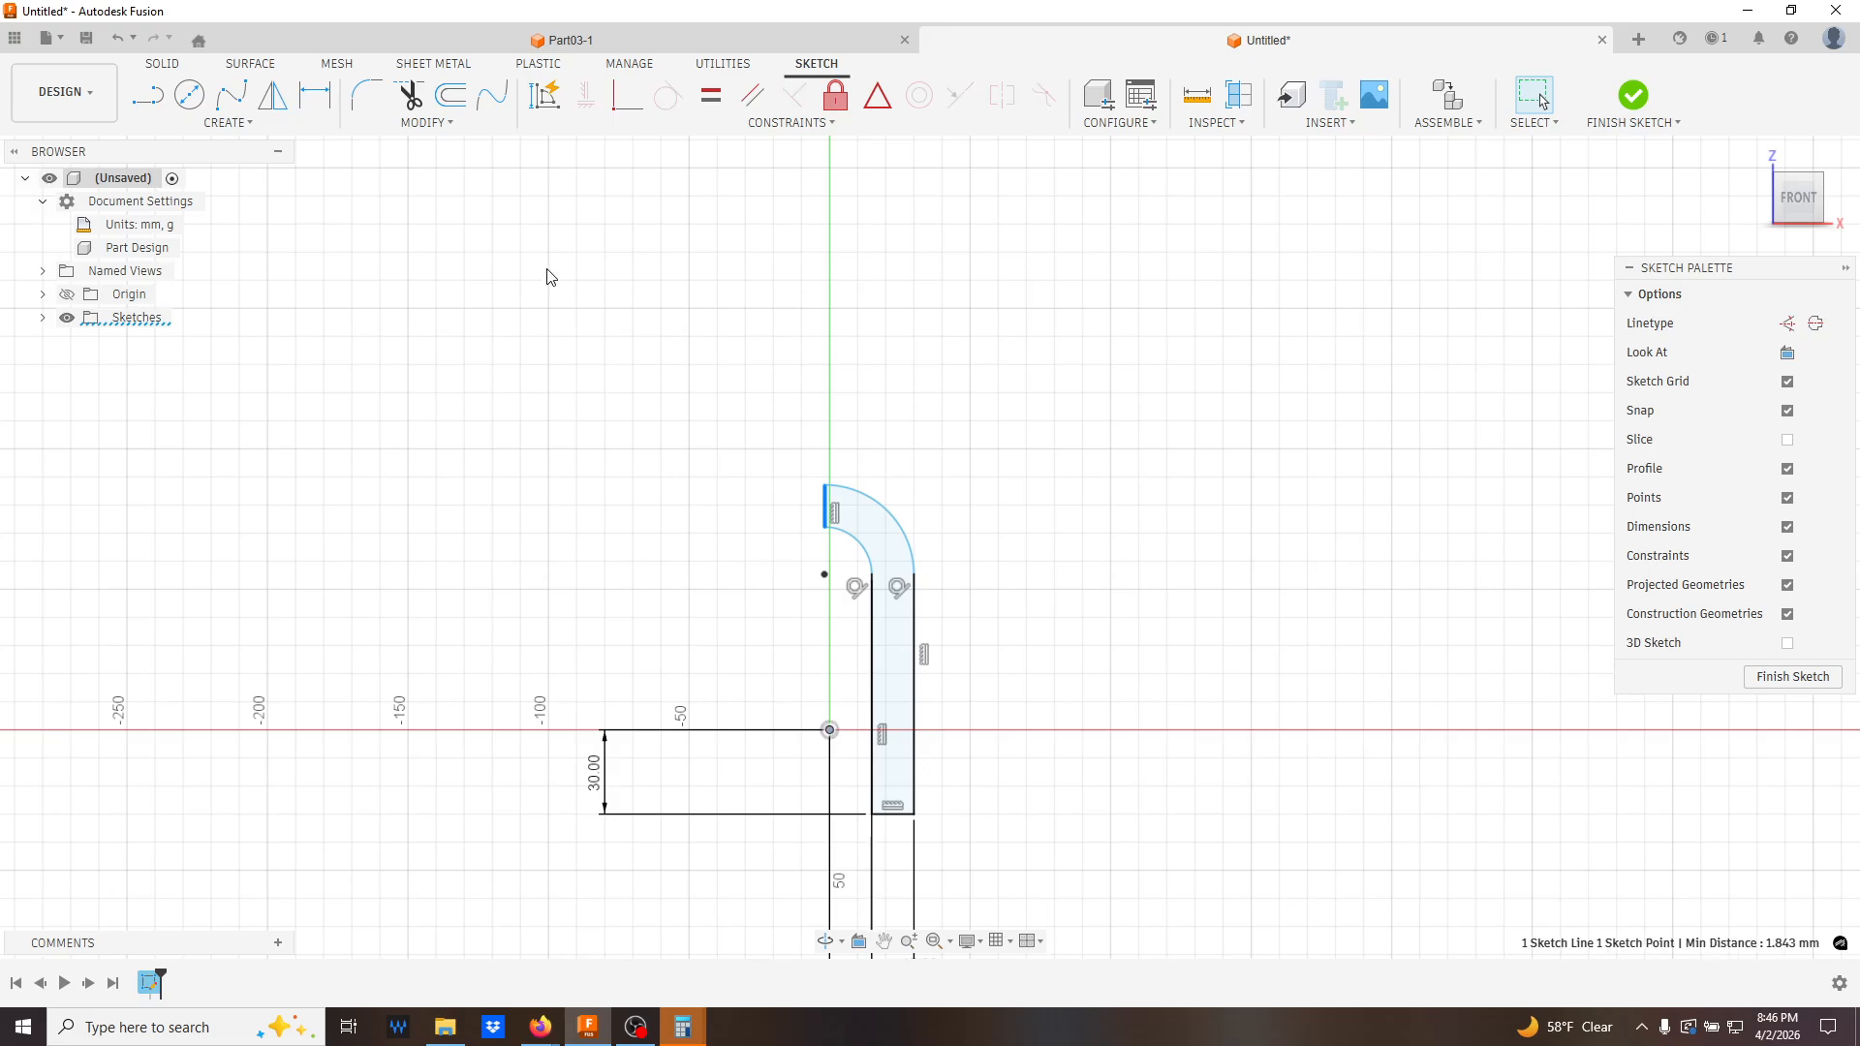
left_click(623, 111)
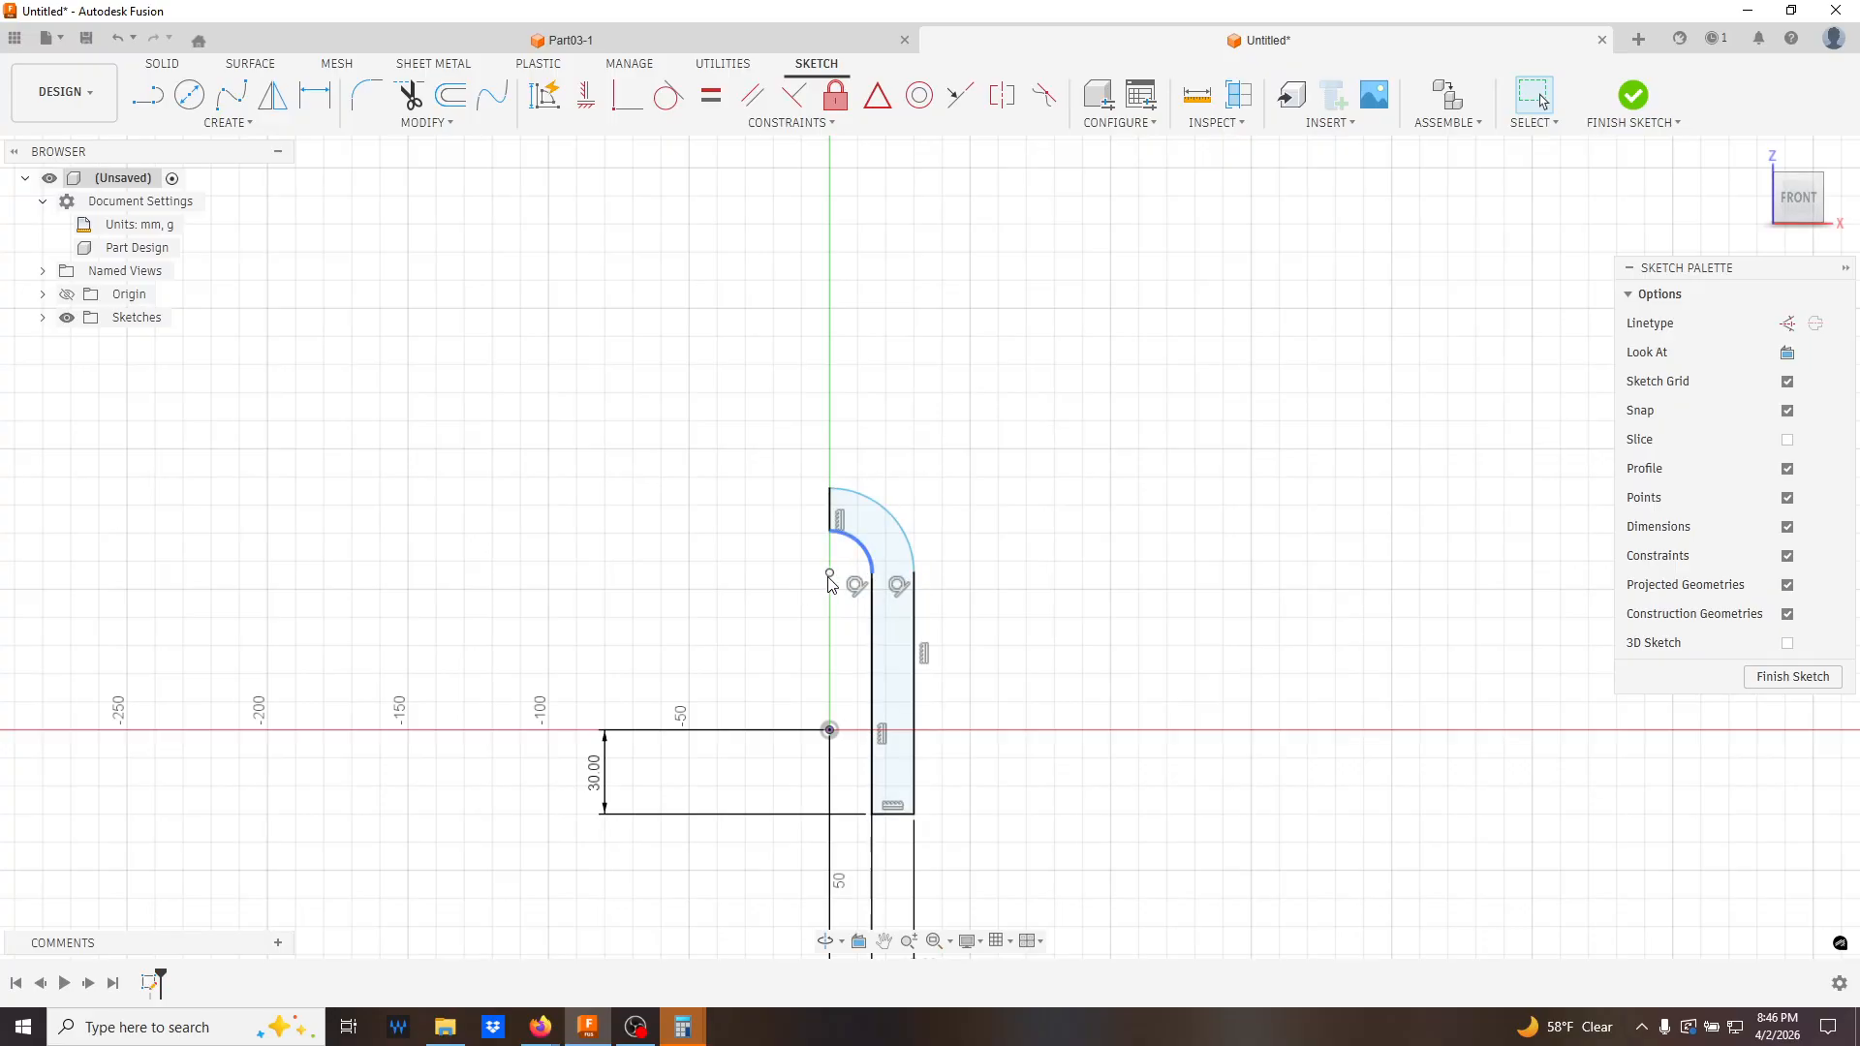
mouse_move(831, 482)
left_mouse_down()
mouse_move(830, 416)
mouse_move(821, 520)
mouse_move(831, 480)
left_mouse_up()
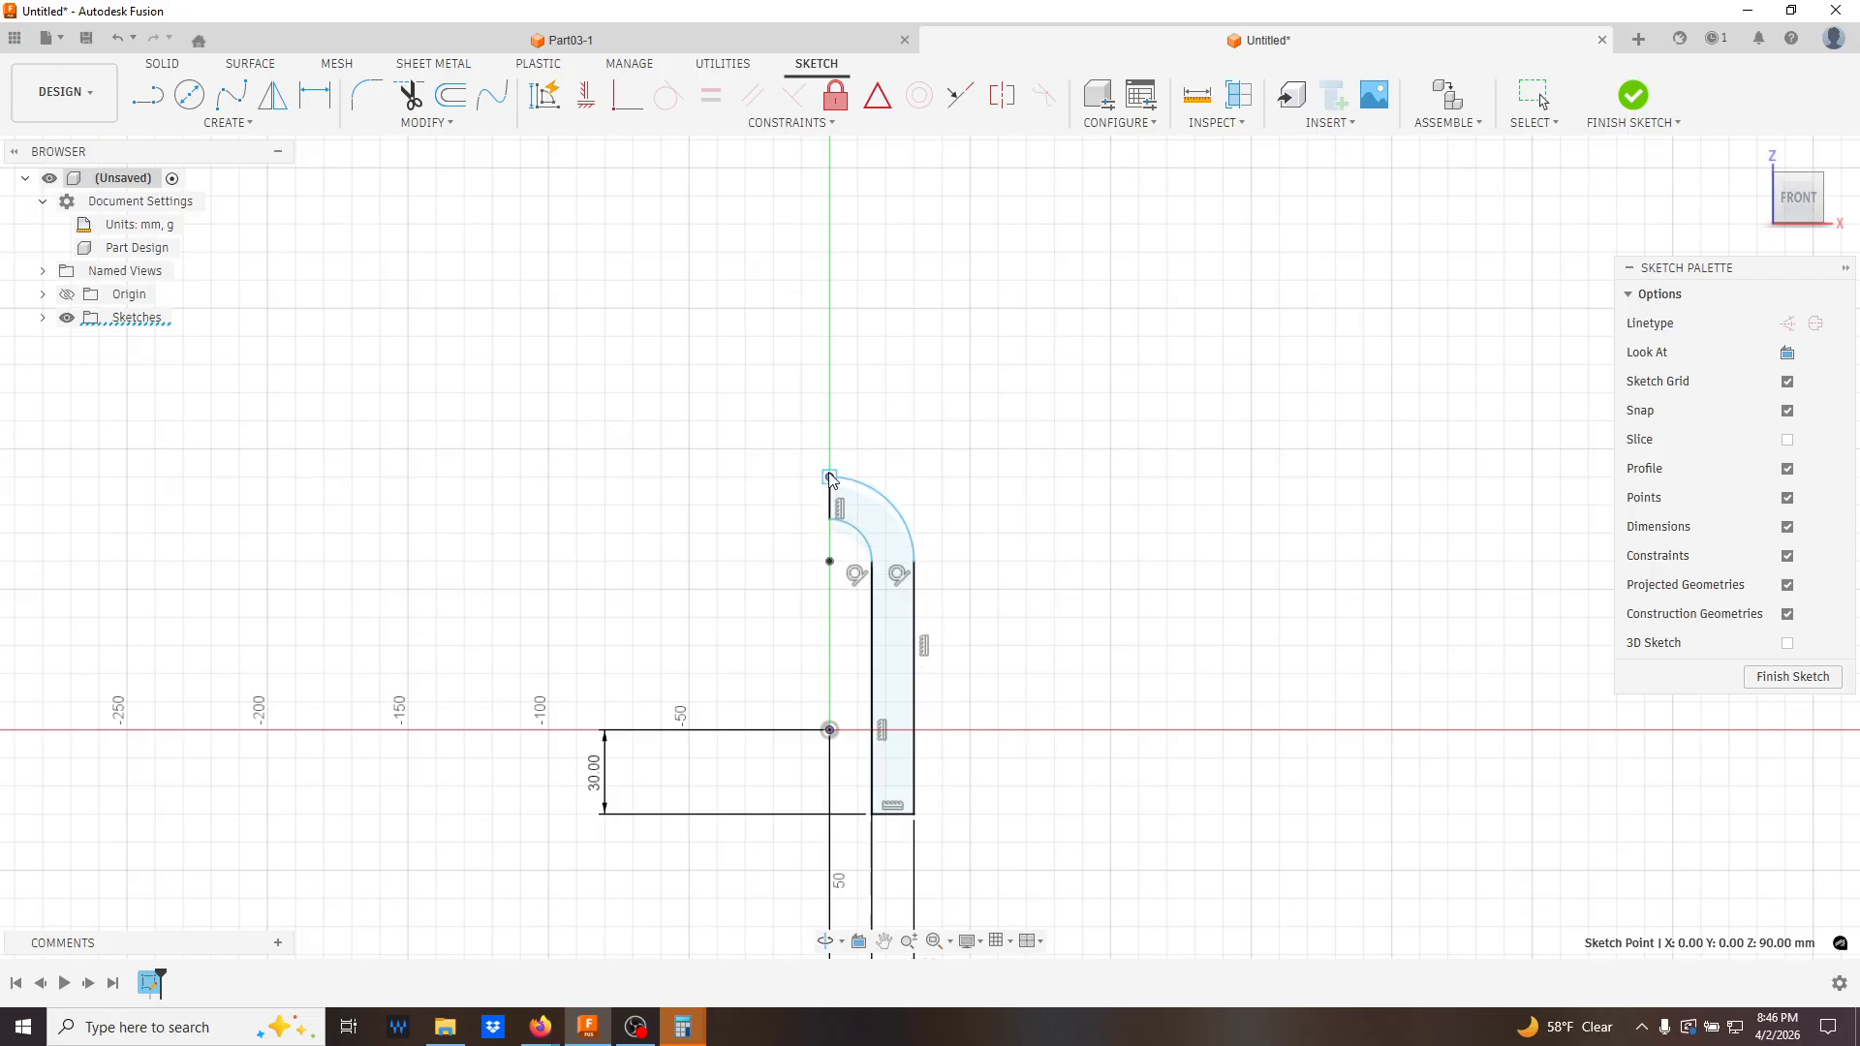
left_click(315, 94)
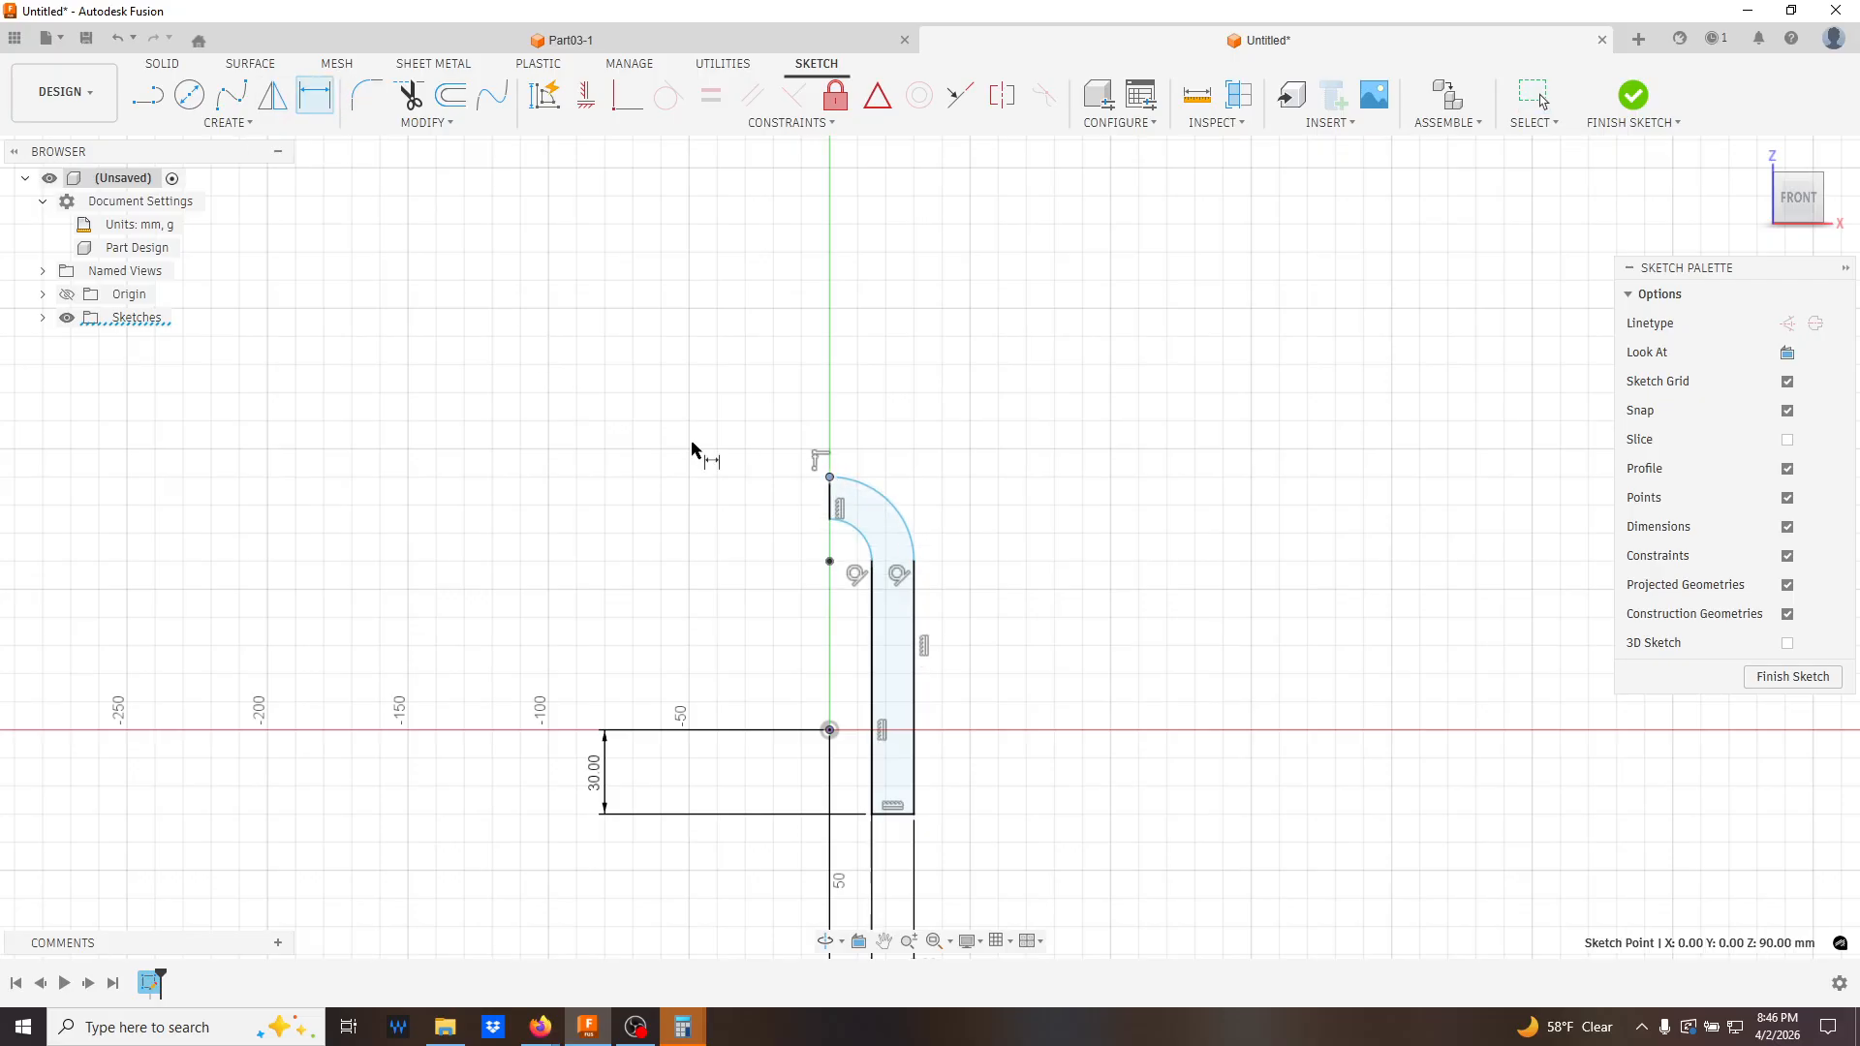
left_click(828, 732)
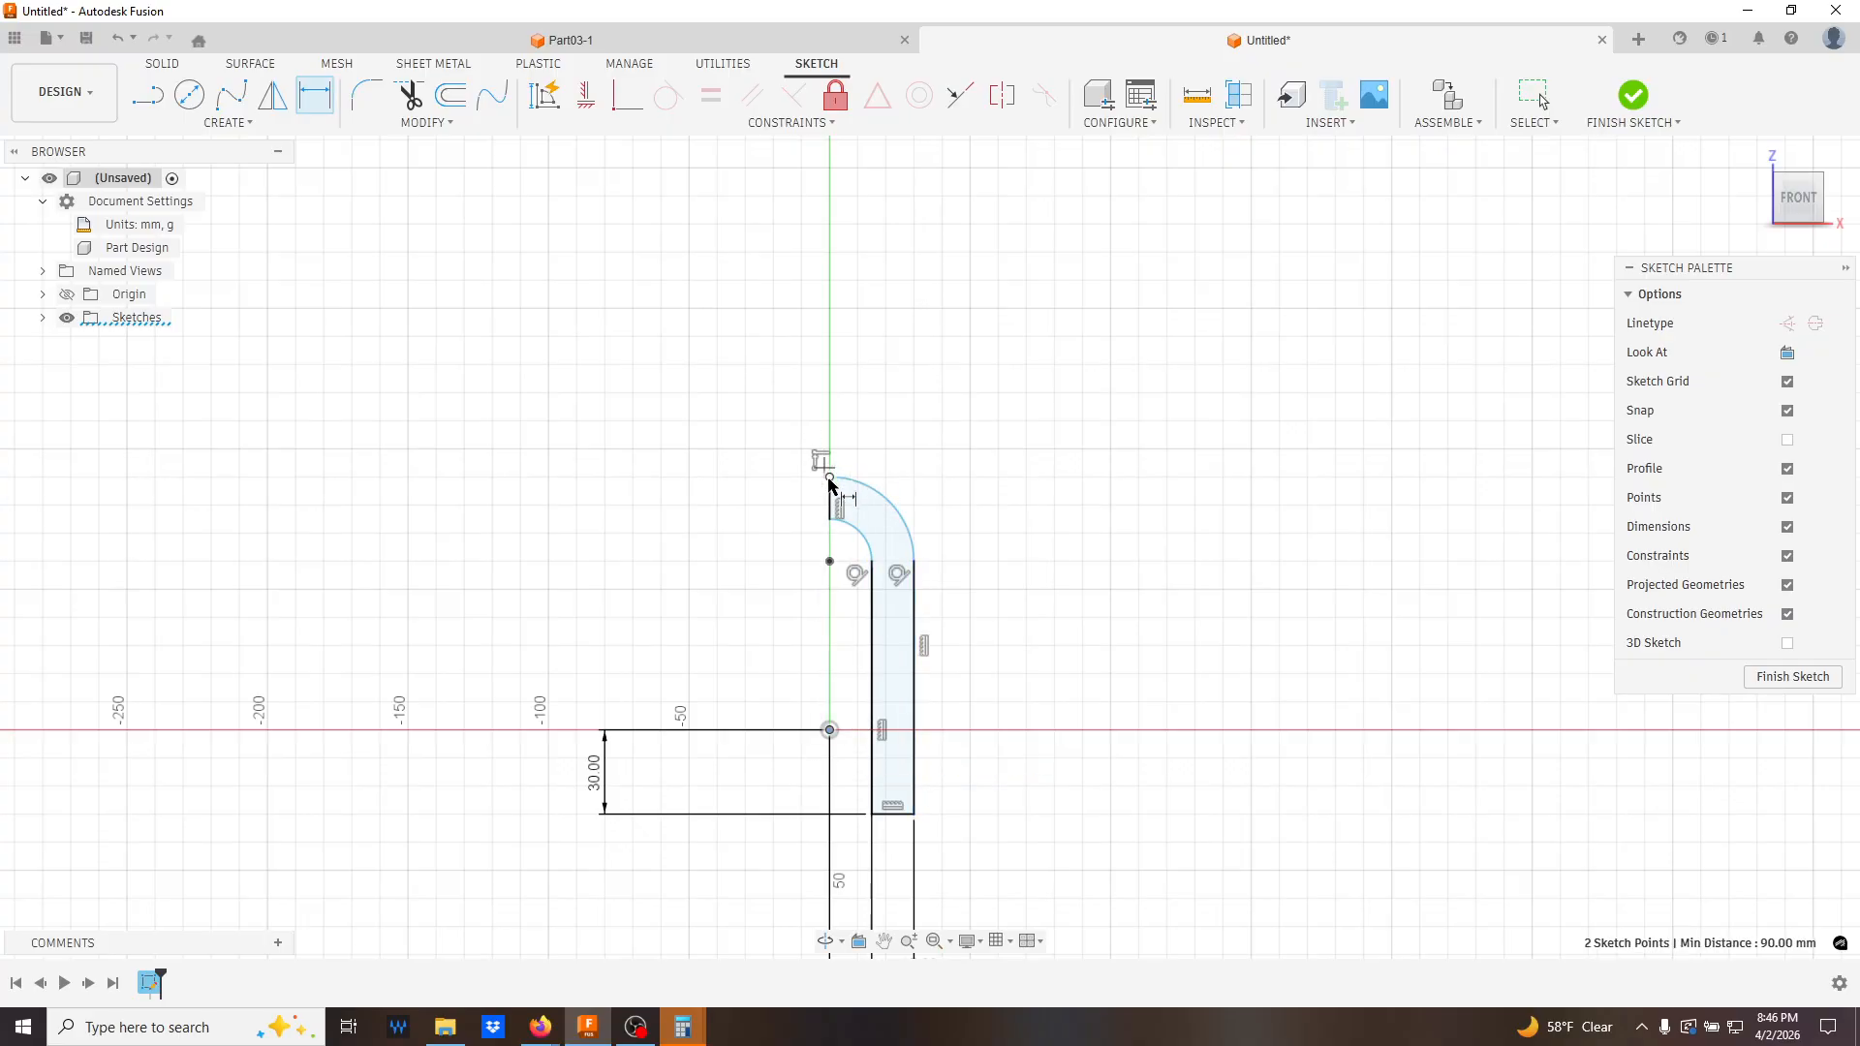
key("Escape")
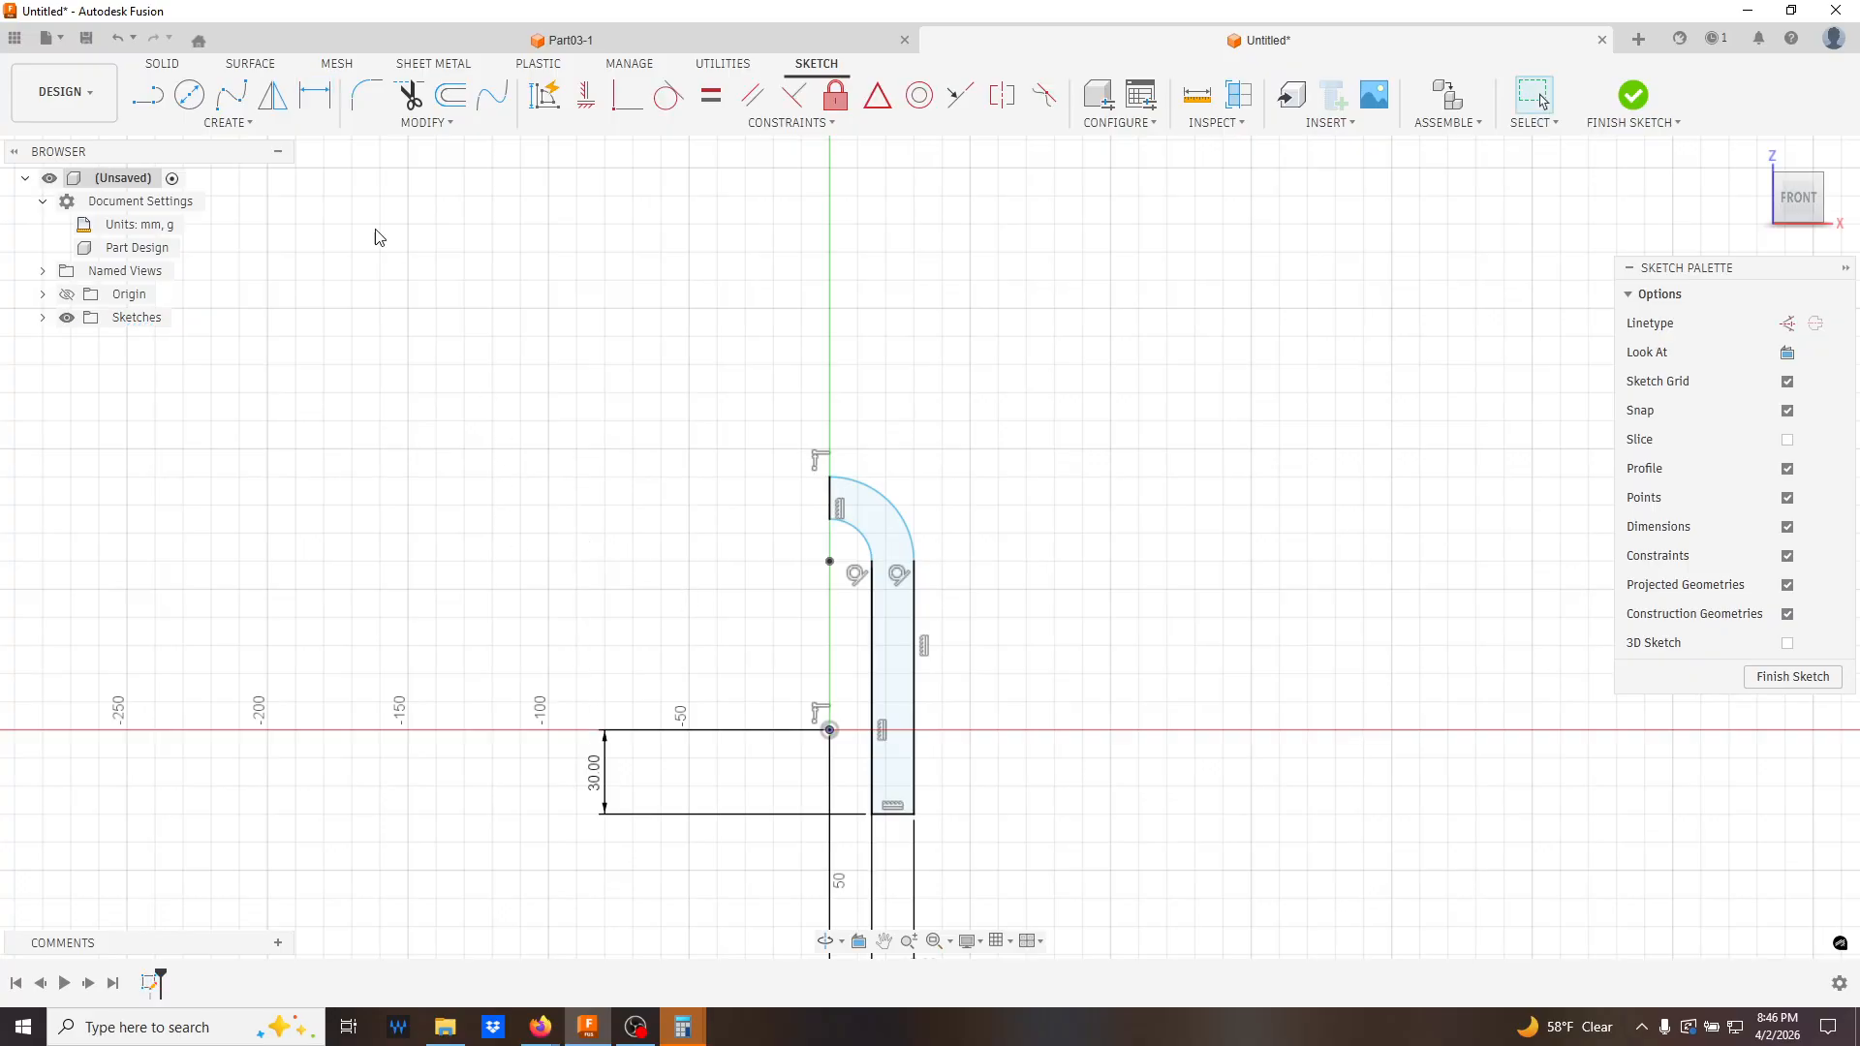
- Dimension the vertical distance from the origin to the upper end of the profile's closing line as 70 mm
left_click(315, 95)
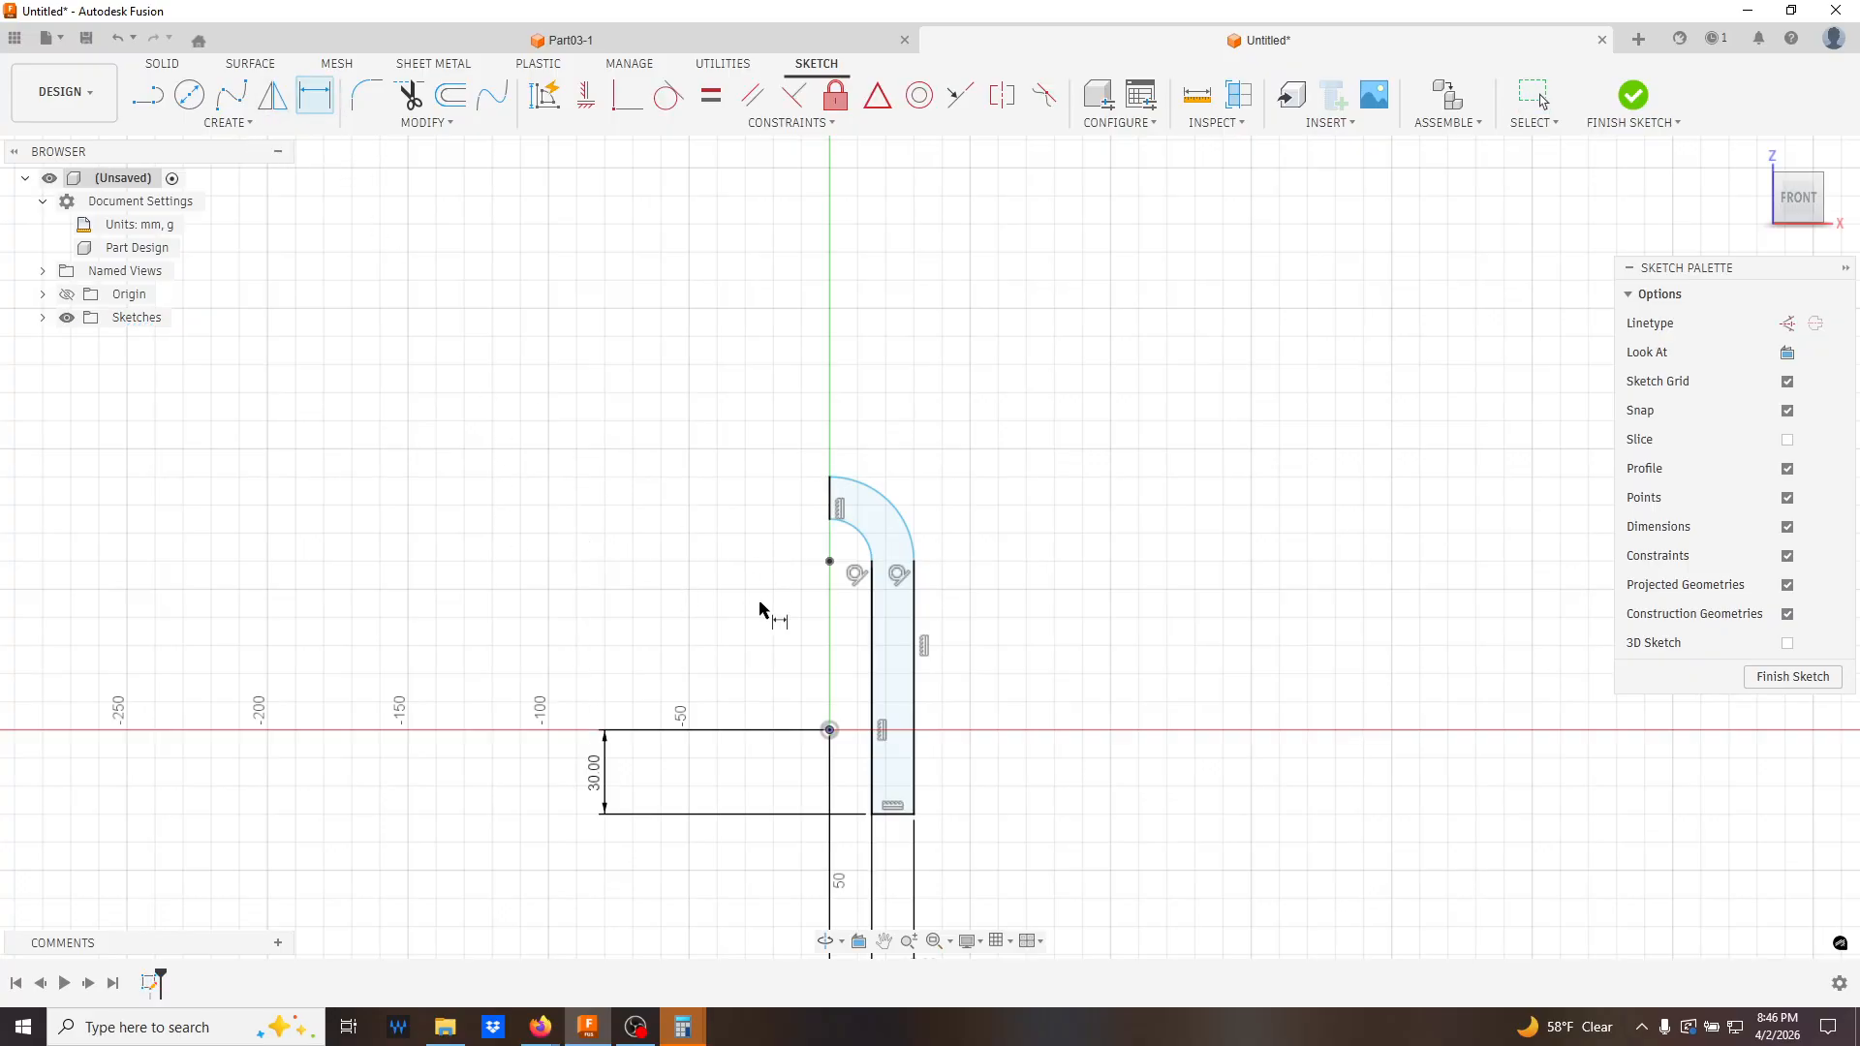
left_click(829, 731)
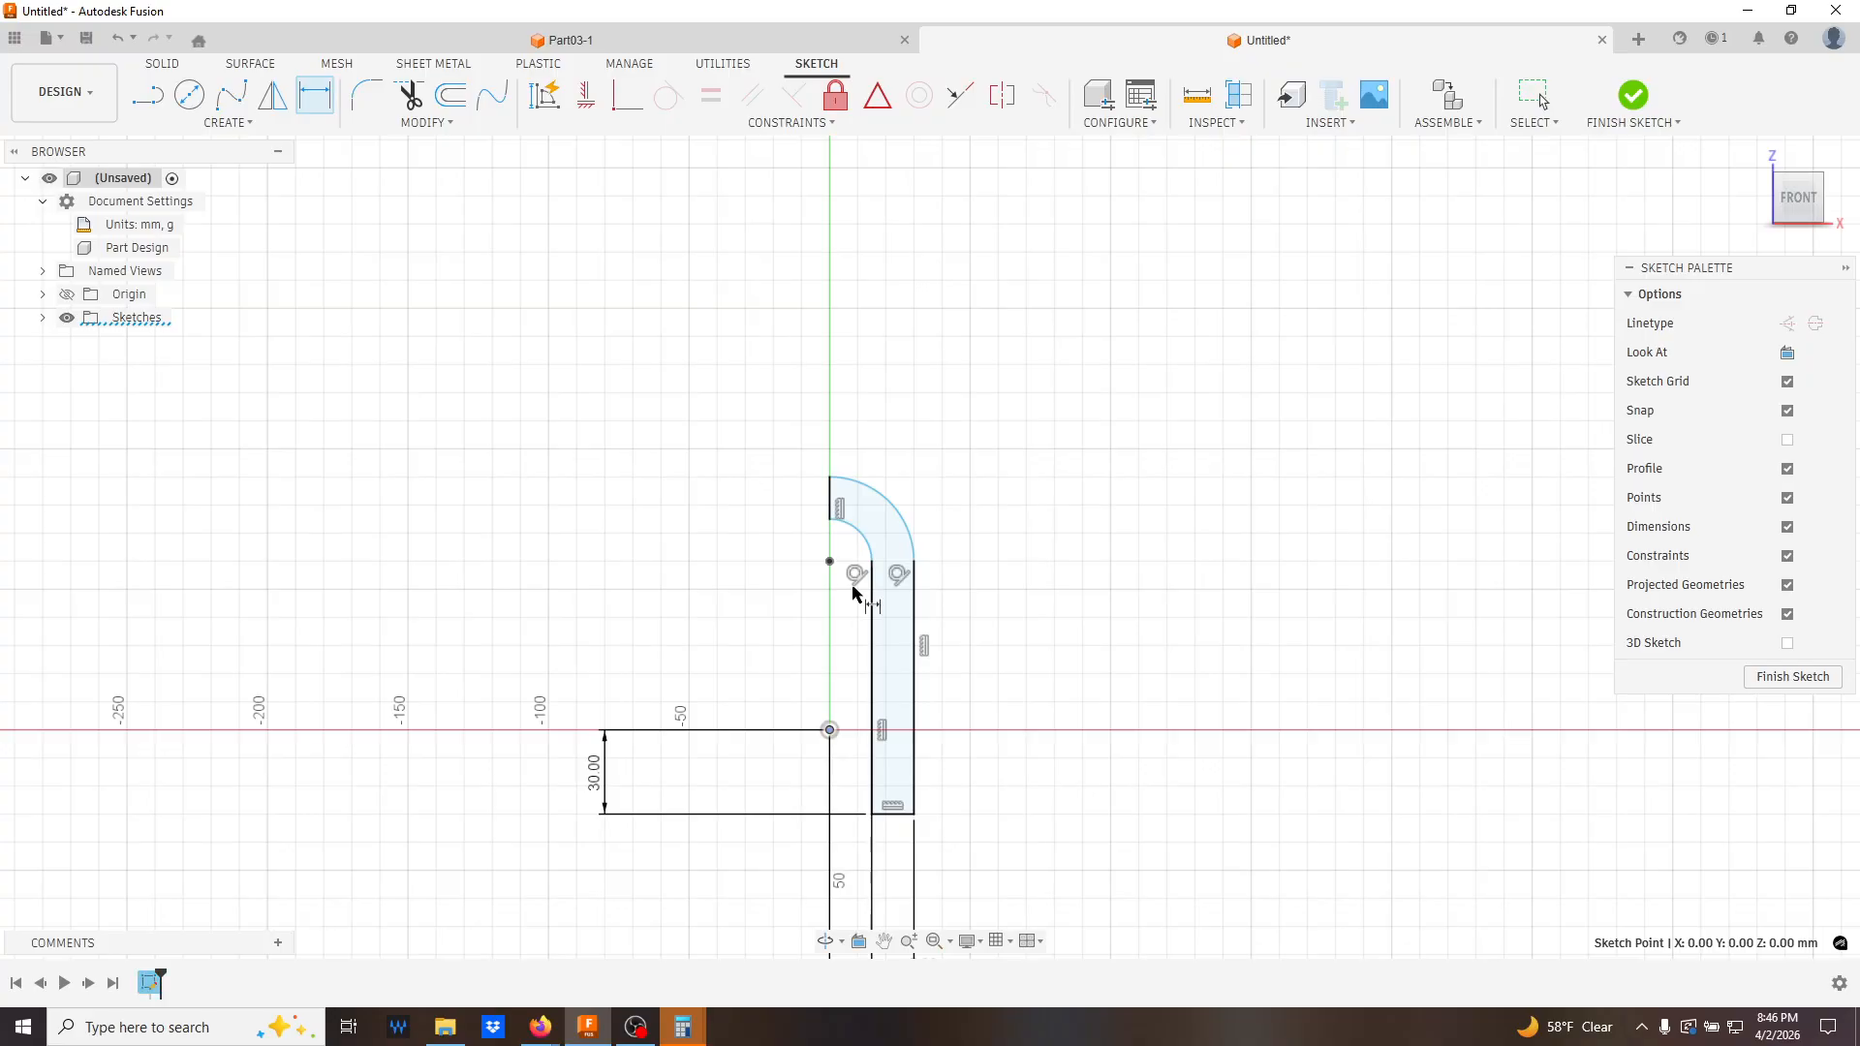
left_click(829, 478)
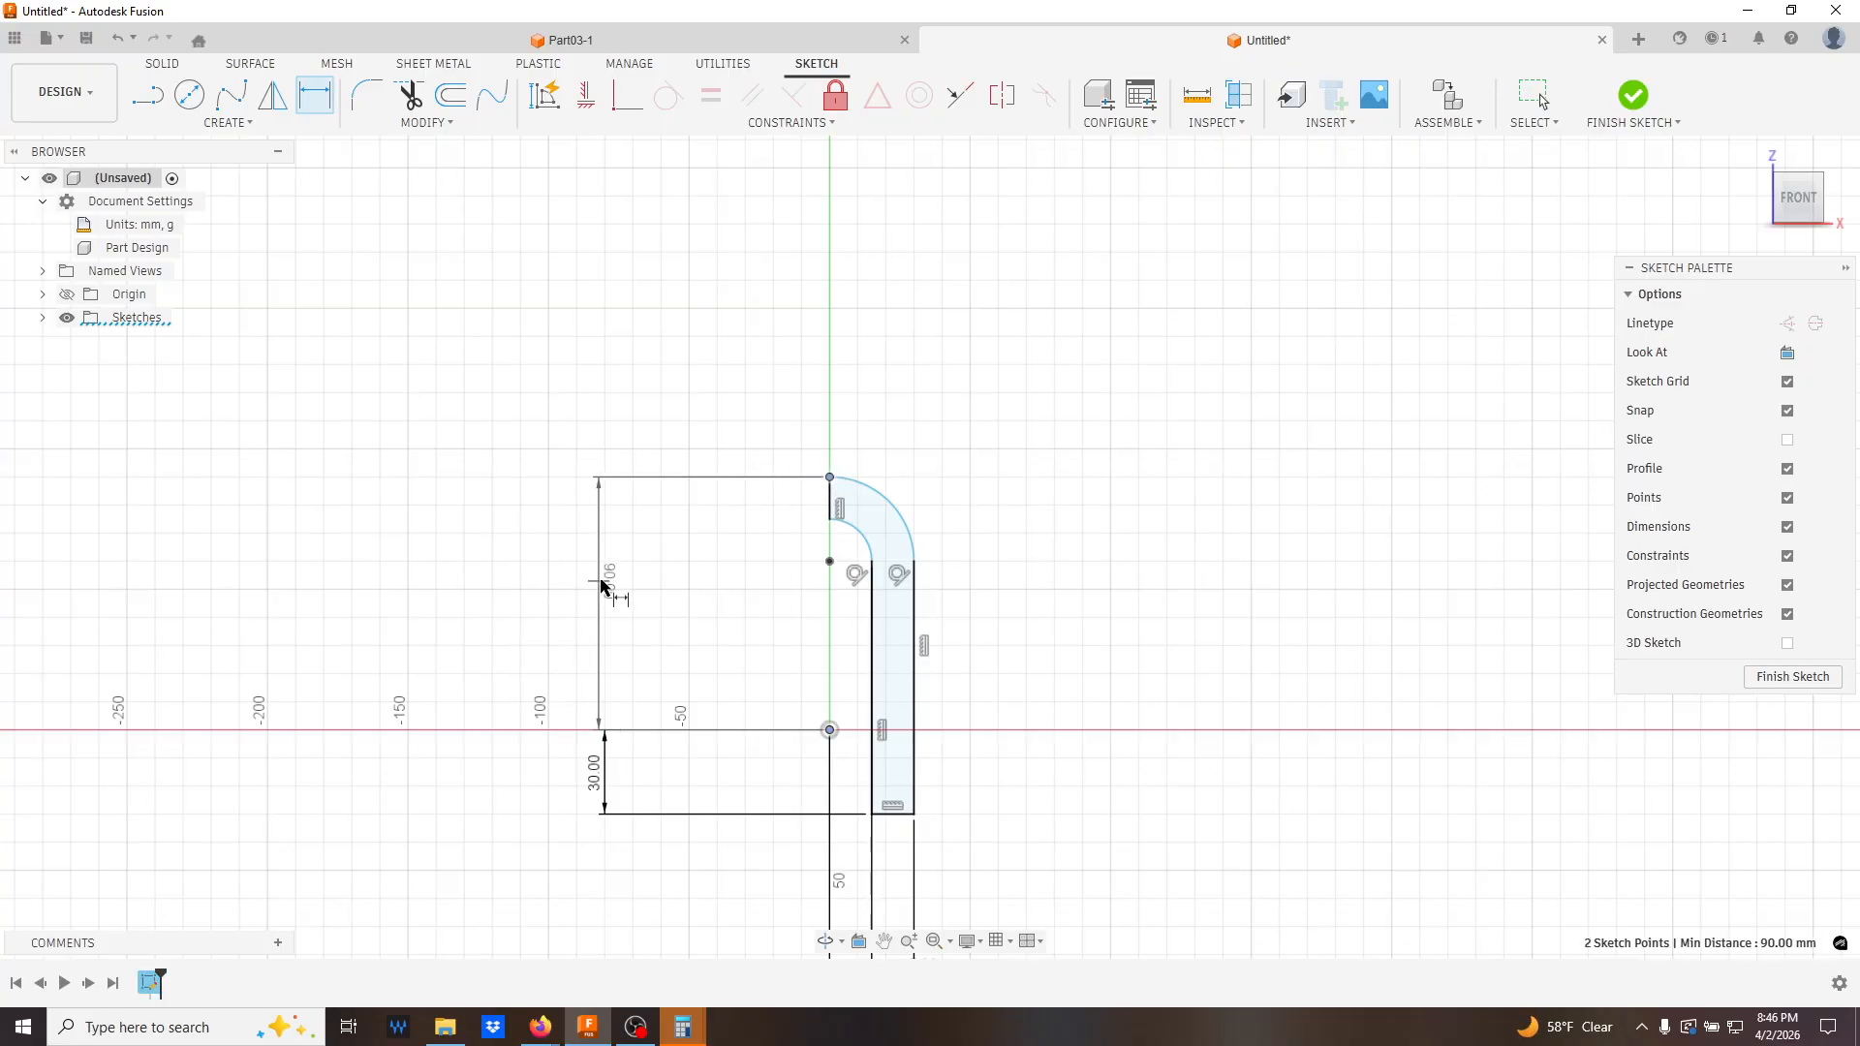
left_click(611, 585)
type("70")
key("Return")
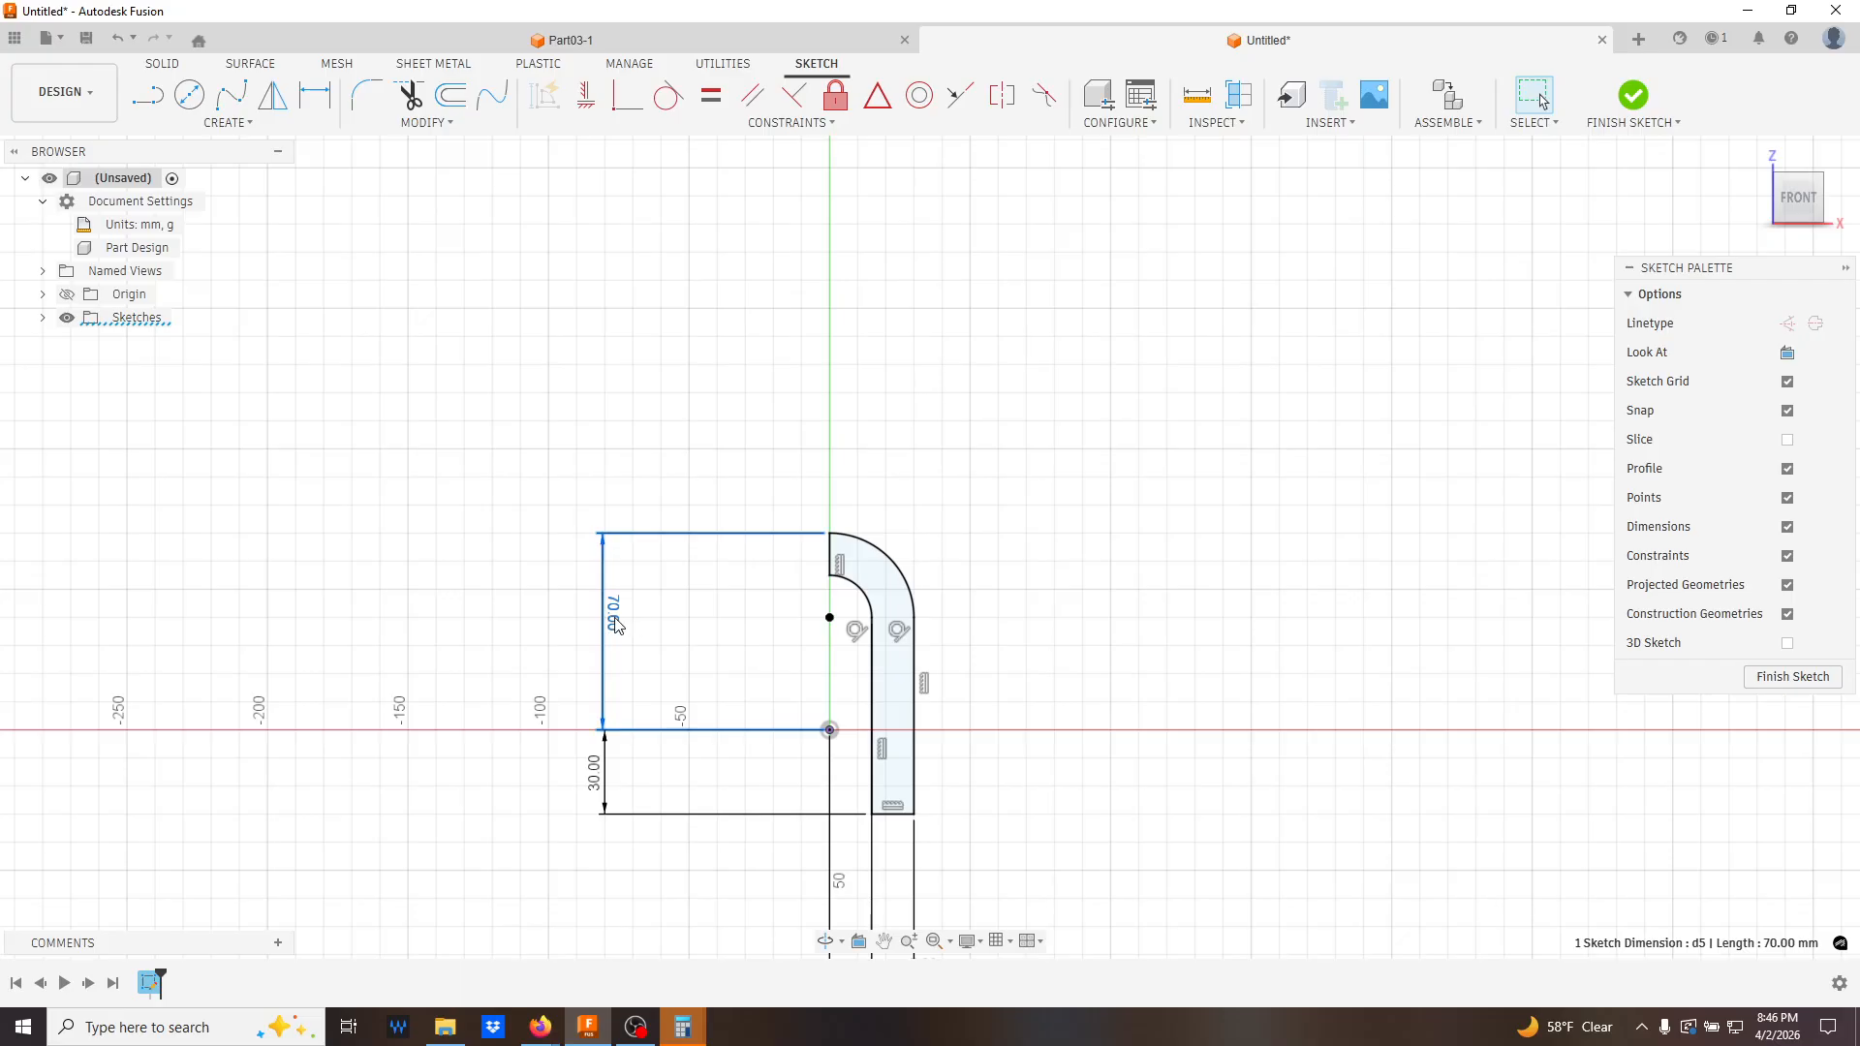
- Replace the 70 mm dimension with a 100 mm overall height dimension from the profile's bottom edge to its upper end
key("Delete")
left_click(315, 95)
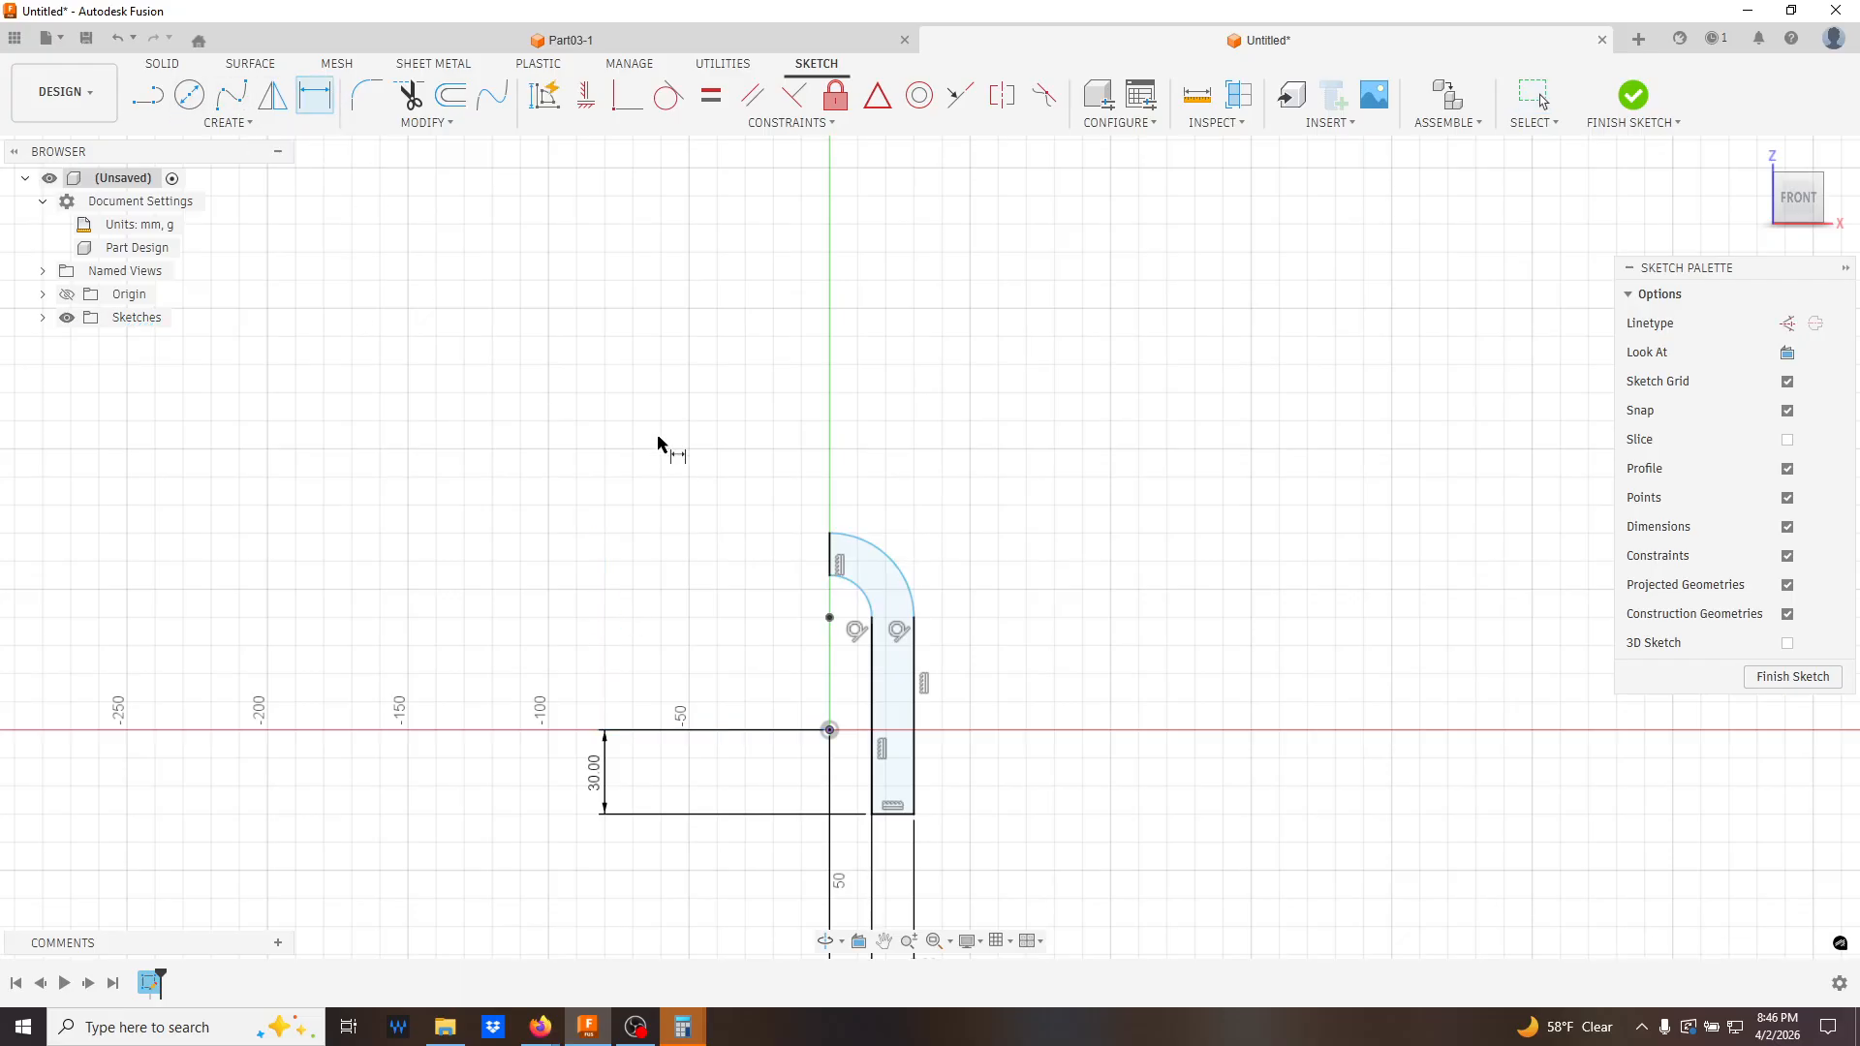
left_click(893, 813)
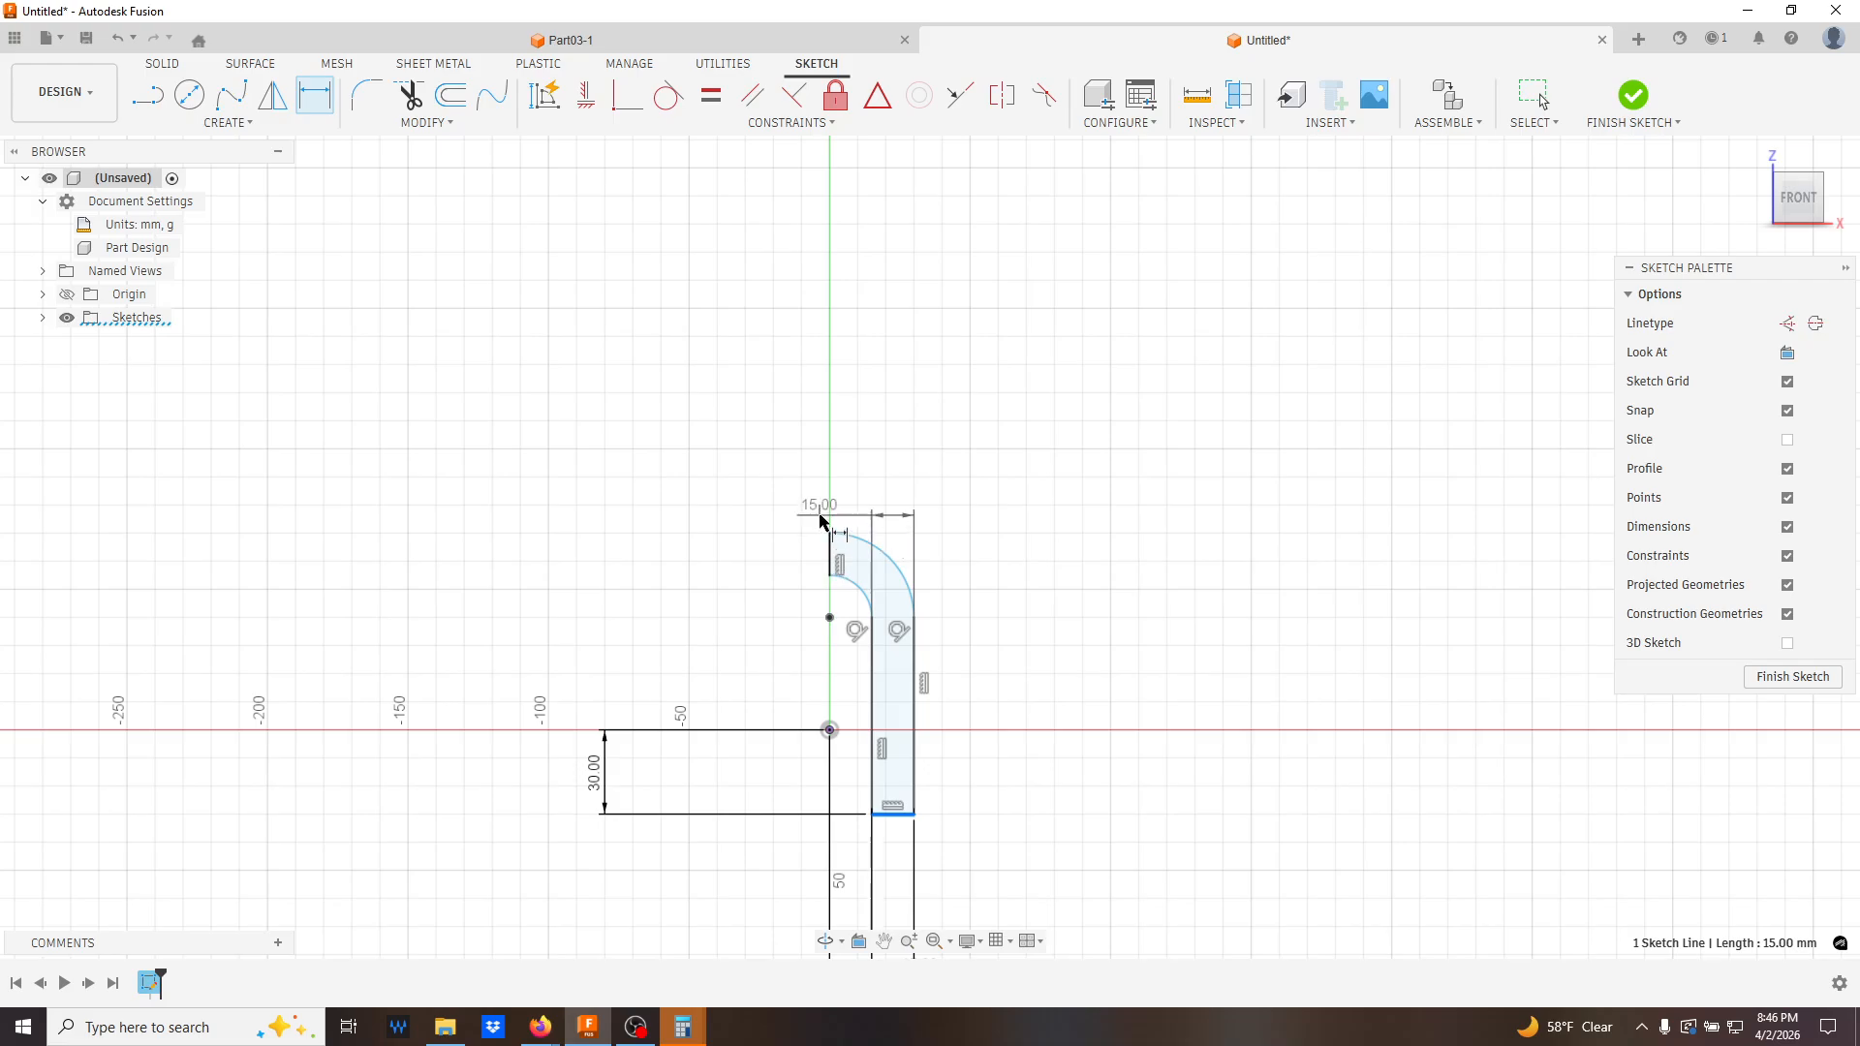
left_click(829, 533)
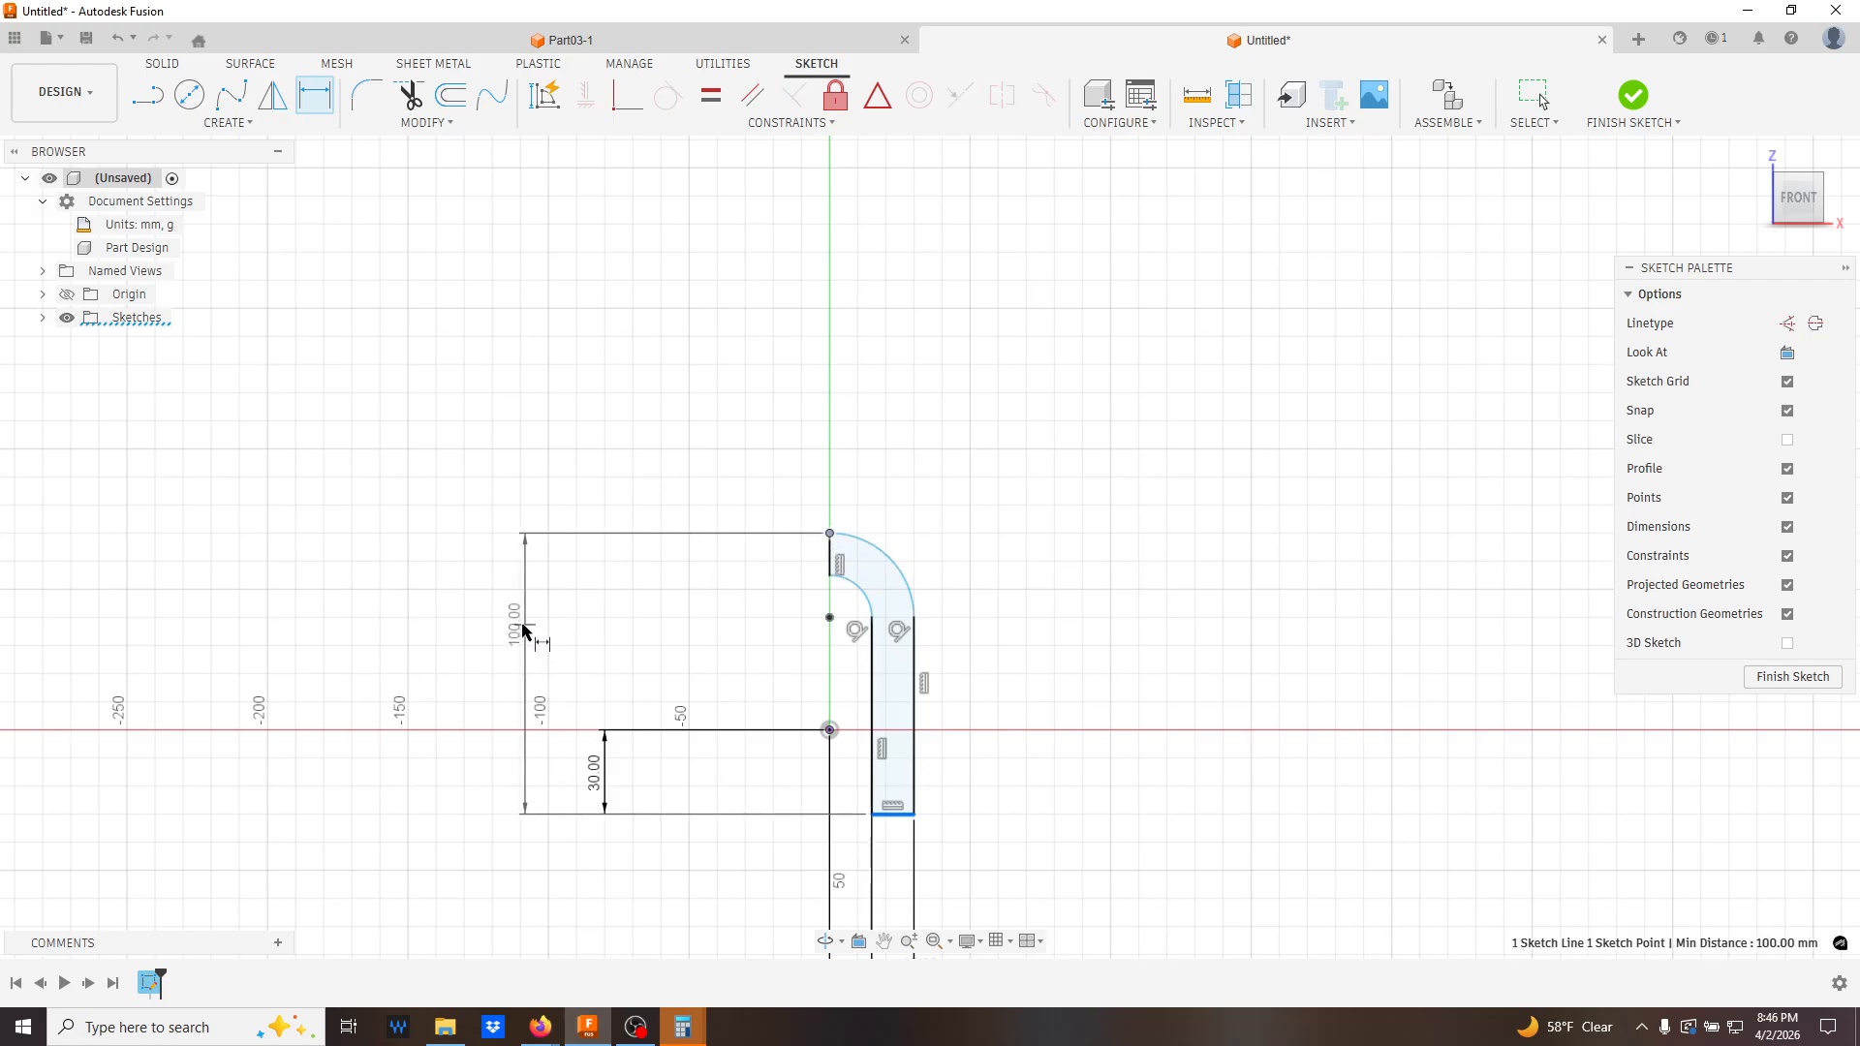
left_click(528, 629)
key("Return")
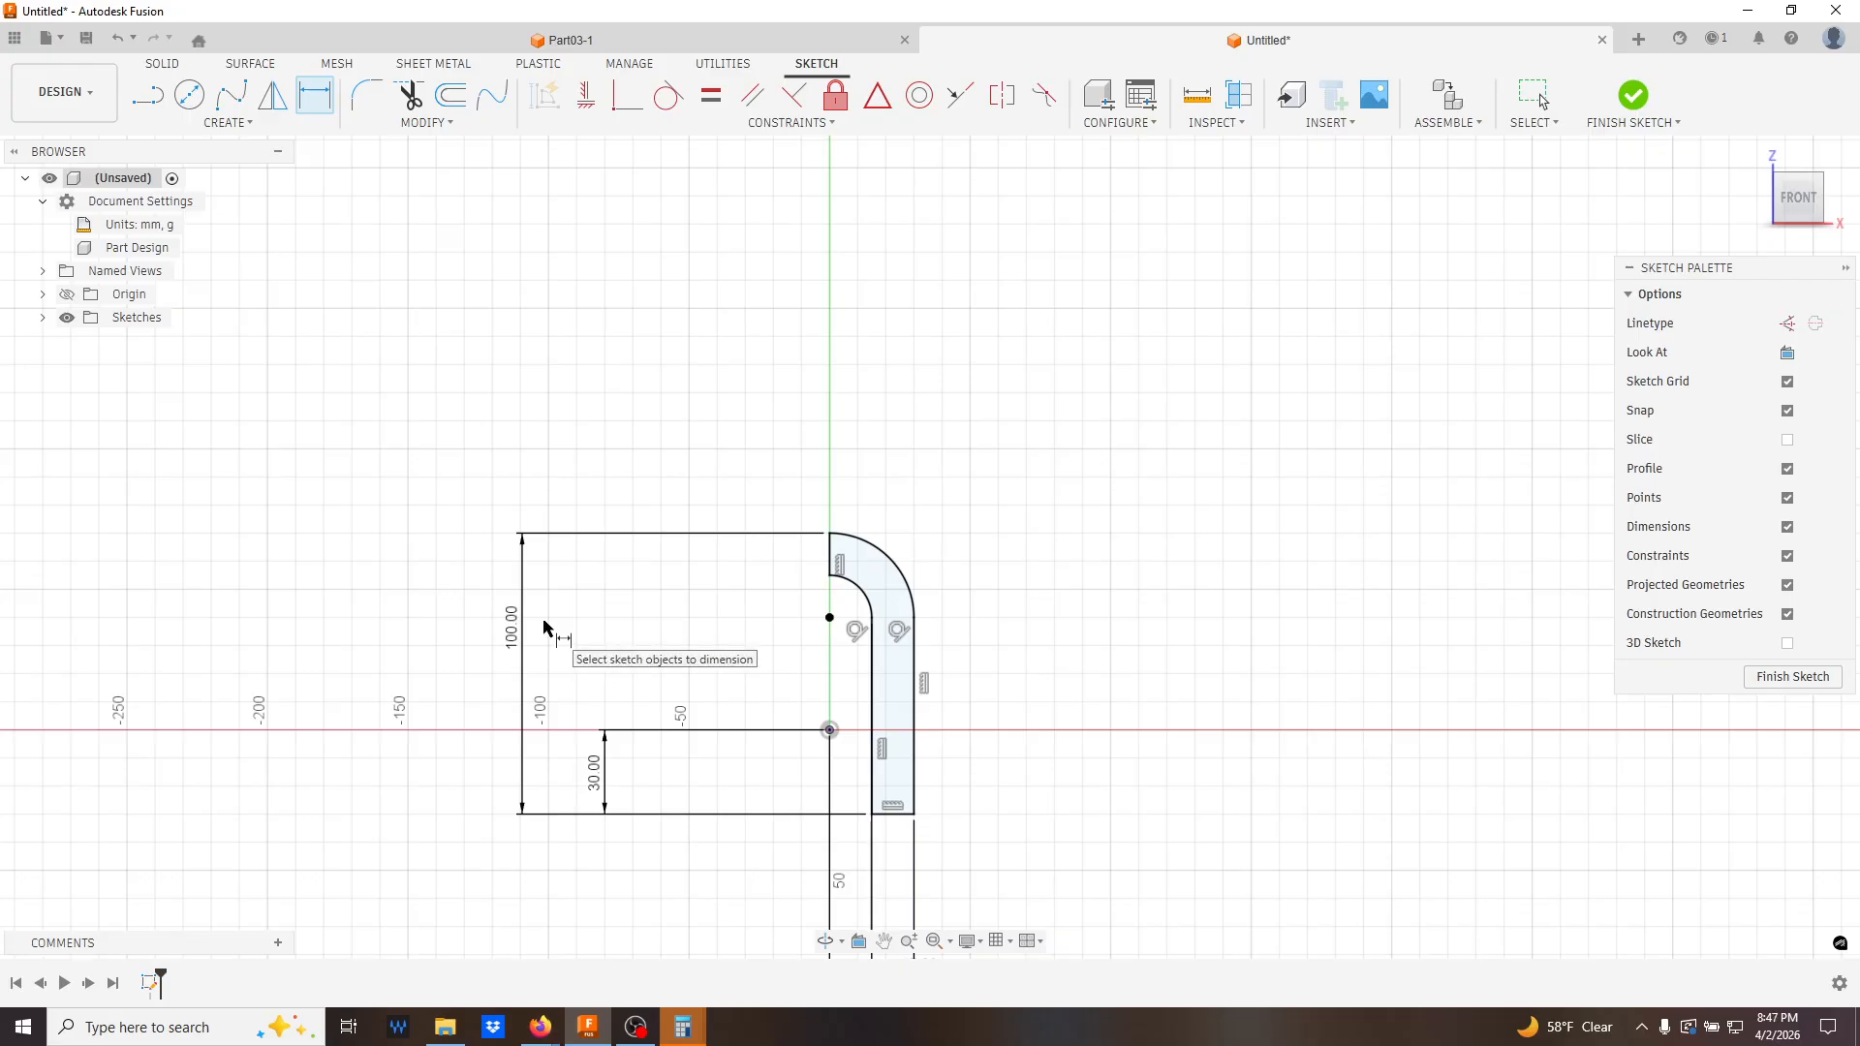
- Delete the overall height dimension and dimension the profile's upper end 70 mm above the origin instead
scroll(552, 581, "down", 1)
scroll(581, 755, "down", 1)
scroll(601, 753, "up", 3)
scroll(605, 746, "up", 2)
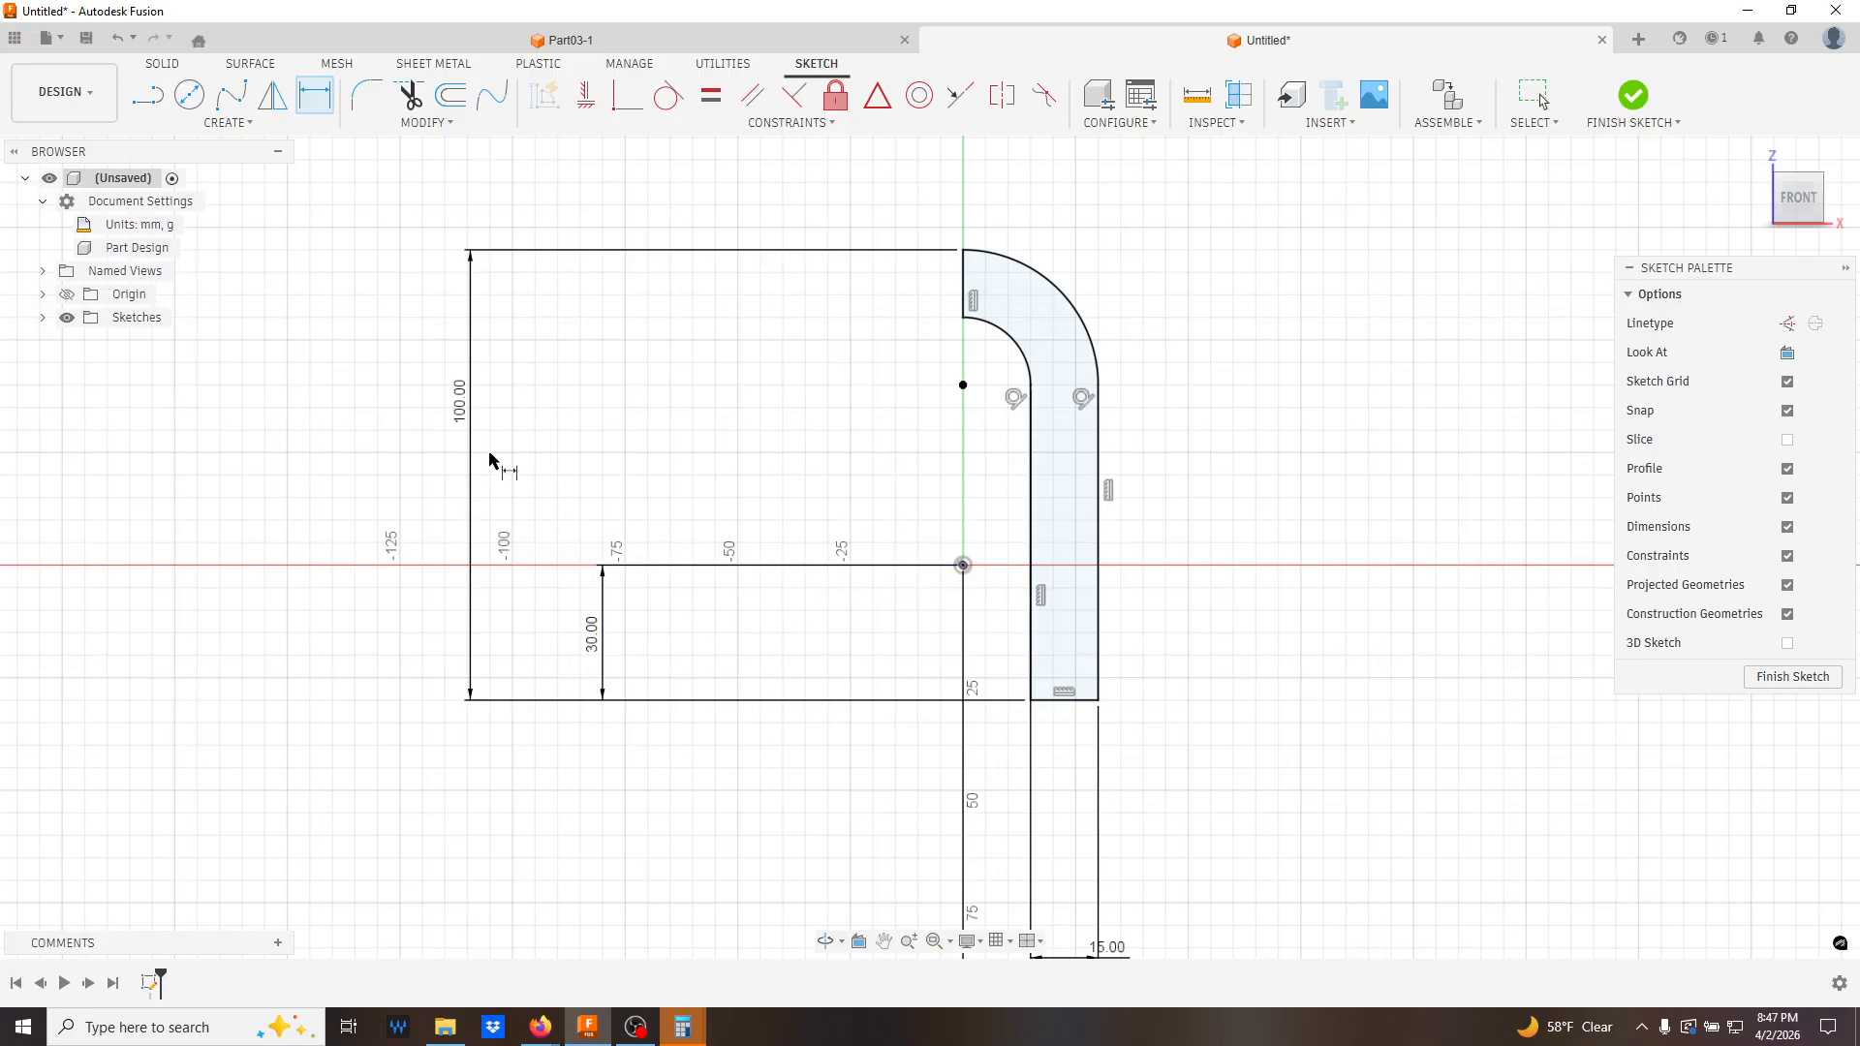
key("Escape")
double_click(467, 427)
key("Delete")
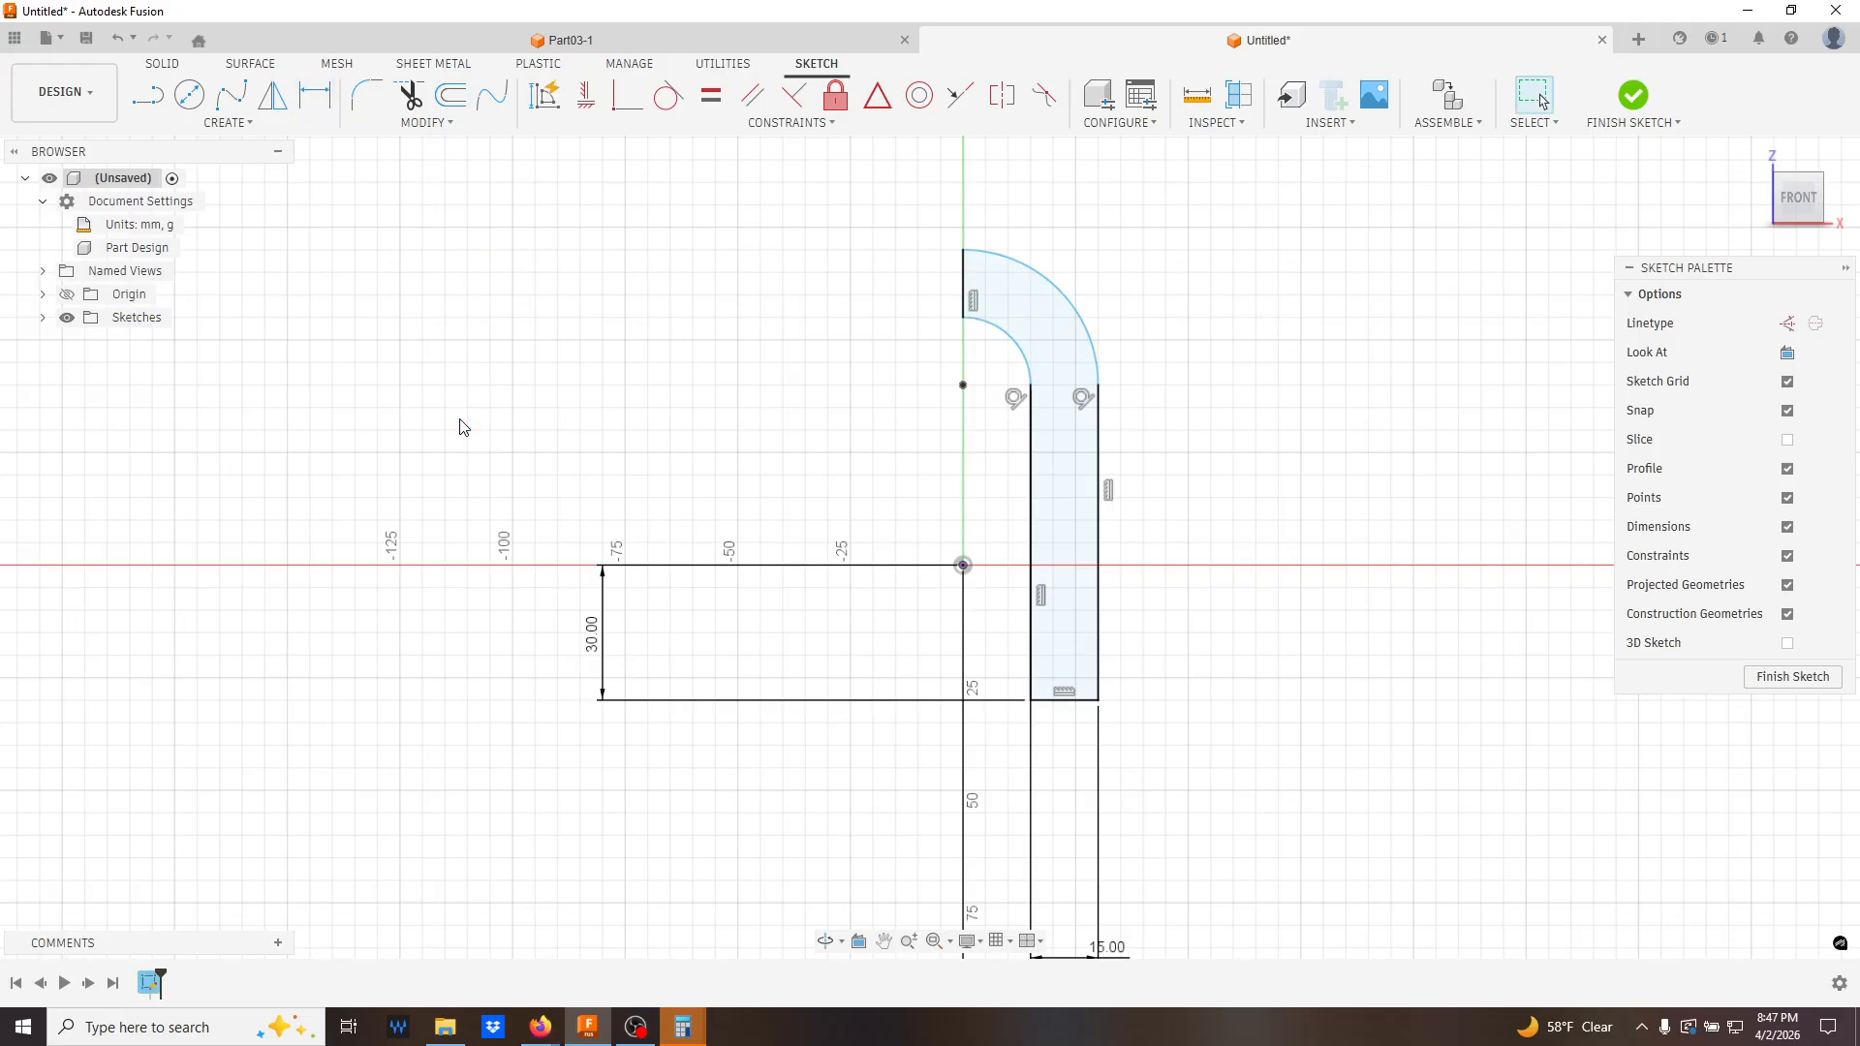
left_click(314, 95)
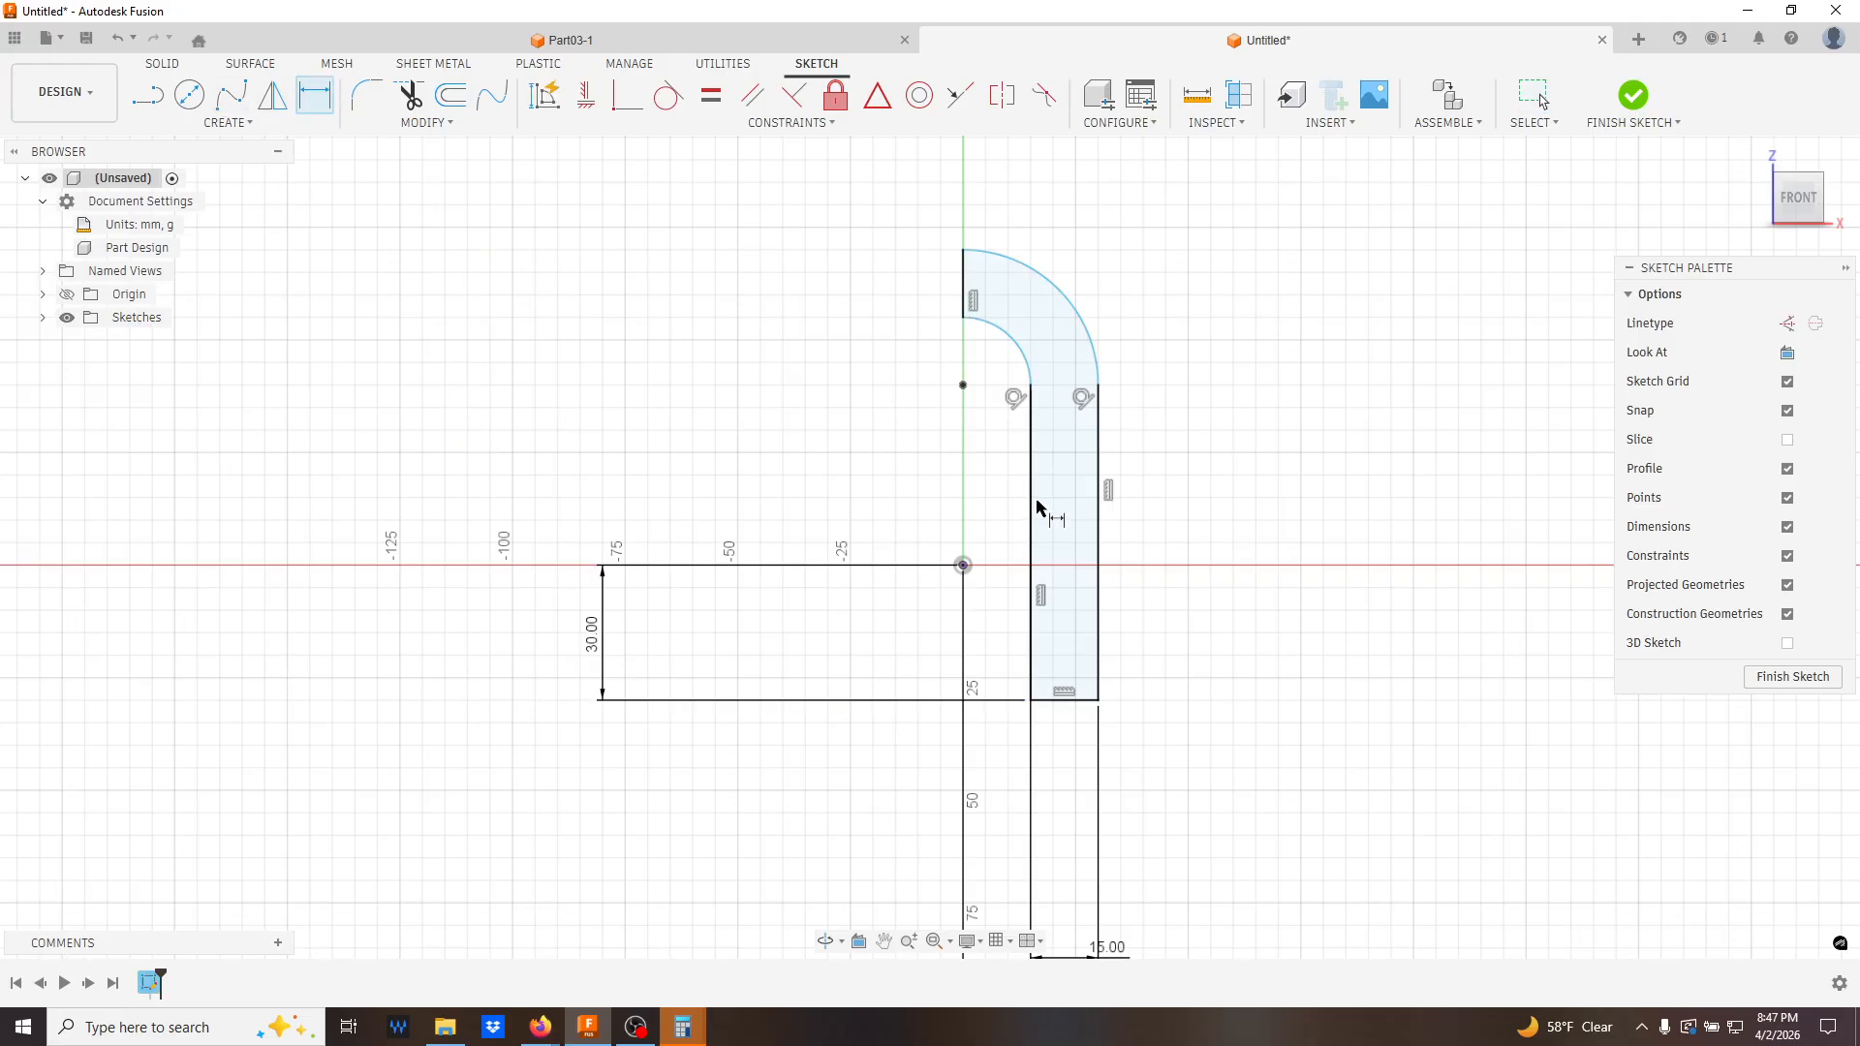
left_click(962, 566)
left_click(962, 250)
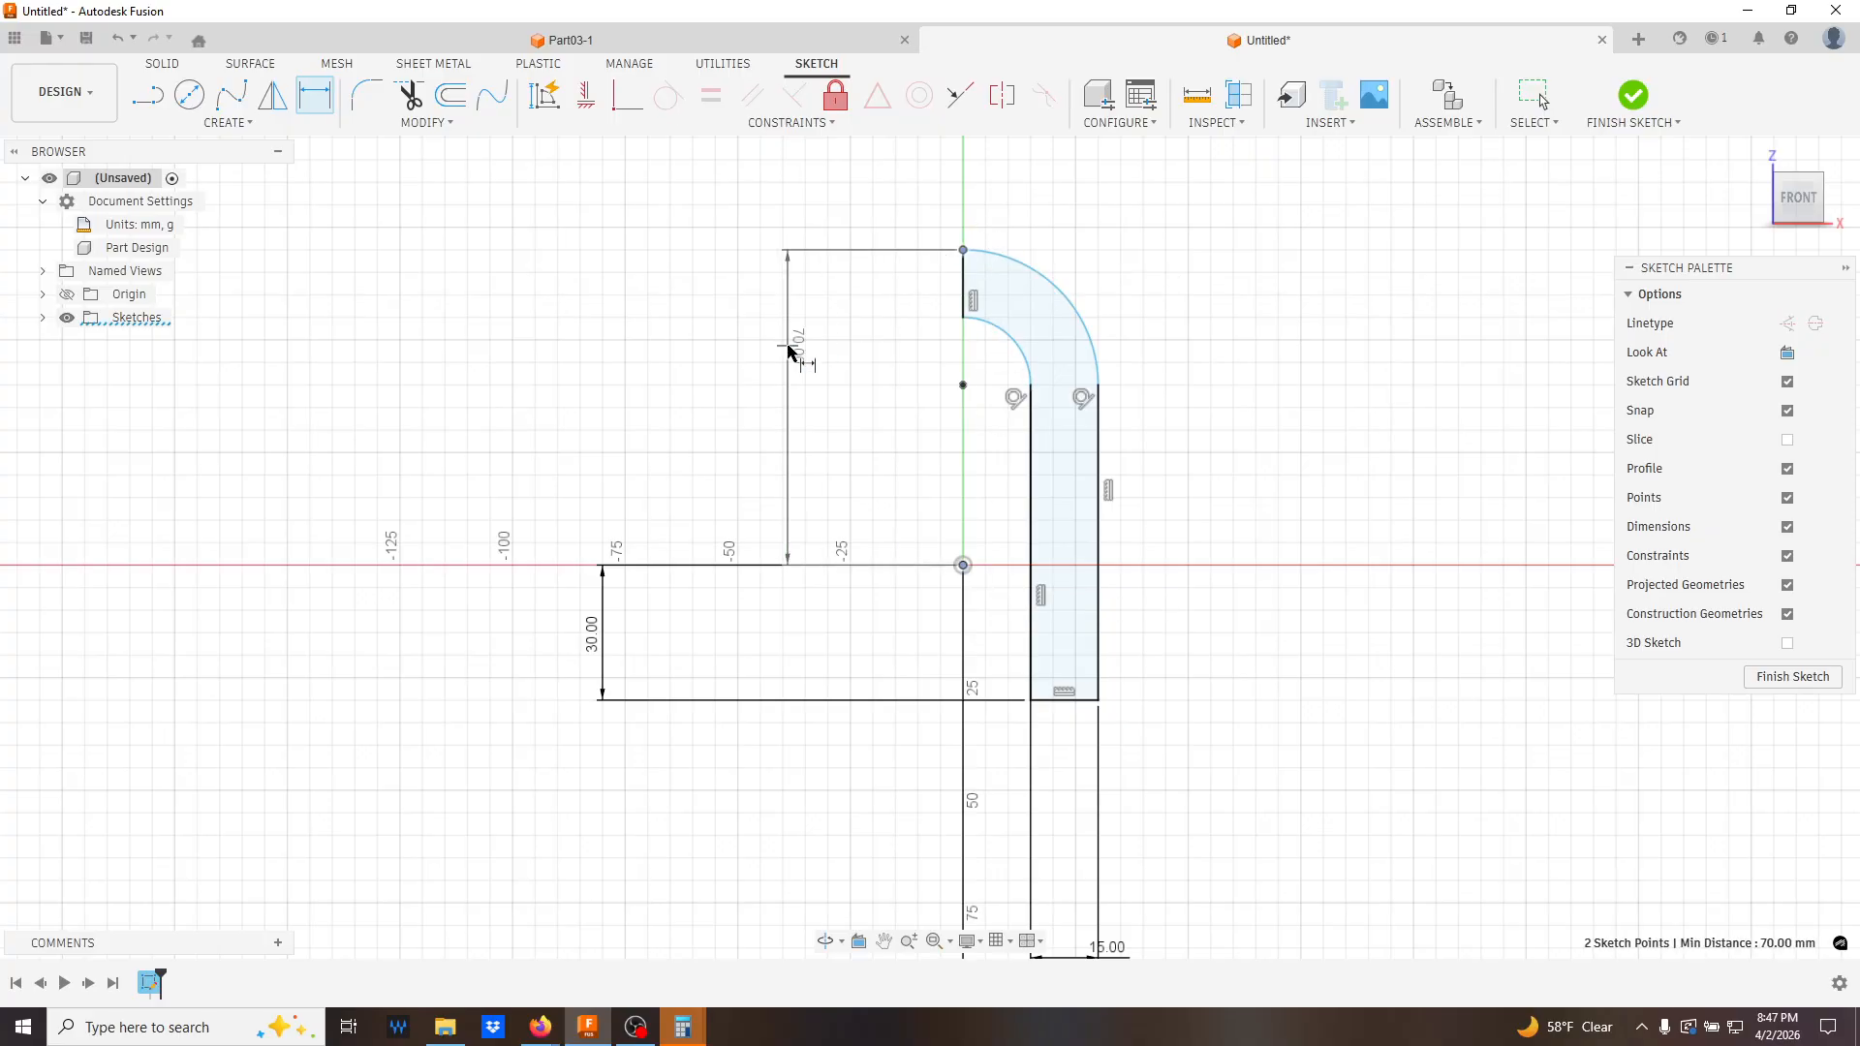
left_click(655, 381)
key("Return")
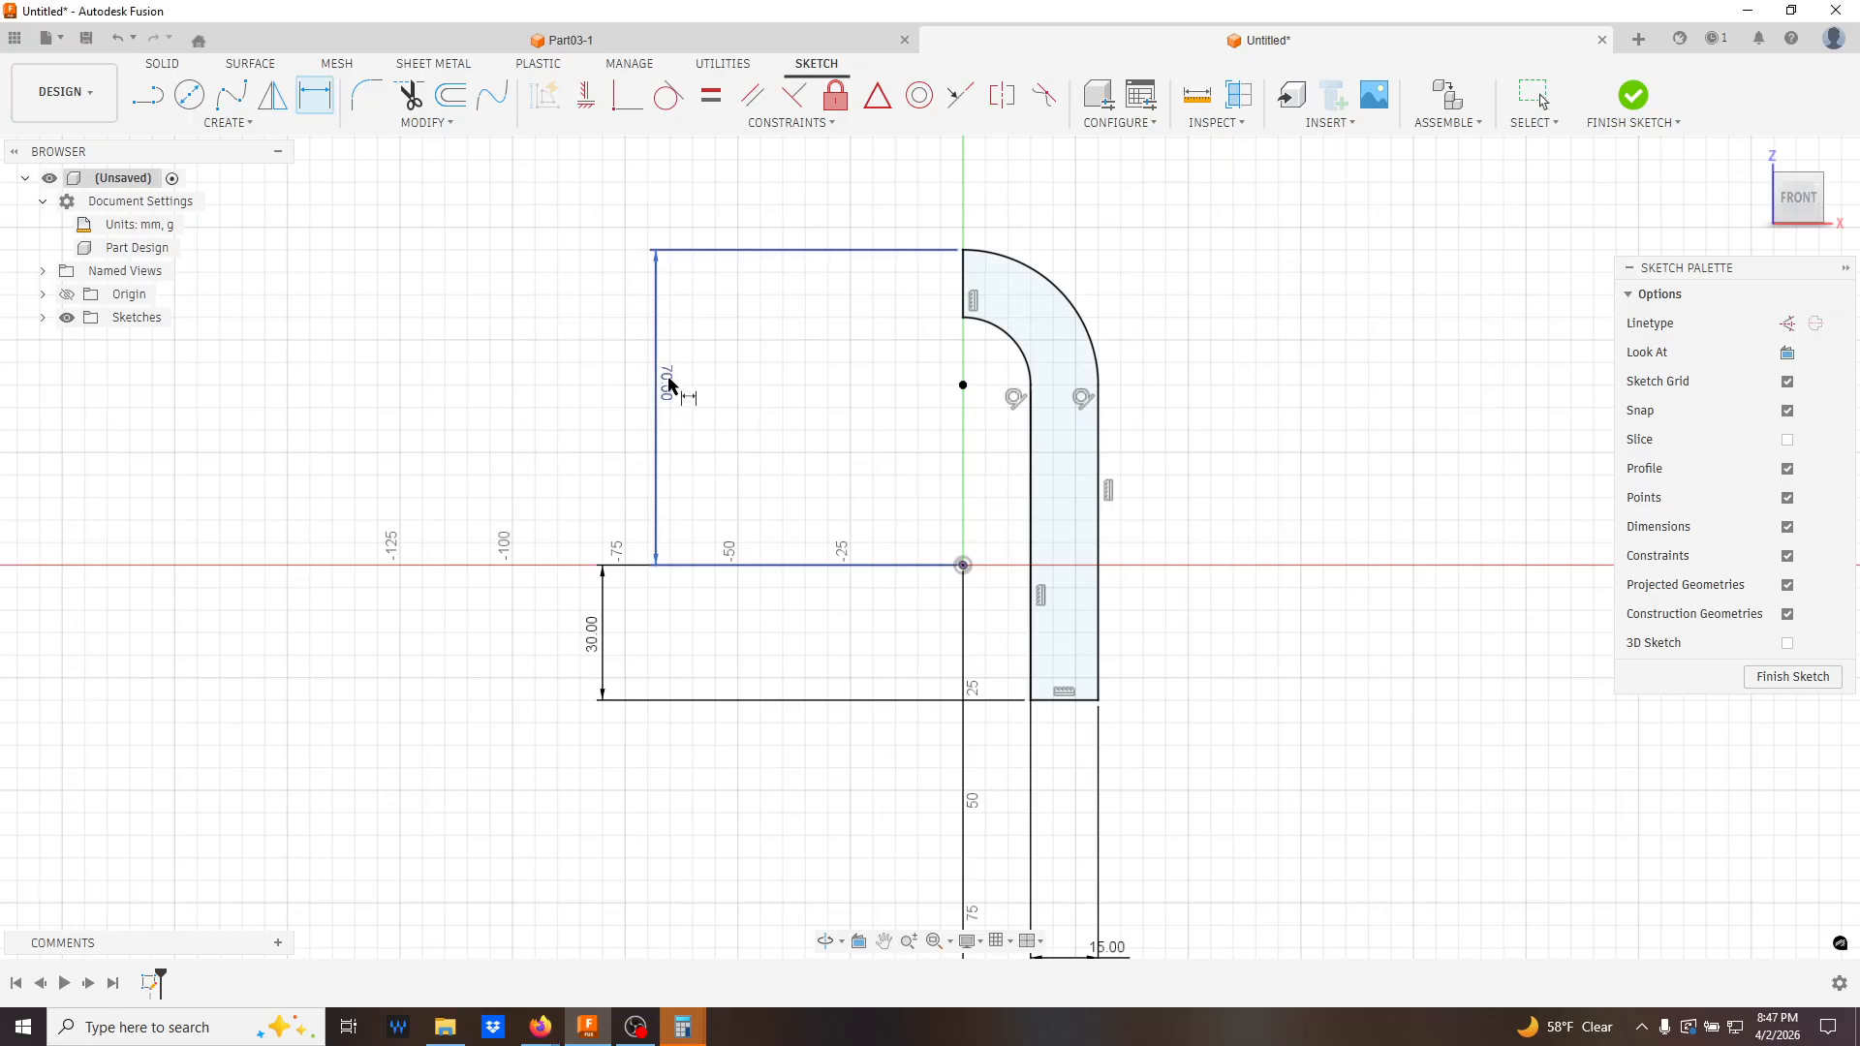
left_click(962, 566)
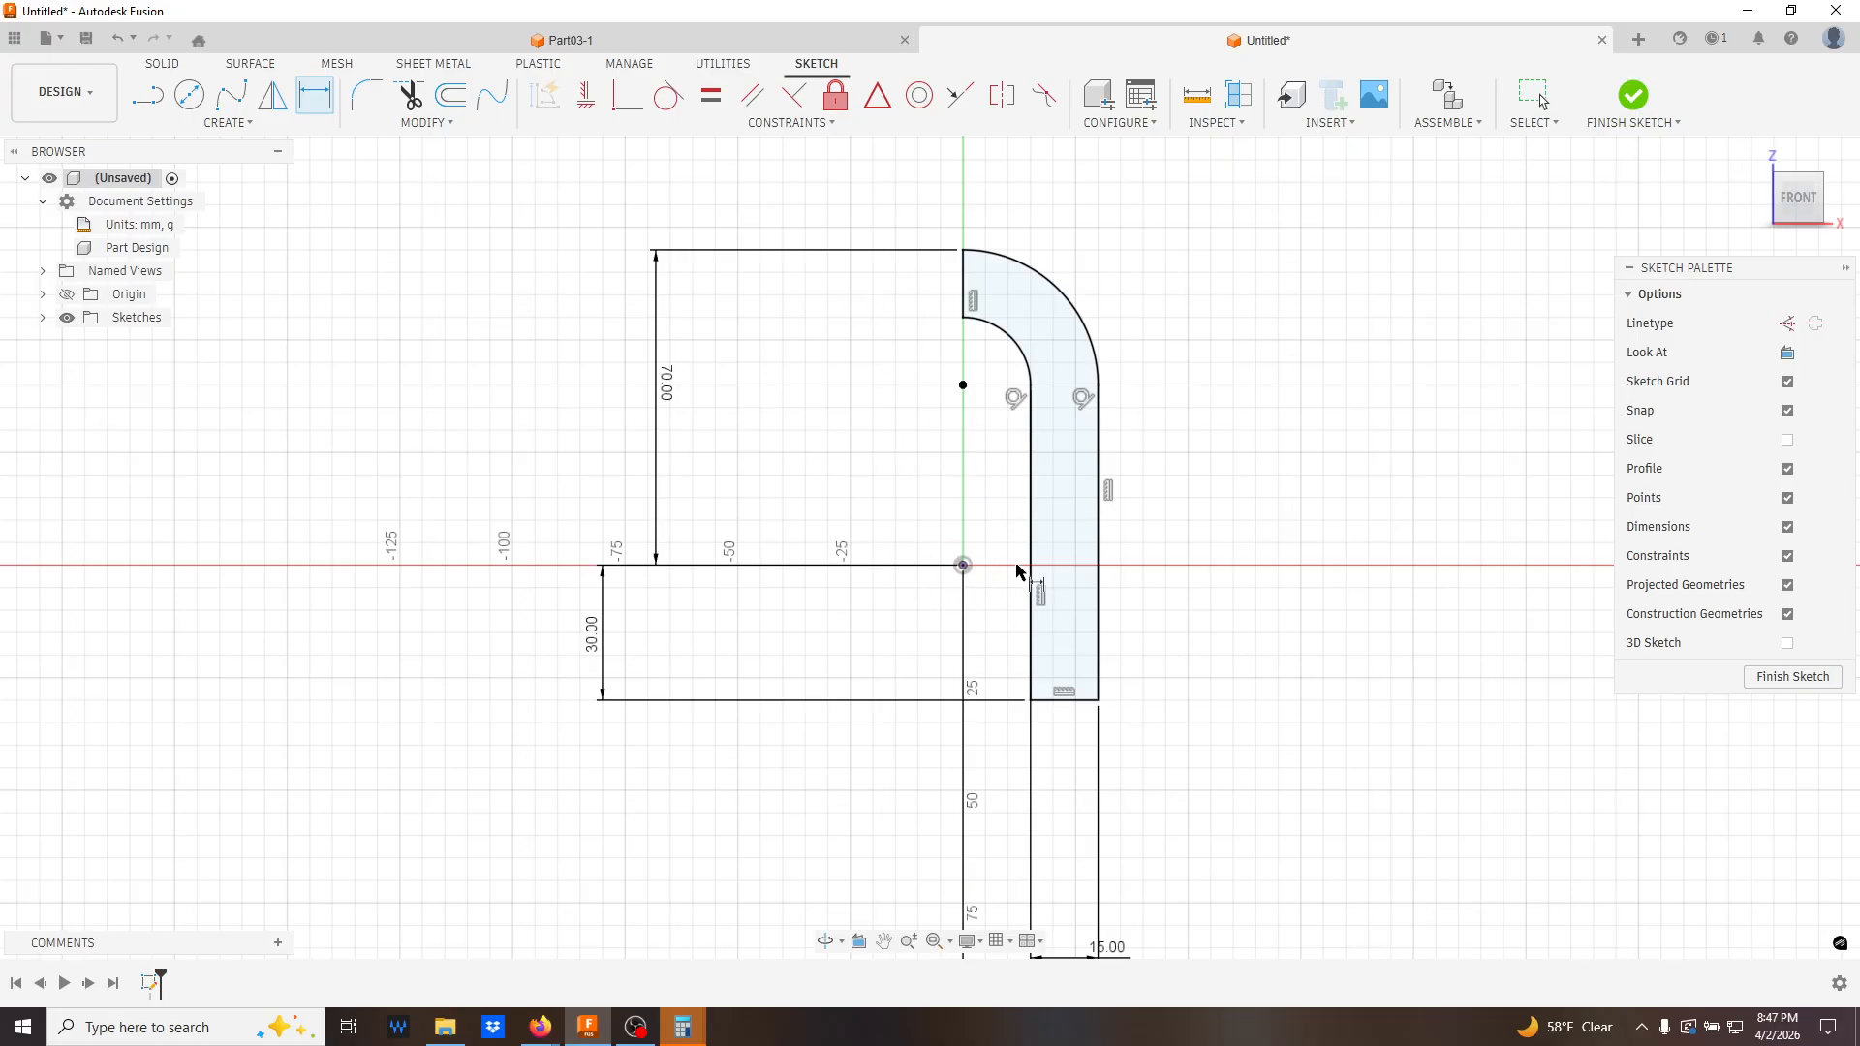
left_click(961, 589)
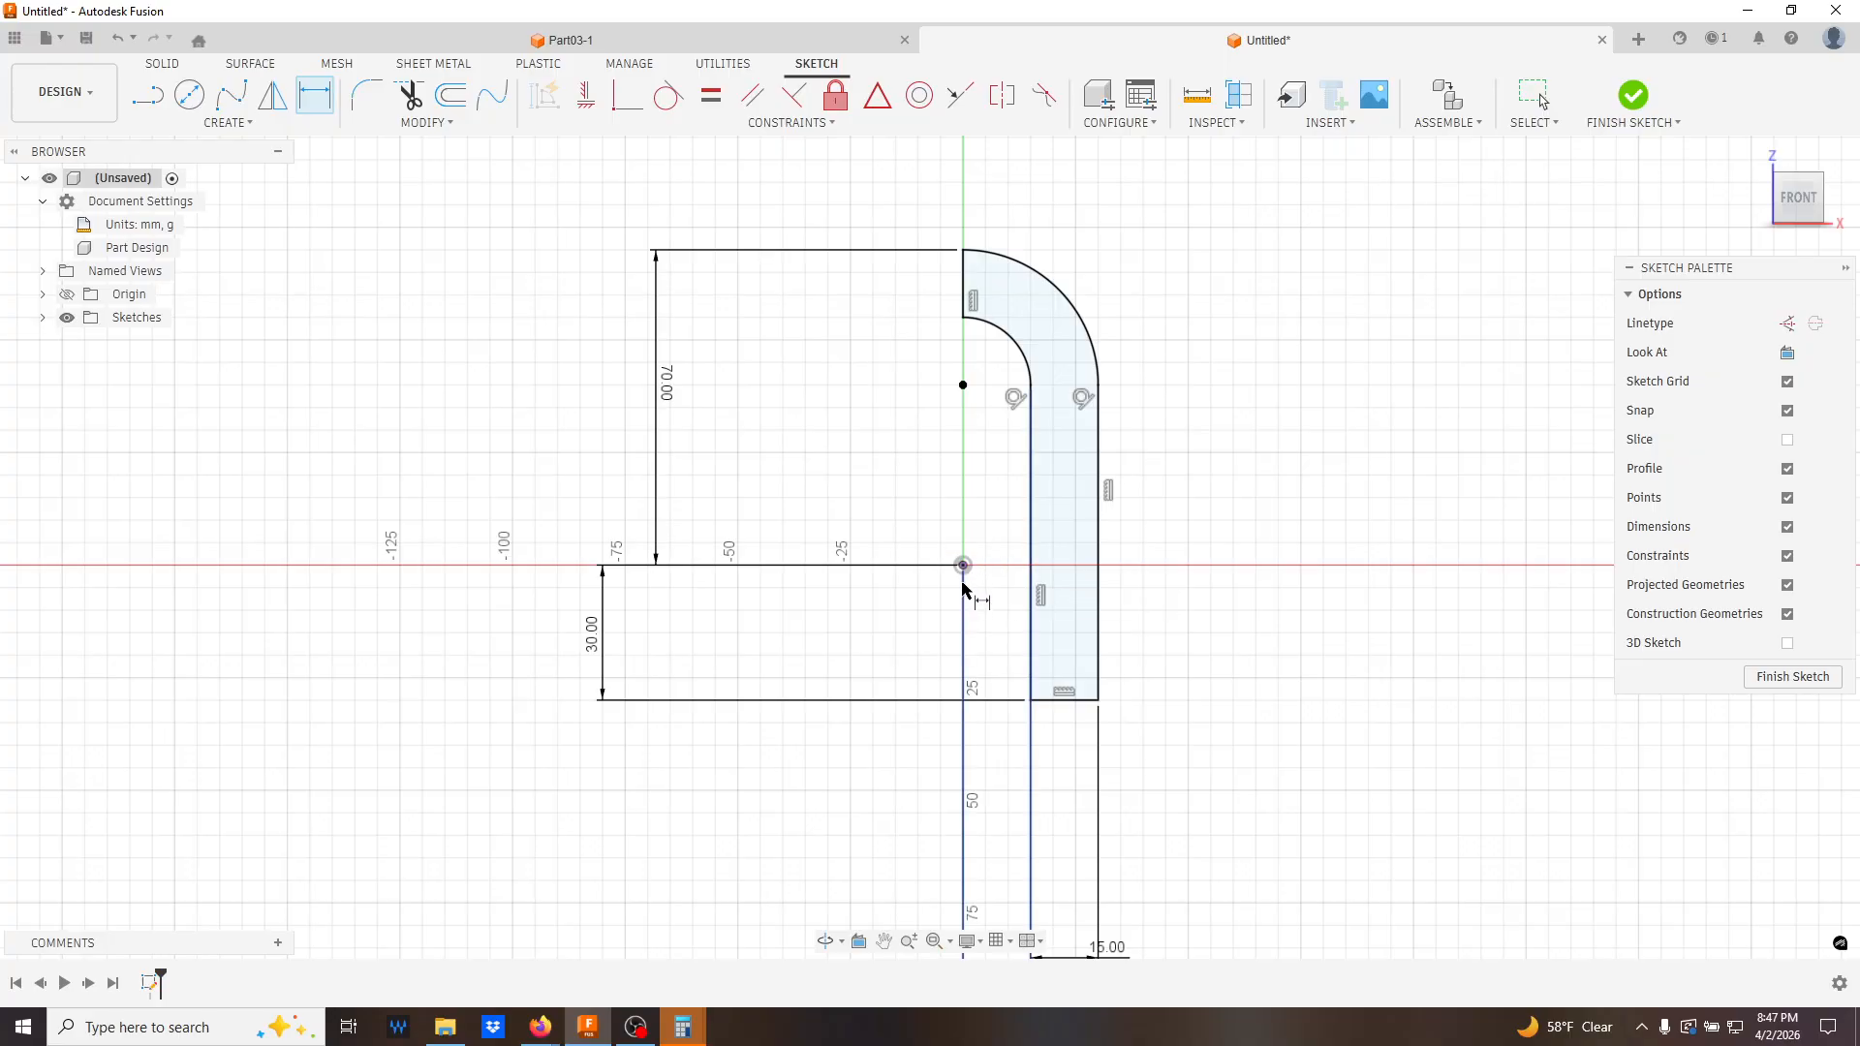
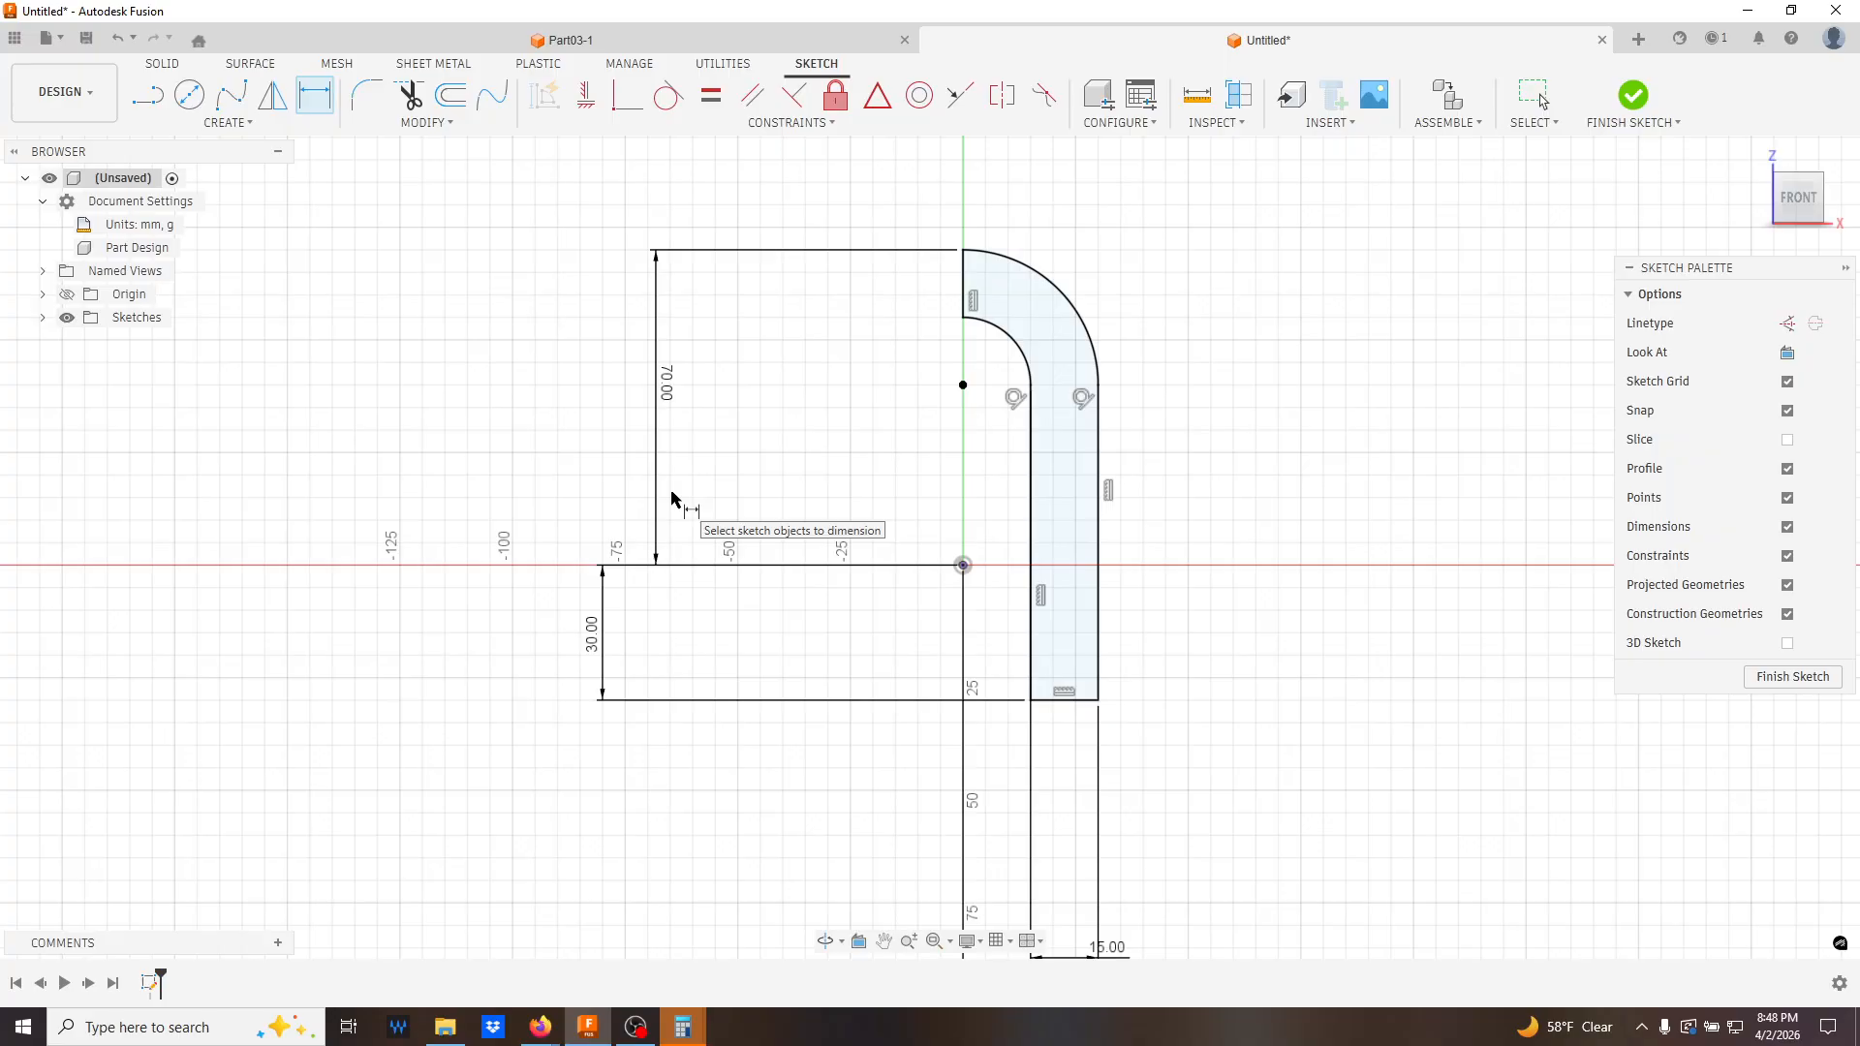
- Remove the 70 mm dimension and dimension the full profile height from the bottom edge to the closing line's upper end as 100 mm
key("Escape")
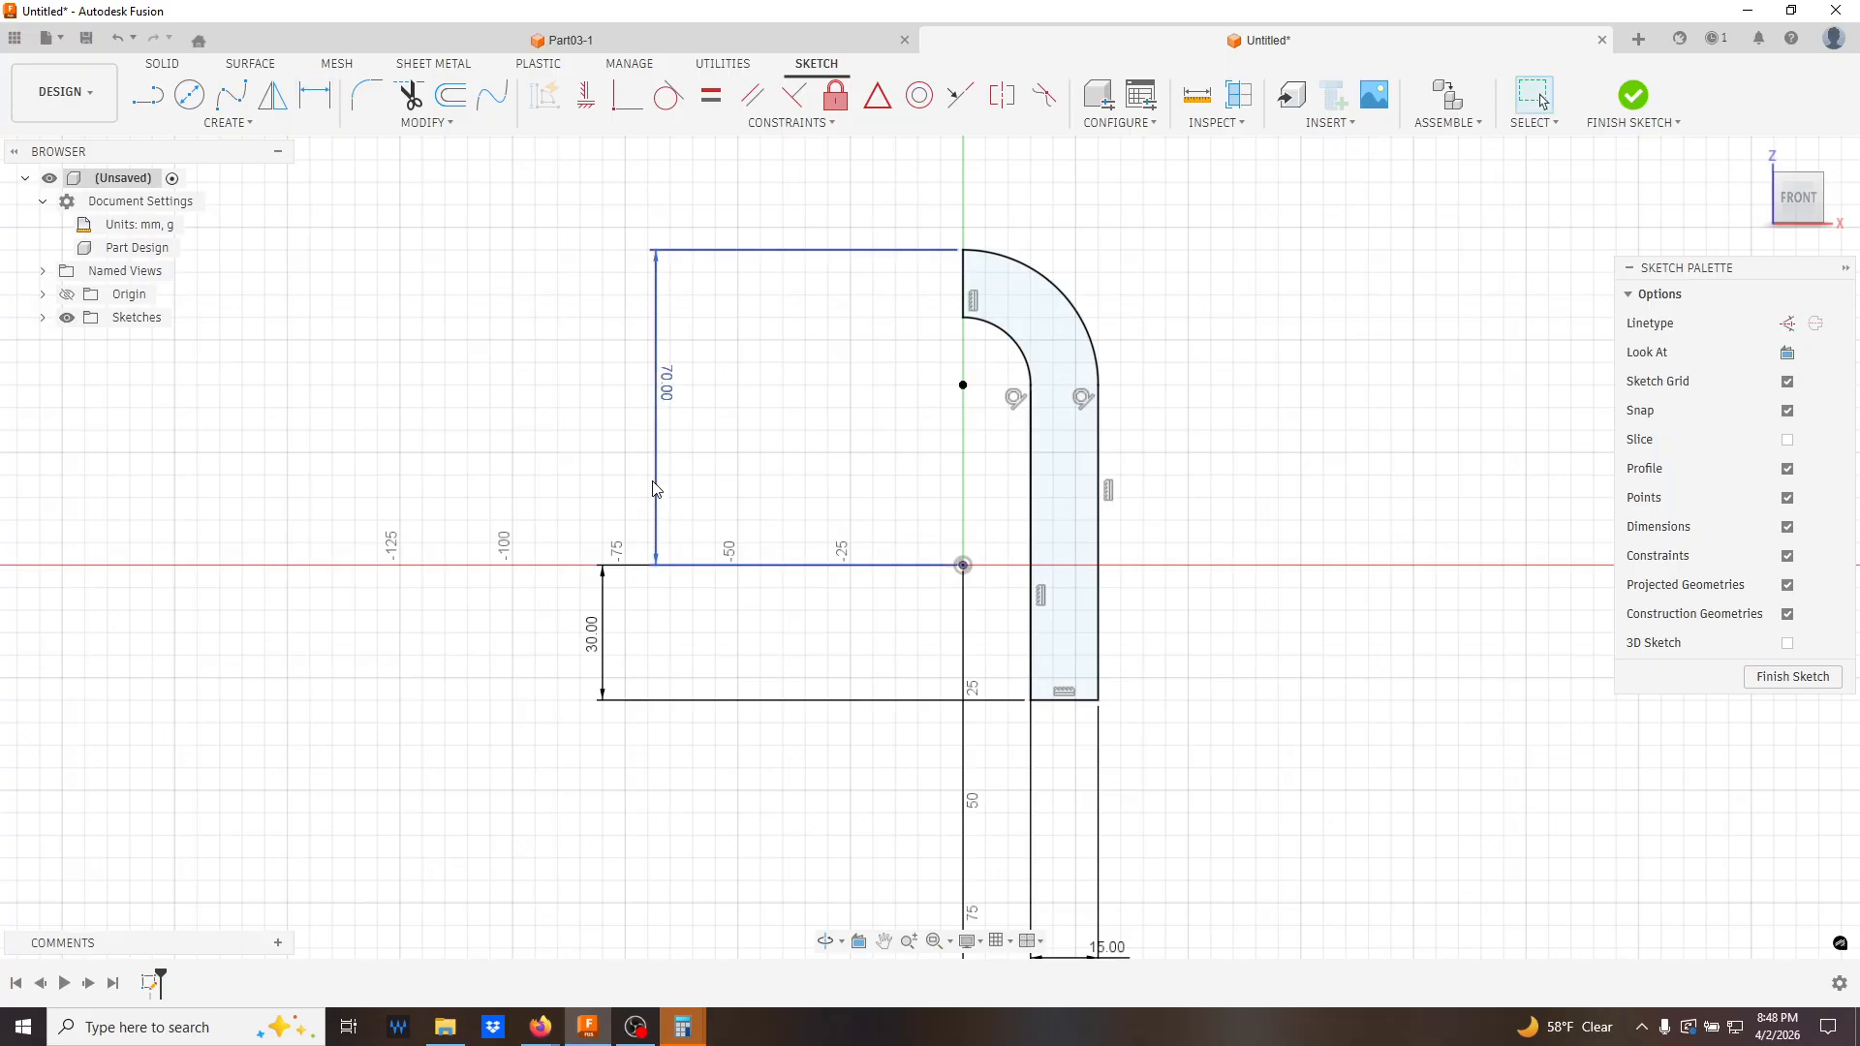
left_click(657, 494)
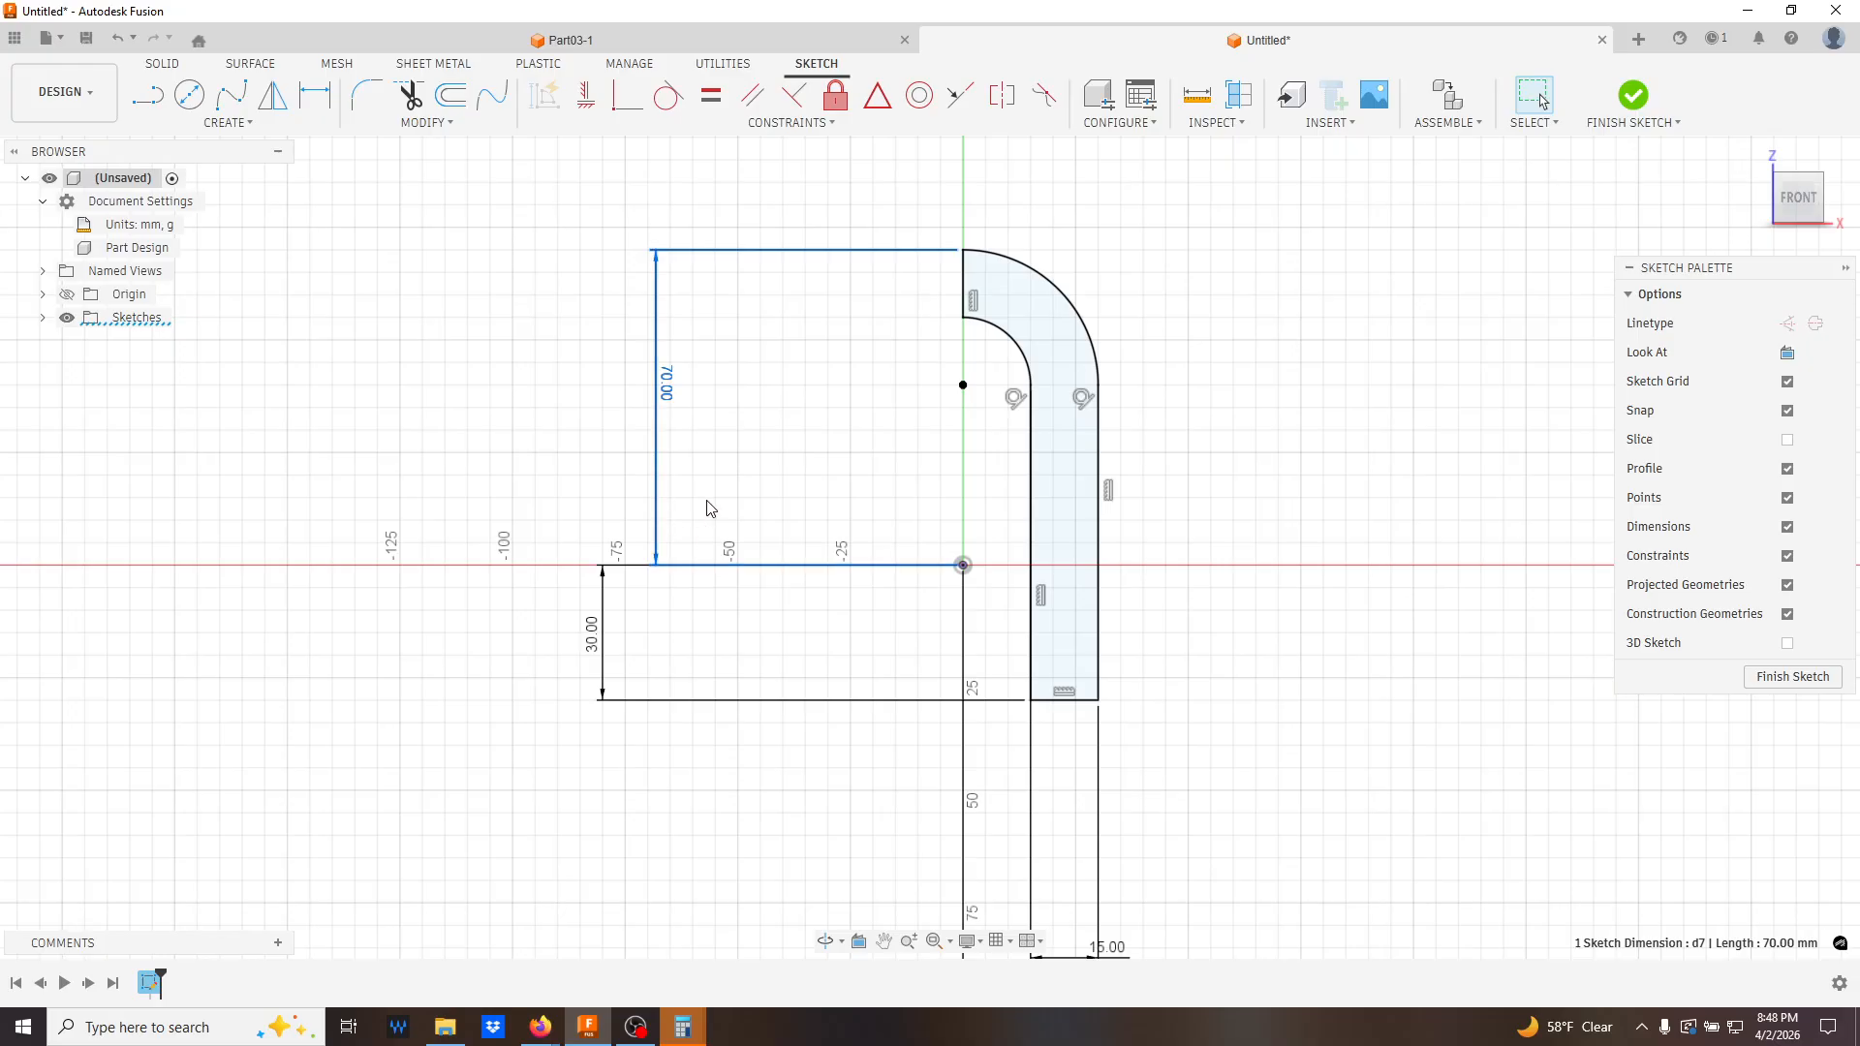
key("Delete")
left_click(315, 95)
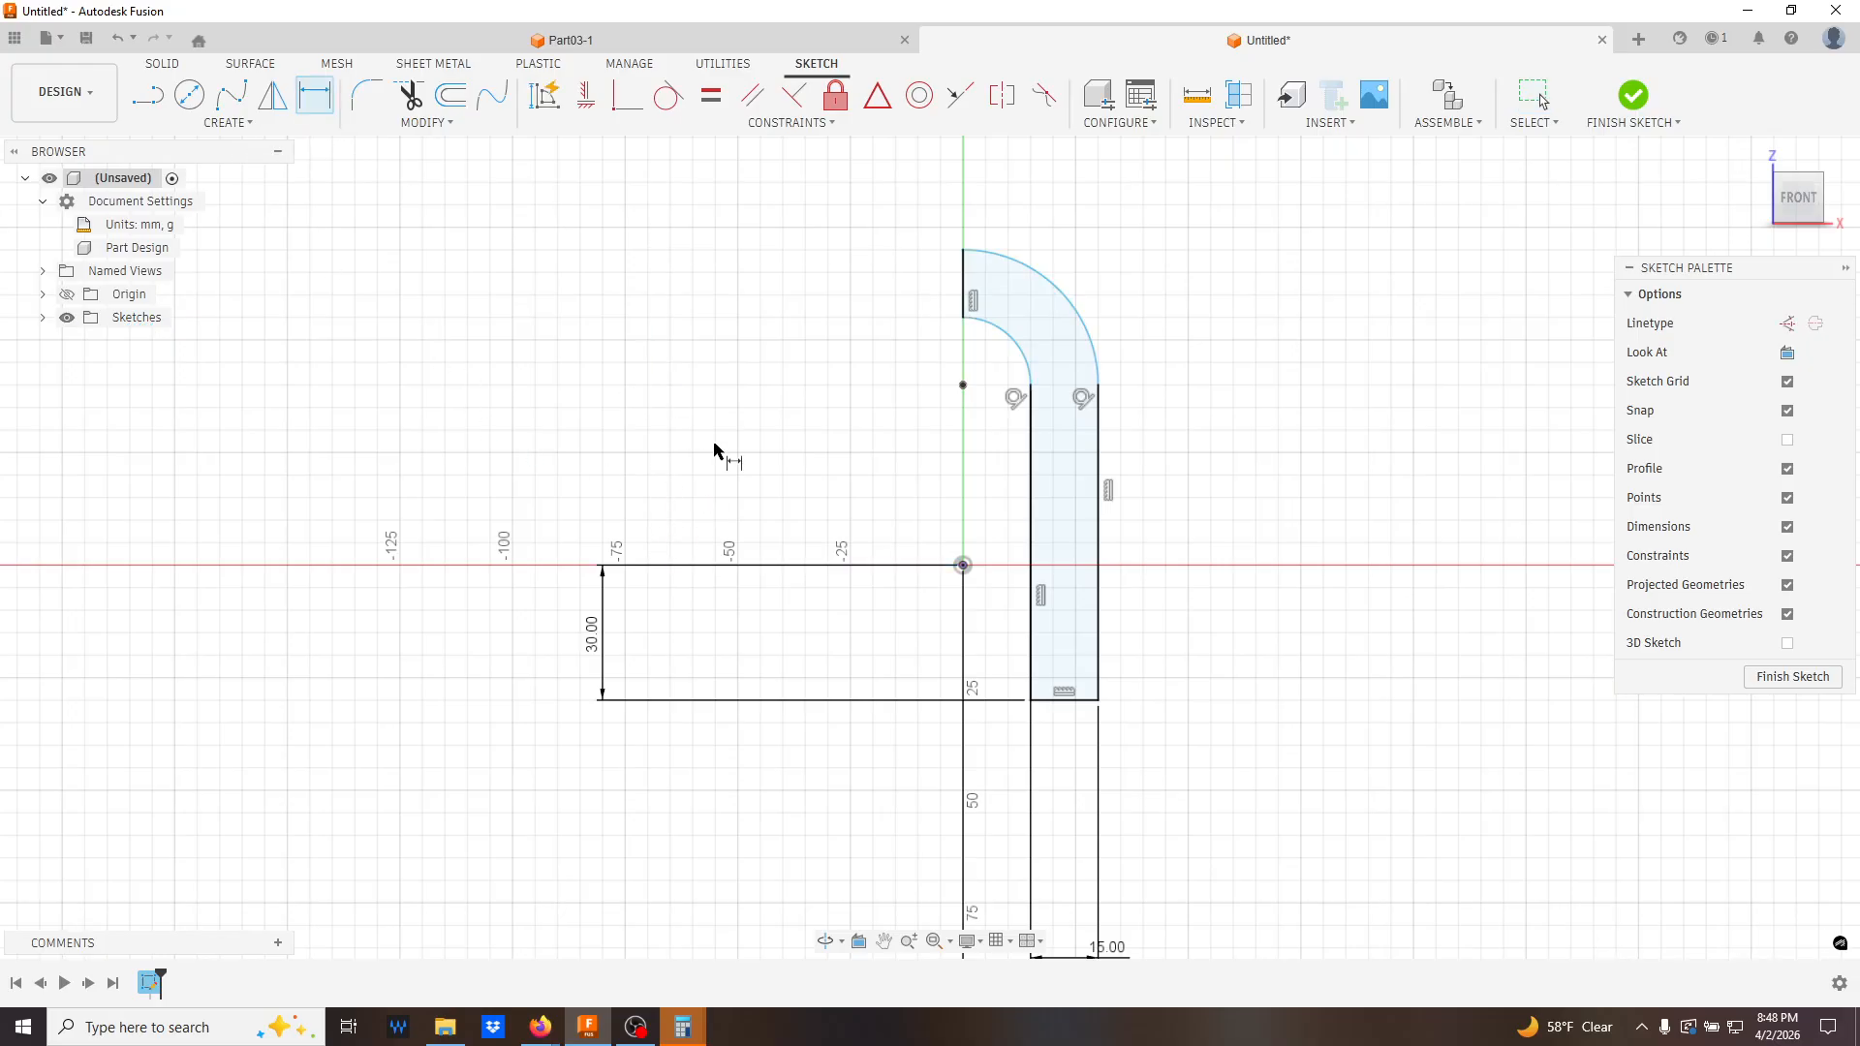
left_click(1043, 700)
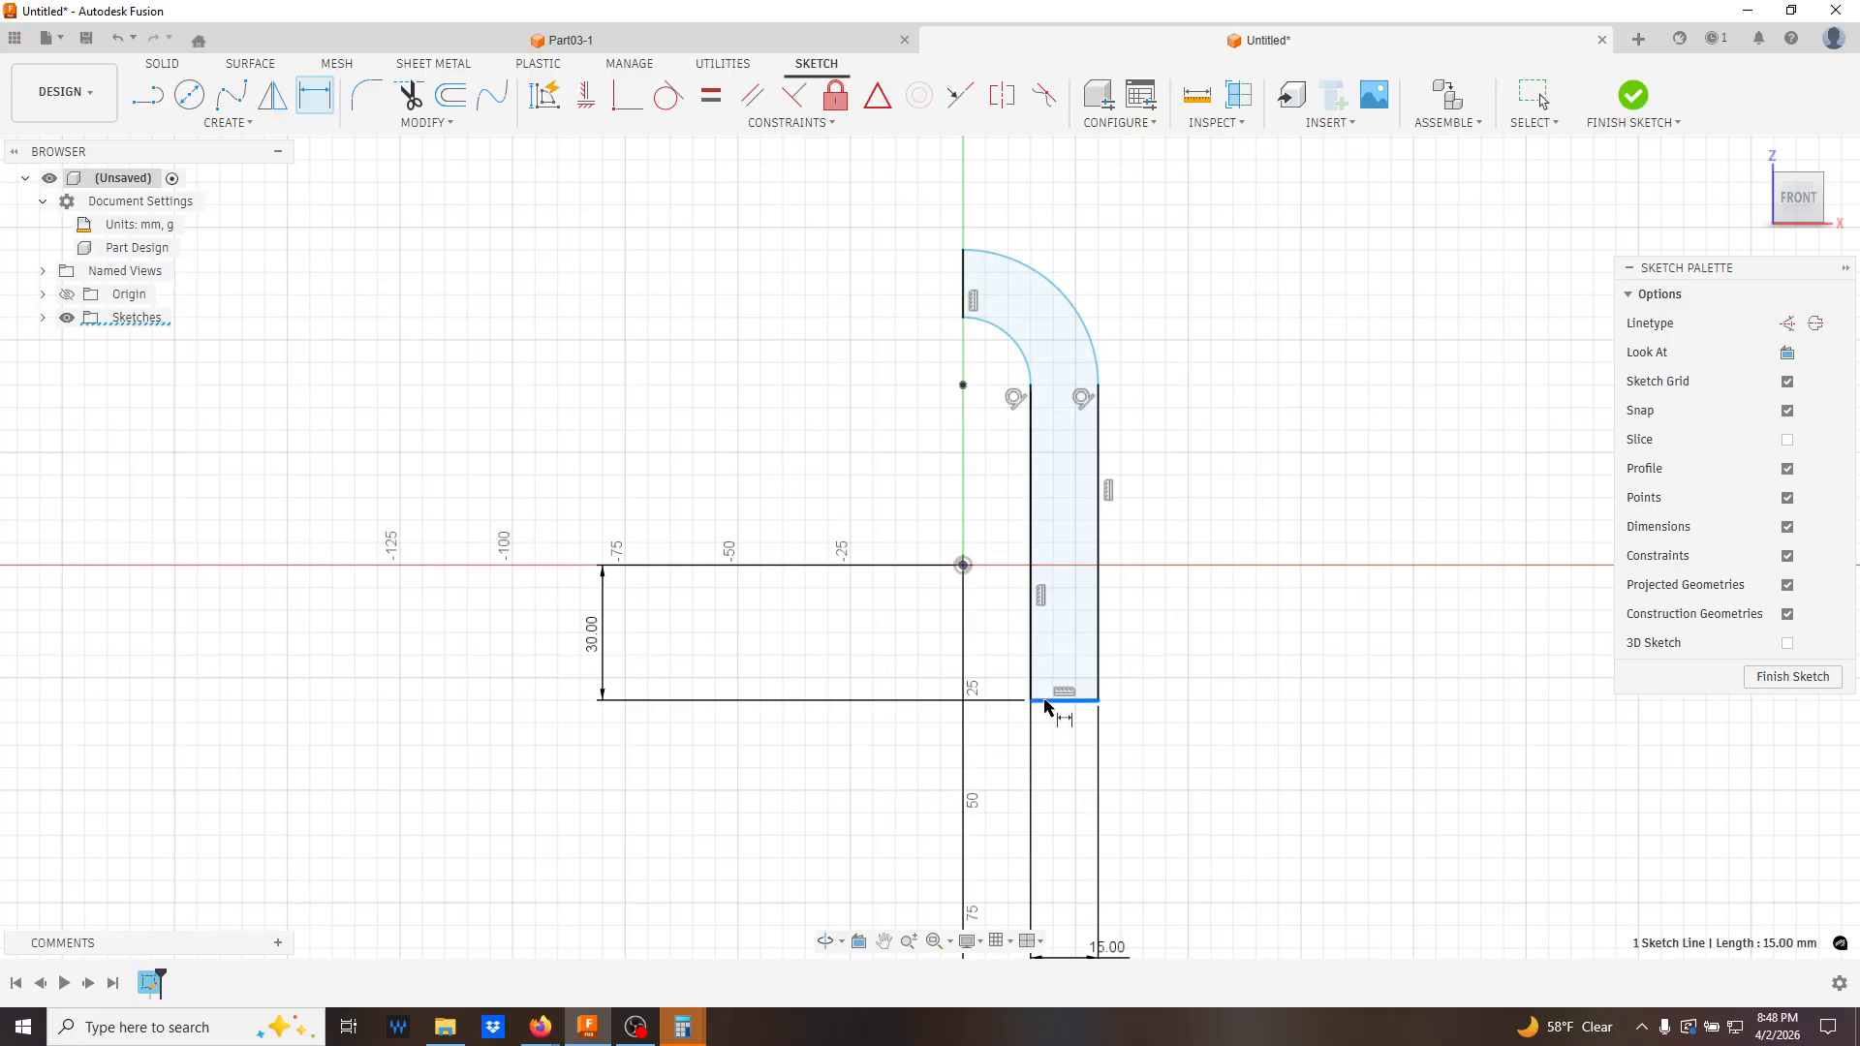
left_click(962, 252)
left_click(465, 420)
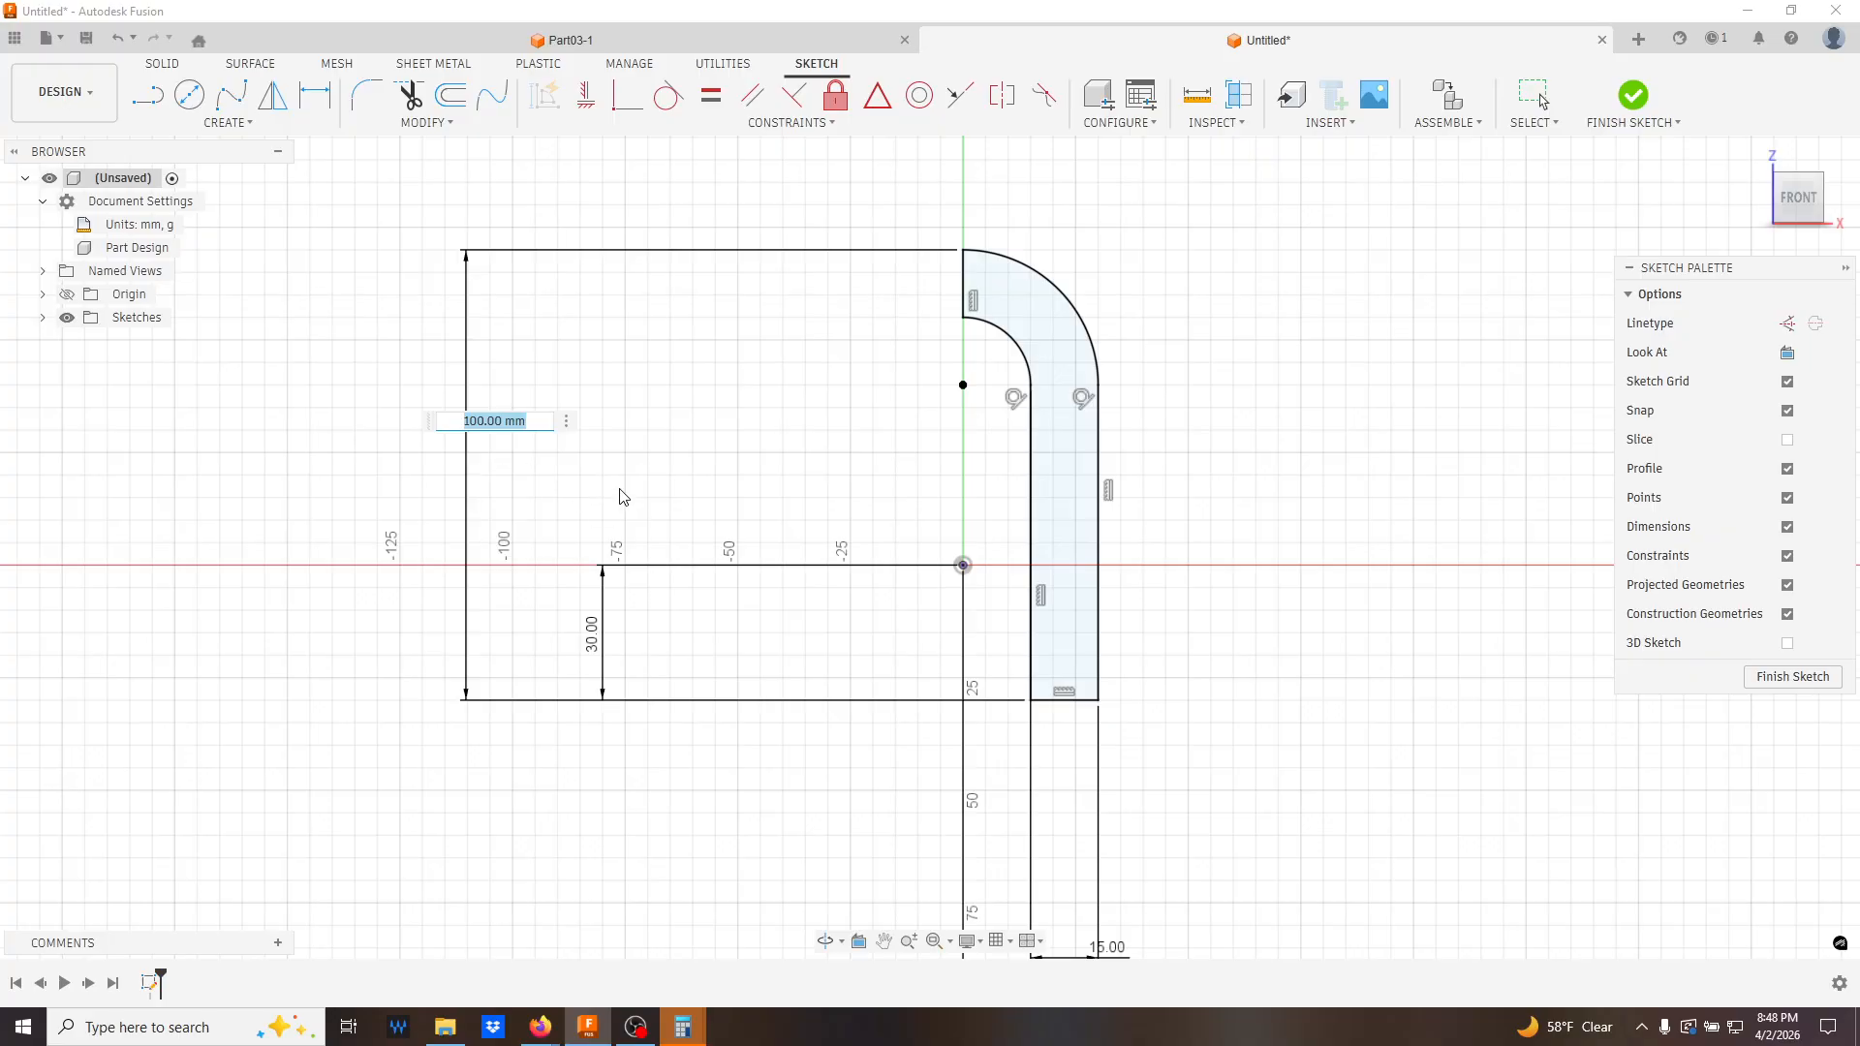
key("Return")
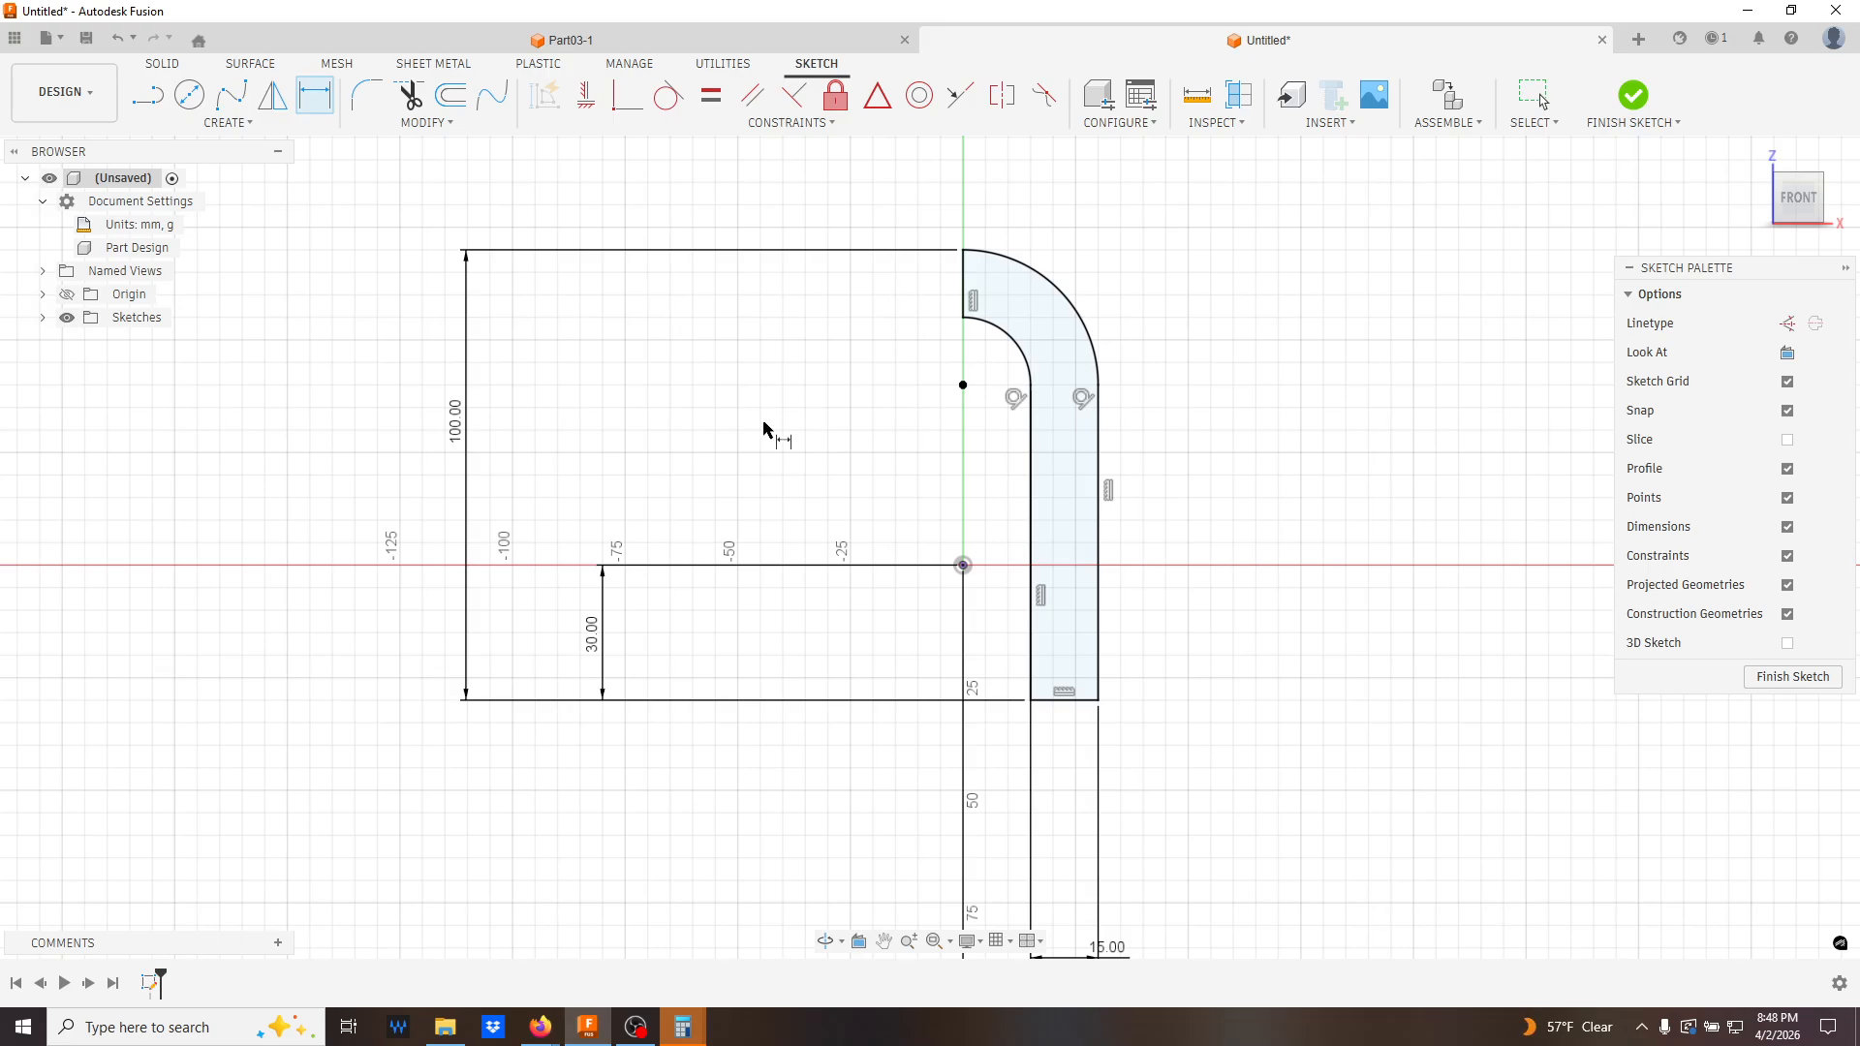
- Draw a circle about 27 mm in diameter centred on the origin and convert it to construction geometry
left_click(190, 95)
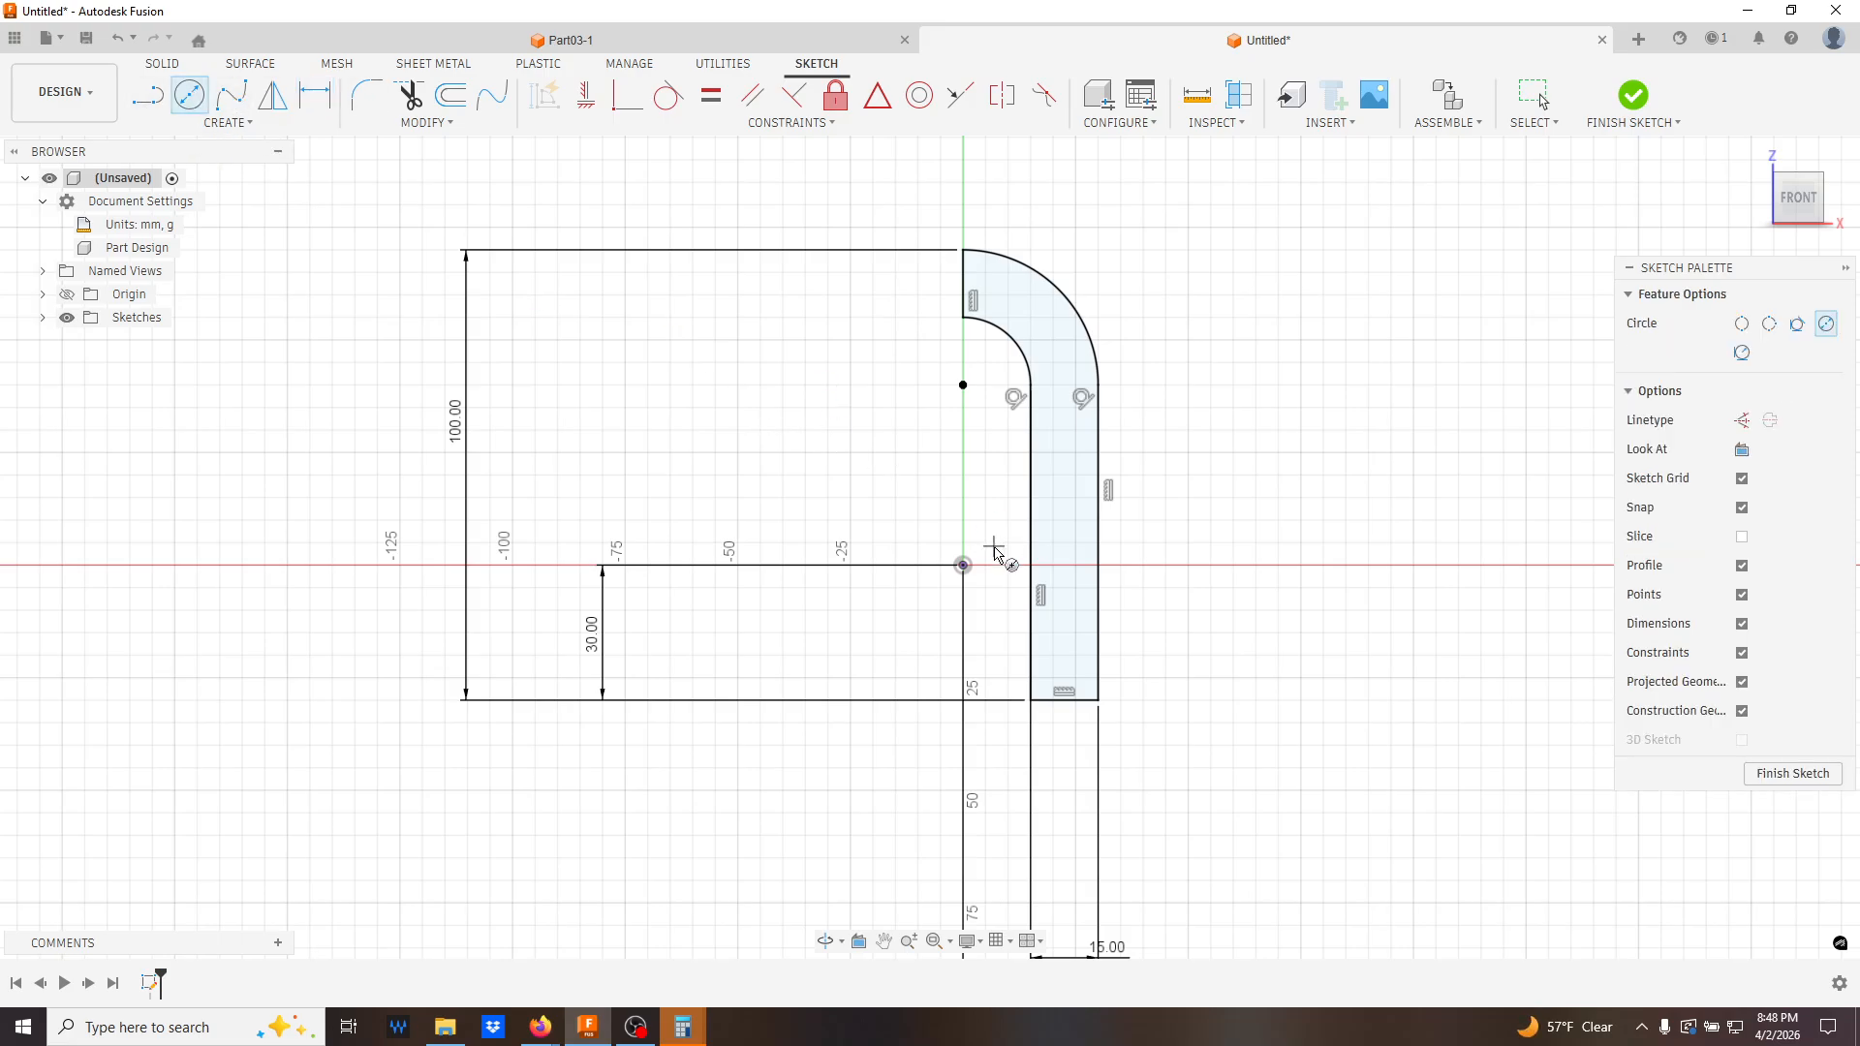
left_click(963, 566)
left_click(916, 607)
key("Escape")
left_click(1001, 517)
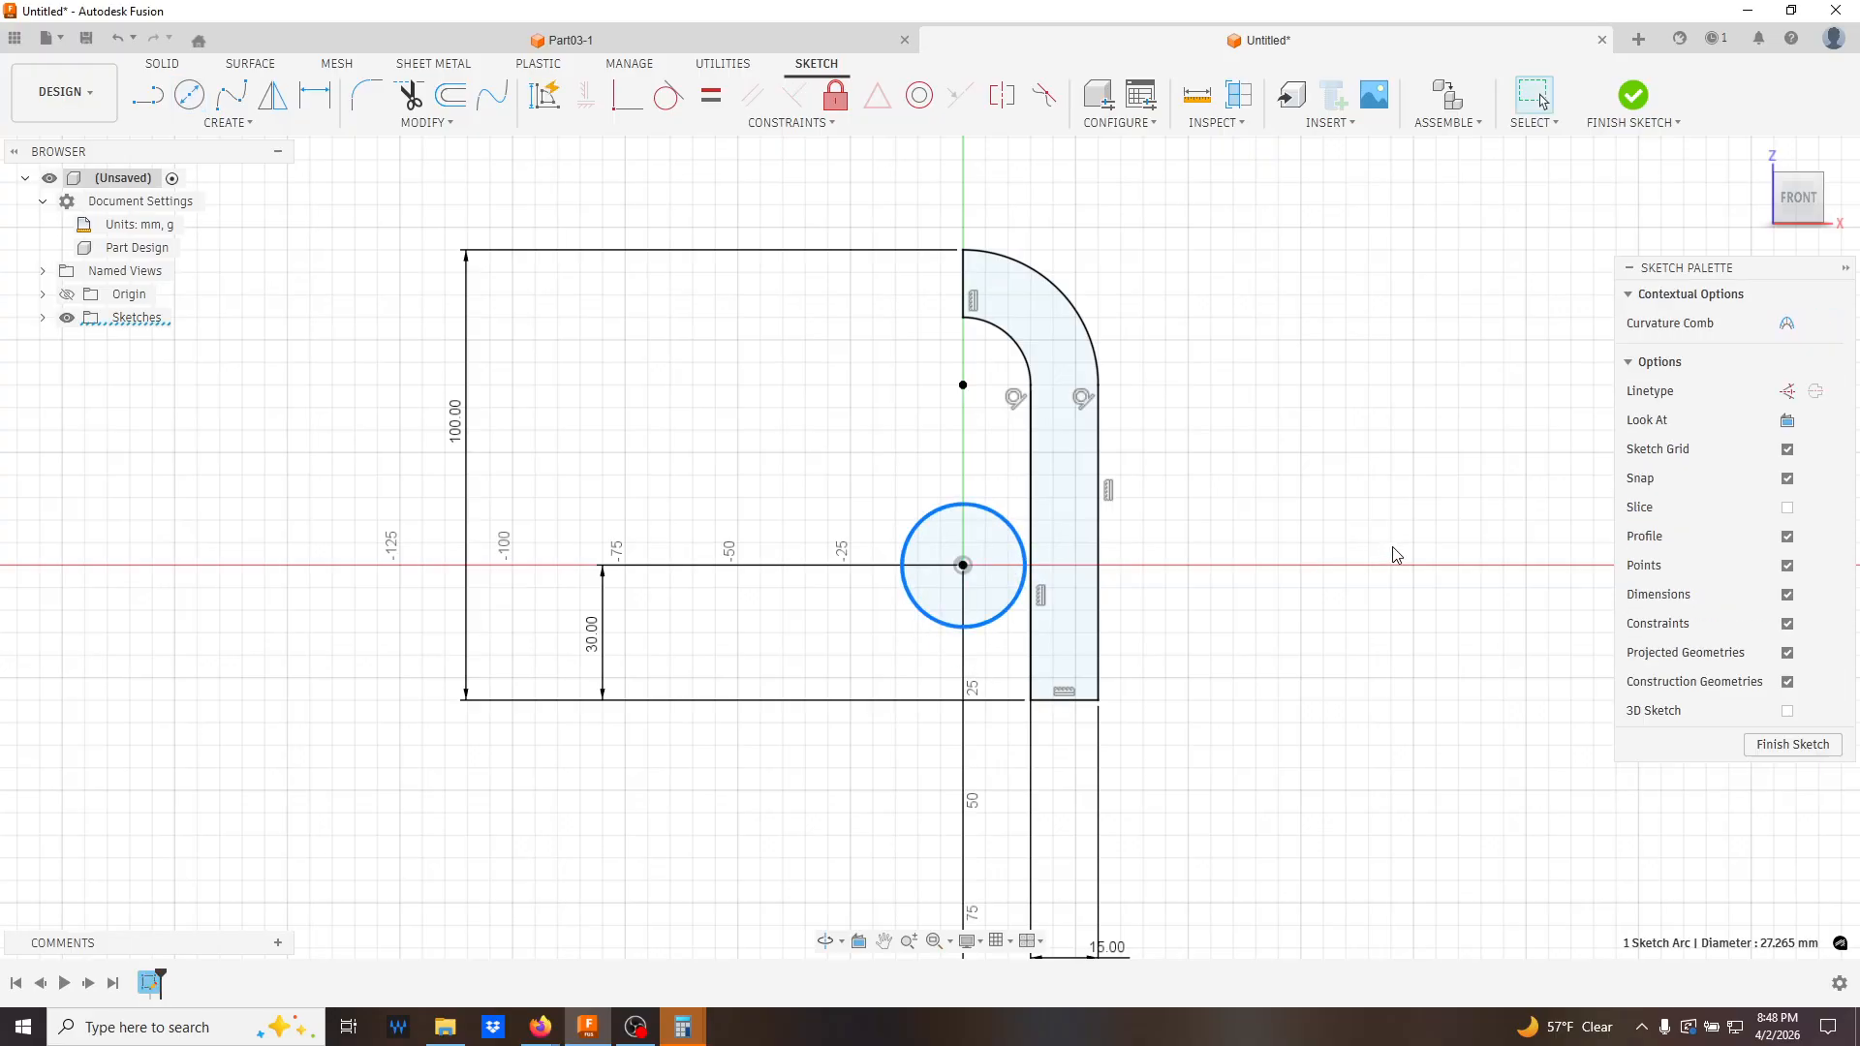
left_click(1787, 392)
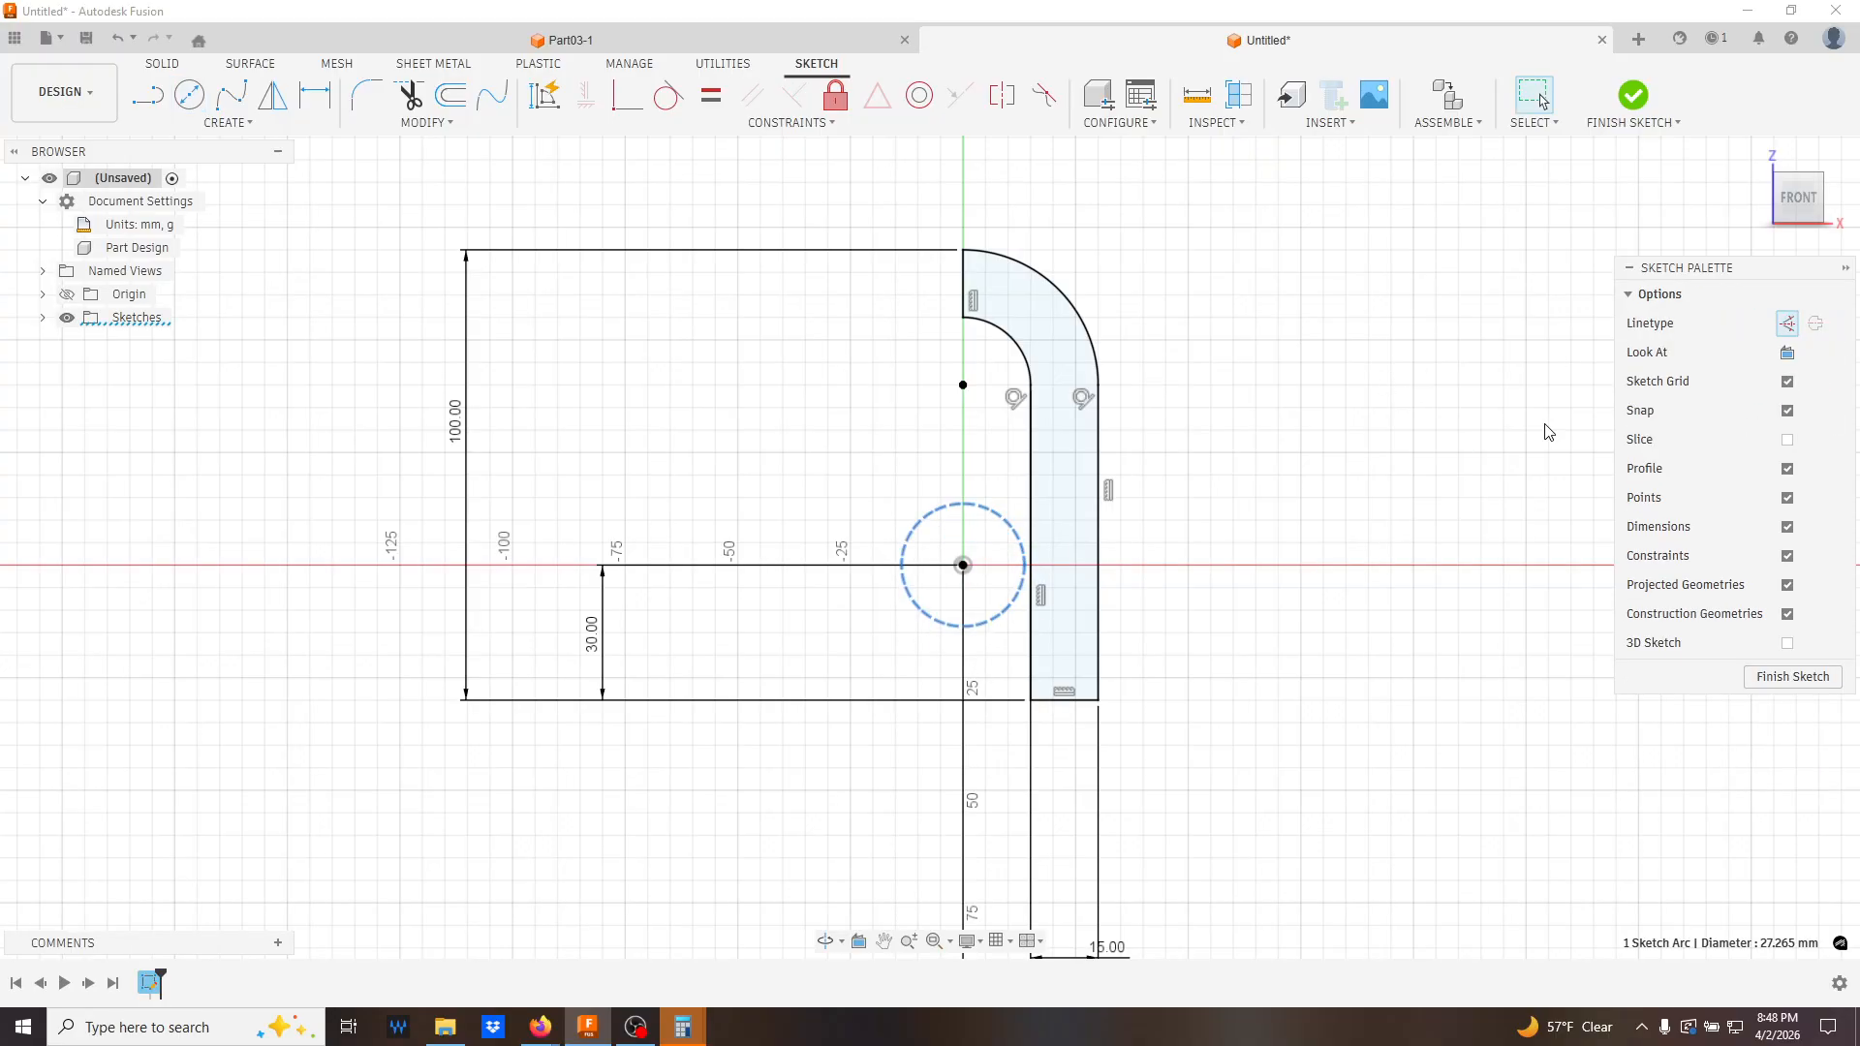
- Dimension the construction circle's diameter as 20 mm
left_click(314, 95)
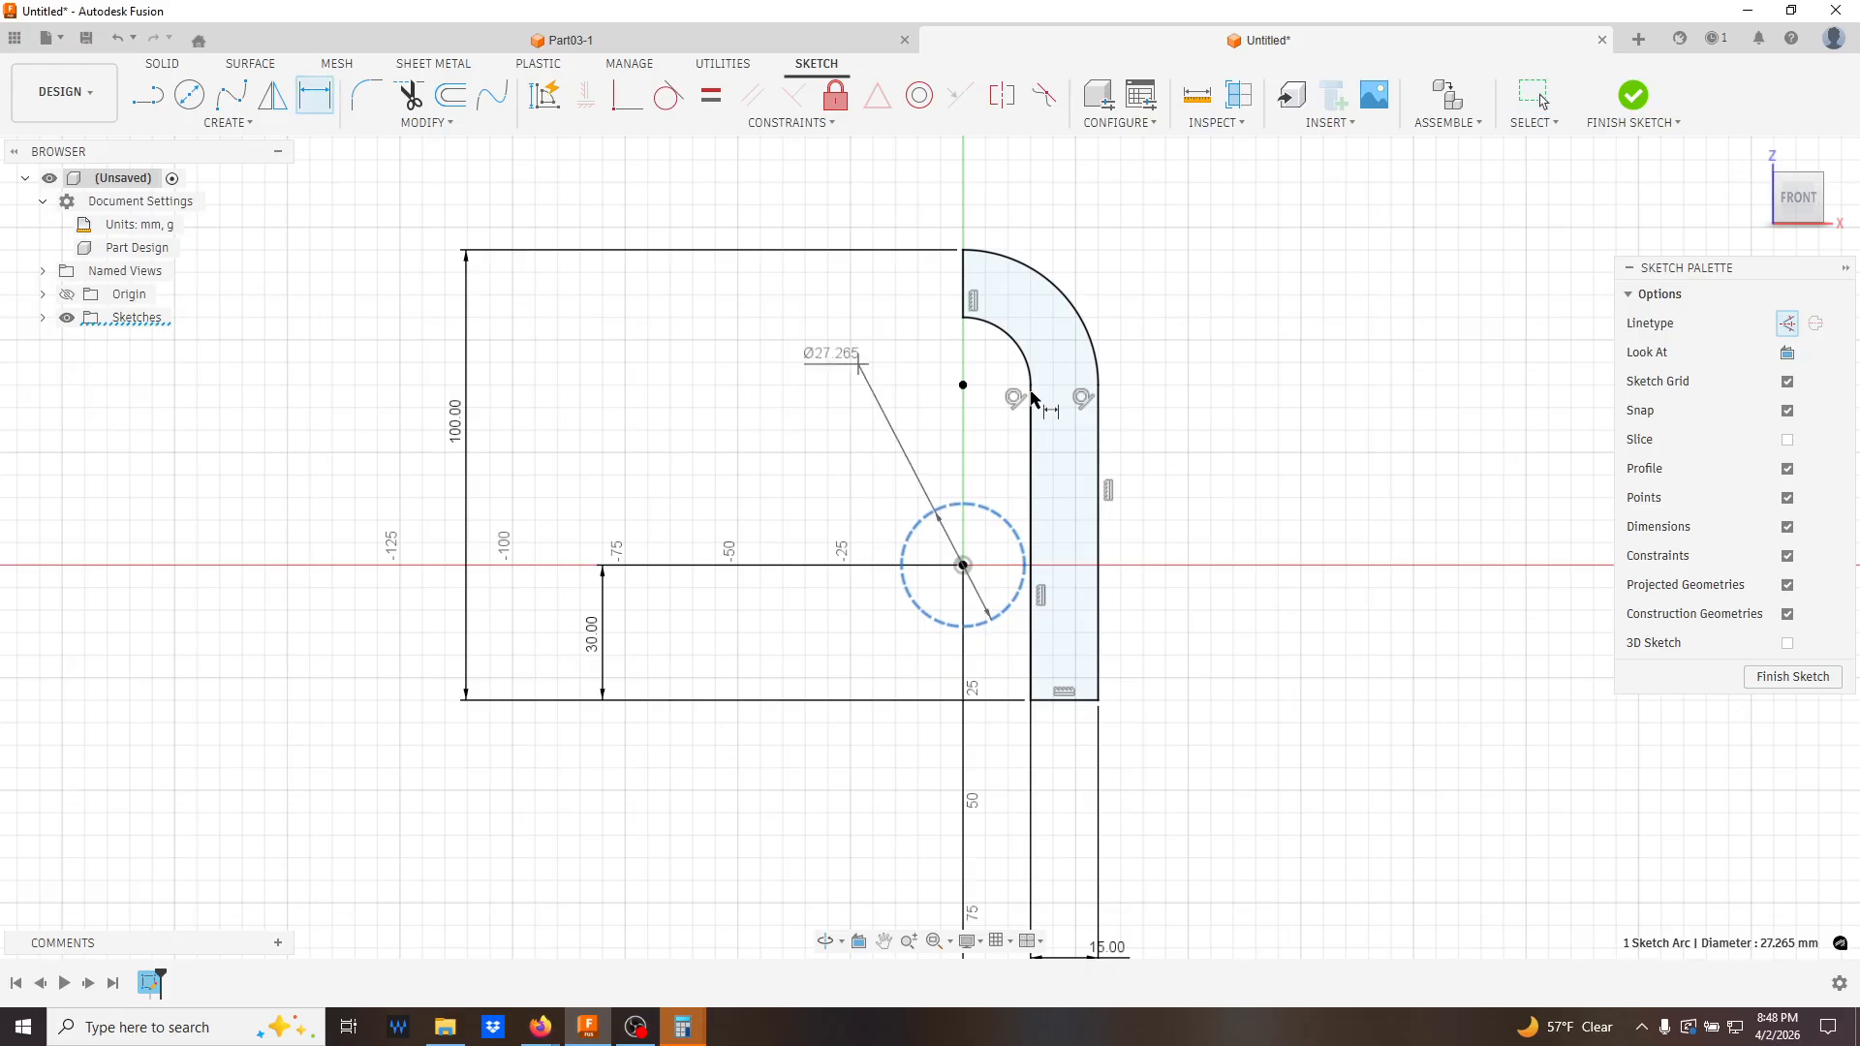
left_click(1022, 542)
left_click(1229, 466)
type("25")
key("Return")
key("Escape")
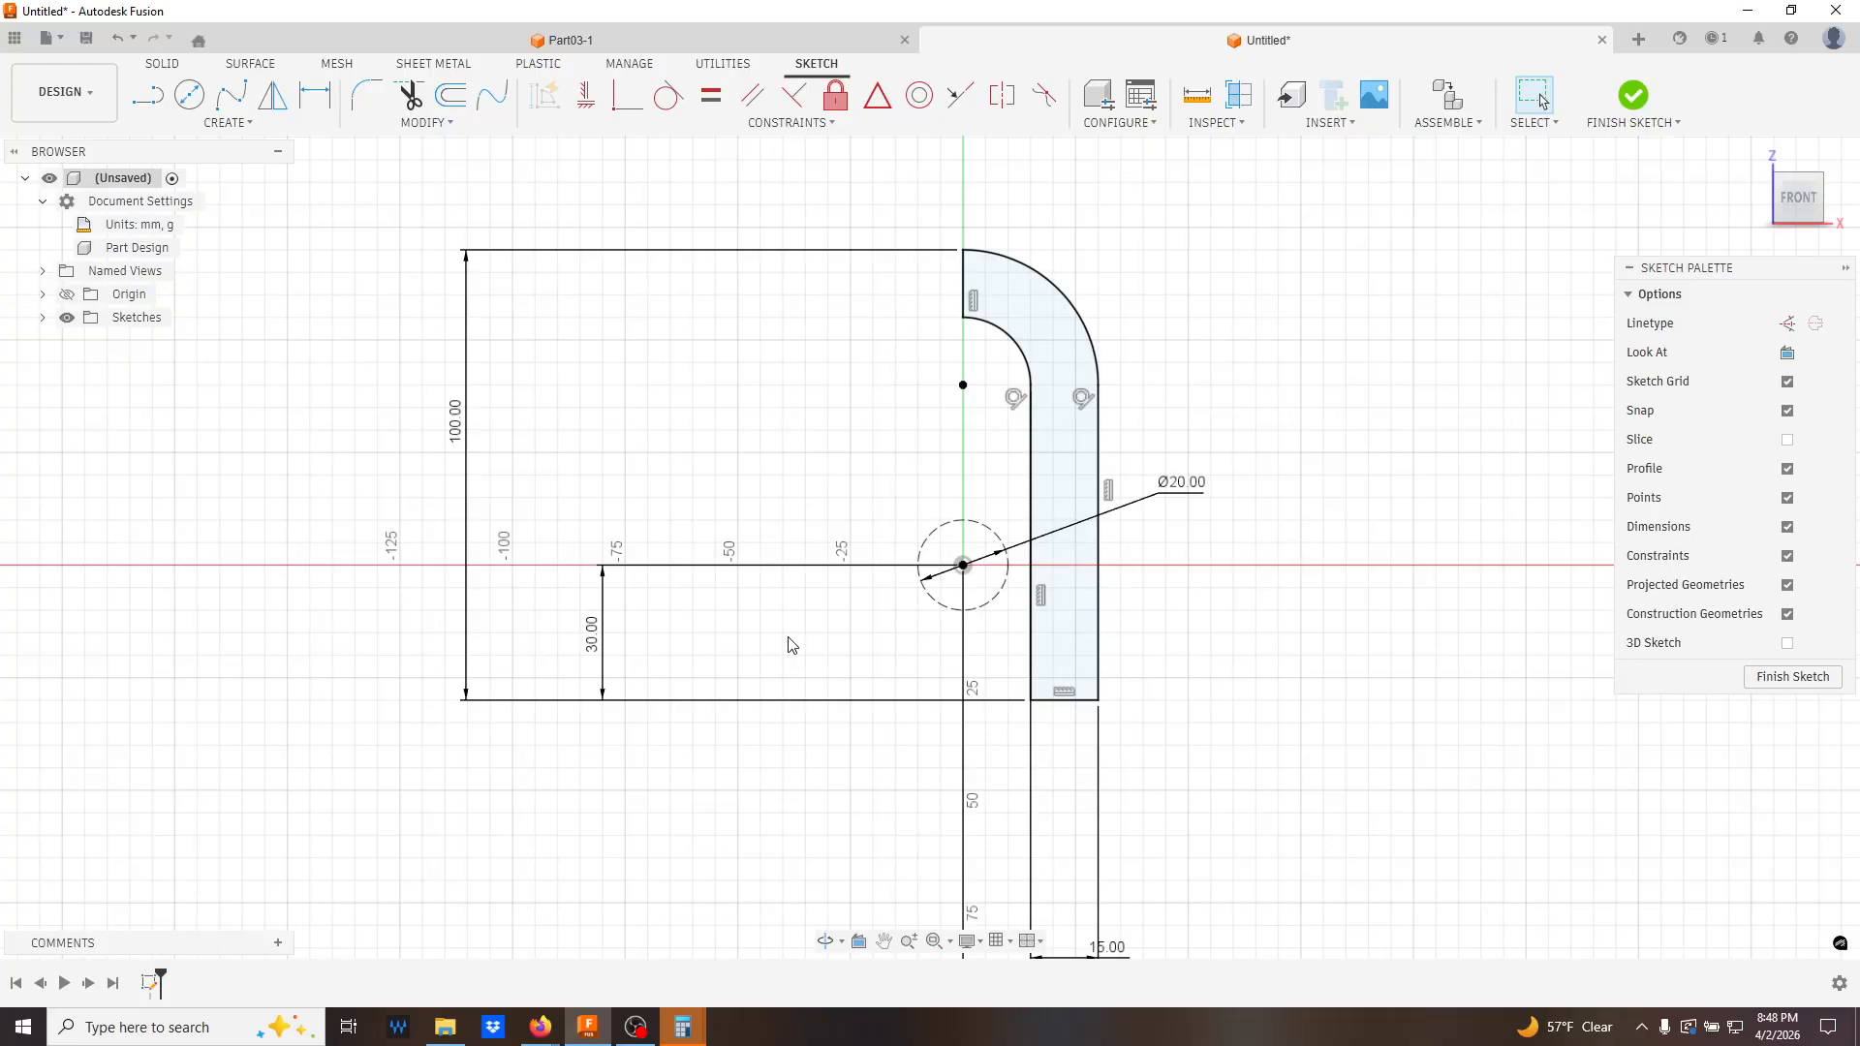
- Set the origin-to-bottom-edge distance to 29 mm and the profile's overall height to 99 mm
double_click(611, 633)
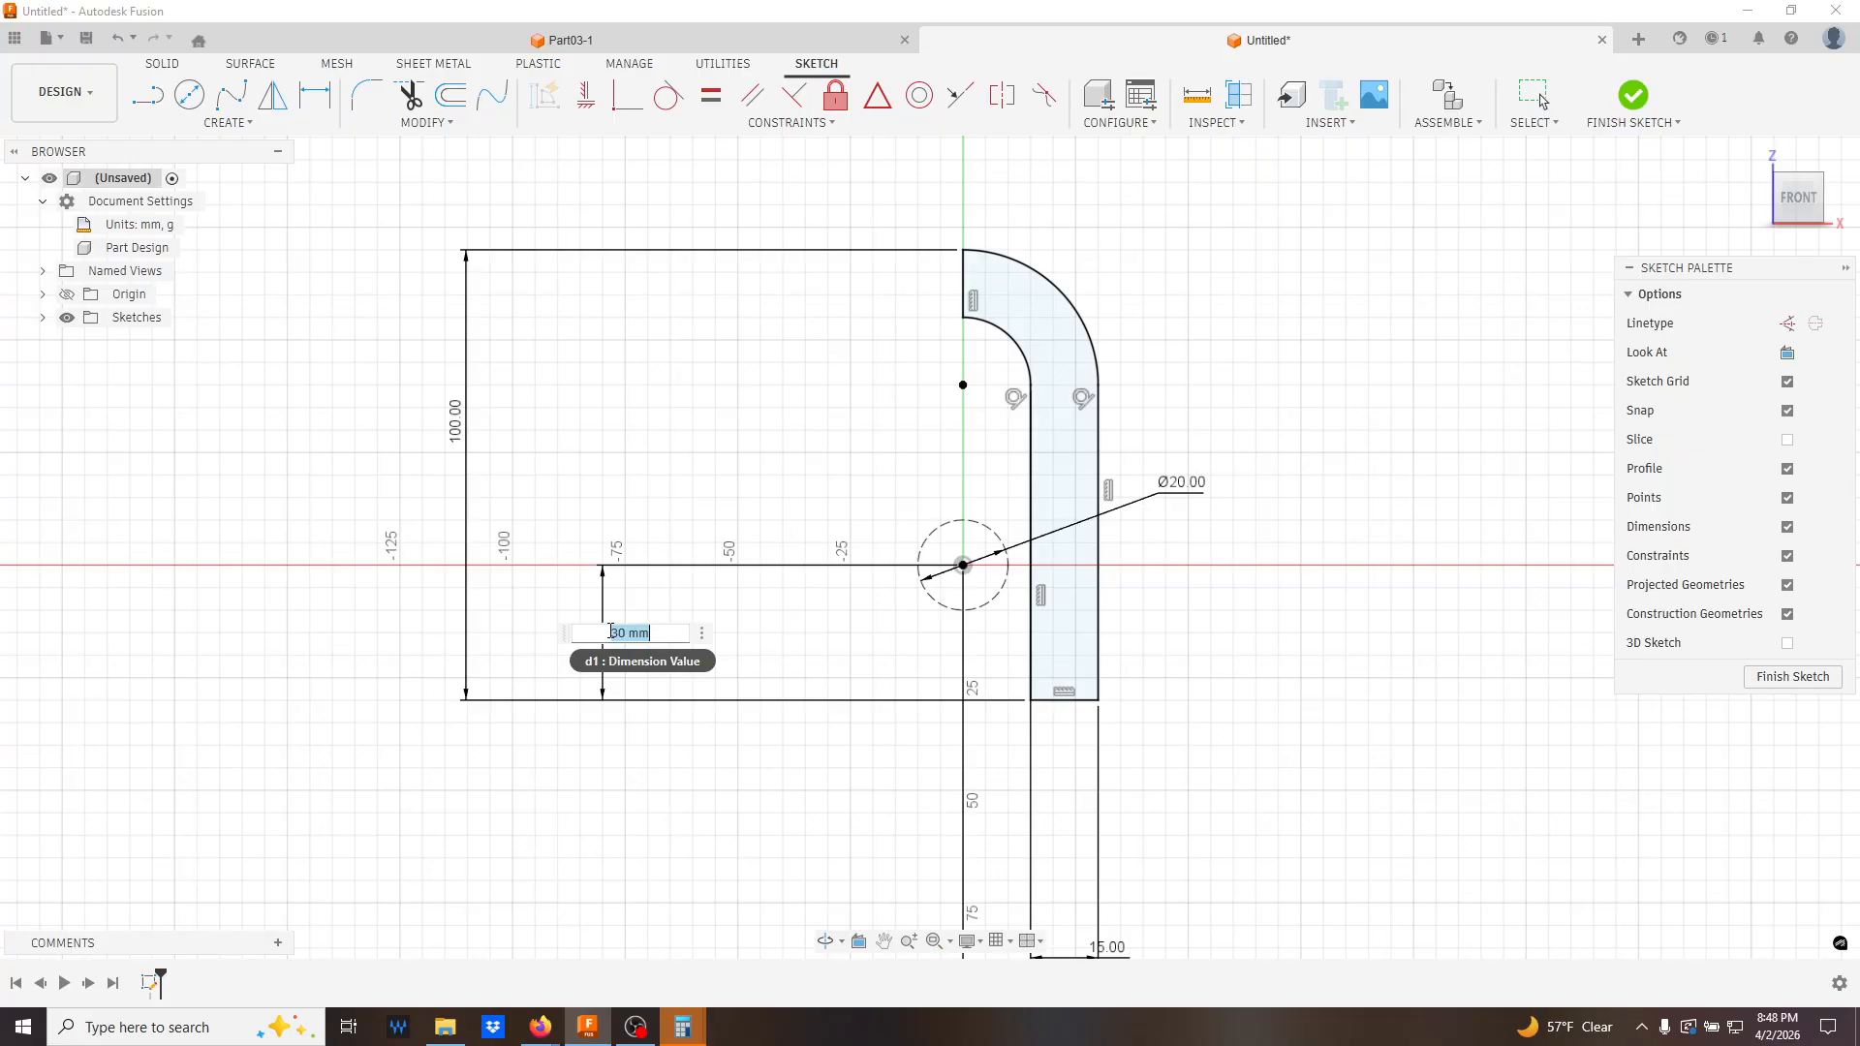
type("29")
key("Return")
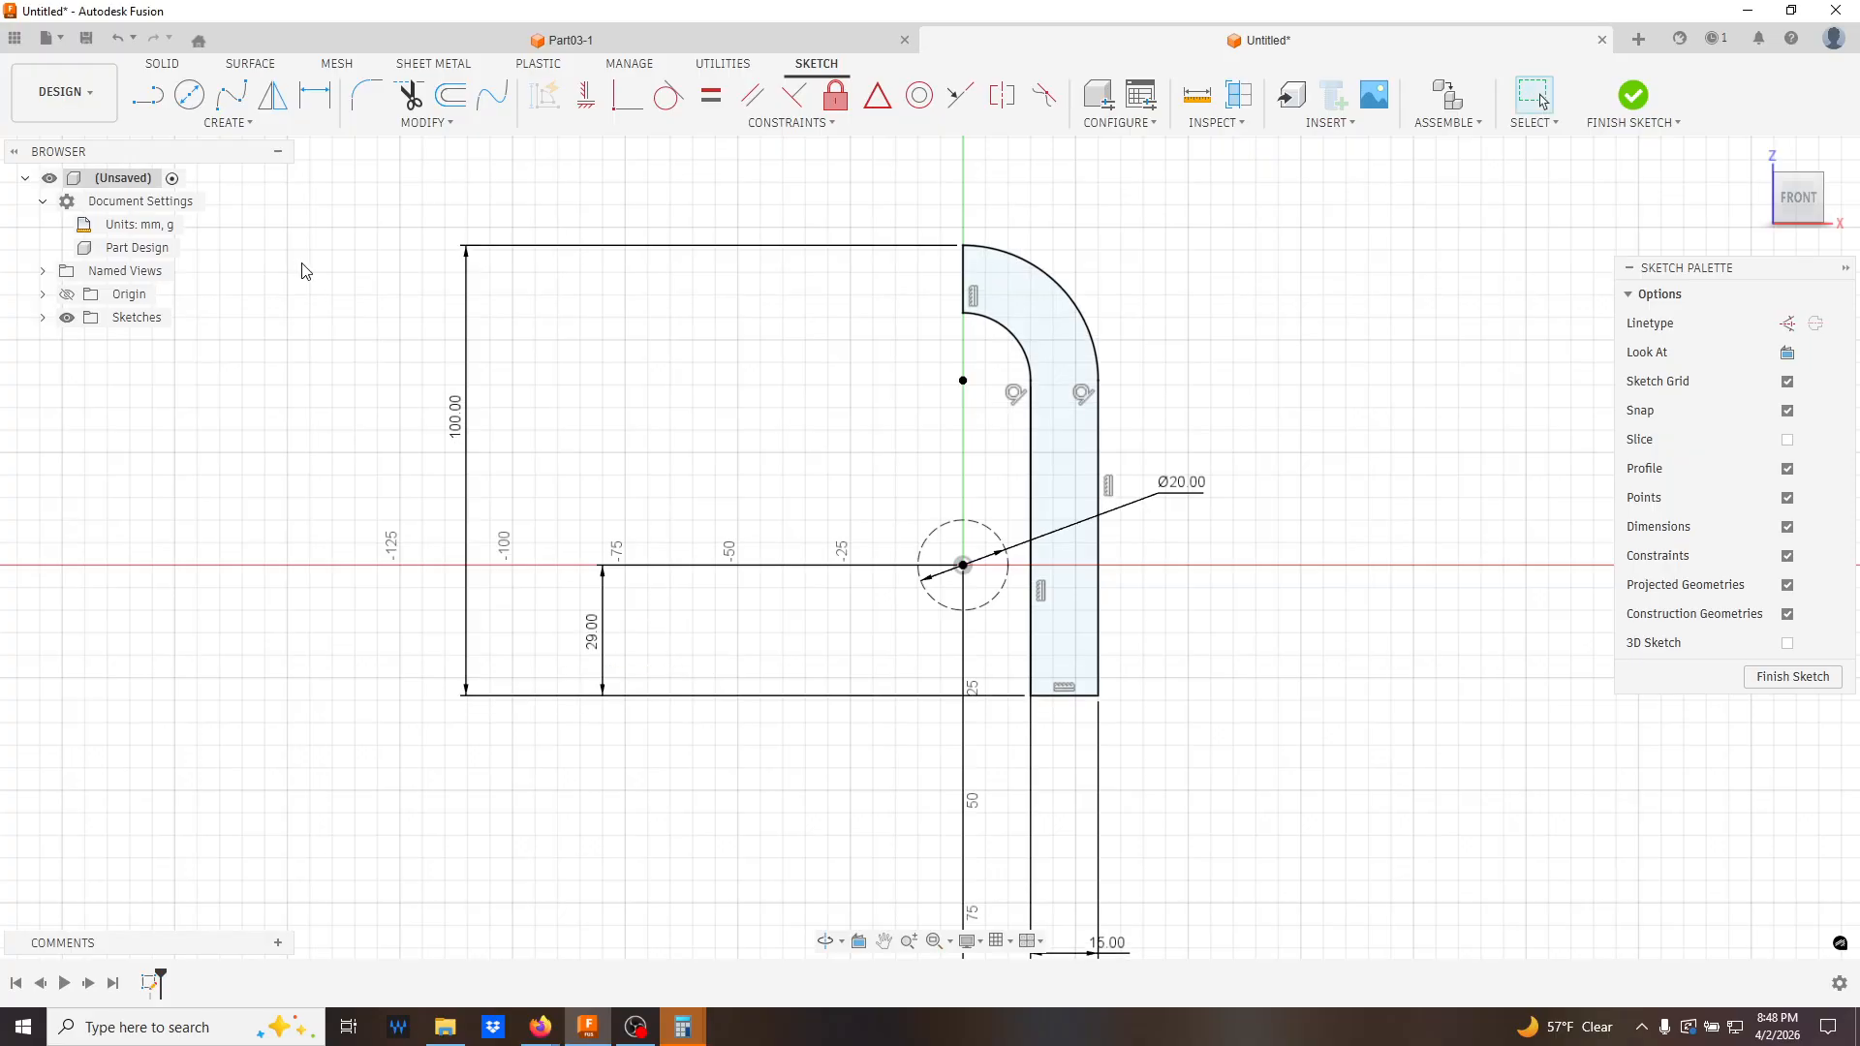
double_click(457, 424)
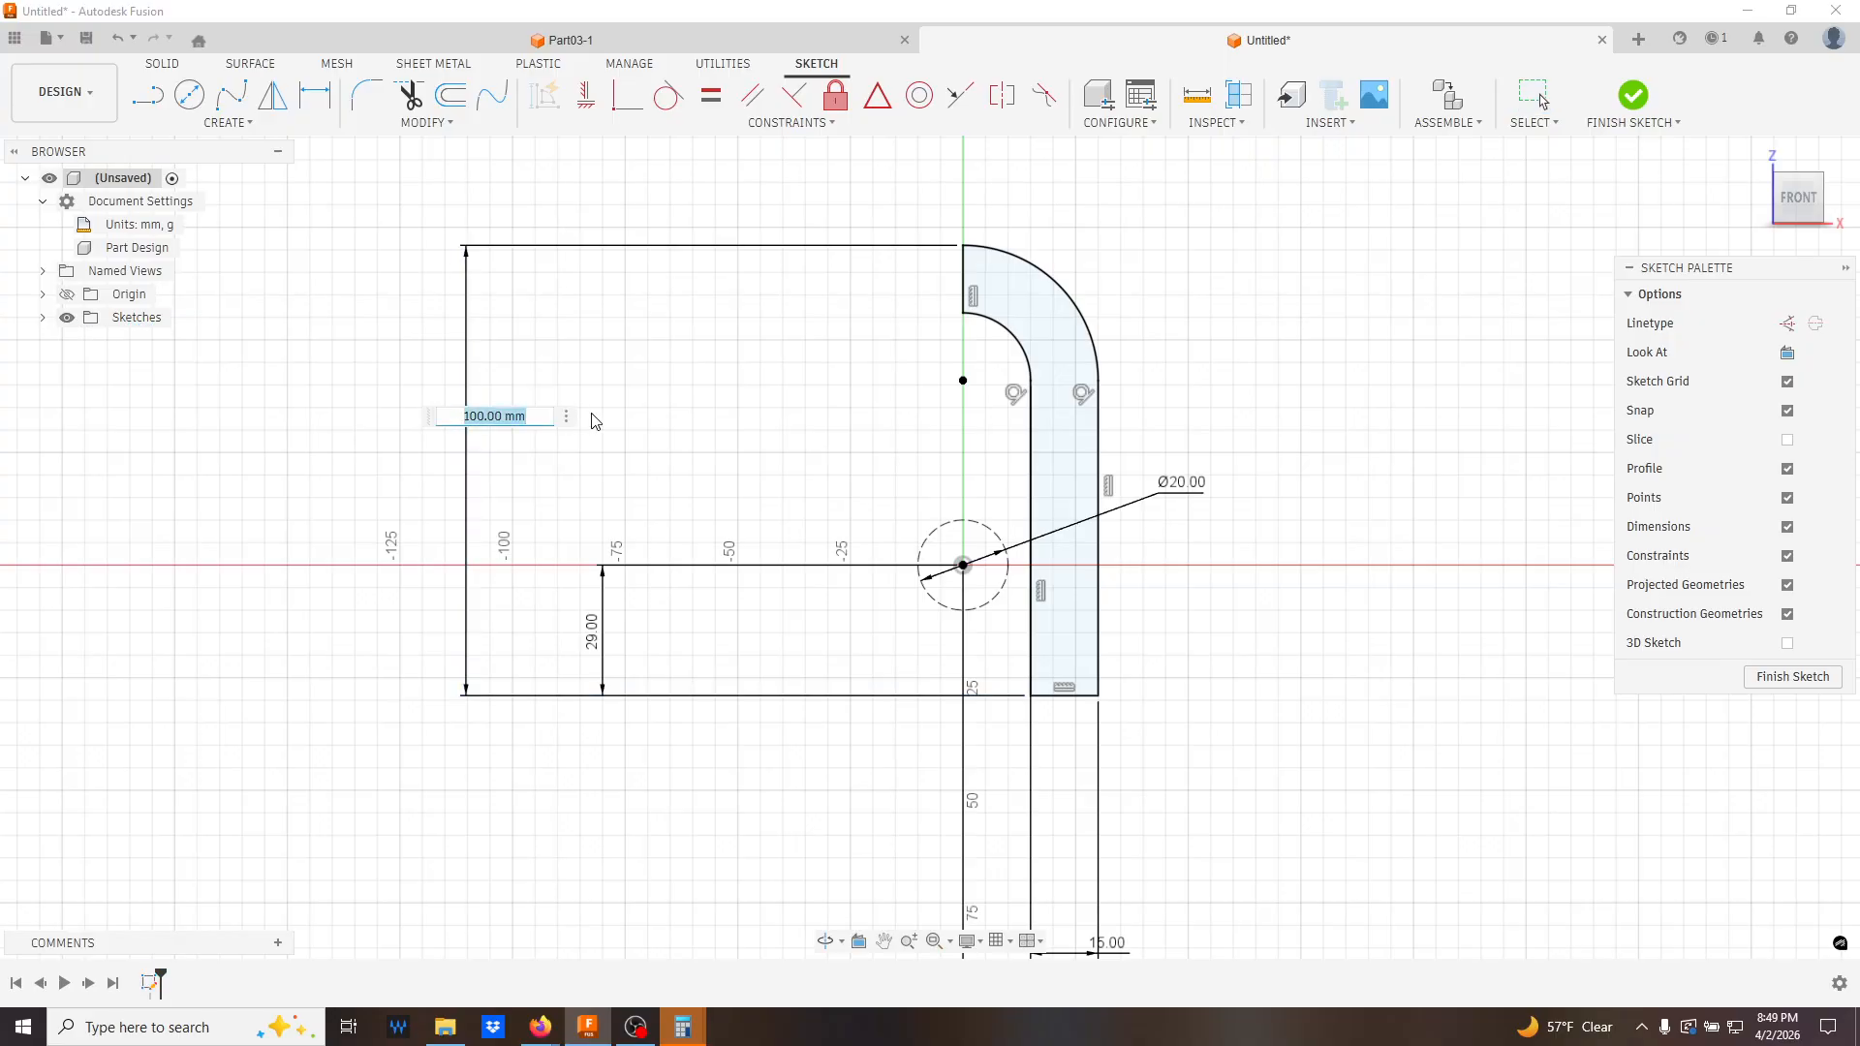
type("99")
key("Return")
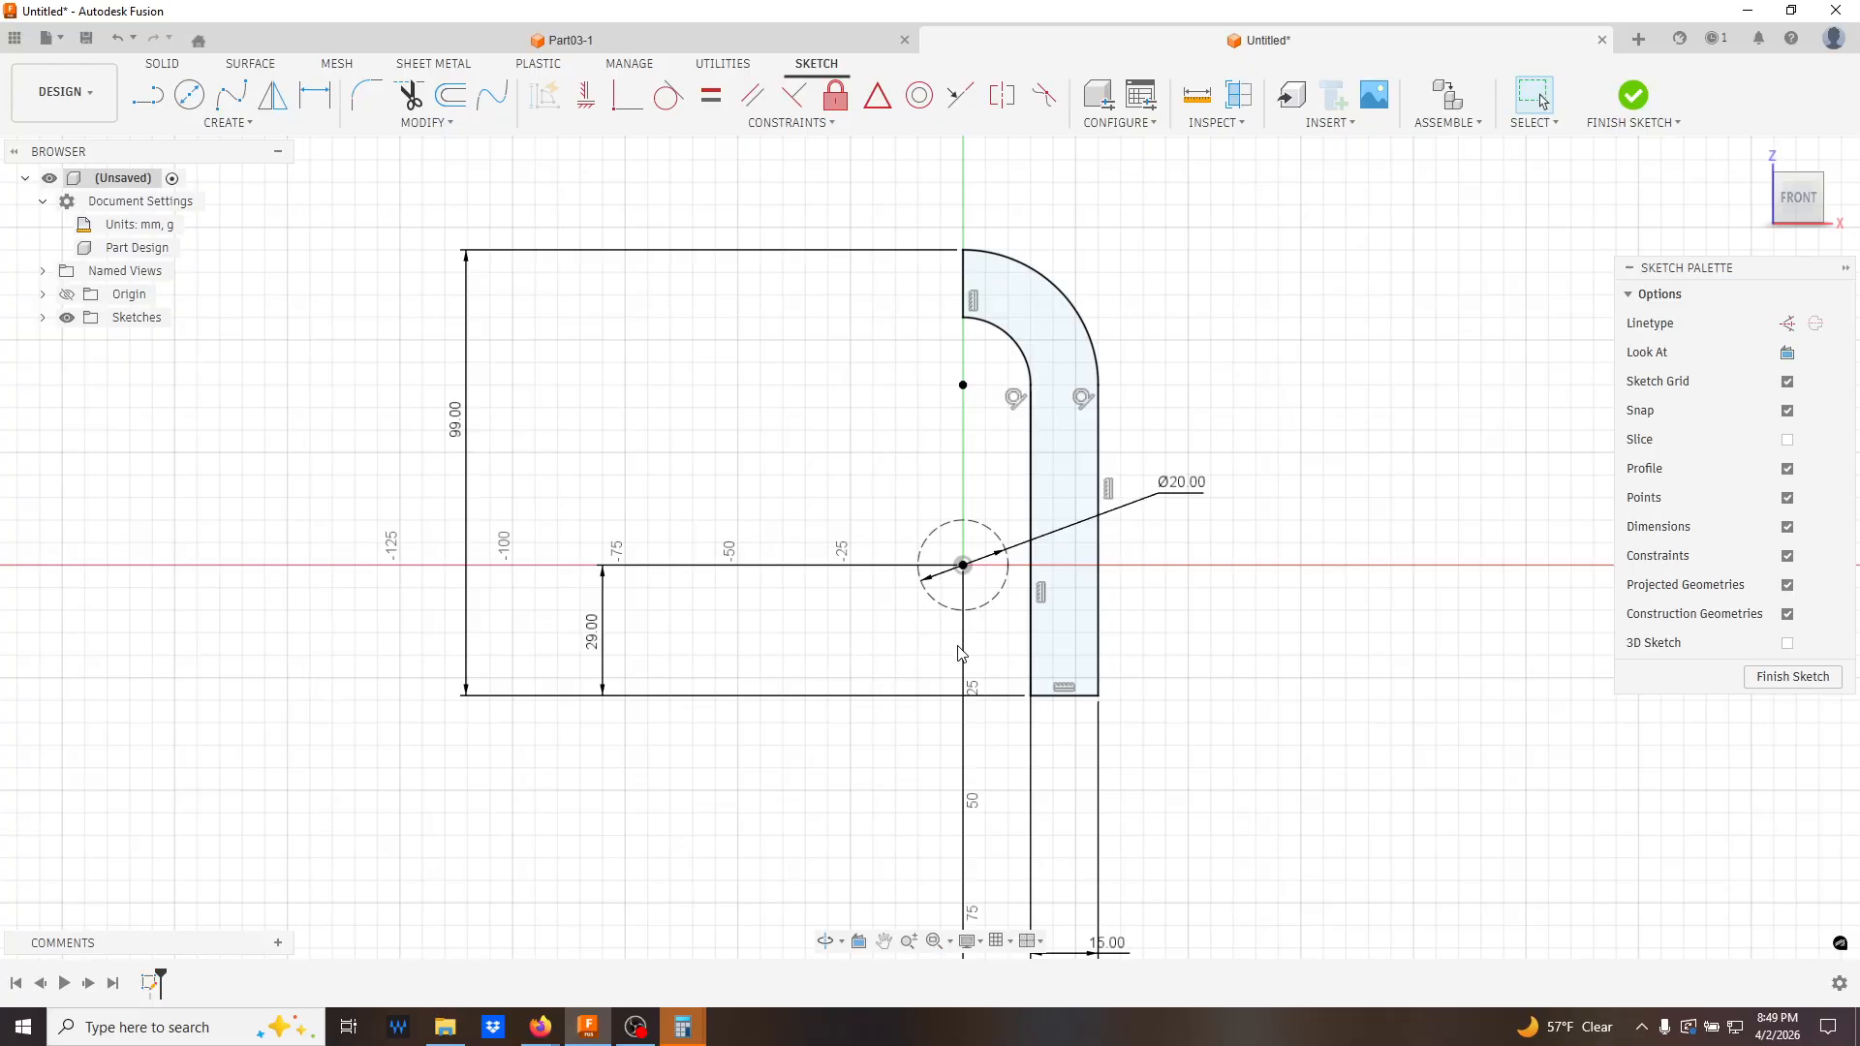
- Set the origin-to-bottom-edge distance to 31 mm and the profile's overall height to 101 mm
double_click(592, 635)
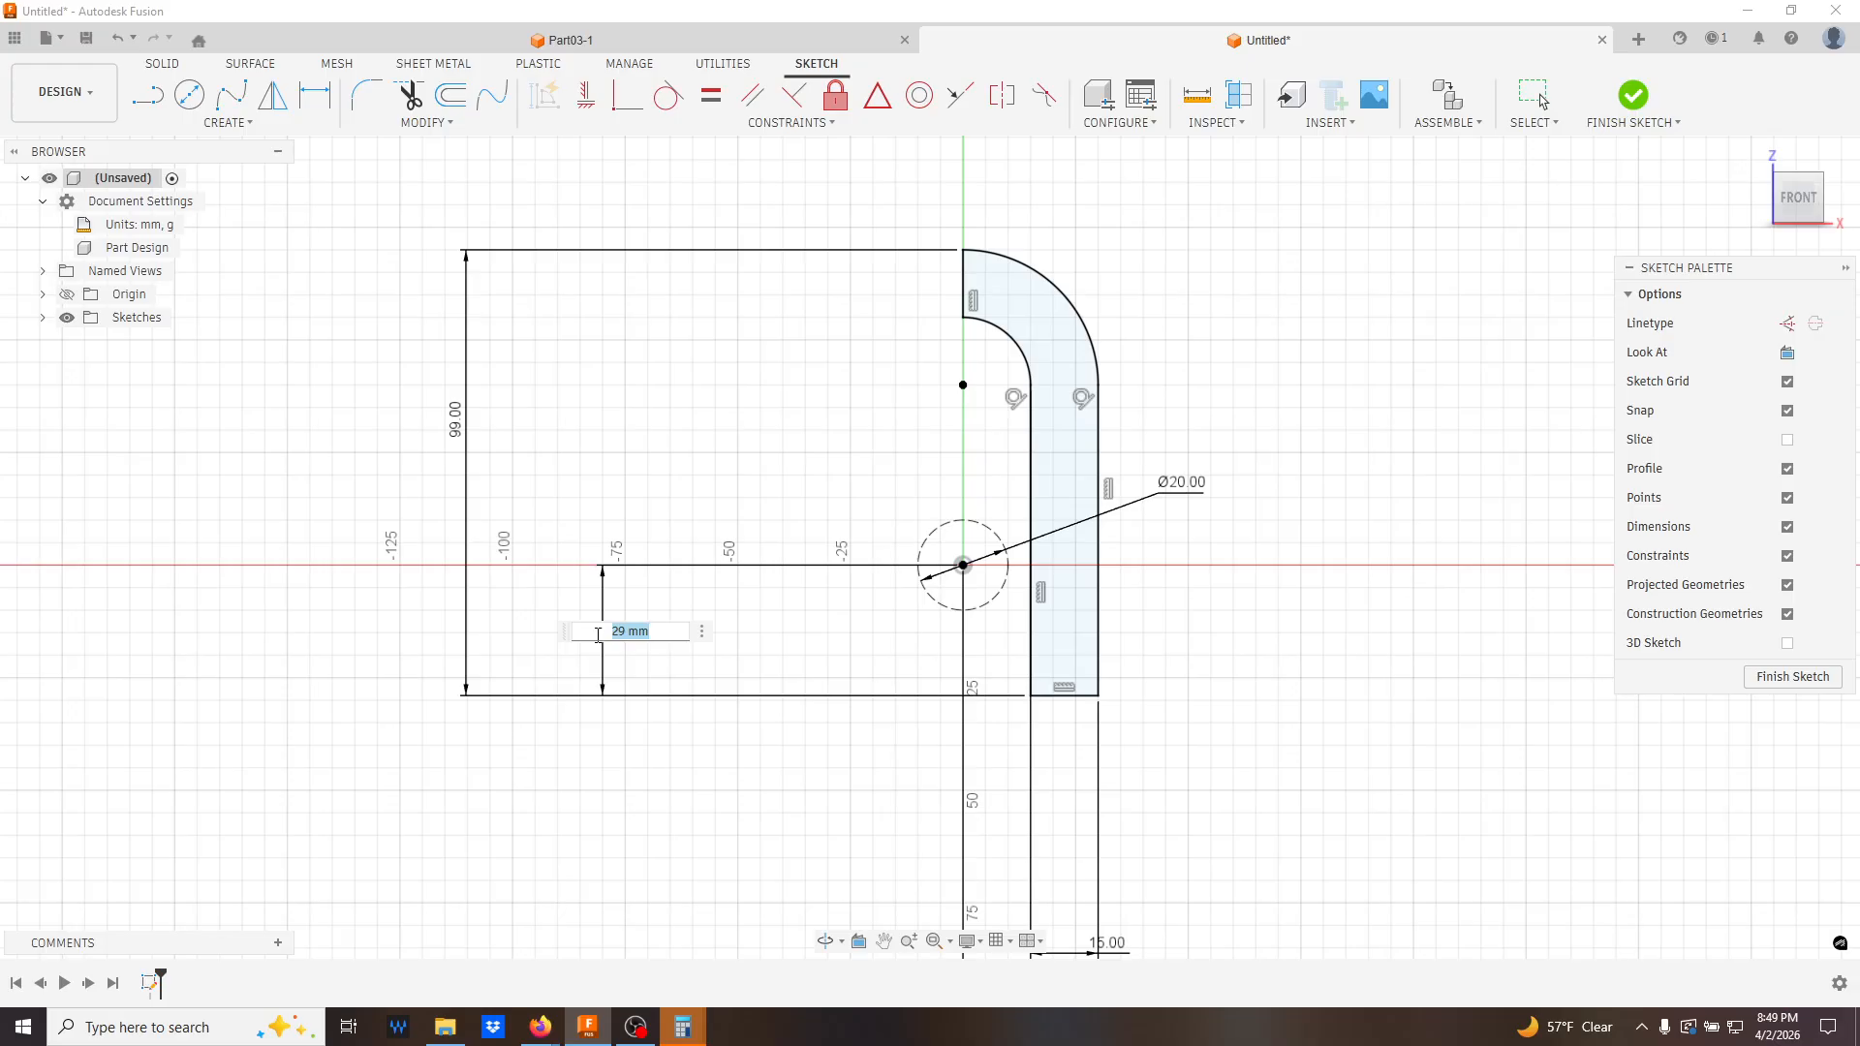
type("31")
key("Return")
double_click(455, 437)
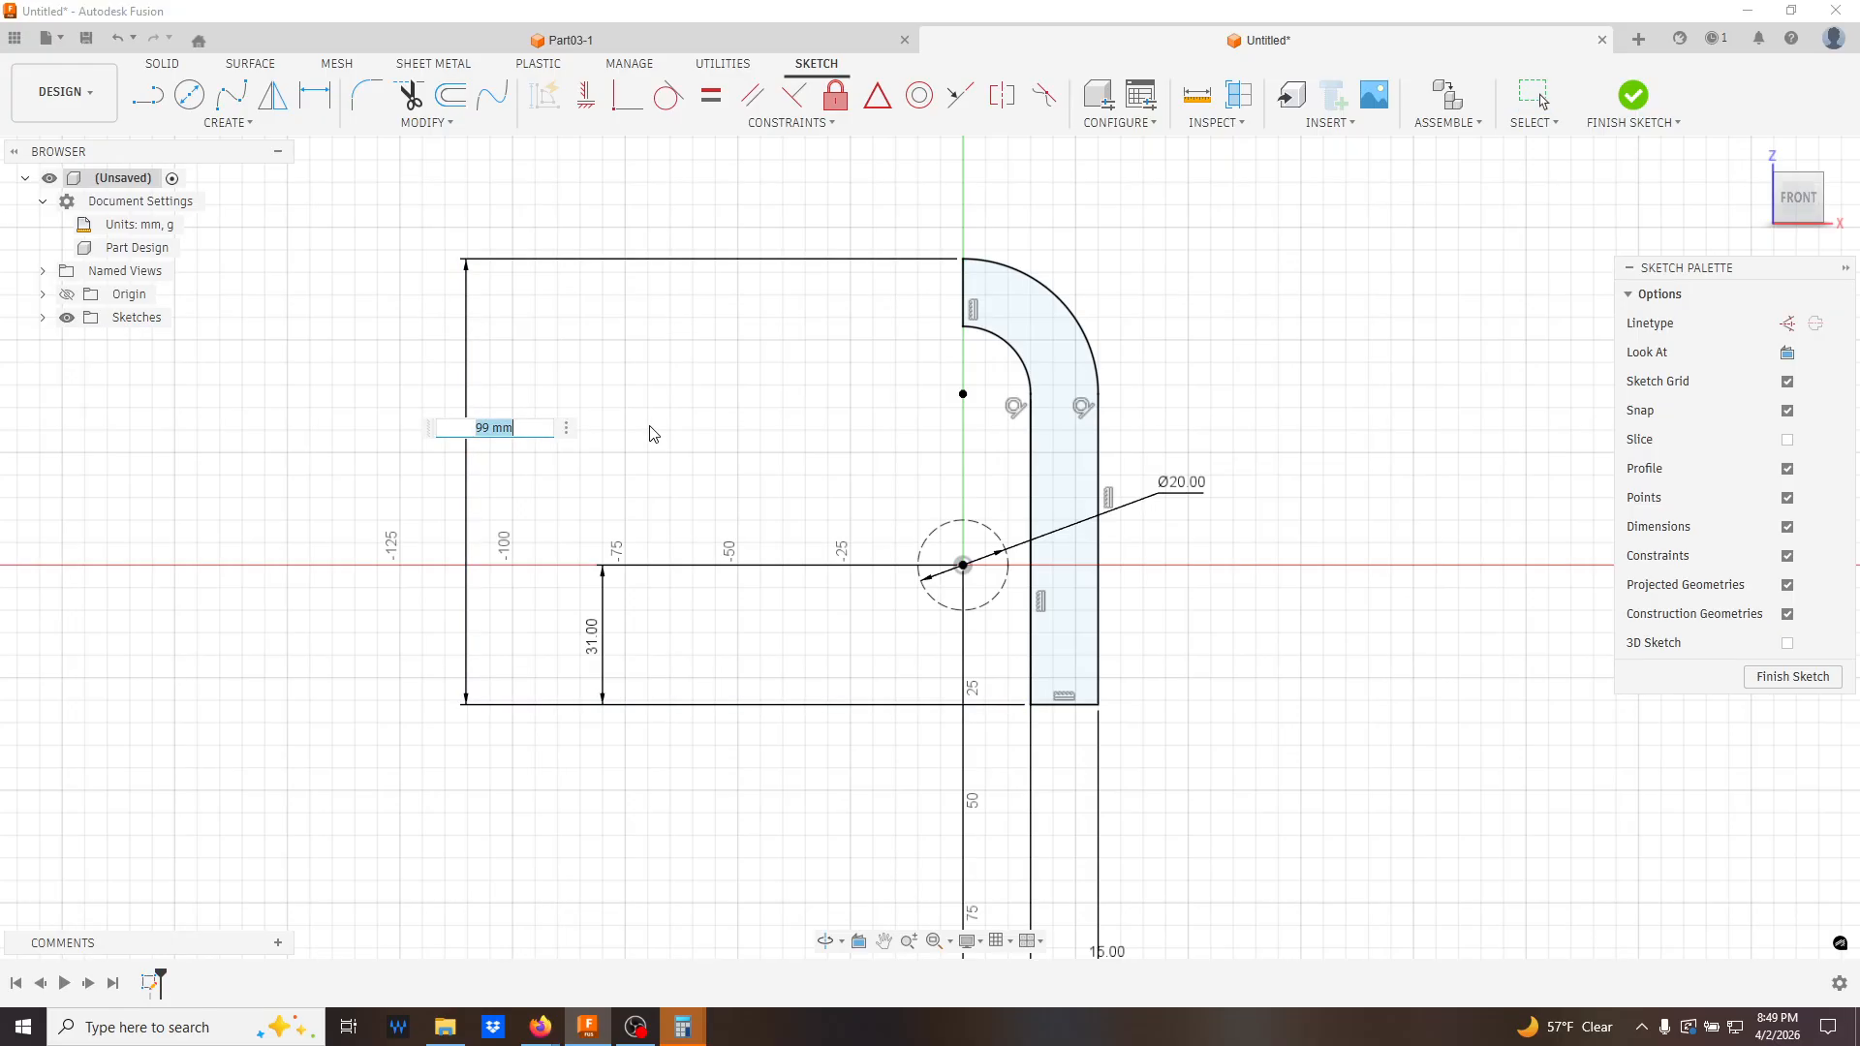
type("101")
key("Return")
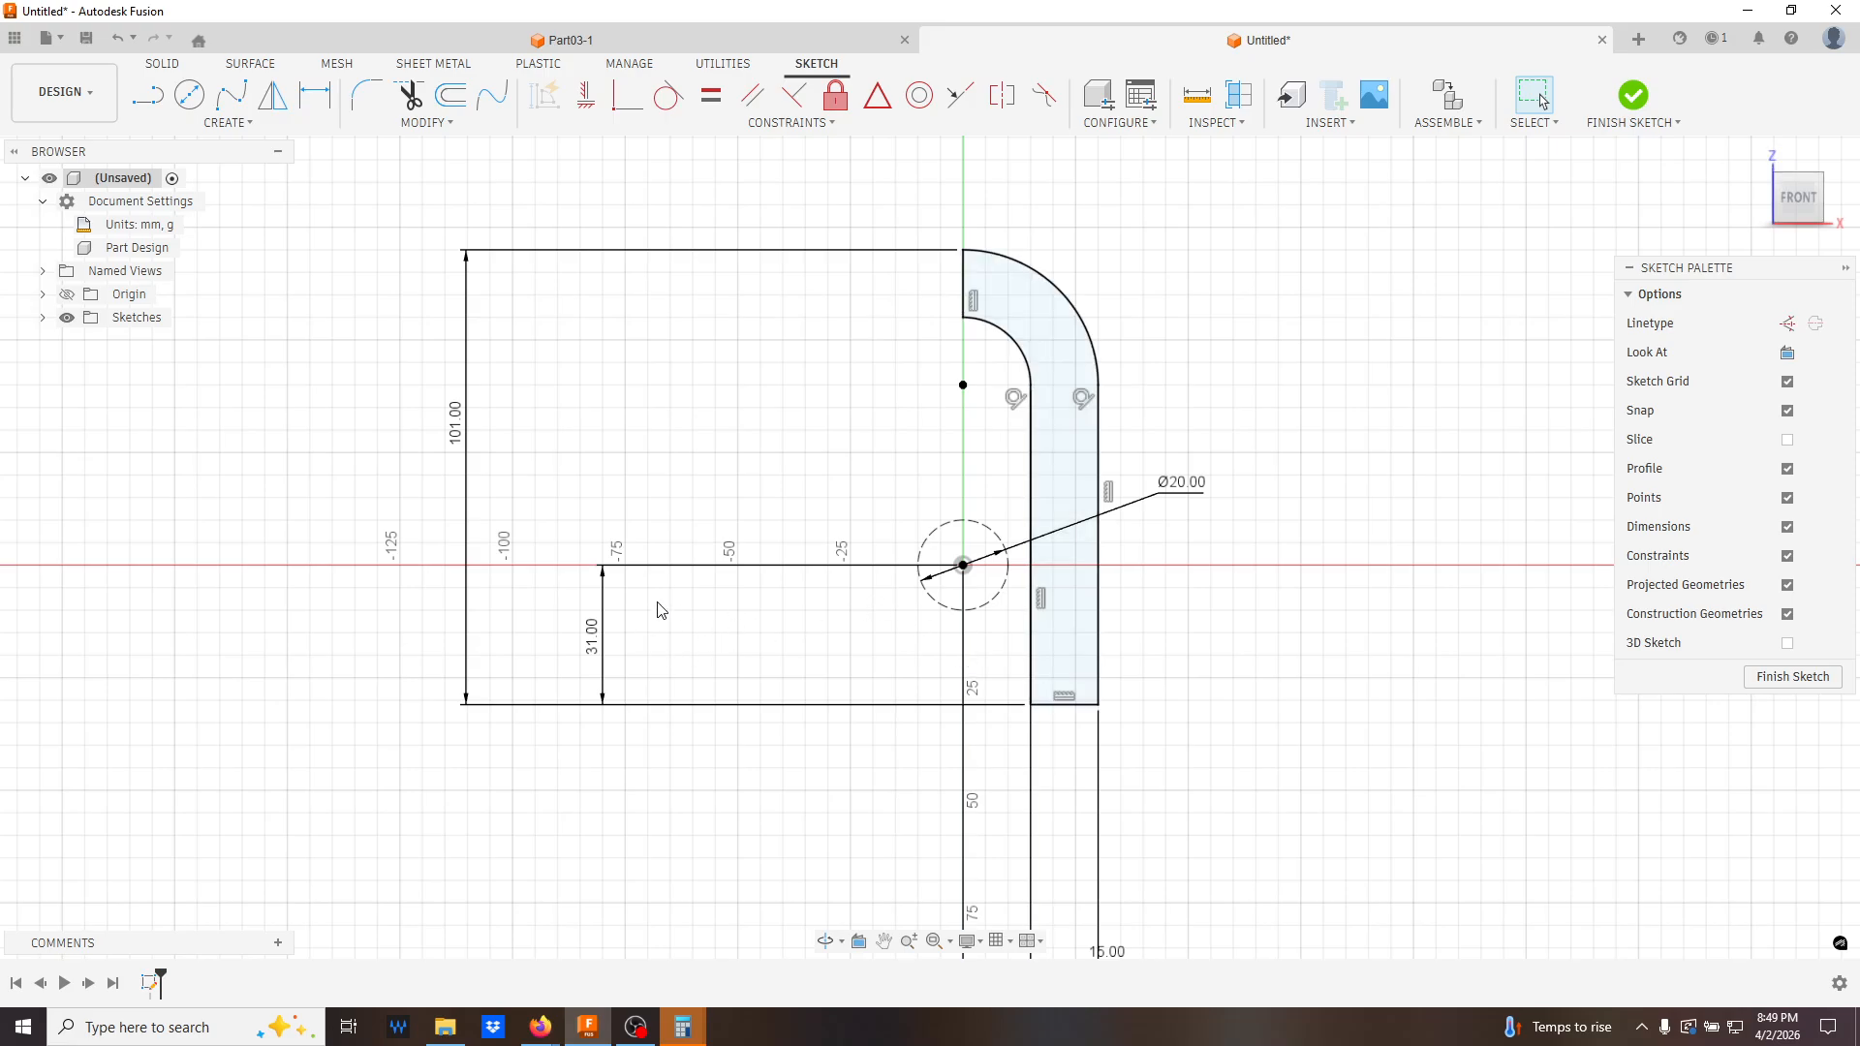
- Replace the overall height dimension with a 70 mm vertical dimension from the origin to the closing line's upper end
left_click(592, 629)
double_click(466, 426)
key("Delete")
key("d")
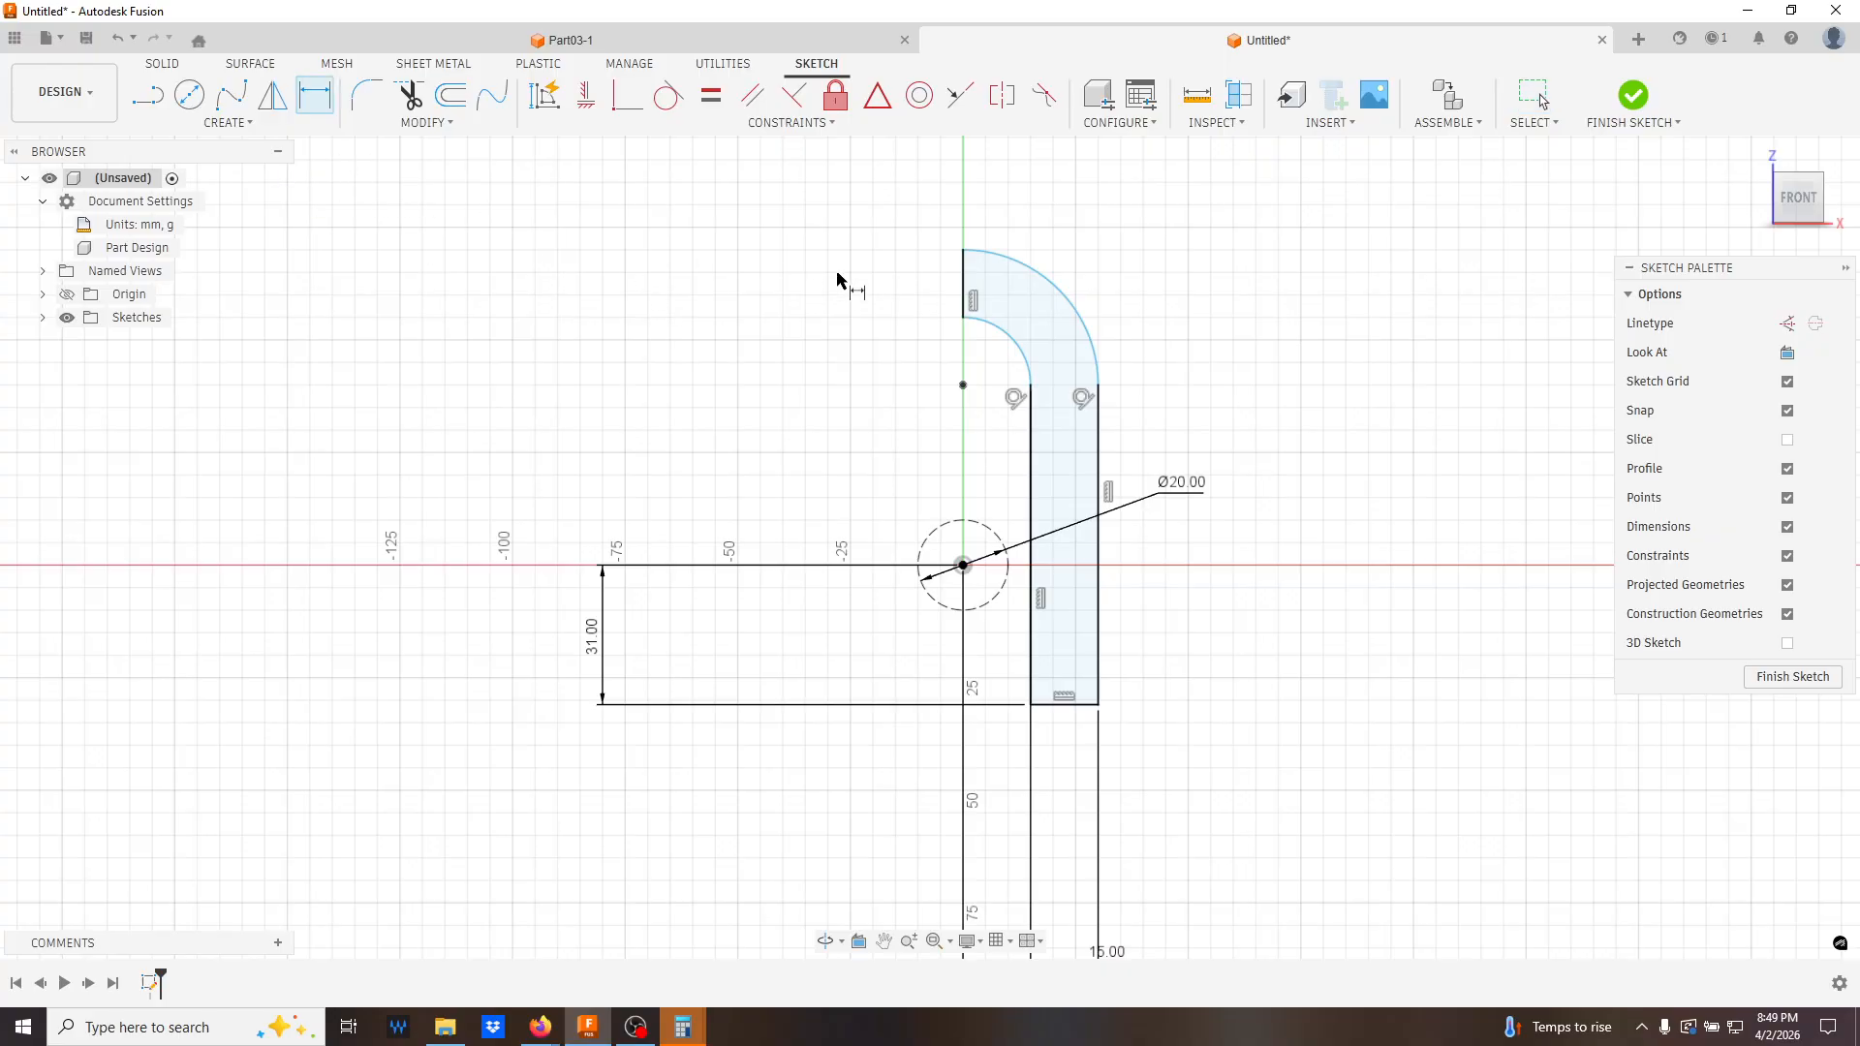
left_click(962, 564)
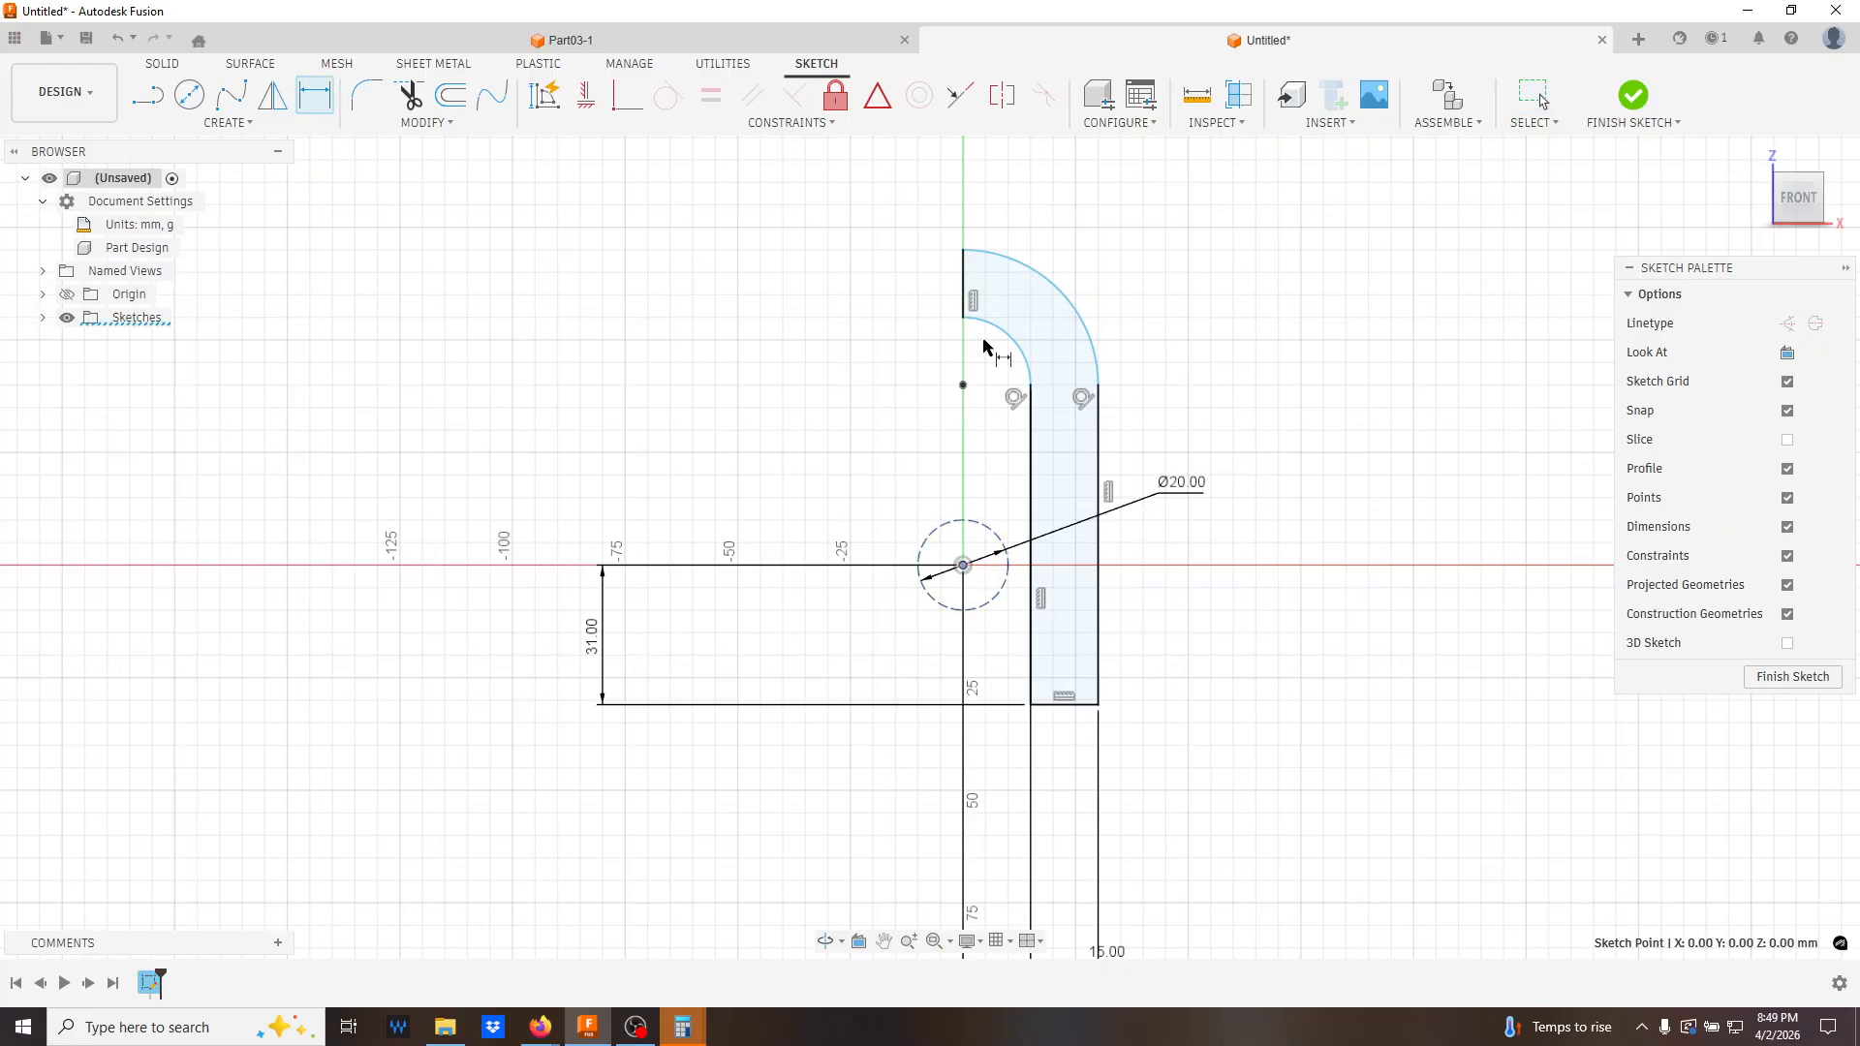
left_click(964, 251)
left_click(635, 327)
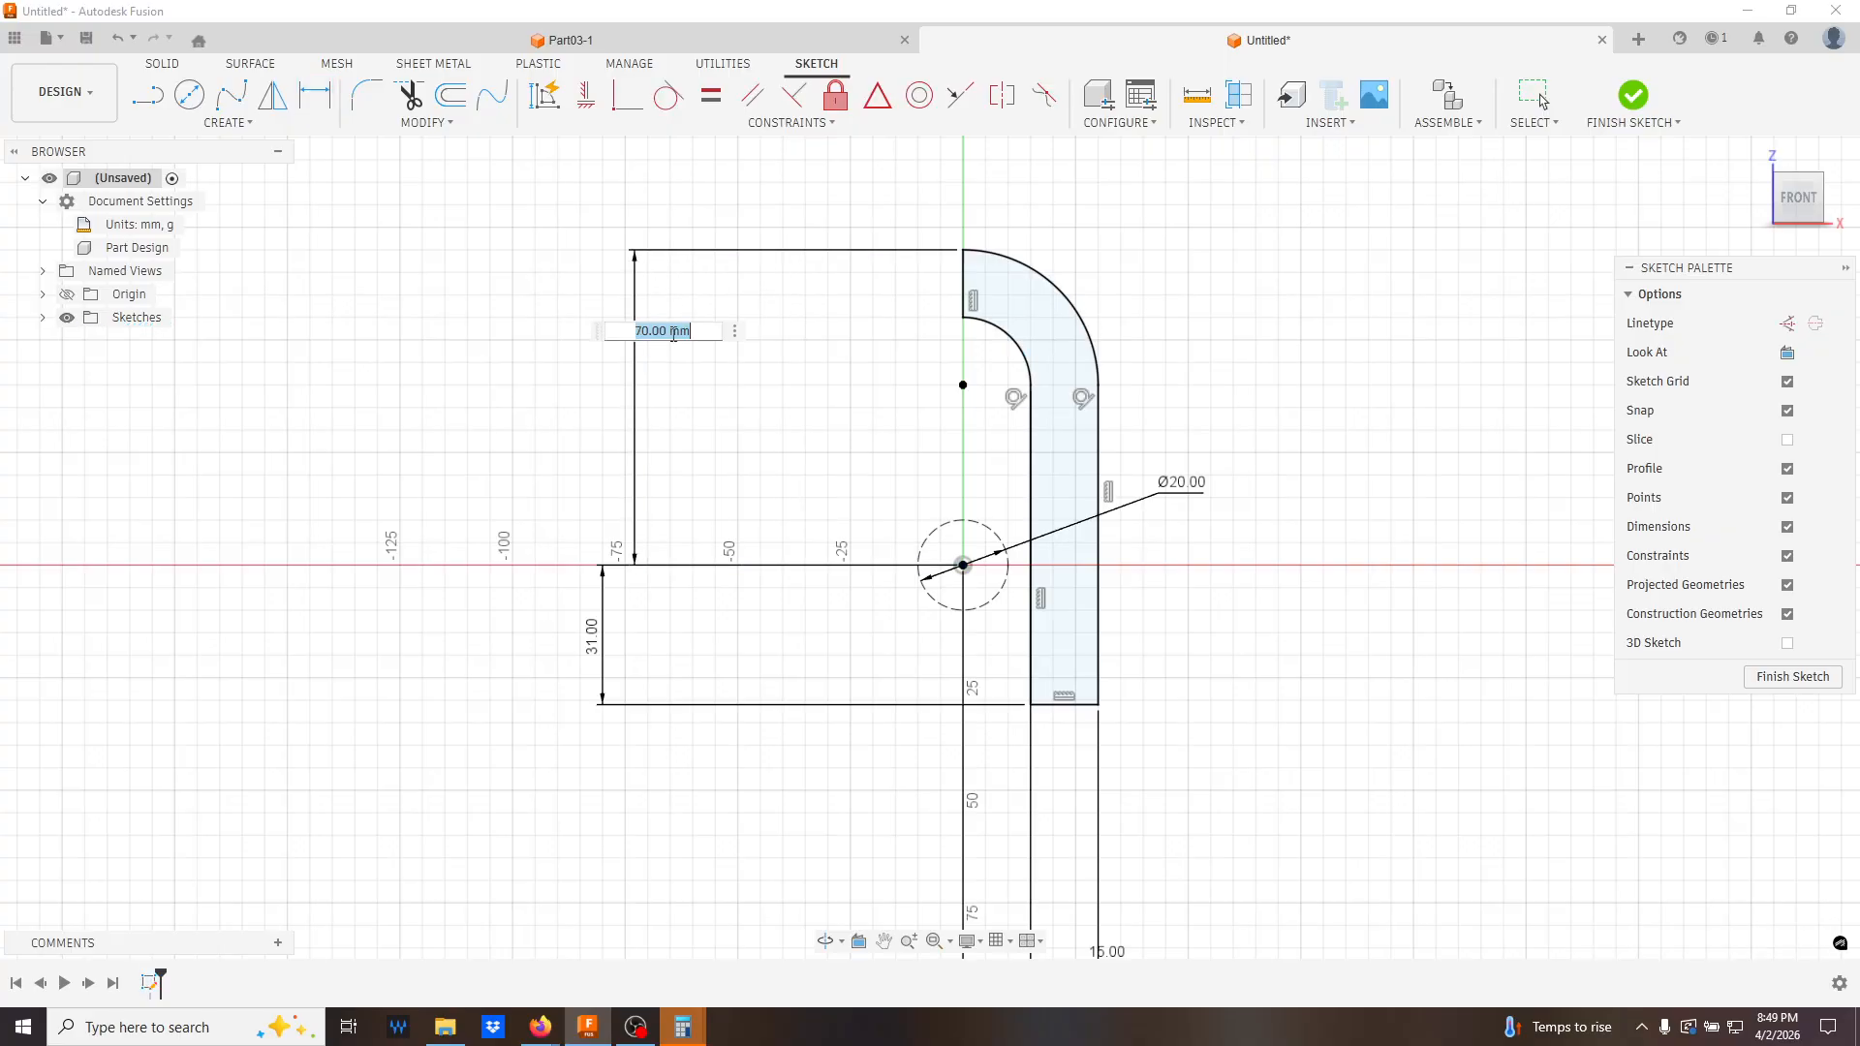
key("Return")
key("Escape")
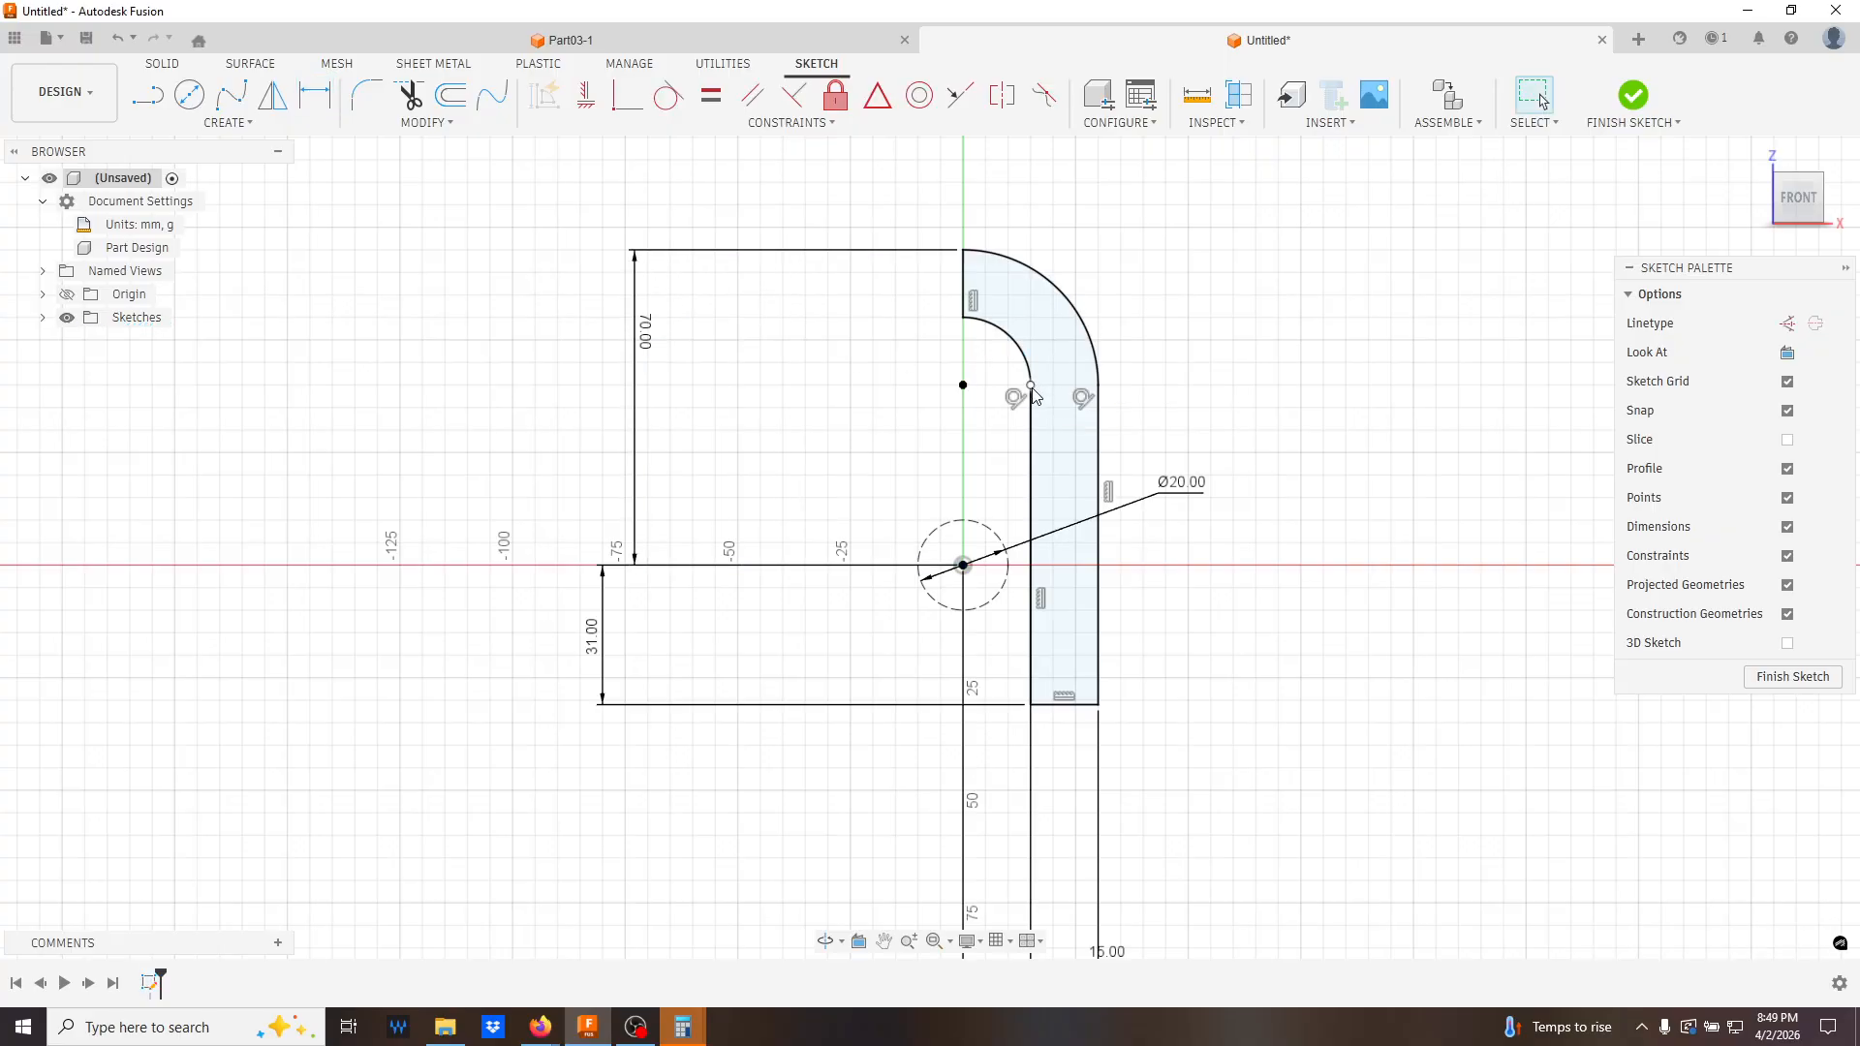
- Set the origin-to-bottom-edge distance to 30 mm and finish the sketch
double_click(589, 630)
type("30")
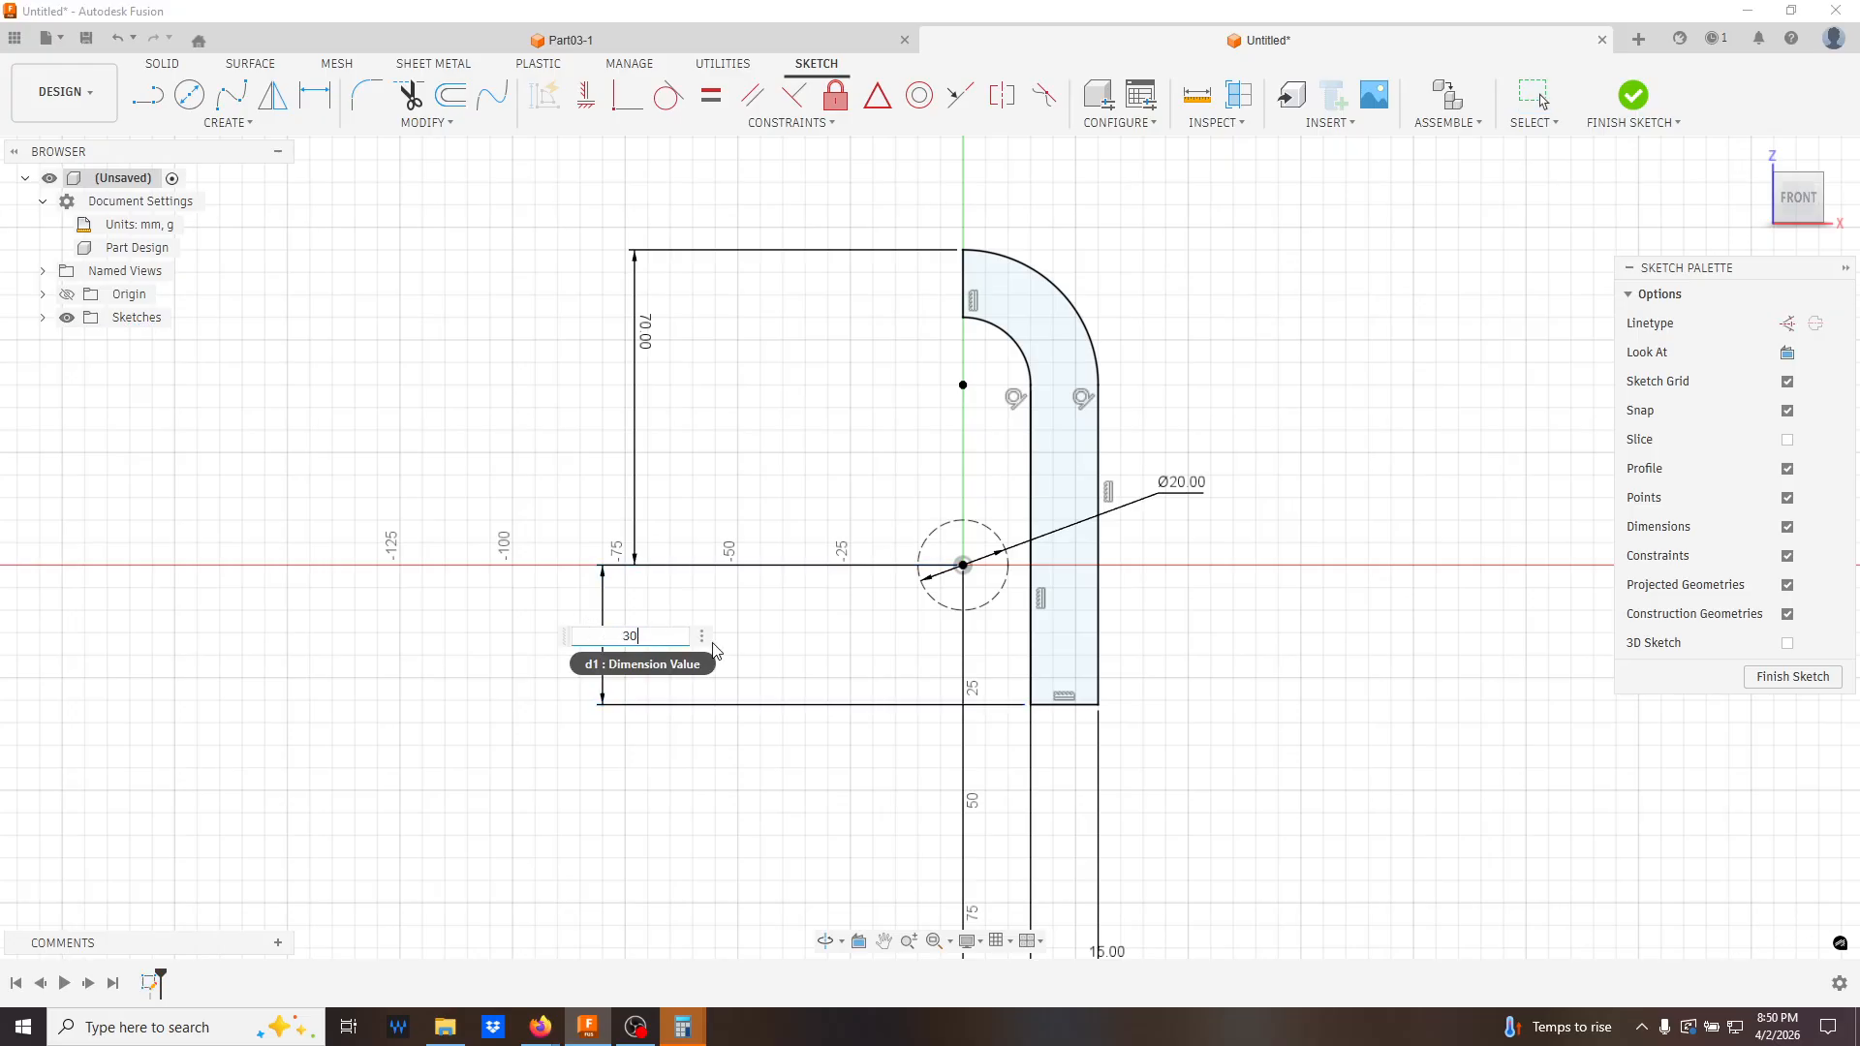
key("Return")
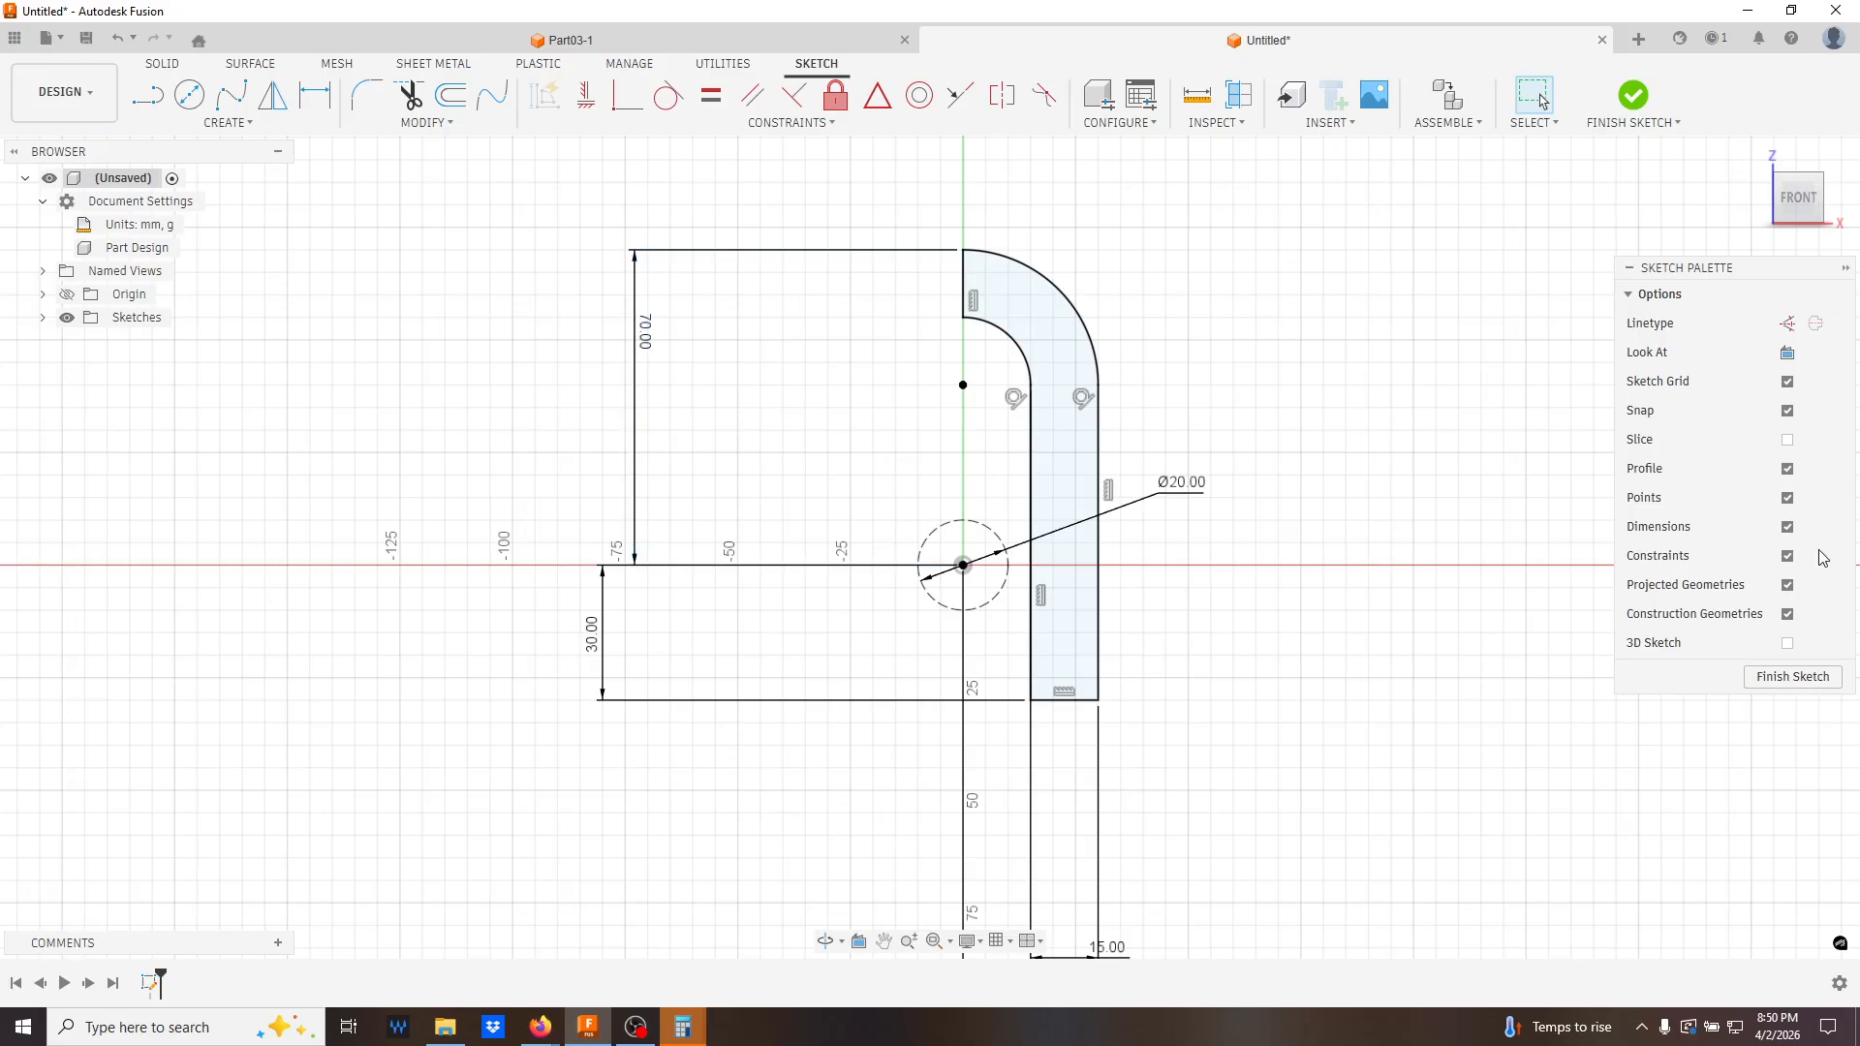
left_click(1836, 684)
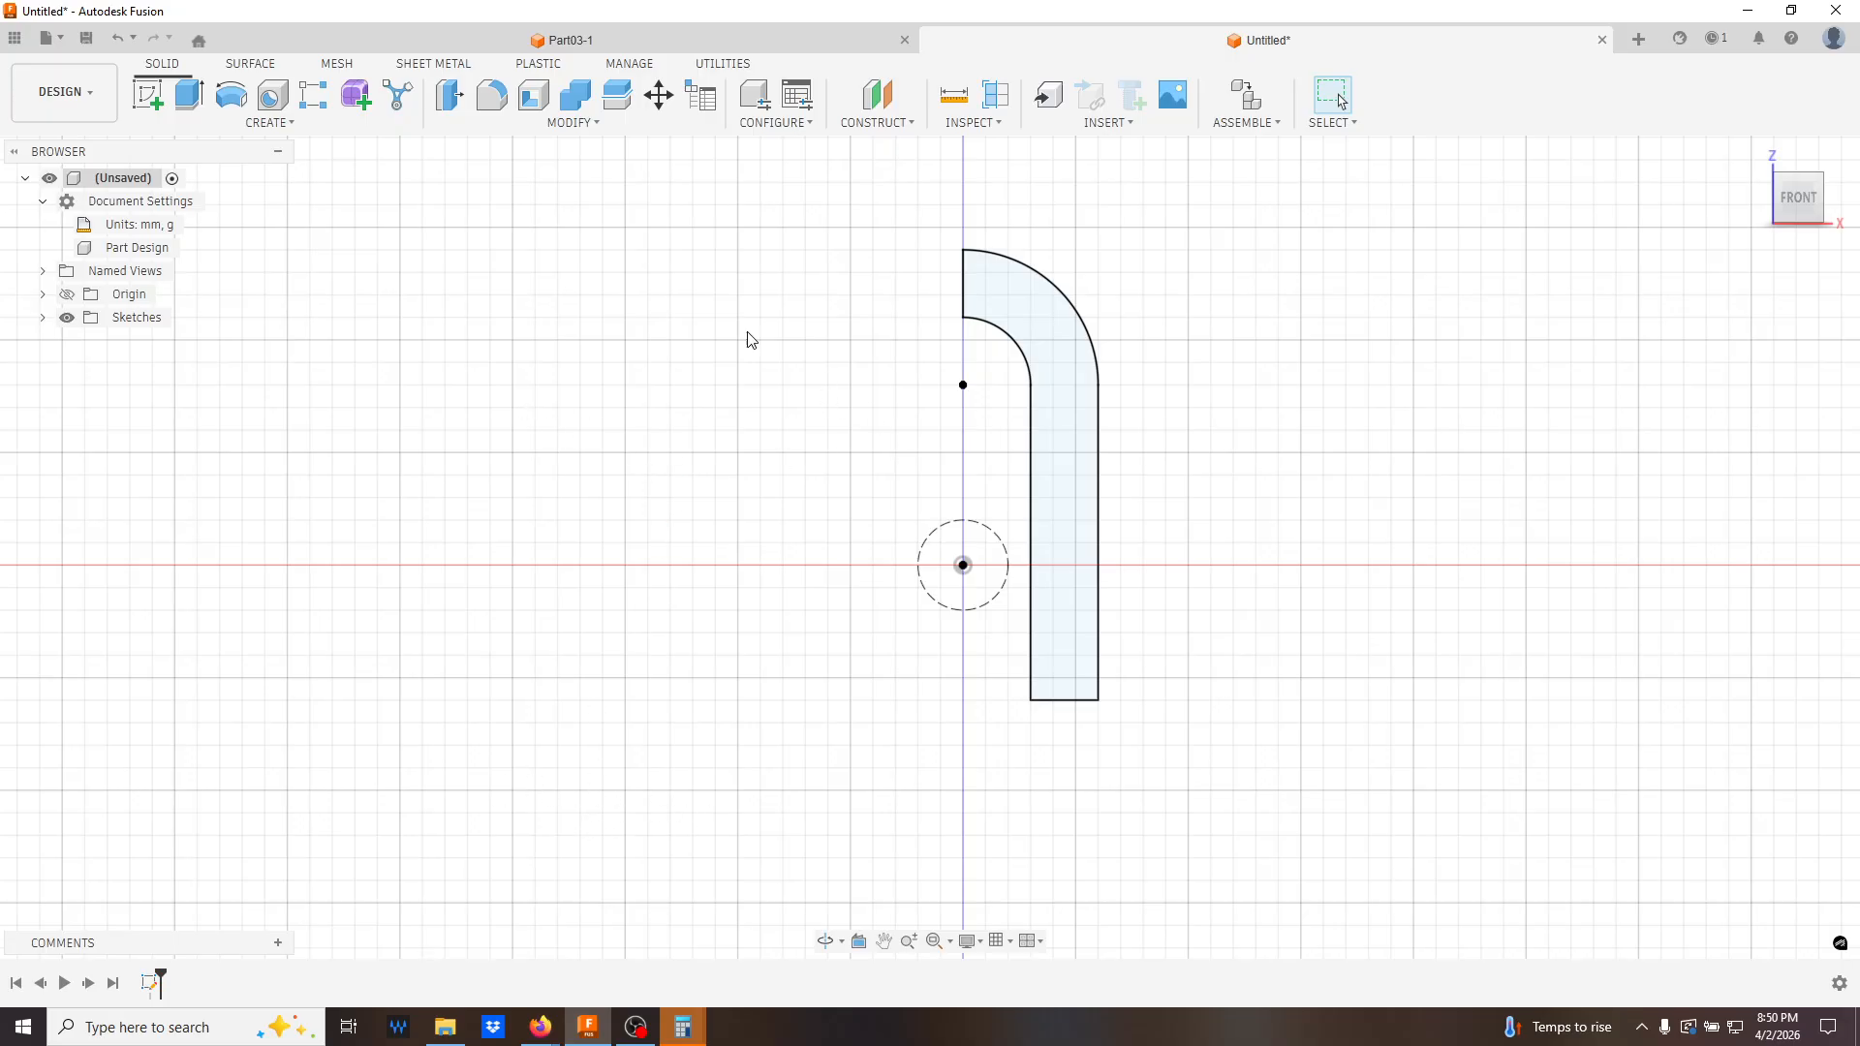
- Revolve the curved-wall profile fully around the vertical Z axis as a new body
left_click(230, 94)
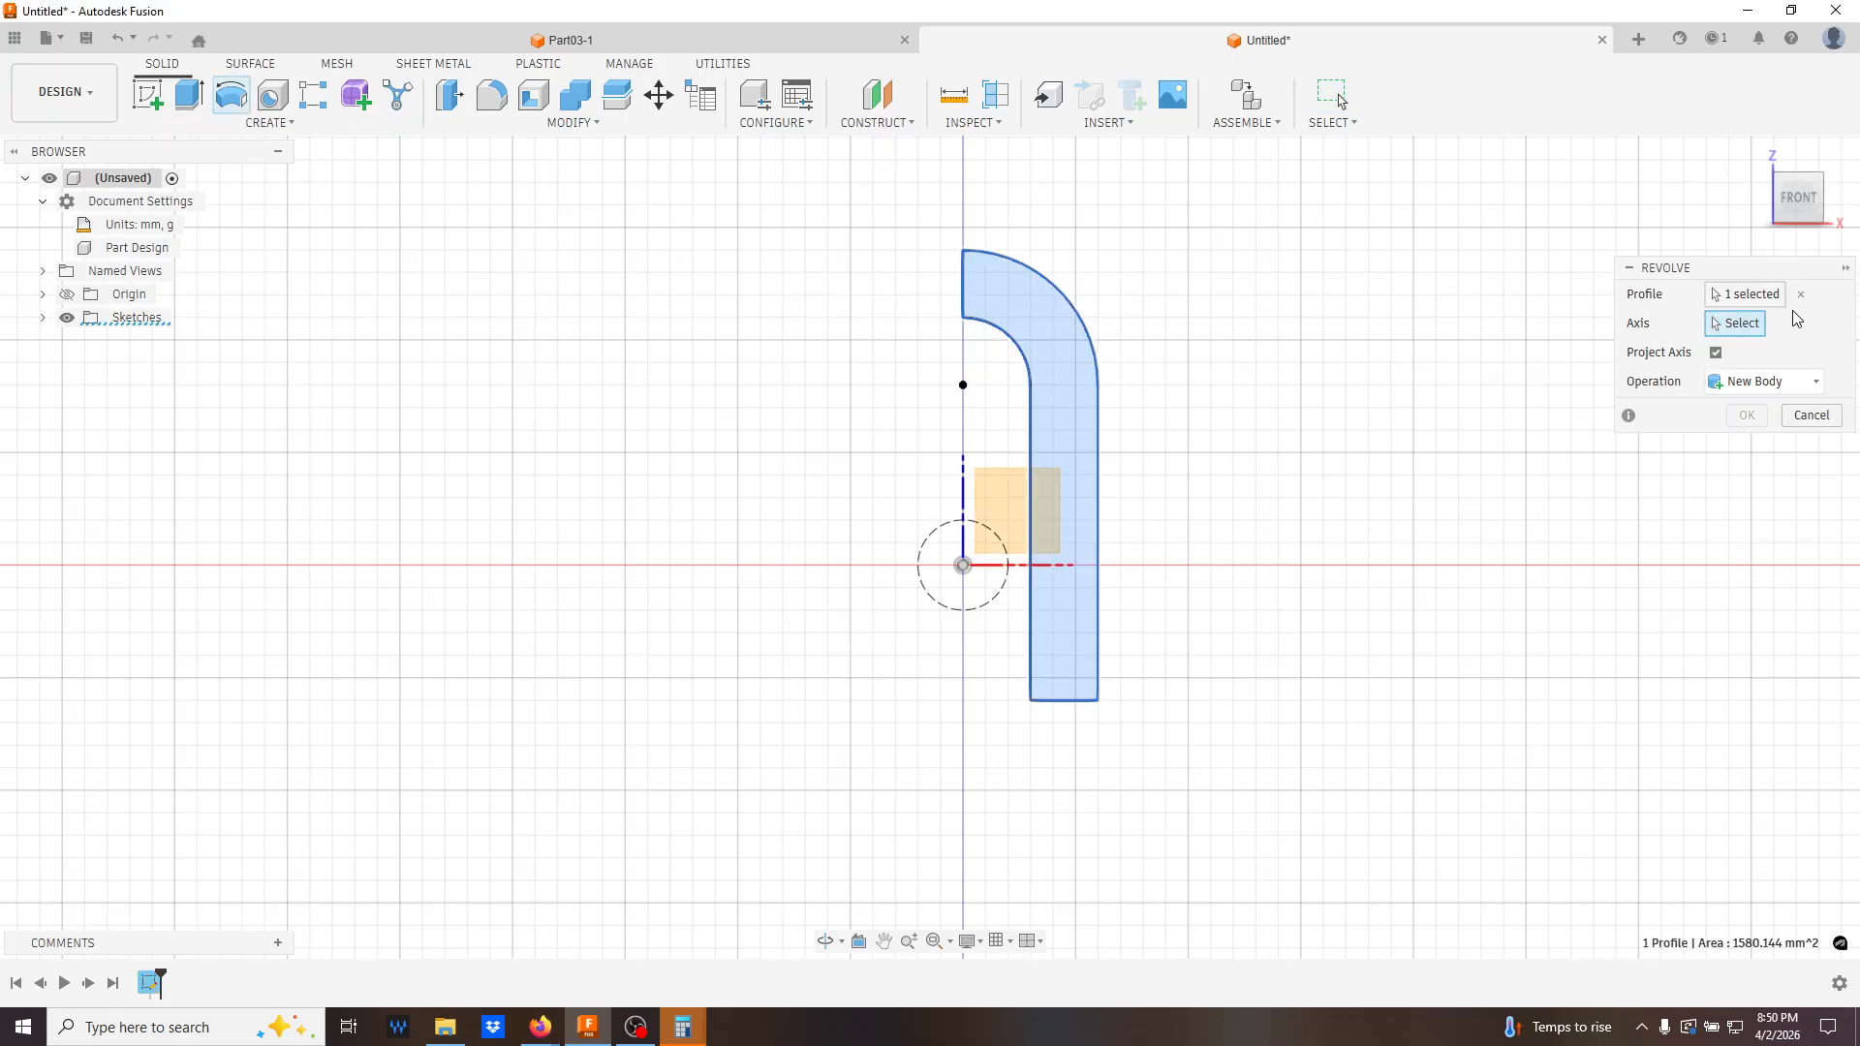
left_click(964, 506)
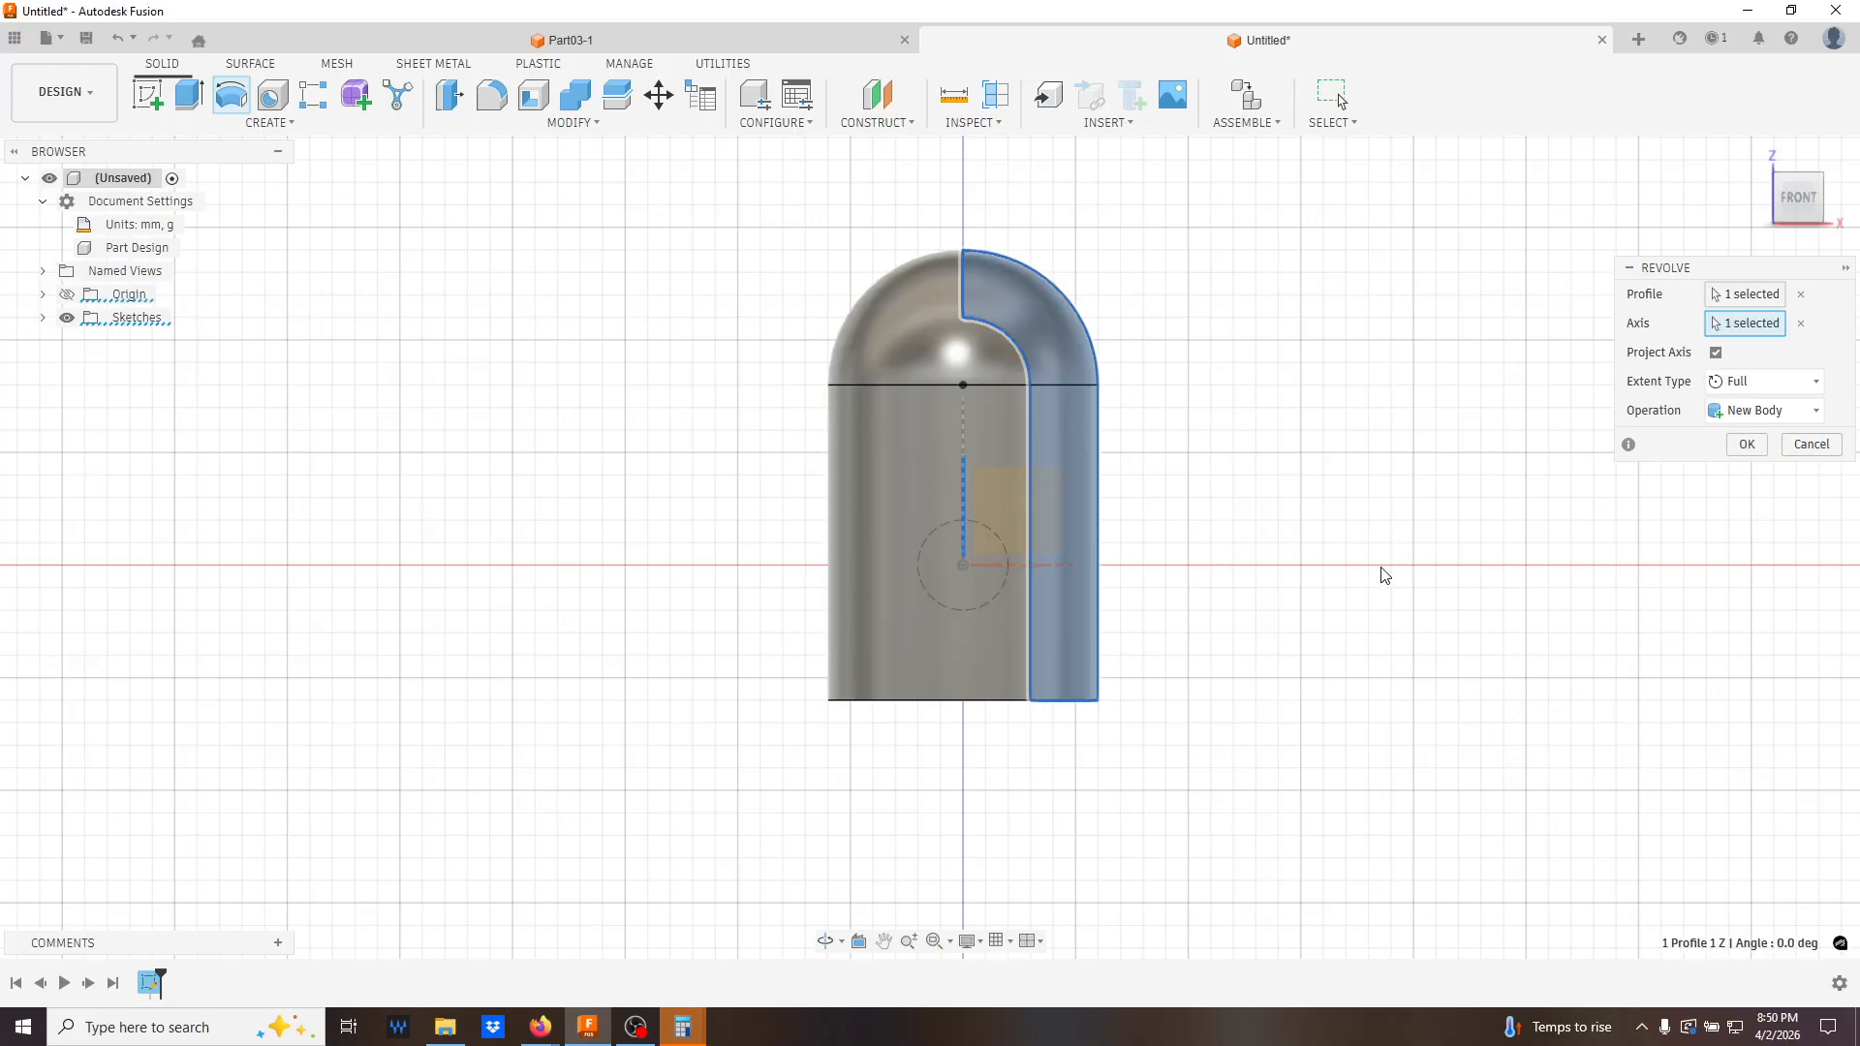
middle_click_drag(1433, 557, 1365, 598, "shift")
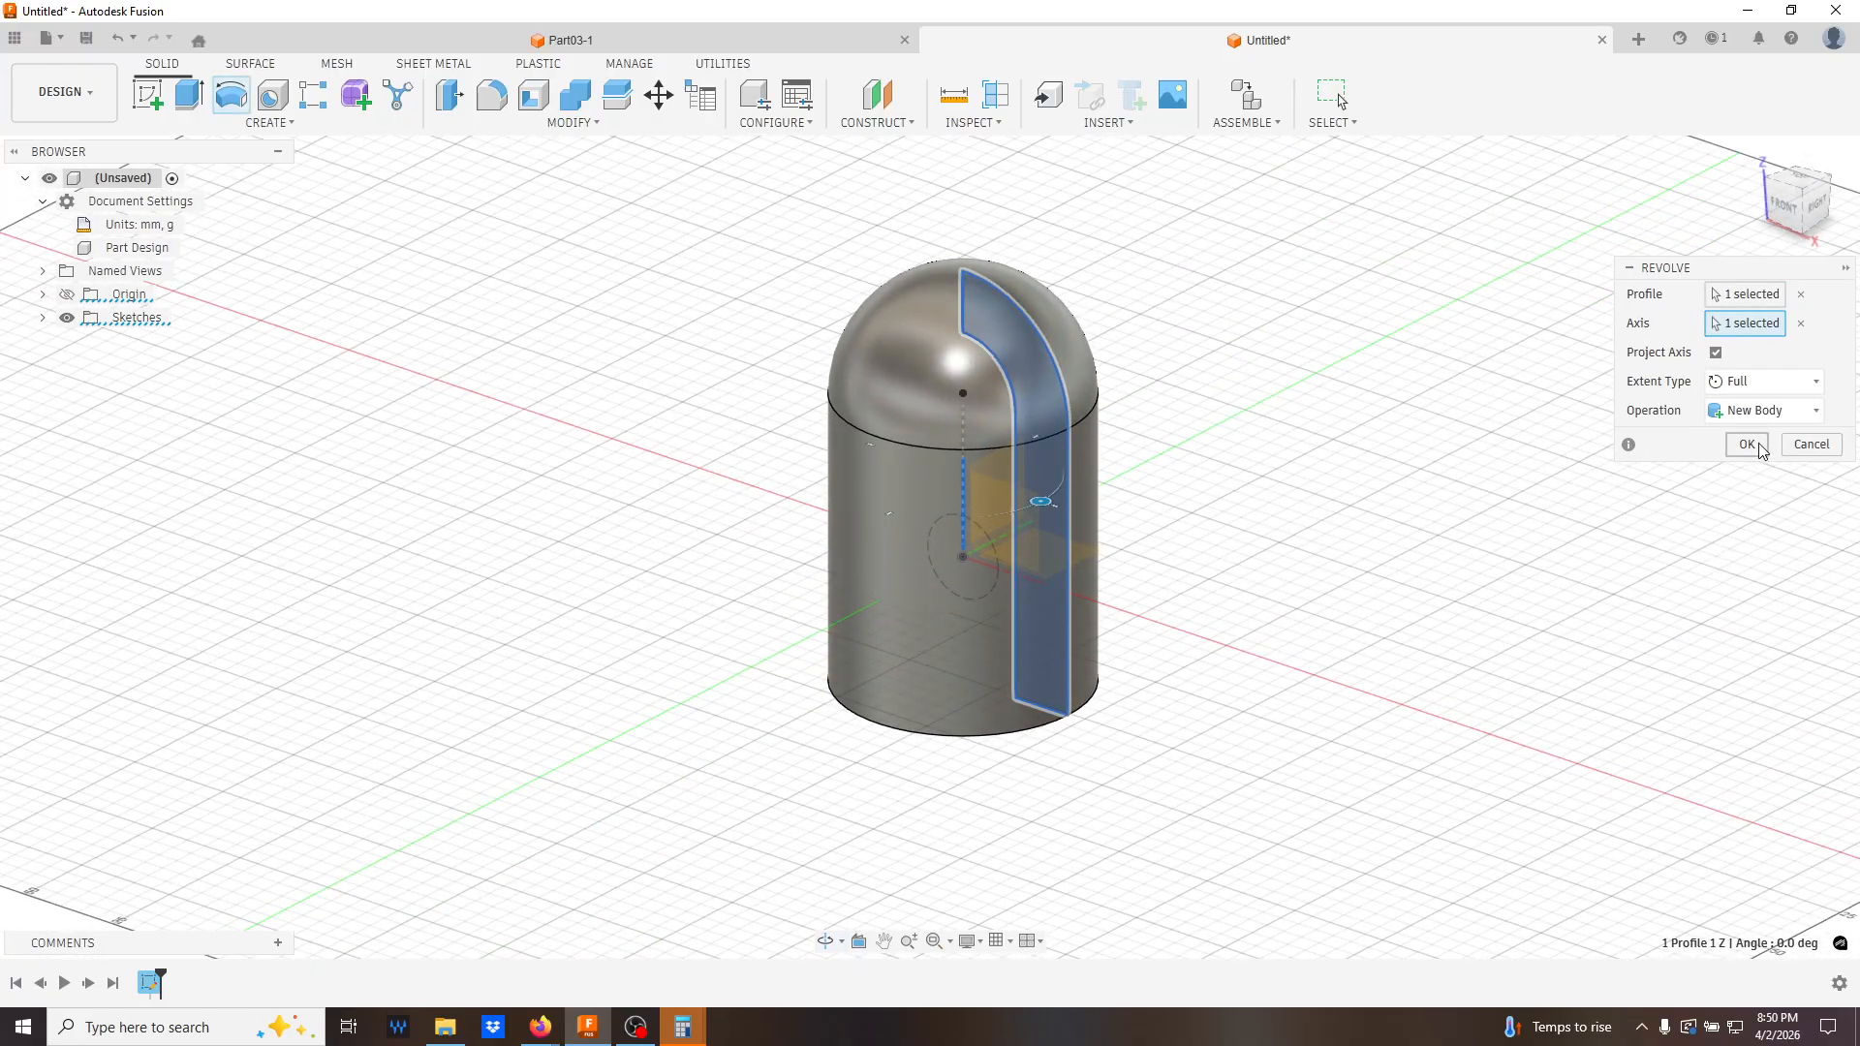
left_click(1746, 444)
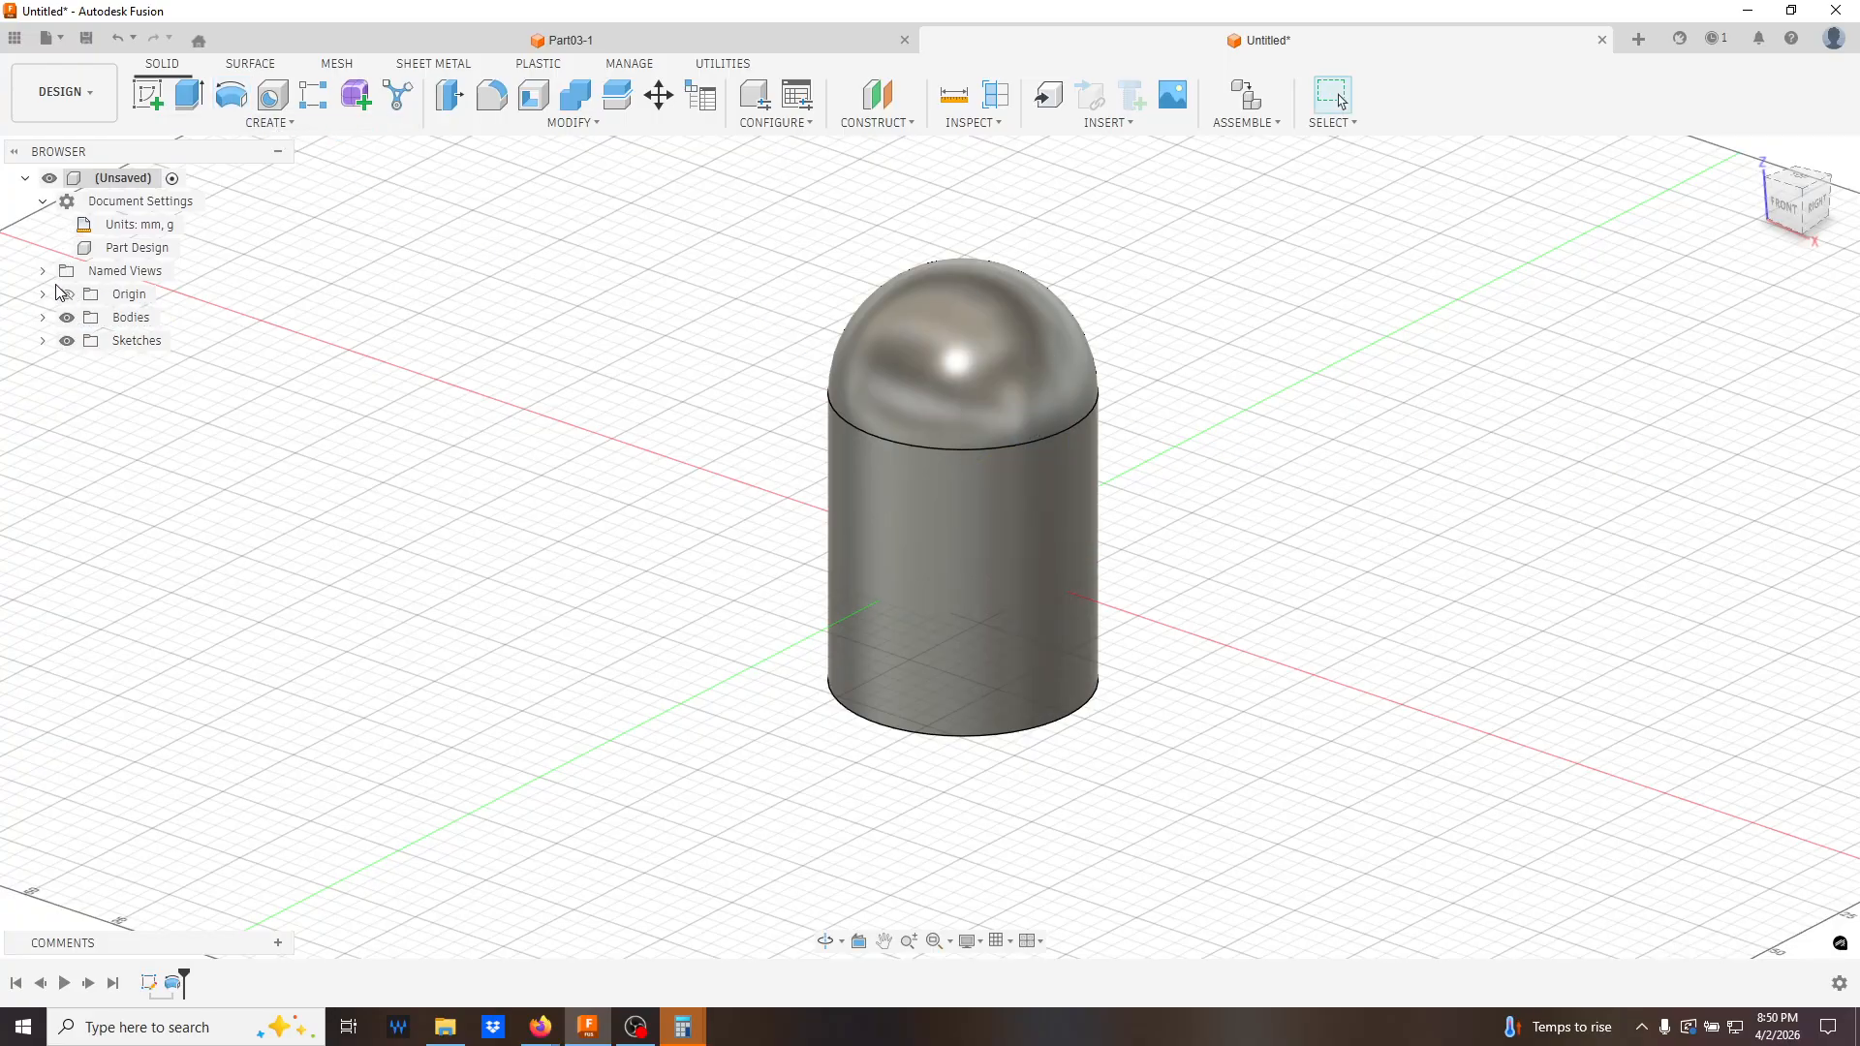
- Hide the revolved body and show the profile sketch again
left_click(66, 318)
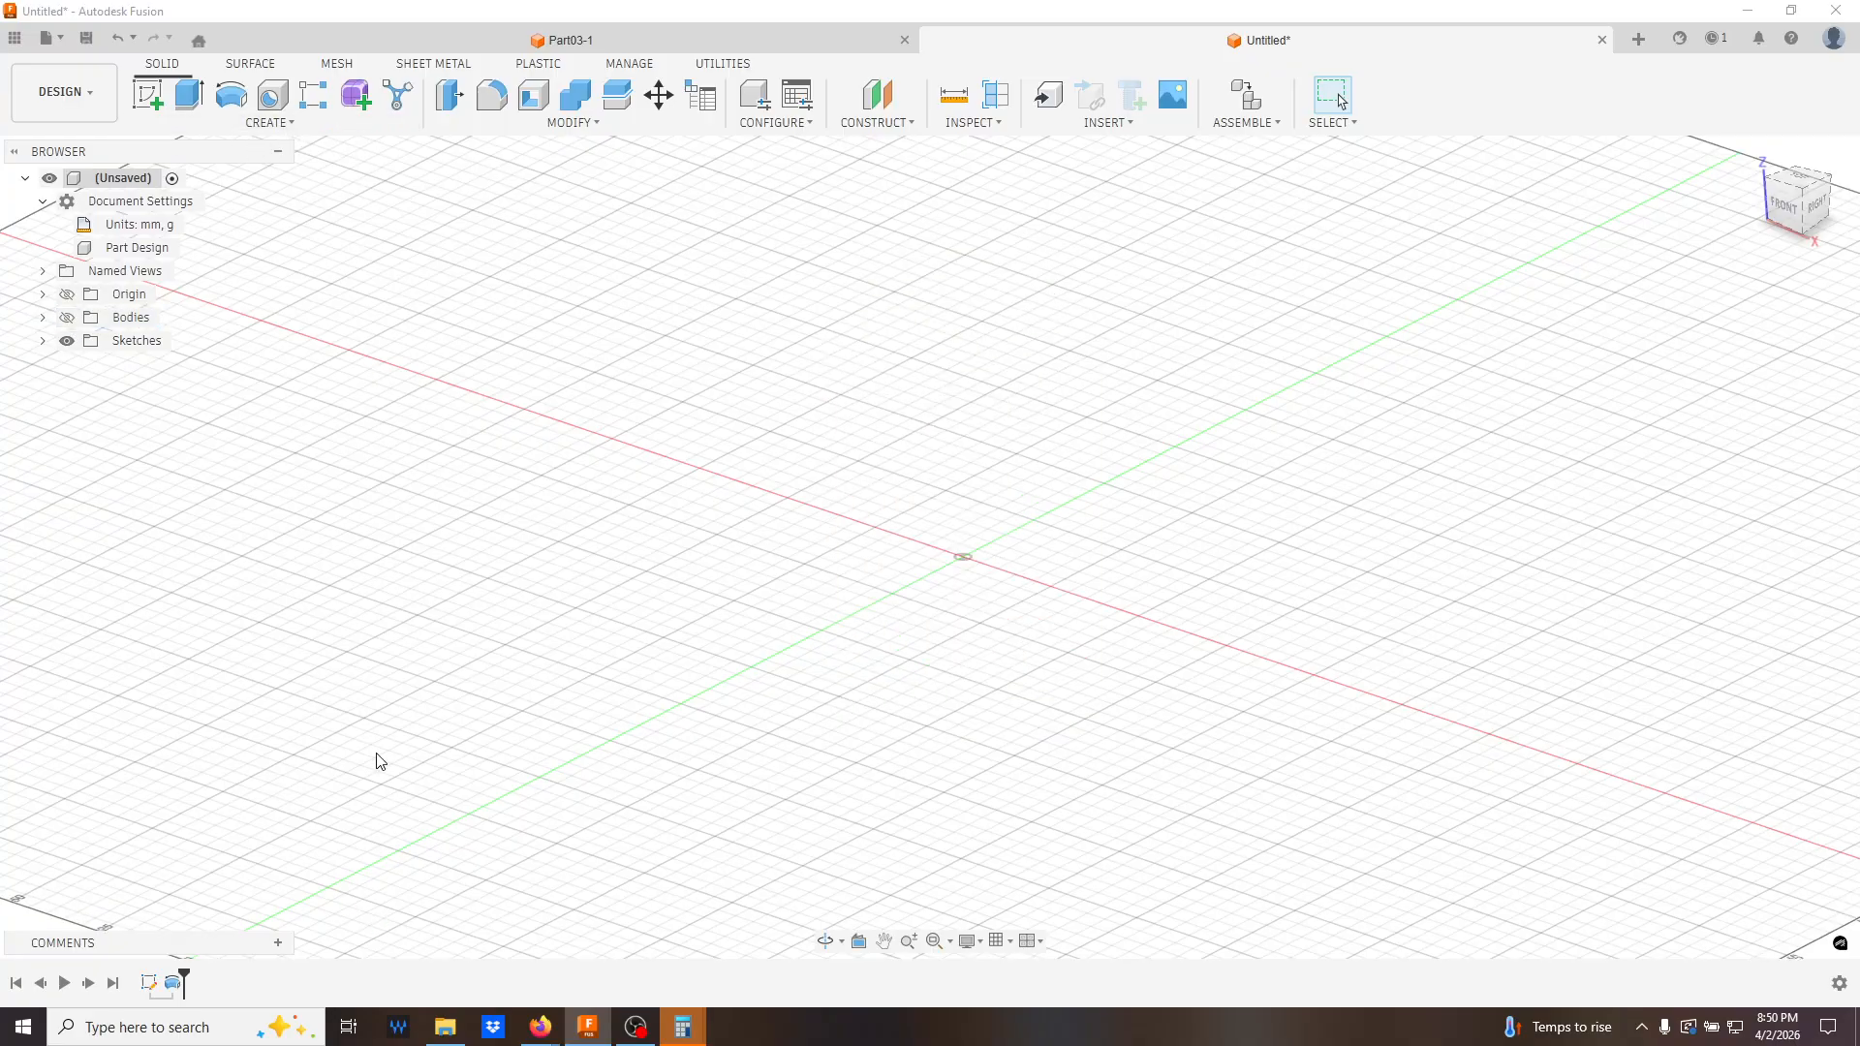
left_click(43, 341)
left_click(86, 364)
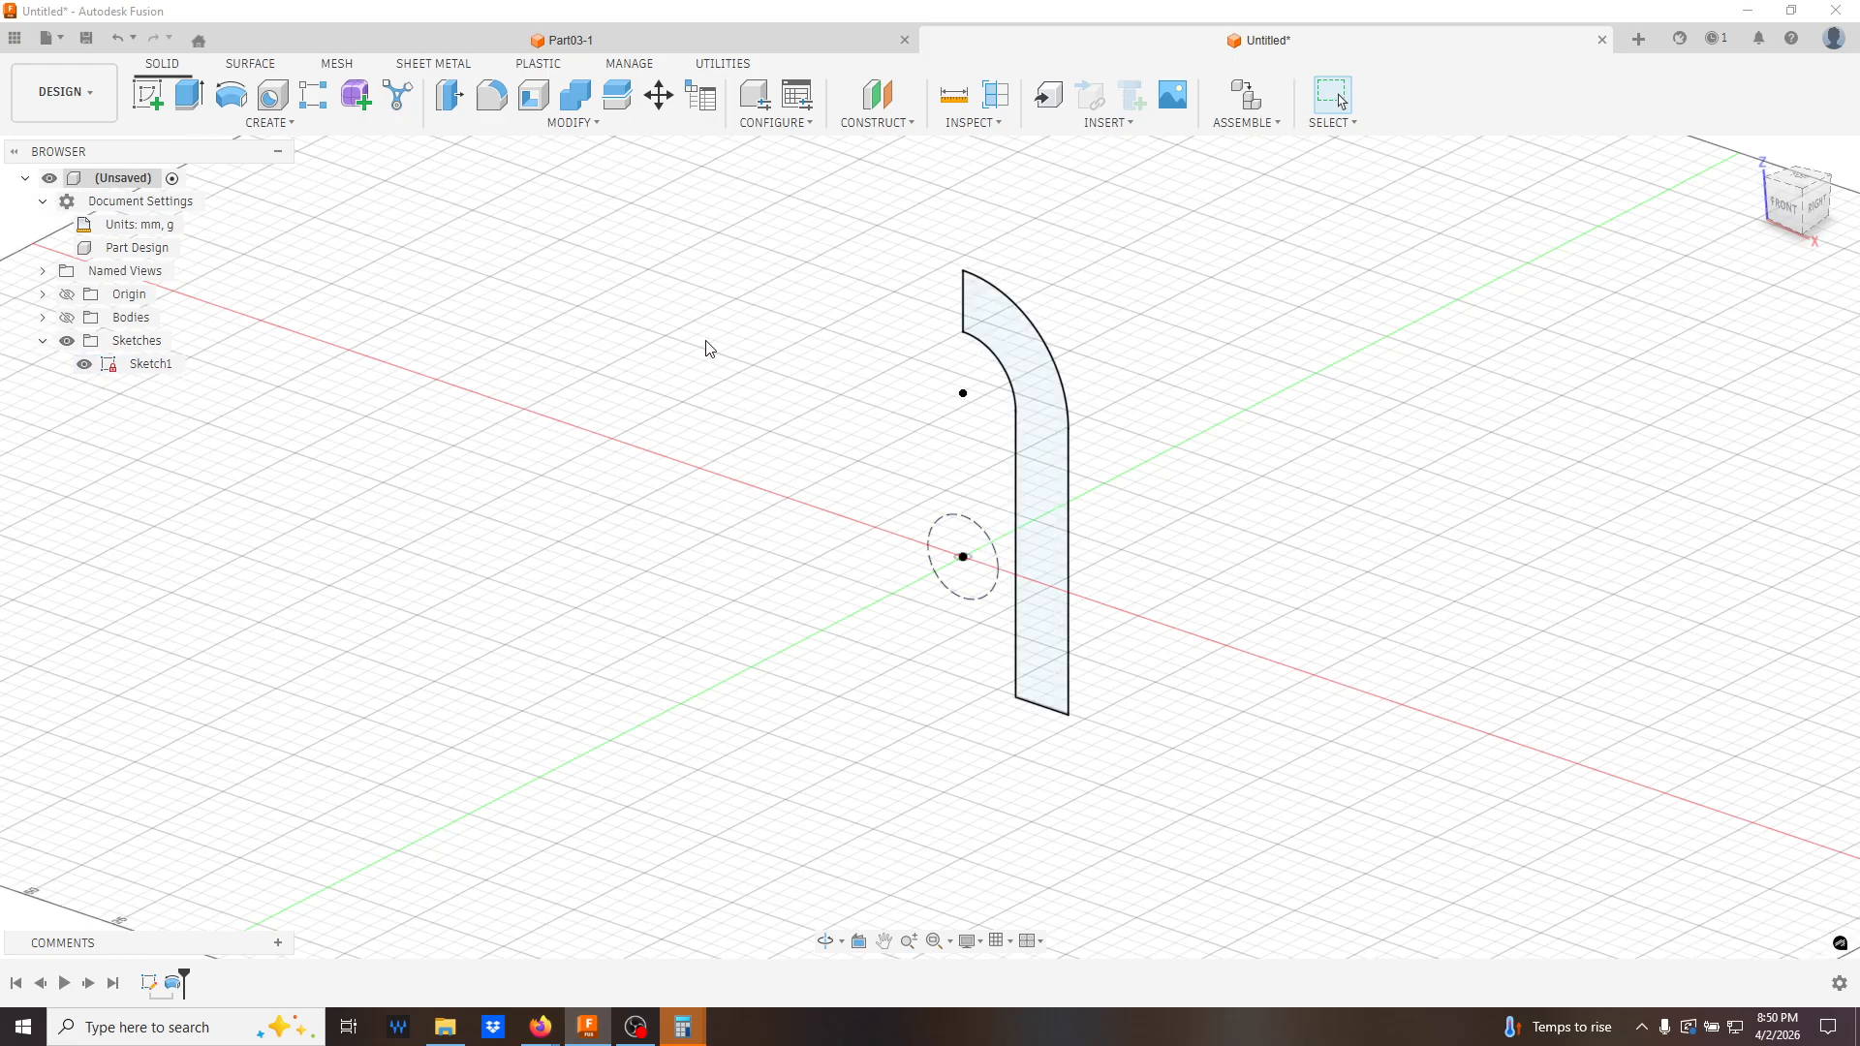
- Start a new sketch on the front XZ plane and draw a circle about 50 mm in diameter beside the profile
left_click(147, 101)
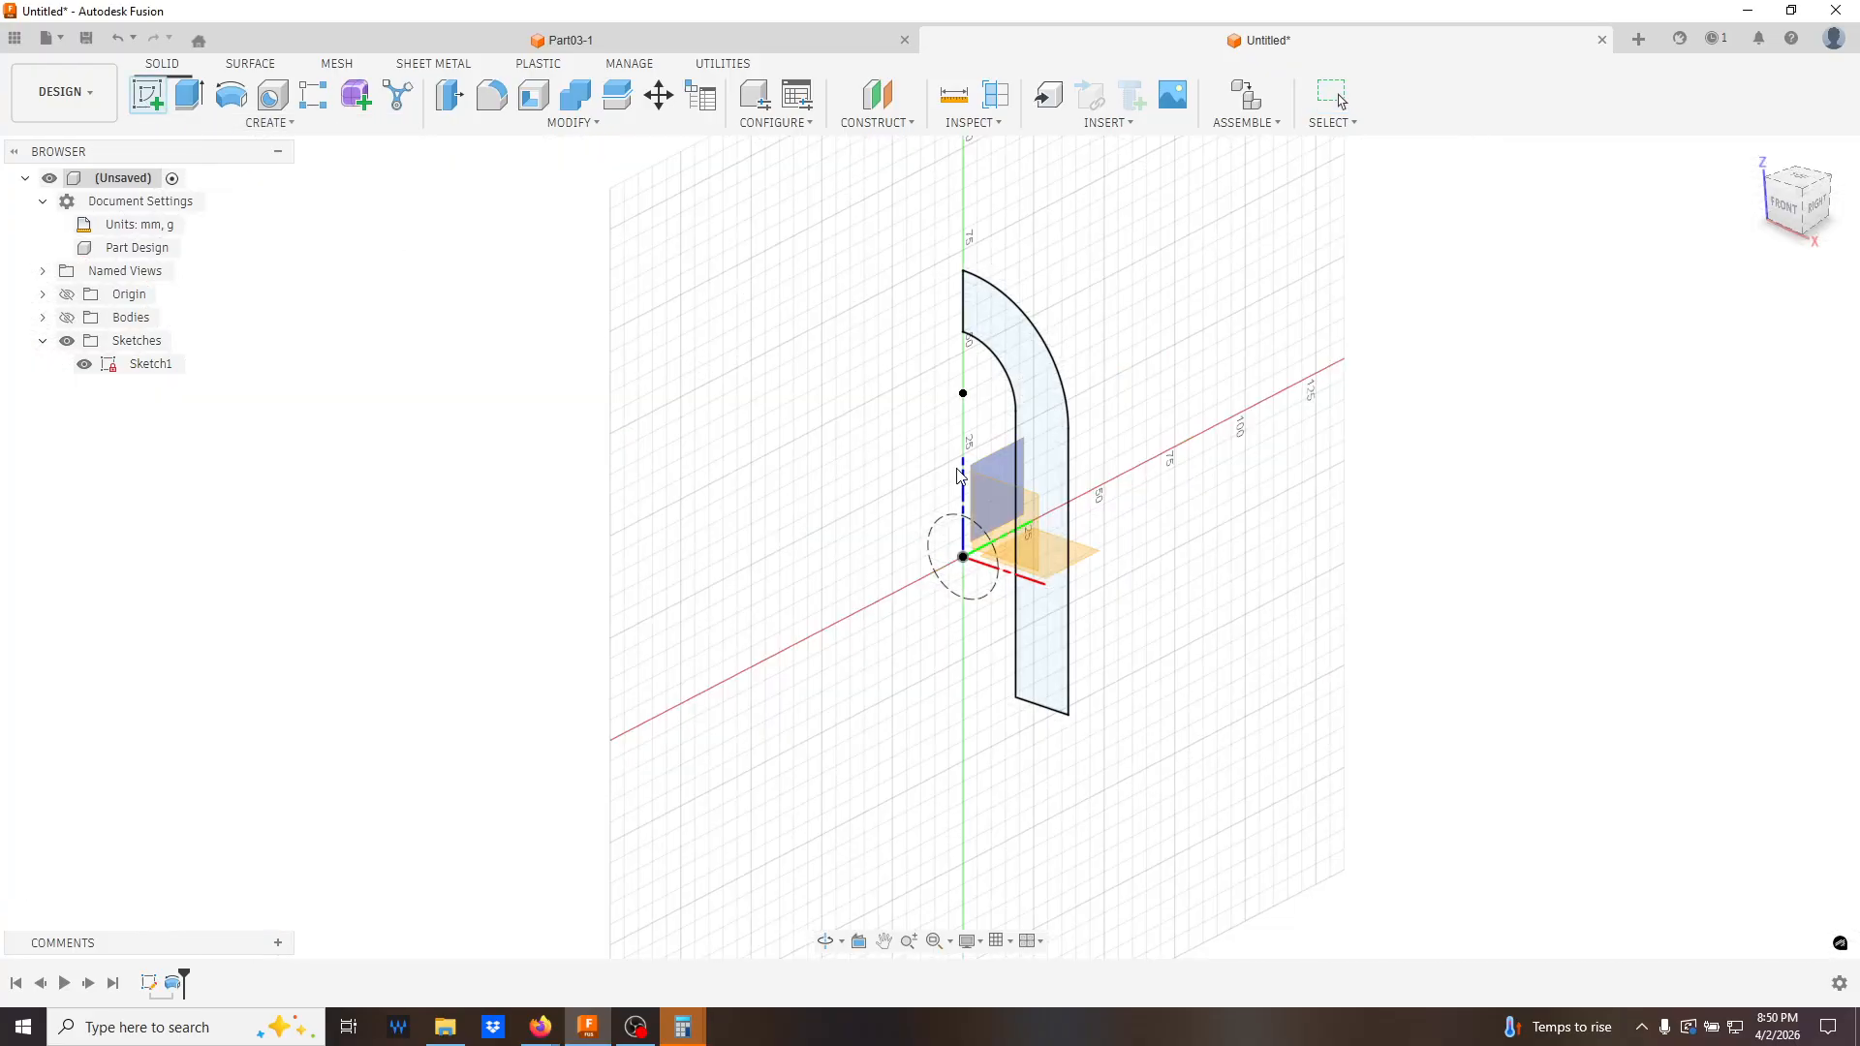
left_click(1185, 515)
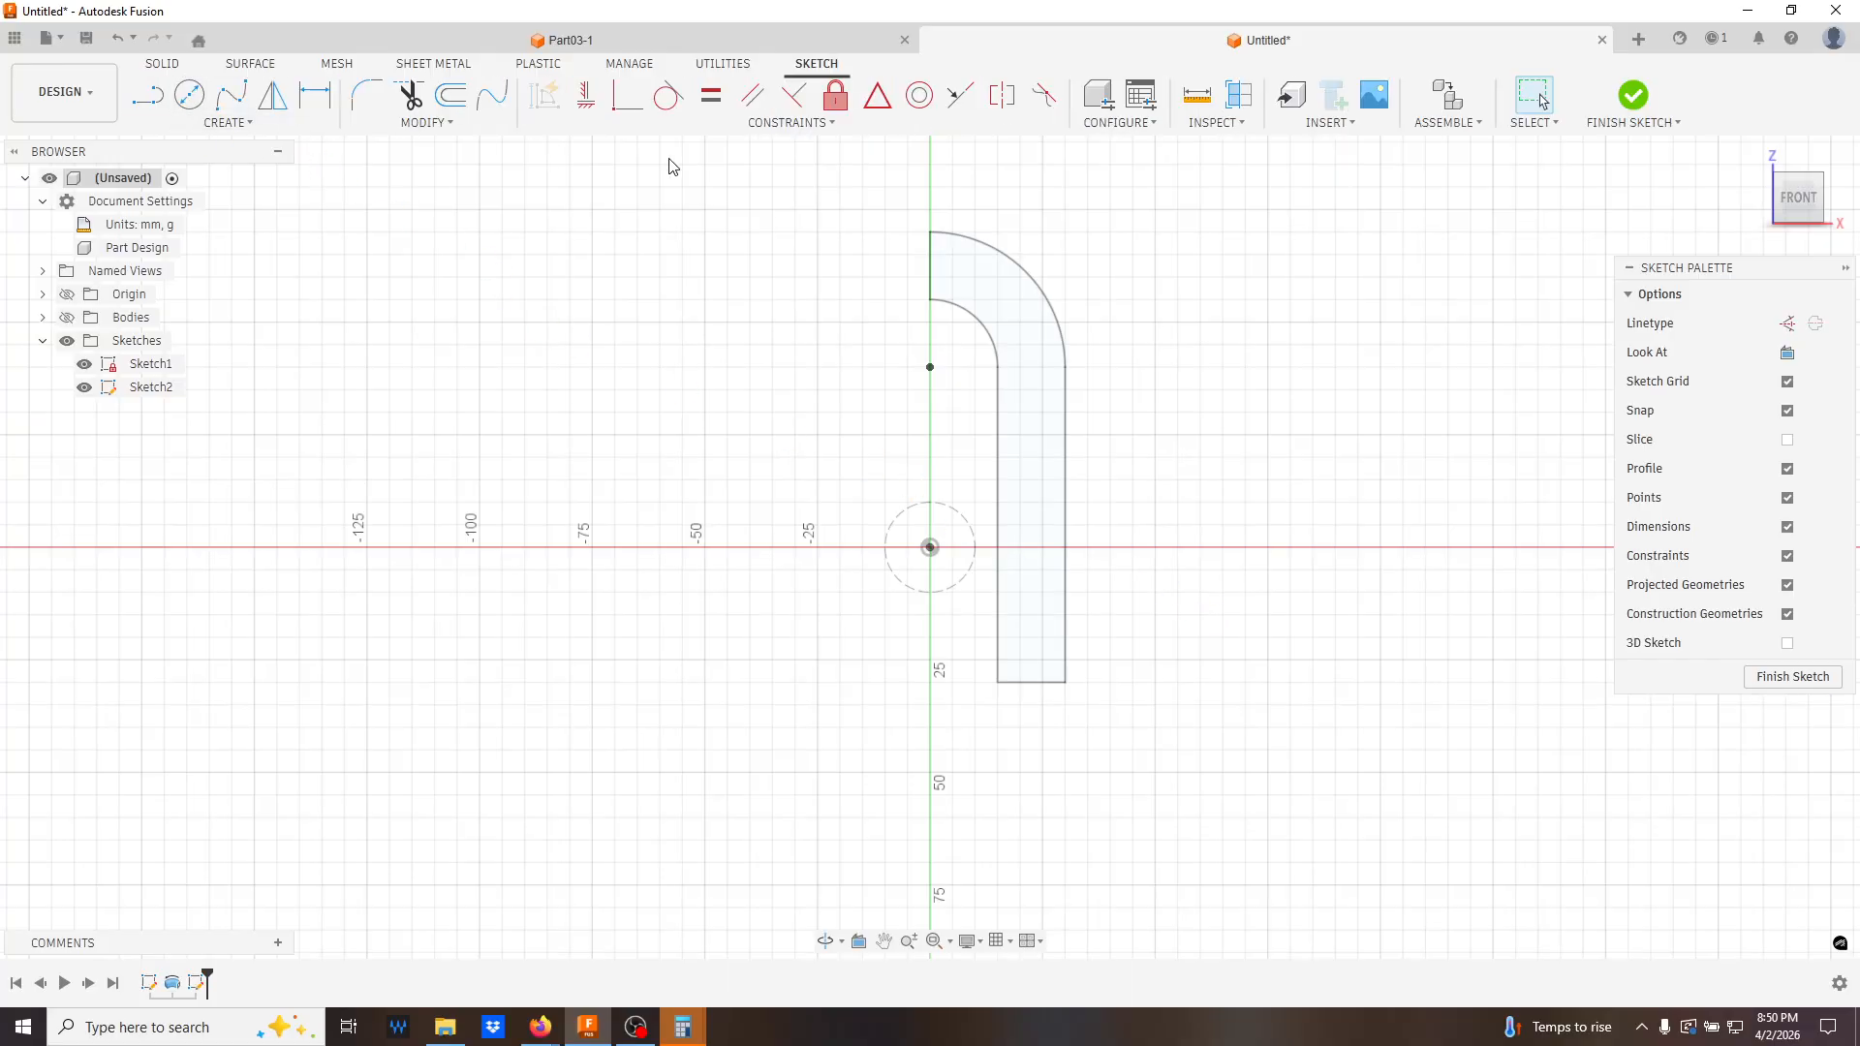
left_click(189, 94)
left_click(749, 456)
left_click(812, 551)
key("Escape")
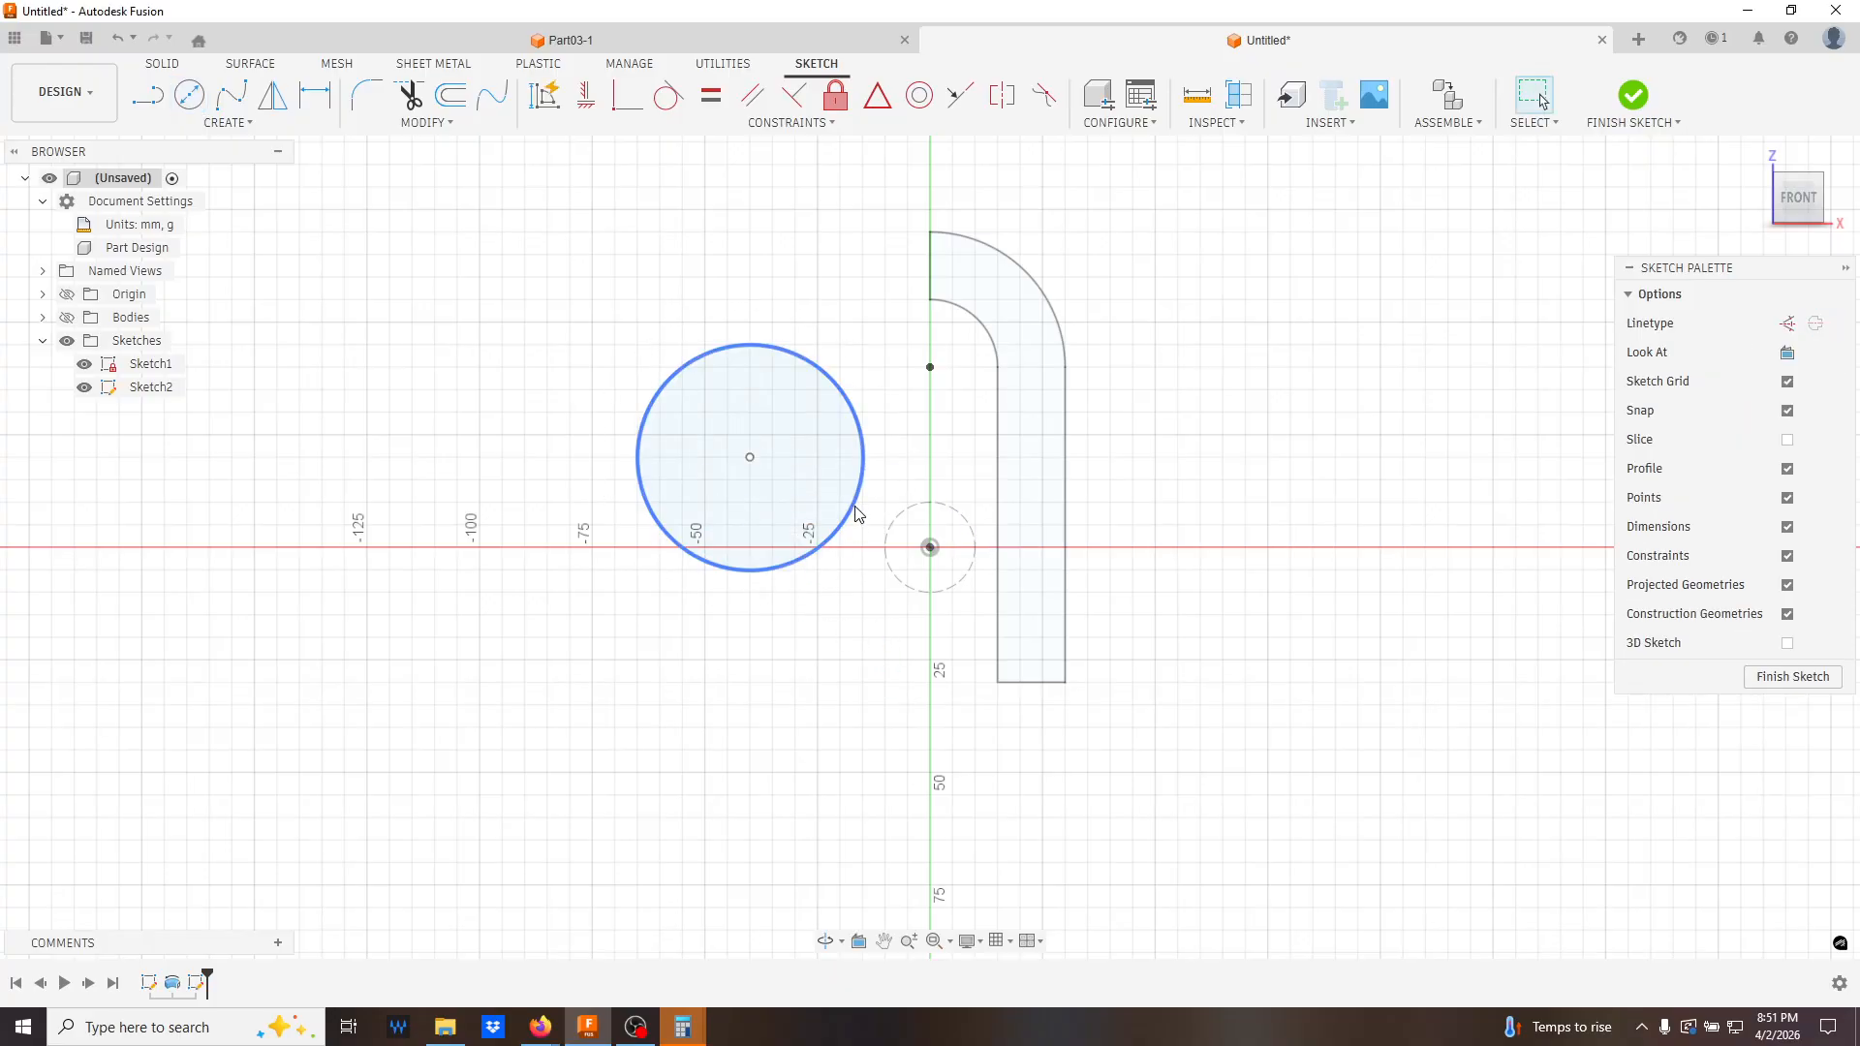
- Make the new circle concentric with the construction circle at the origin
left_click(945, 507, "shift")
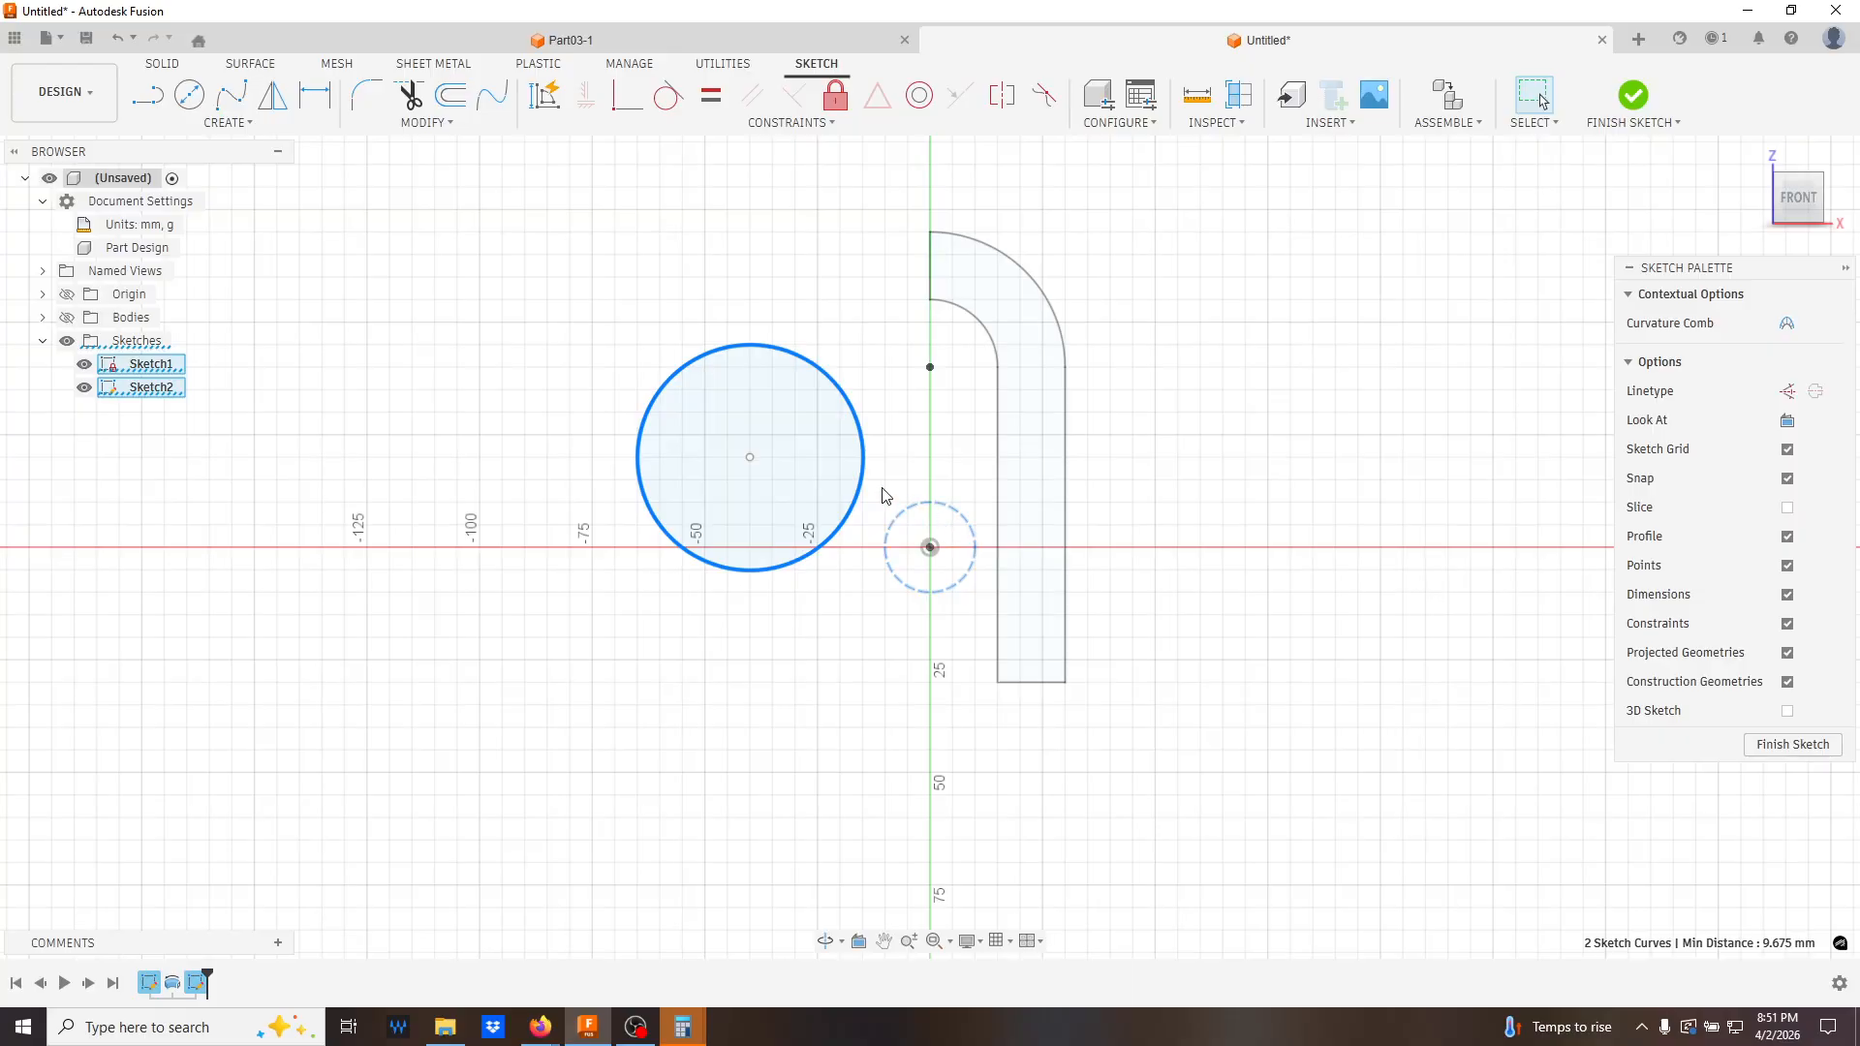
left_click(755, 123)
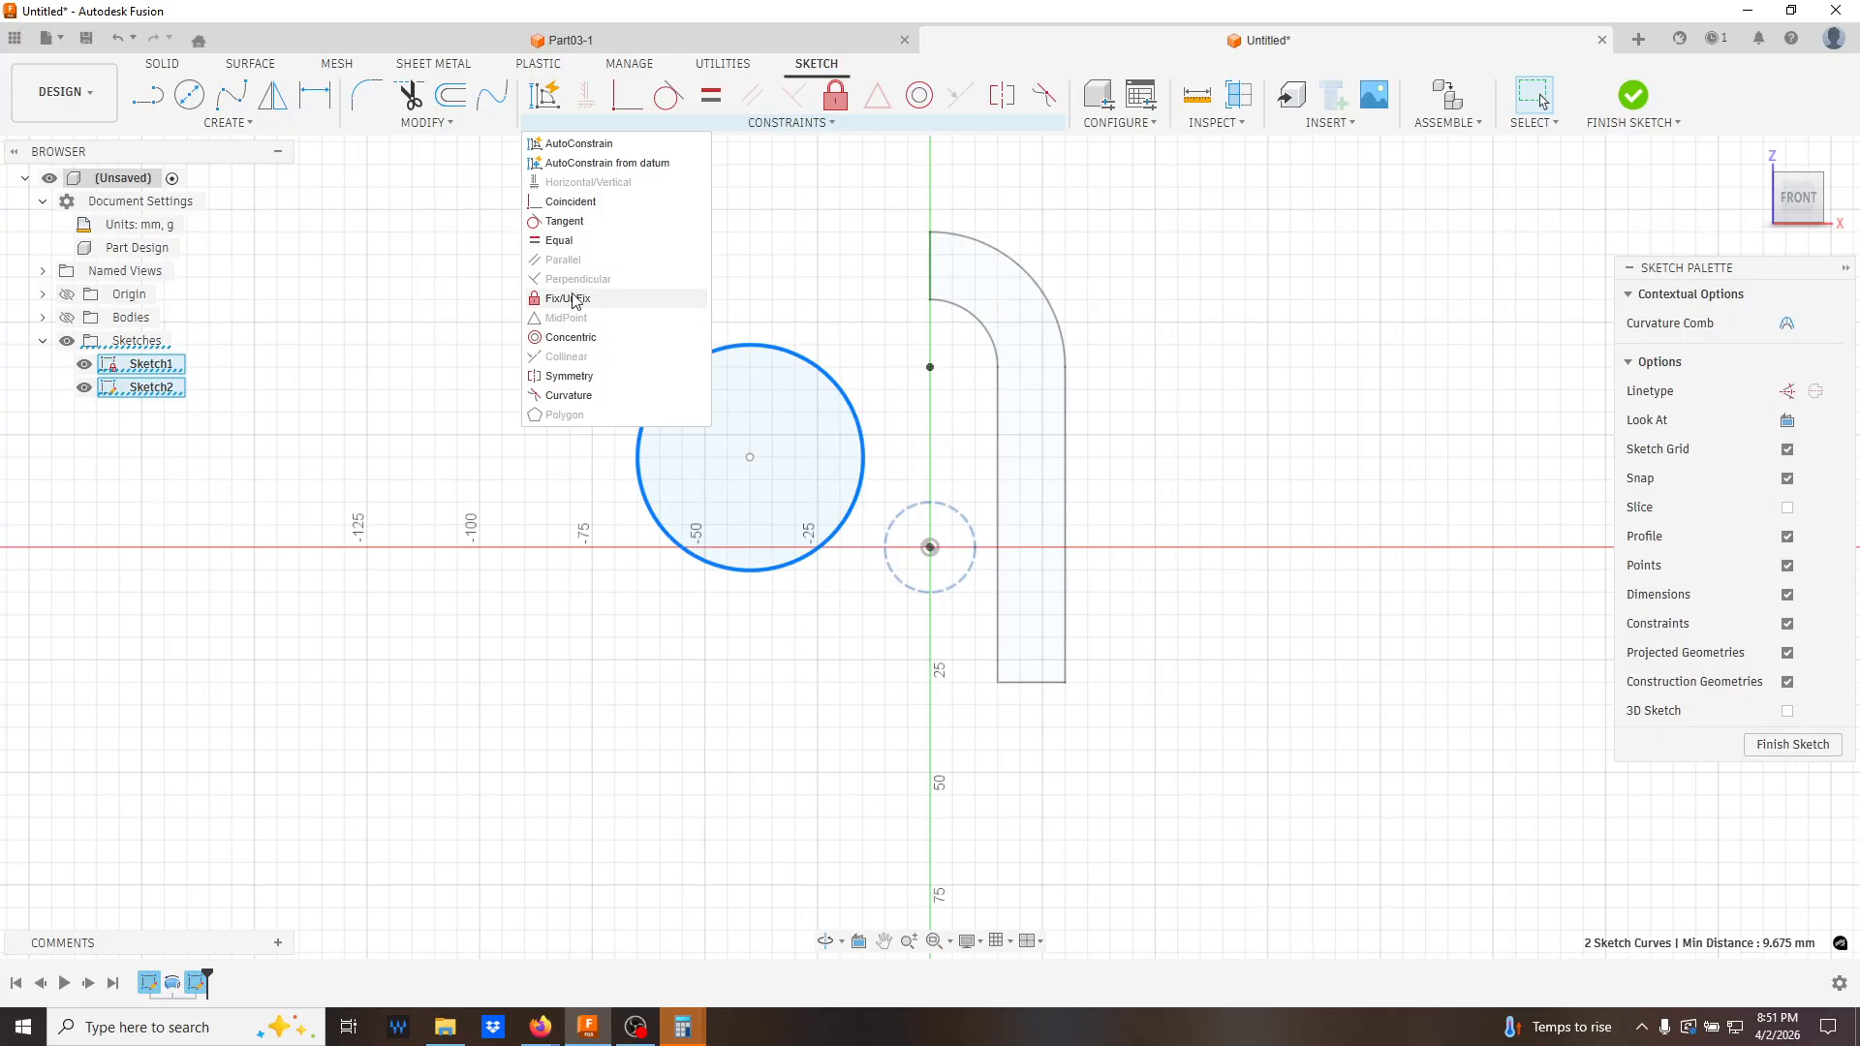
left_click(572, 339)
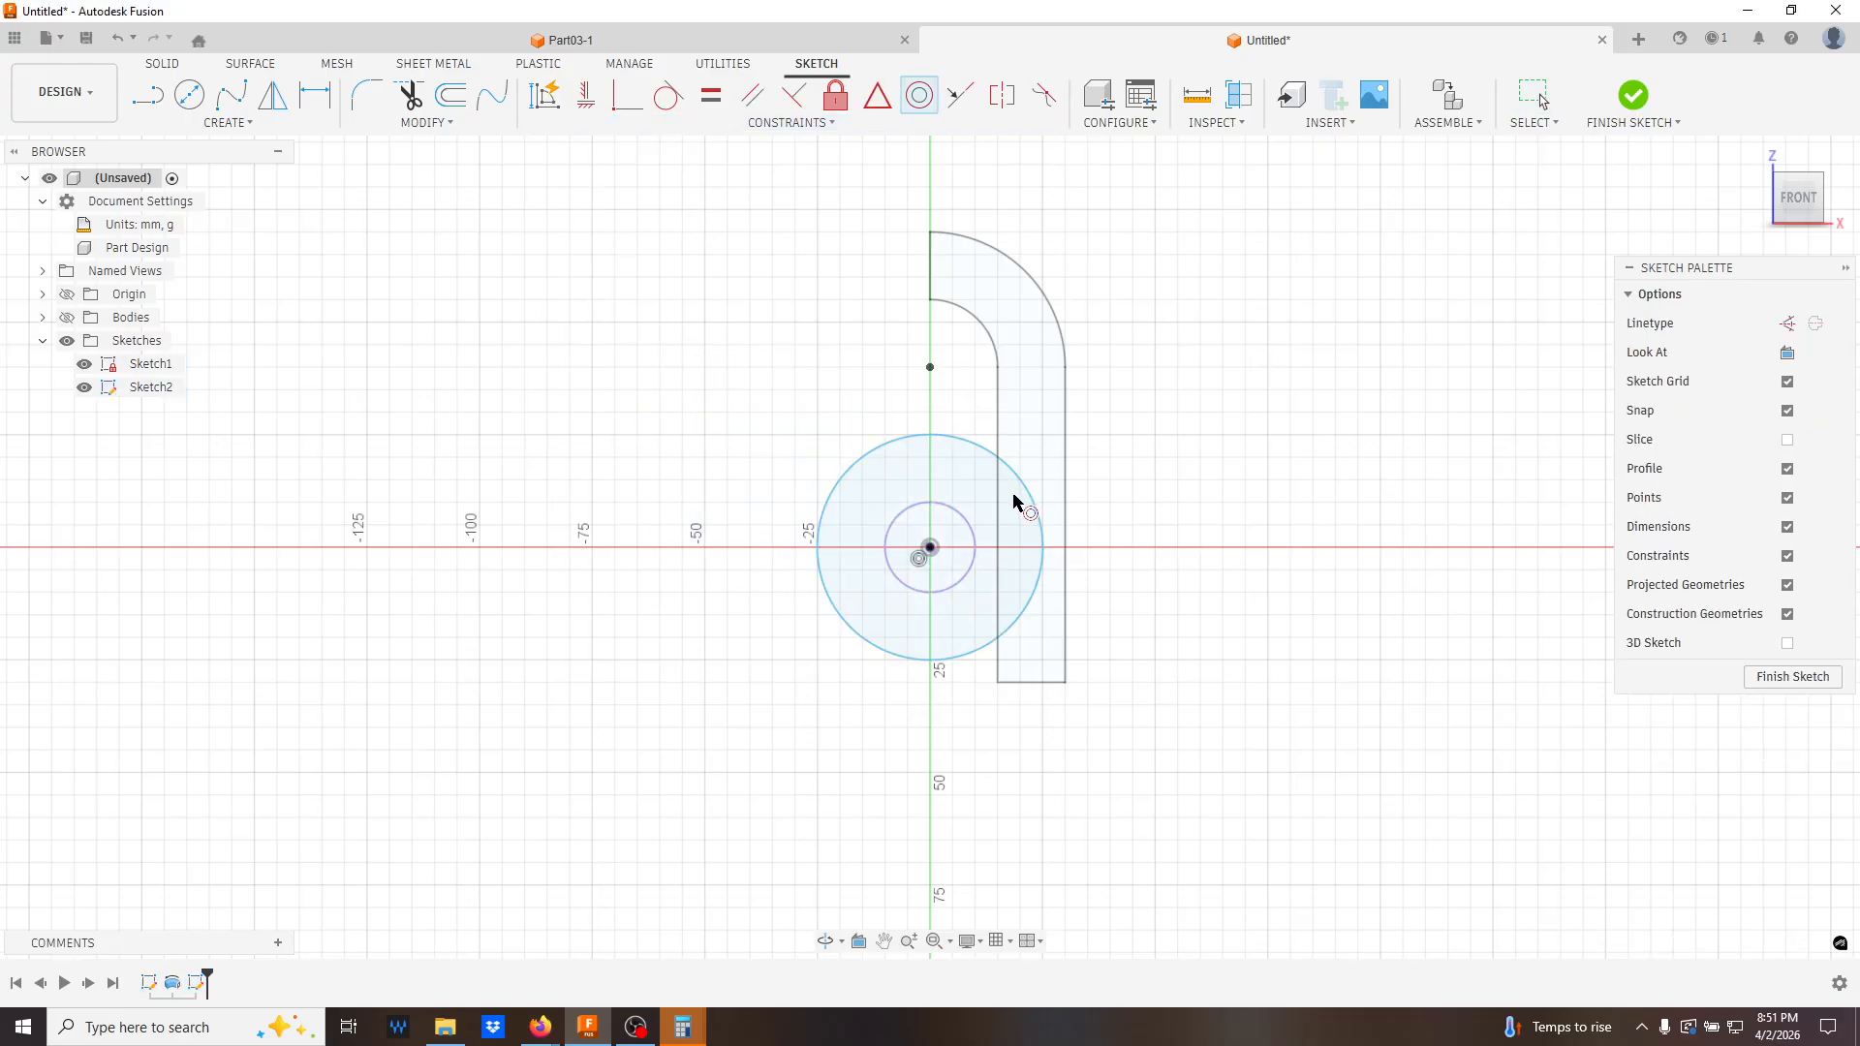
key("Escape")
- Apply an Equal constraint between the new circle and the construction circle, and finish the sketch
left_click(968, 521)
right_click(970, 437)
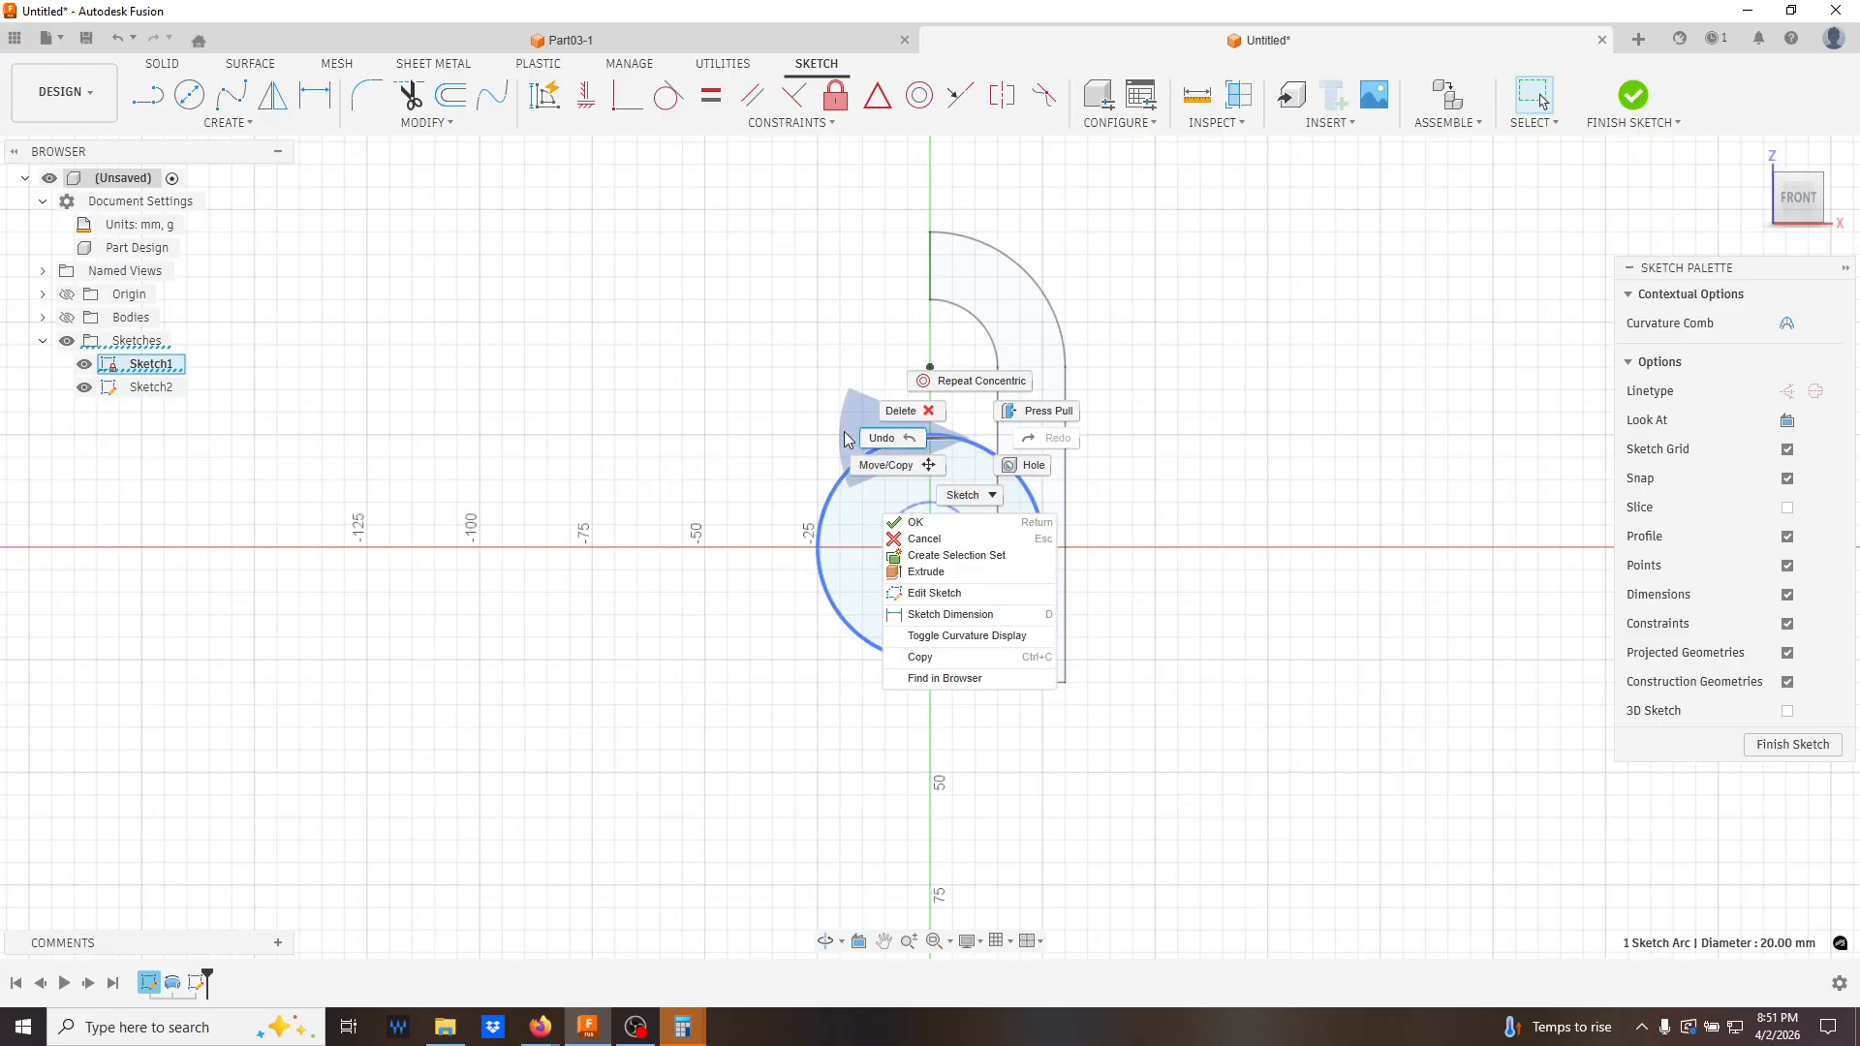
left_click(685, 398)
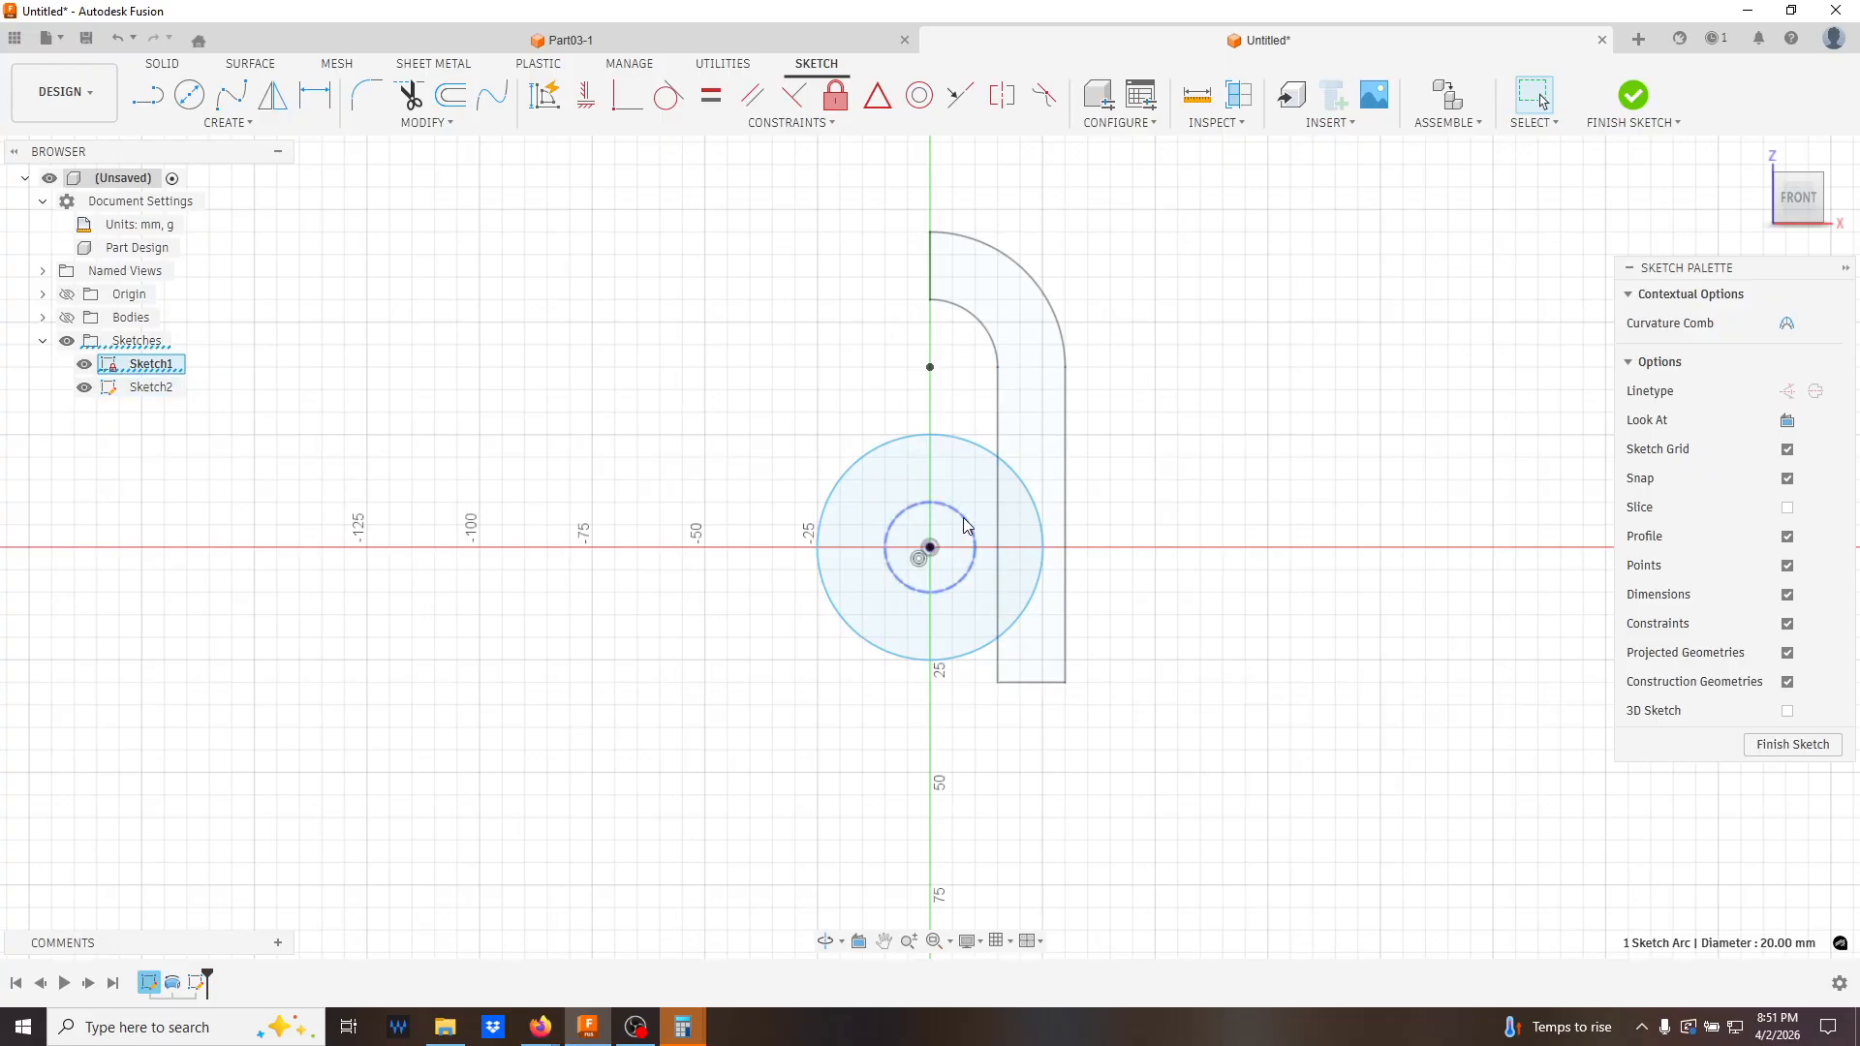
left_click(975, 451, "shift")
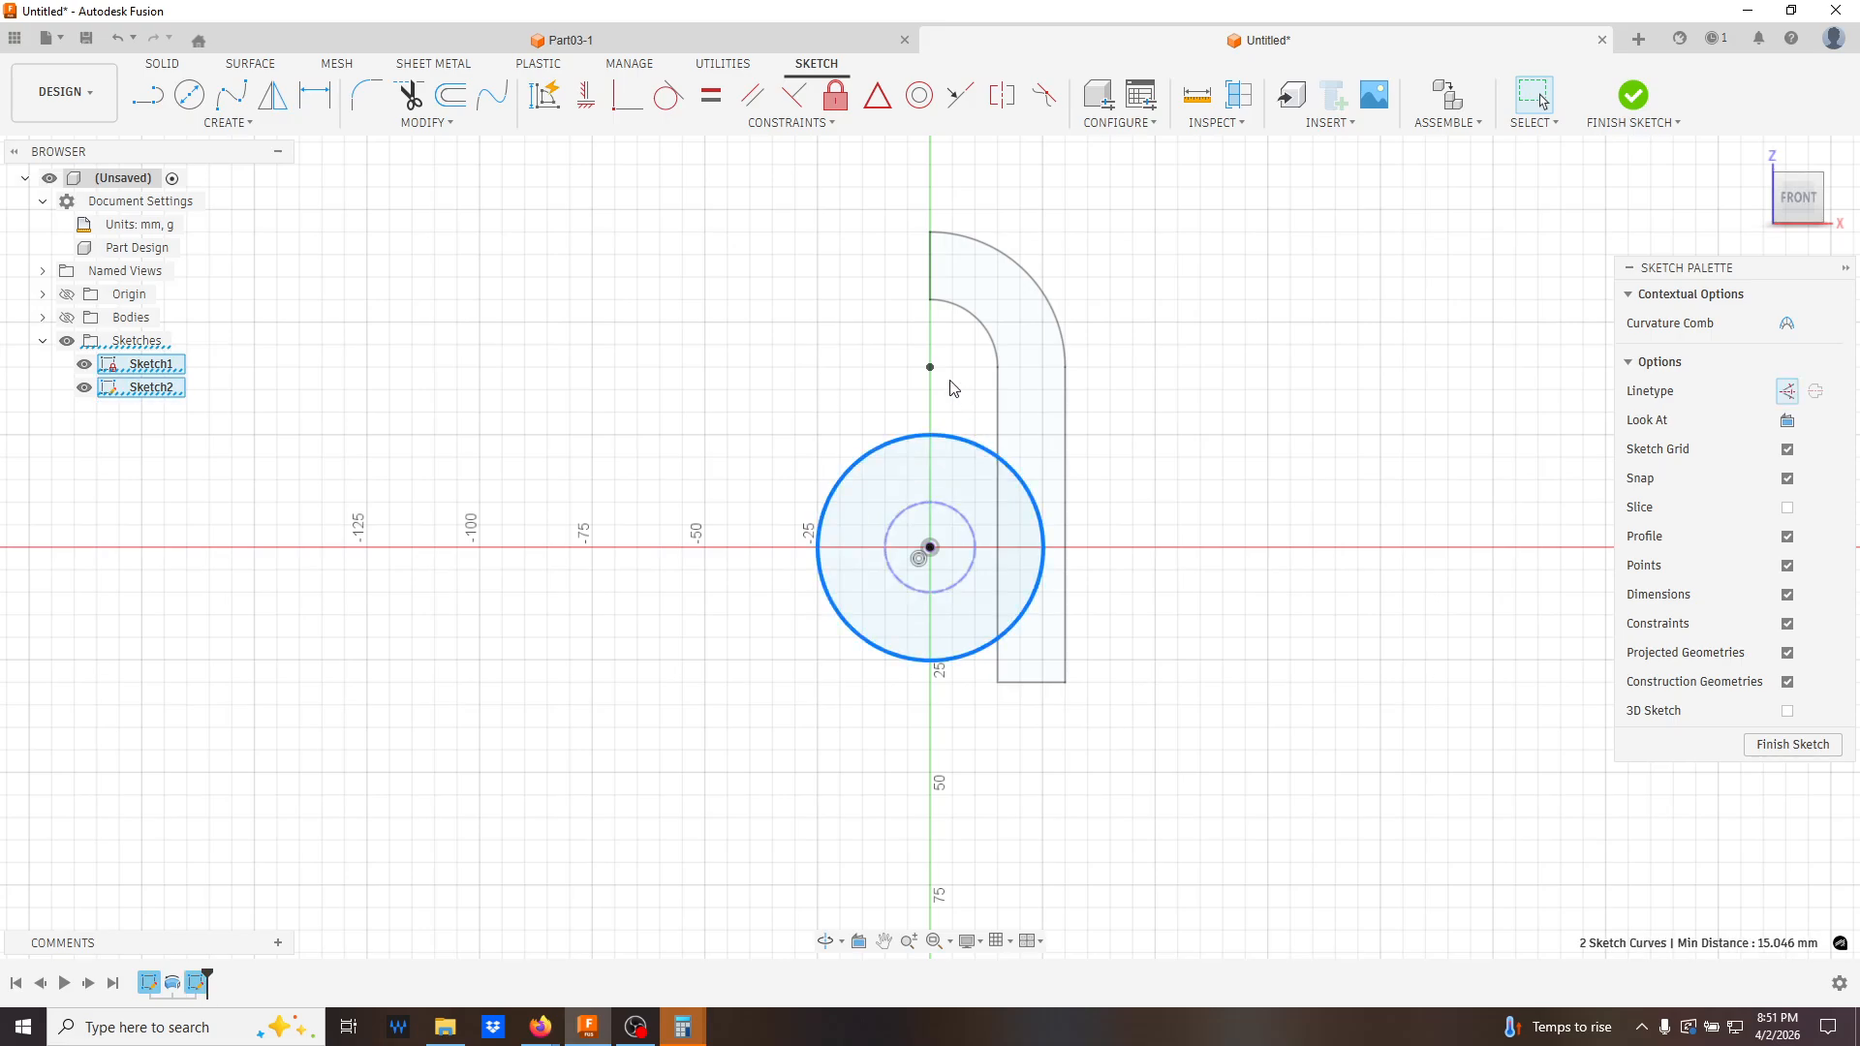
left_click(711, 98)
left_click(711, 103)
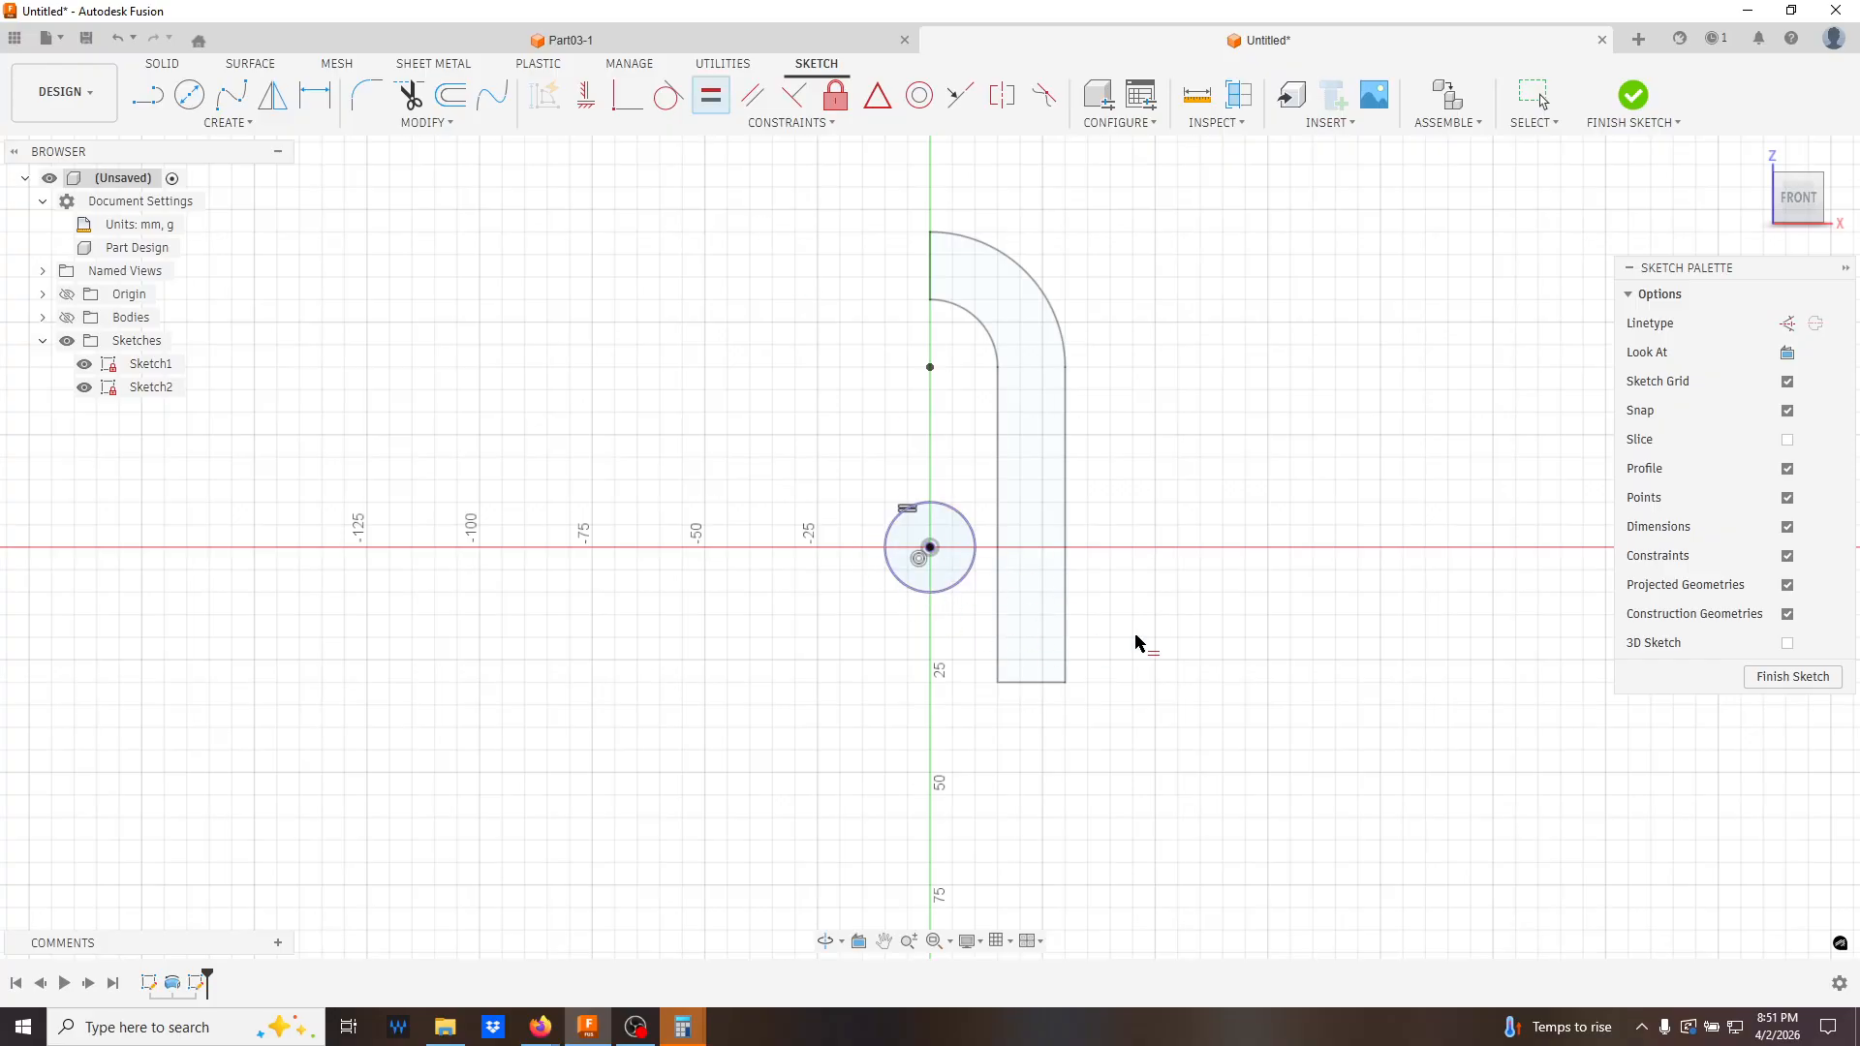
left_click(1814, 678)
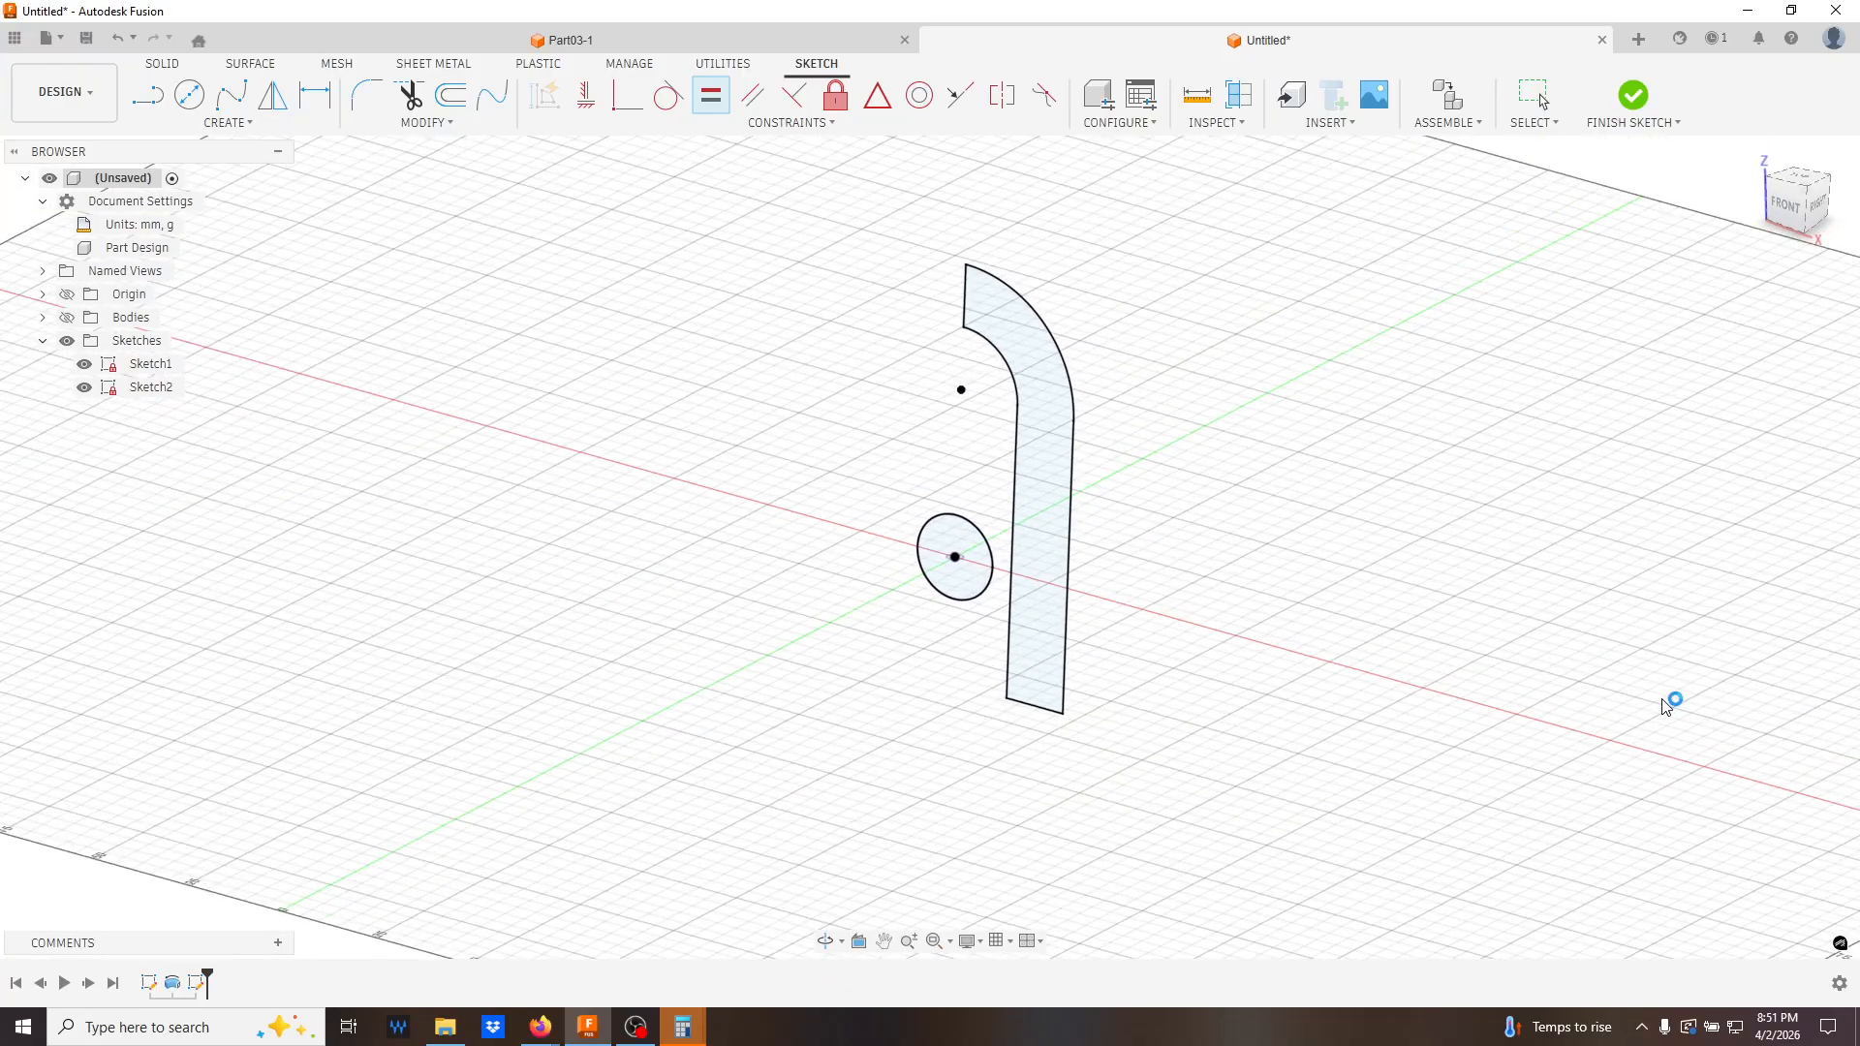
- Hide and show the profile sketch and the circle sketch in turn to compare their contents
left_click(85, 387)
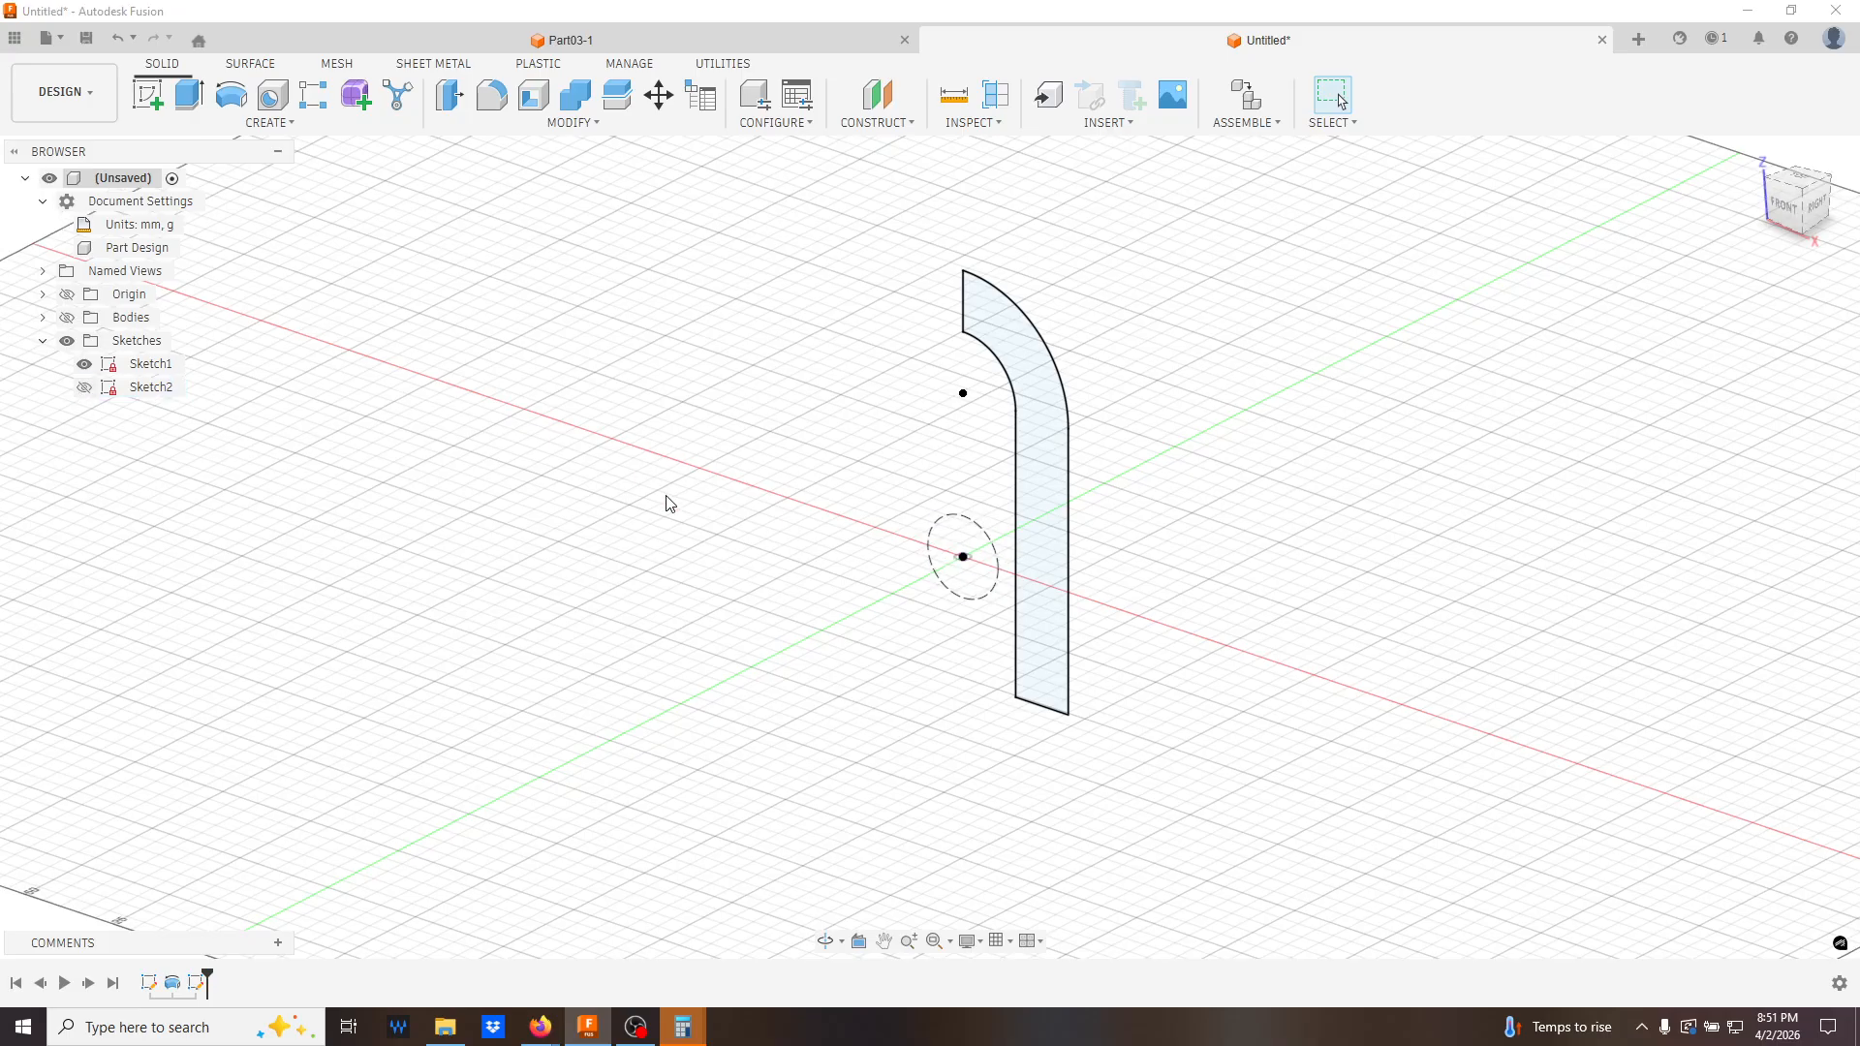
left_click(84, 363)
left_click(84, 386)
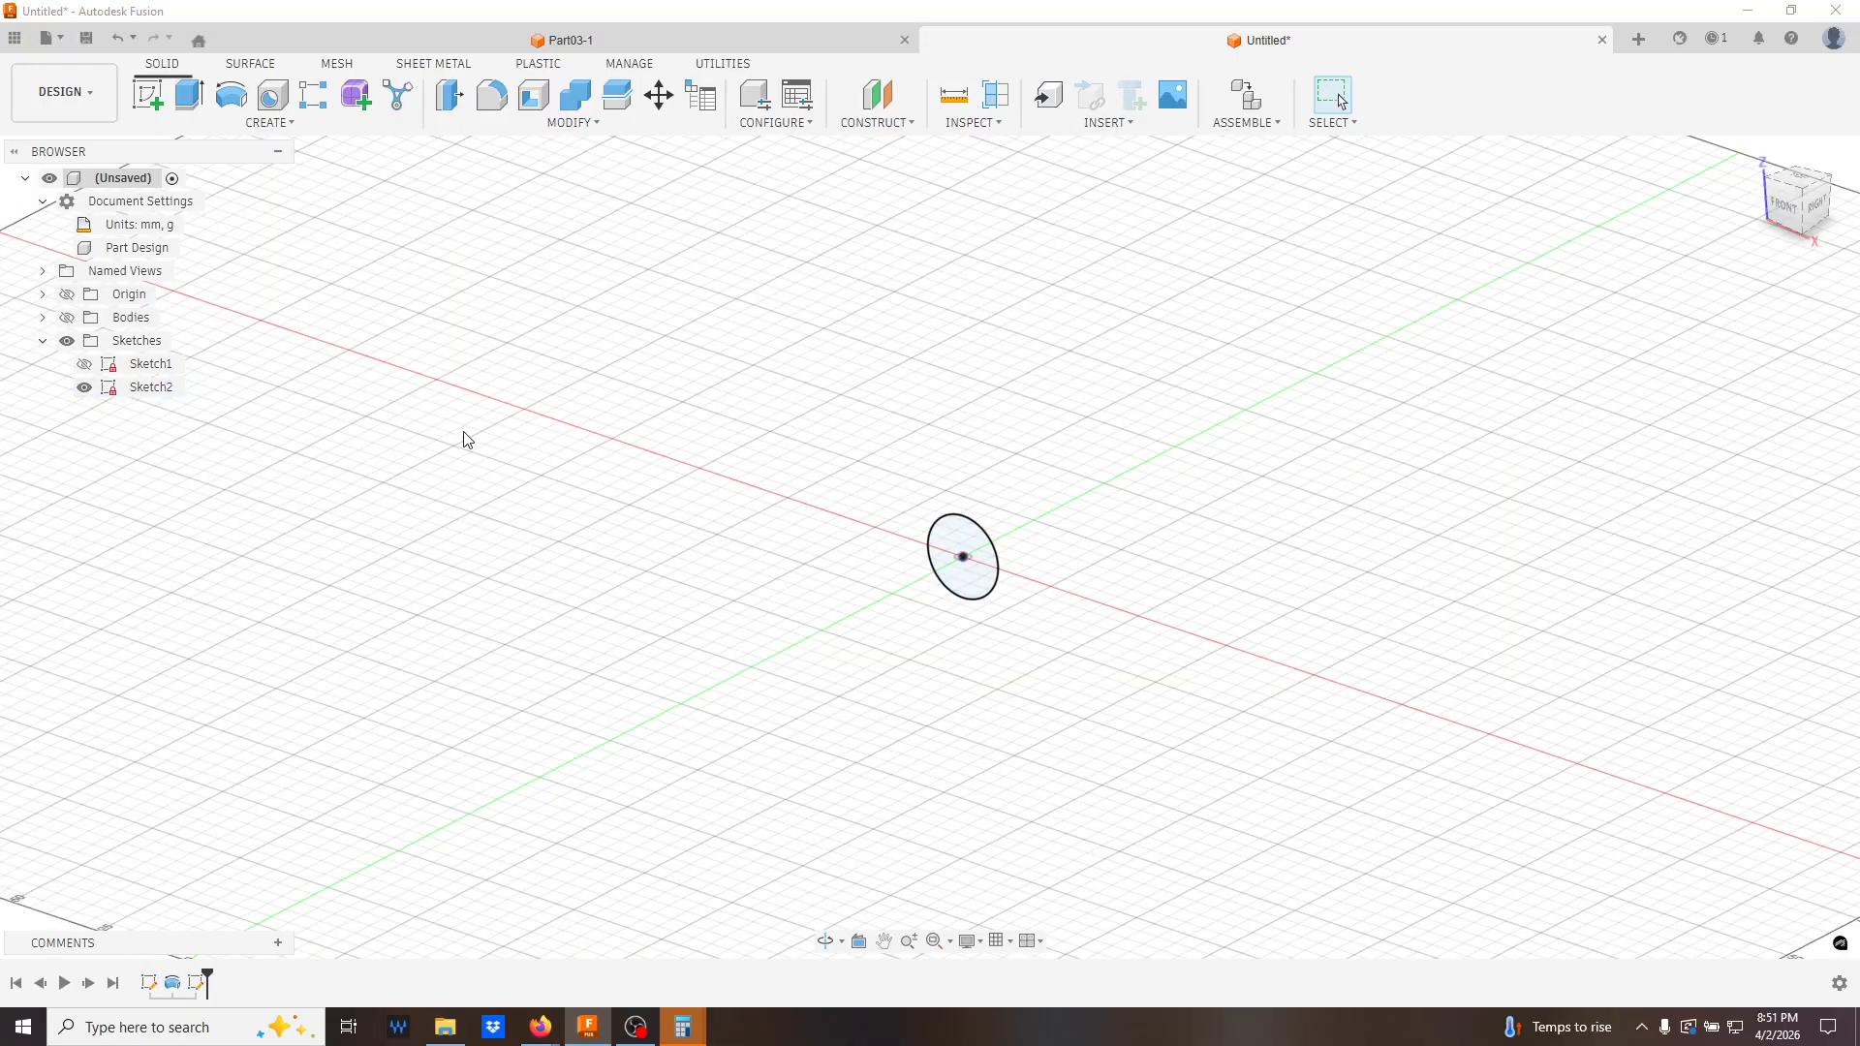
left_click(84, 363)
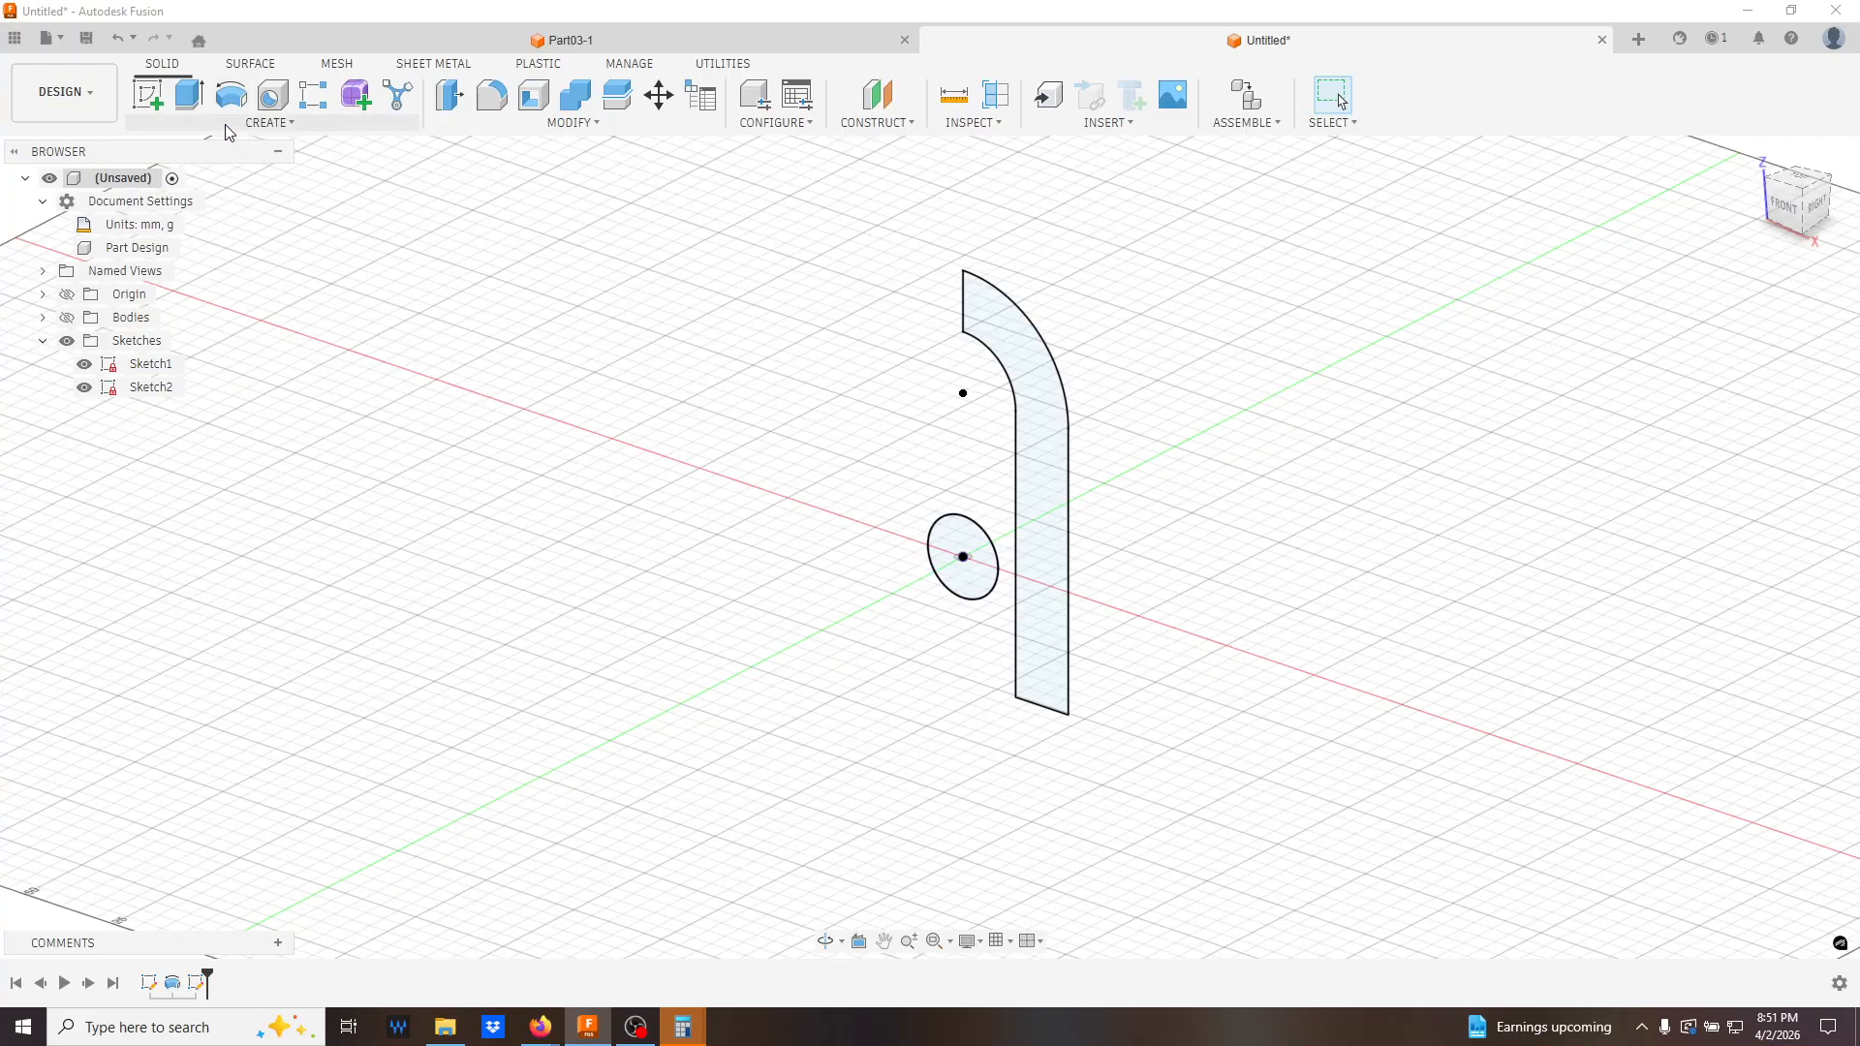
left_click(173, 104)
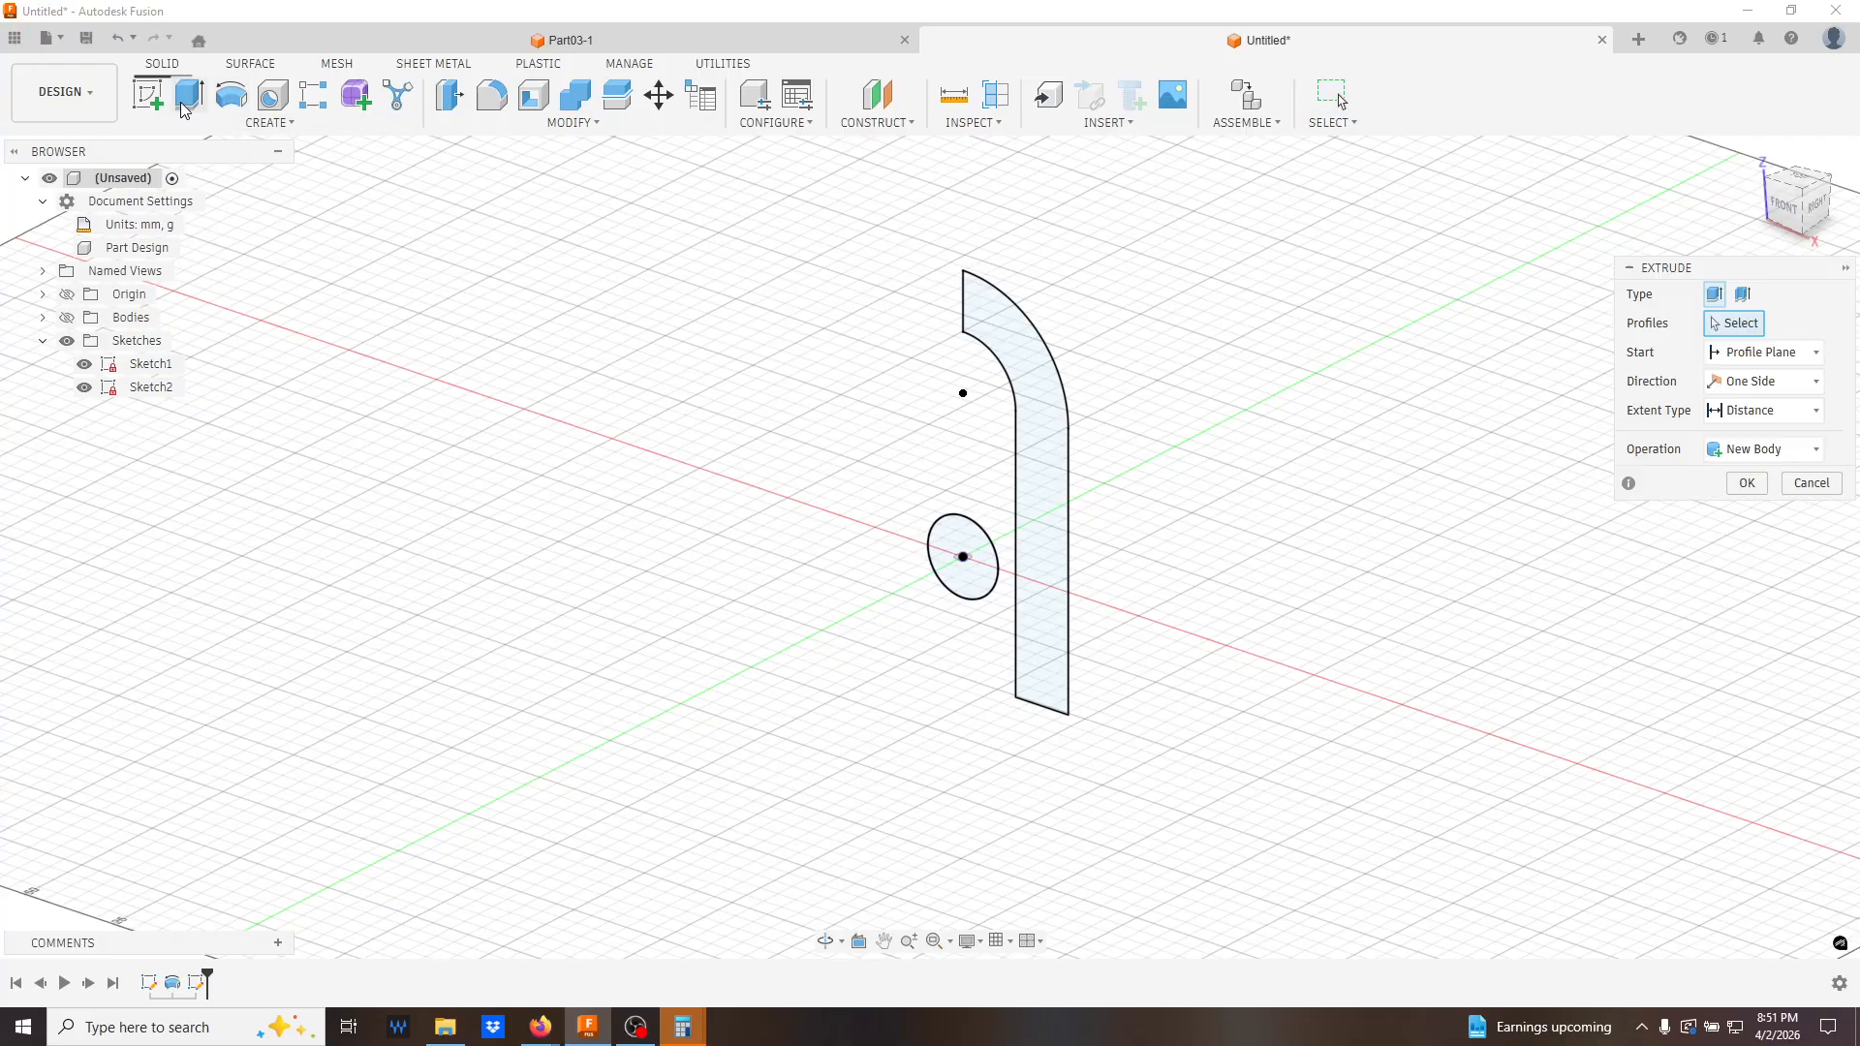
left_click(1046, 389)
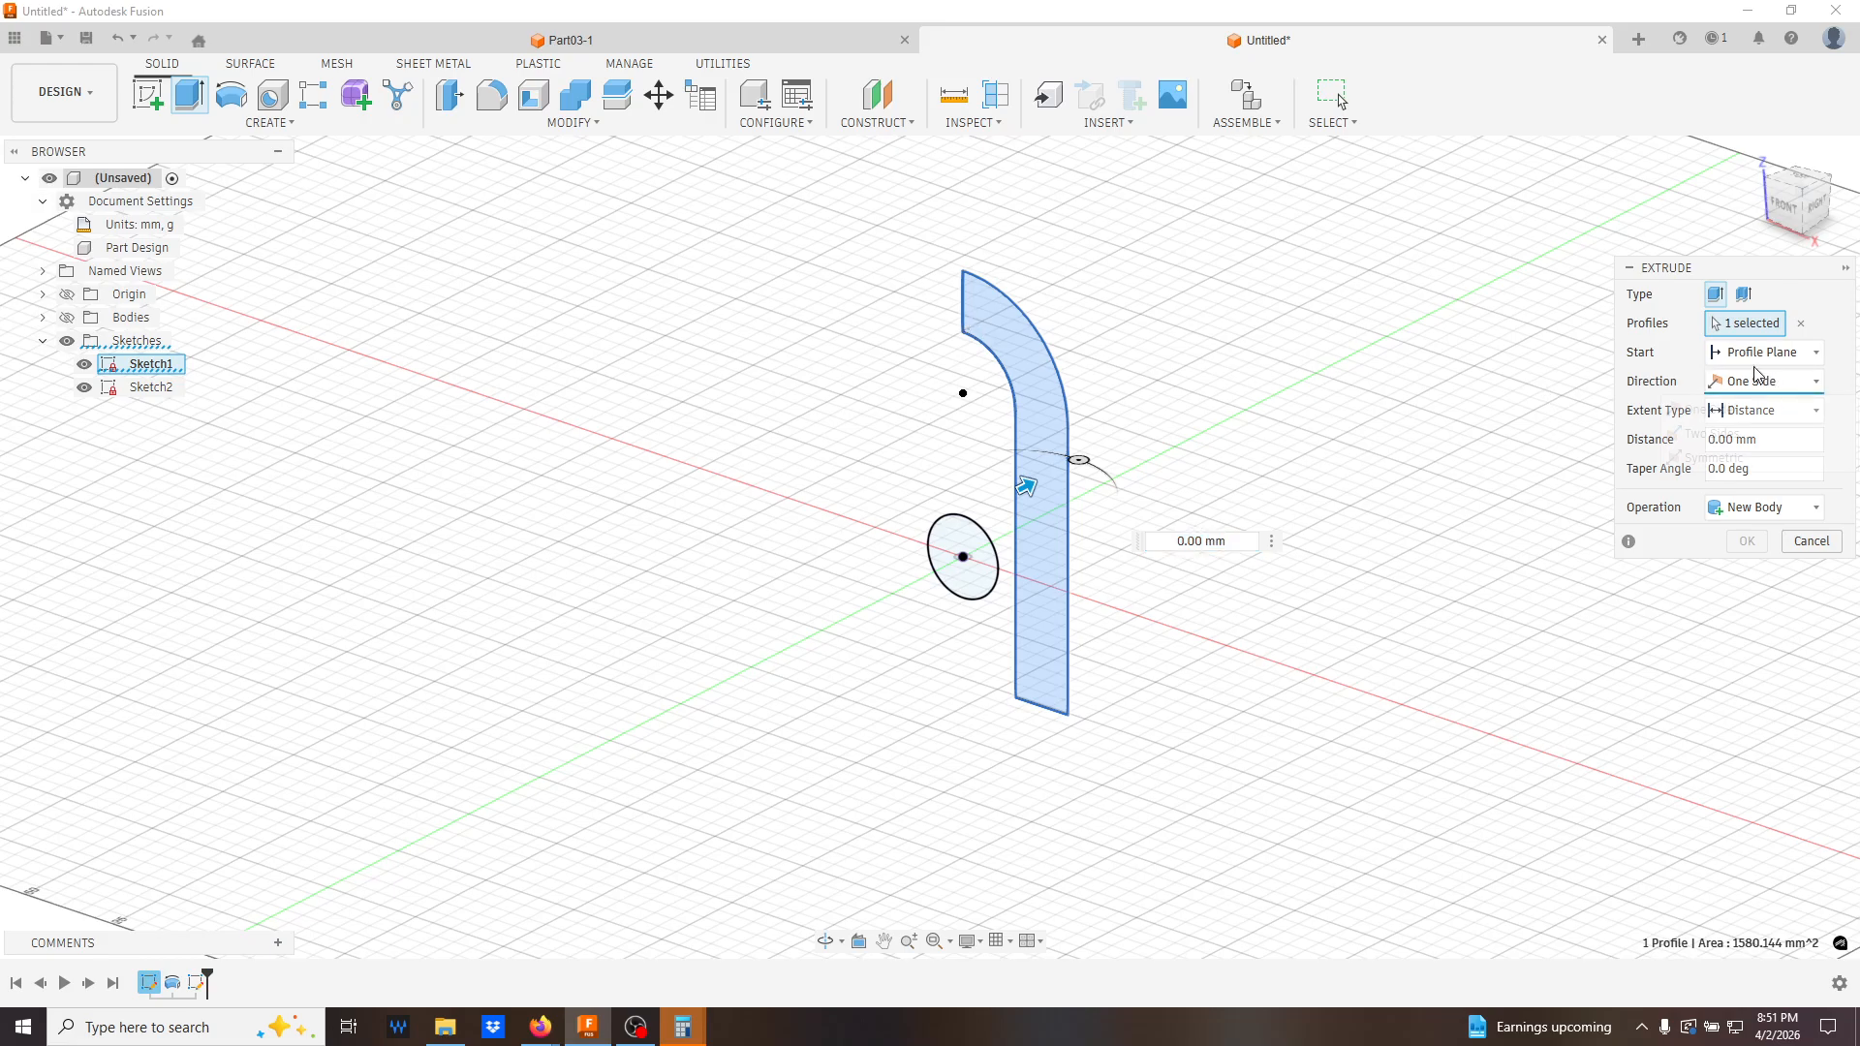
left_click(1797, 540)
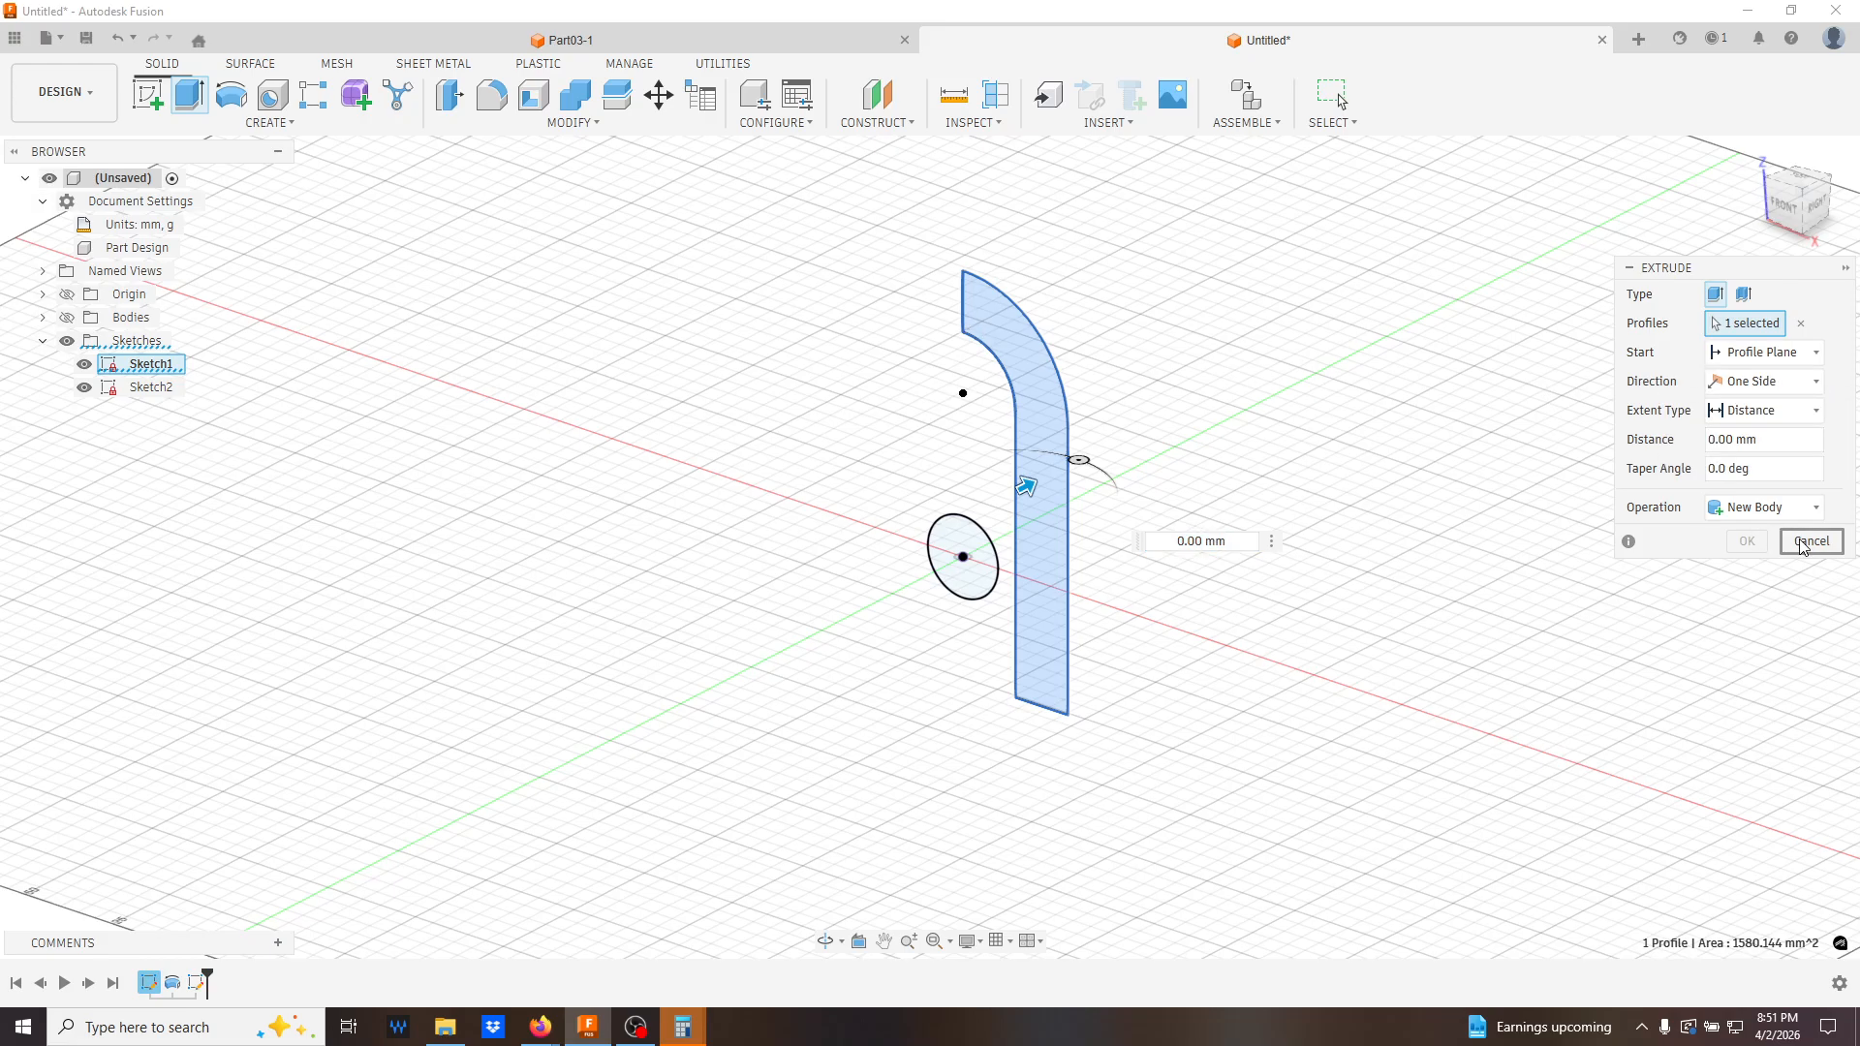
- Revolve the curved-wall profile a full turn about its short vertical edge as a new body, and briefly show the bodies to check it
left_click(230, 94)
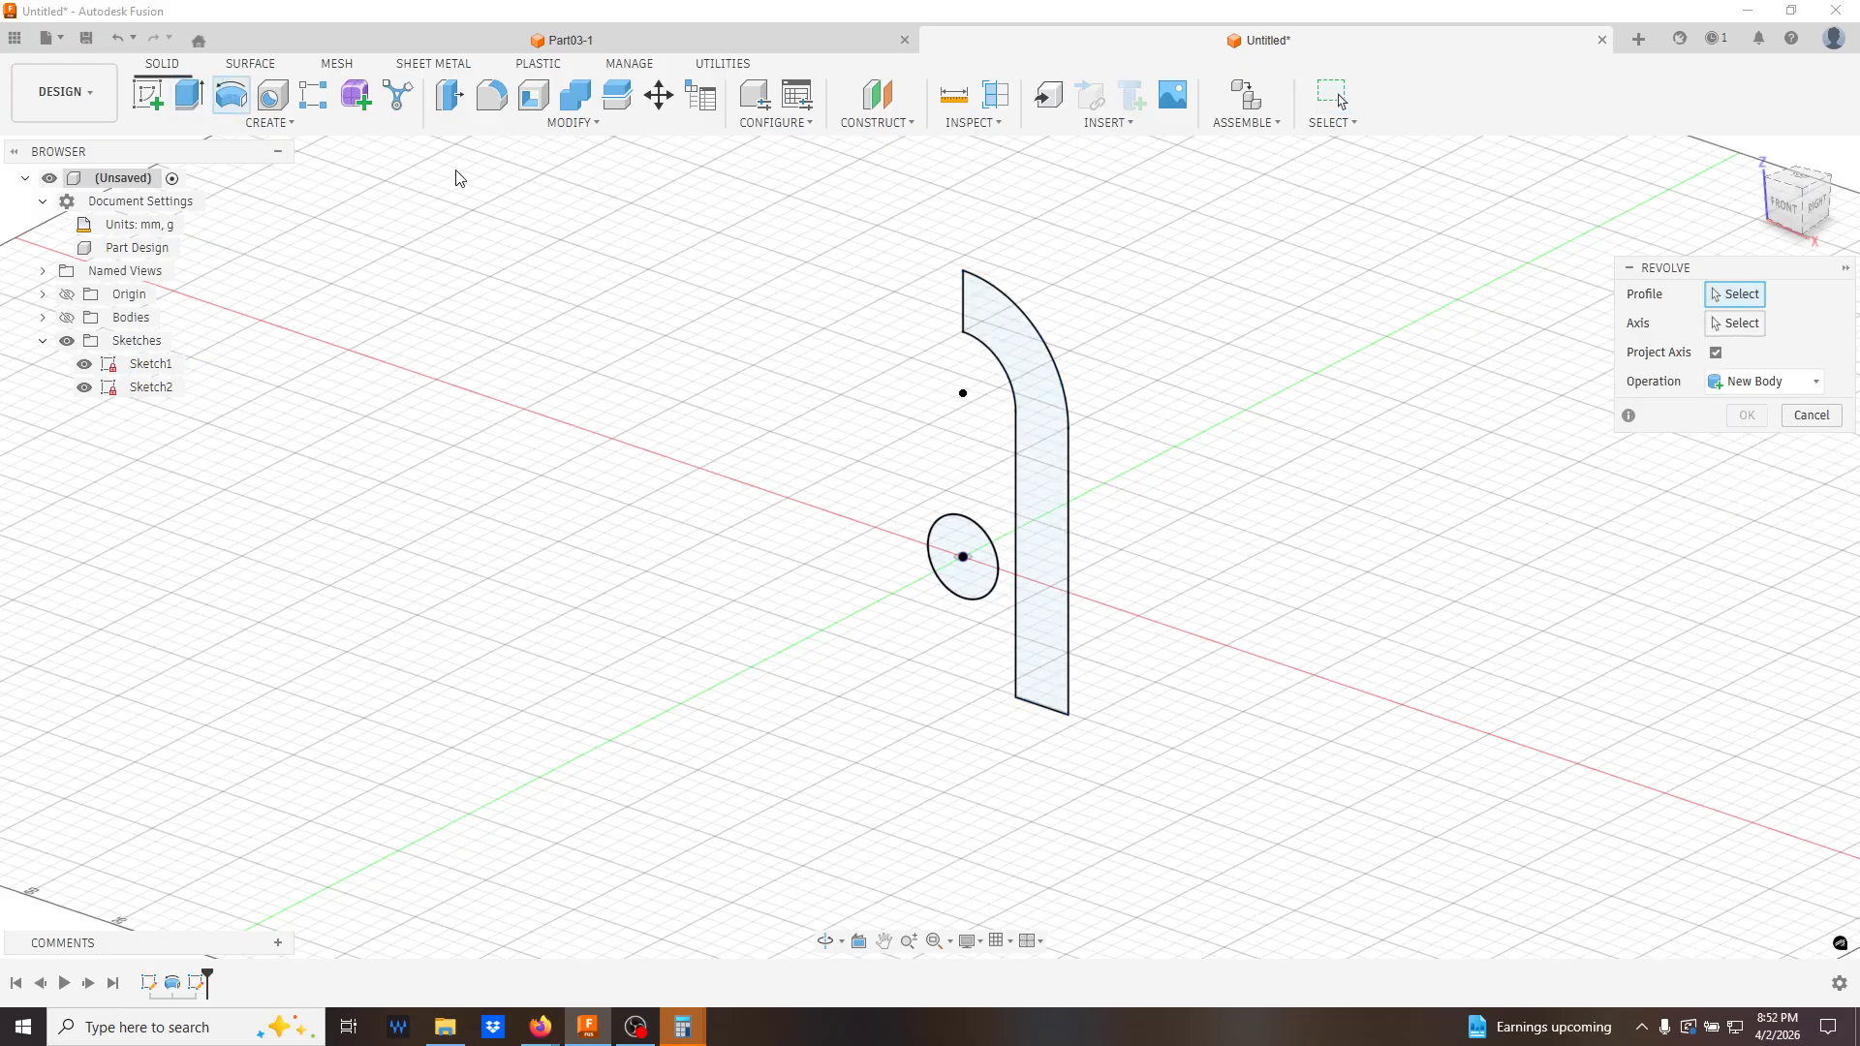
left_click(1038, 377)
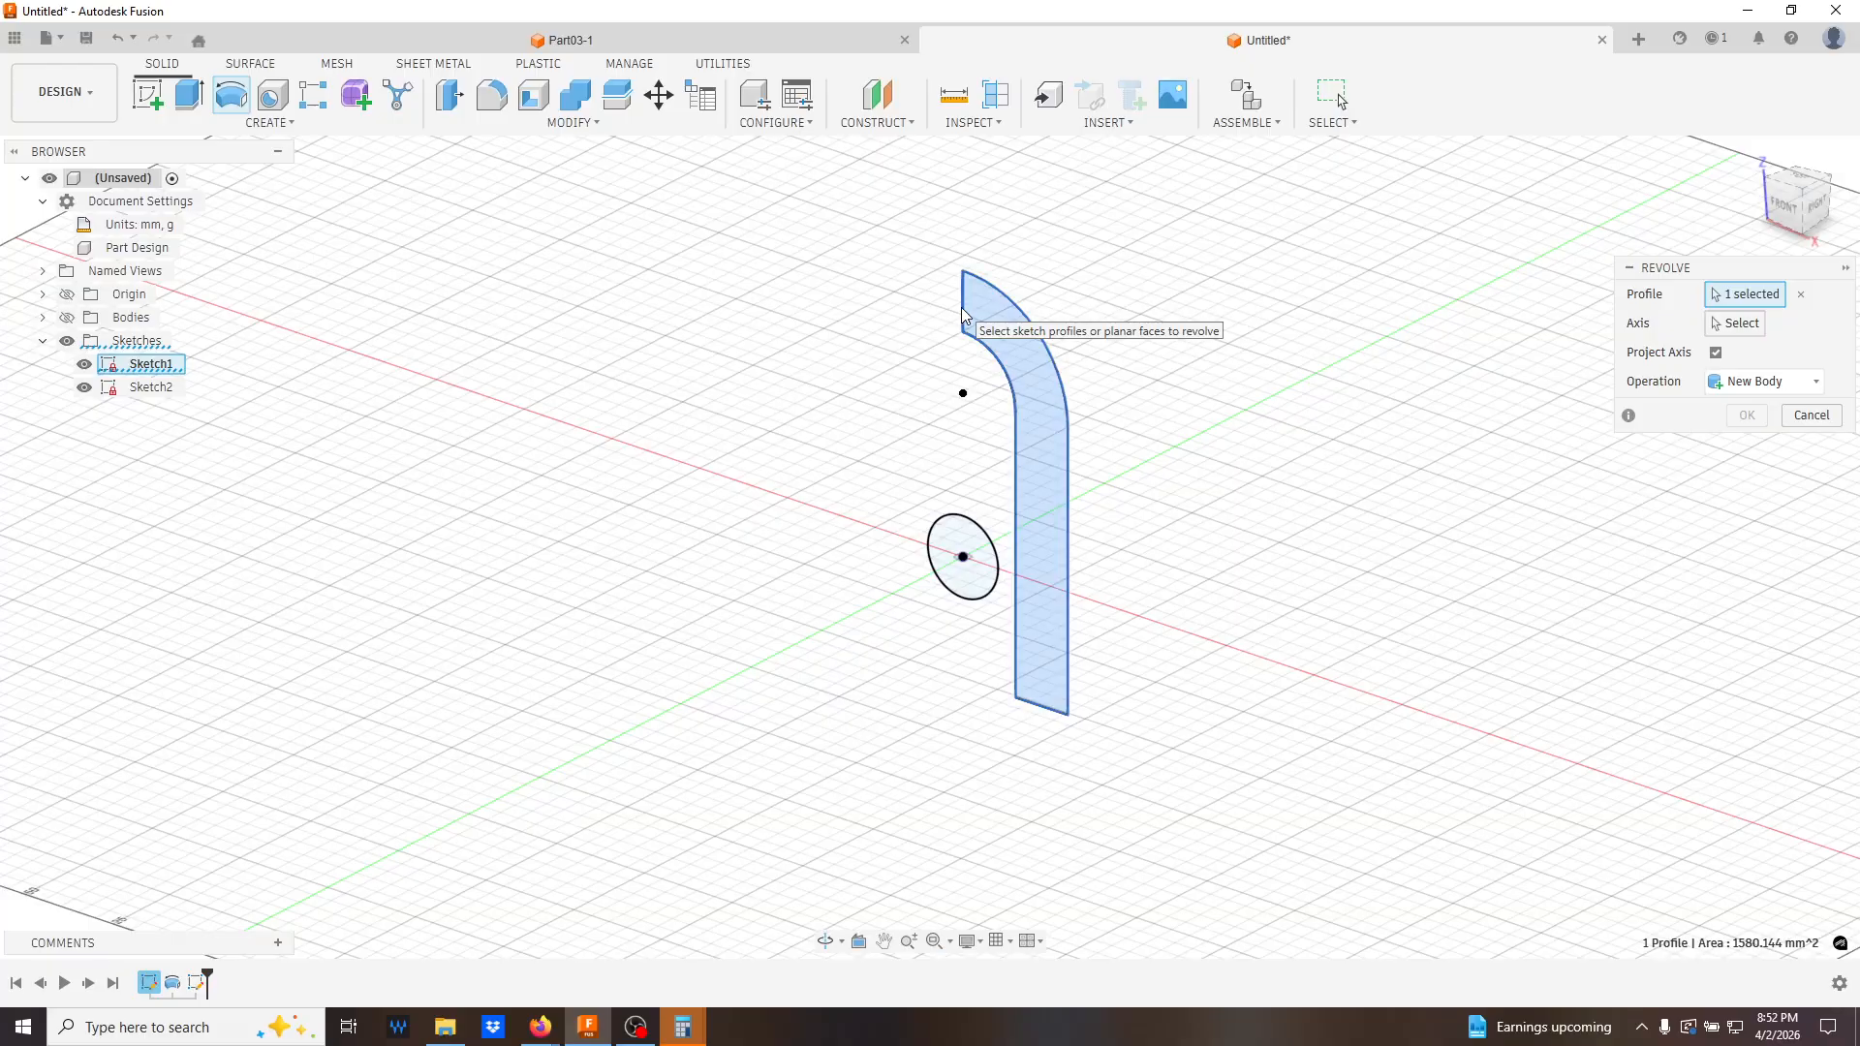
left_click(1736, 323)
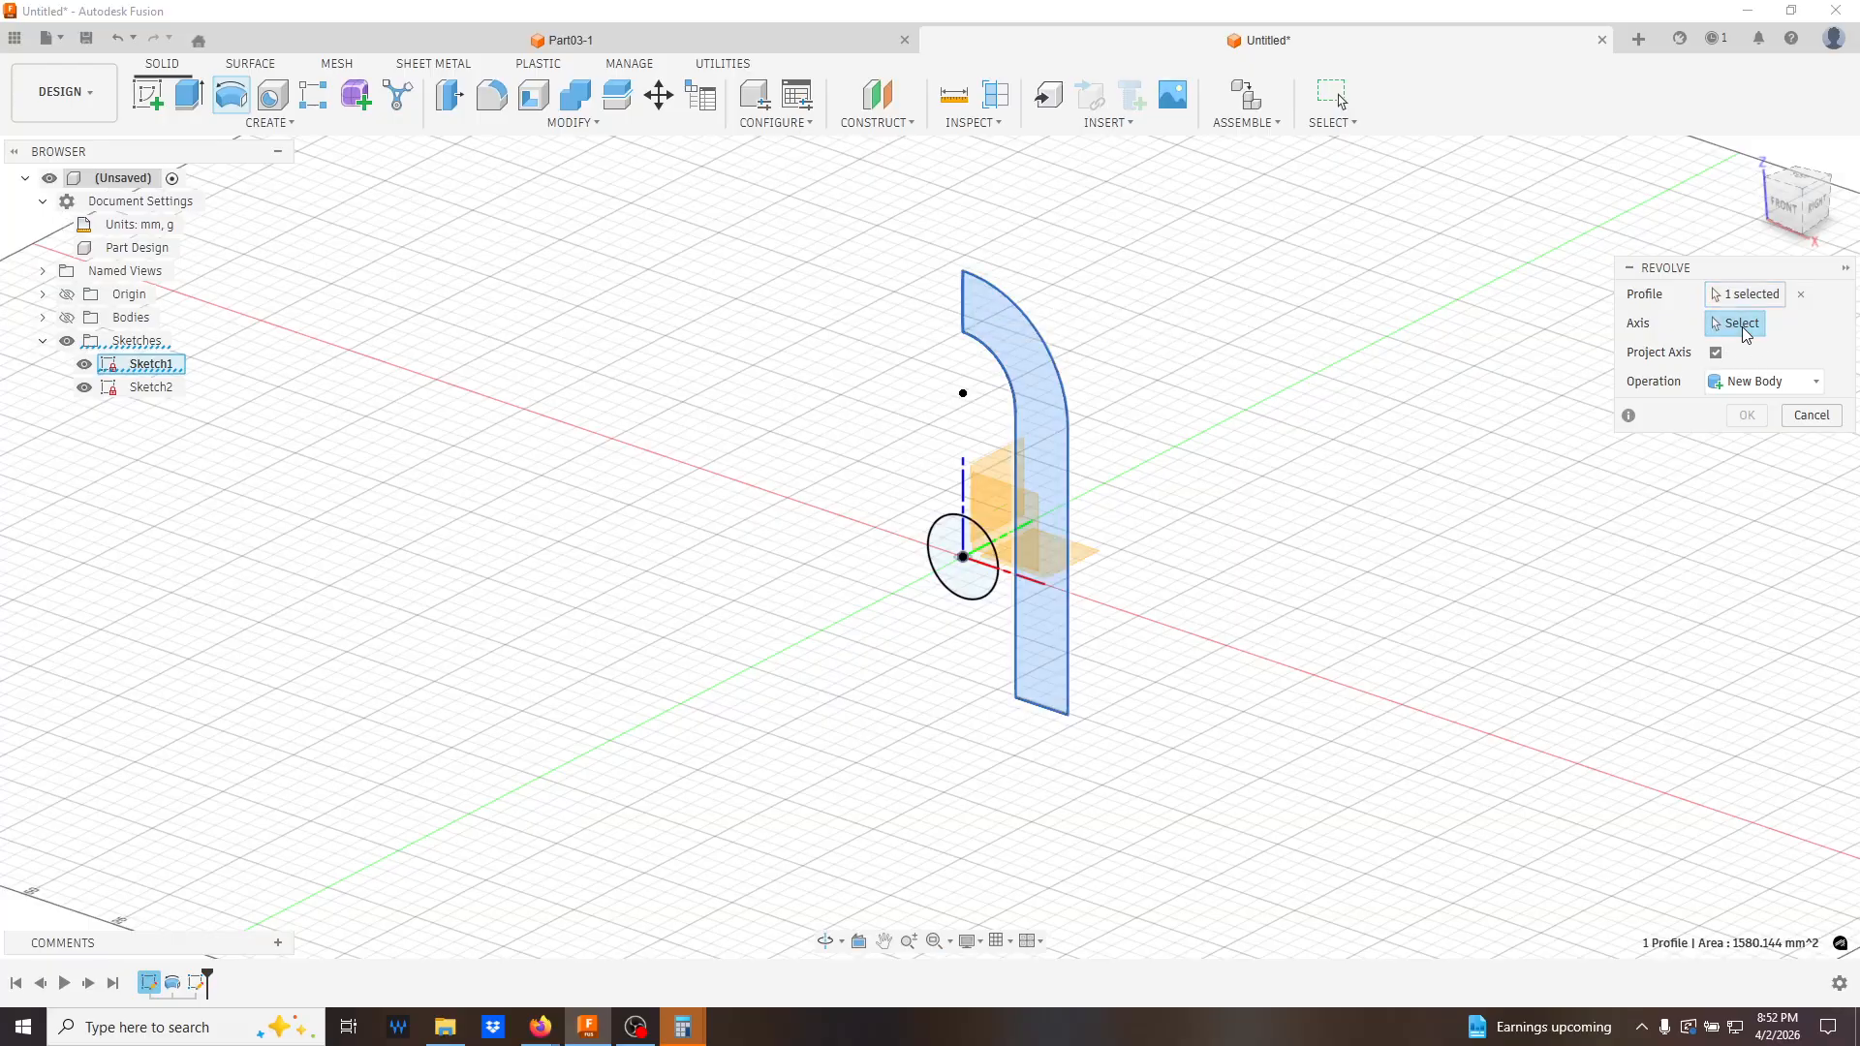
left_click(966, 319)
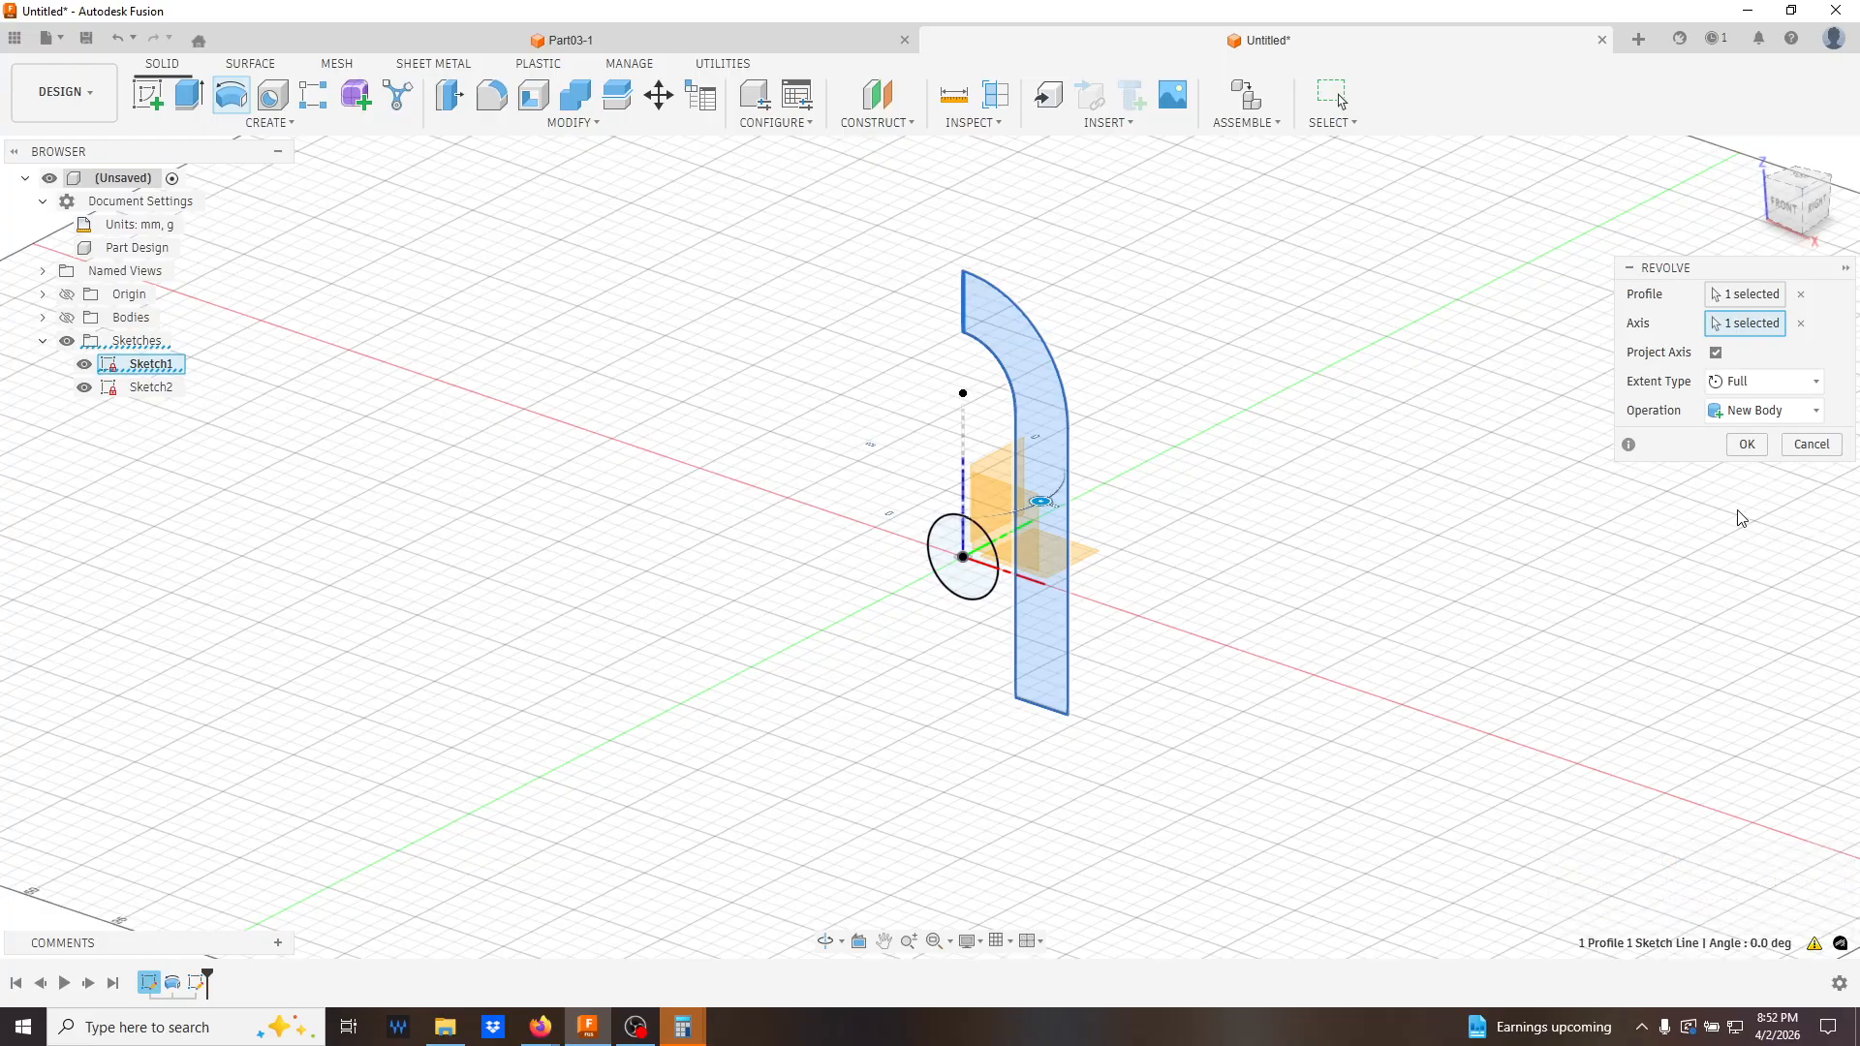
left_click(1748, 444)
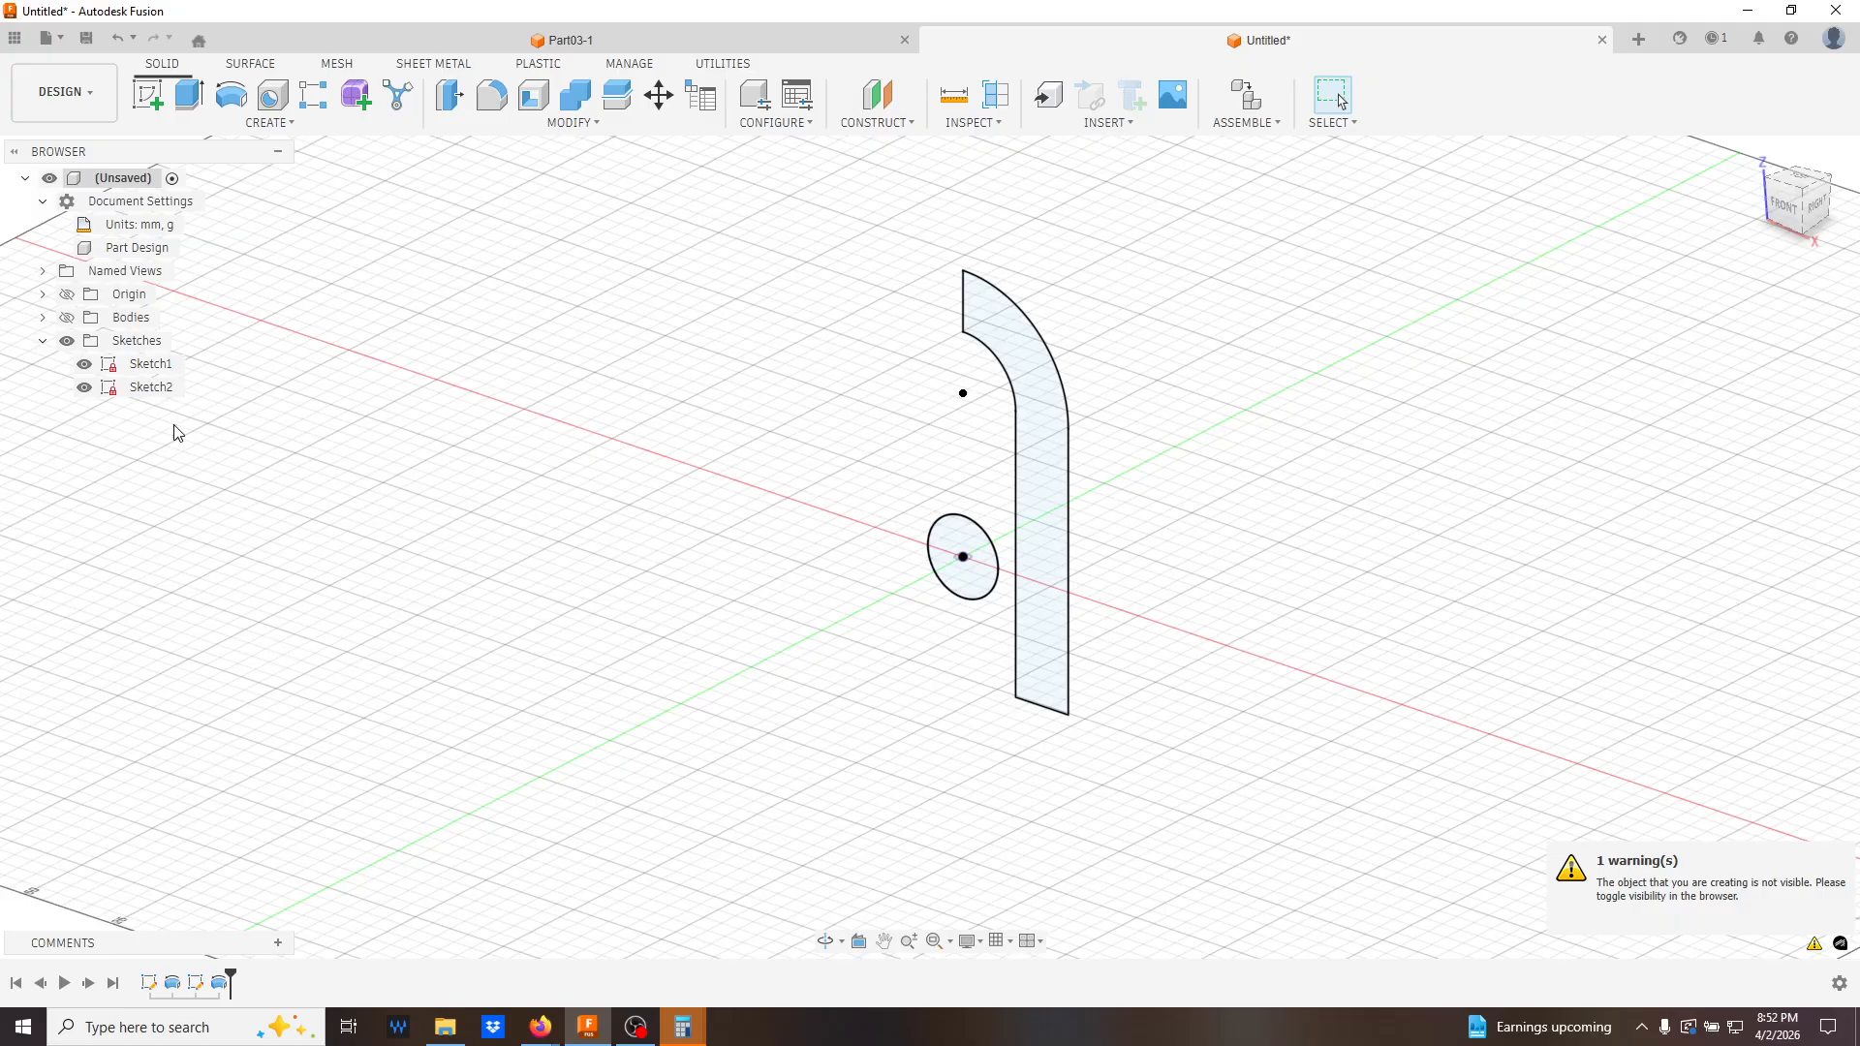
left_click(66, 316)
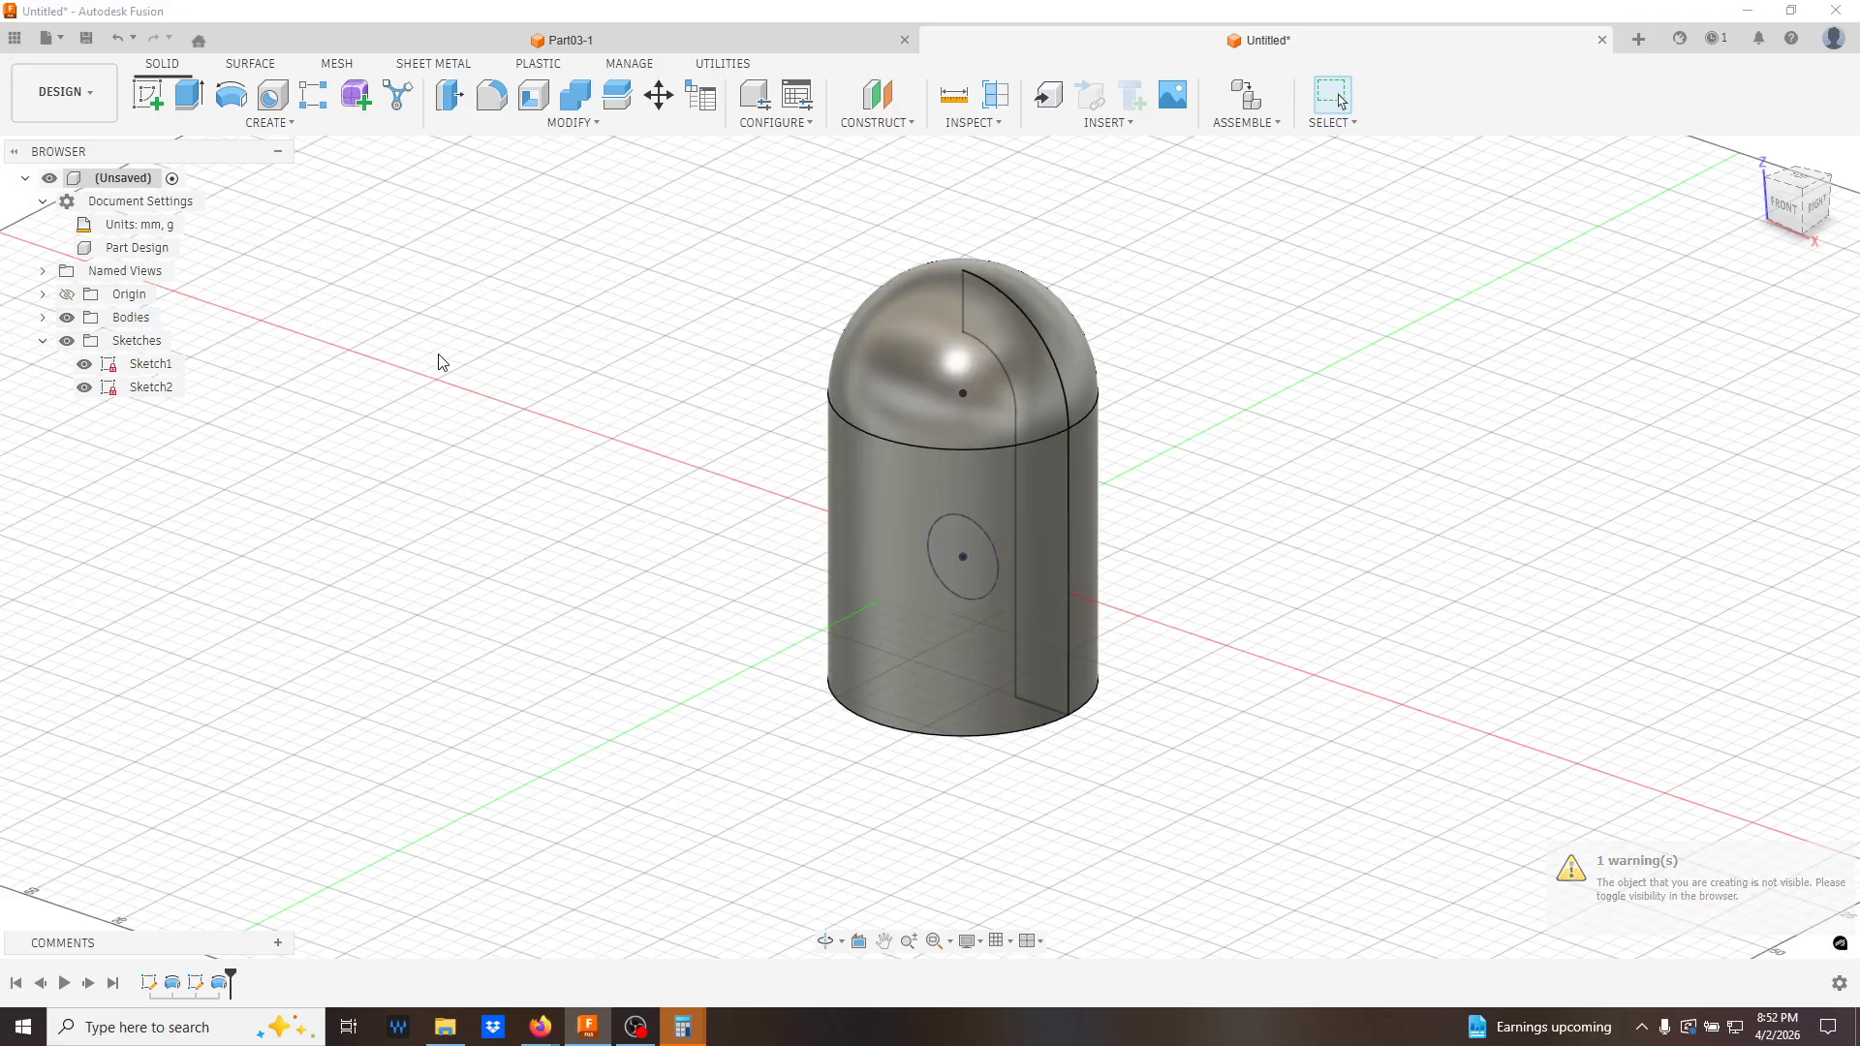
left_click(67, 317)
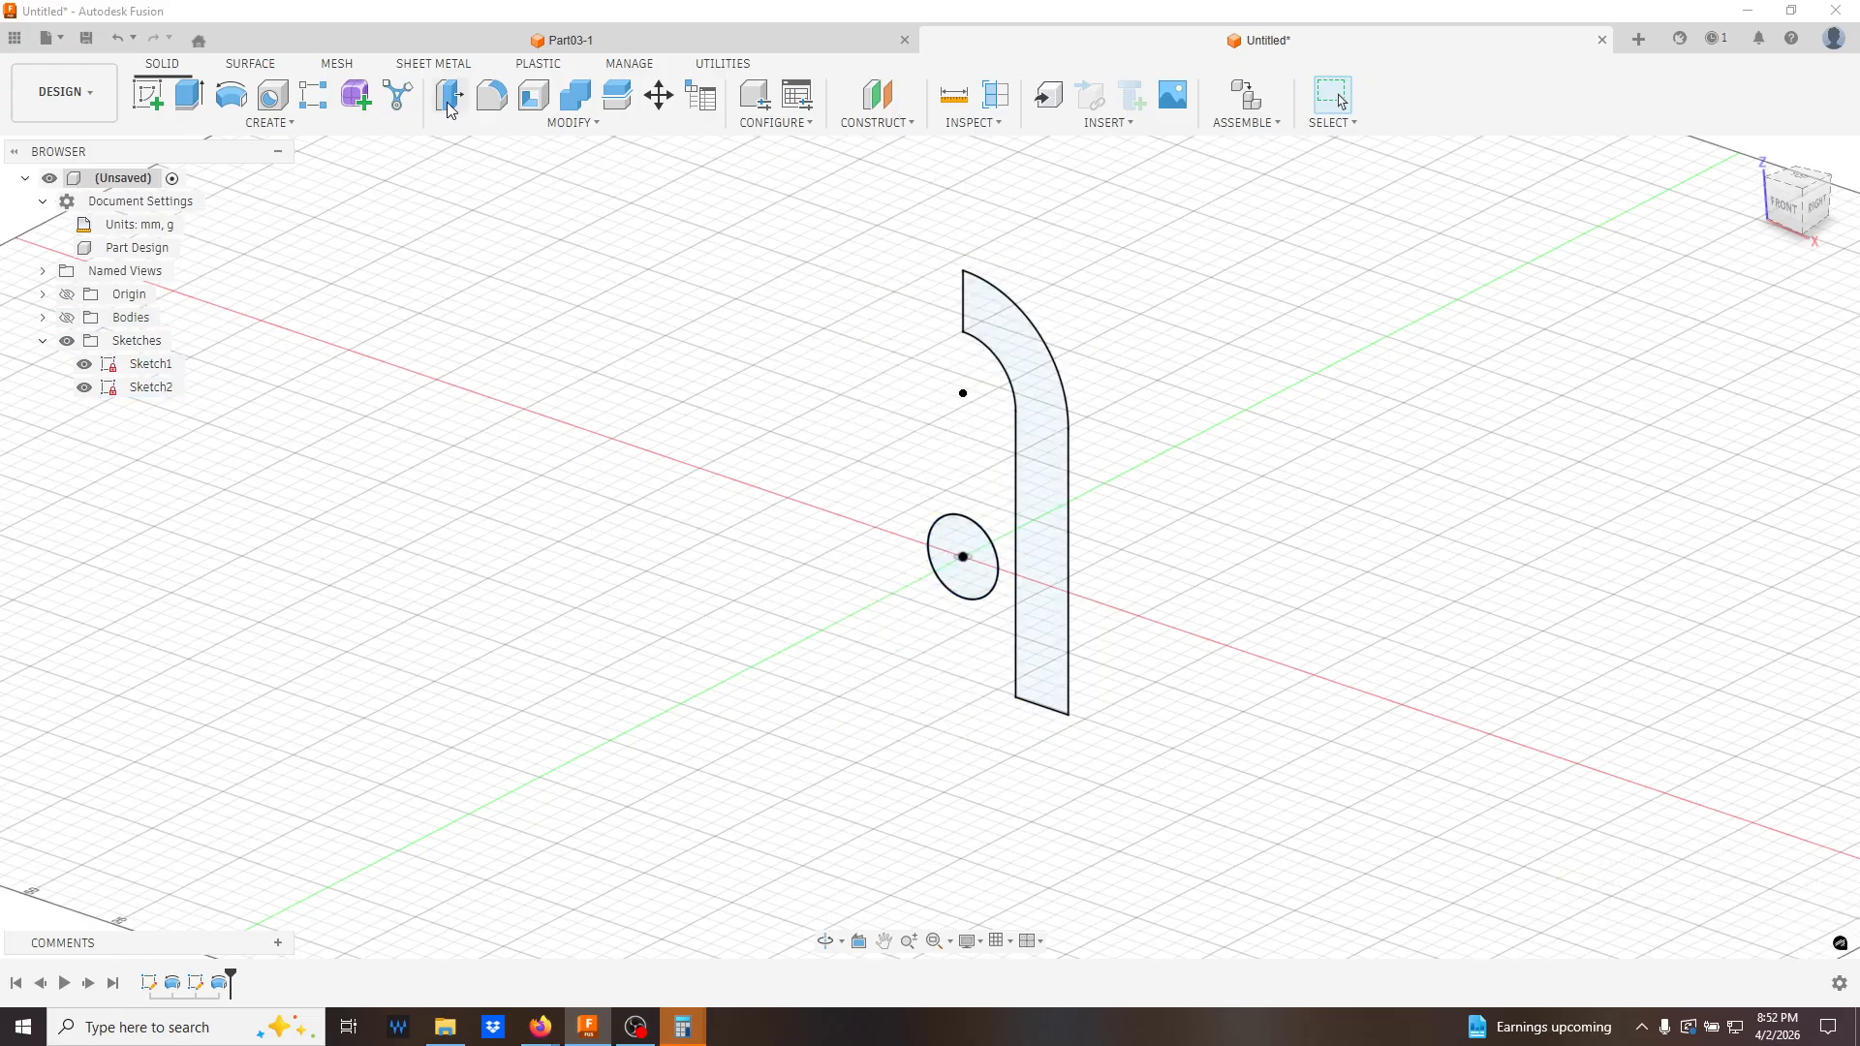
- Show the bodies and extrude the circle at the origin as a one-sided cut toward the front, with extent type All
left_click(175, 94)
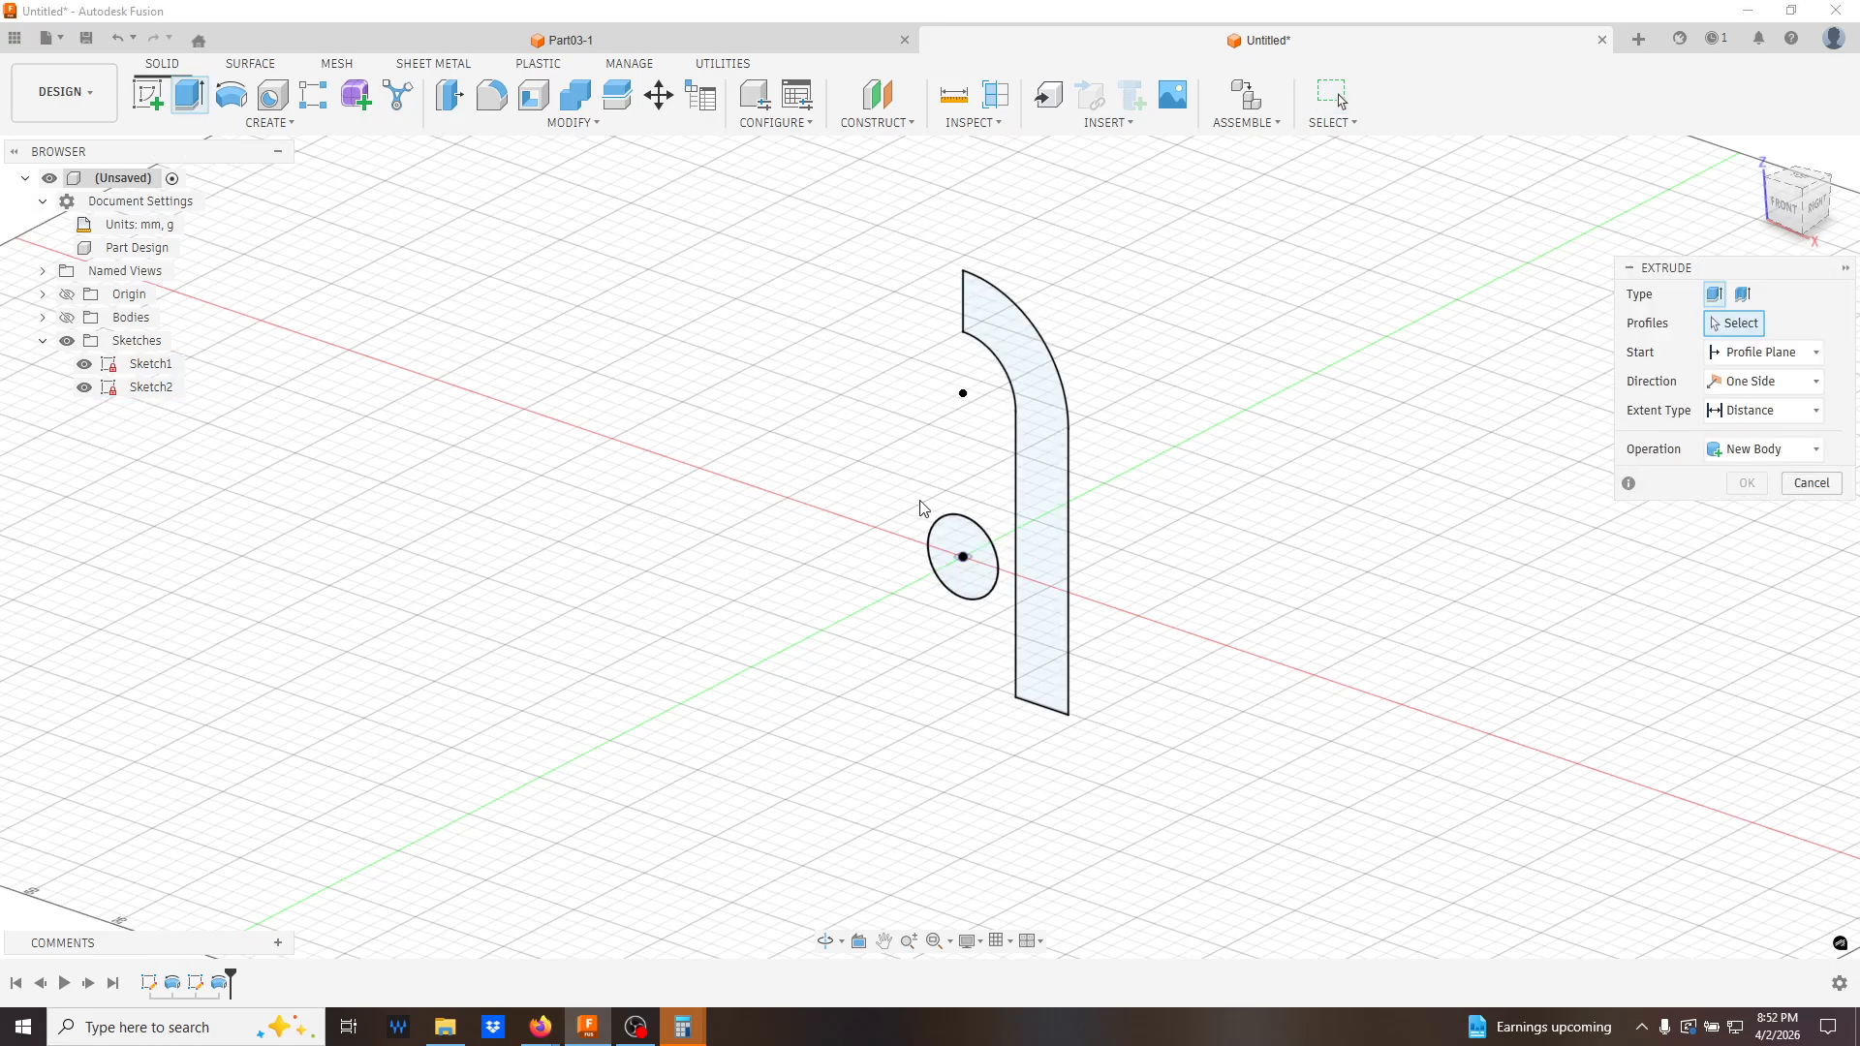
left_click(960, 550)
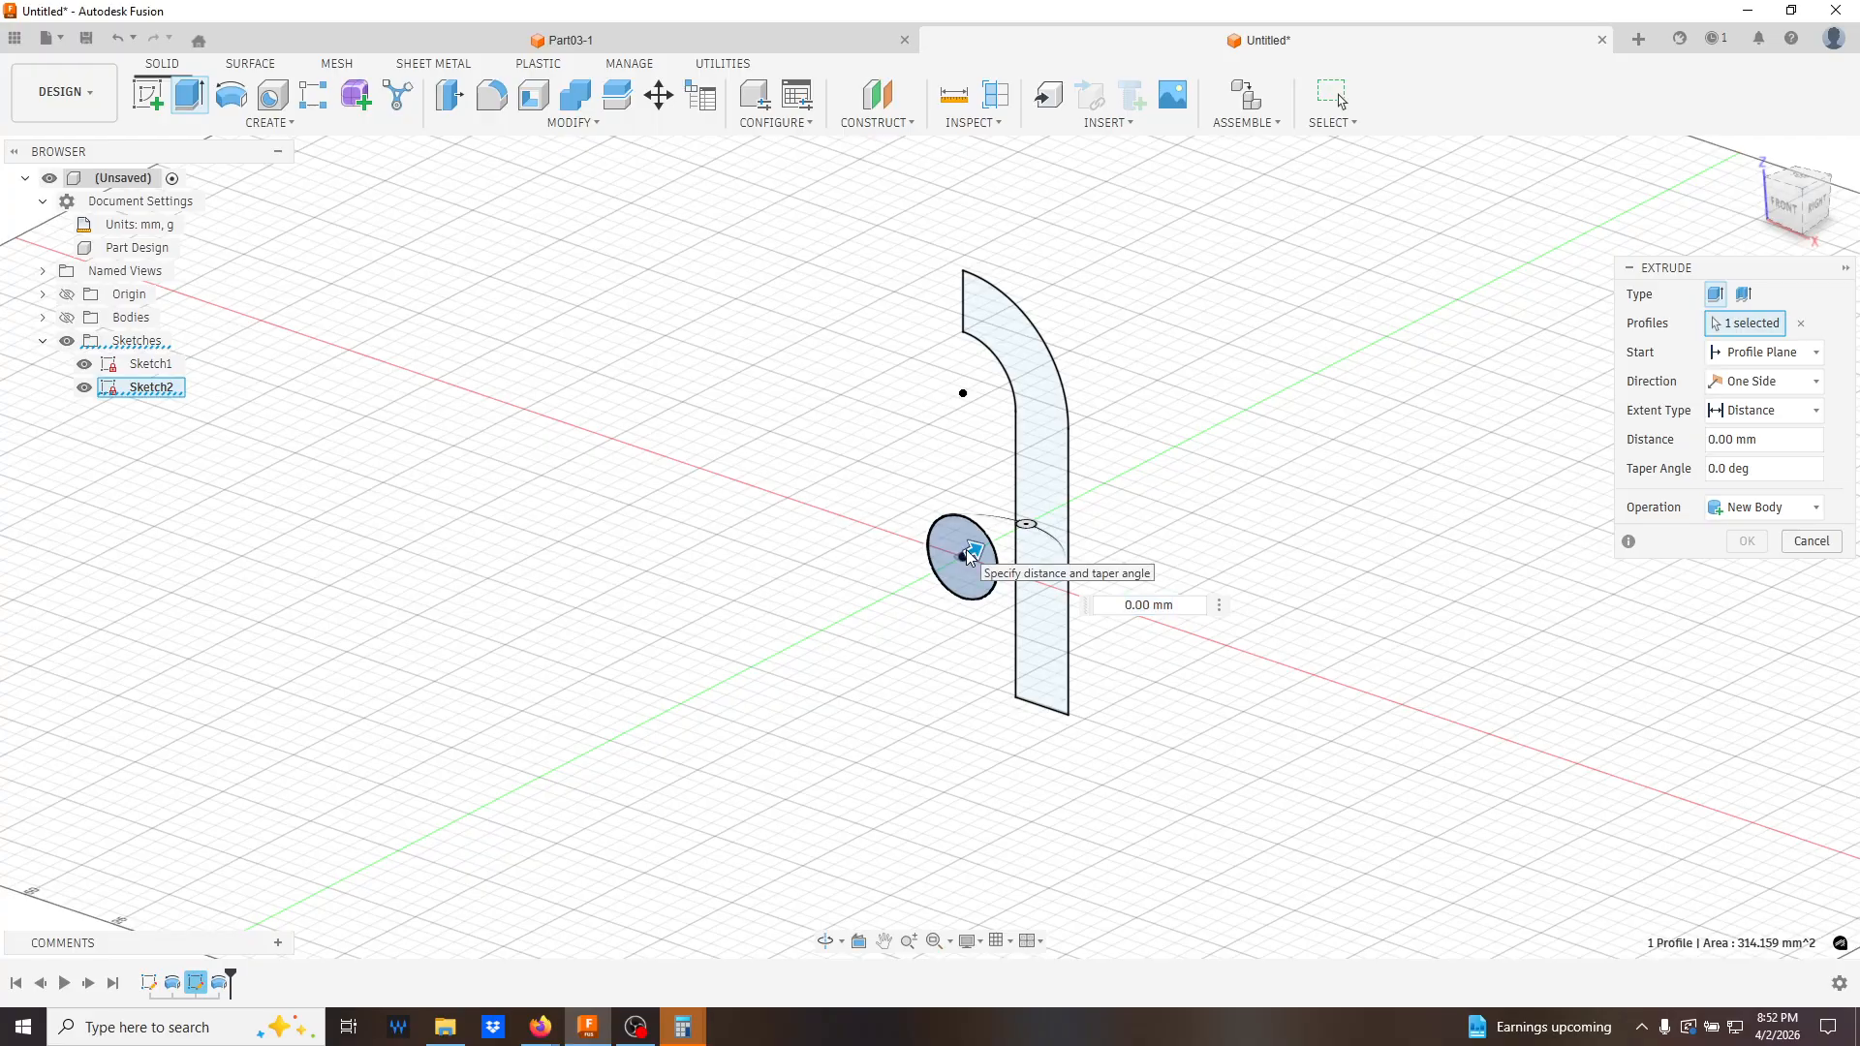
left_click(966, 553)
left_click(965, 553)
left_click_drag(970, 550, 739, 619)
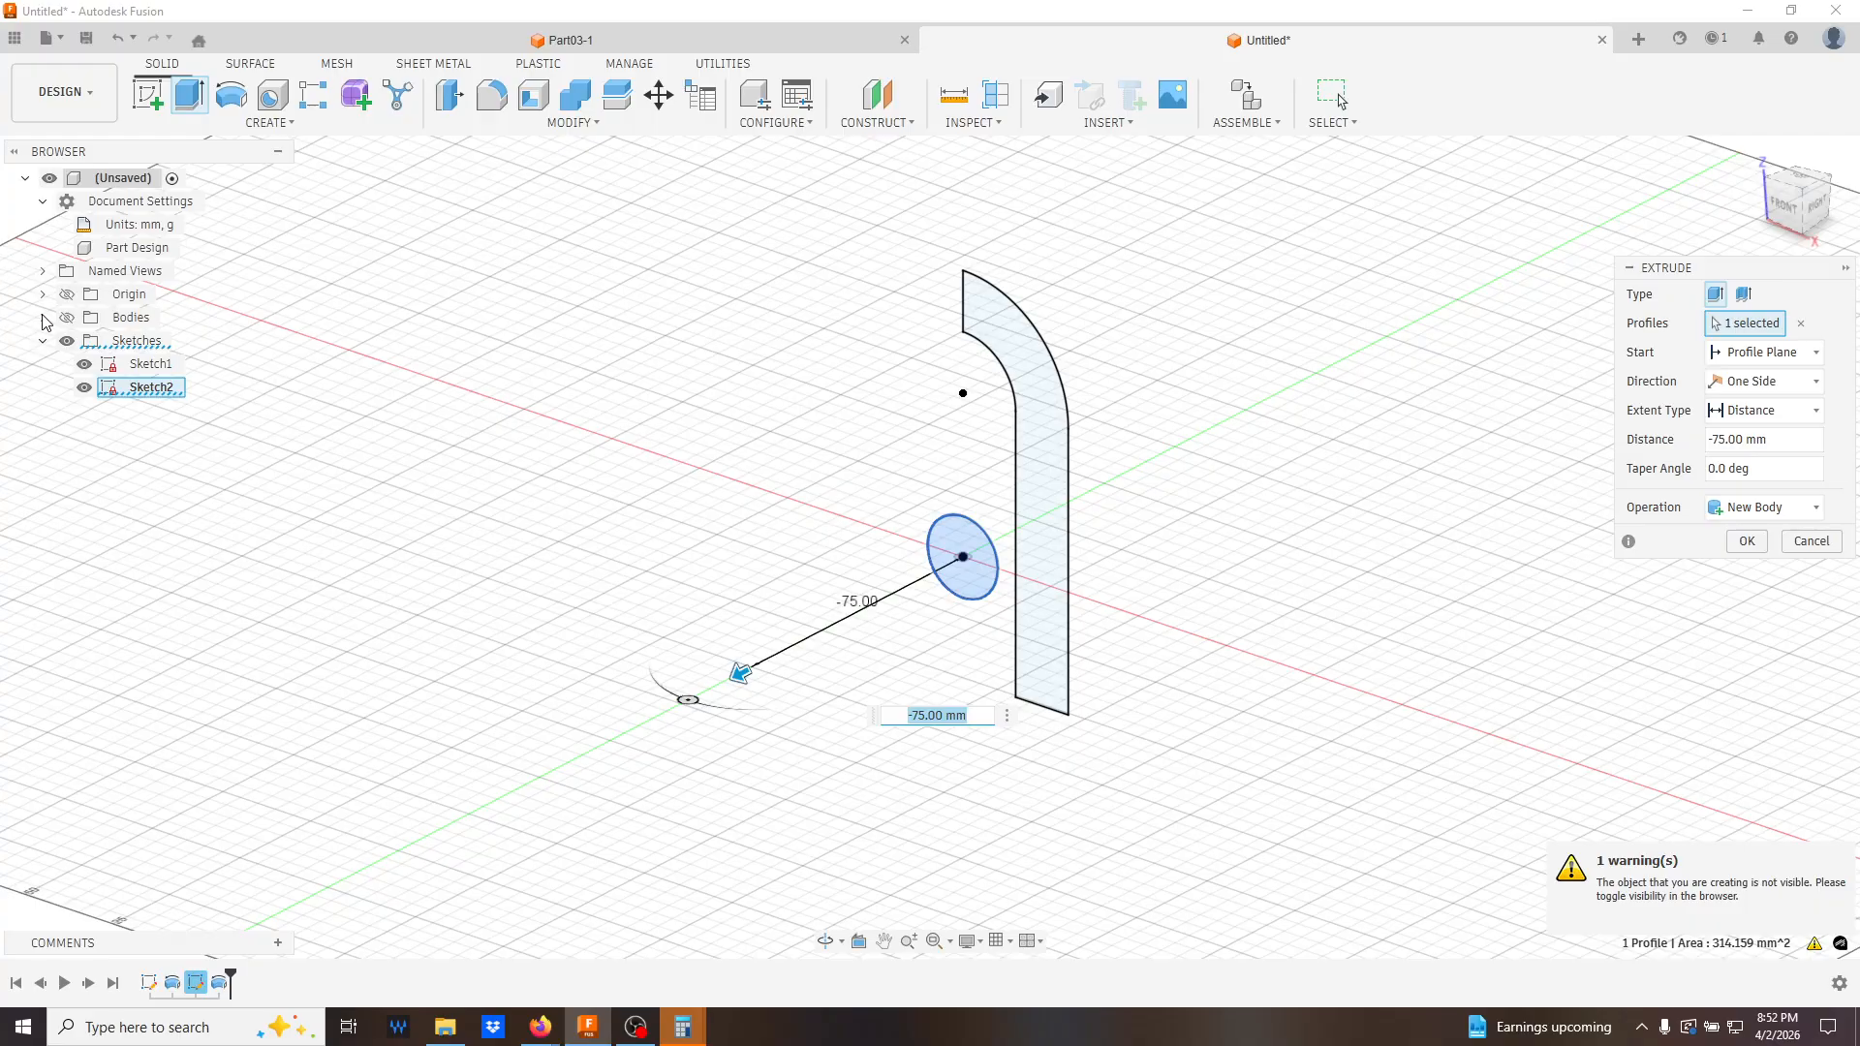
left_click(67, 317)
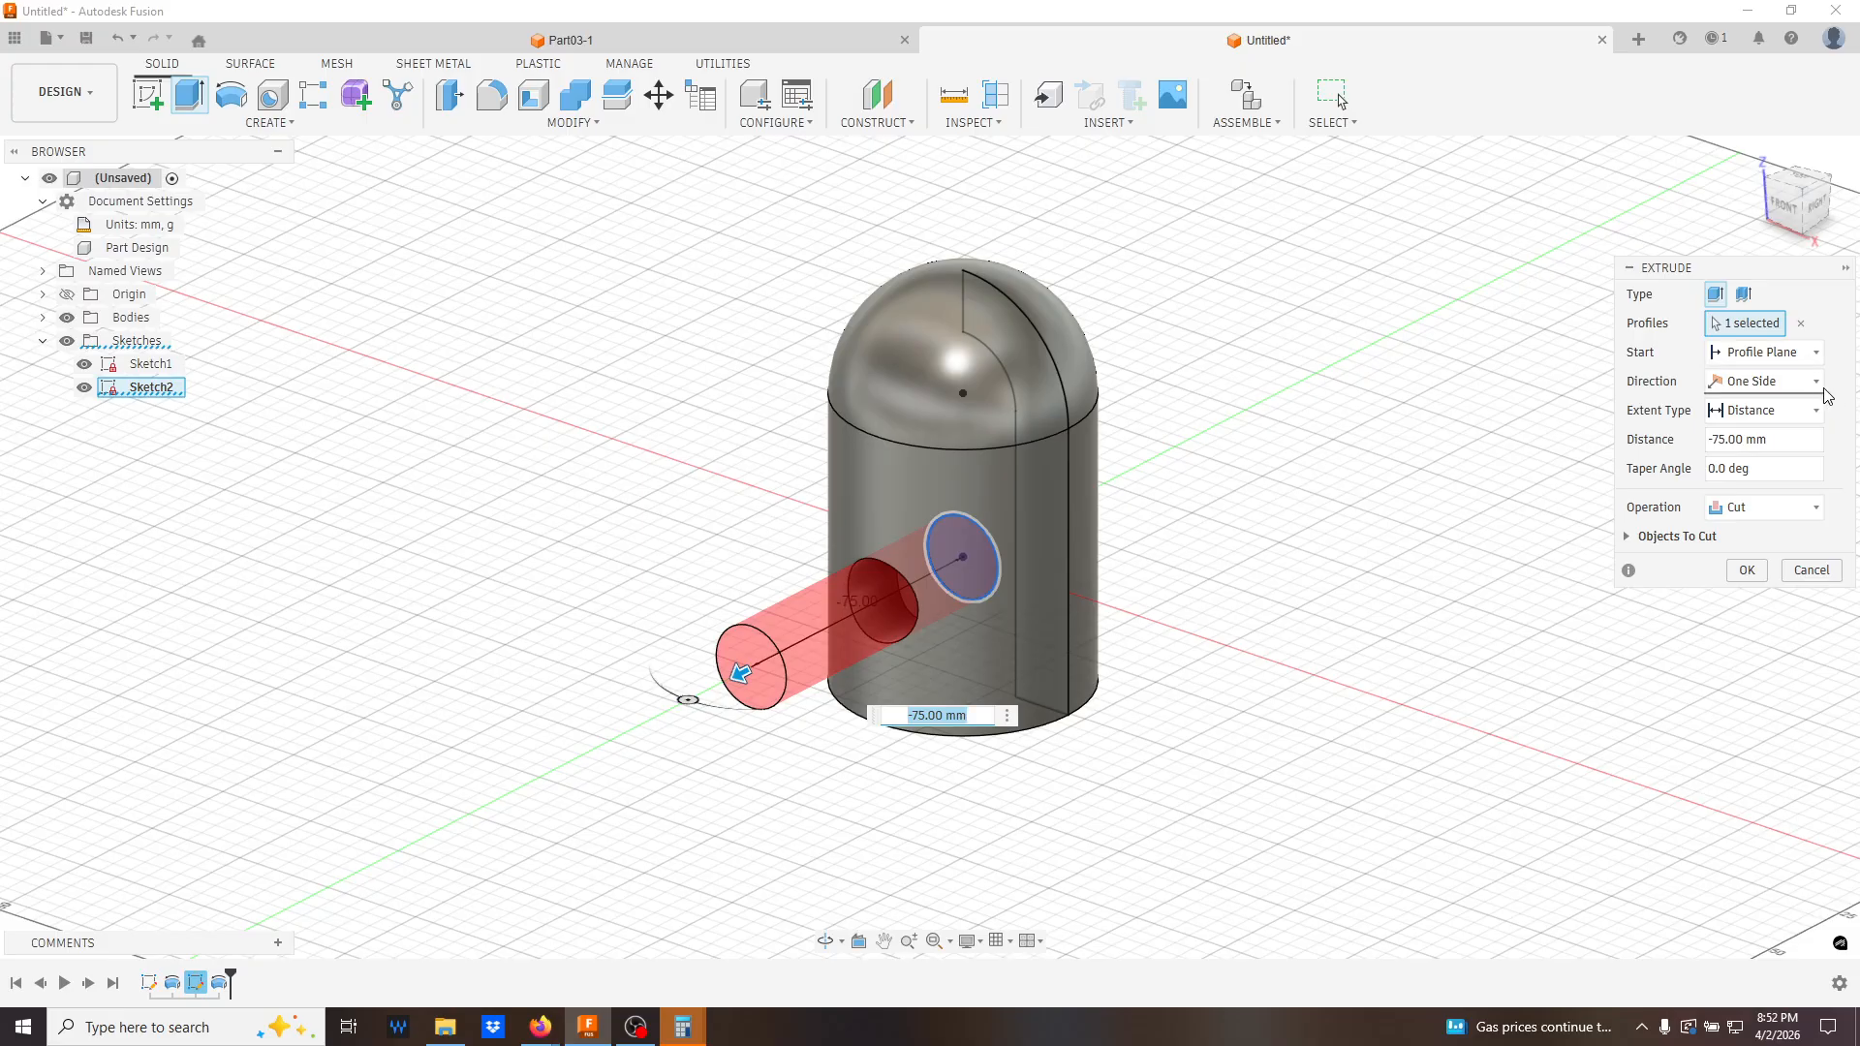
left_click(1817, 508)
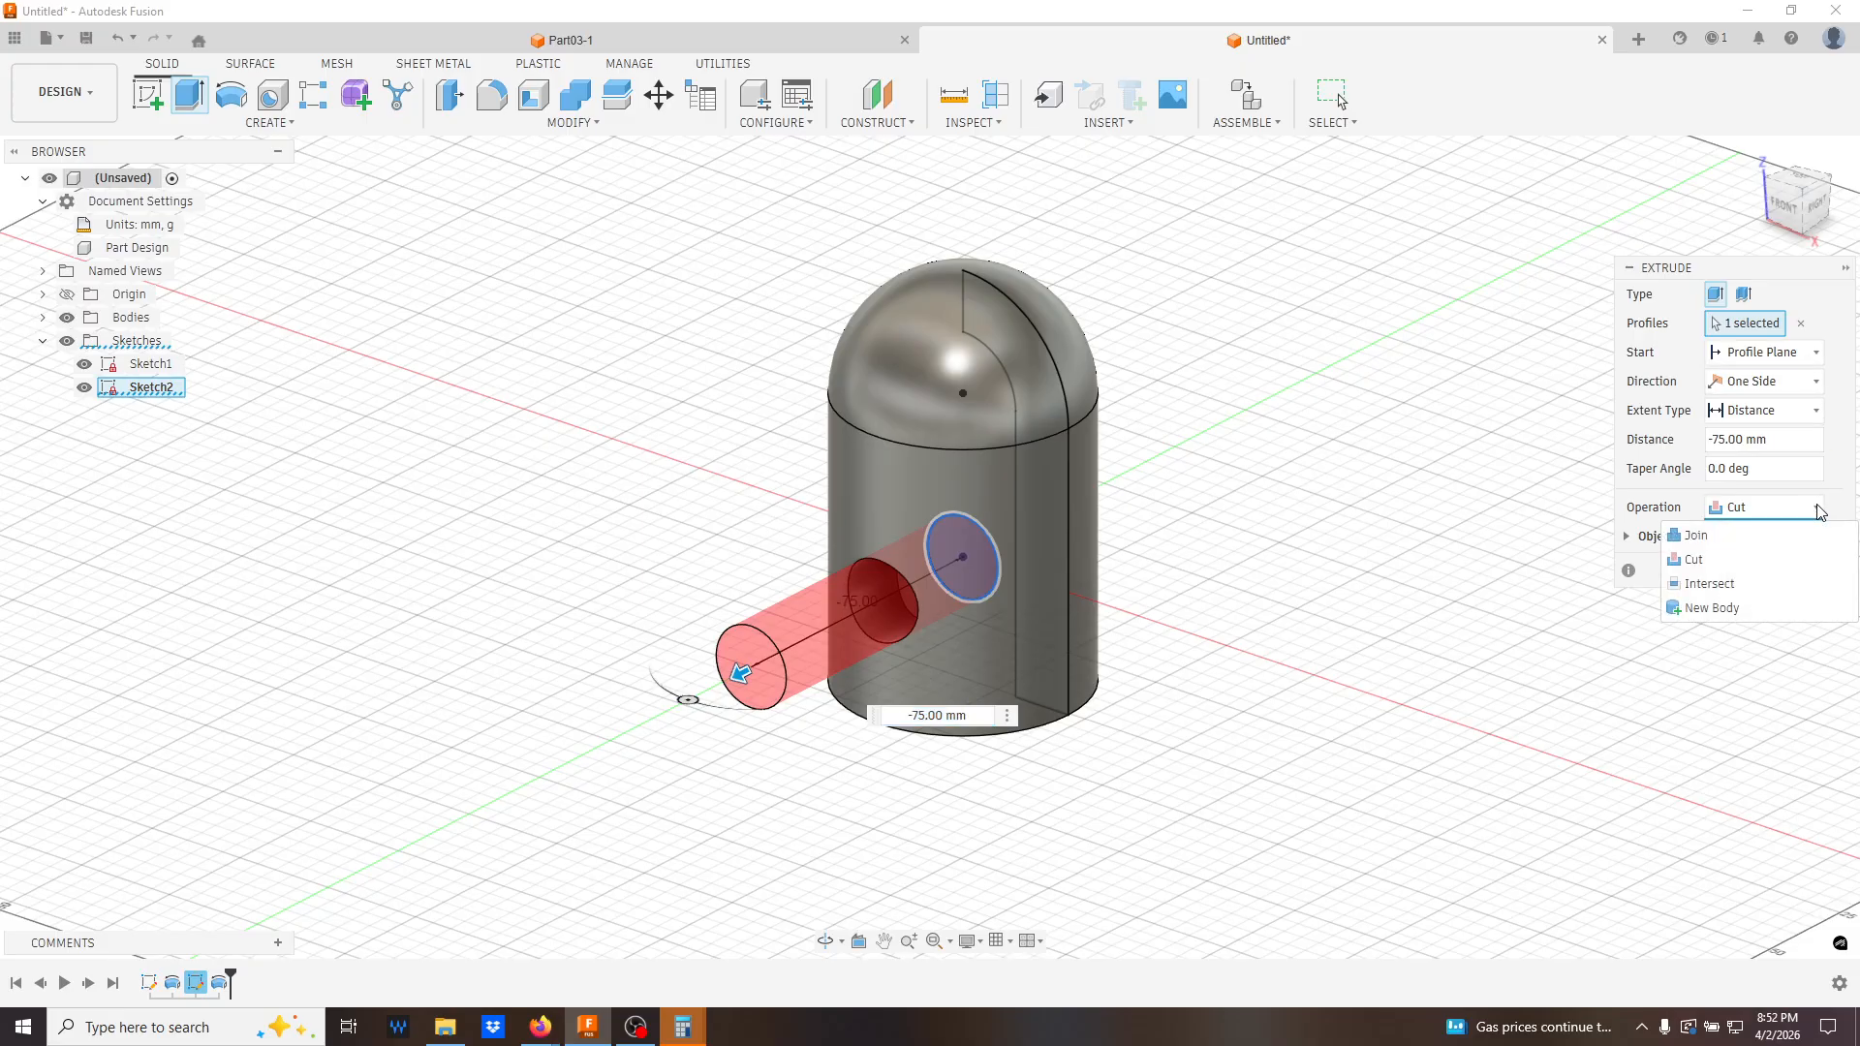
left_click(1814, 411)
left_click(1695, 486)
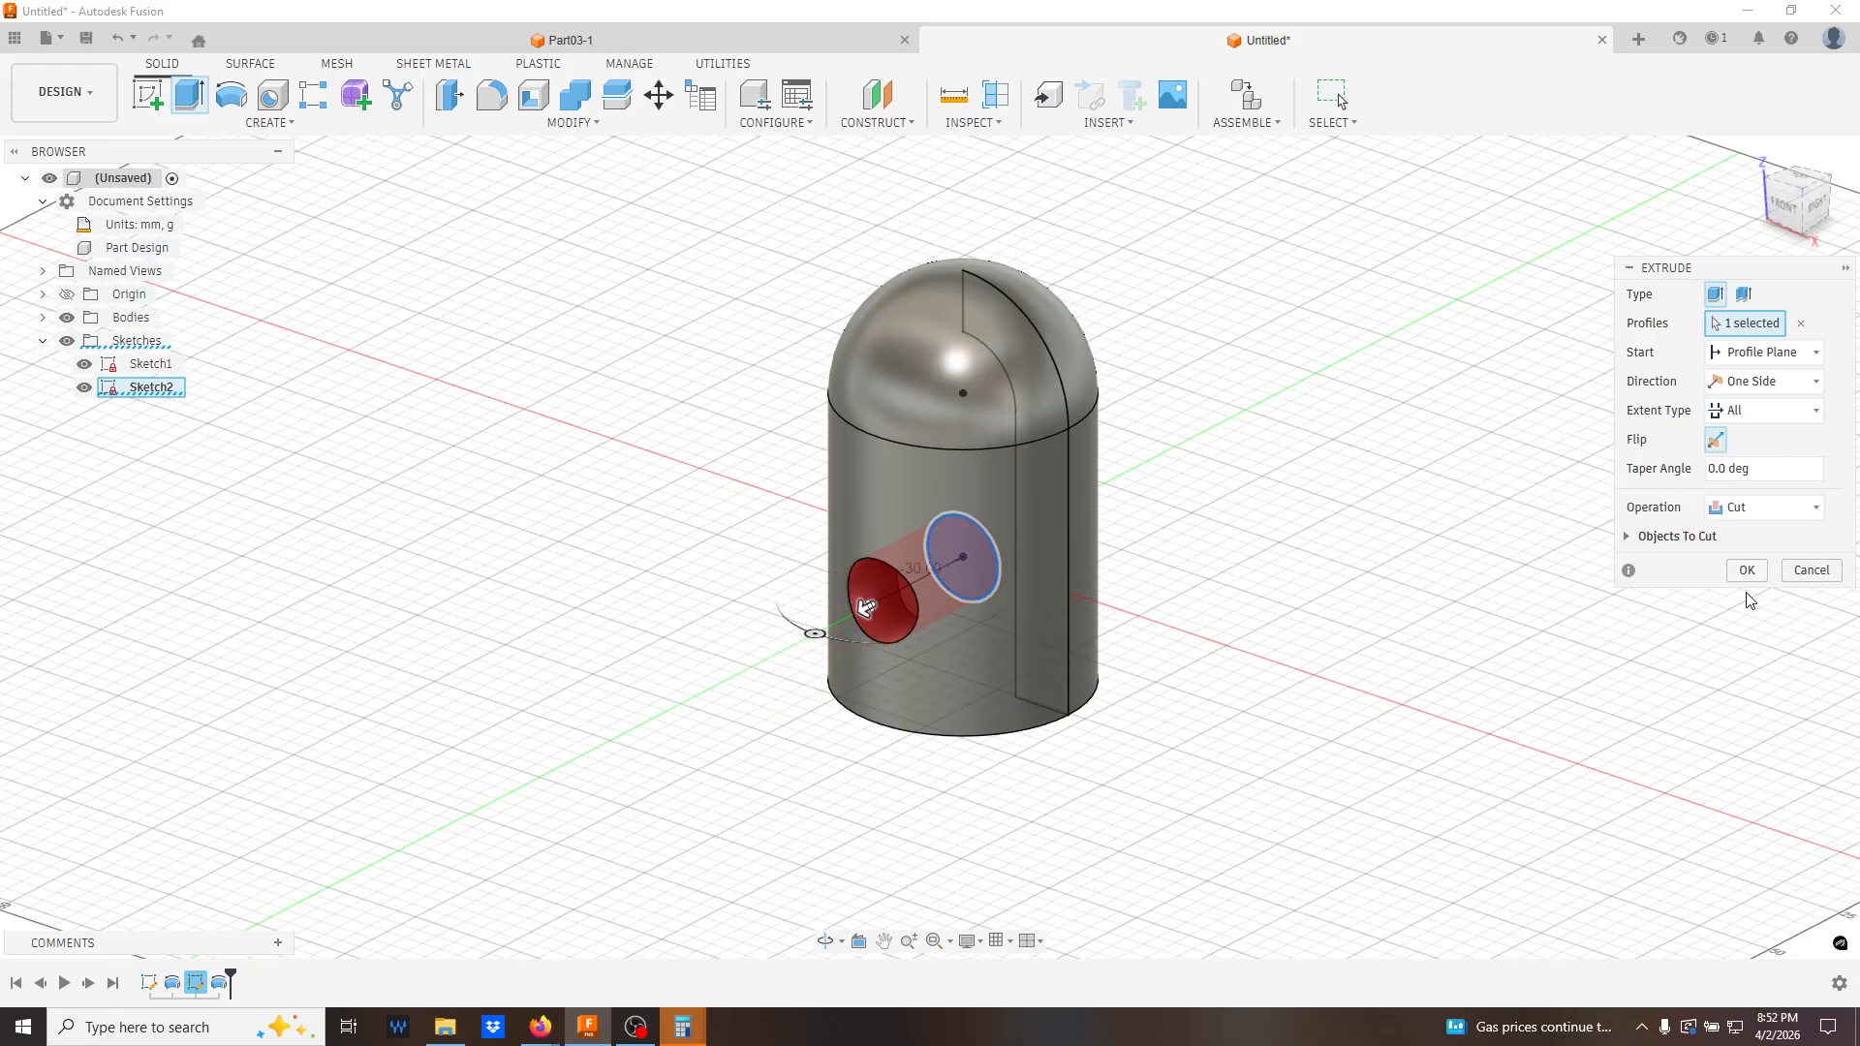
left_click(1746, 571)
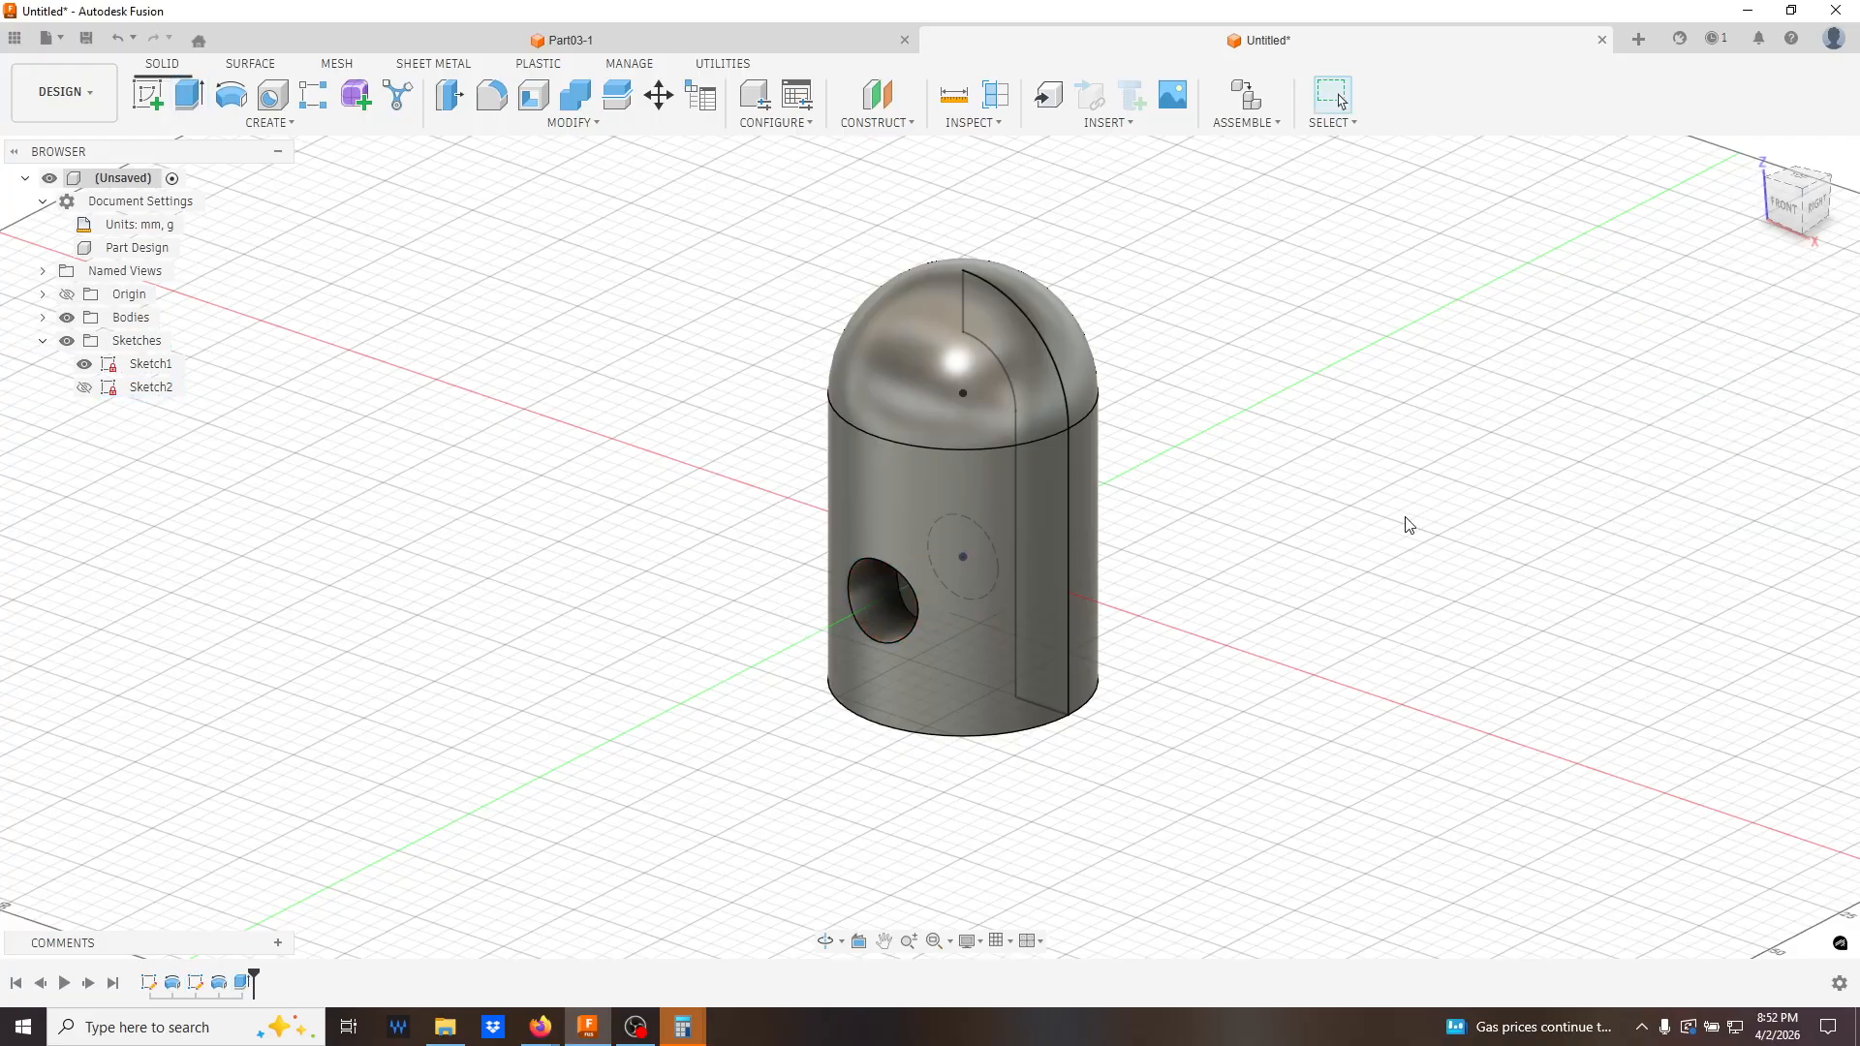
- Hide the profile sketch and inspect the hole in the front wall of the domed body
left_click(85, 365)
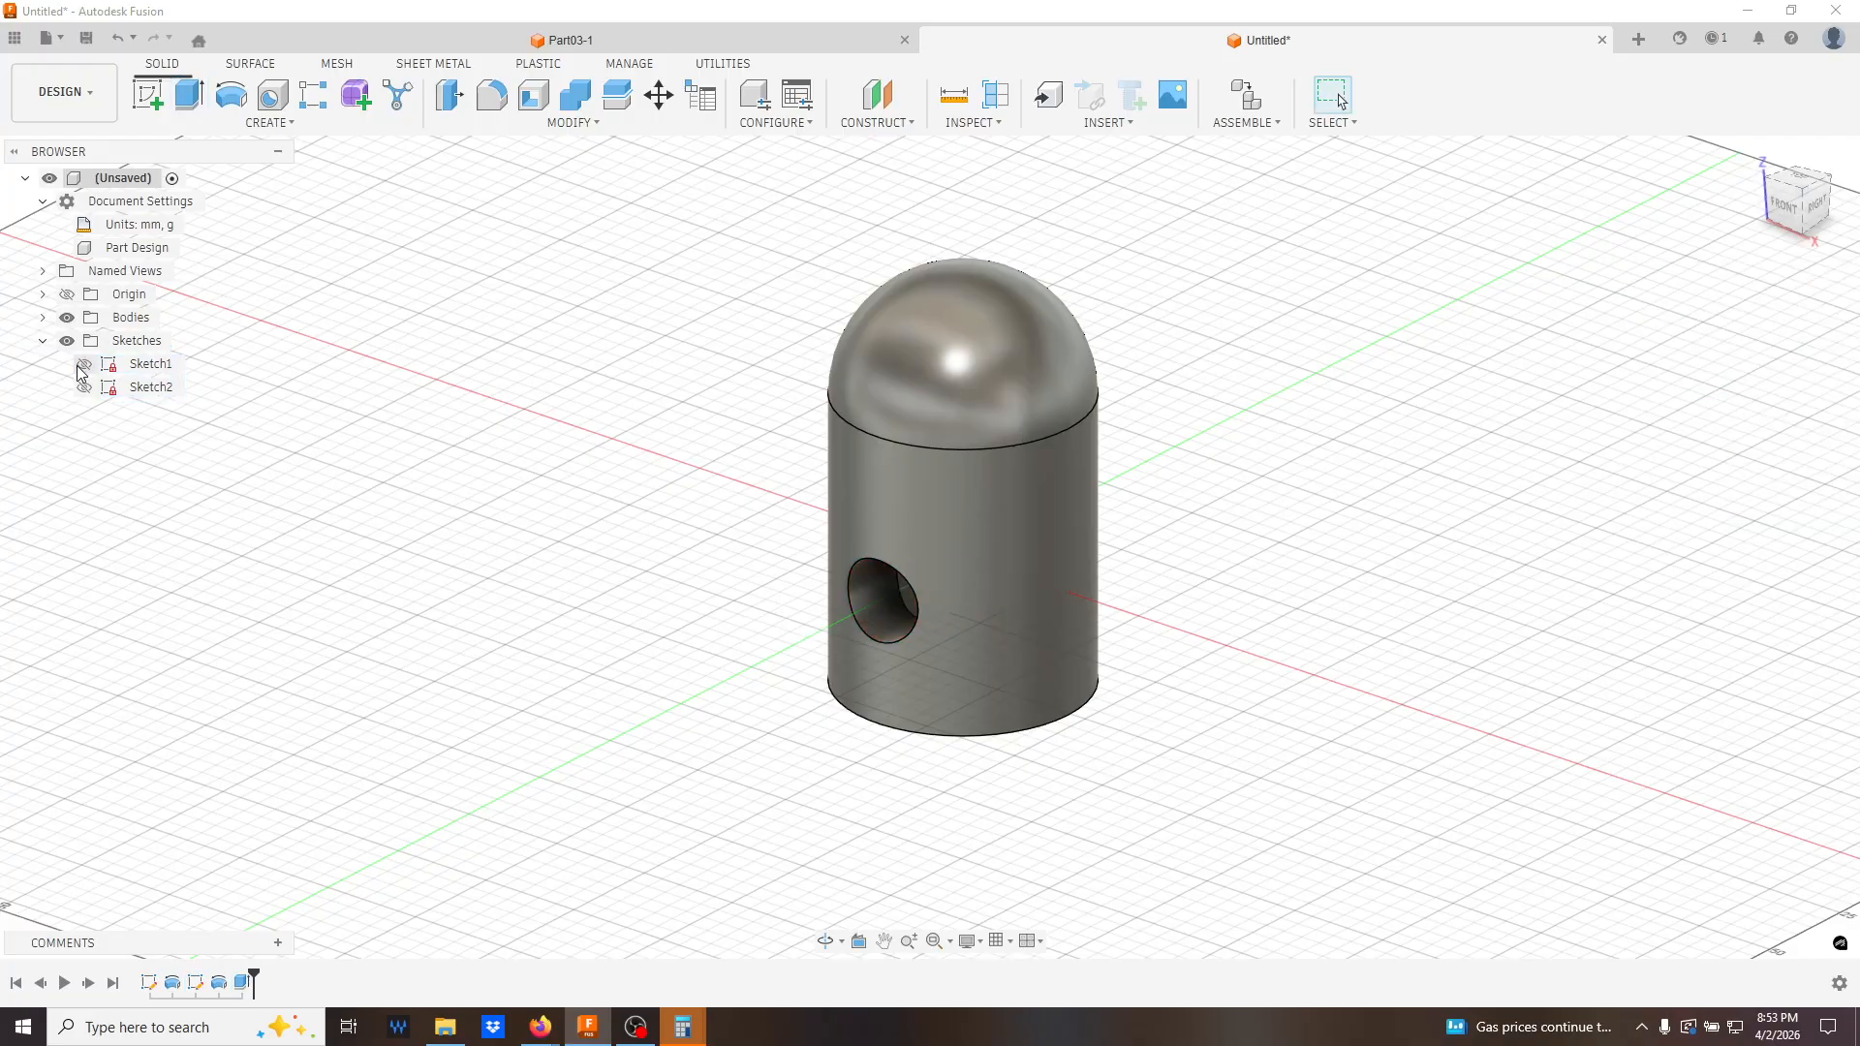
middle_click_drag(772, 482, 816, 505, "shift")
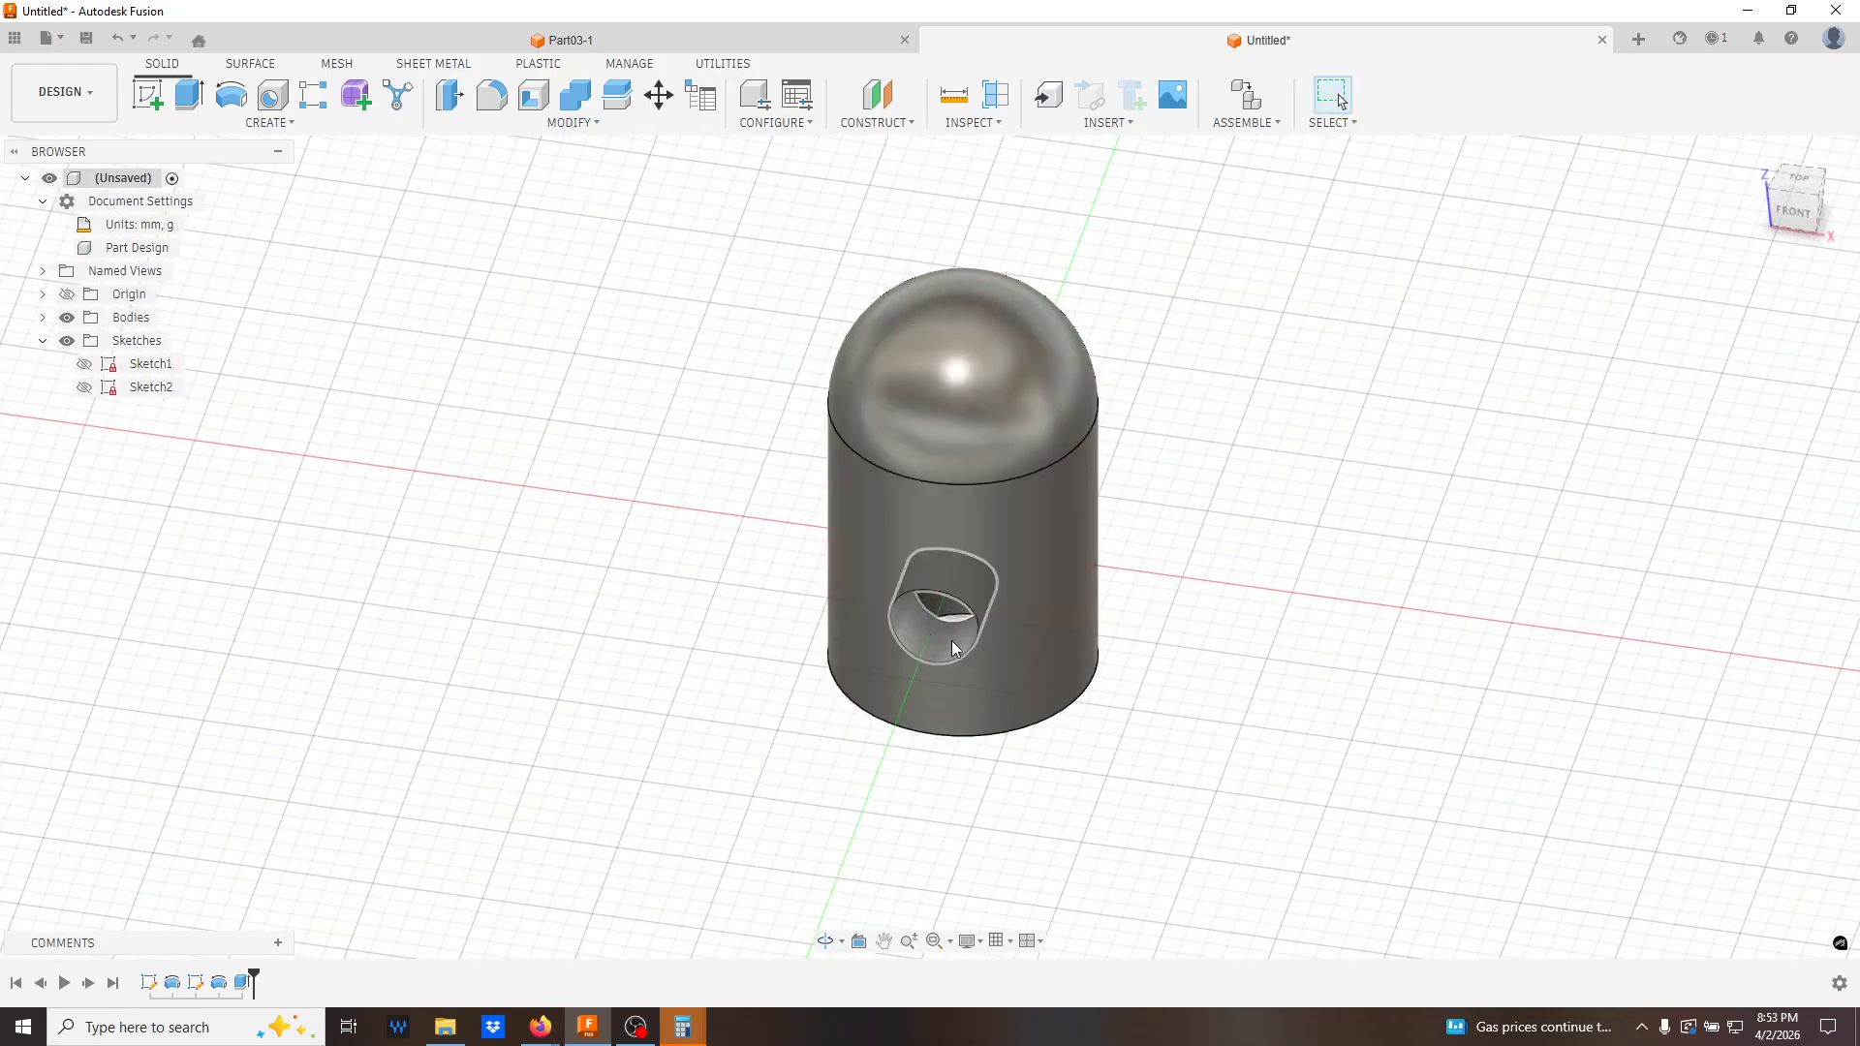
middle_click_drag(974, 647, 941, 591, "shift")
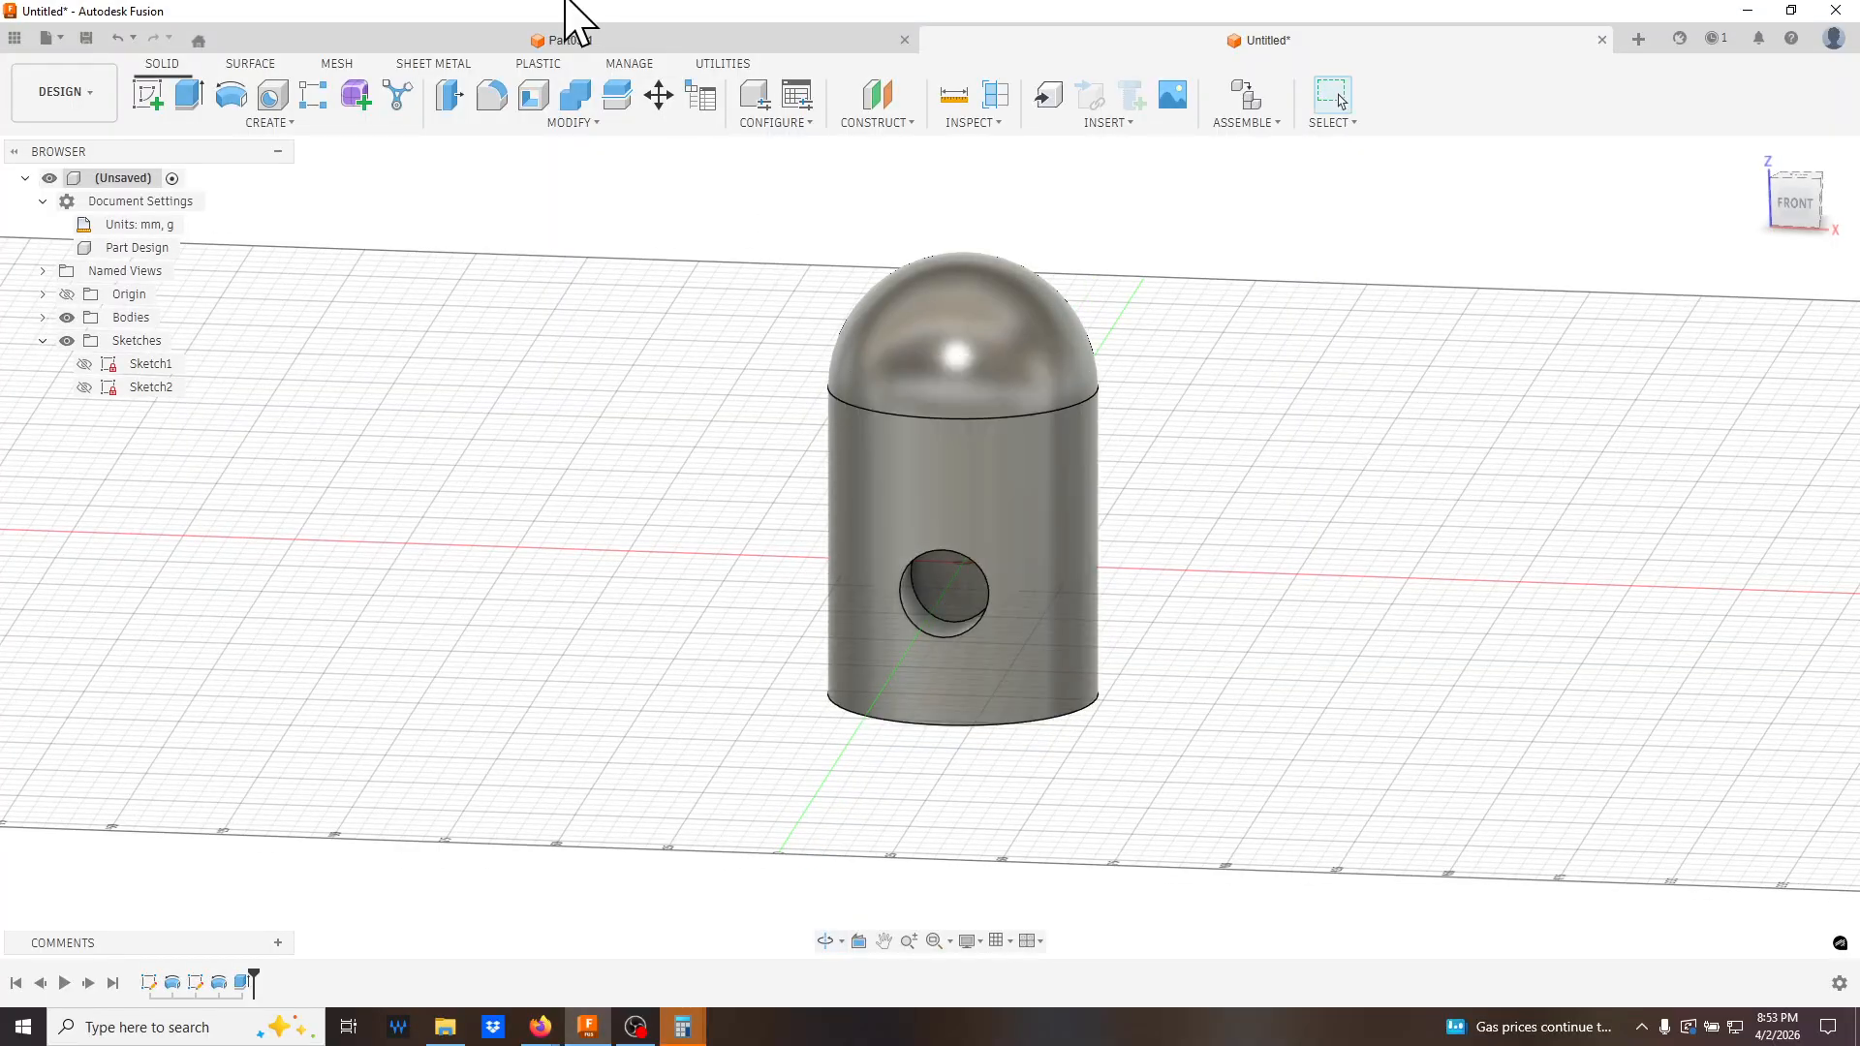
- Compare the domed part in the Part03-1 design with the new model, and return to the untitled design
left_click(571, 38)
middle_click_drag(893, 474, 933, 796, "shift")
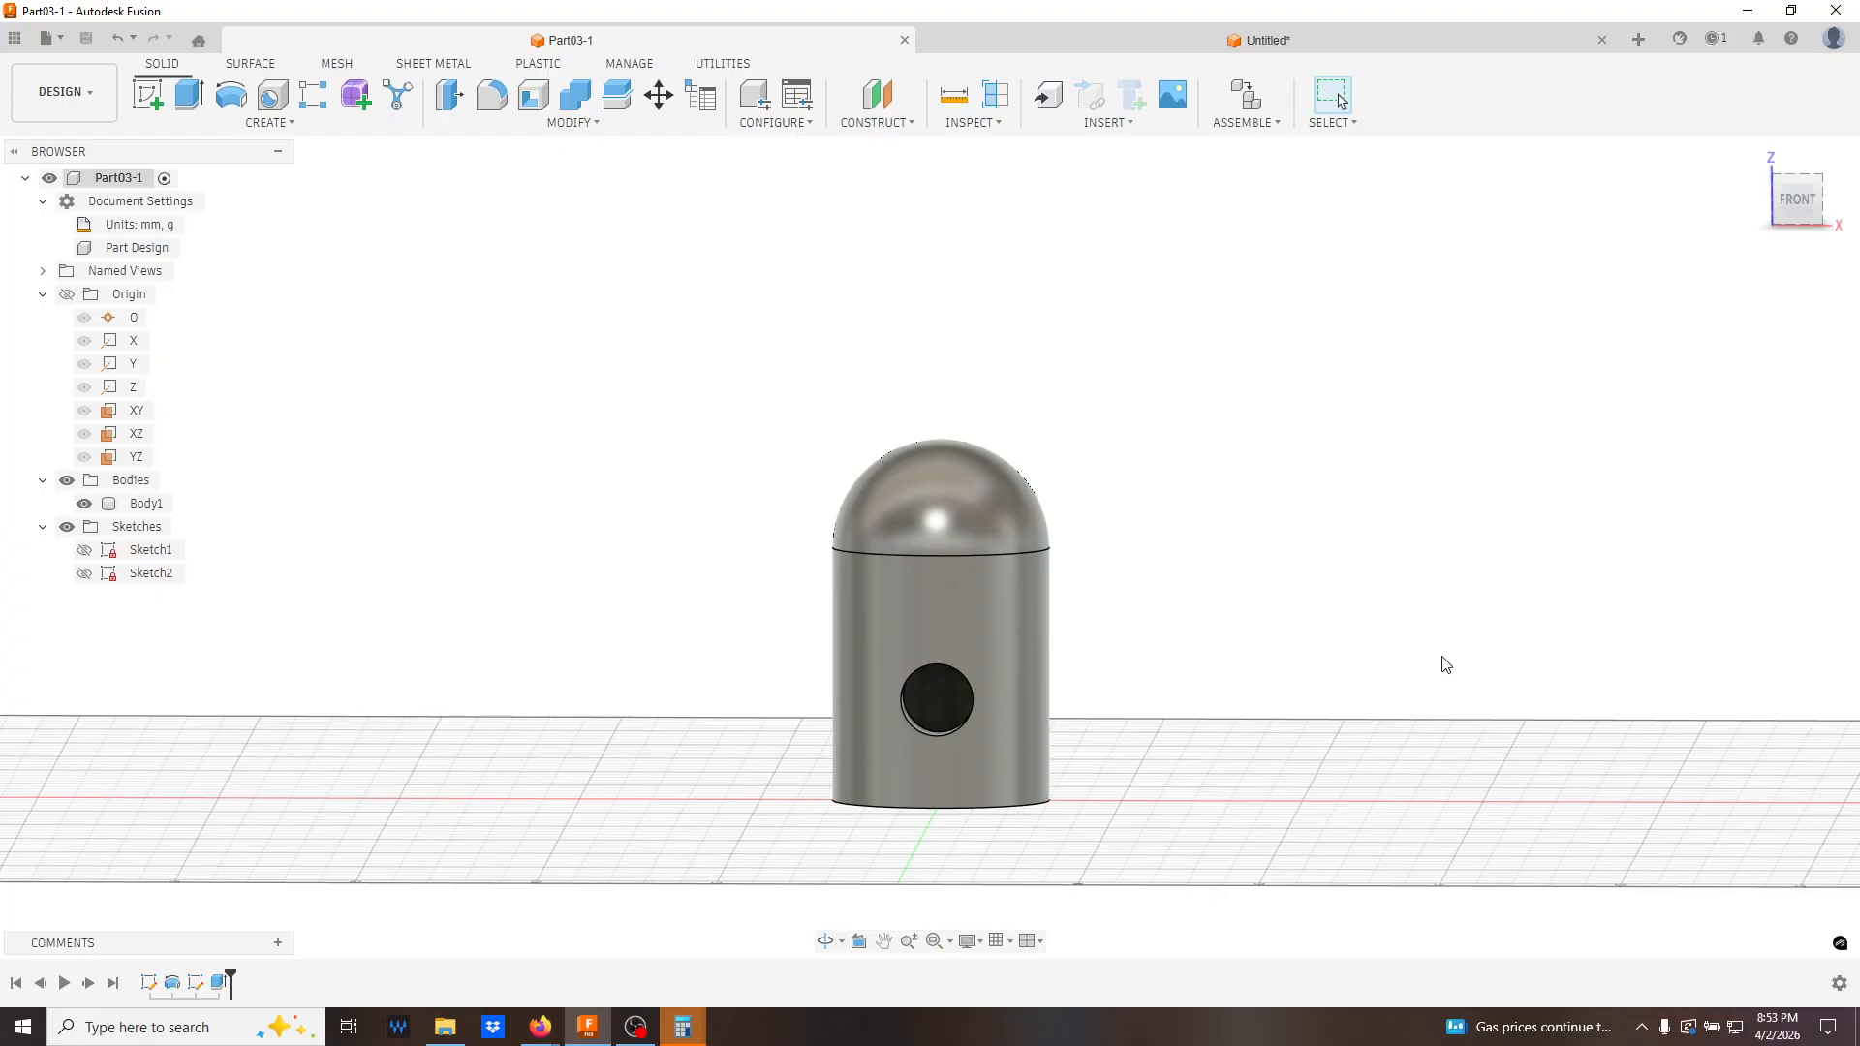
left_click(1251, 37)
middle_click_drag(1257, 485, 1378, 487, "shift")
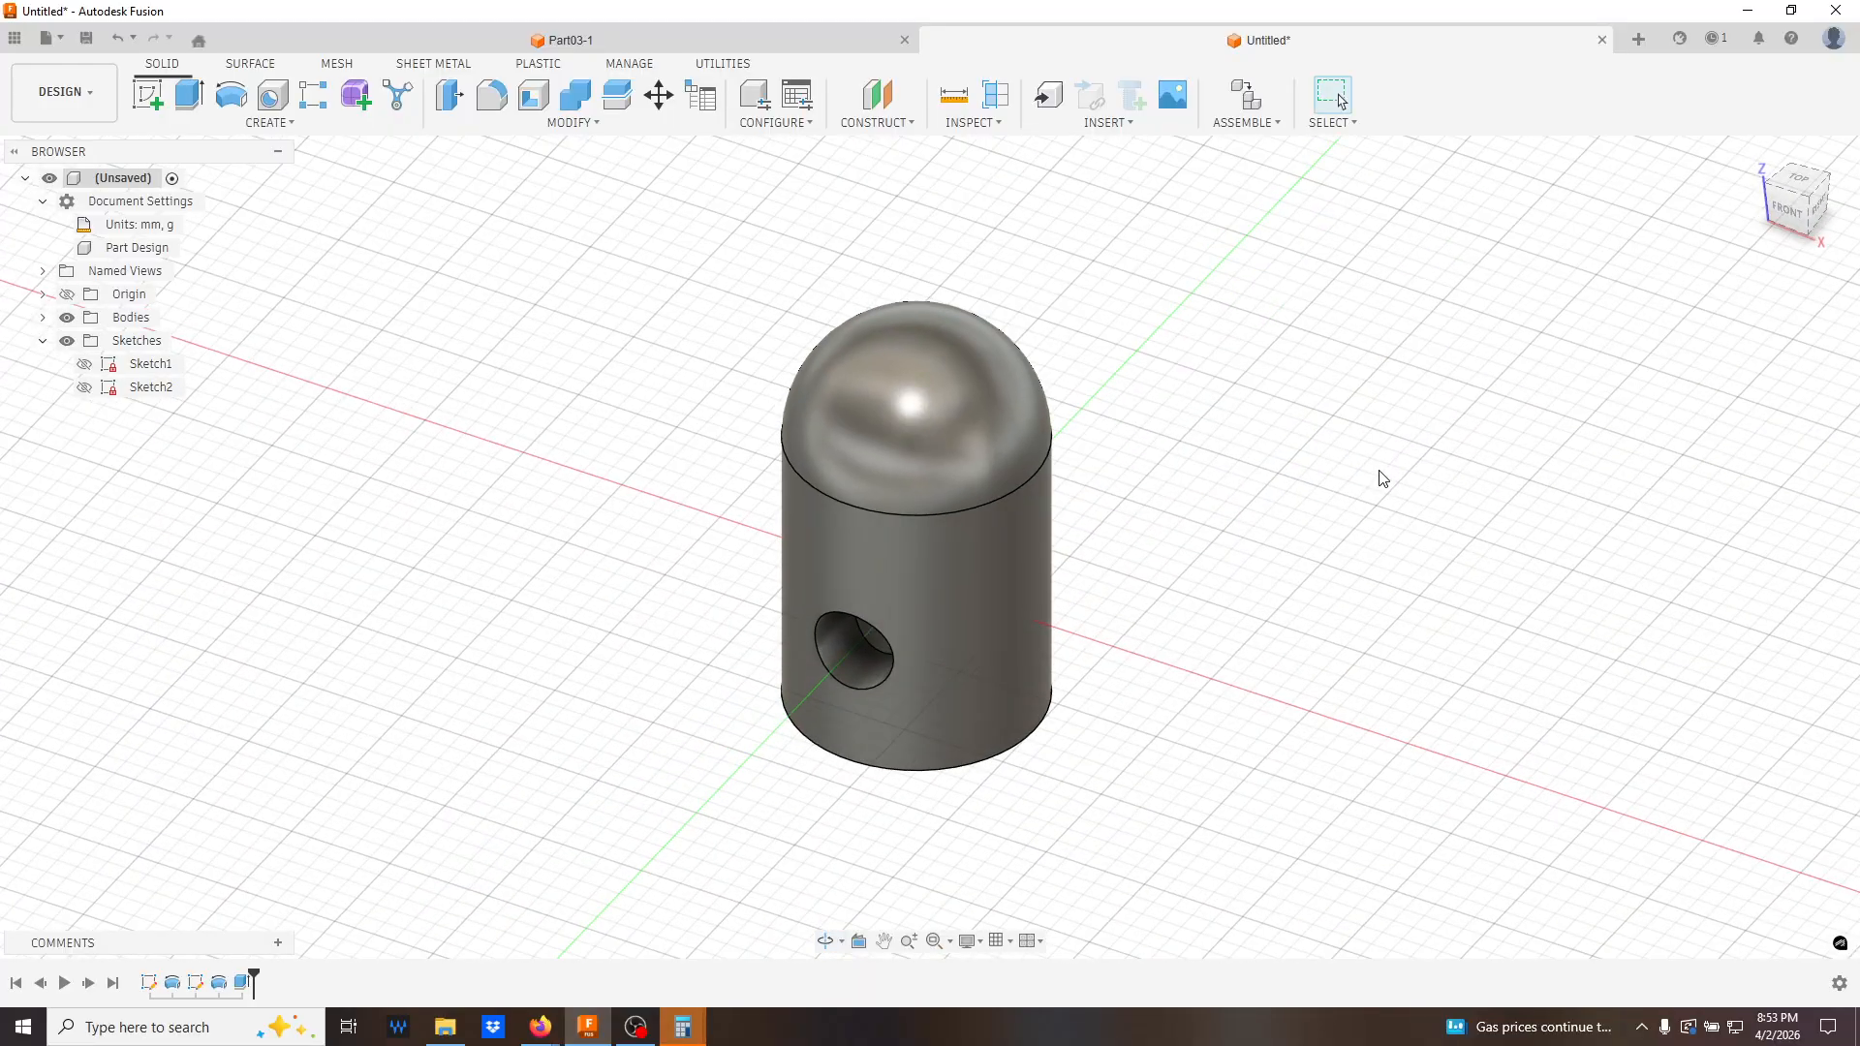